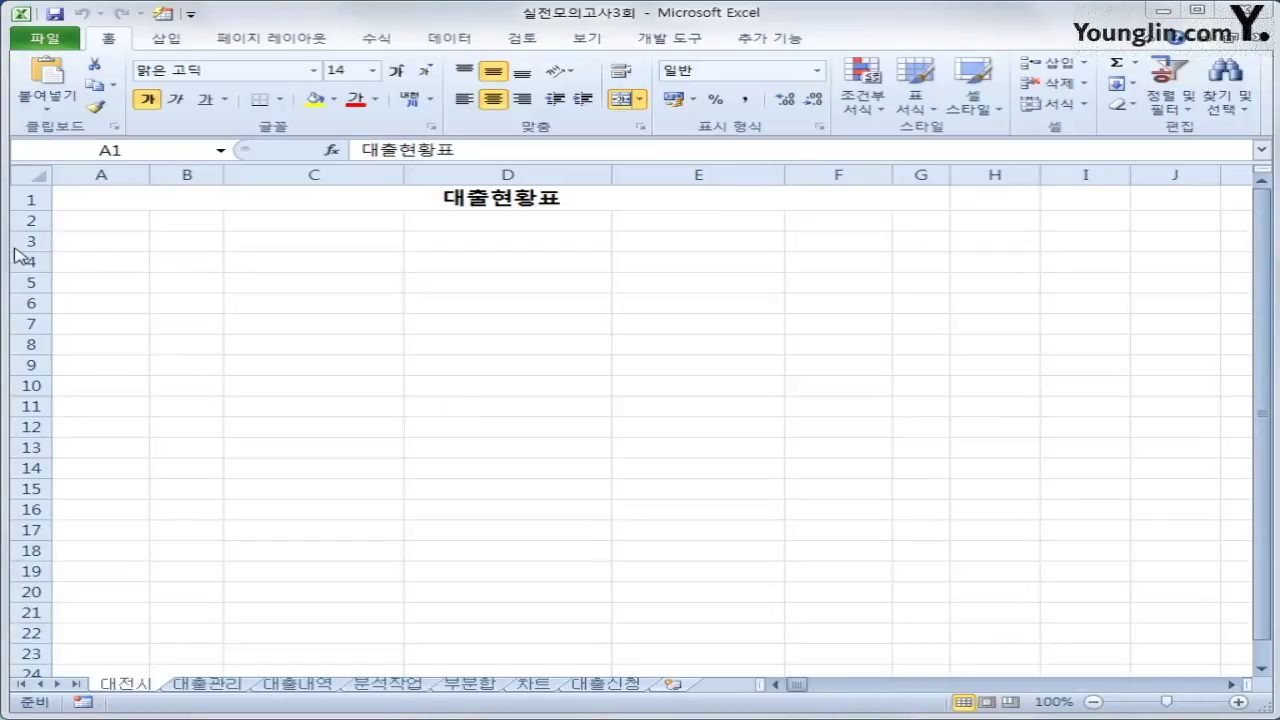
# Start a Microsoft Query import at cell A2 of the 대전시 sheet, using MS Access Database as the source and the 대출.accdb file
pyautogui.click(69, 230)
pyautogui.click(78, 221)
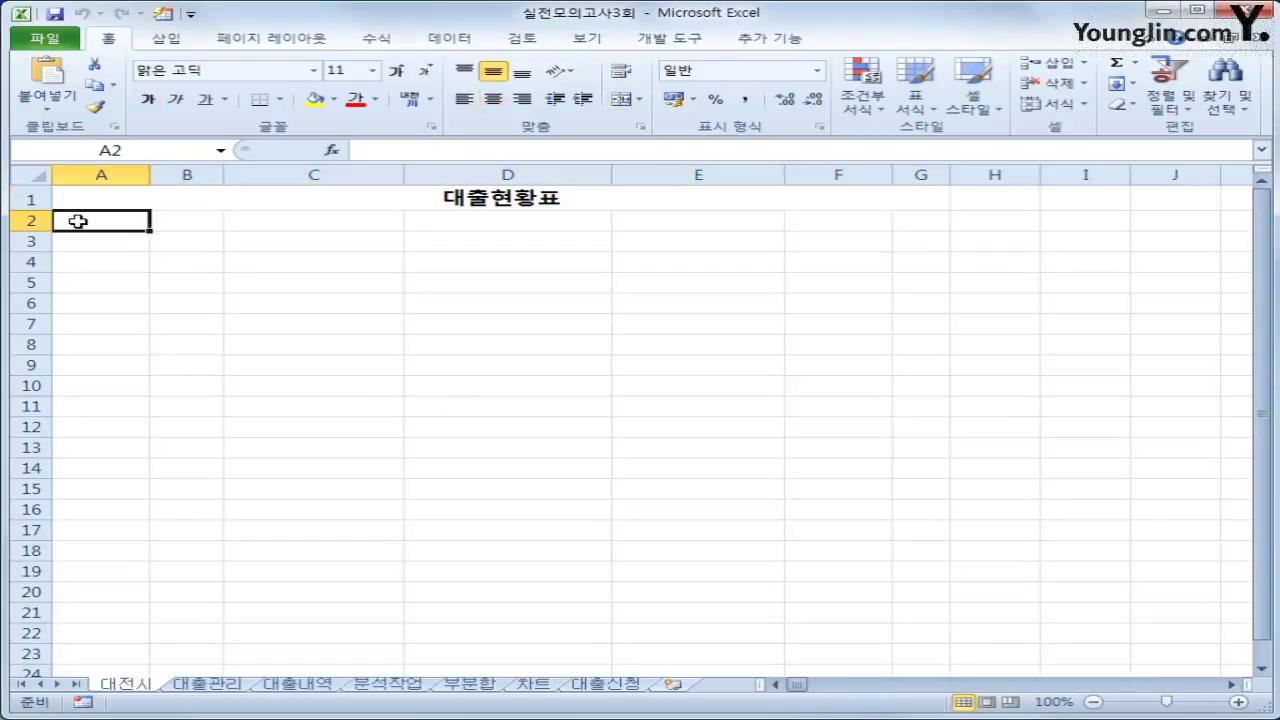
pyautogui.click(462, 48)
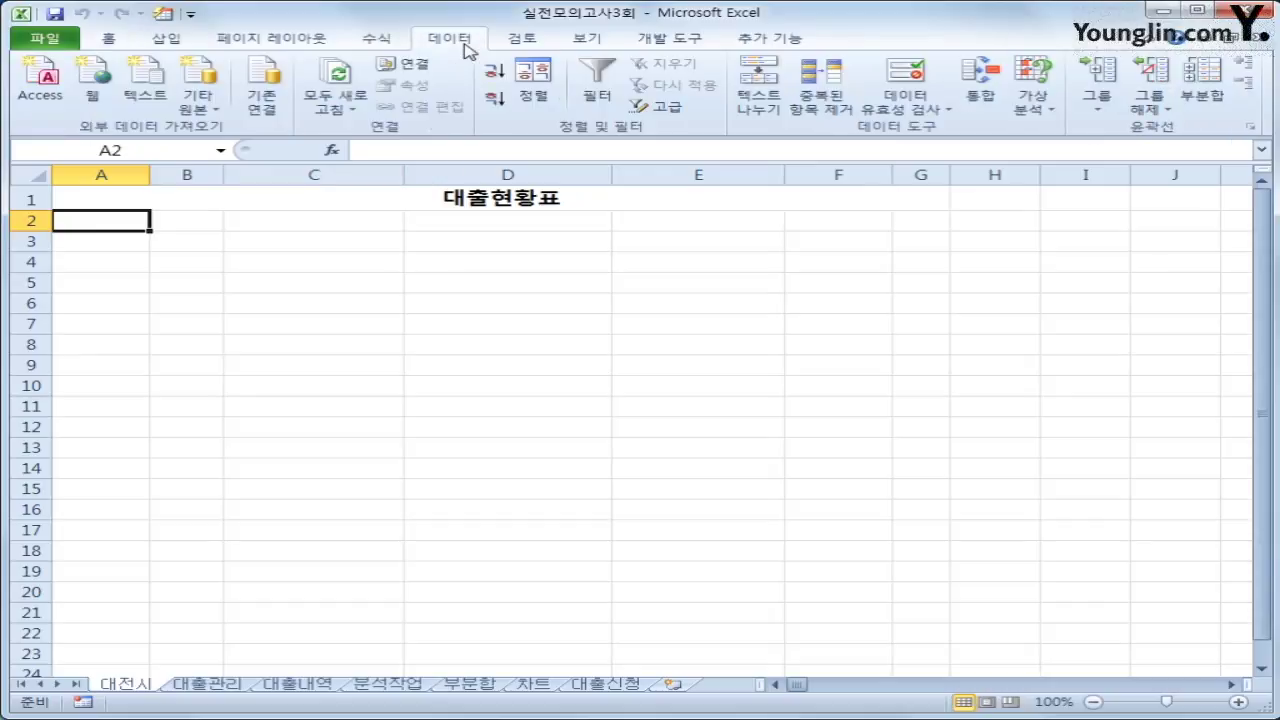
pyautogui.click(198, 100)
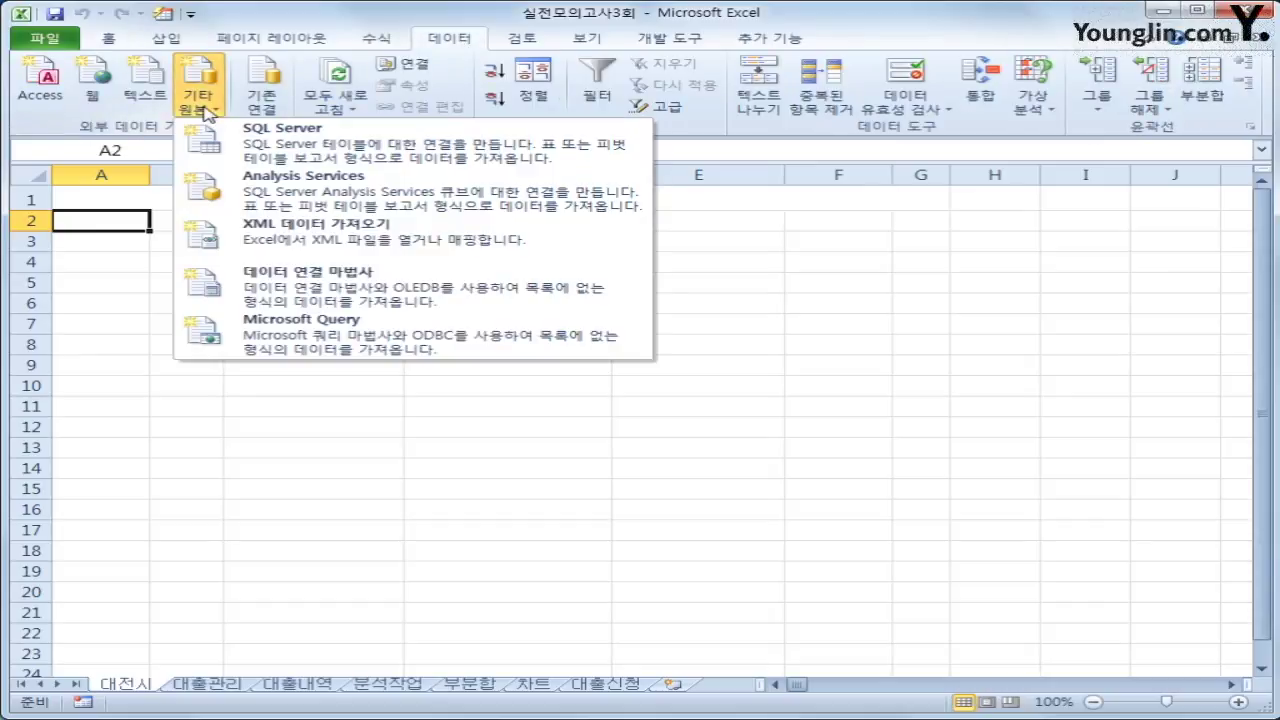
pyautogui.click(313, 352)
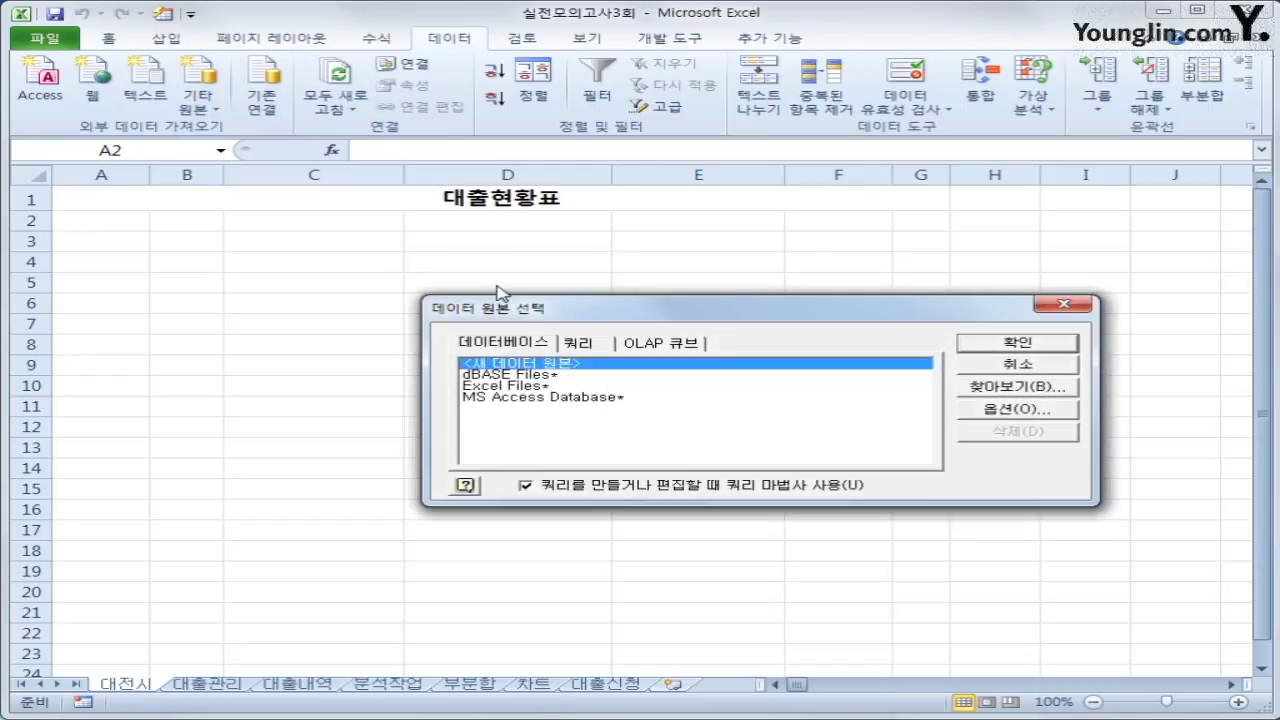
pyautogui.click(512, 367)
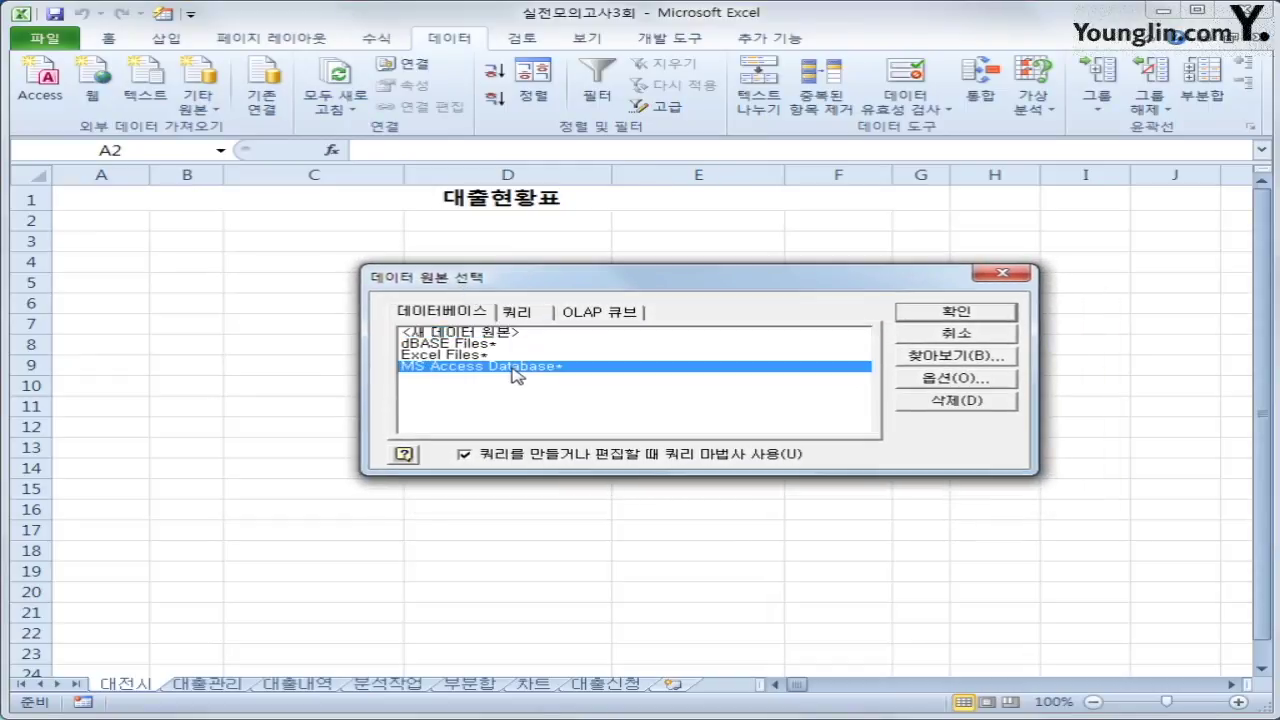
pyautogui.click(950, 314)
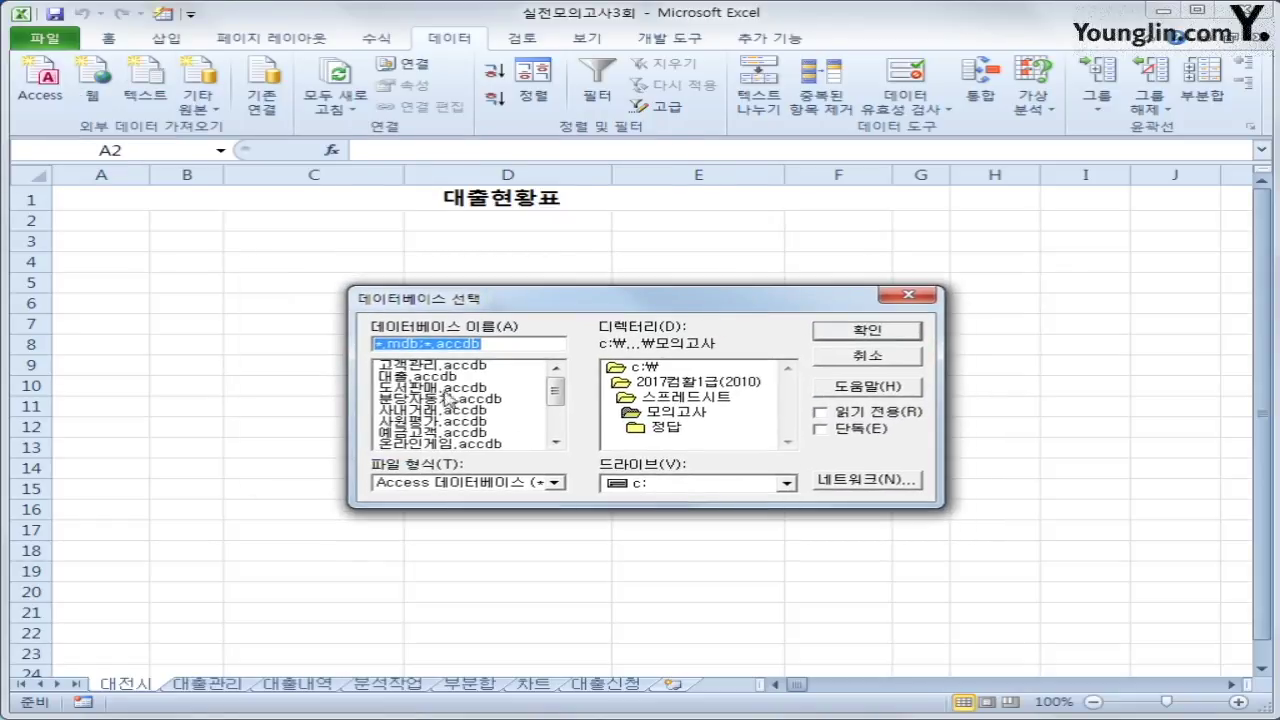
pyautogui.click(445, 378)
pyautogui.click(845, 332)
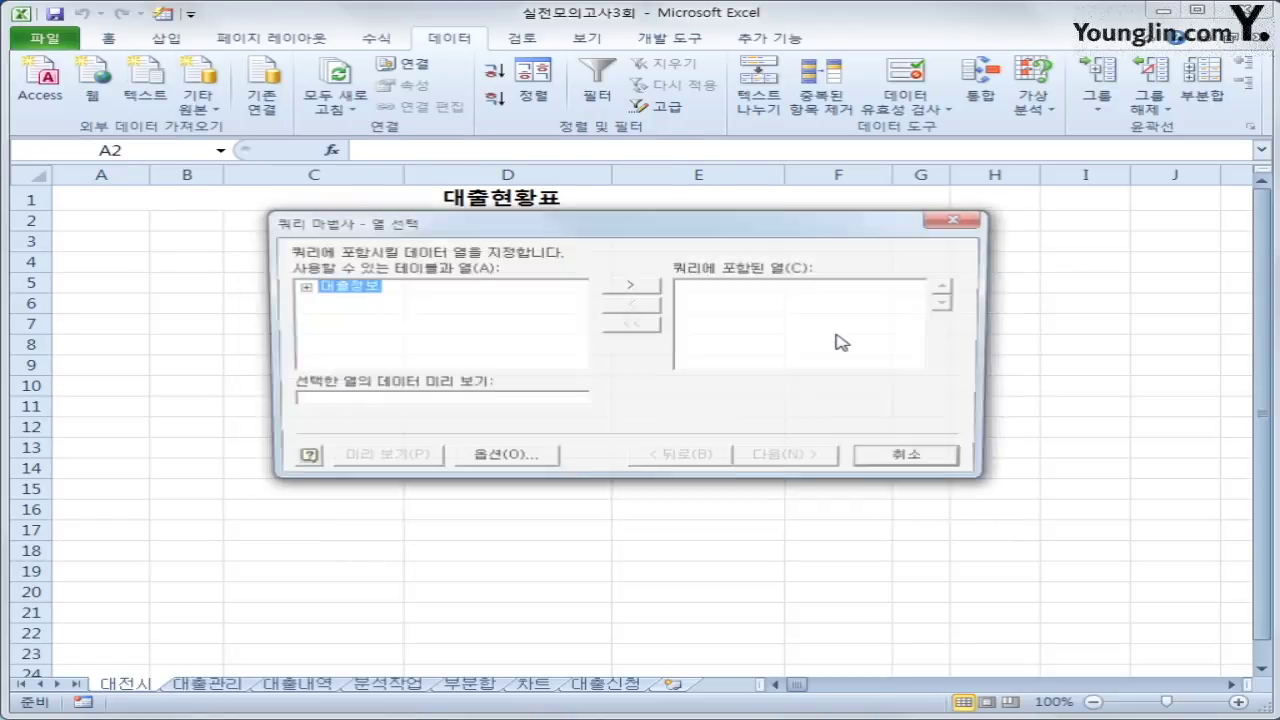
# Include the 대출번호, 성명, 주민등록번호, 주소, 대출종류, 대출금액 and 기간 columns of the 대출정보 table in the query
pyautogui.doubleClick(347, 288)
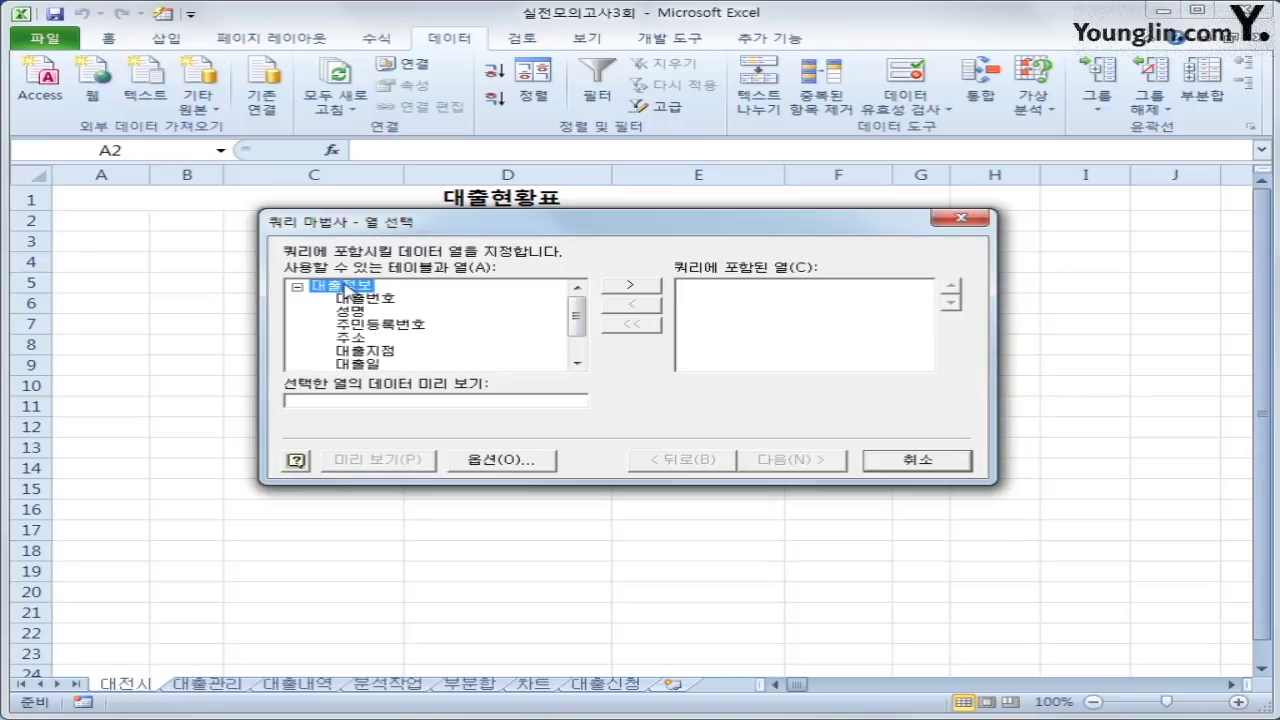
pyautogui.click(366, 302)
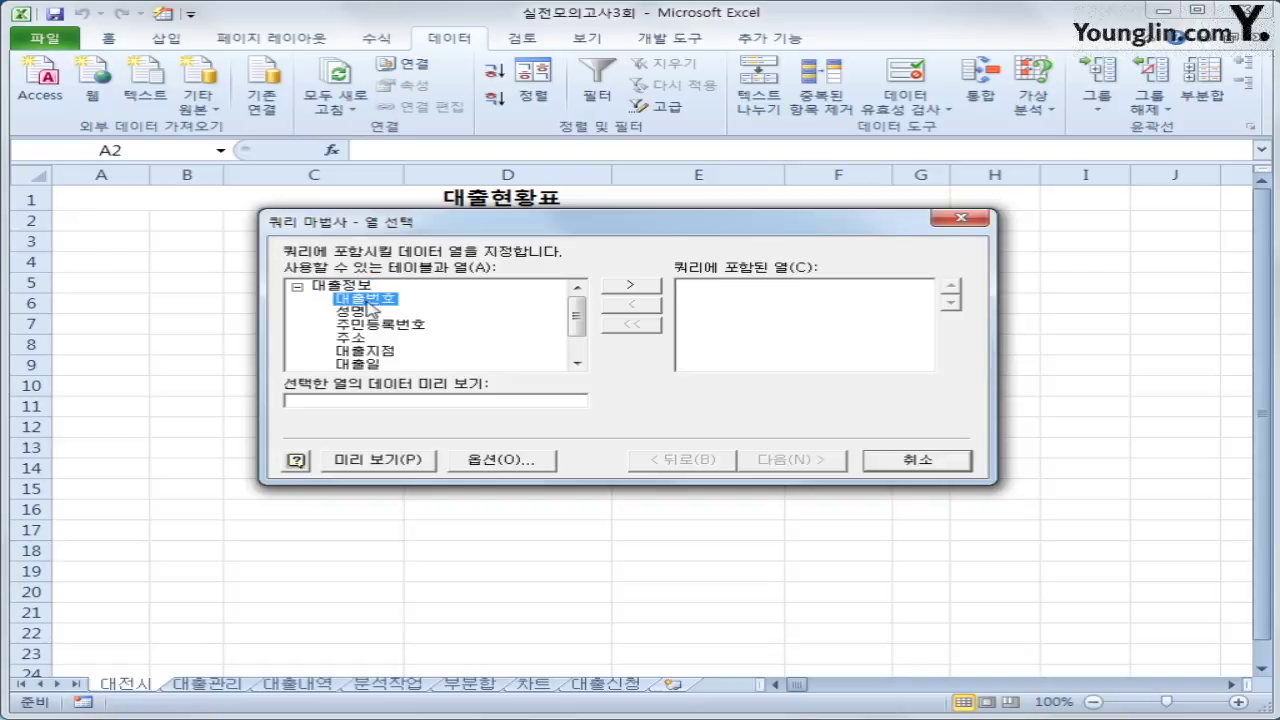
pyautogui.doubleClick(366, 301)
pyautogui.doubleClick(356, 300)
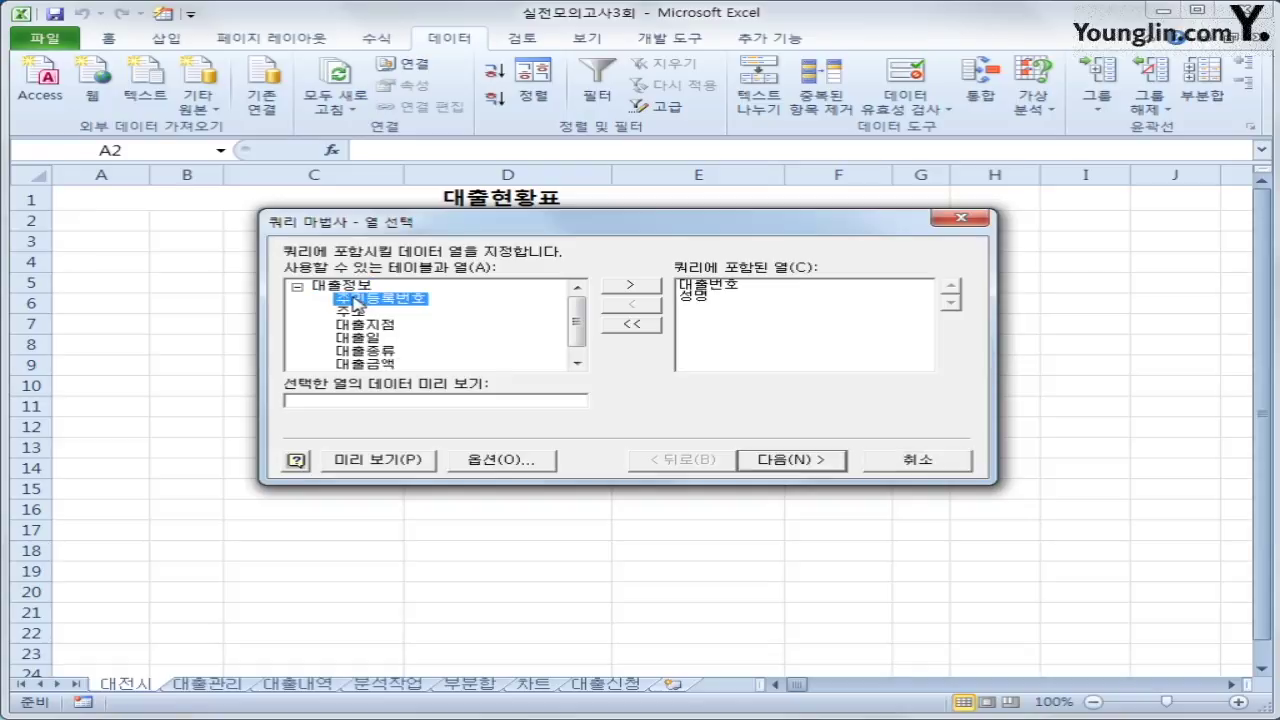
pyautogui.doubleClick(357, 300)
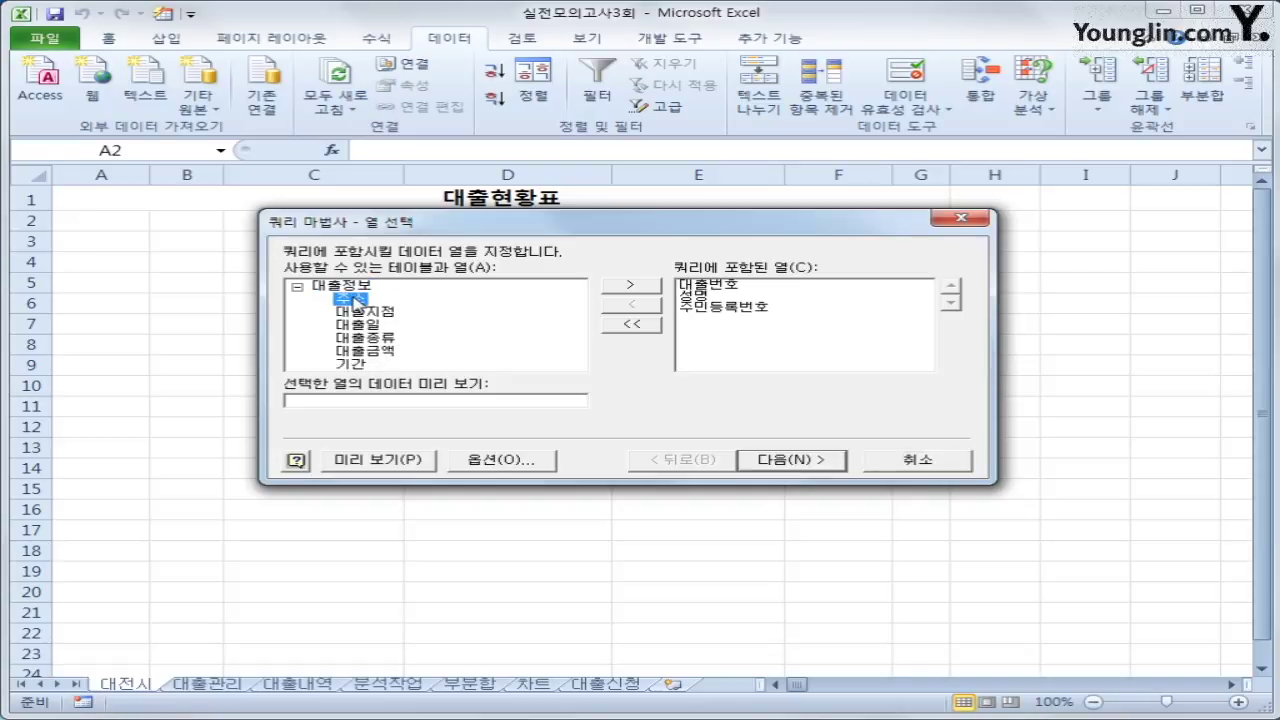
pyautogui.doubleClick(357, 300)
pyautogui.doubleClick(355, 326)
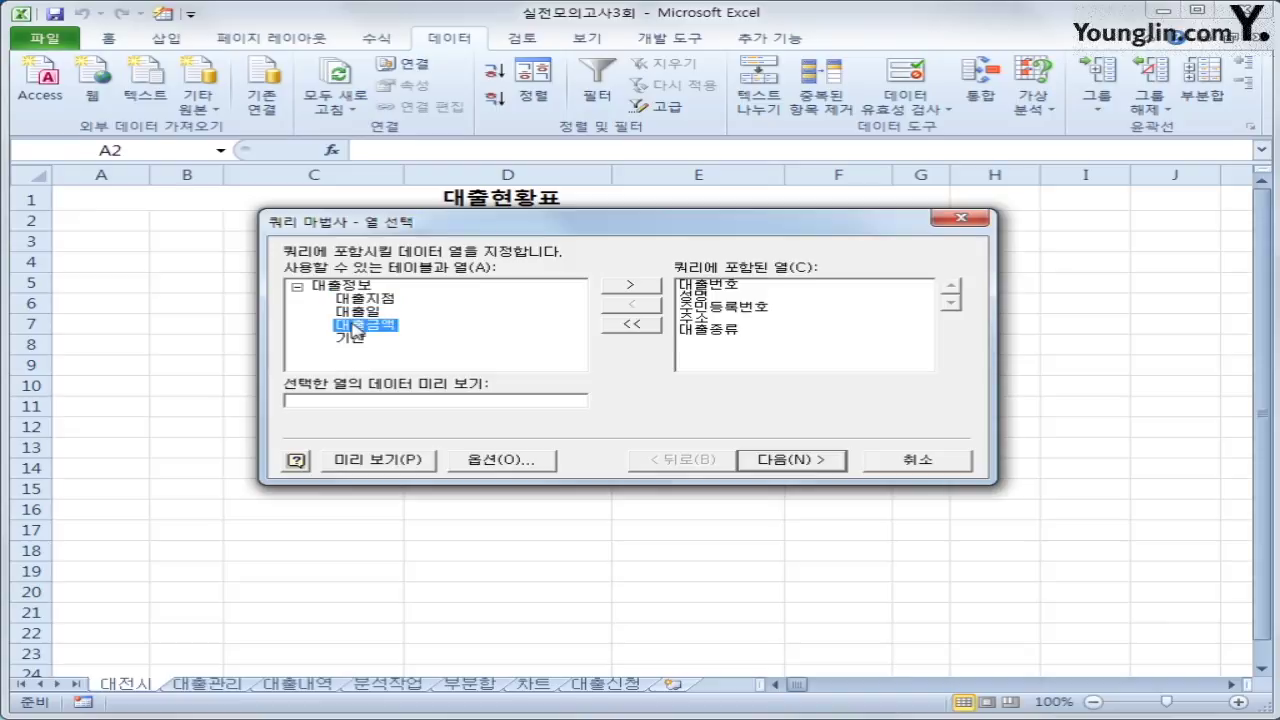
pyautogui.doubleClick(356, 327)
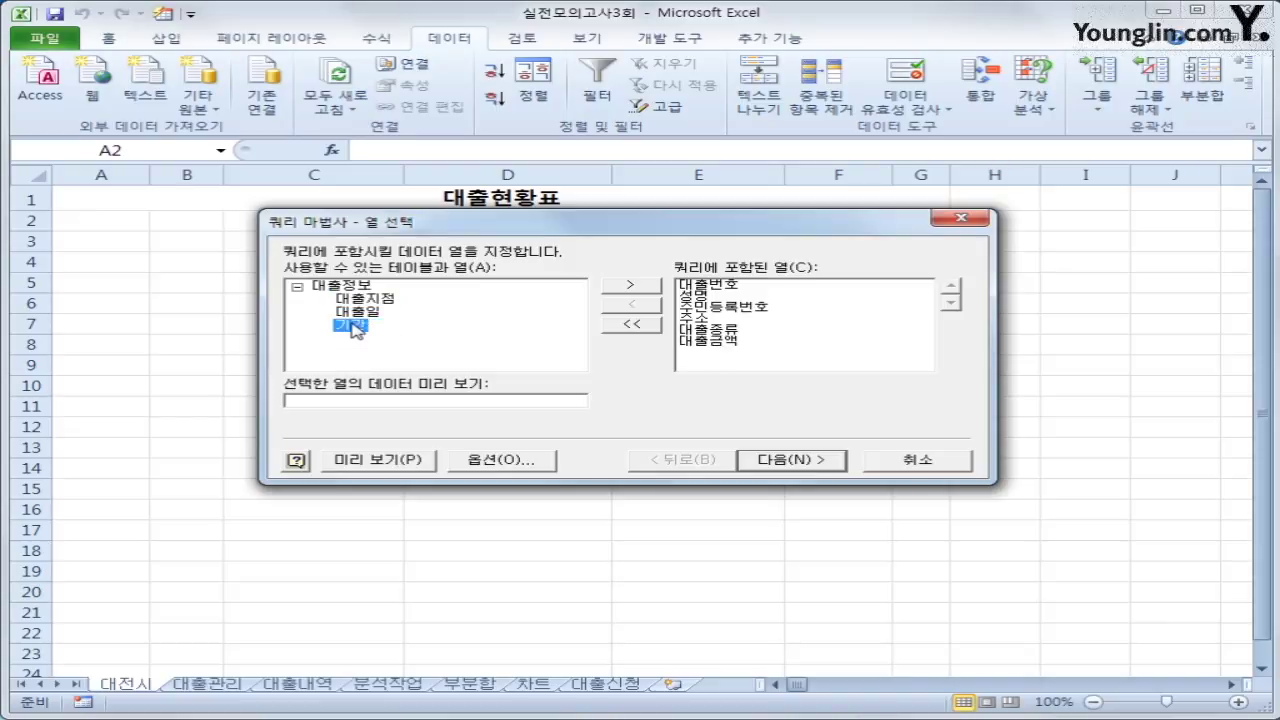
pyautogui.doubleClick(355, 327)
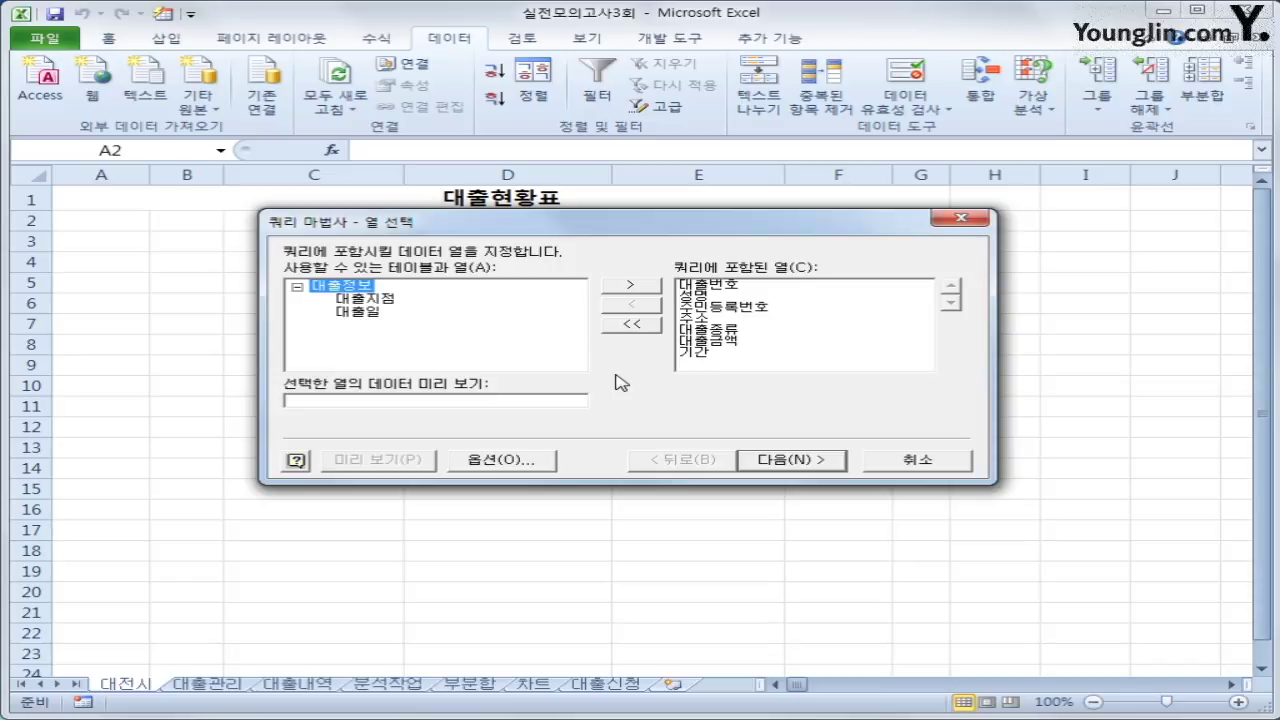
pyautogui.click(840, 462)
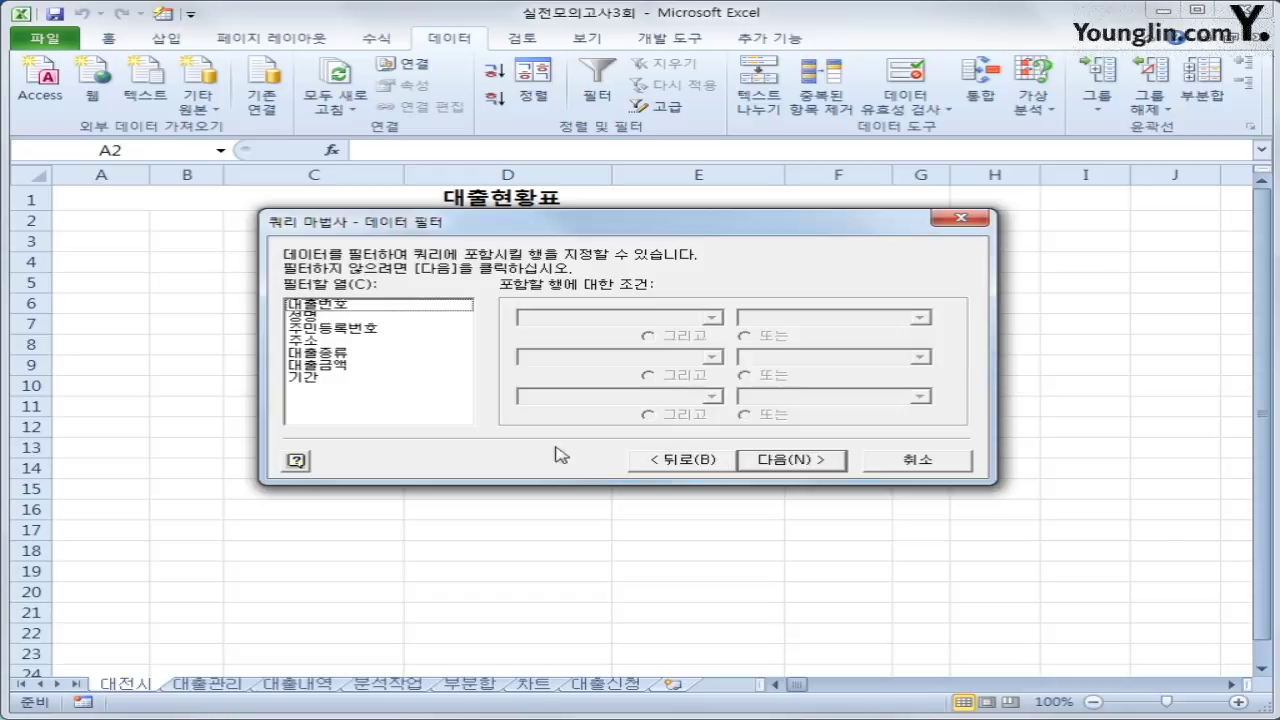
# Filter the query to rows whose 주민등록번호 begins with (시작 값) 6 or (또는) begins with 7
pyautogui.click(356, 331)
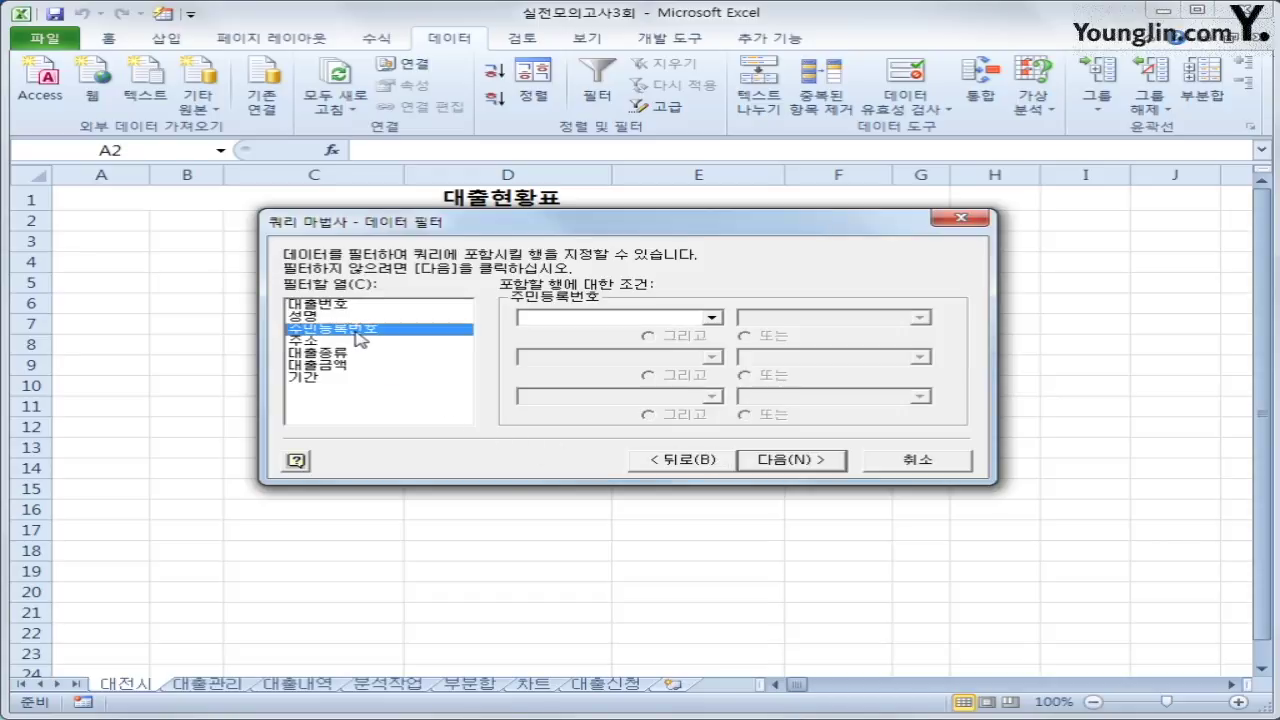
pyautogui.click(610, 319)
pyautogui.click(608, 411)
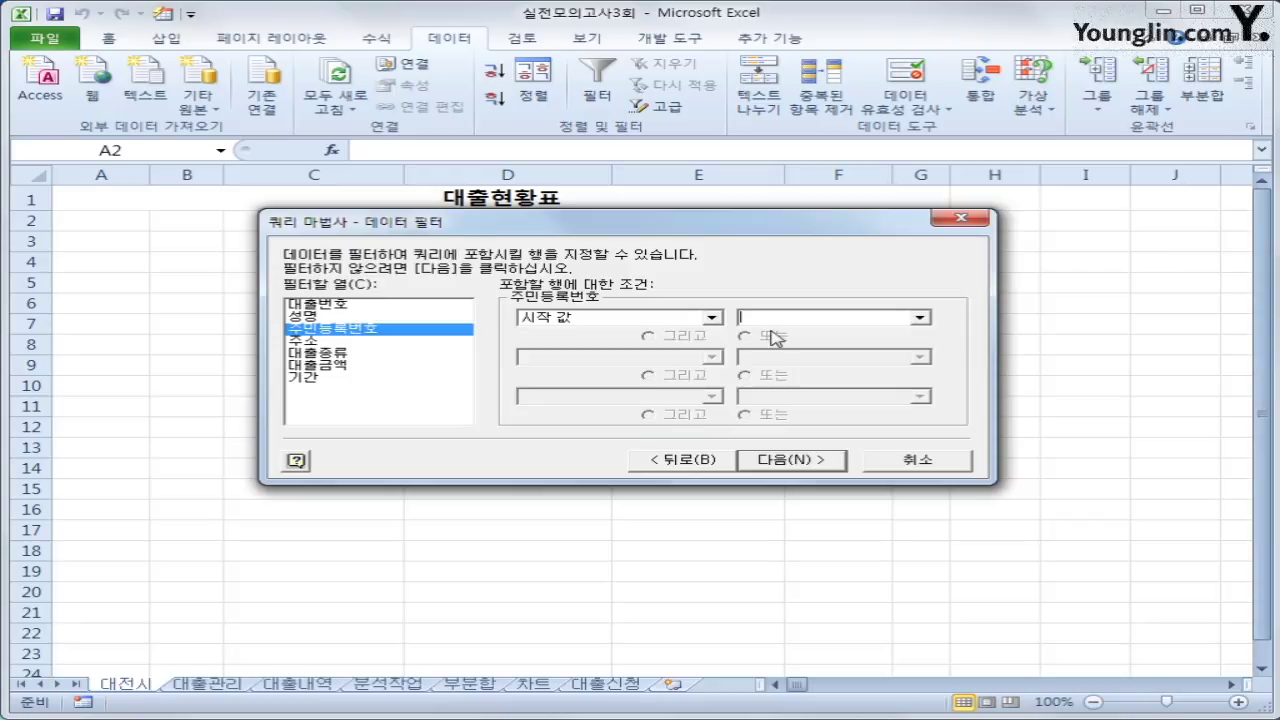
pyautogui.write('6')
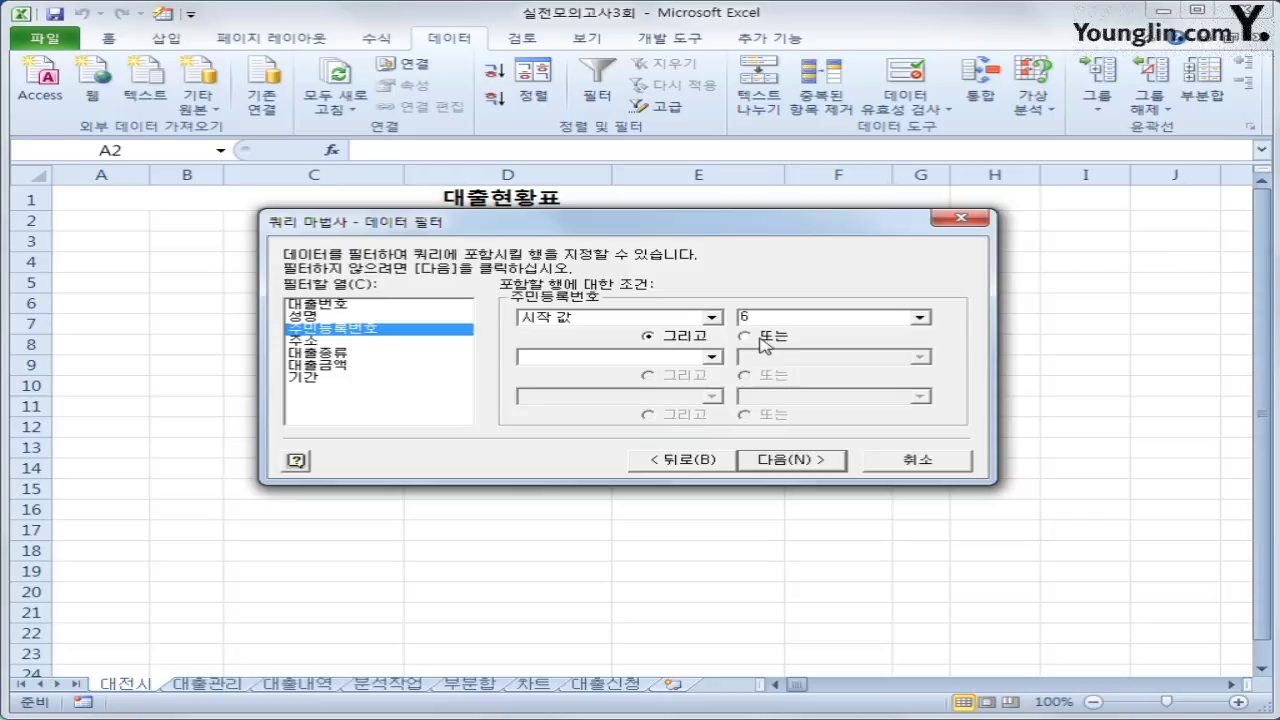
pyautogui.click(744, 336)
pyautogui.click(712, 357)
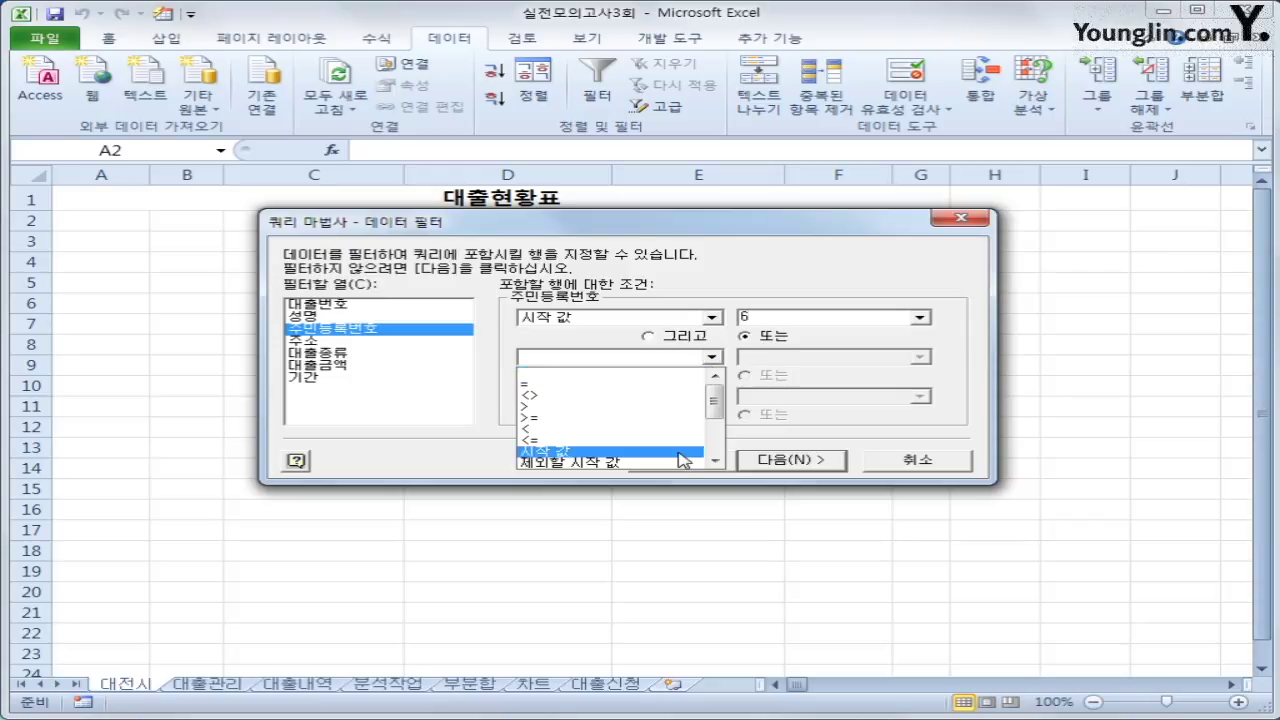
pyautogui.click(608, 450)
pyautogui.write('7')
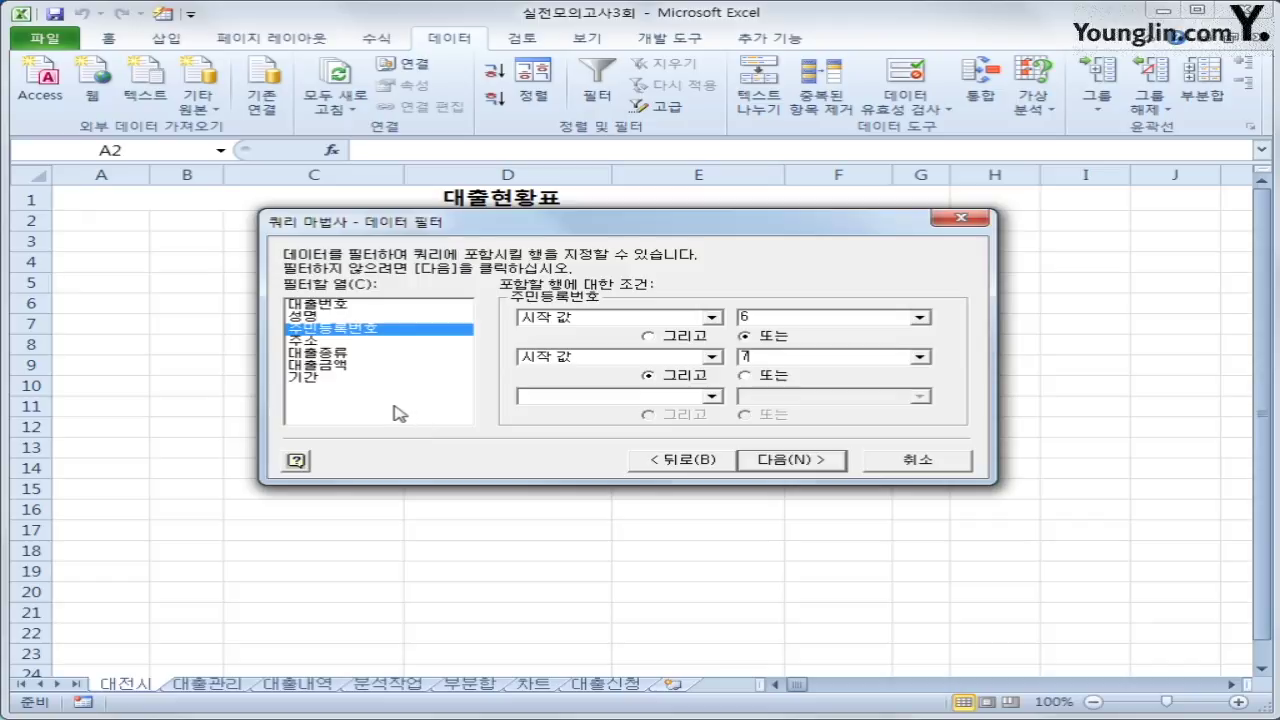
# Add a query filter so that the 주소 column begins with (시작 값) 대전시, and accept the filter conditions
pyautogui.click(332, 343)
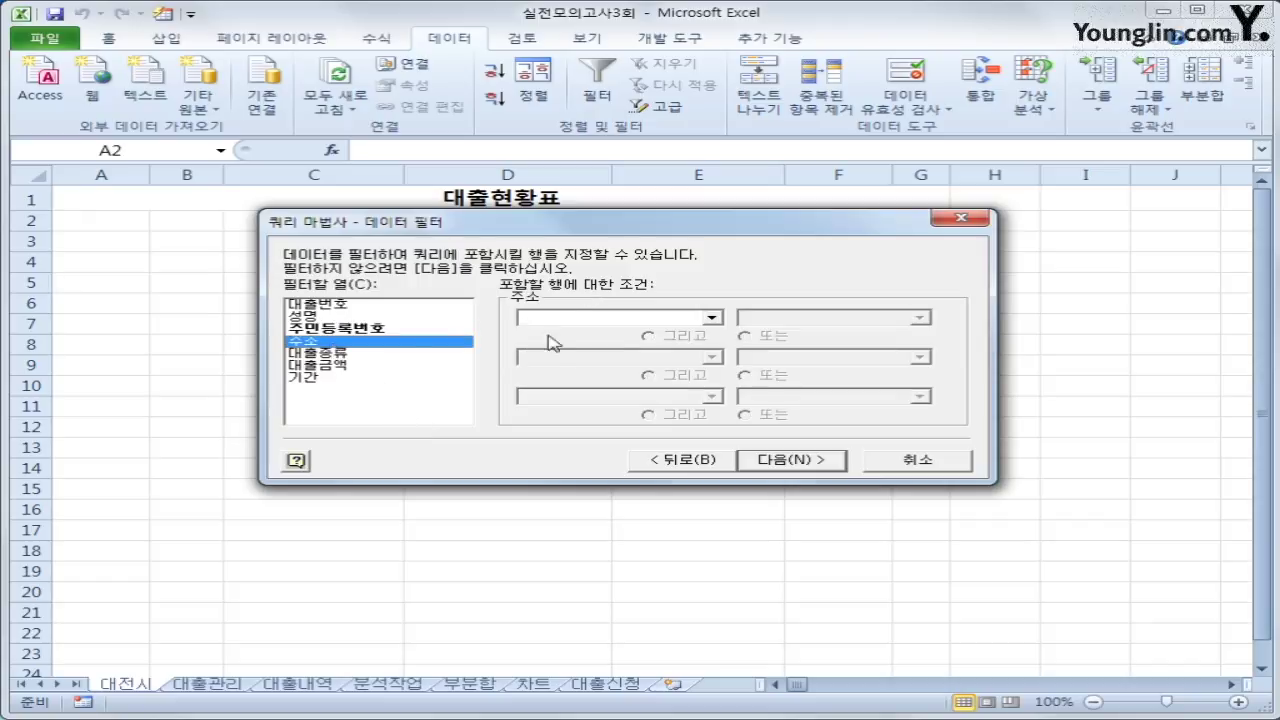
pyautogui.click(632, 318)
pyautogui.click(610, 412)
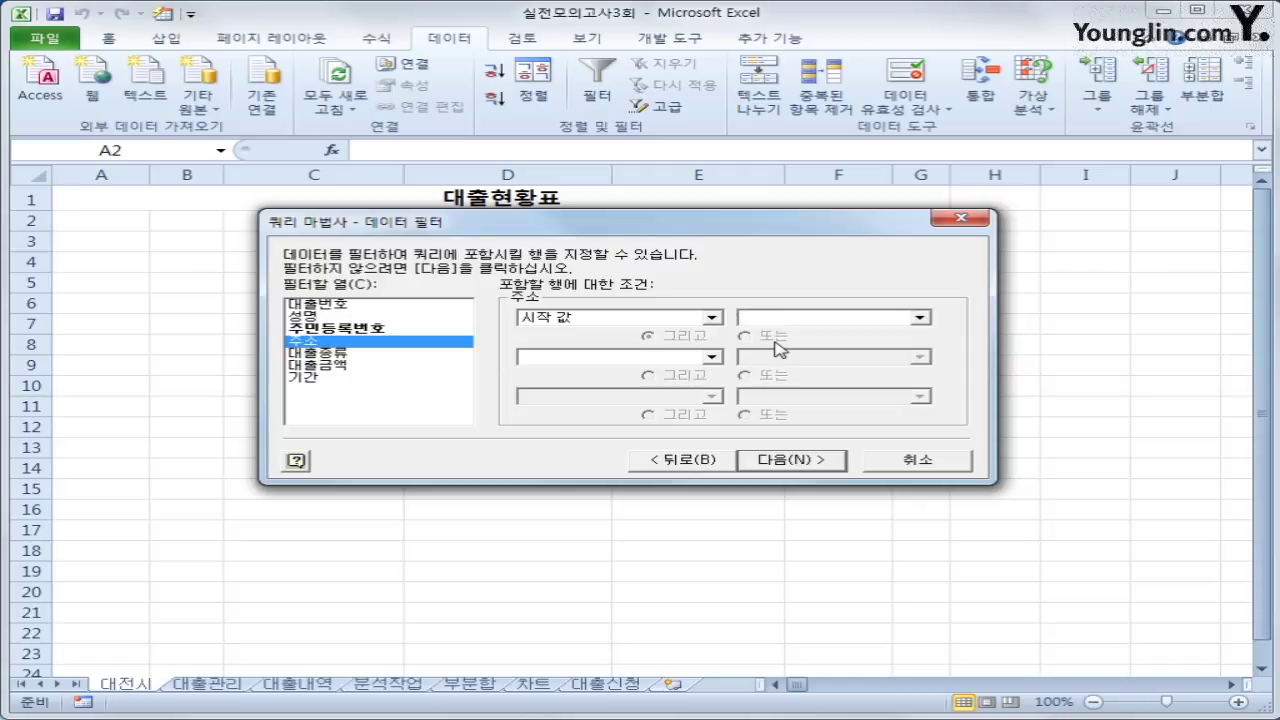
pyautogui.write('대전시')
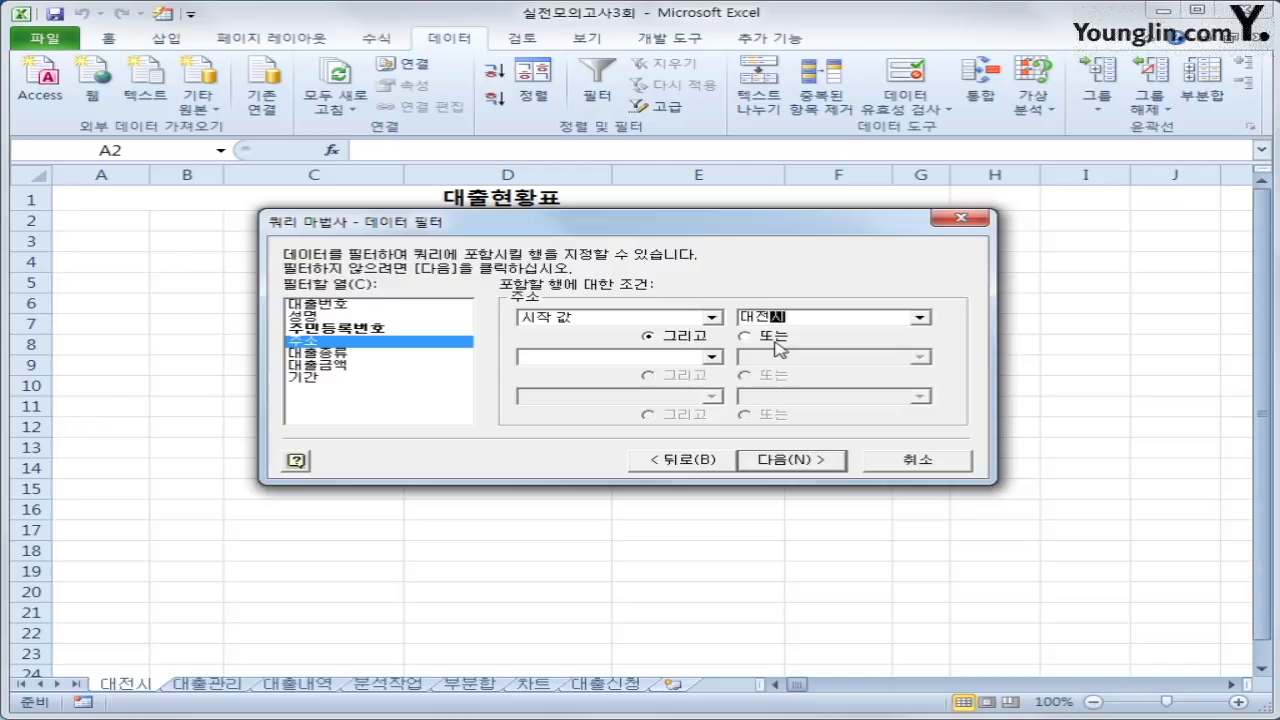
pyautogui.click(801, 463)
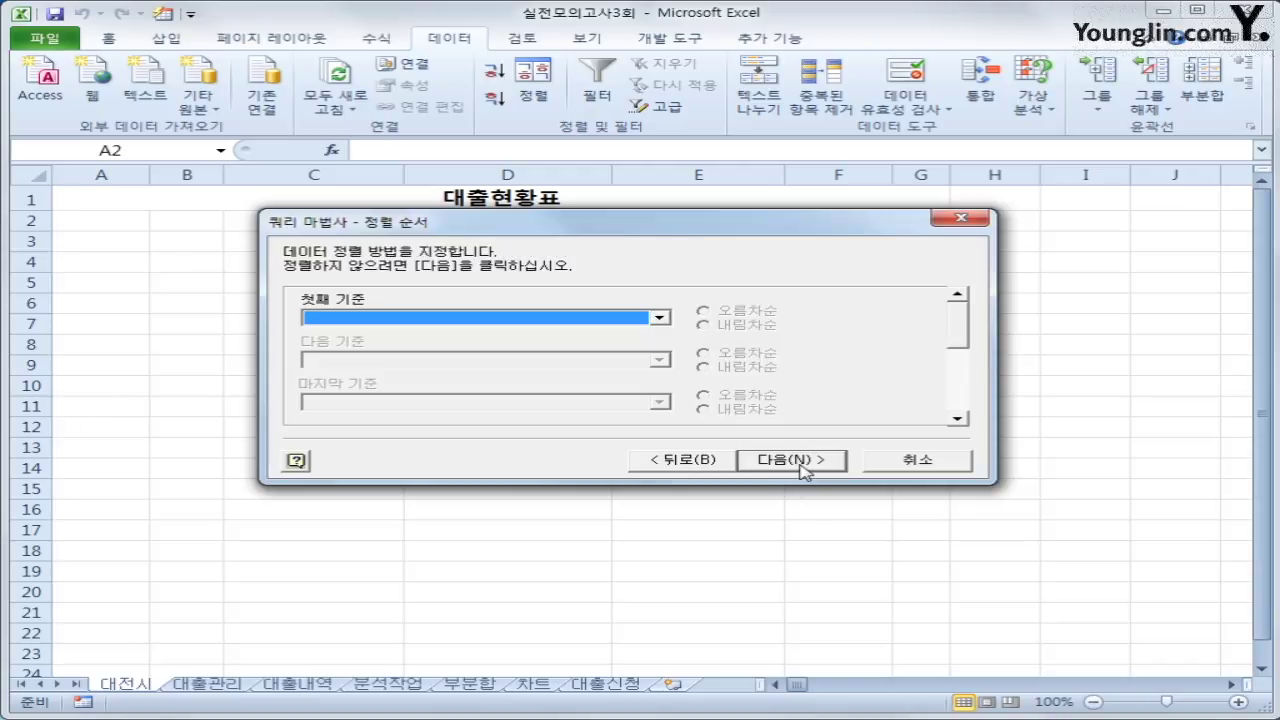
# Sort the query by 대출금액 in descending order (내림차순) and by 대출종류 in ascending order (오름차순)
pyautogui.click(628, 318)
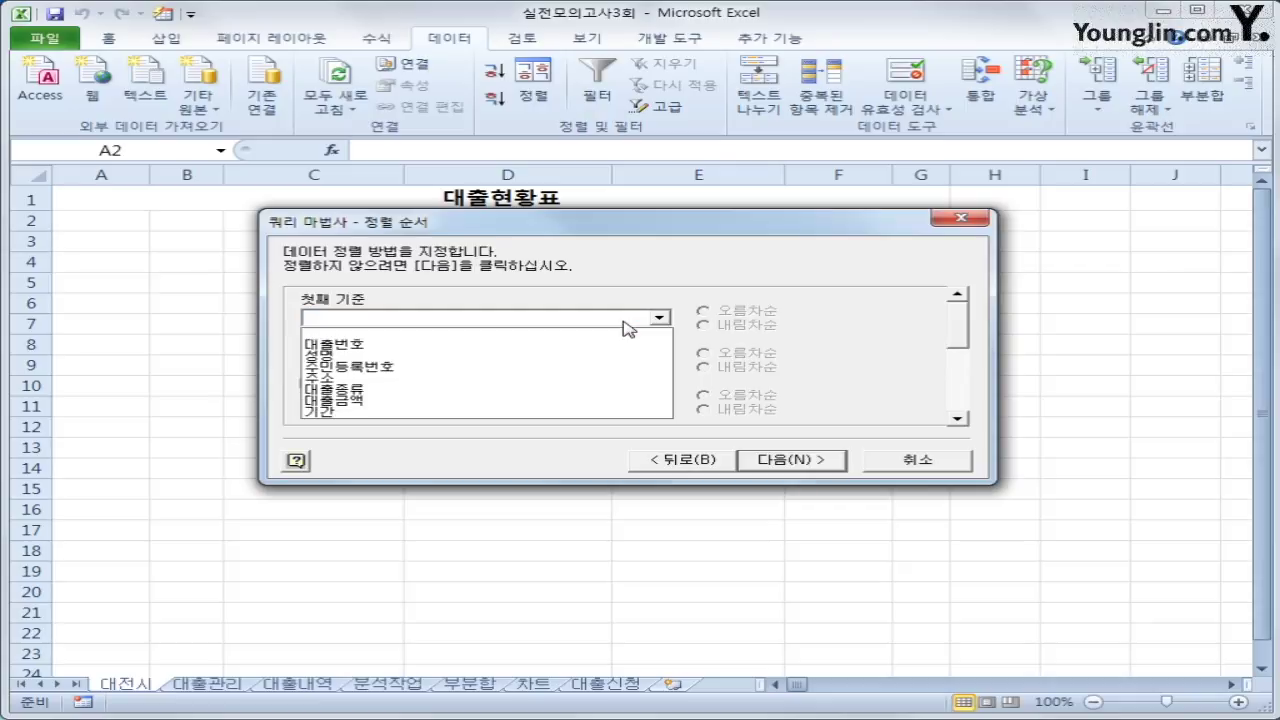
pyautogui.click(589, 399)
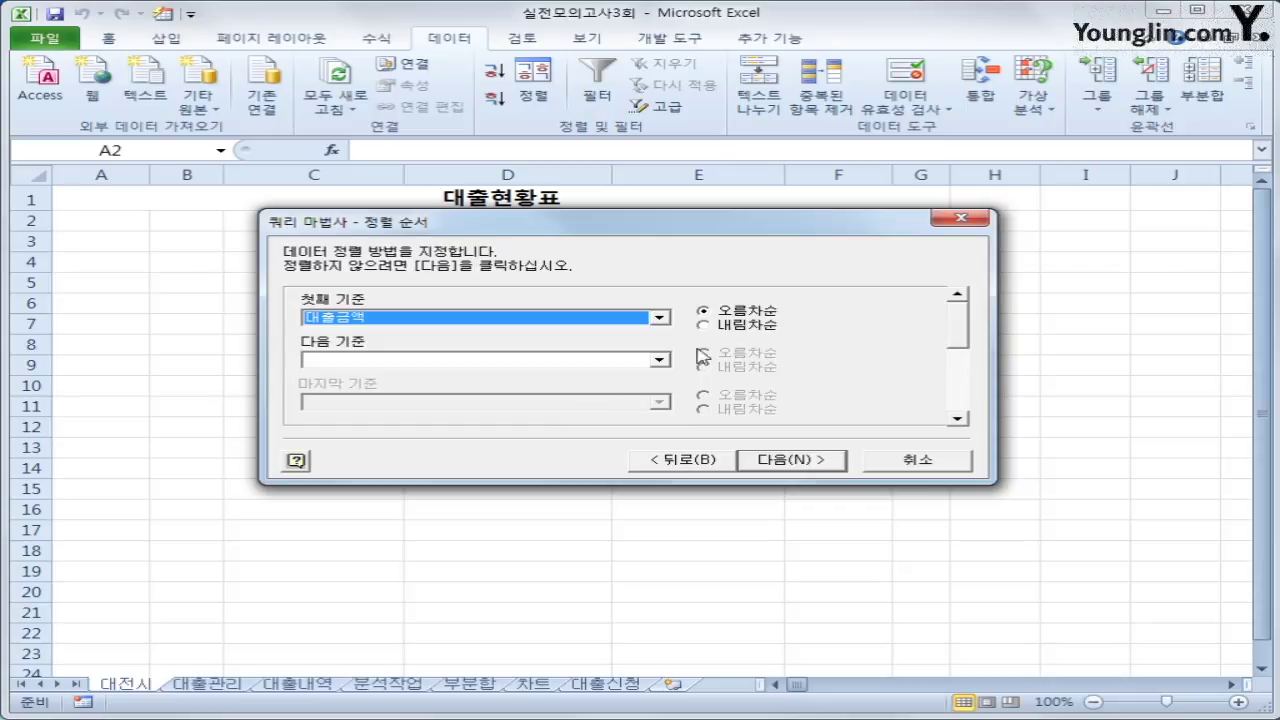
pyautogui.click(724, 326)
pyautogui.click(655, 361)
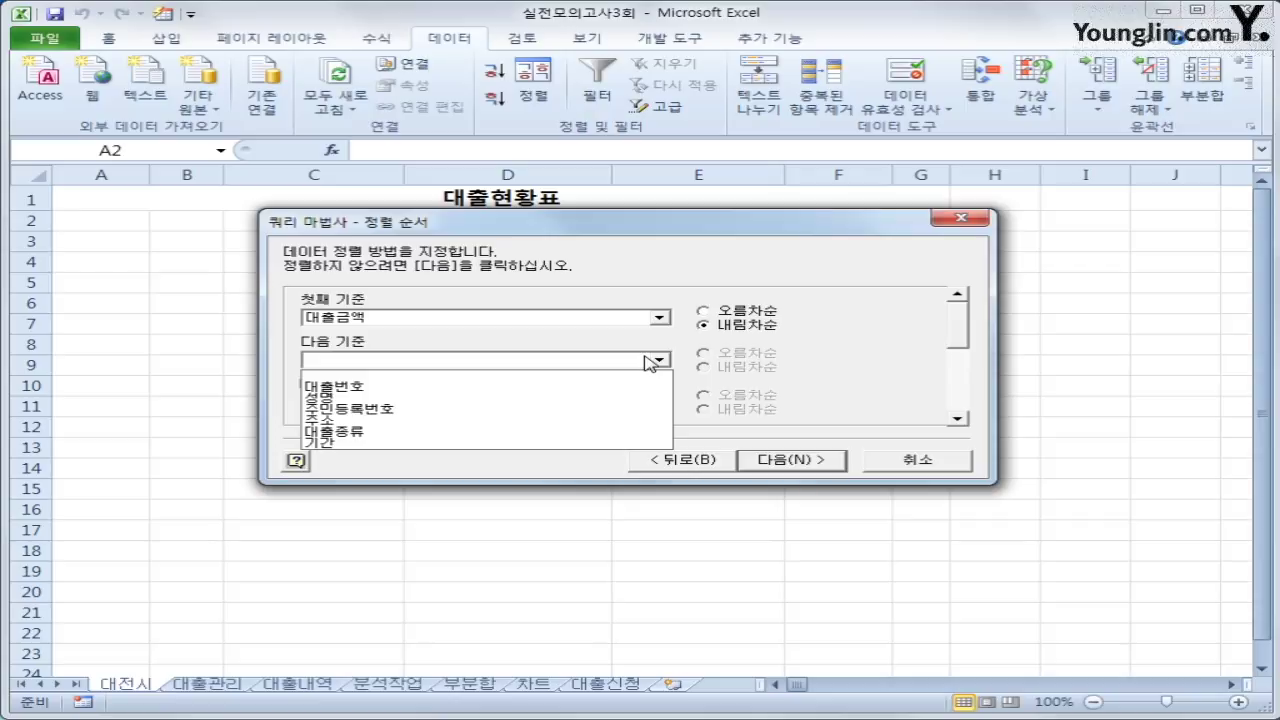
pyautogui.click(578, 433)
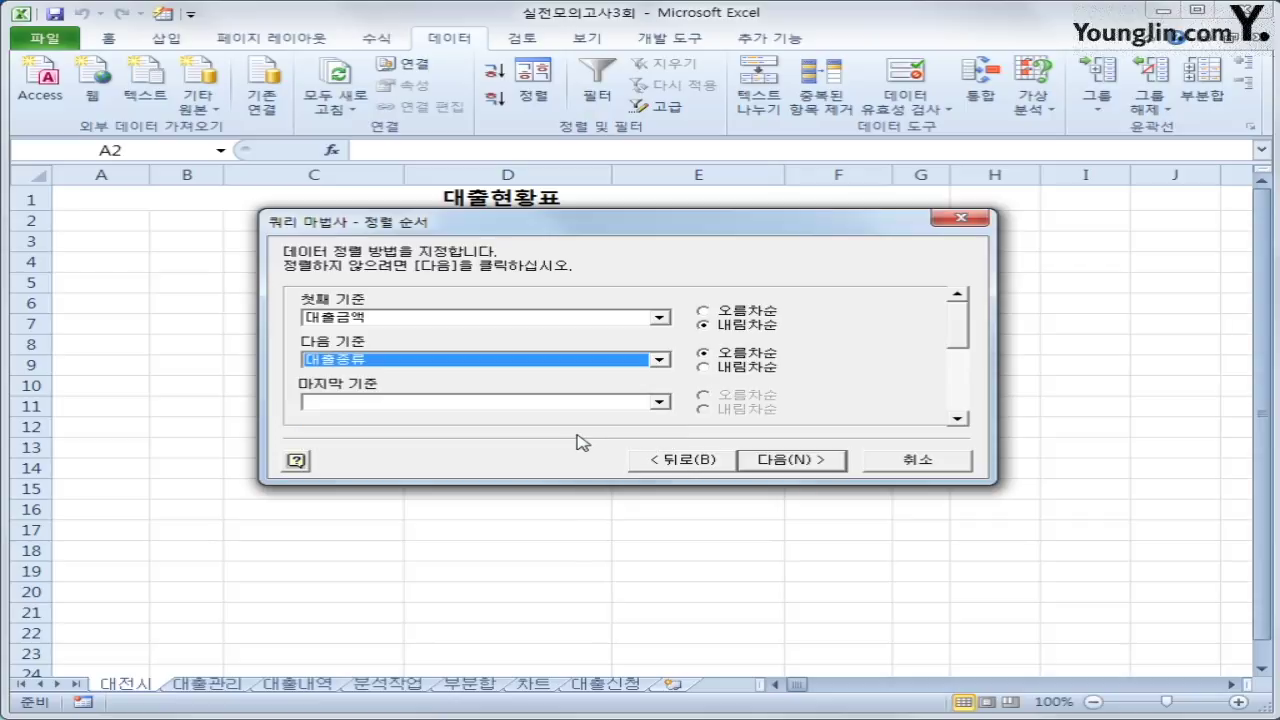
pyautogui.click(740, 358)
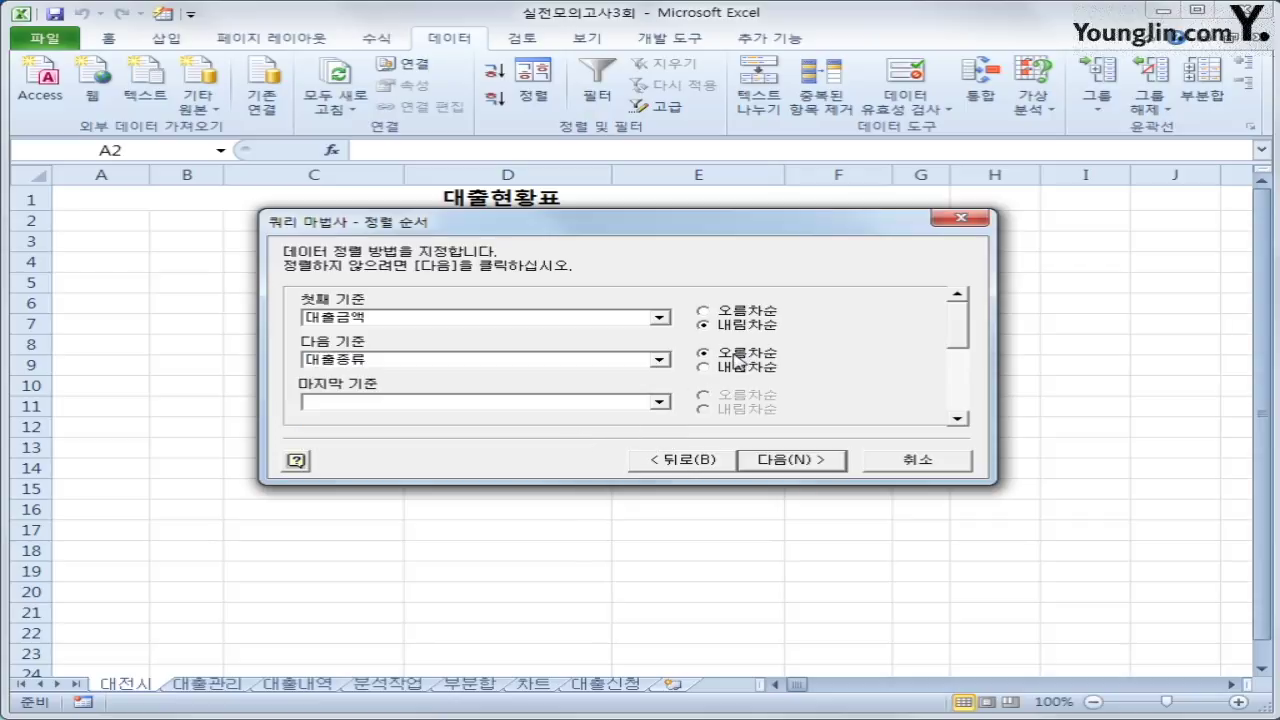
pyautogui.click(783, 460)
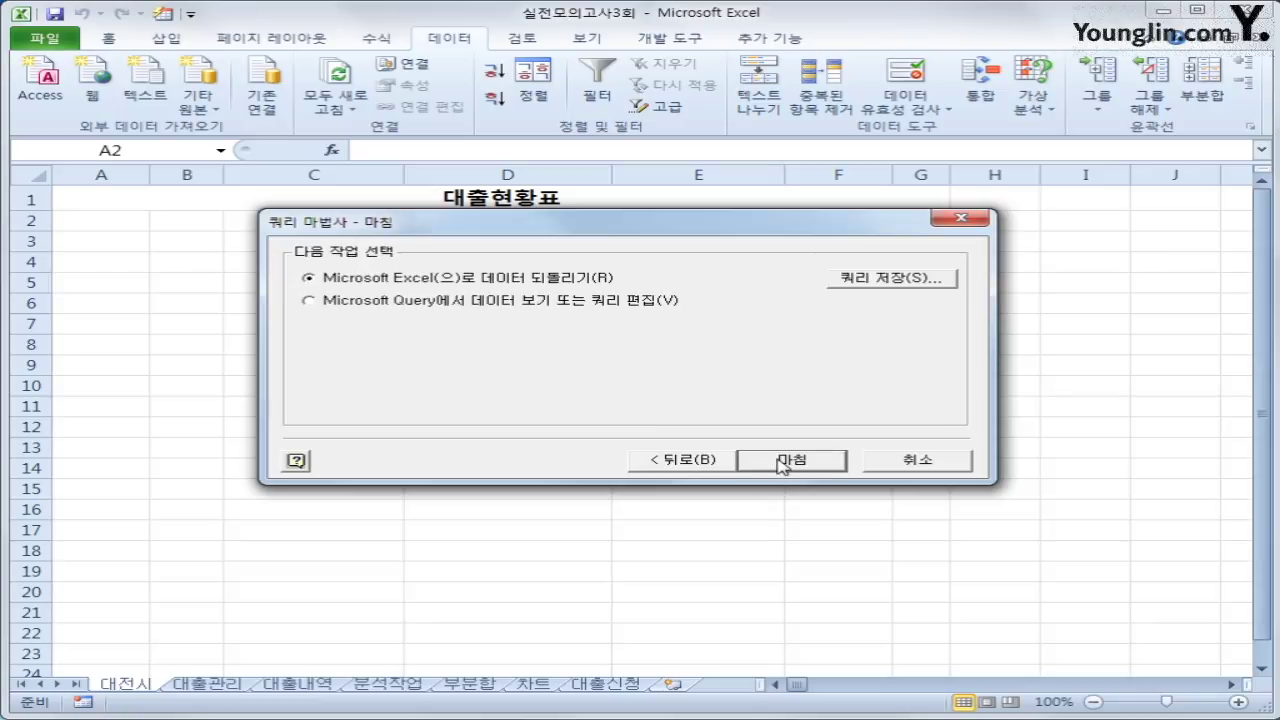
# Return the query data to Excel as a table at cell A2 and convert that table to a normal range
pyautogui.click(781, 462)
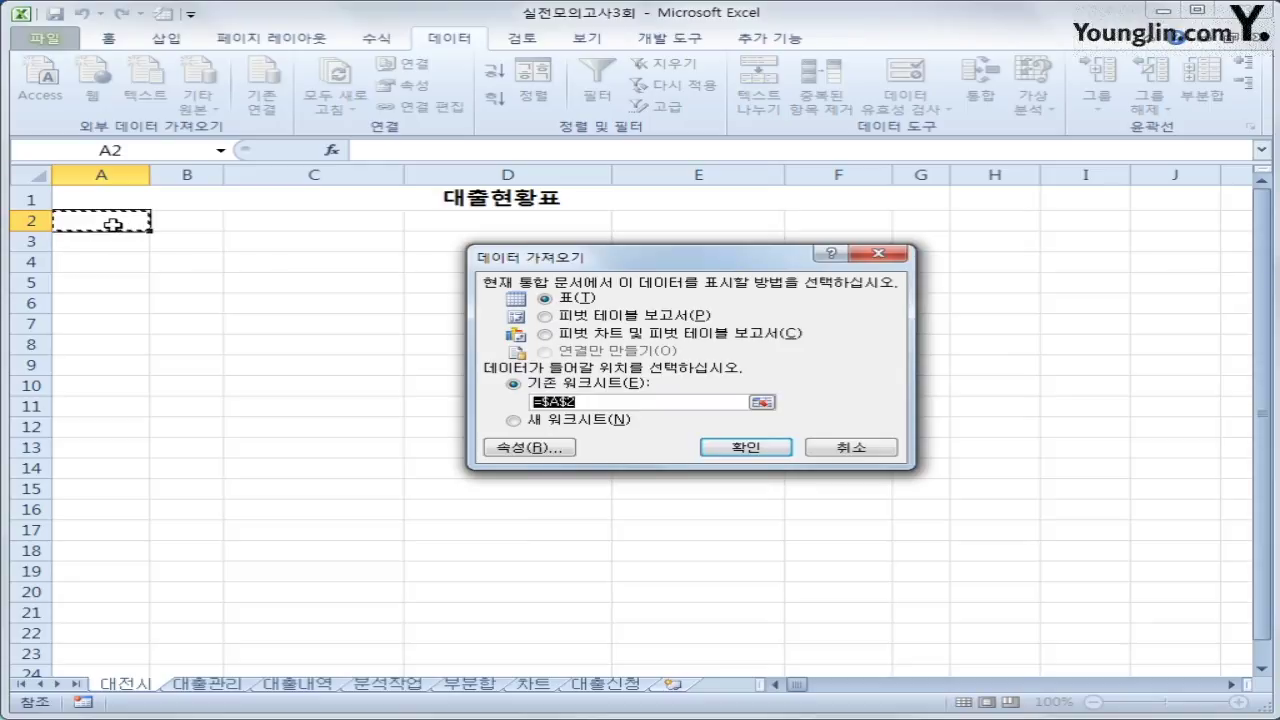
pyautogui.click(780, 450)
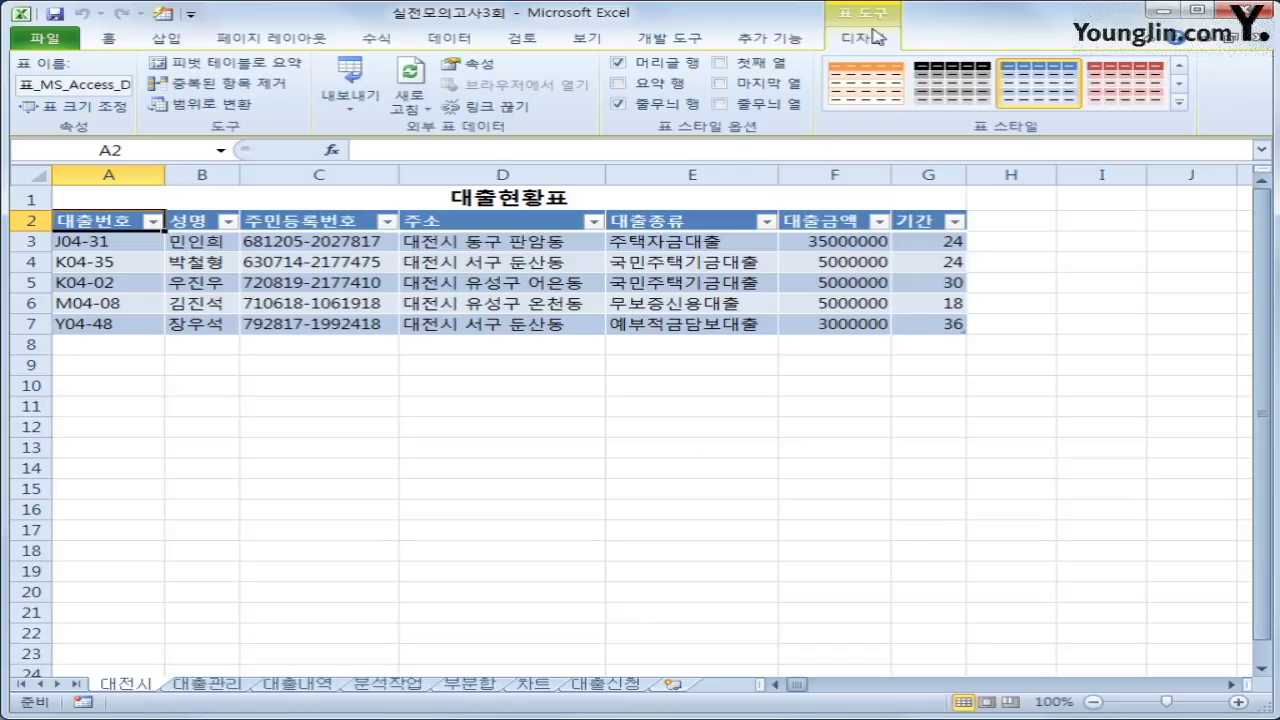
pyautogui.click(203, 105)
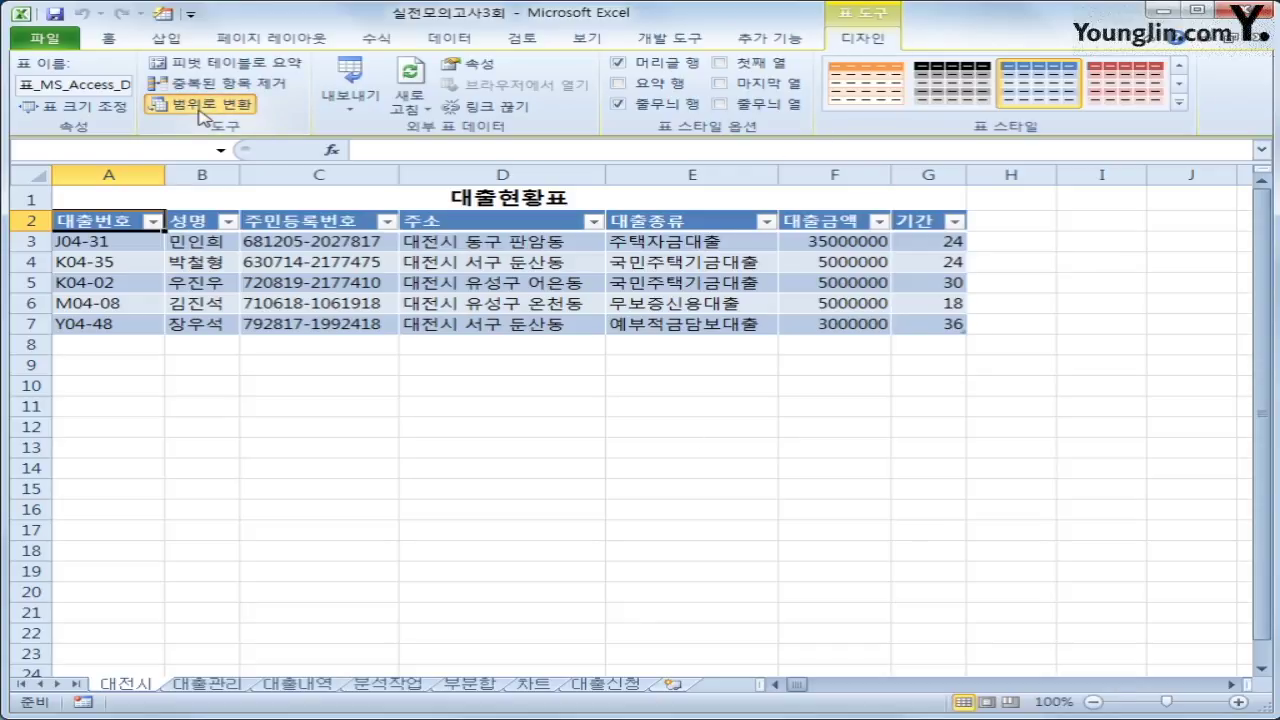
pyautogui.click(706, 453)
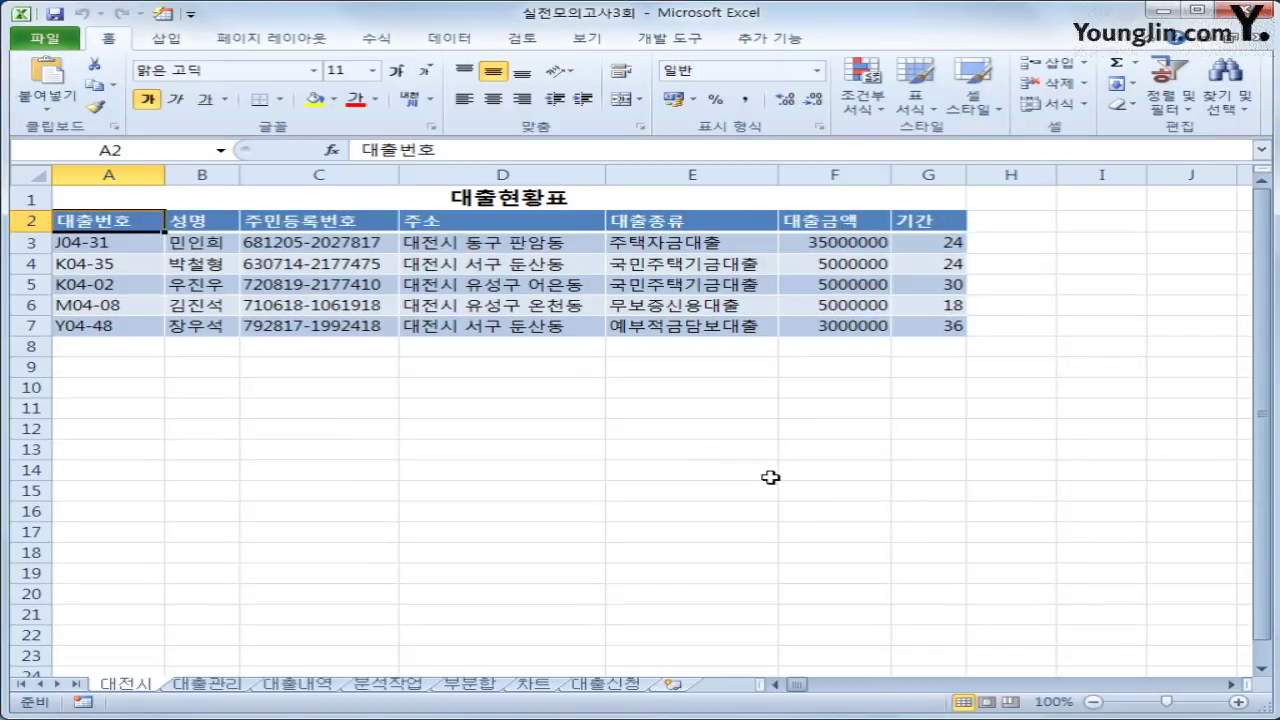
# On the 대출관리 sheet, copy the 대출종류 header and its 주택자금대출 value to A21:A22 as filter criteria
pyautogui.click(205, 684)
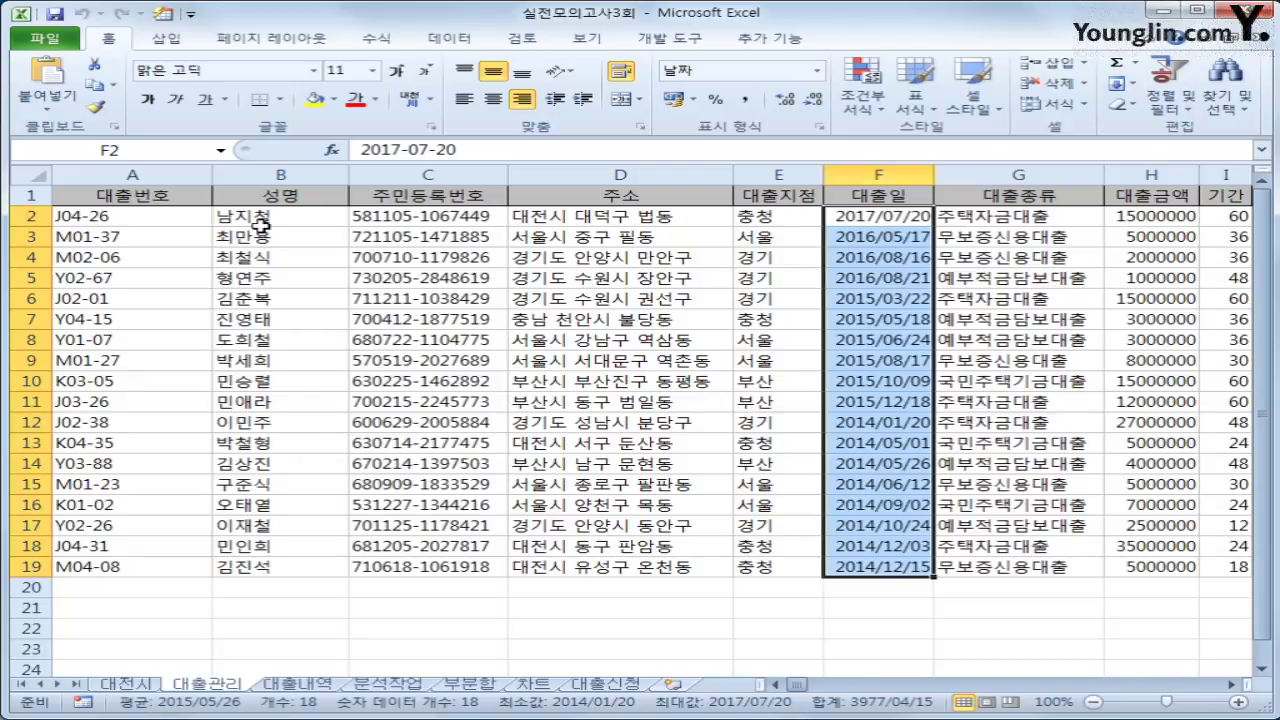
pyautogui.click(944, 193)
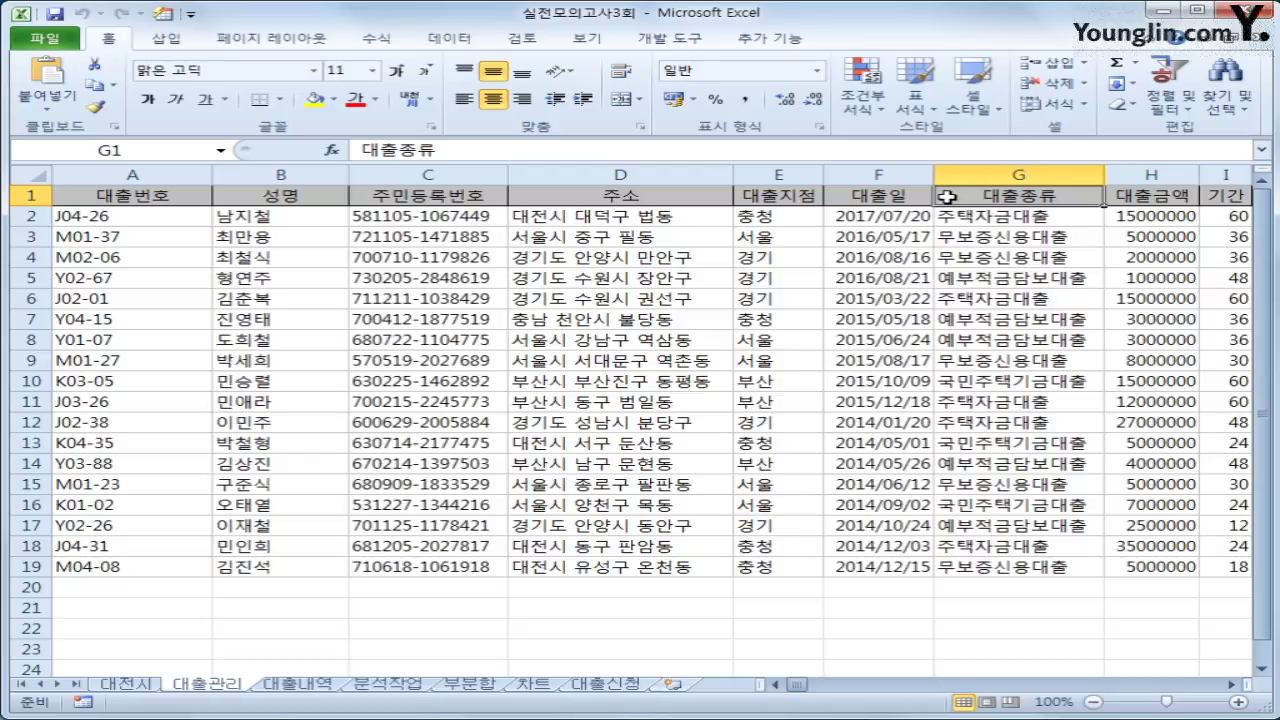
pyautogui.keyDown('ctrl'); pyautogui.click(1012, 218); pyautogui.keyUp('ctrl')
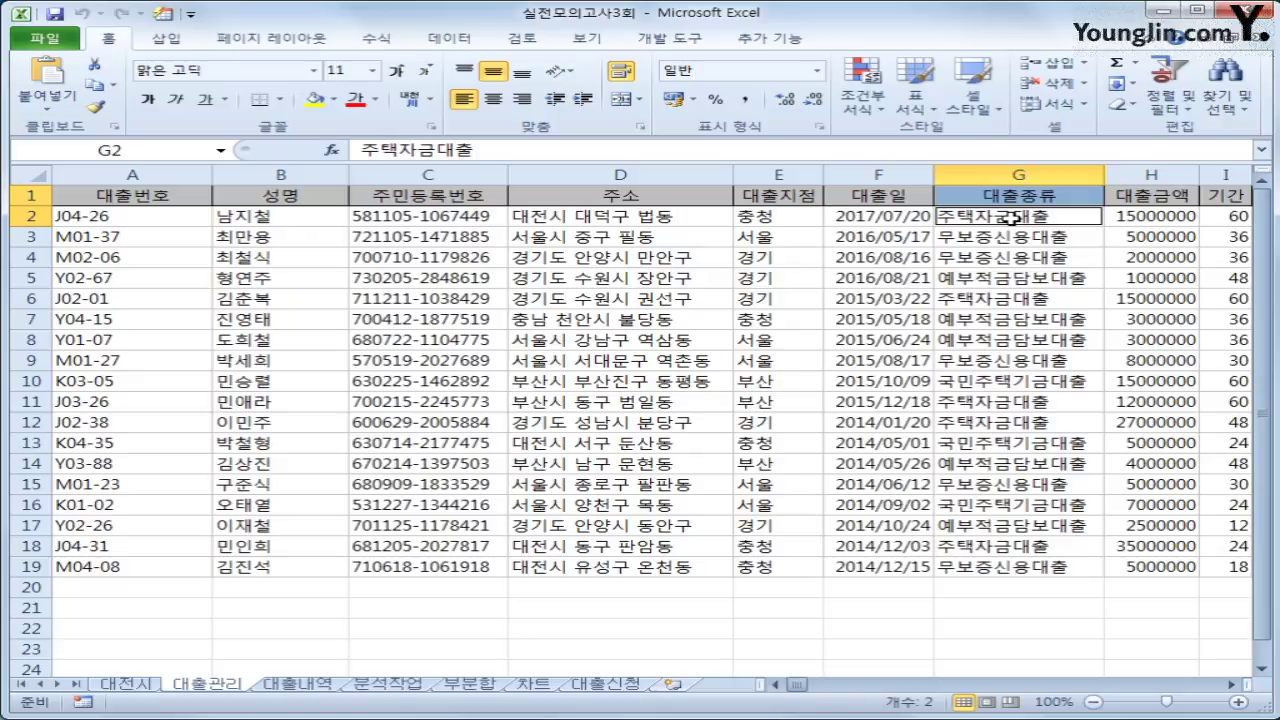
pyautogui.hotkey('ctrl', 'c')
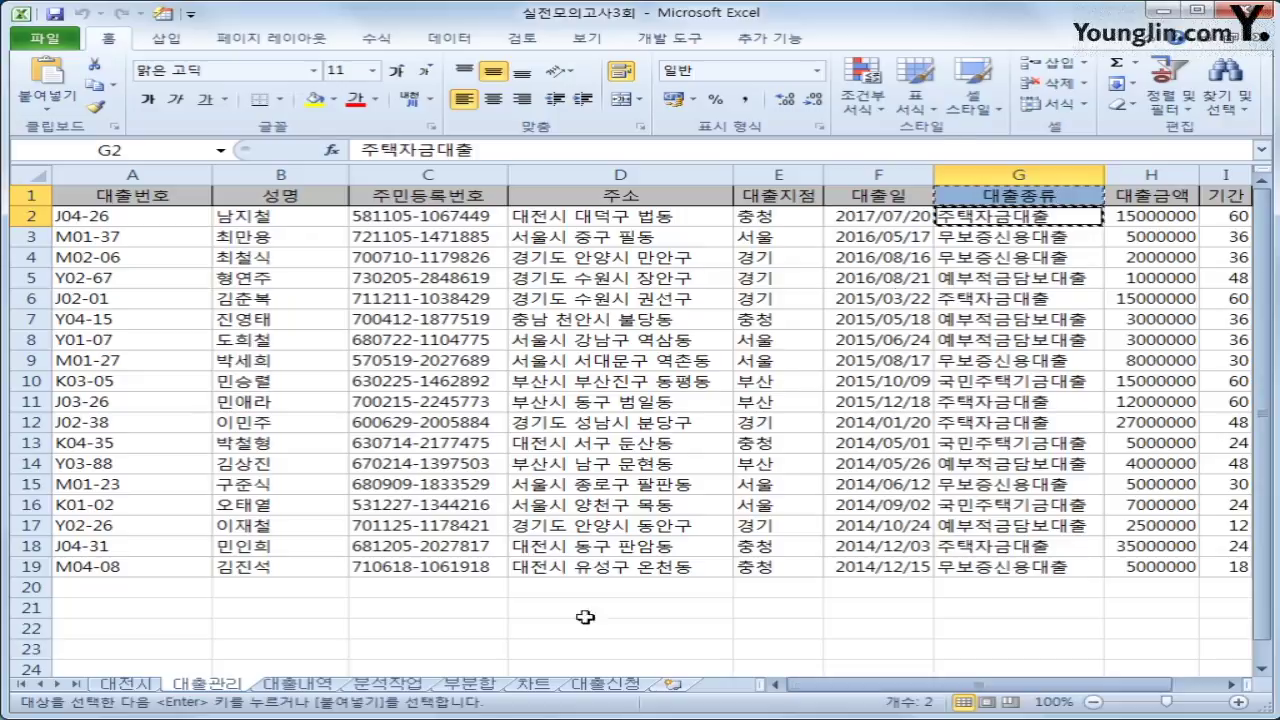
pyautogui.click(163, 608)
pyautogui.hotkey('ctrl', 'v')
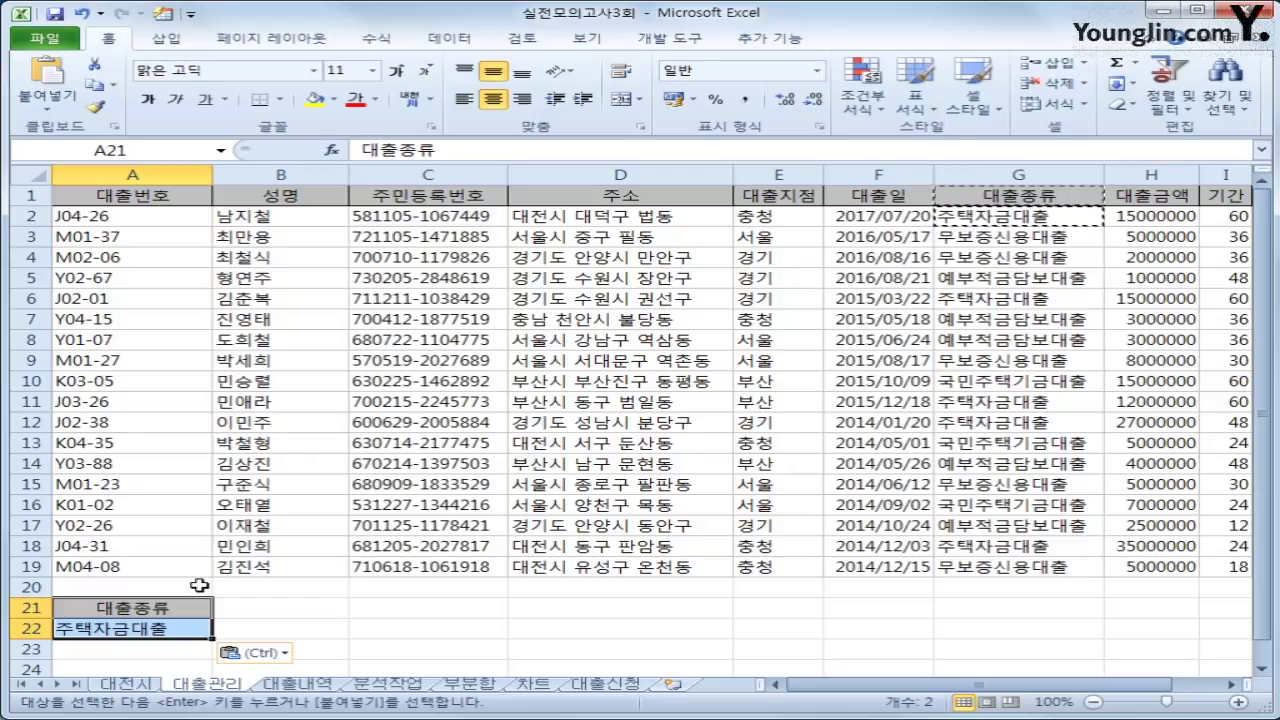
# Copy the 대출금액 header to B21 and enter the criterion >=20000000 in B22
pyautogui.click(1180, 200)
pyautogui.hotkey('ctrl', 'c')
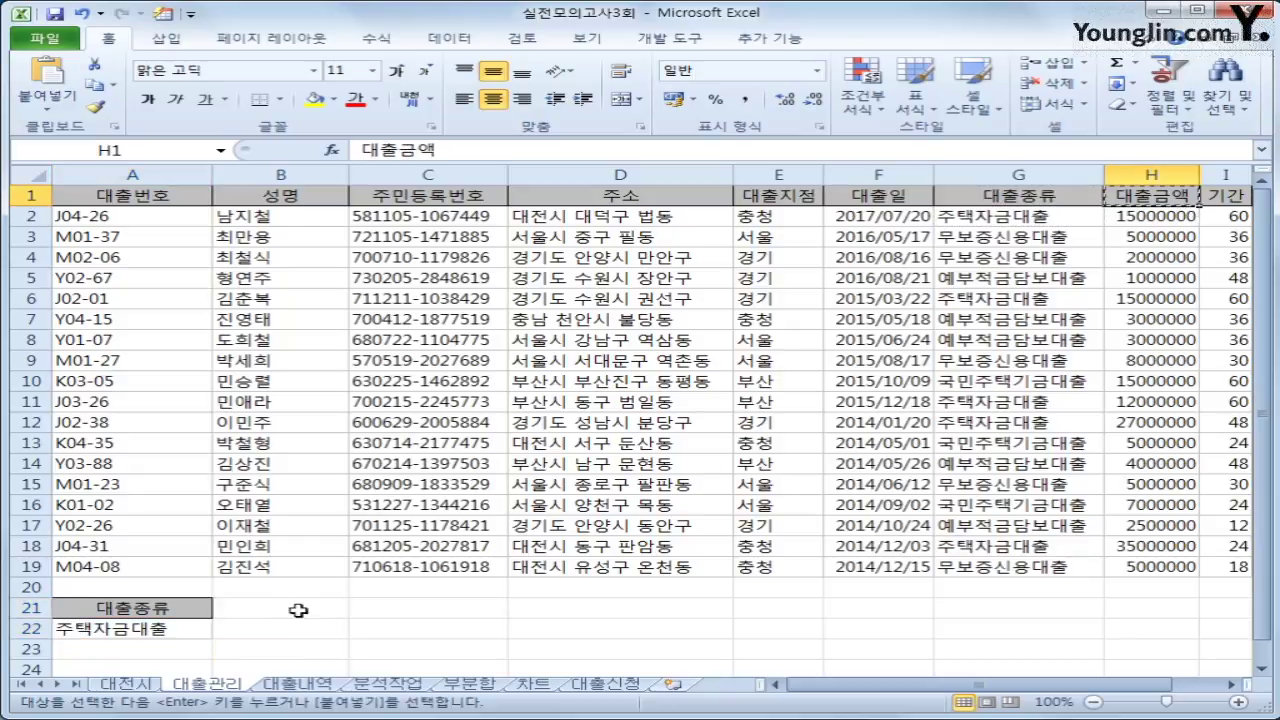
pyautogui.click(297, 609)
pyautogui.hotkey('ctrl', 'v')
pyautogui.click(286, 634)
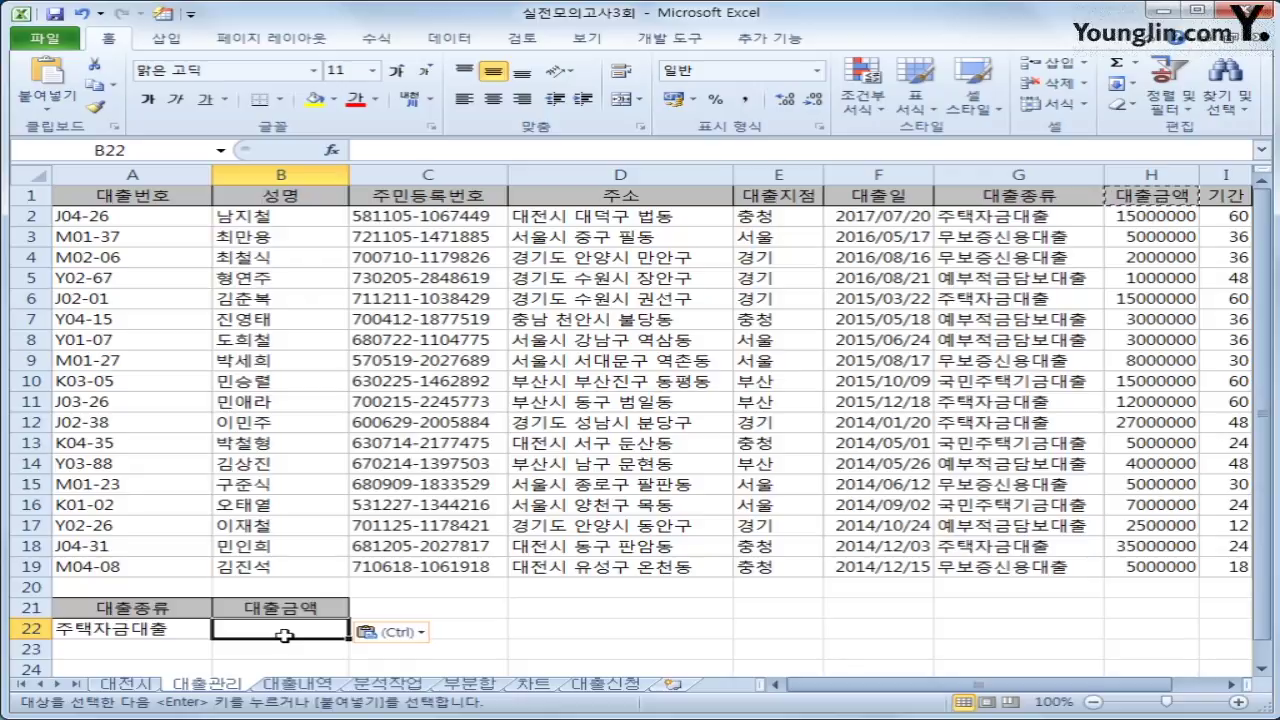
pyautogui.write('>=')
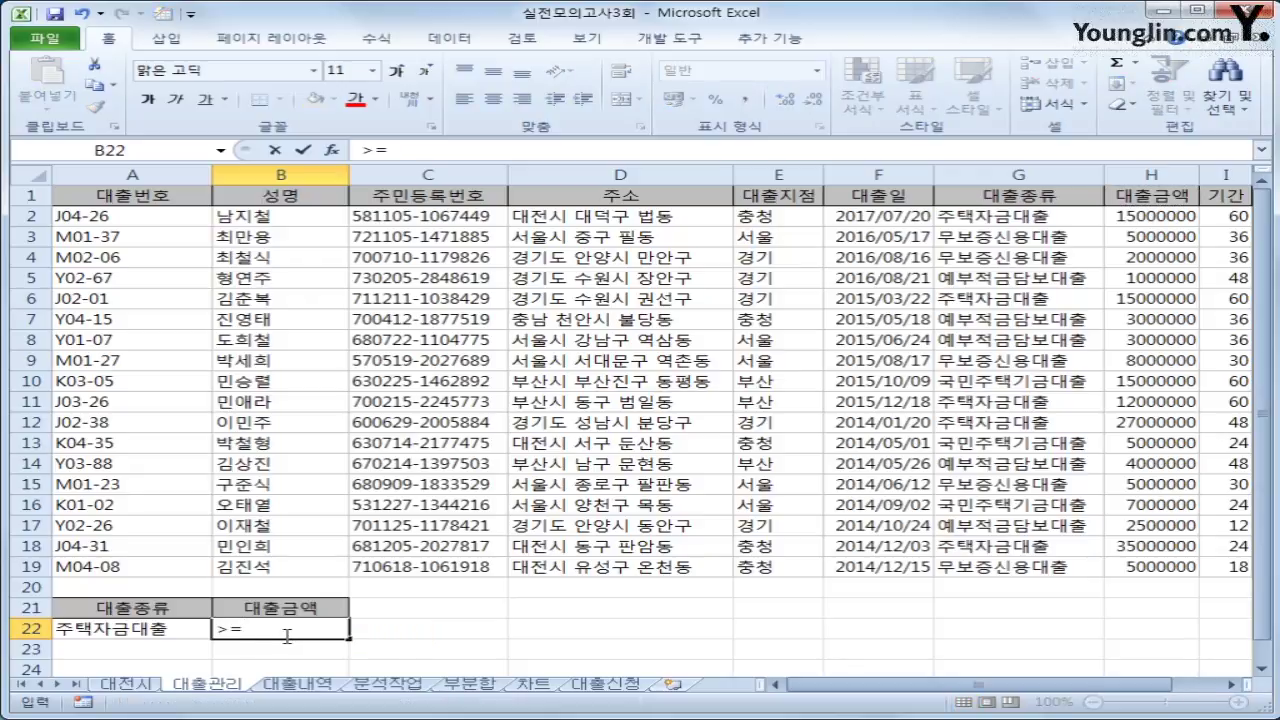
pyautogui.write('20000000')
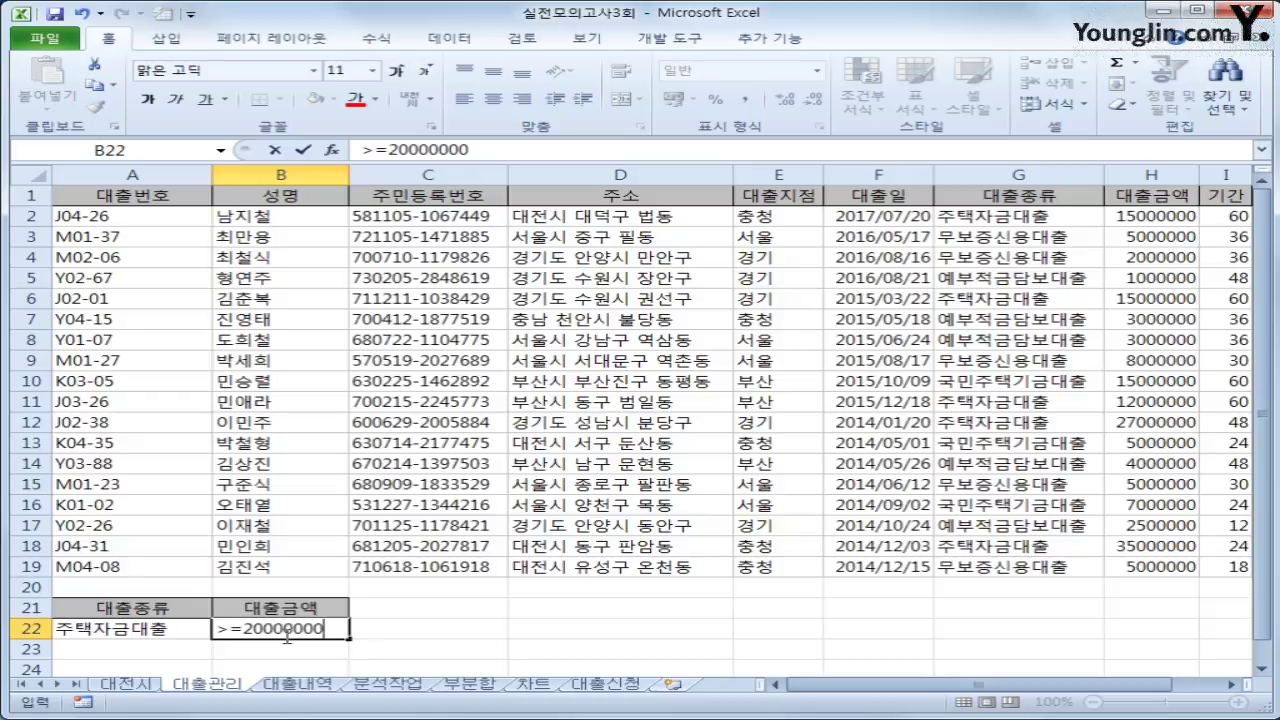
pyautogui.press('Return')
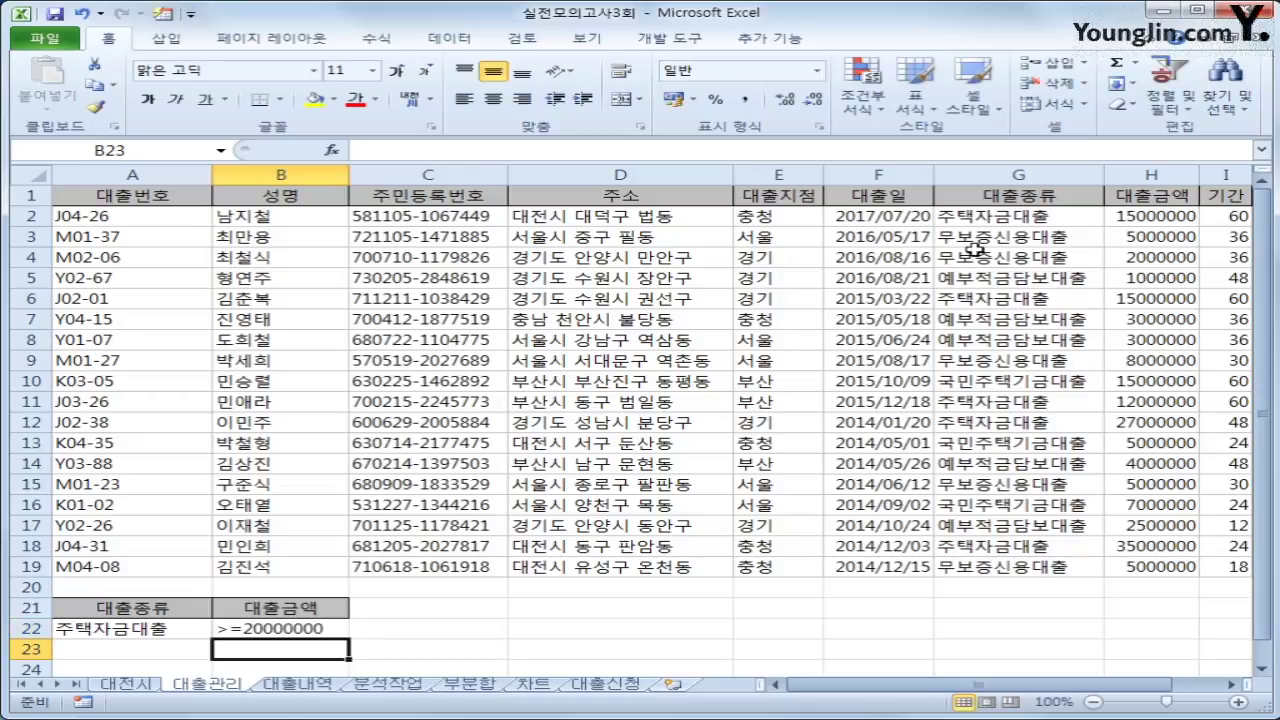
# Add a second criteria row with 예부적금담보대출 copied into A23 and <3000000 in B23
pyautogui.click(1008, 283)
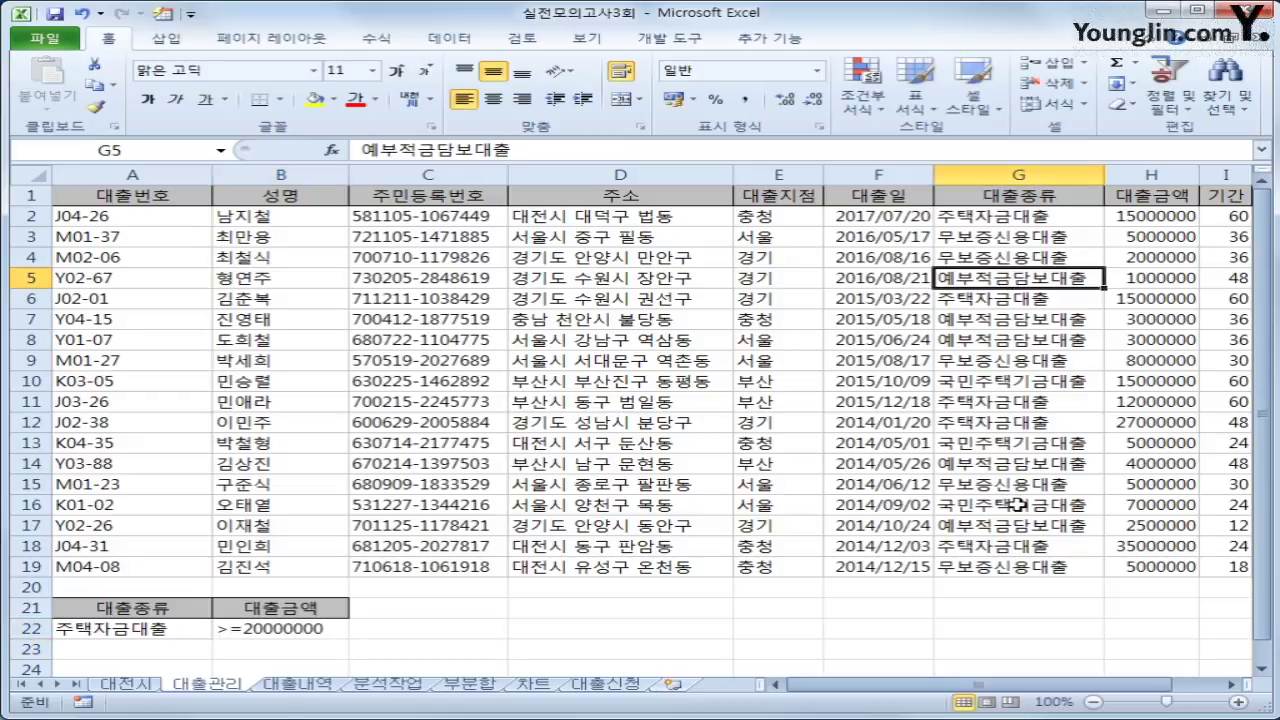
pyautogui.hotkey('ctrl', 'c')
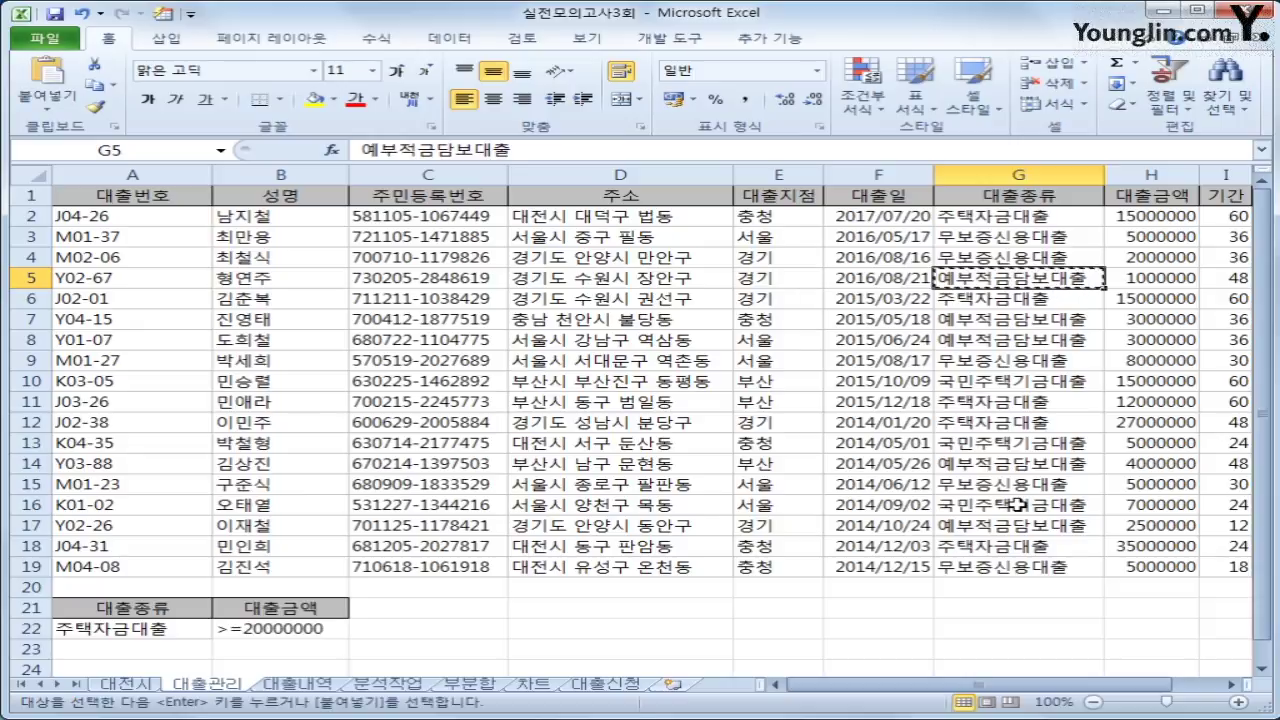
pyautogui.click(148, 651)
pyautogui.hotkey('ctrl', 'v')
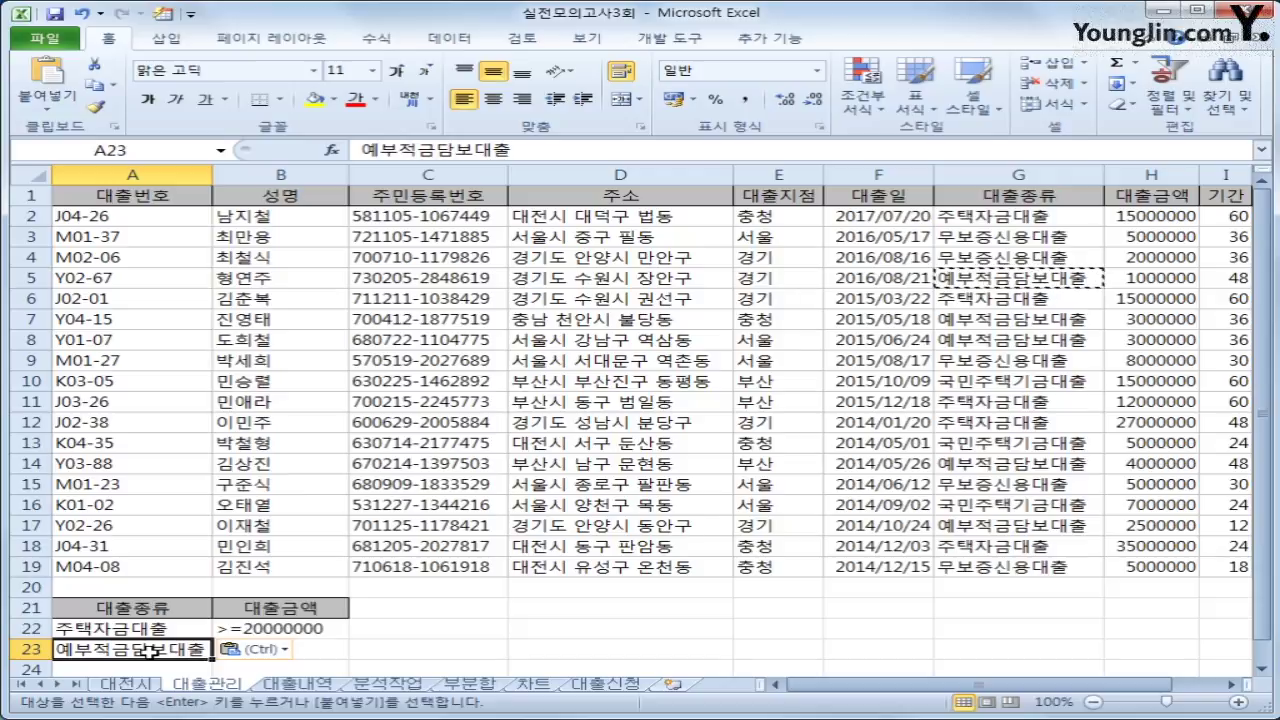
pyautogui.click(344, 649)
pyautogui.write('<')
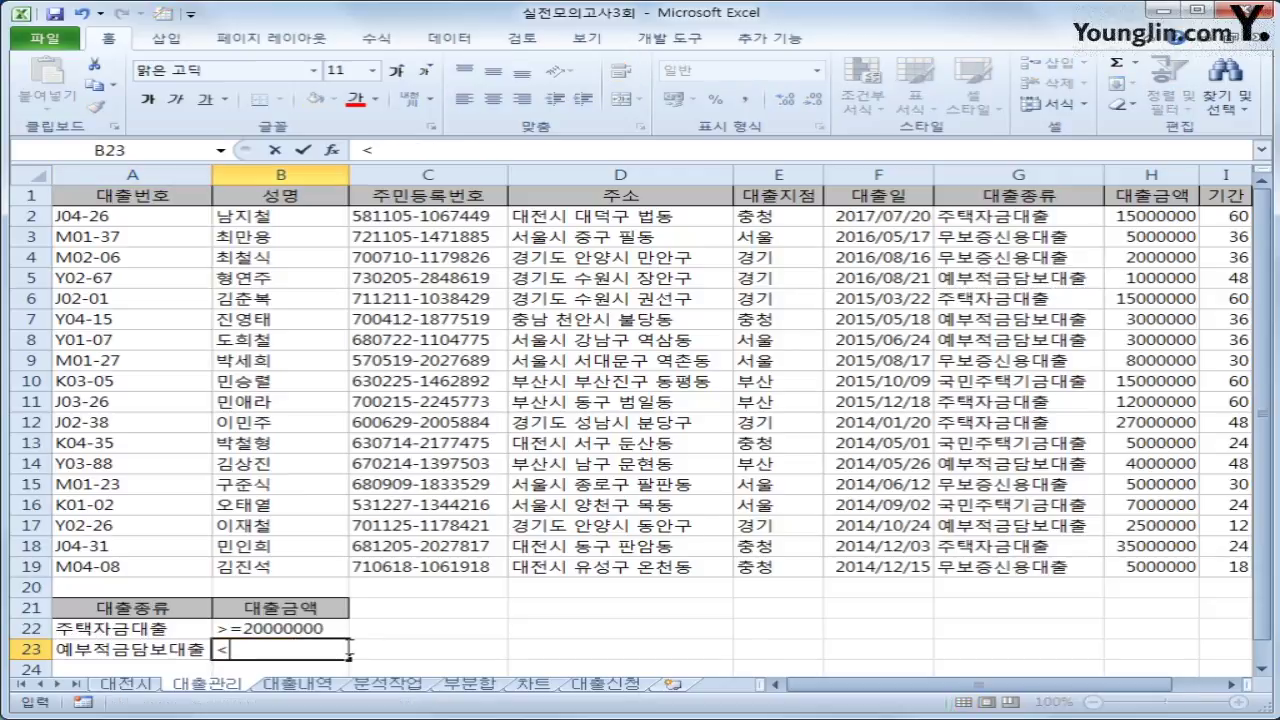
pyautogui.write('3000000')
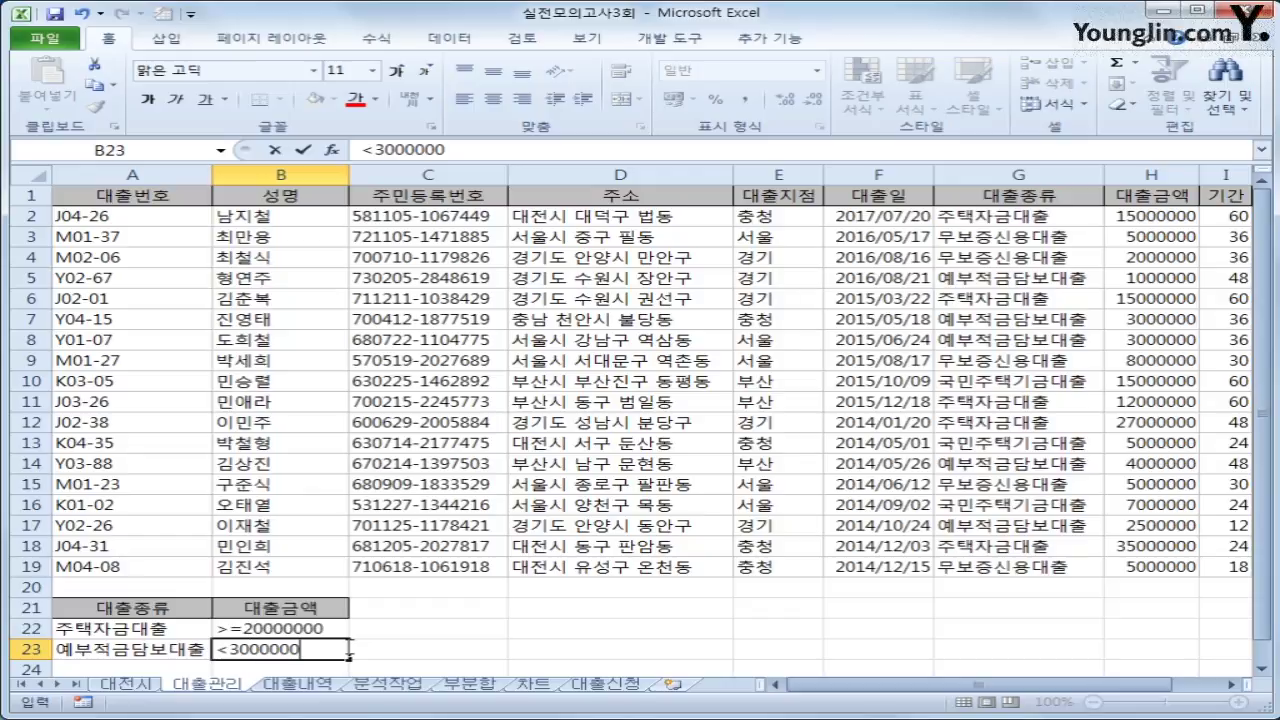
pyautogui.press('Return')
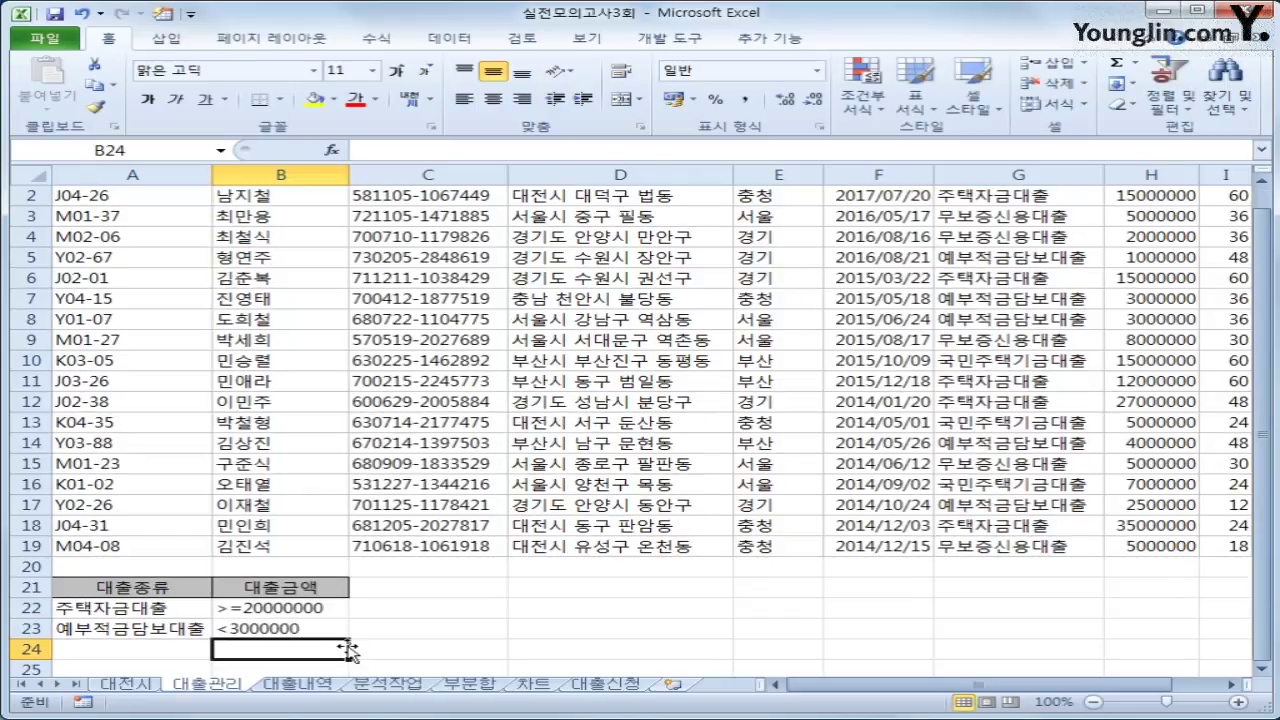
# Copy the headers 대출번호, 성명, 주민등록번호, 대출종류, 대출금액 and 기간 to the output row starting at A26
pyautogui.scroll(1, 349, 584)
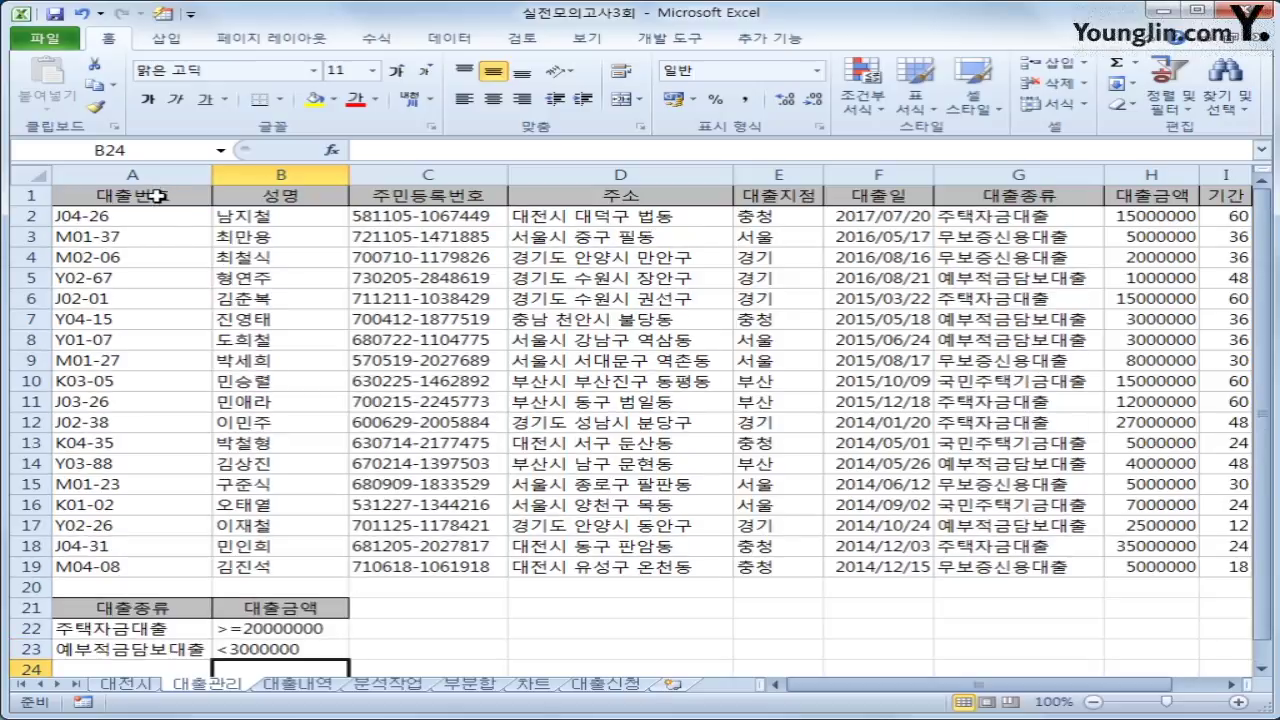
pyautogui.click(157, 196)
pyautogui.keyDown('ctrl'); pyautogui.click(278, 196); pyautogui.keyUp('ctrl')
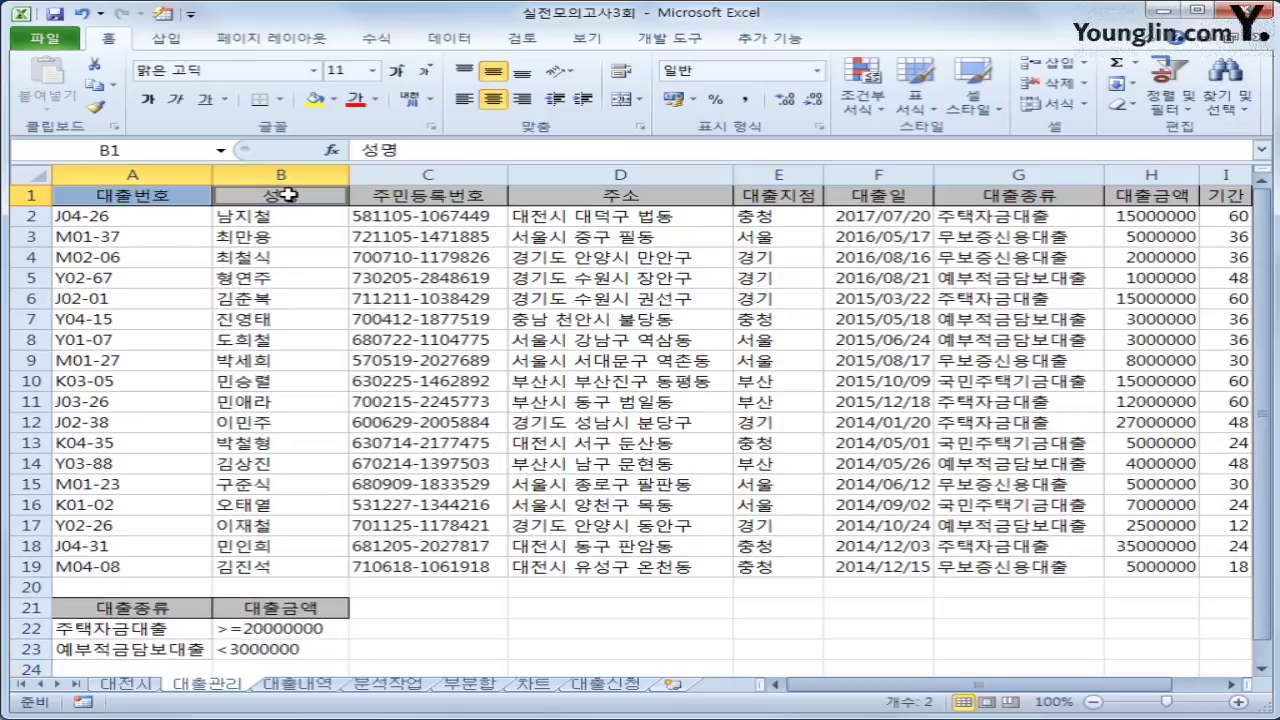
pyautogui.keyDown('ctrl'); pyautogui.click(398, 198); pyautogui.keyUp('ctrl')
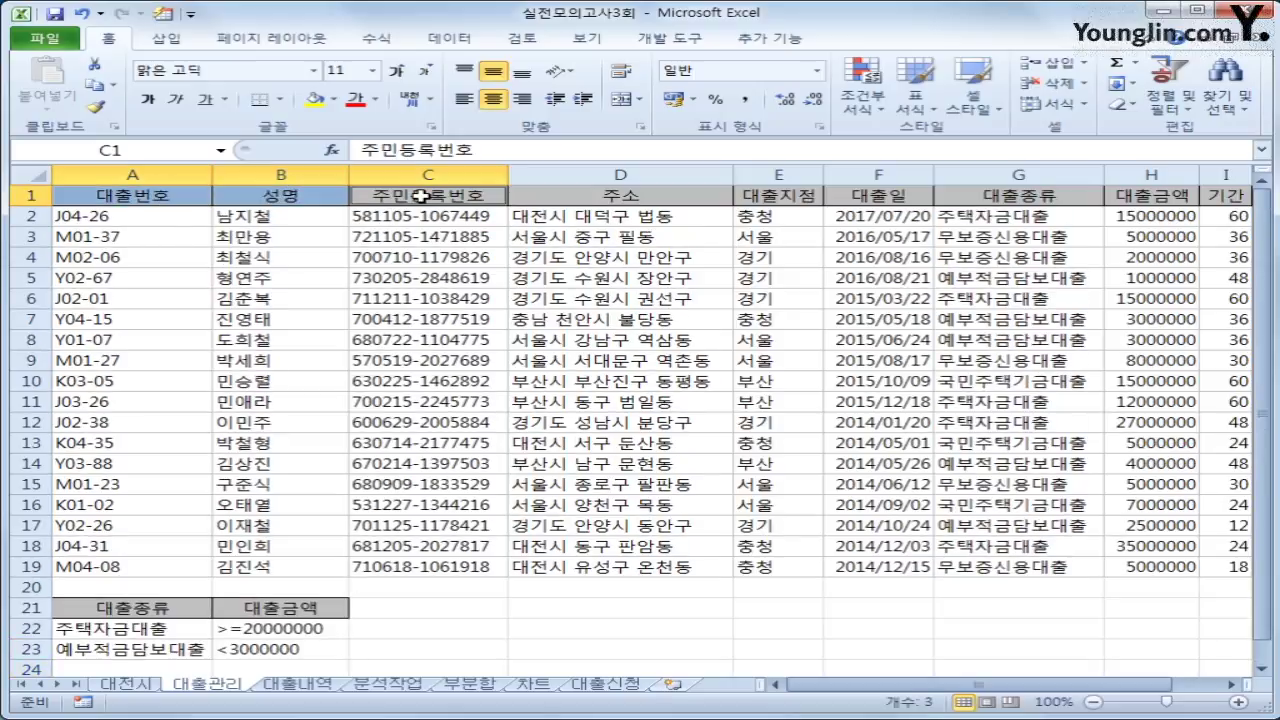
pyautogui.keyDown('ctrl'); pyautogui.click(1006, 202); pyautogui.keyUp('ctrl')
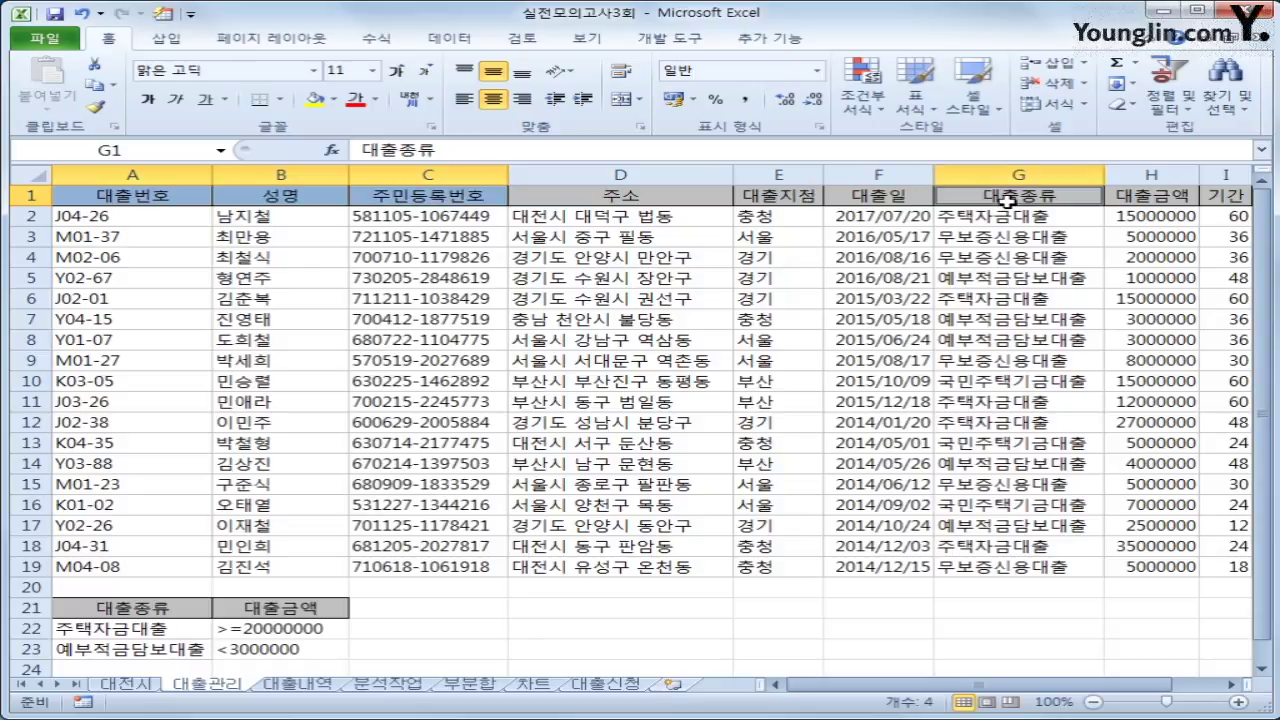
pyautogui.keyDown('ctrl'); pyautogui.click(1181, 200); pyautogui.keyUp('ctrl')
pyautogui.keyDown('ctrl'); pyautogui.click(1221, 196); pyautogui.keyUp('ctrl')
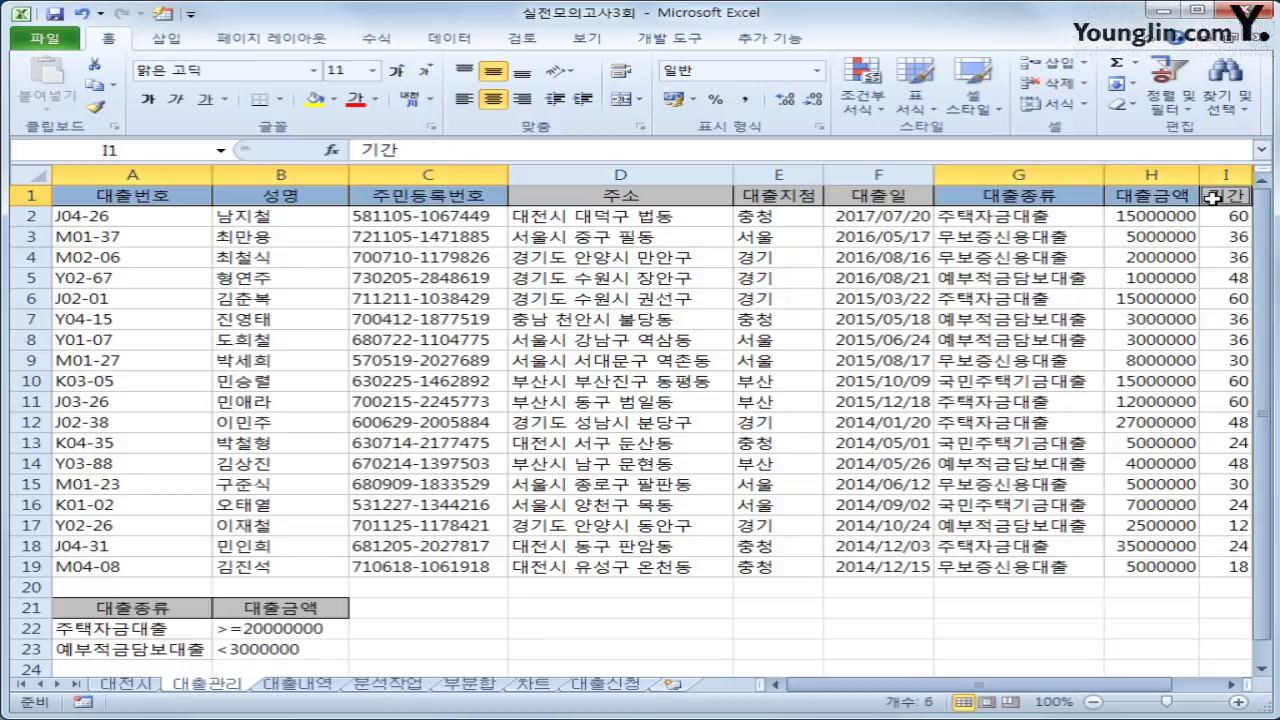
pyautogui.hotkey('ctrl', 'c')
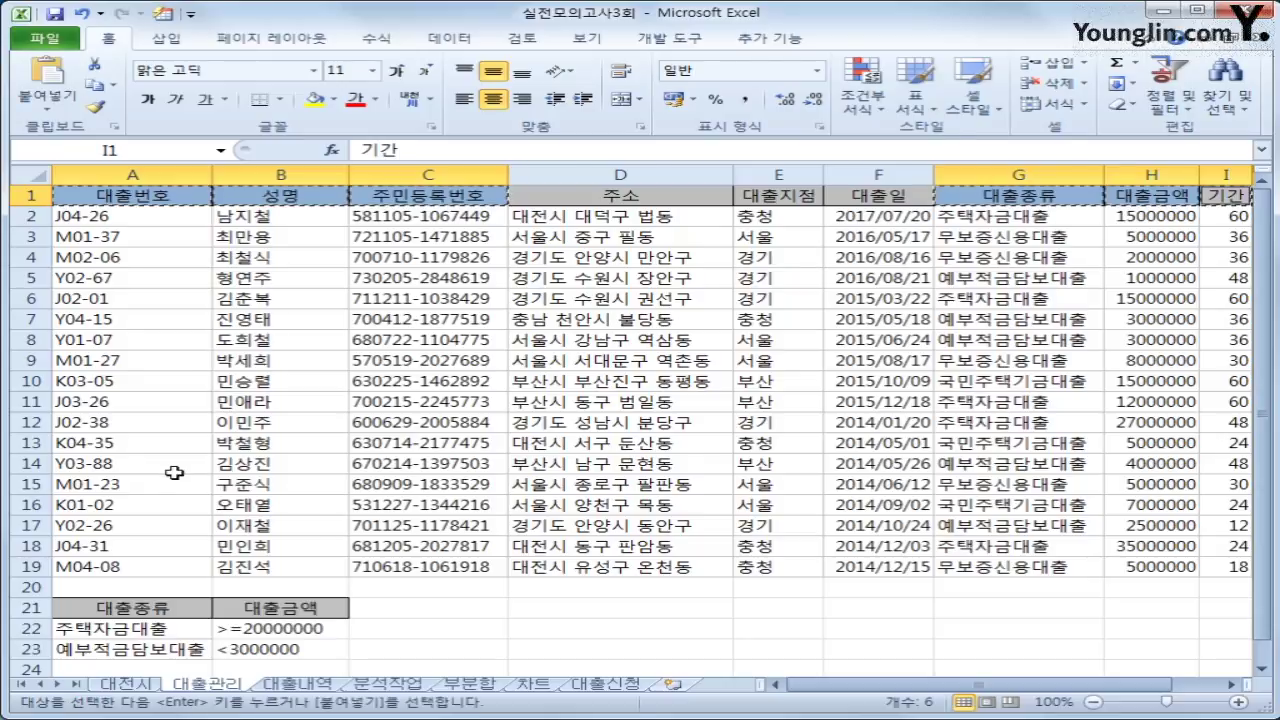
pyautogui.scroll(-2, 163, 575)
pyautogui.click(145, 588)
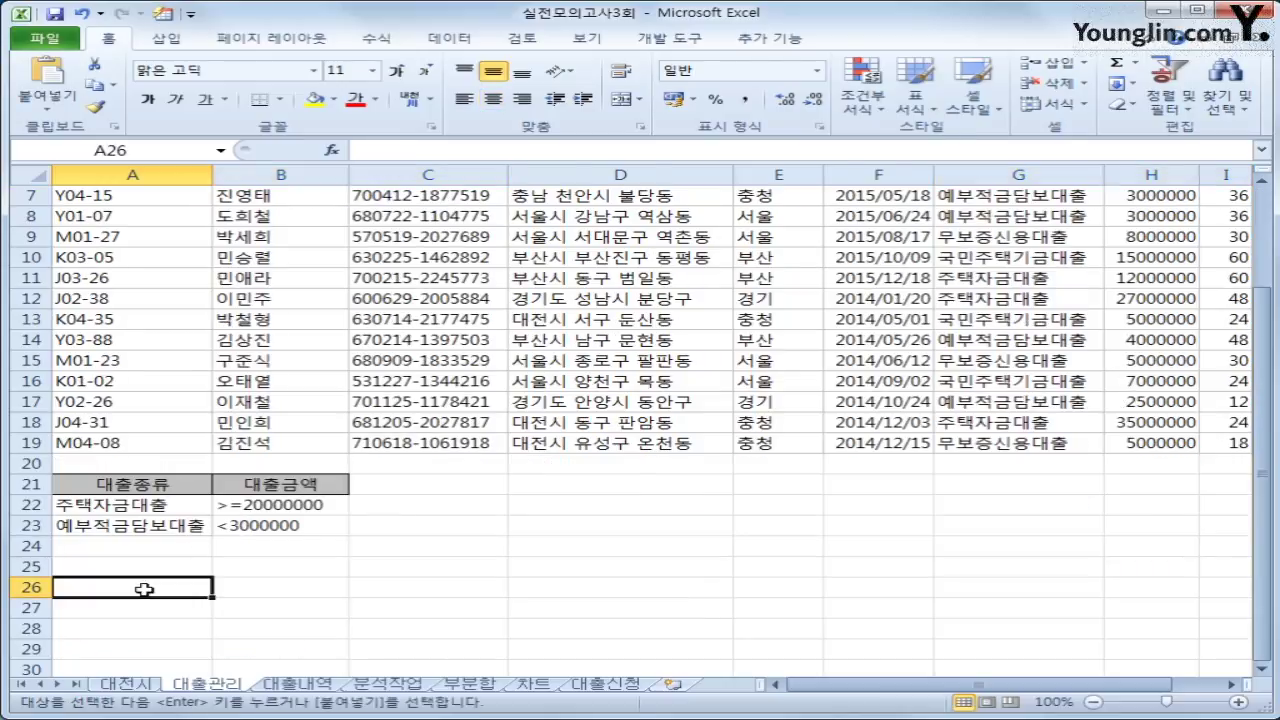
pyautogui.hotkey('ctrl', 'v')
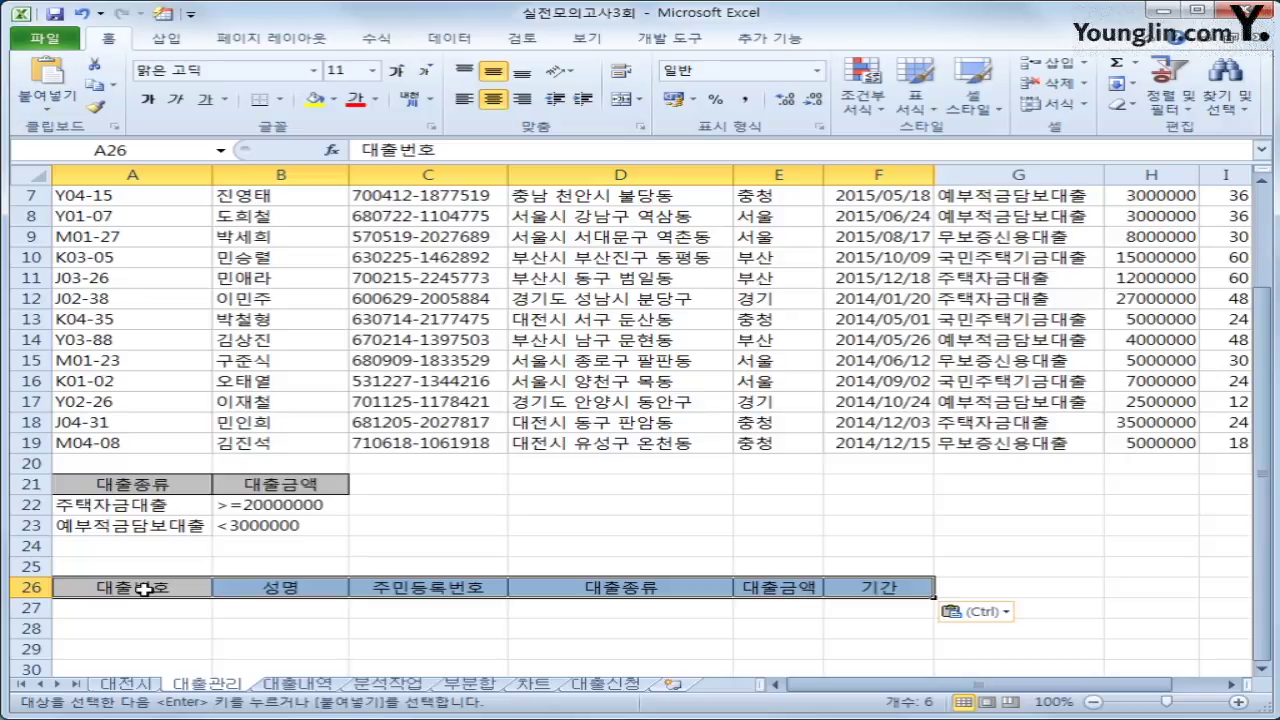
# Run an advanced filter (고급 필터) on A1:I19 with criteria range A21:B23, copying the results to A26:F26
pyautogui.click(440, 237)
pyautogui.click(449, 38)
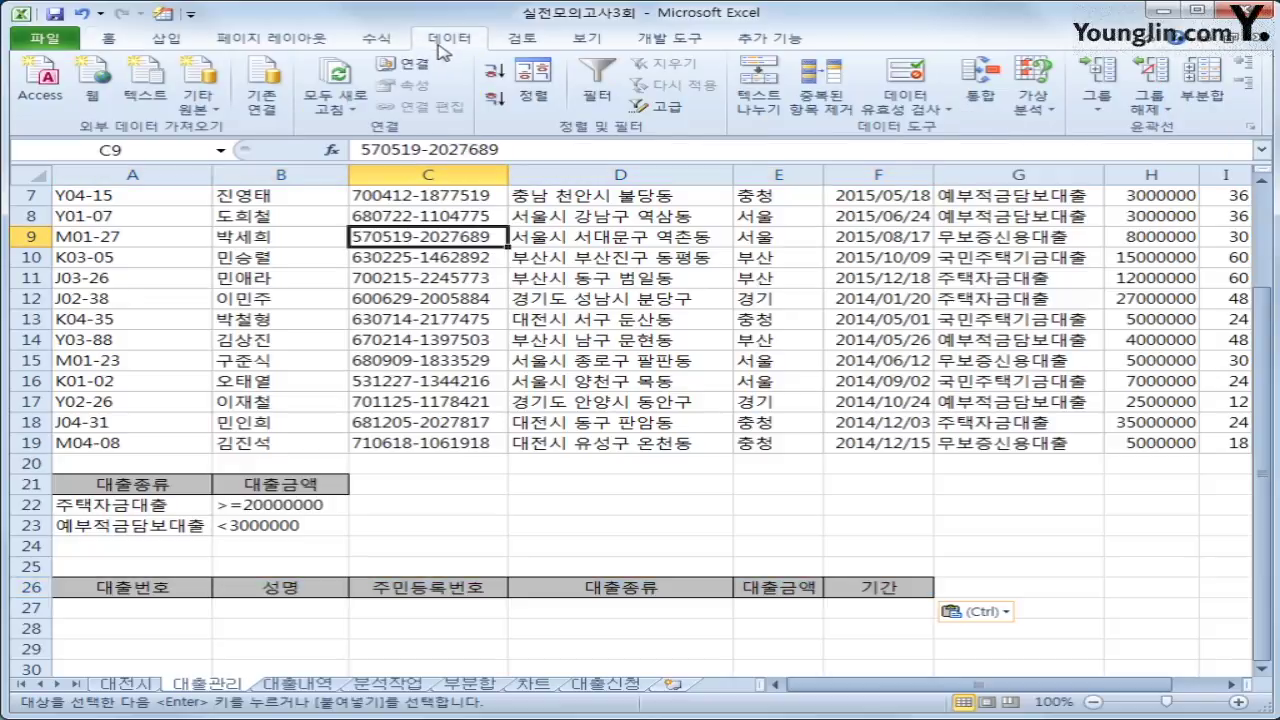
pyautogui.click(659, 110)
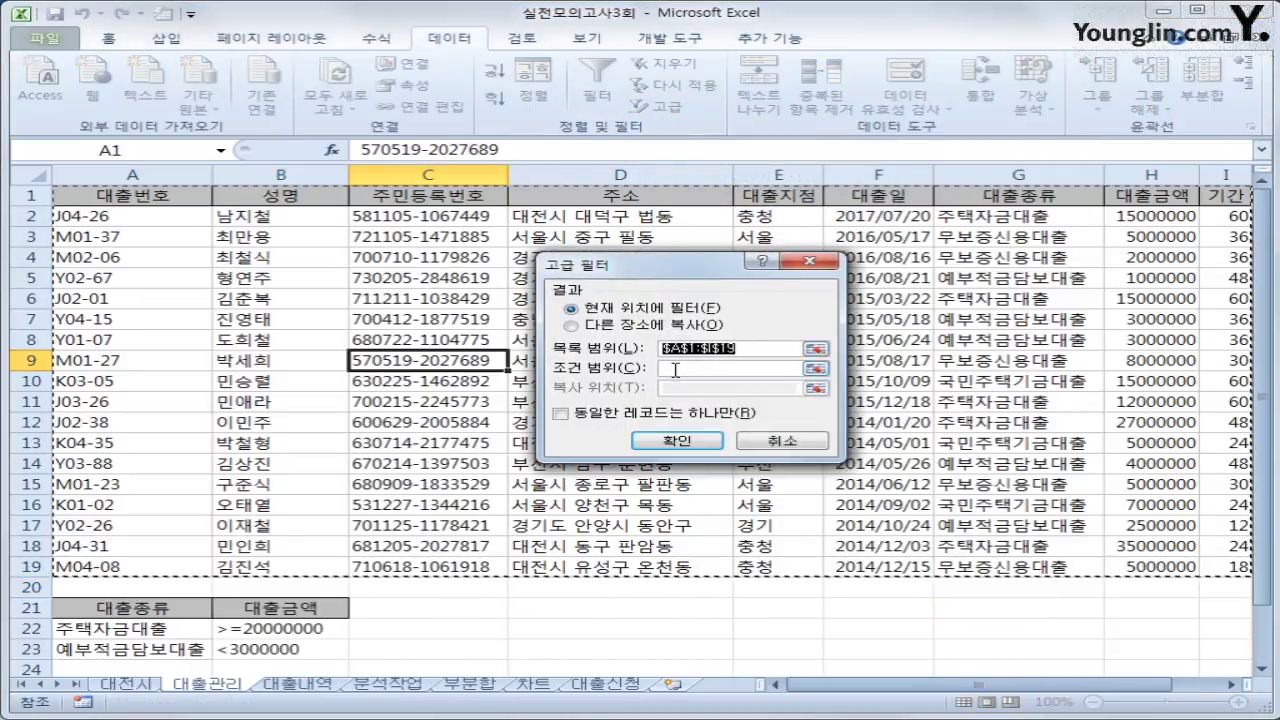
pyautogui.click(676, 370)
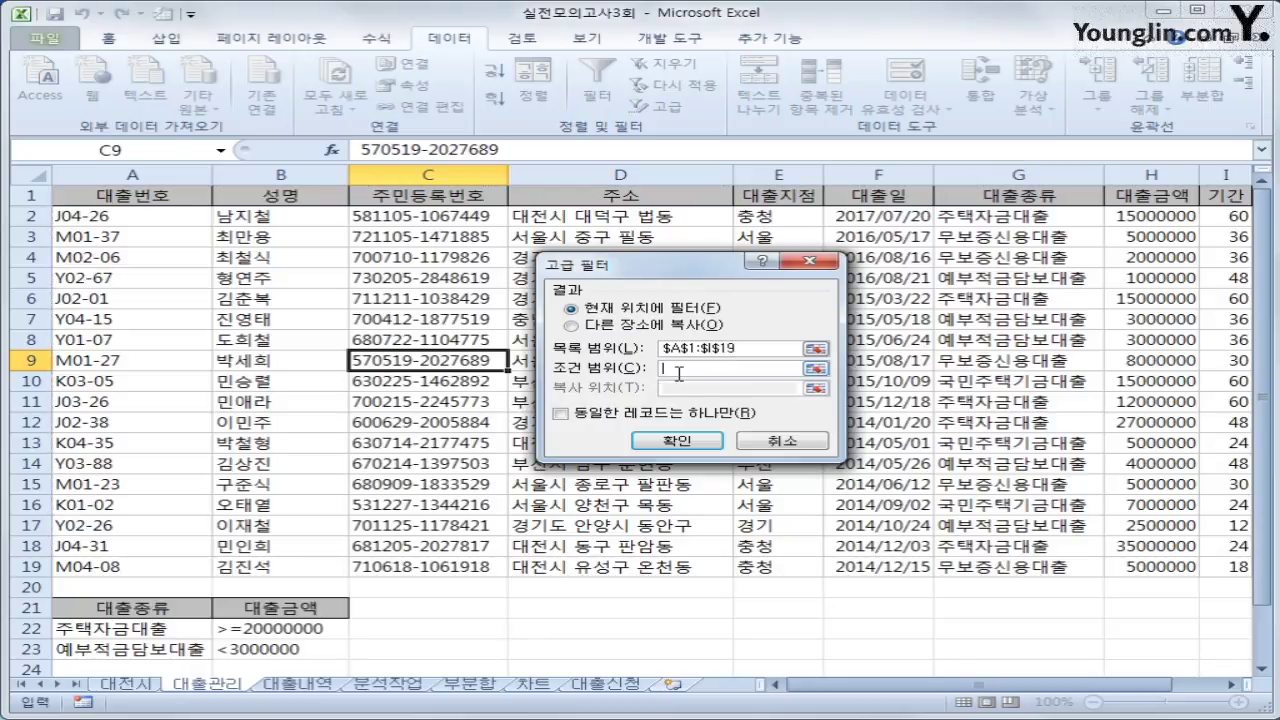
pyautogui.moveTo(150, 608); pyautogui.dragTo(244, 653)
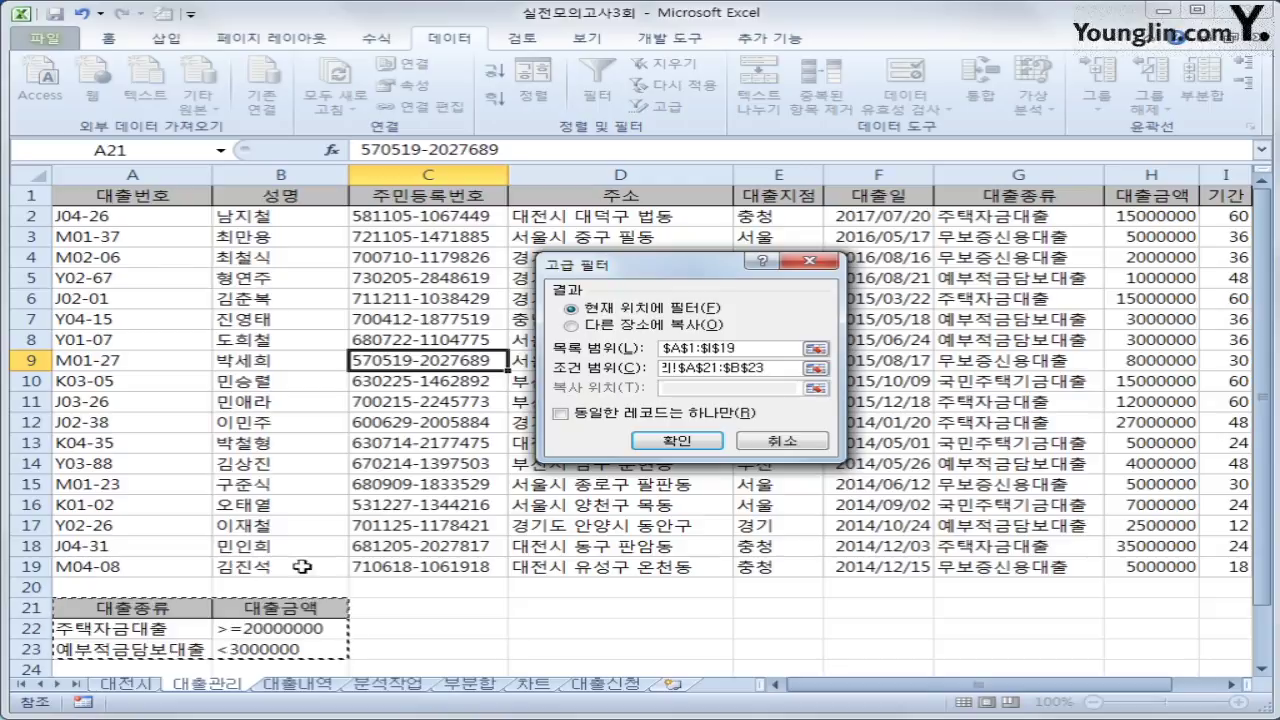
pyautogui.click(571, 325)
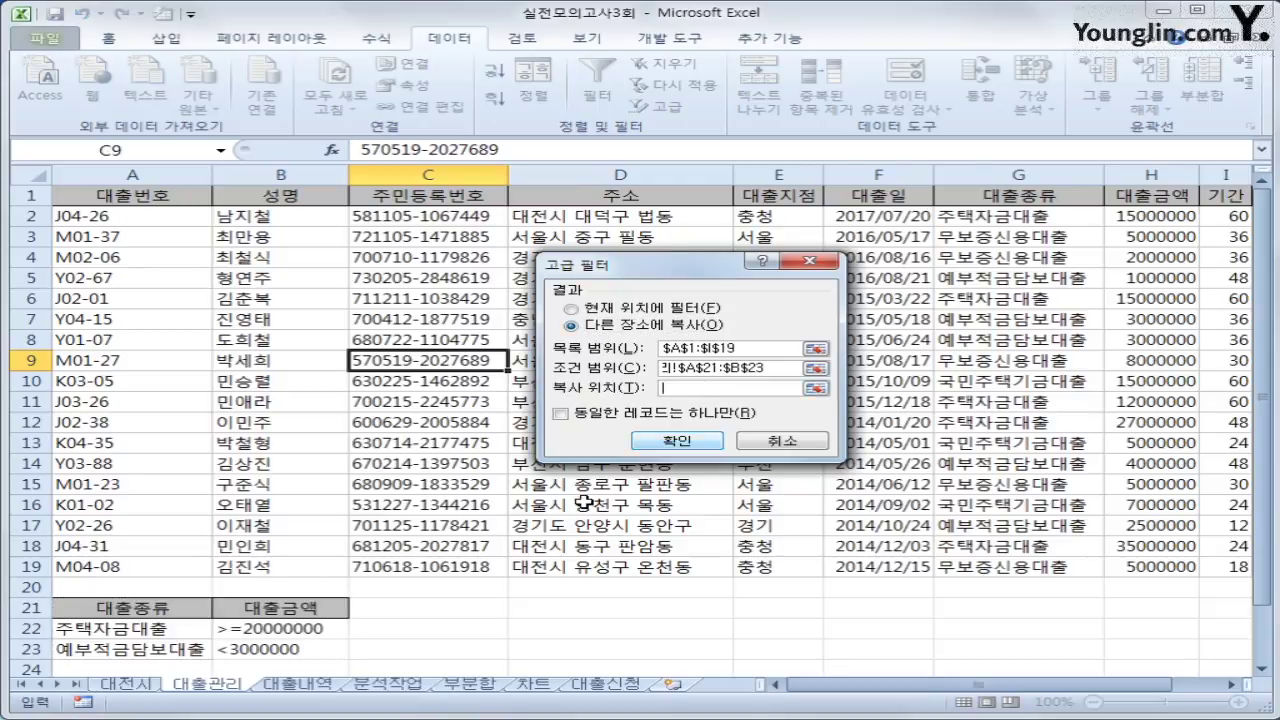
pyautogui.scroll(-3, 510, 525)
pyautogui.moveTo(140, 526); pyautogui.dragTo(874, 525)
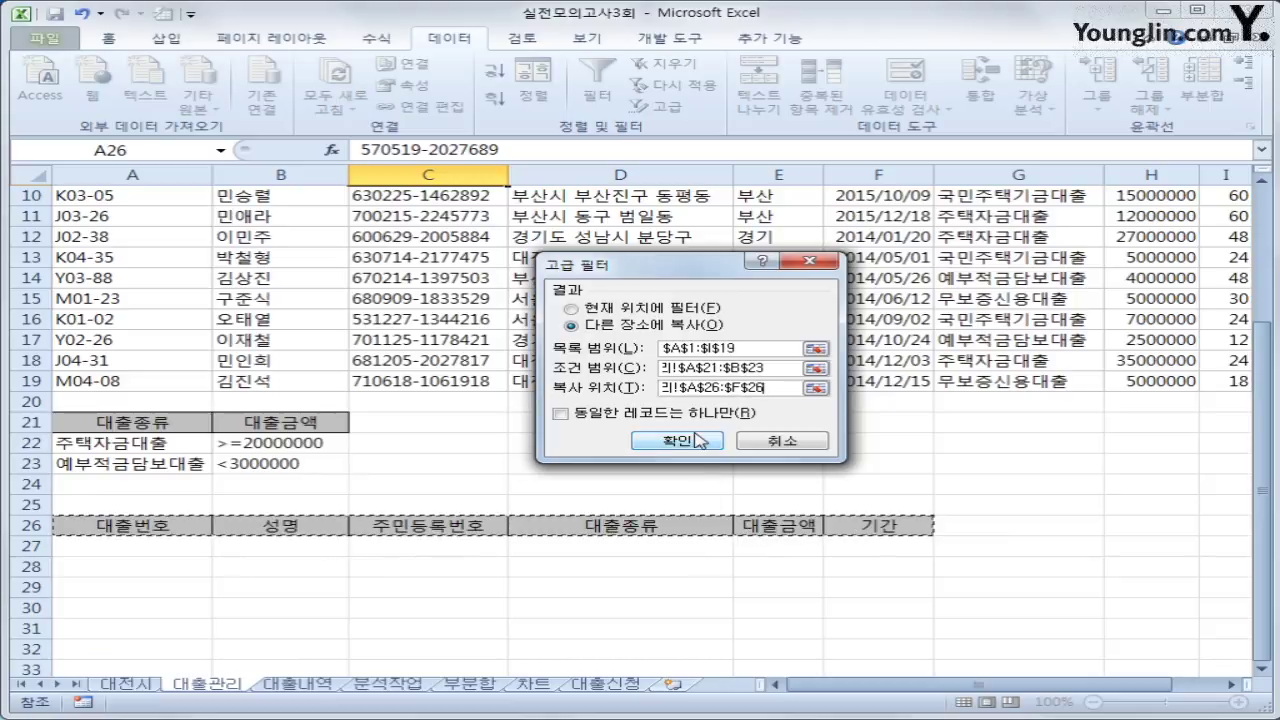
pyautogui.click(689, 441)
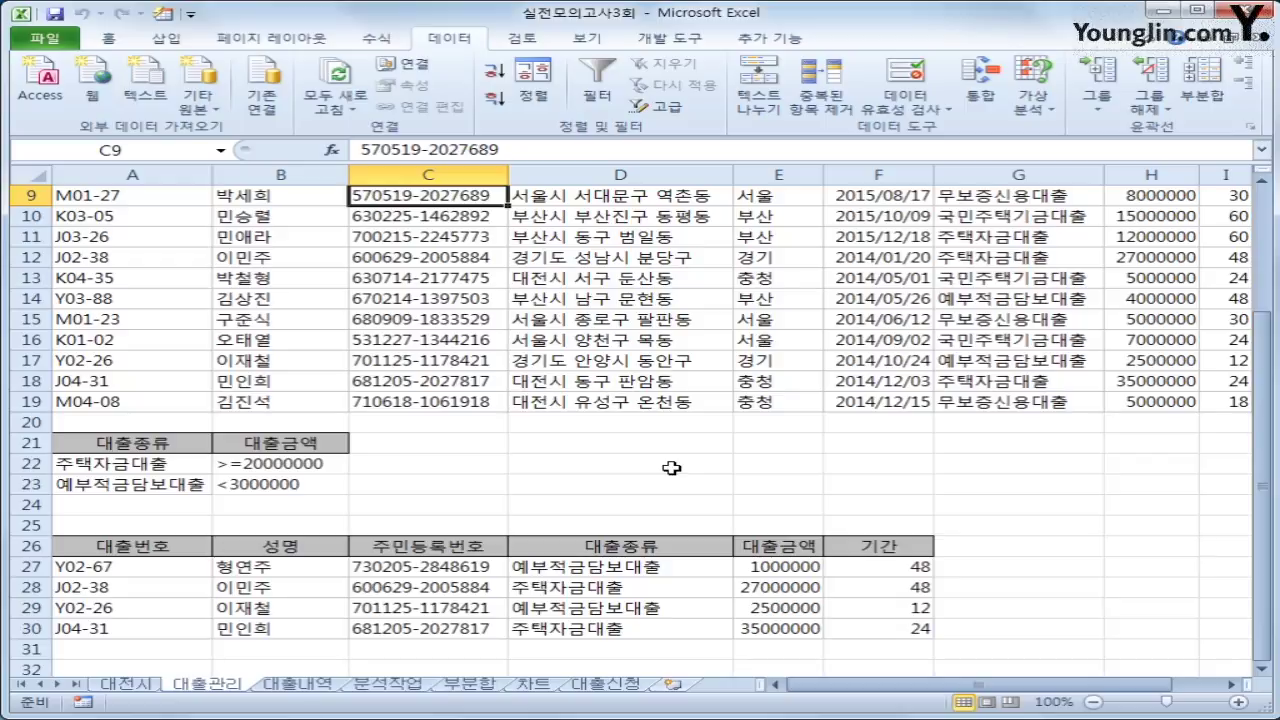
# Start a new conditional formatting rule for A2:I19 that uses a formula to determine the formatted cells
pyautogui.scroll(3, 671, 467)
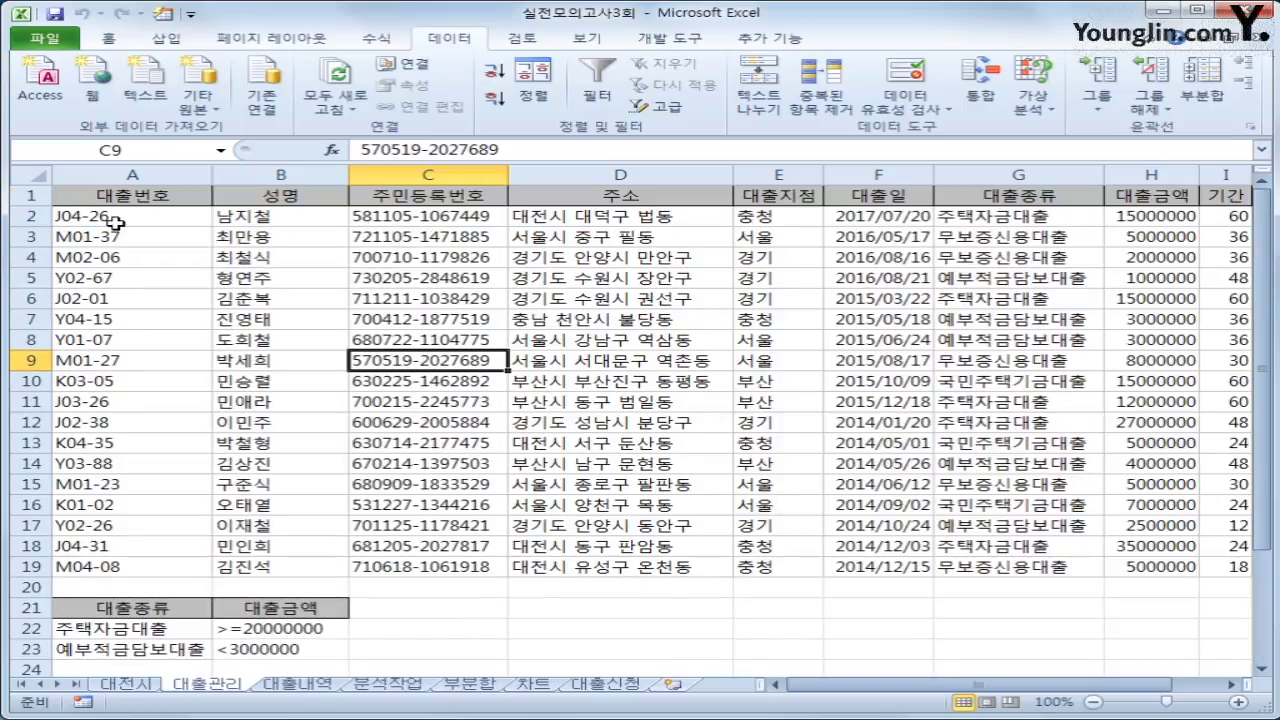
pyautogui.moveTo(108, 218); pyautogui.dragTo(940, 569)
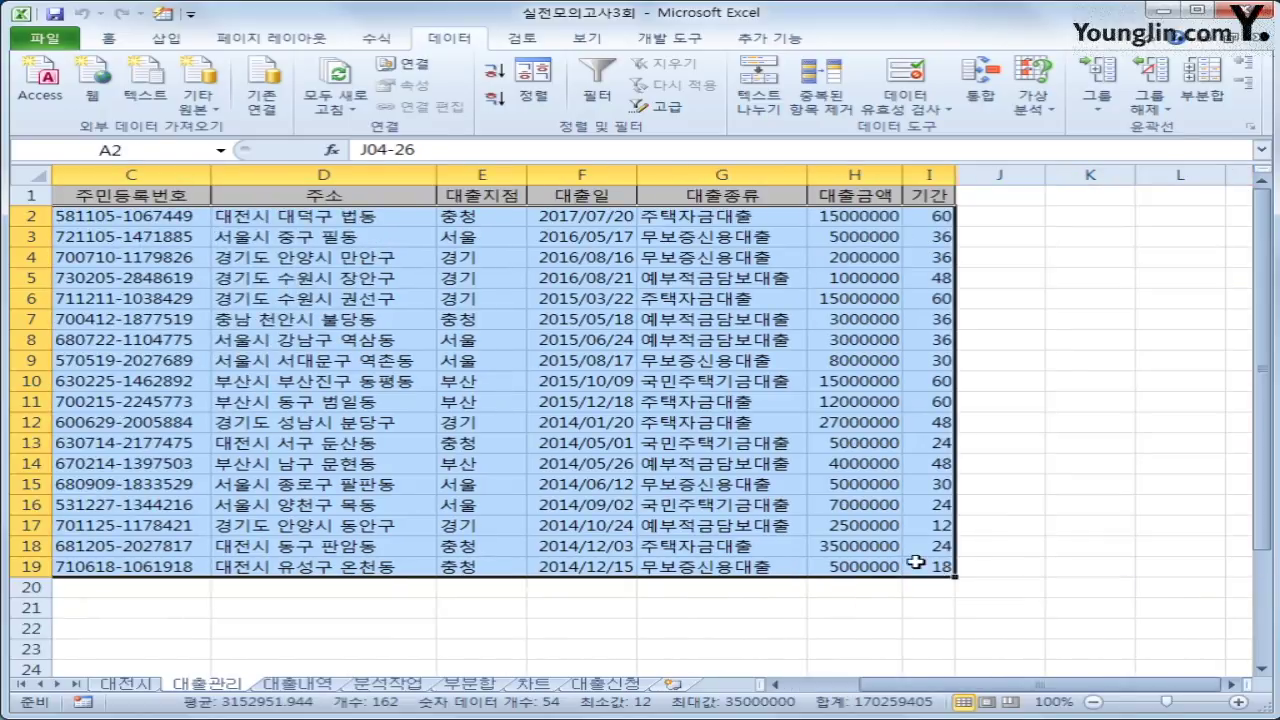
pyautogui.click(107, 38)
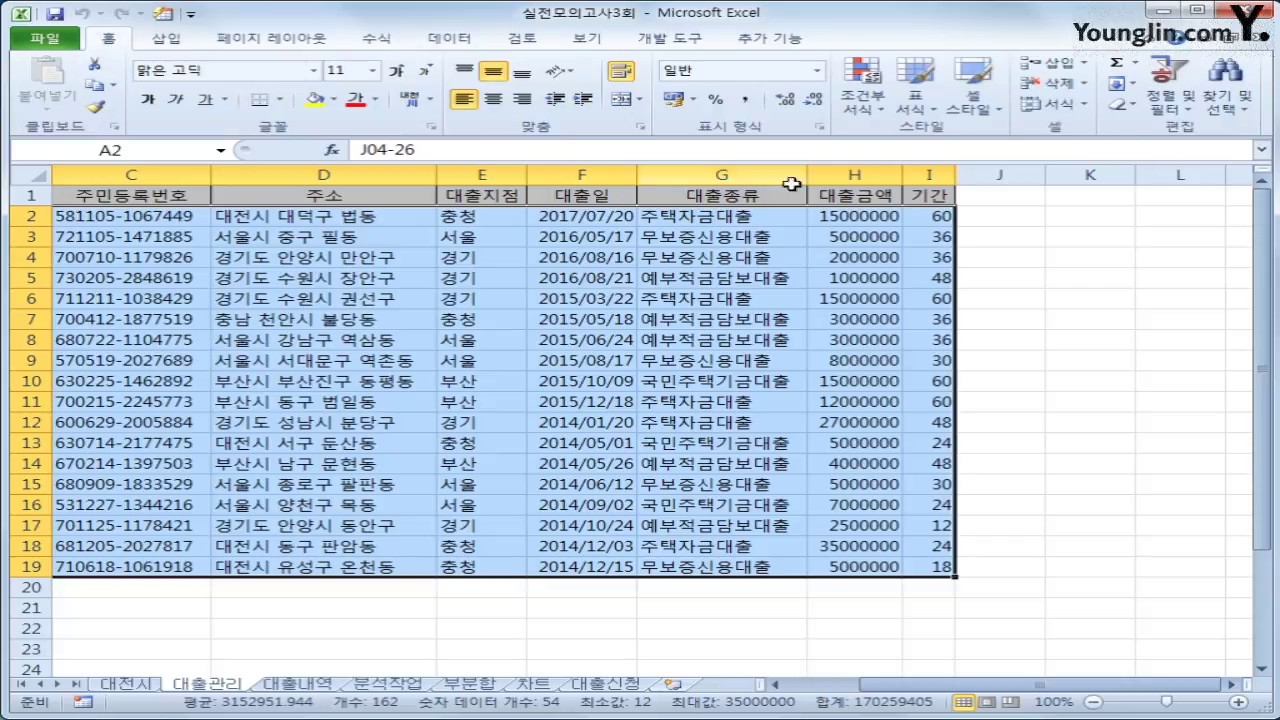
pyautogui.click(862, 92)
pyautogui.click(918, 342)
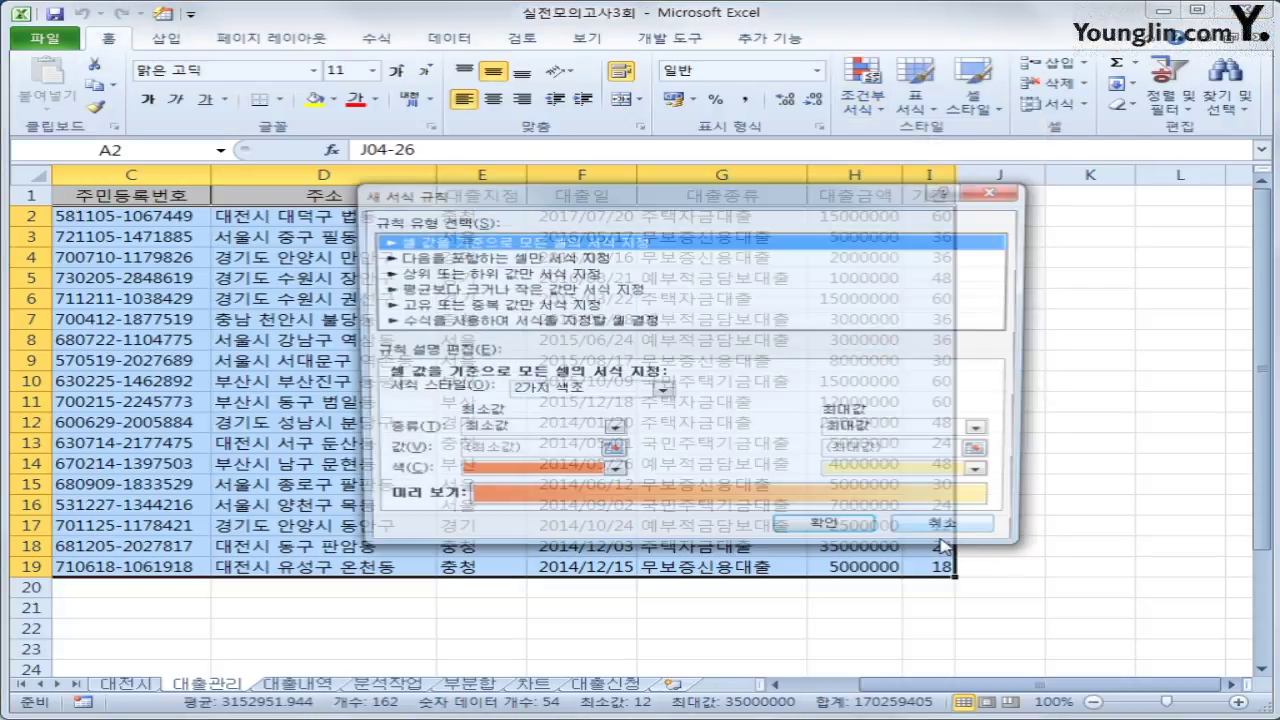
pyautogui.click(553, 322)
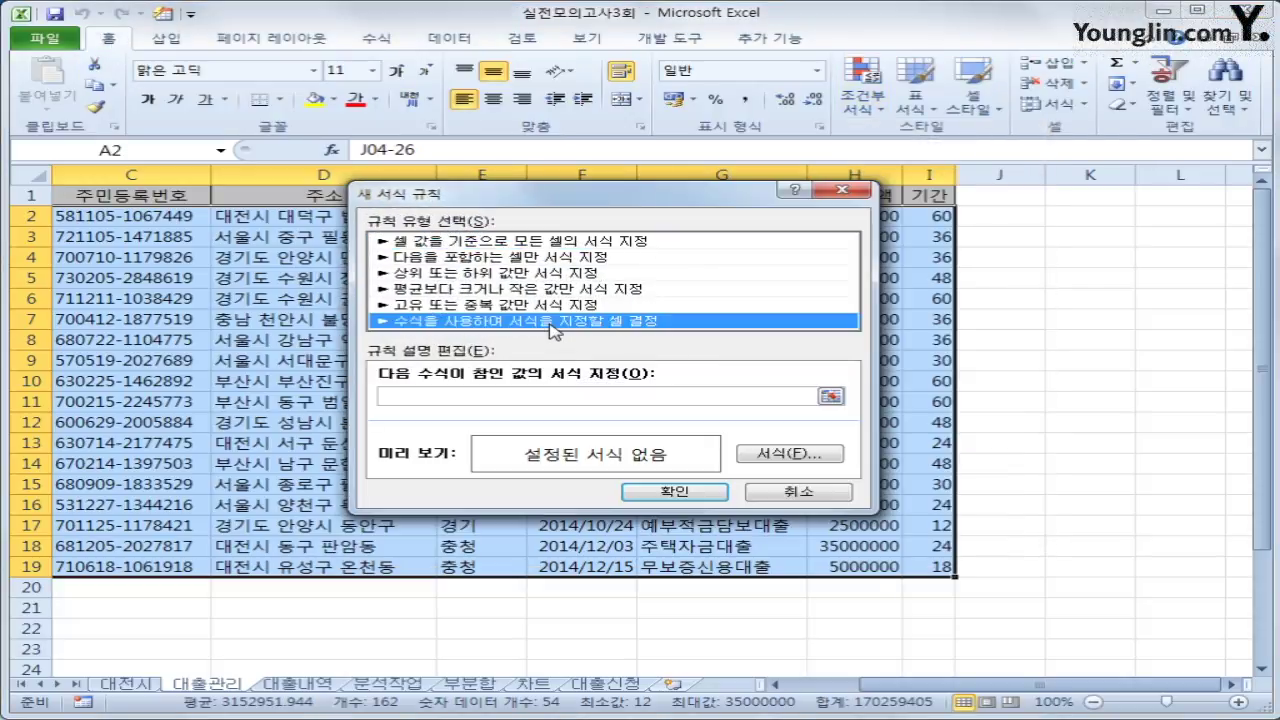
pyautogui.click(512, 397)
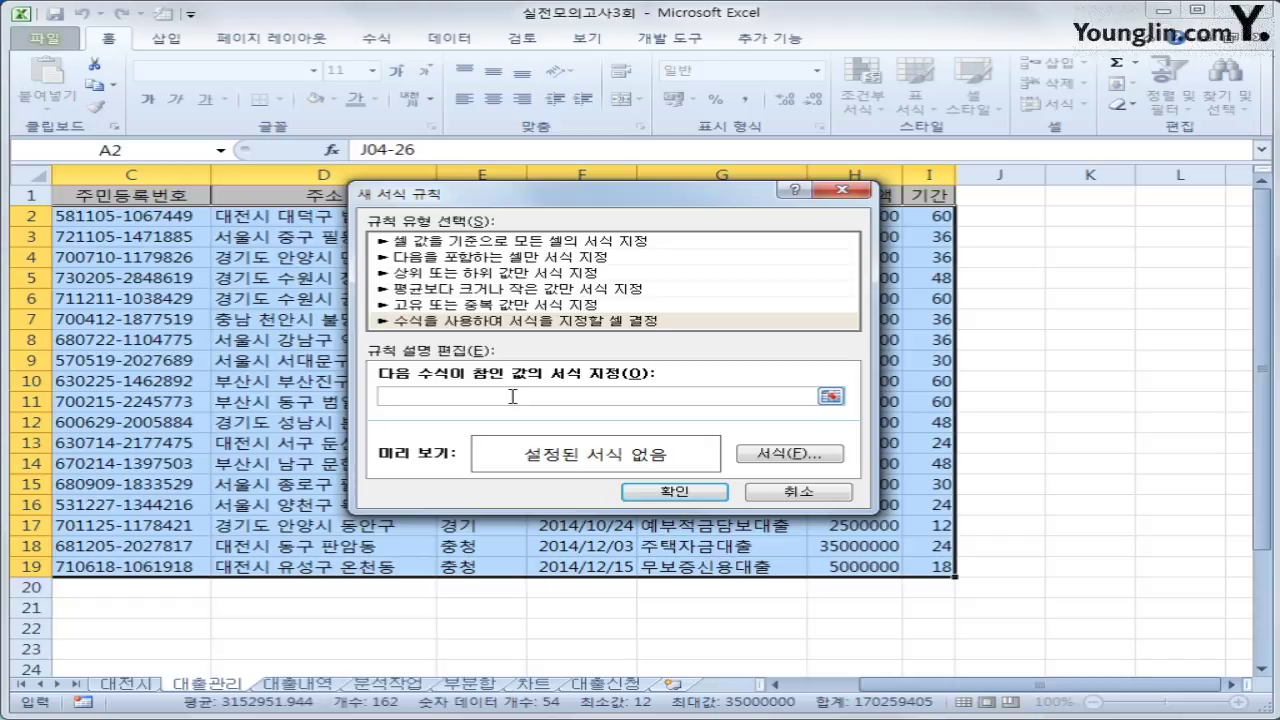
# Begin the rule's formula with an OR whose first condition tests the address for Busan: =or(left($D2,3)="부산시",
pyautogui.write('ㅋ')
pyautogui.press('BackSpace')
pyautogui.write('=or(')
pyautogui.write('left(')
pyautogui.click(290, 222)
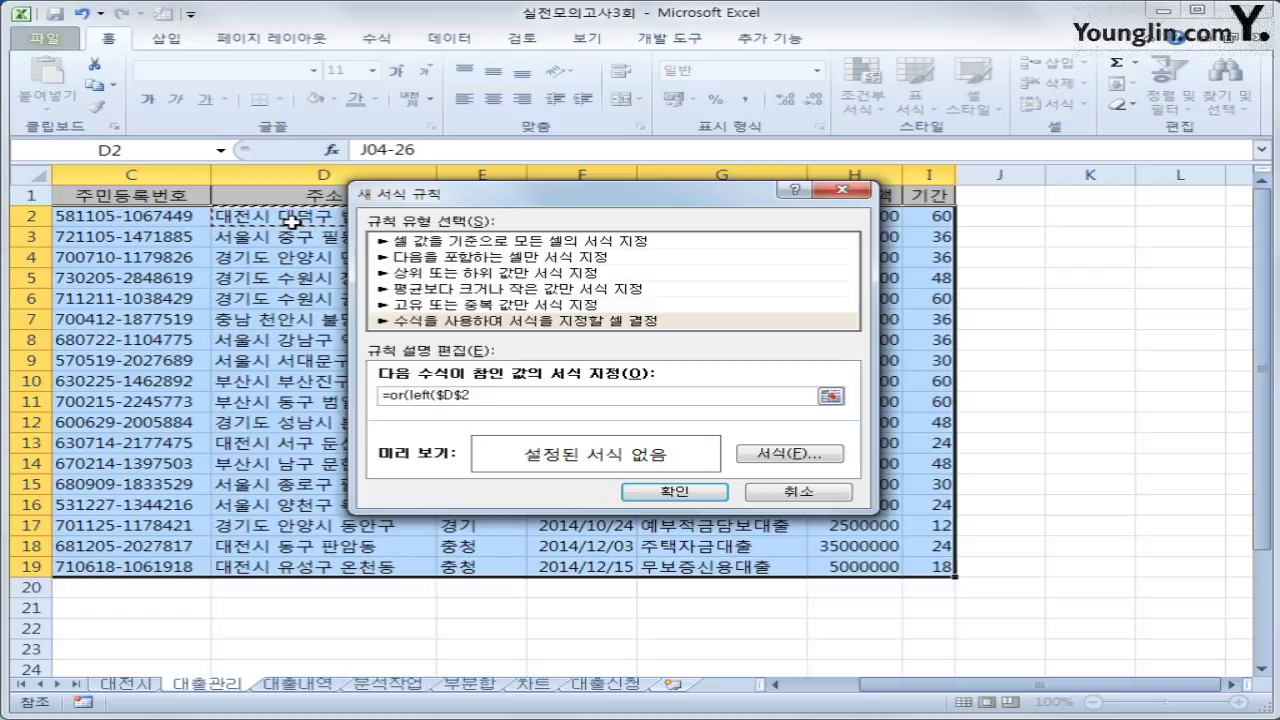
pyautogui.press('F4')
pyautogui.press('F4')
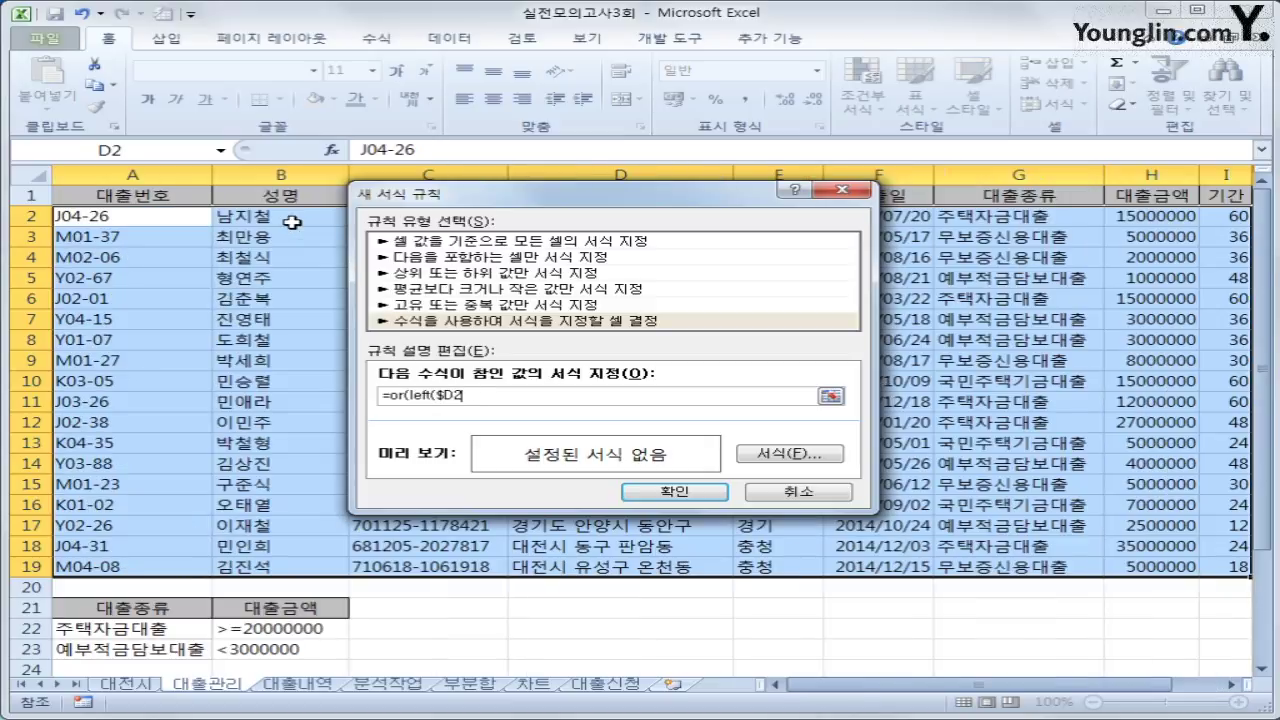
pyautogui.write(',2)=')
pyautogui.write('"')
pyautogui.press('BackSpace')
pyautogui.press('BackSpace')
pyautogui.press('BackSpace')
pyautogui.press('BackSpace')
pyautogui.write('3)="부산시')
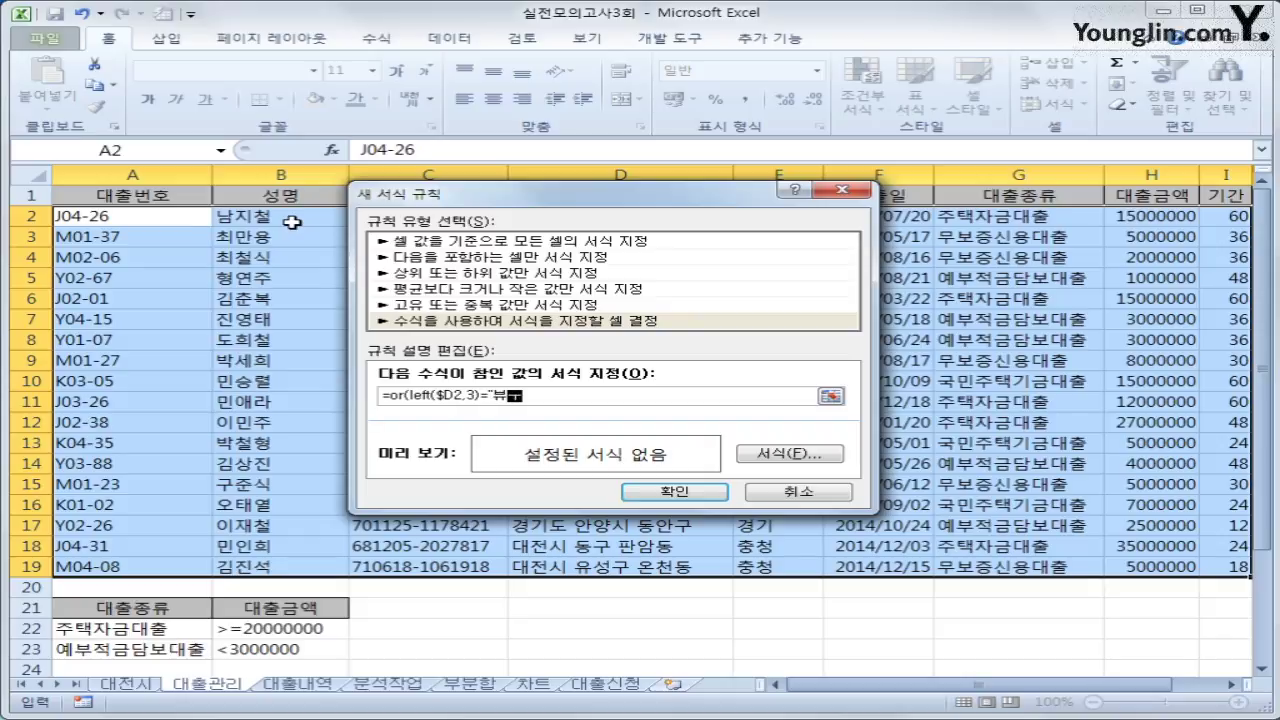
pyautogui.write('",')
# Complete the rule's formula with a second condition testing for loan dates in May: month($F2)=5)
pyautogui.write('month(')
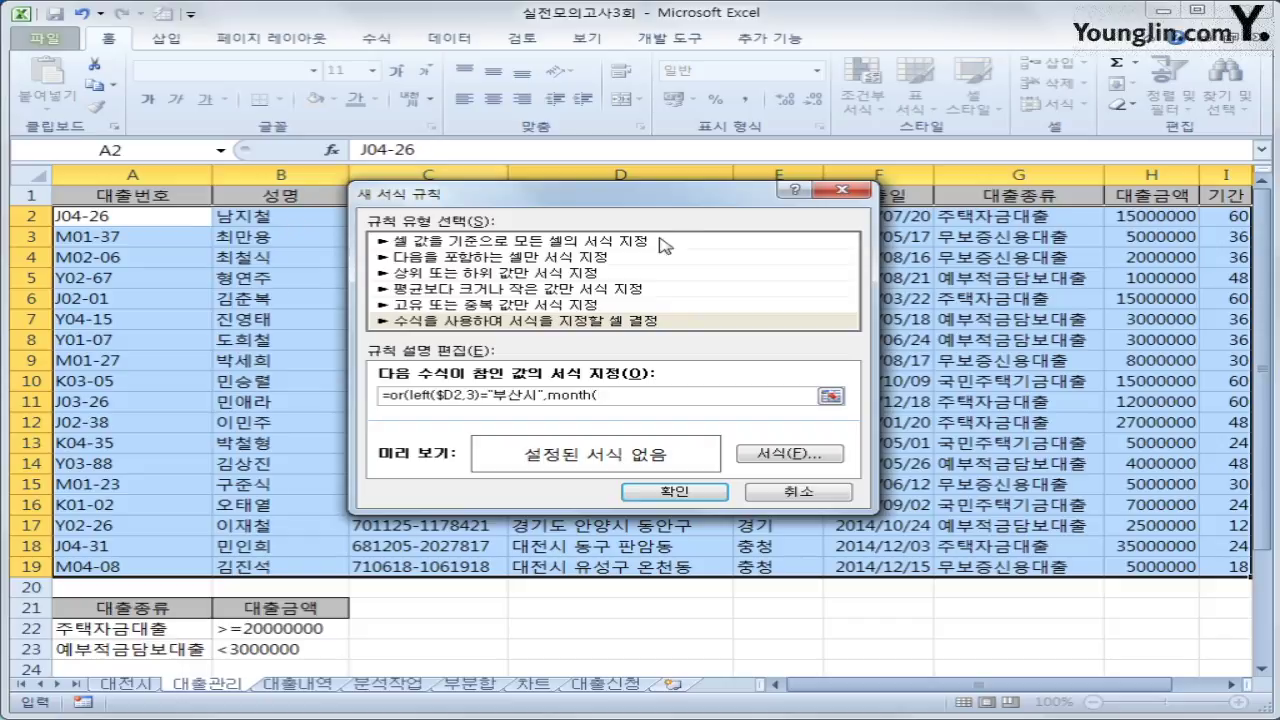
pyautogui.moveTo(670, 196); pyautogui.dragTo(790, 284)
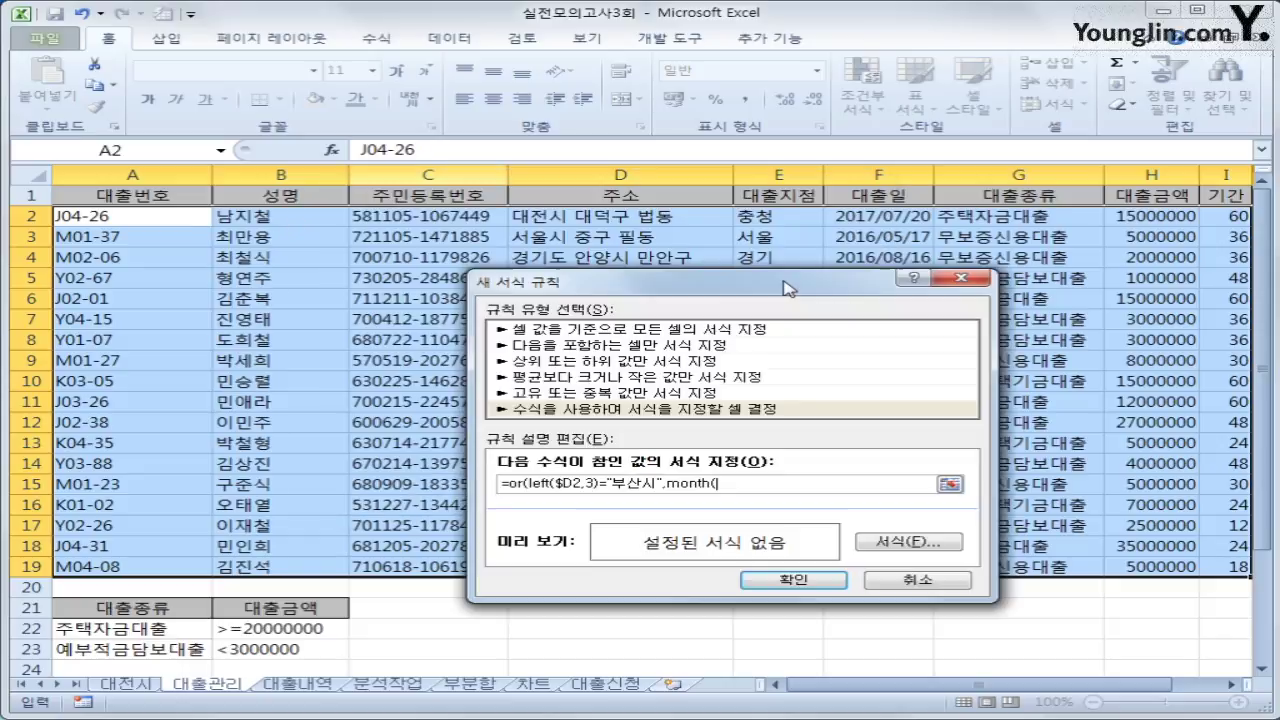
pyautogui.click(855, 216)
pyautogui.press('F4')
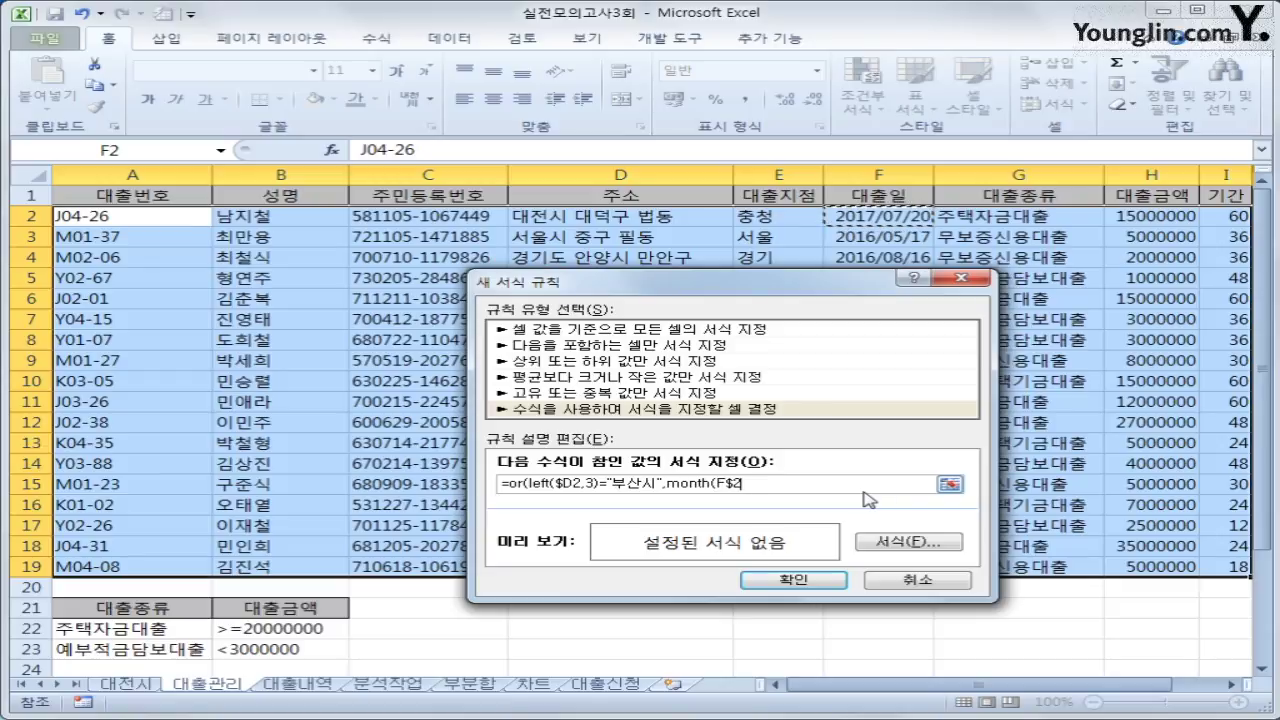
pyautogui.press('F4')
pyautogui.write(')=')
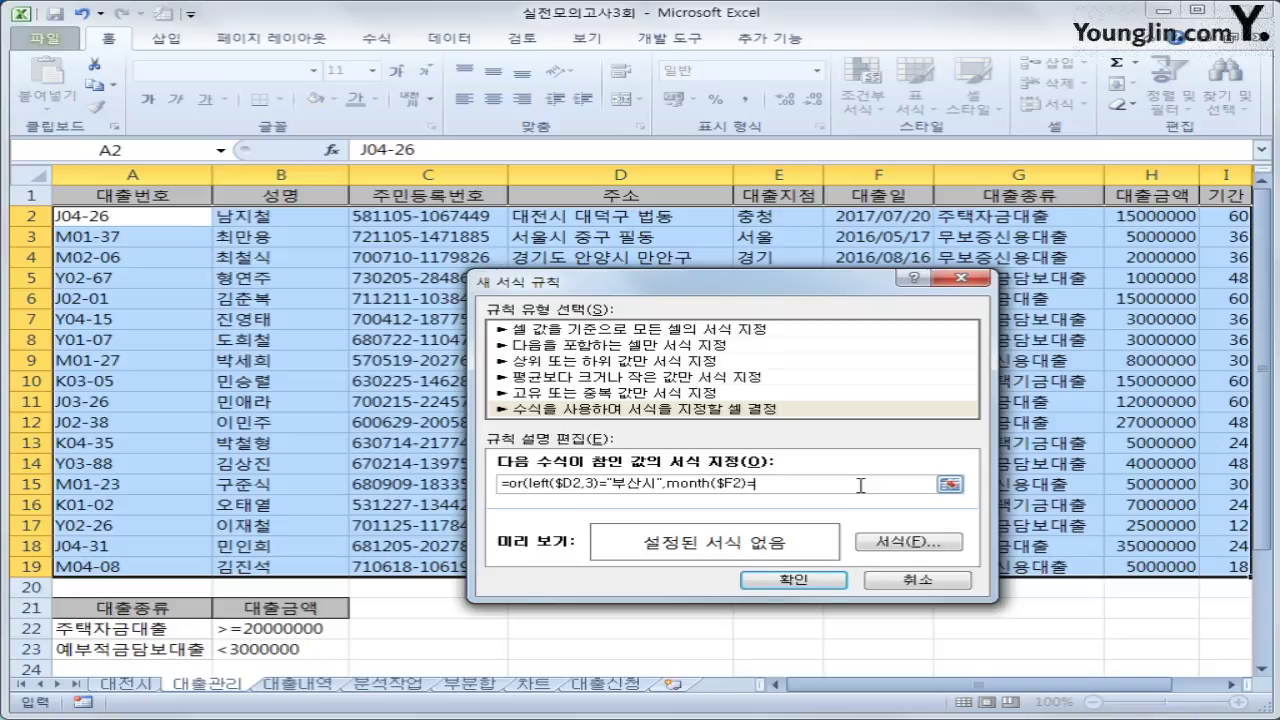
pyautogui.write('5)')
# Give the rule a yellow background fill and apply it to the loan rows
pyautogui.click(930, 550)
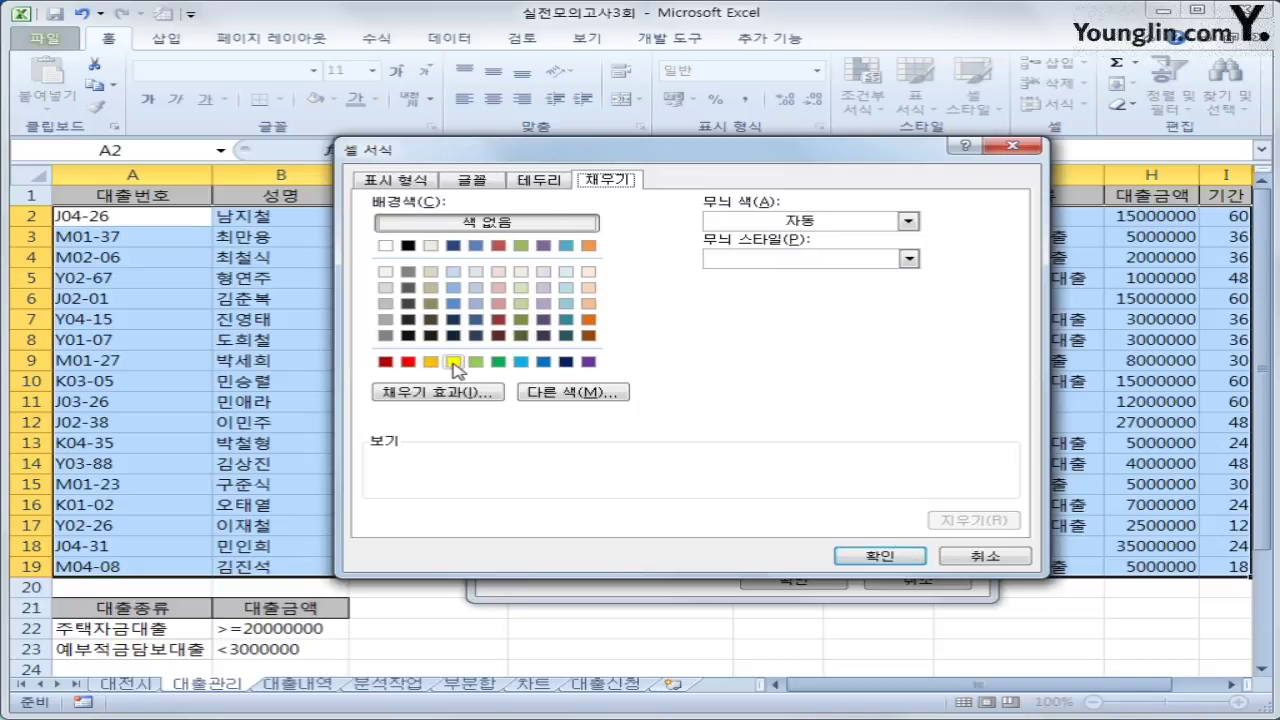
pyautogui.click(453, 361)
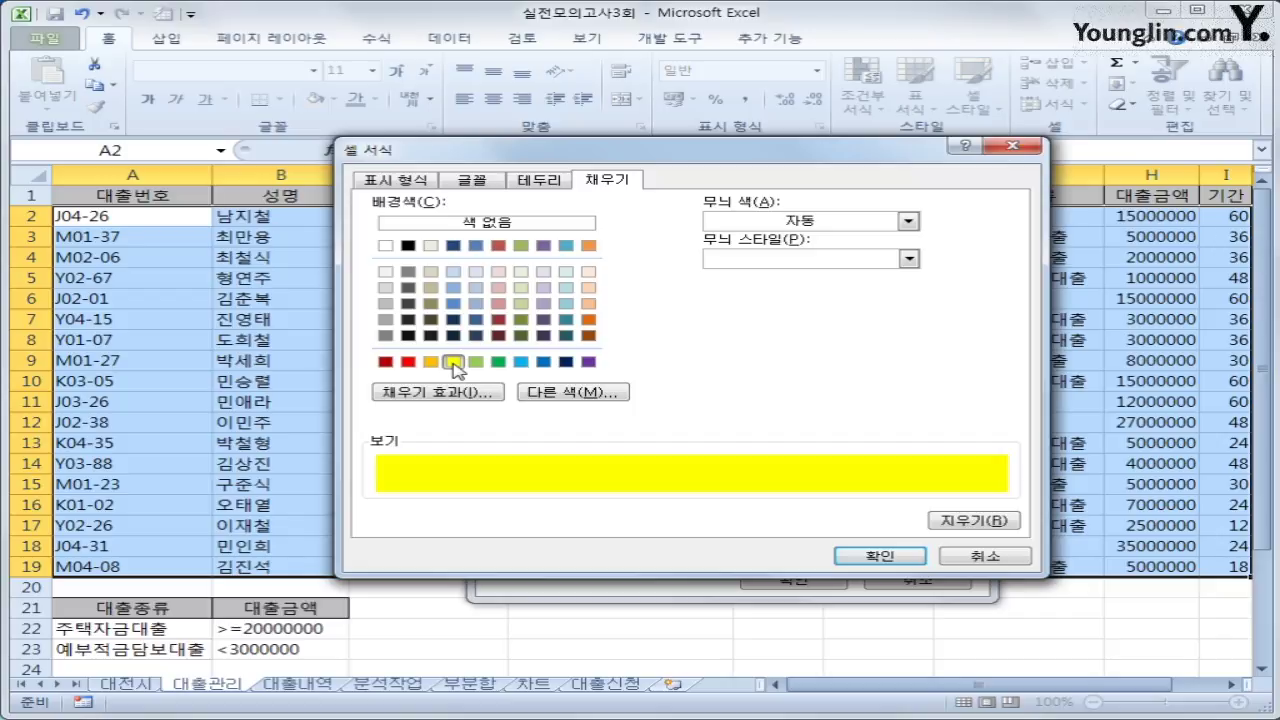
pyautogui.click(878, 555)
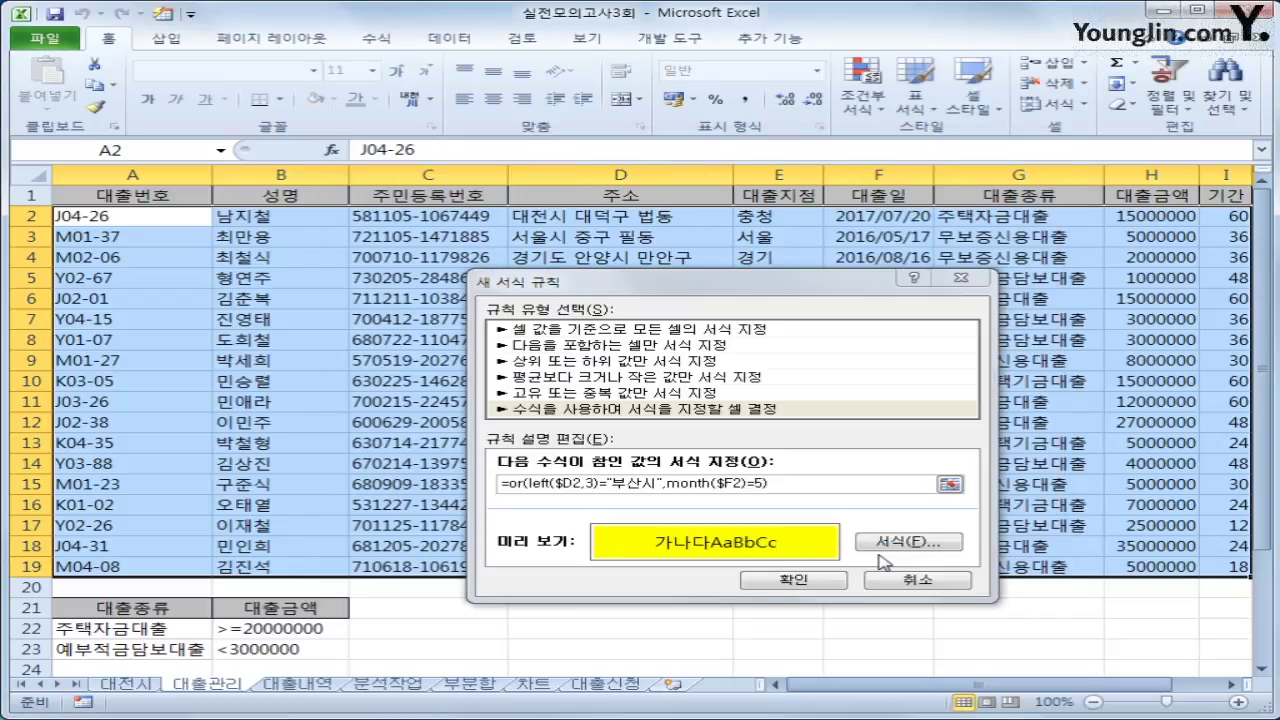
pyautogui.click(783, 580)
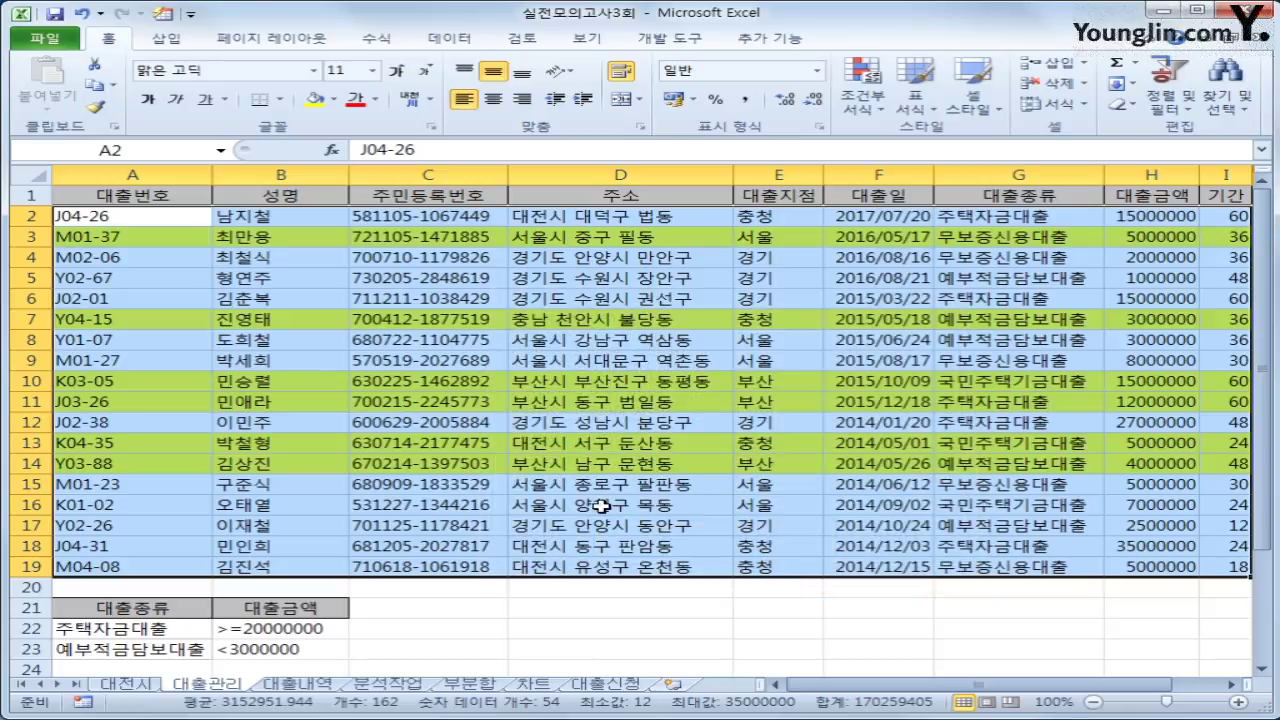
pyautogui.moveTo(165, 630); pyautogui.dragTo(292, 648)
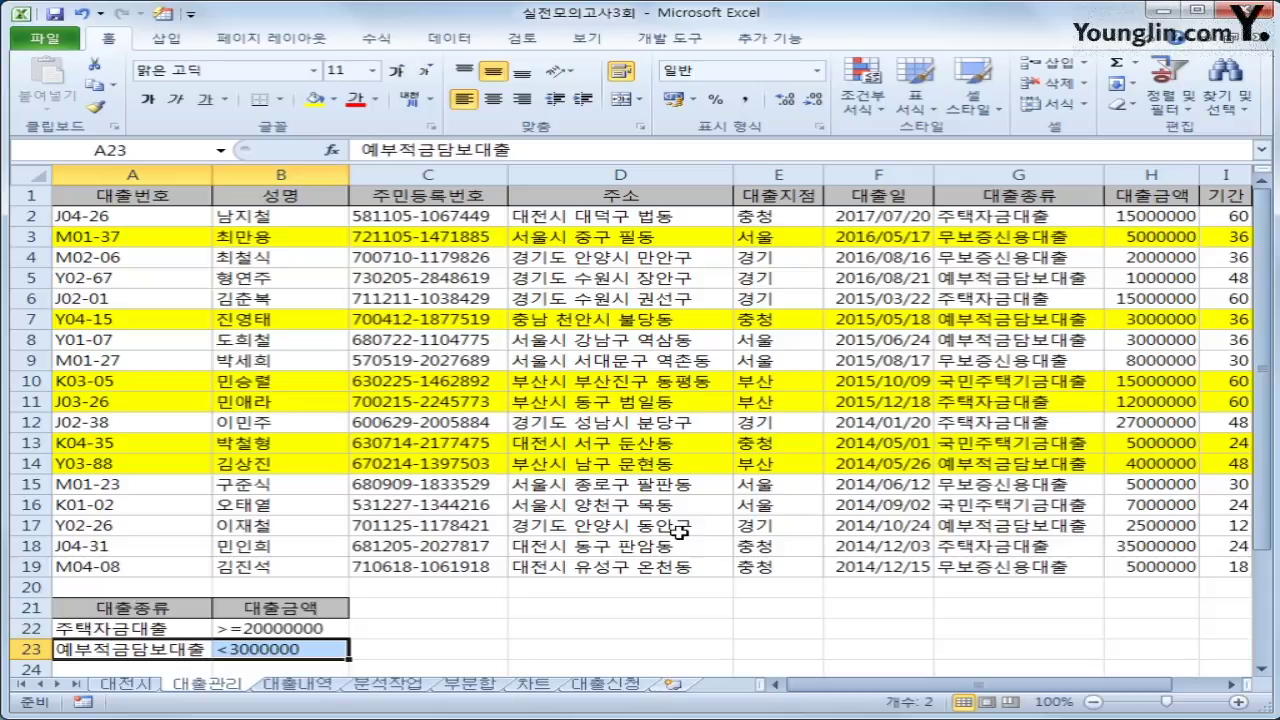
# On the 대출내역 sheet, fill G2:H5 of 표2 with the array formula =TRANSPOSE(B2:E3)
pyautogui.click(305, 685)
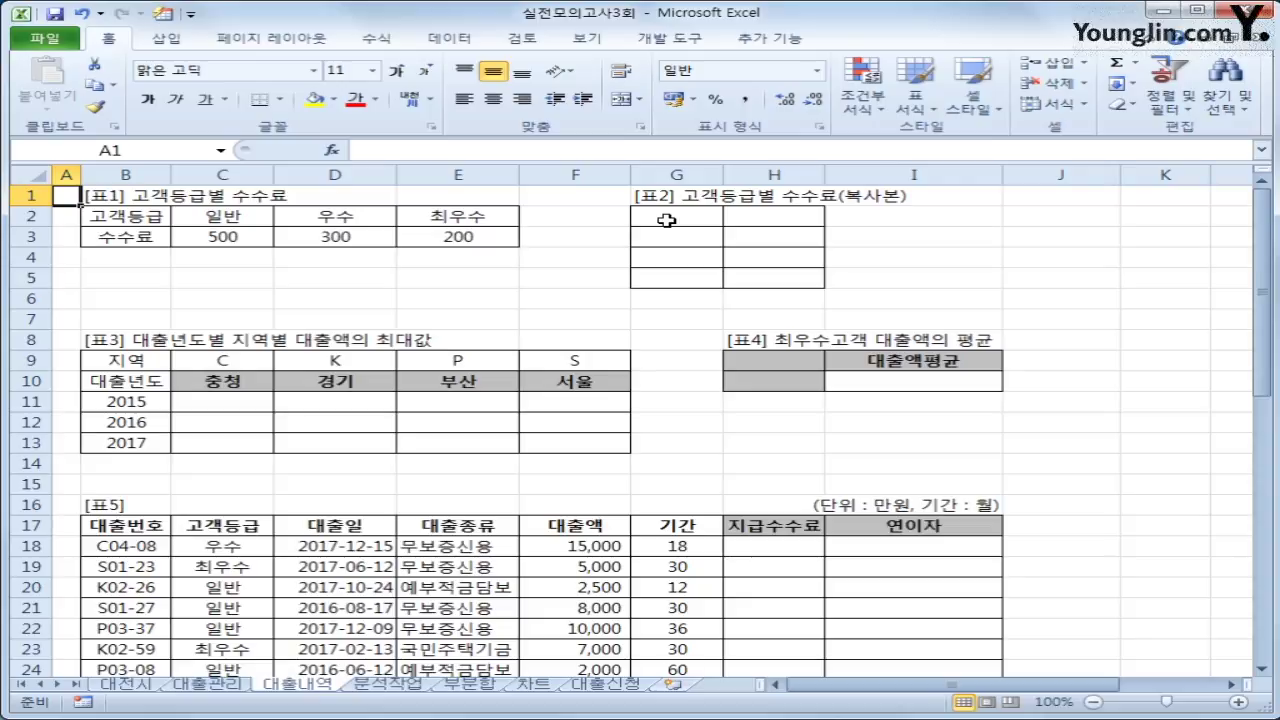
pyautogui.moveTo(666, 220); pyautogui.dragTo(734, 274)
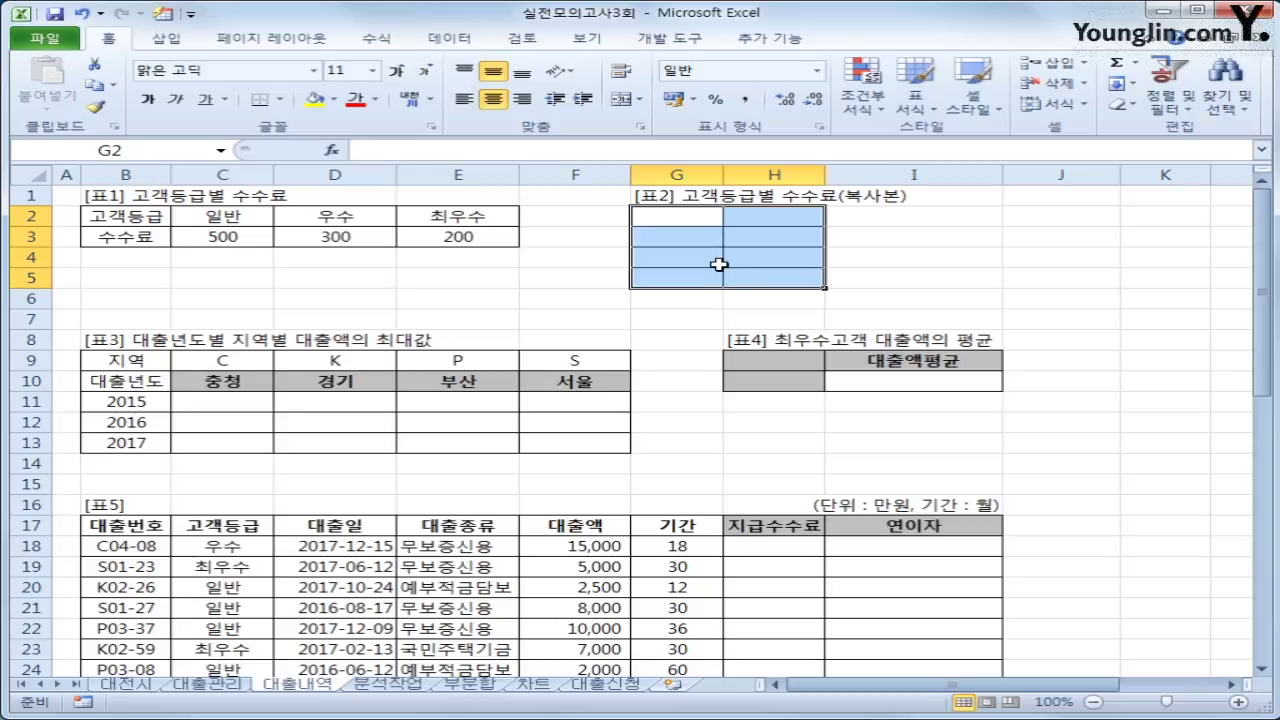
pyautogui.write('=')
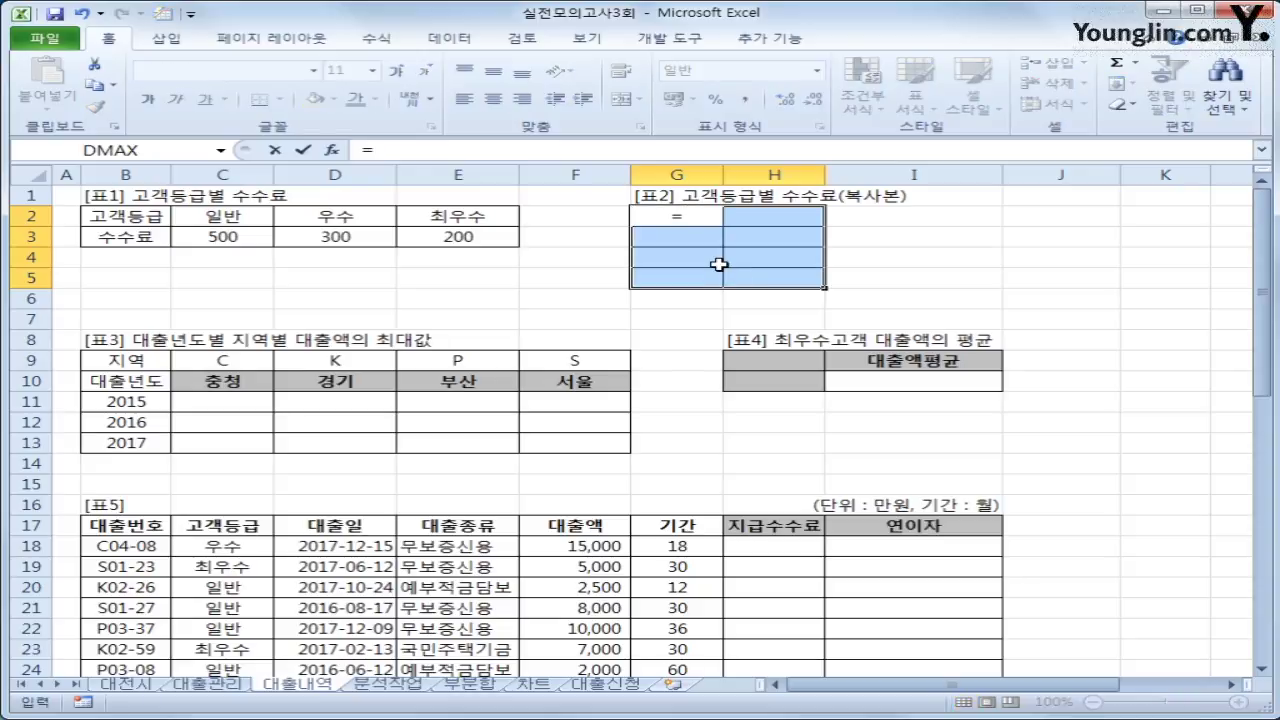
pyautogui.write('t')
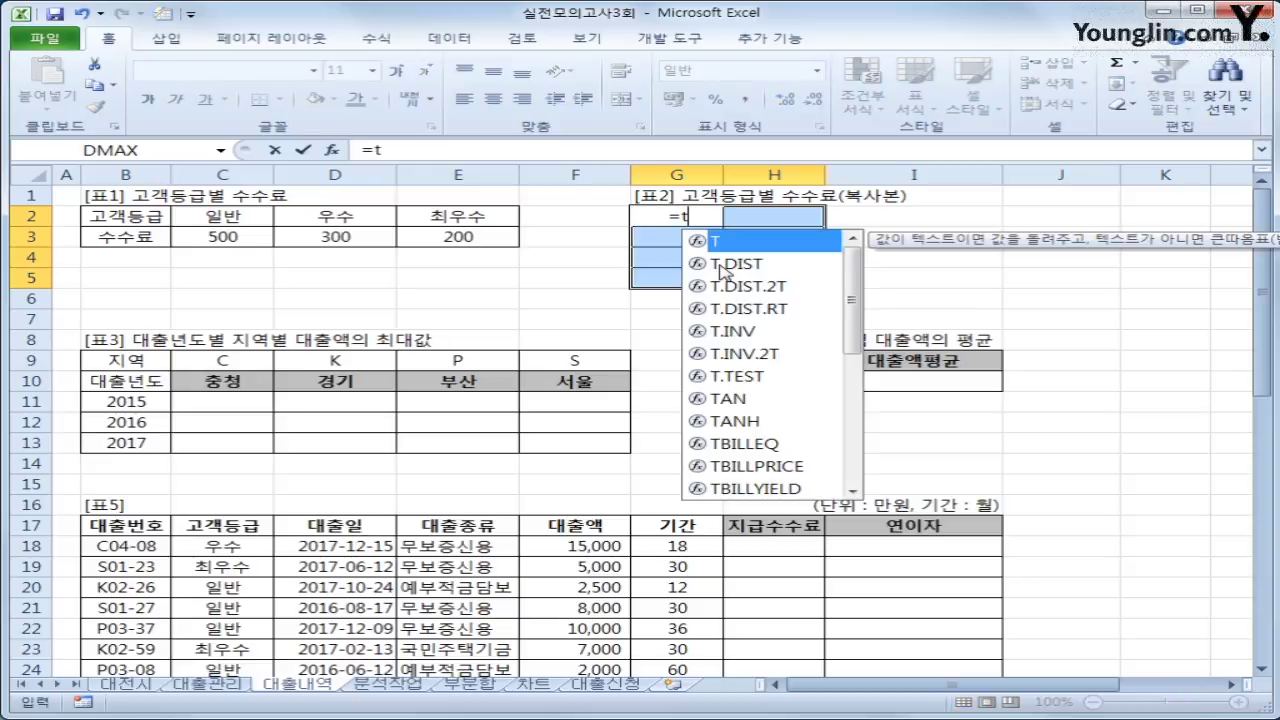
pyautogui.write('r')
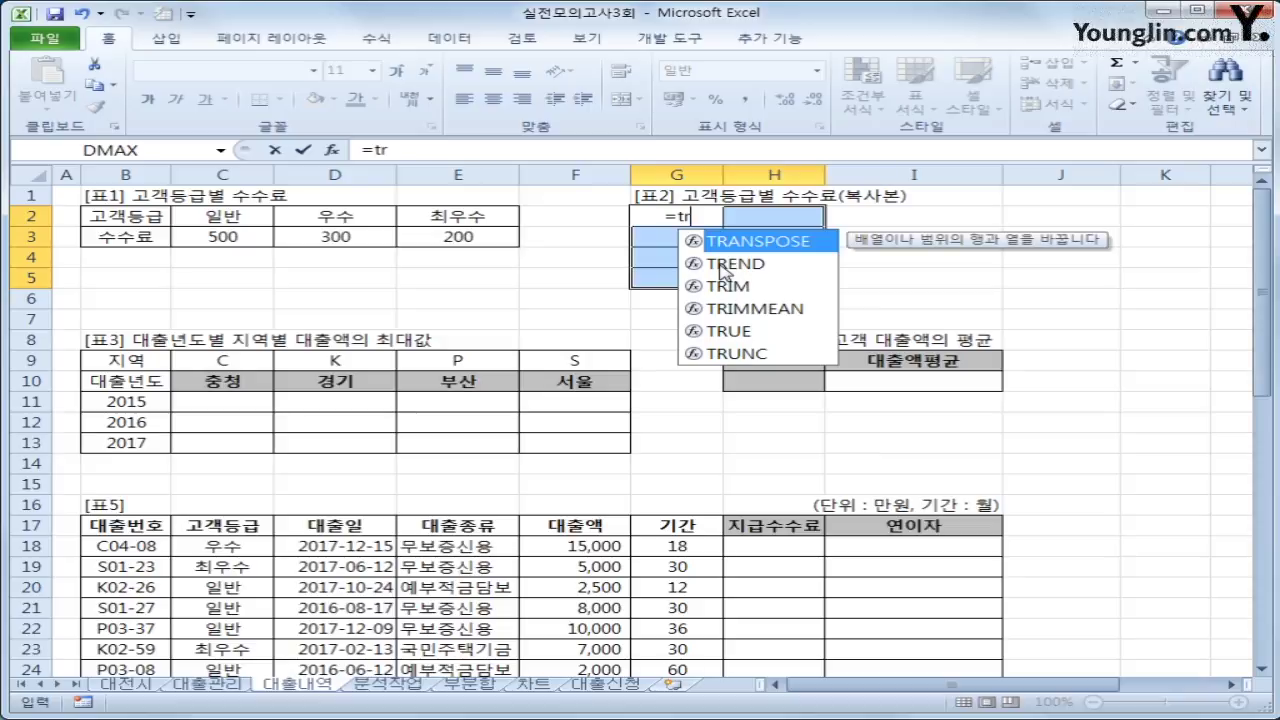
pyautogui.press('Tab')
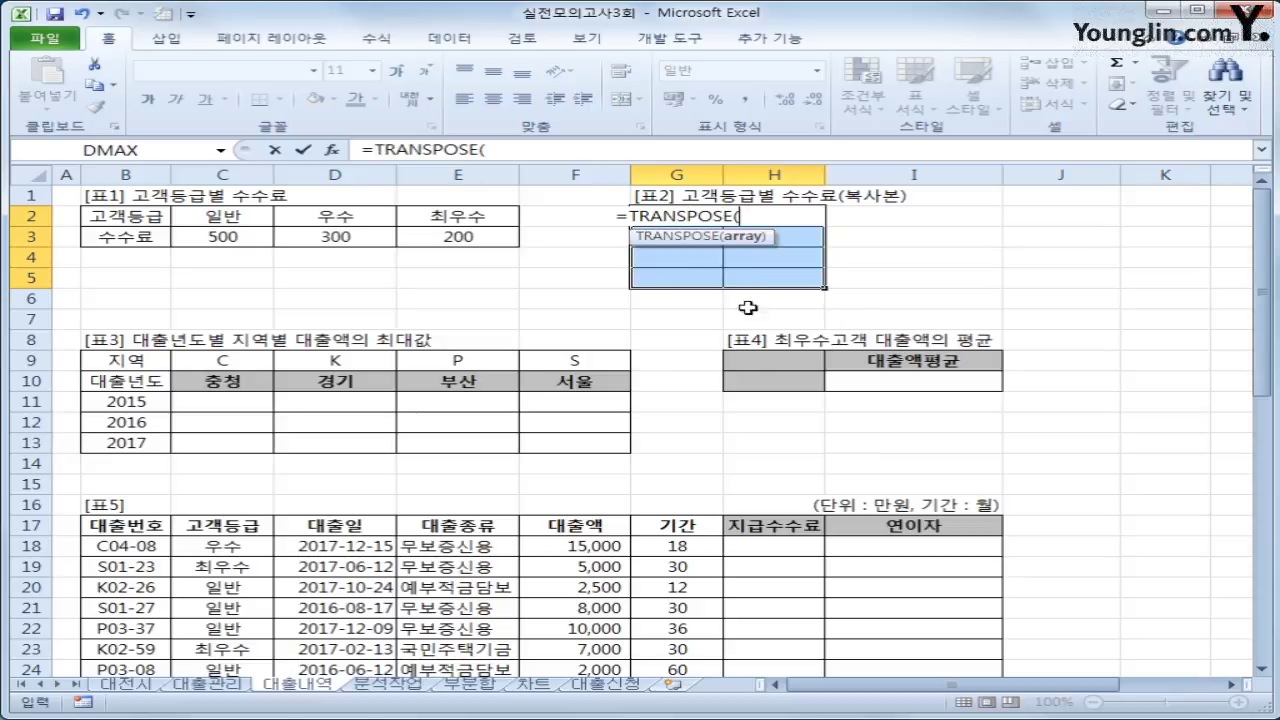
pyautogui.moveTo(138, 218); pyautogui.dragTo(424, 238)
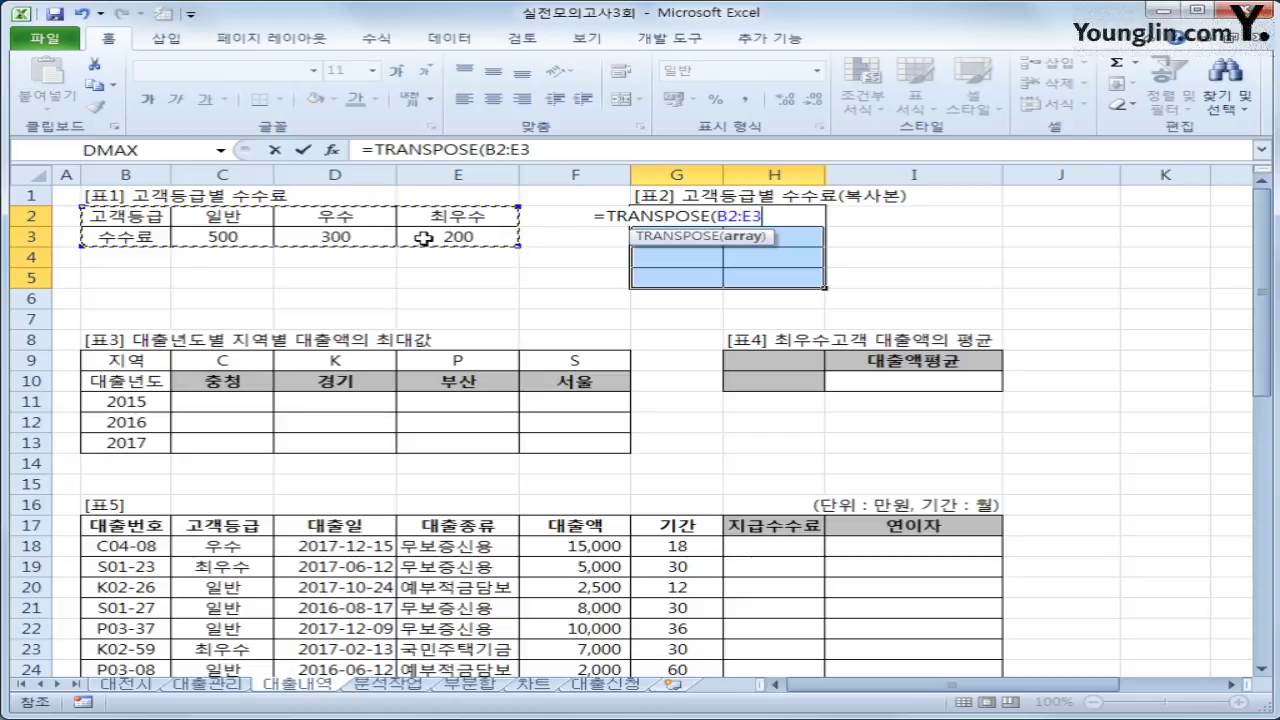
pyautogui.write(')')
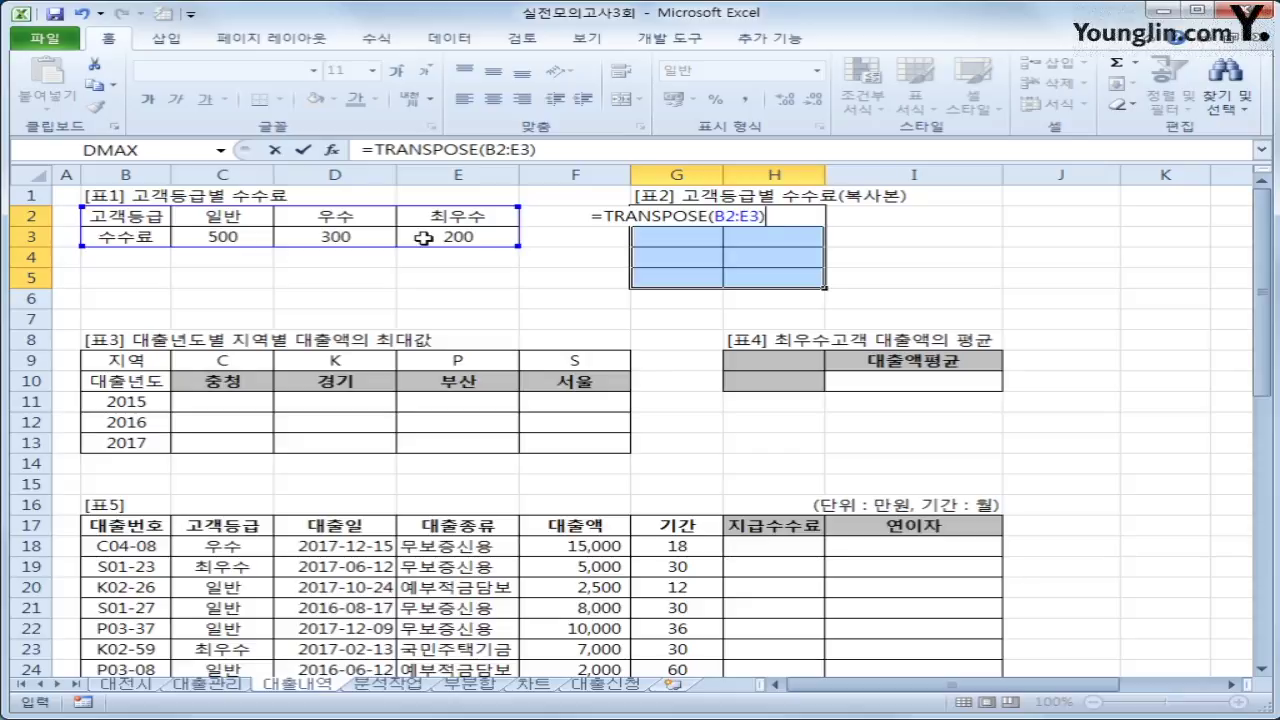
pyautogui.hotkey('ctrl', 'shift', 'Return')
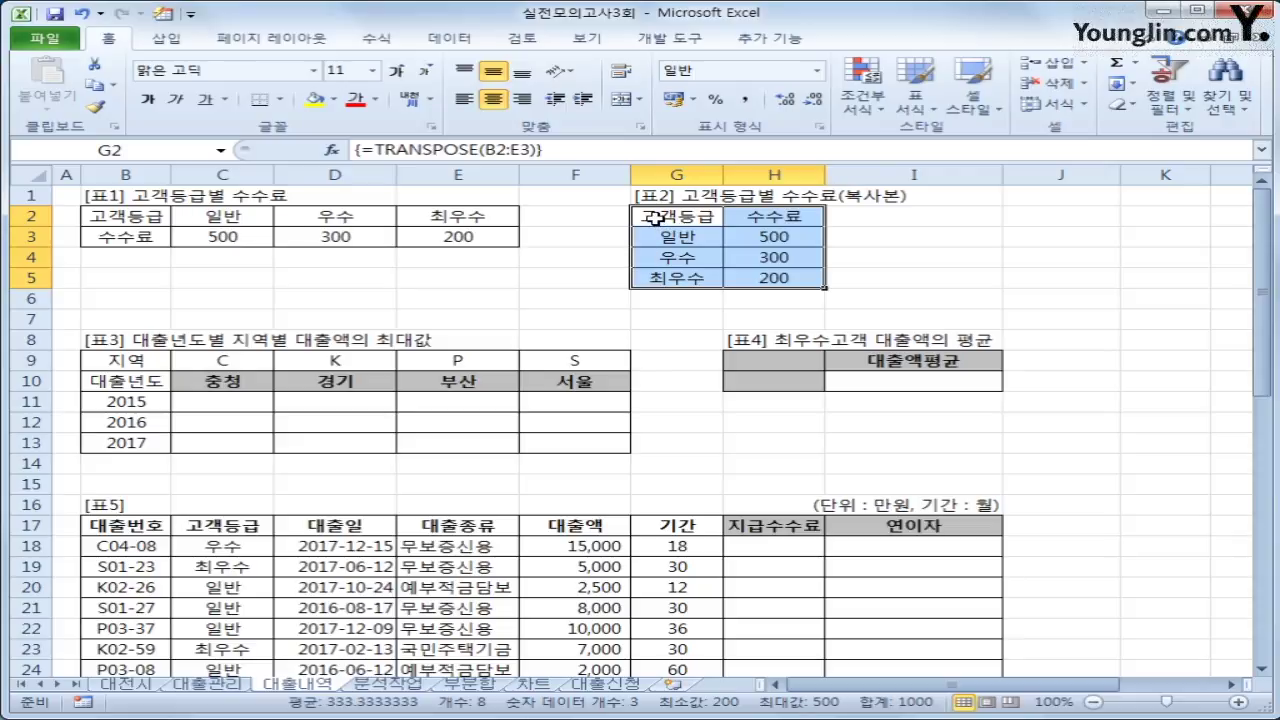
# In C11 of 표3, begin a MAX formula that takes the year of the absolute loan date range: =max((year($D$18:$D$44
pyautogui.click(224, 386)
pyautogui.click(232, 399)
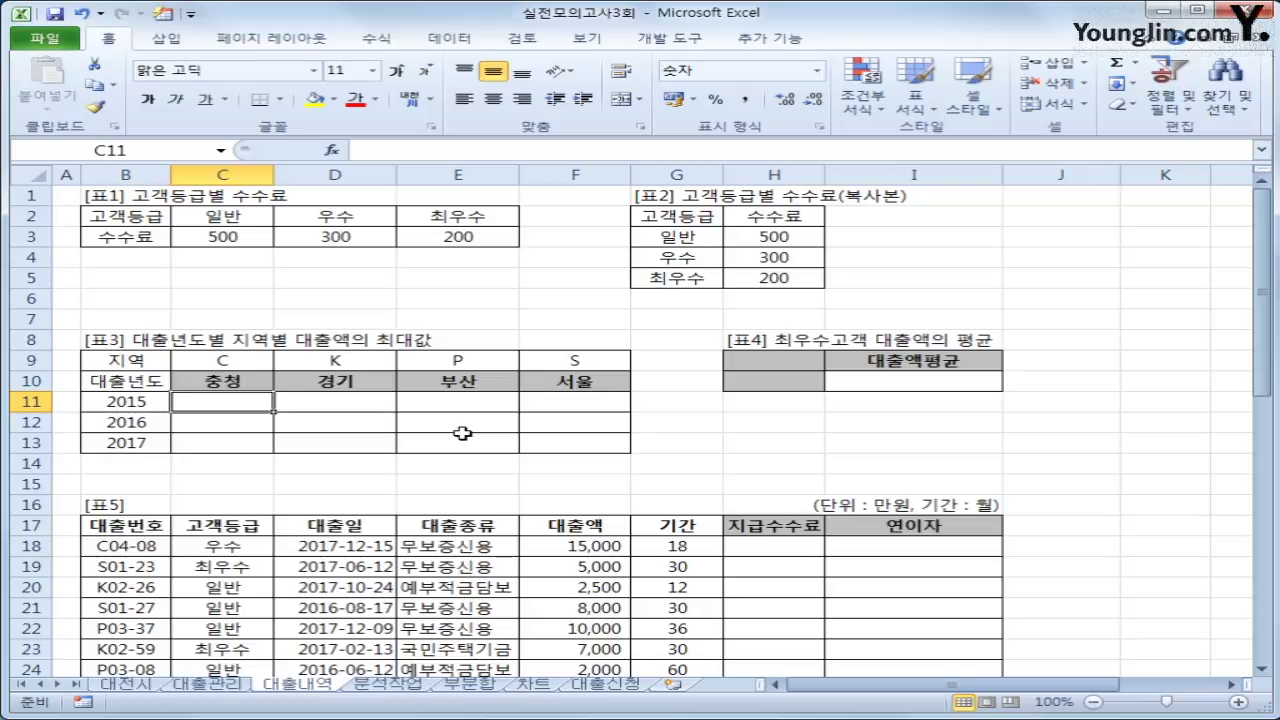
pyautogui.write('=')
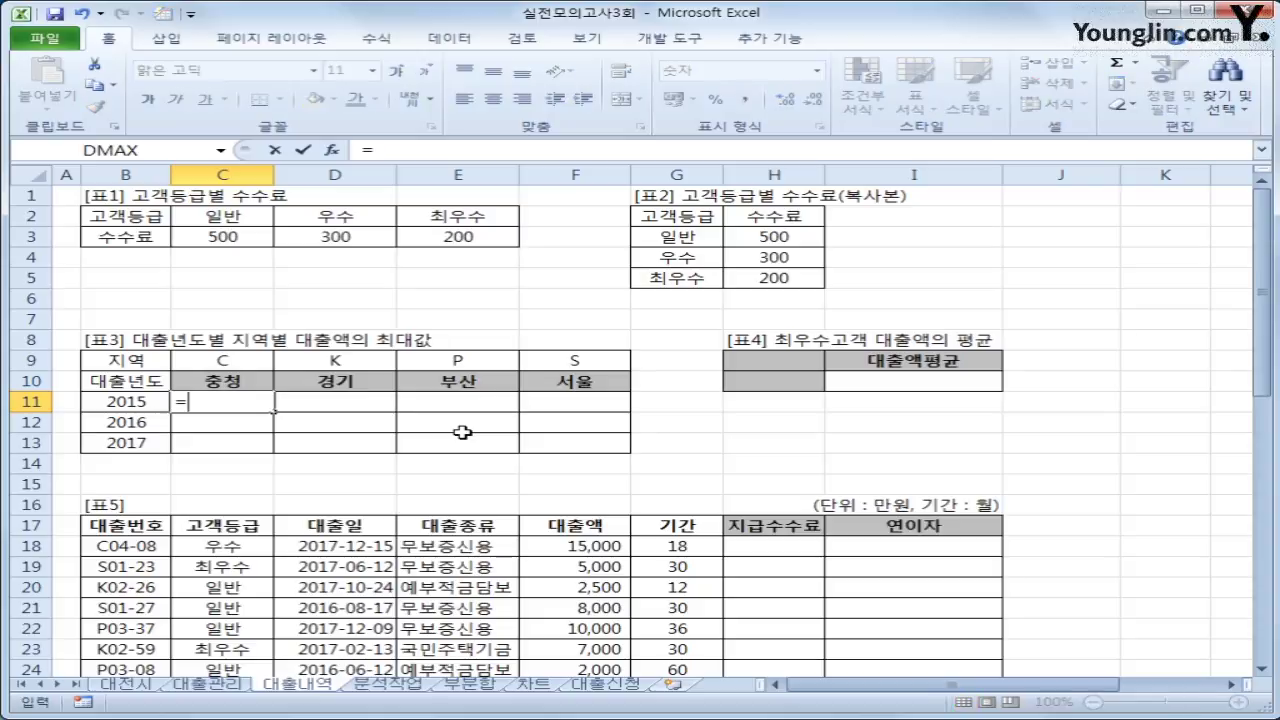
pyautogui.write('max(')
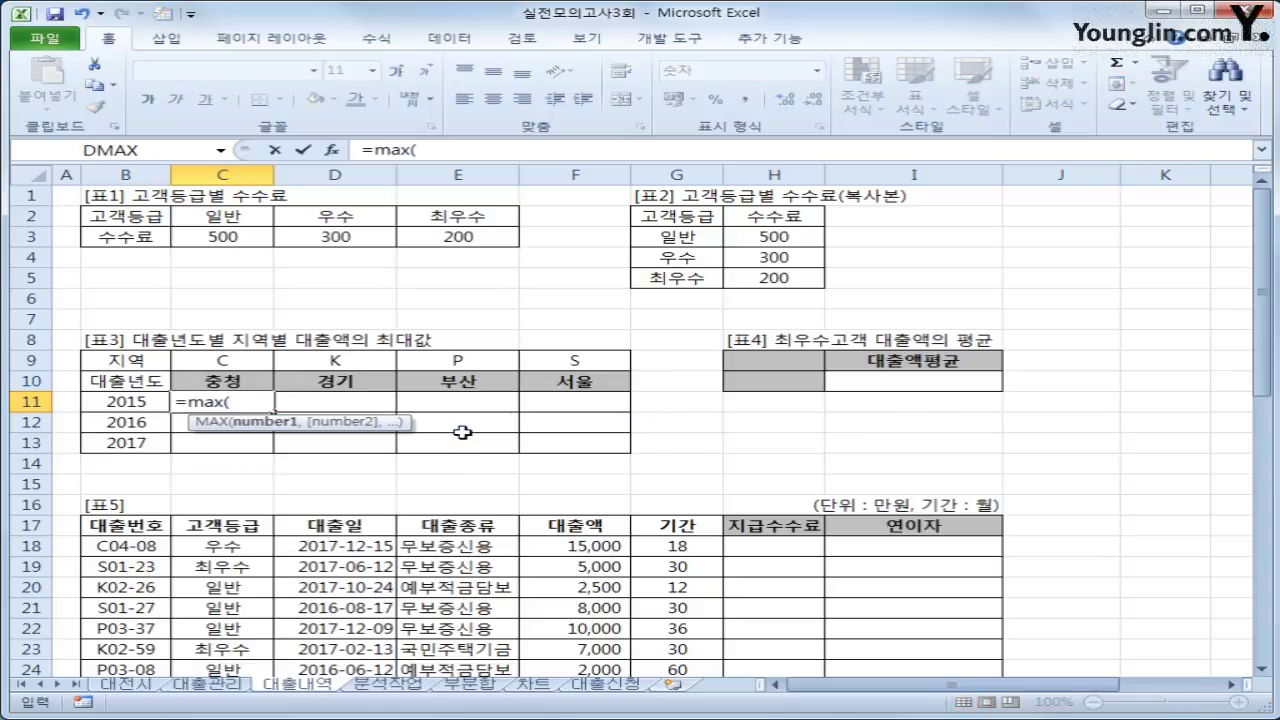
pyautogui.write('(year(')
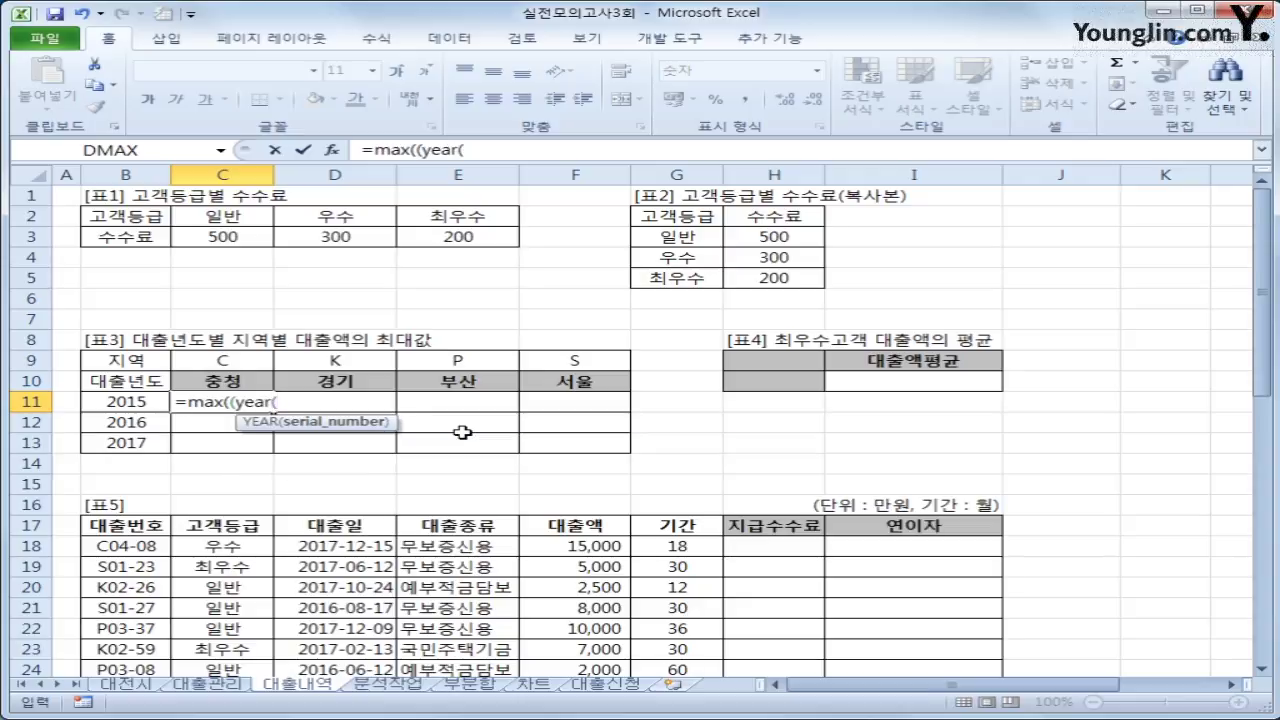
pyautogui.moveTo(307, 551); pyautogui.dragTo(350, 705)
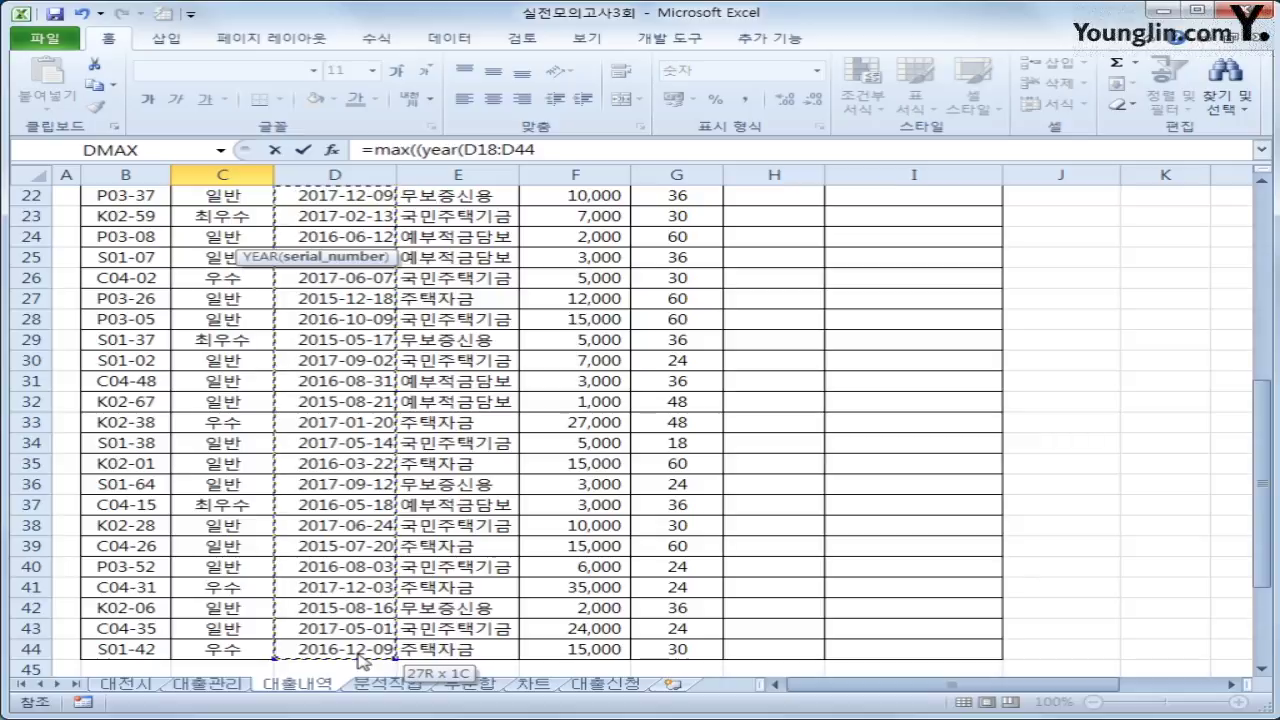
pyautogui.moveTo(362, 660); pyautogui.dragTo(358, 655)
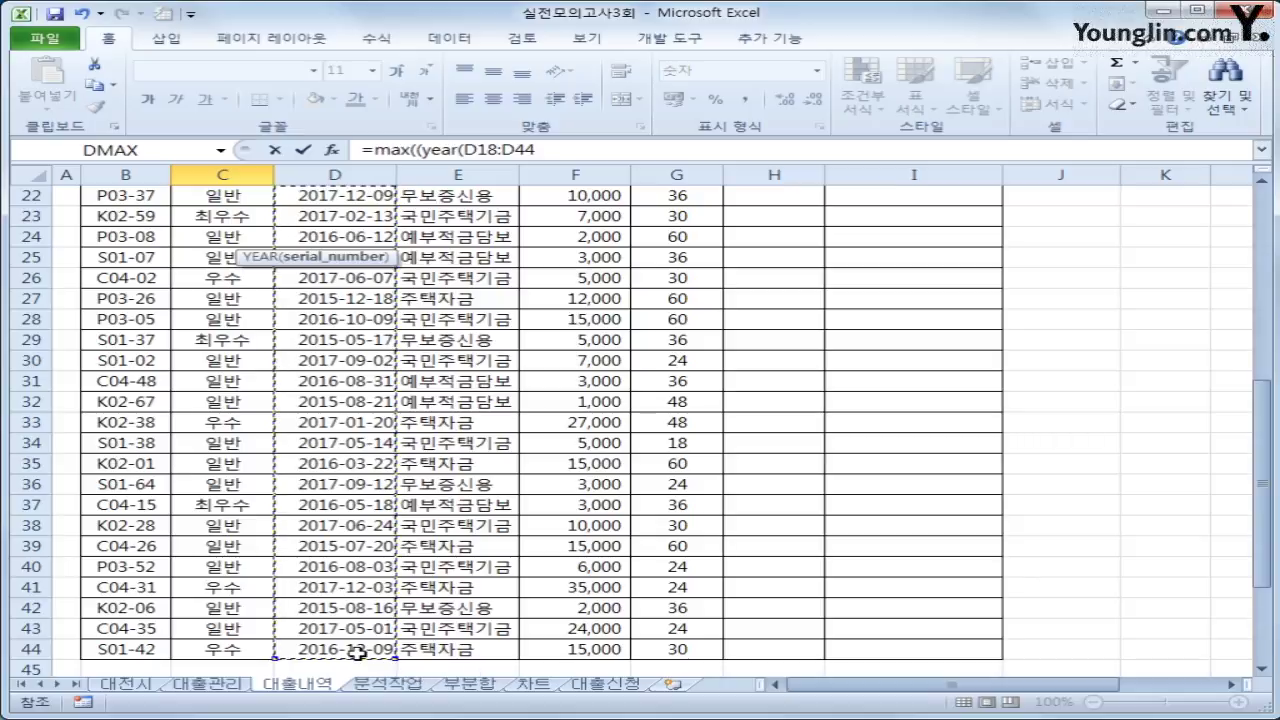
pyautogui.press('F4')
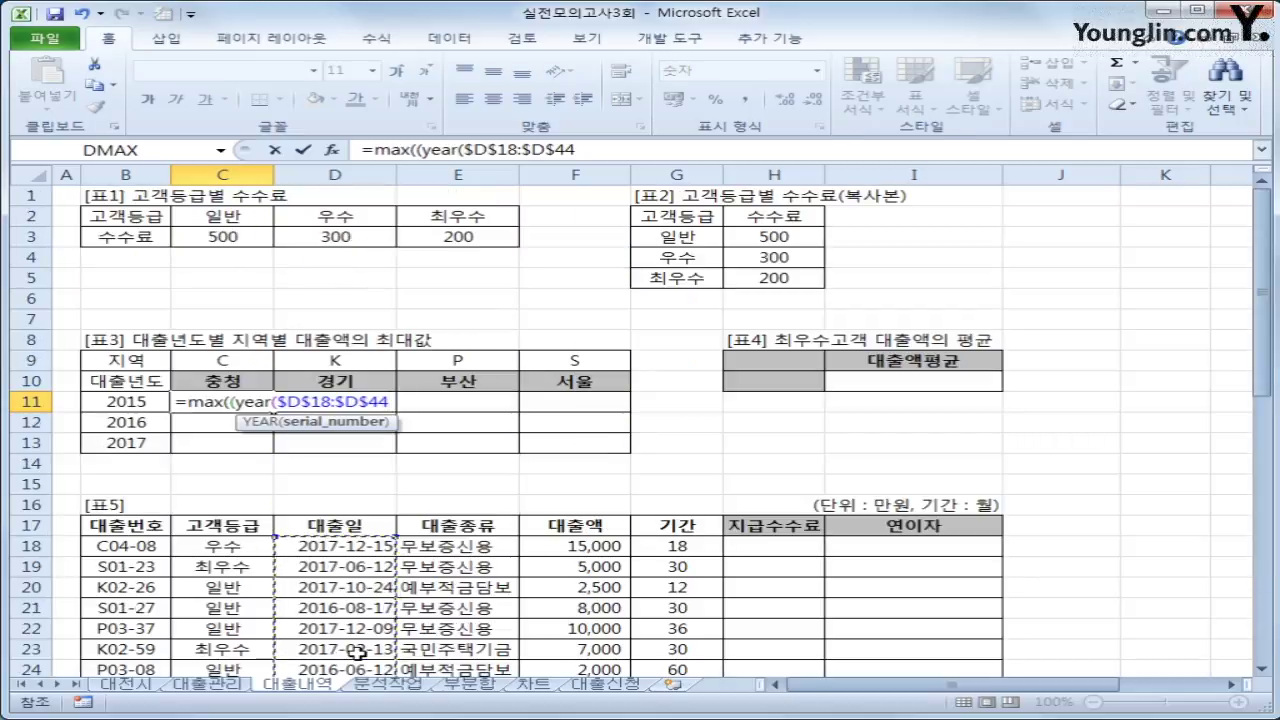
# Complete the year condition by comparing it with the row's loan year, keeping the column fixed: )=$B11
pyautogui.write(')=')
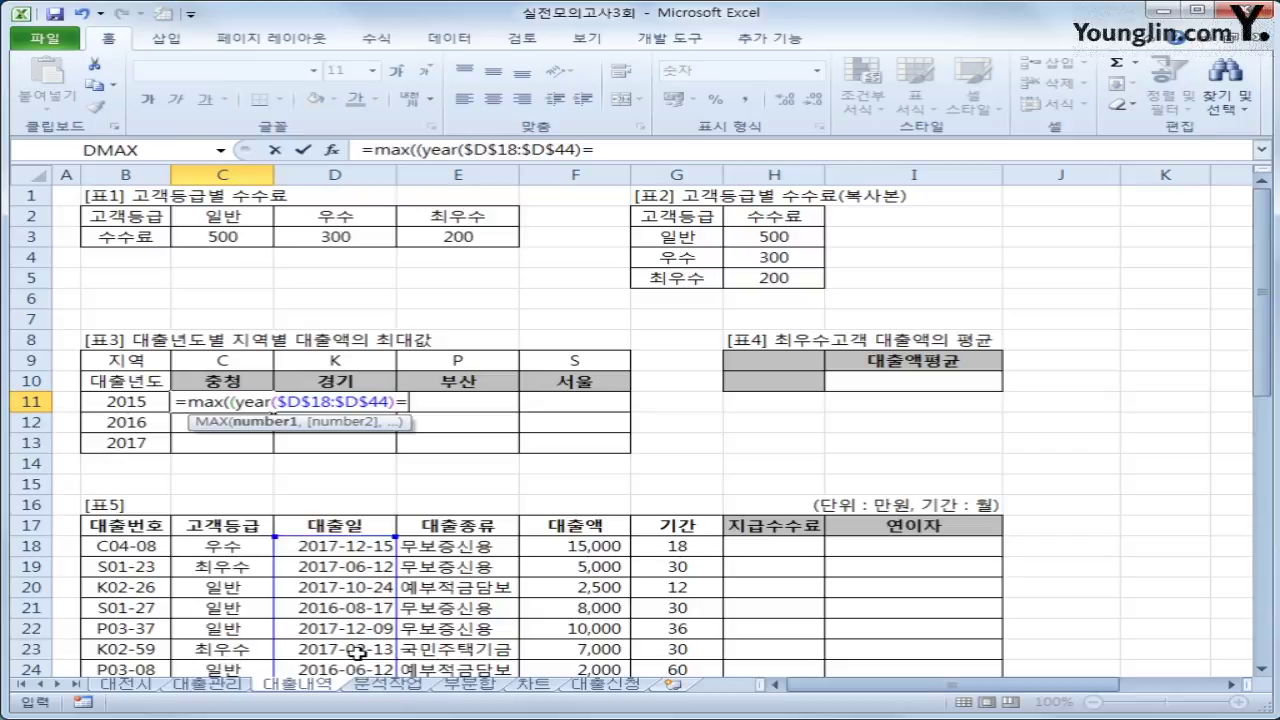
pyautogui.press('Left')
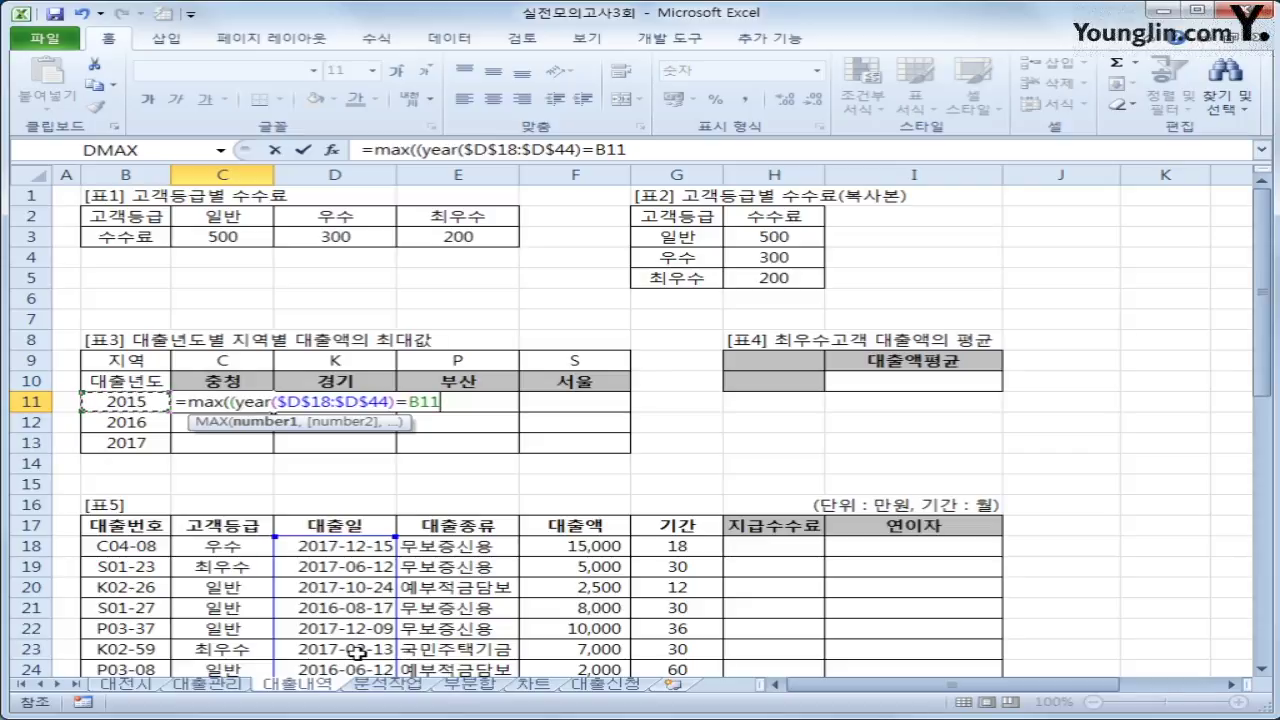
pyautogui.press('F4')
pyautogui.press('F4')
pyautogui.press('F4')
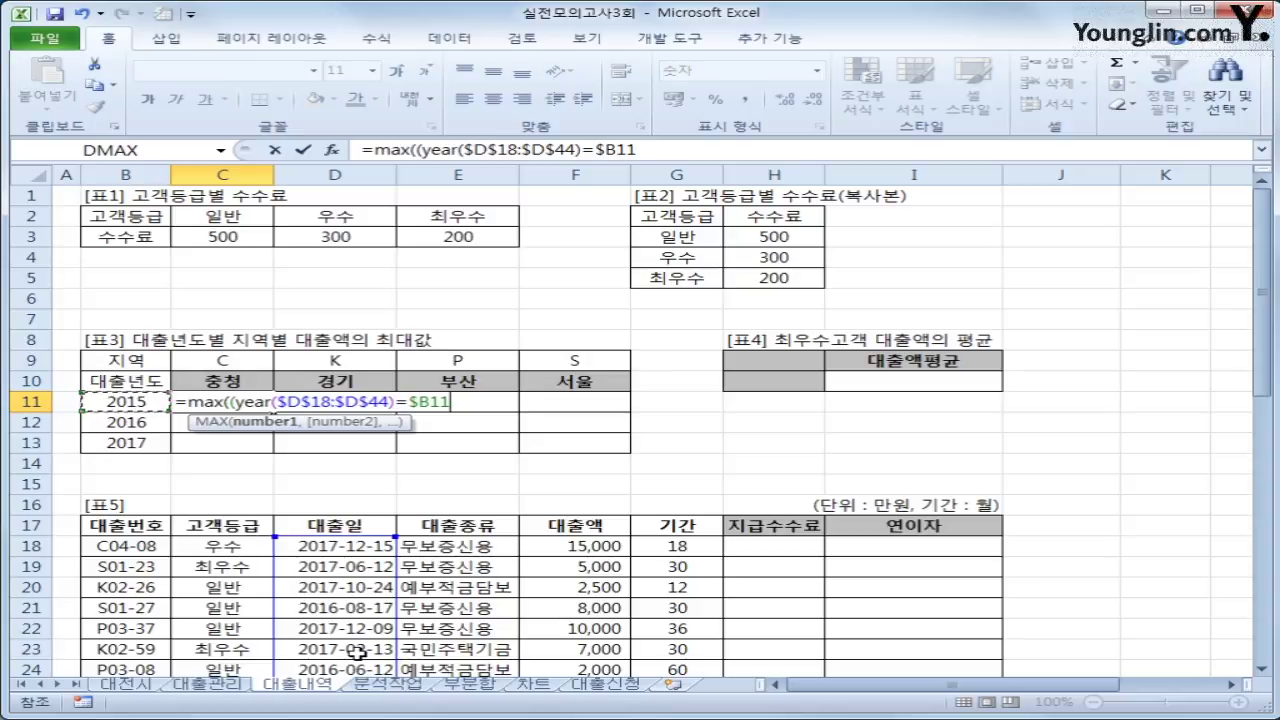
# Multiply by a second condition matching the loan number's first letter to the region code: )*(left($B$18:$B$44,1)=C$9)
pyautogui.write(')*(')
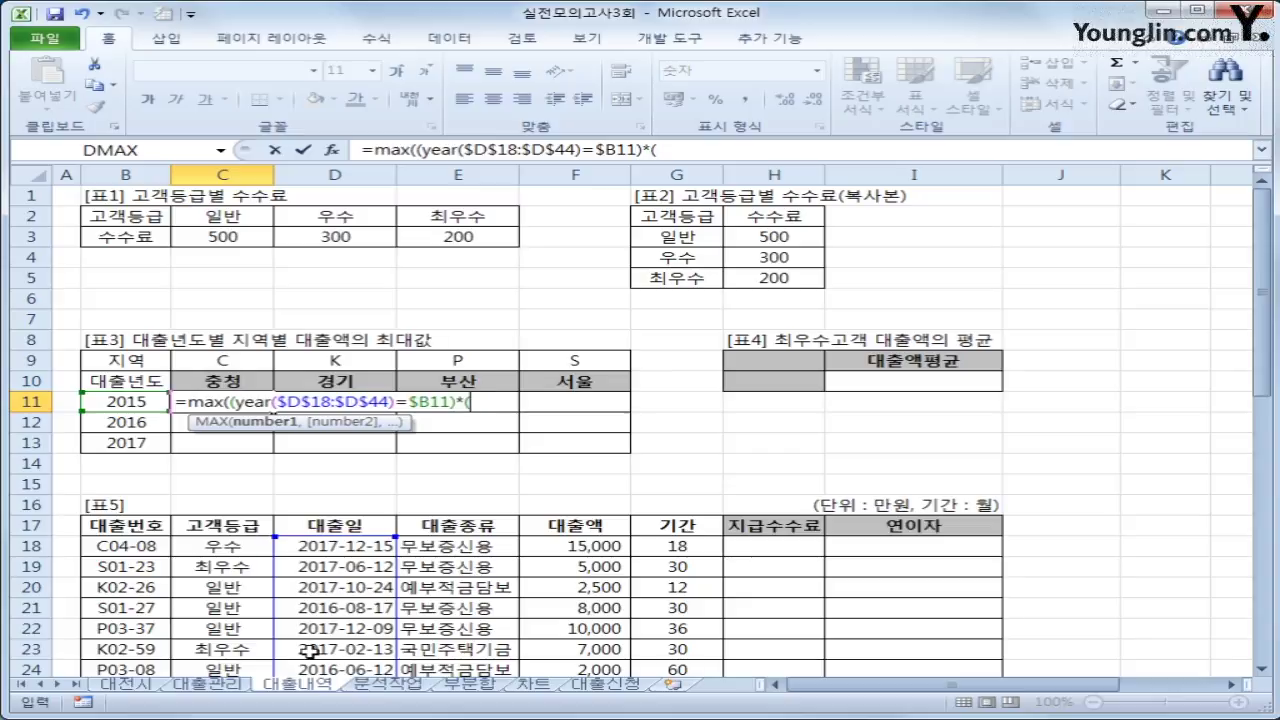
pyautogui.write('left(')
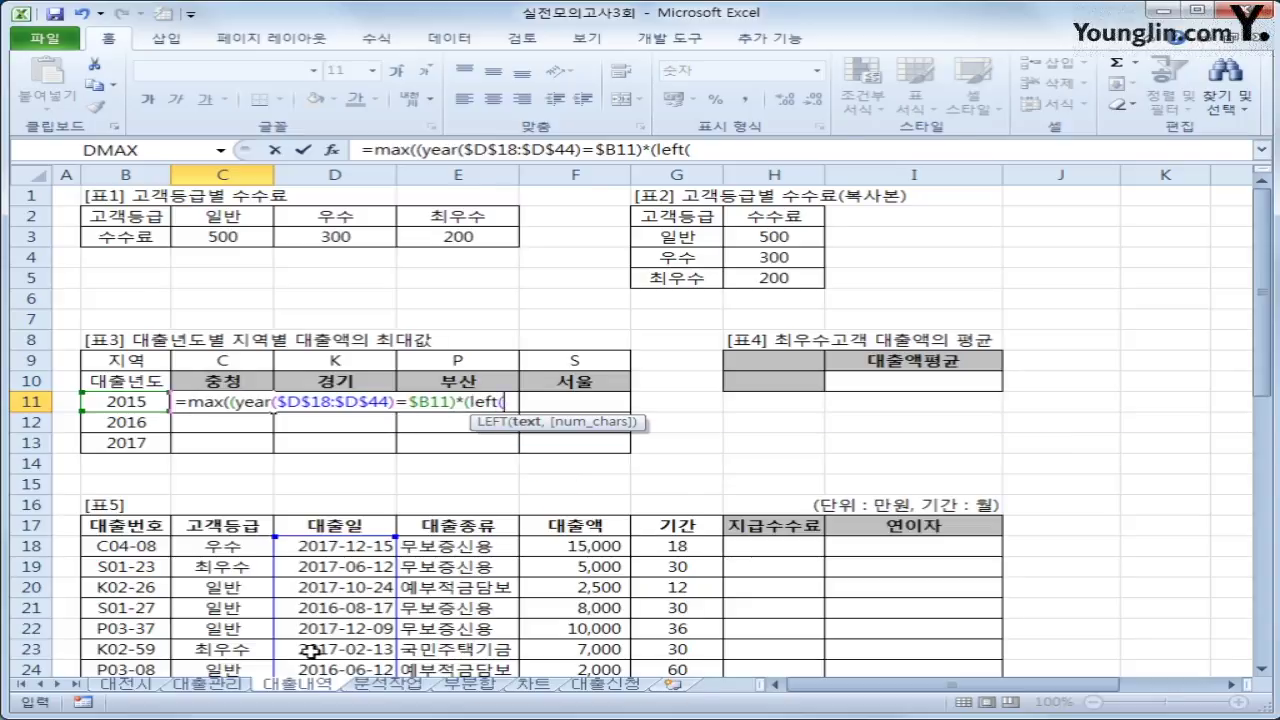
pyautogui.scroll(-2, 313, 651)
pyautogui.moveTo(105, 412); pyautogui.dragTo(134, 648)
pyautogui.press('F4')
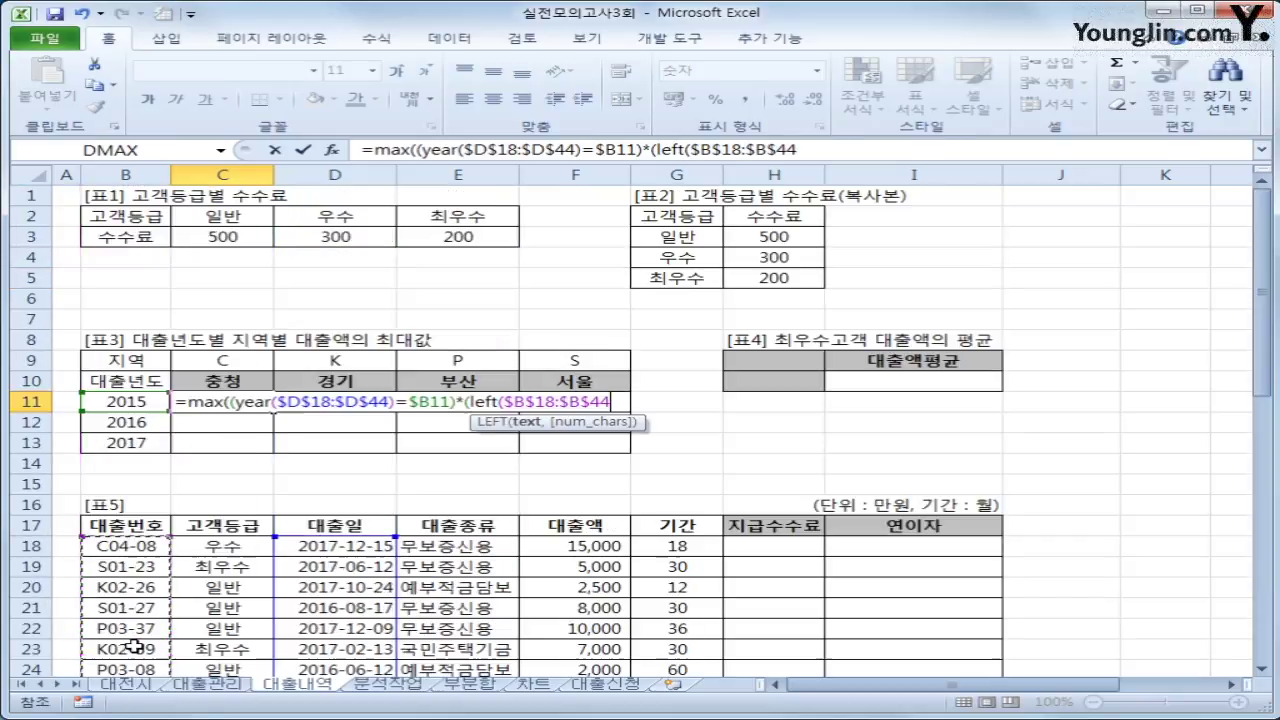
pyautogui.write(',1')
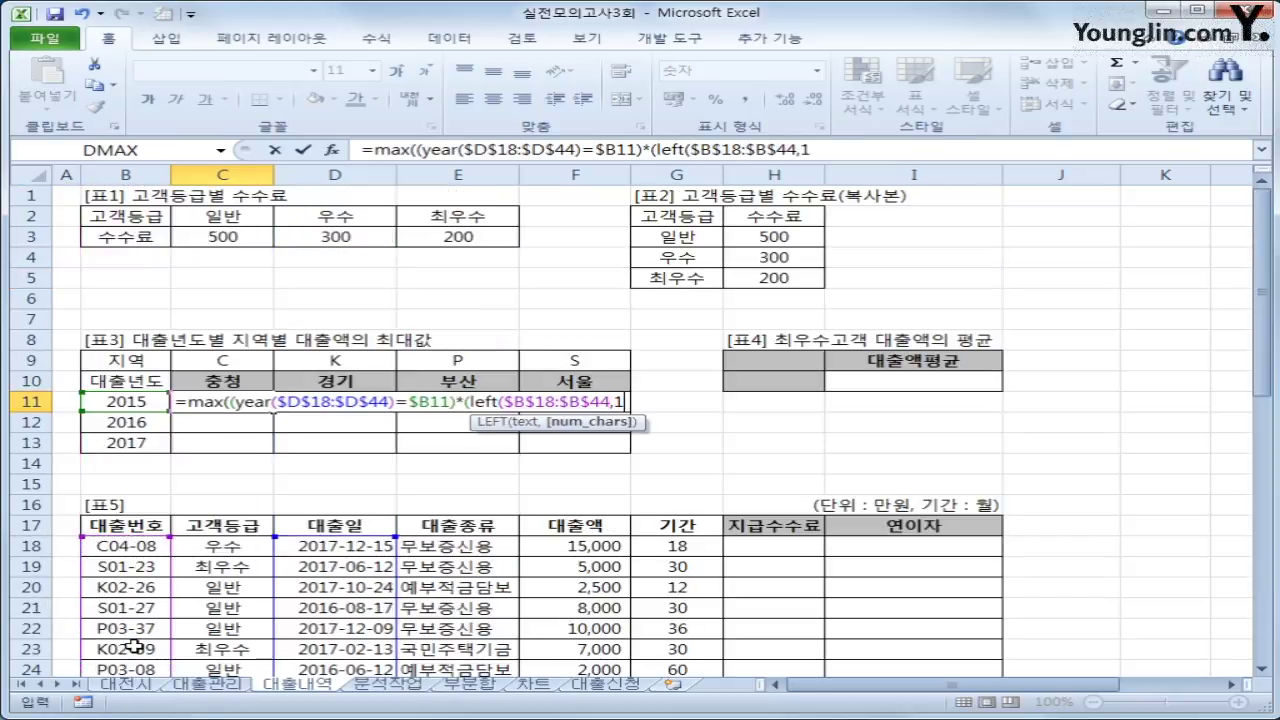
pyautogui.write(')')
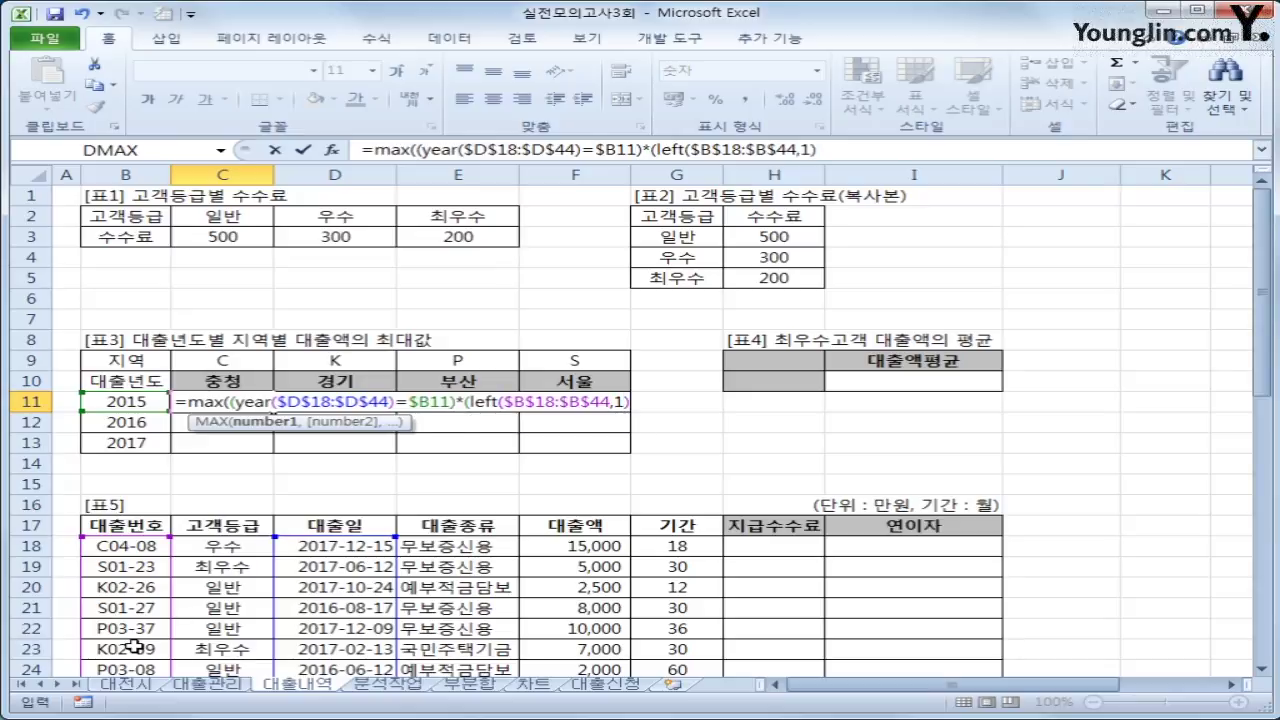
pyautogui.write('=')
pyautogui.click(236, 358)
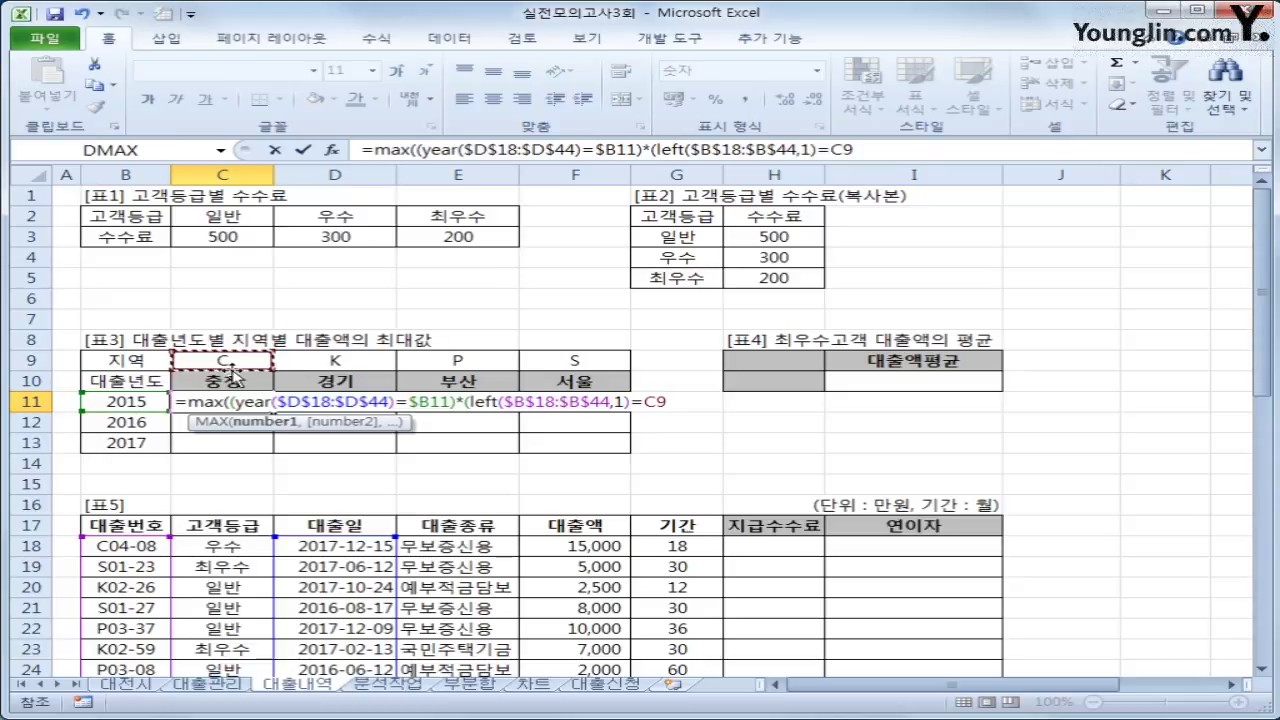
pyautogui.press('F4')
pyautogui.press('F4')
pyautogui.write(')')
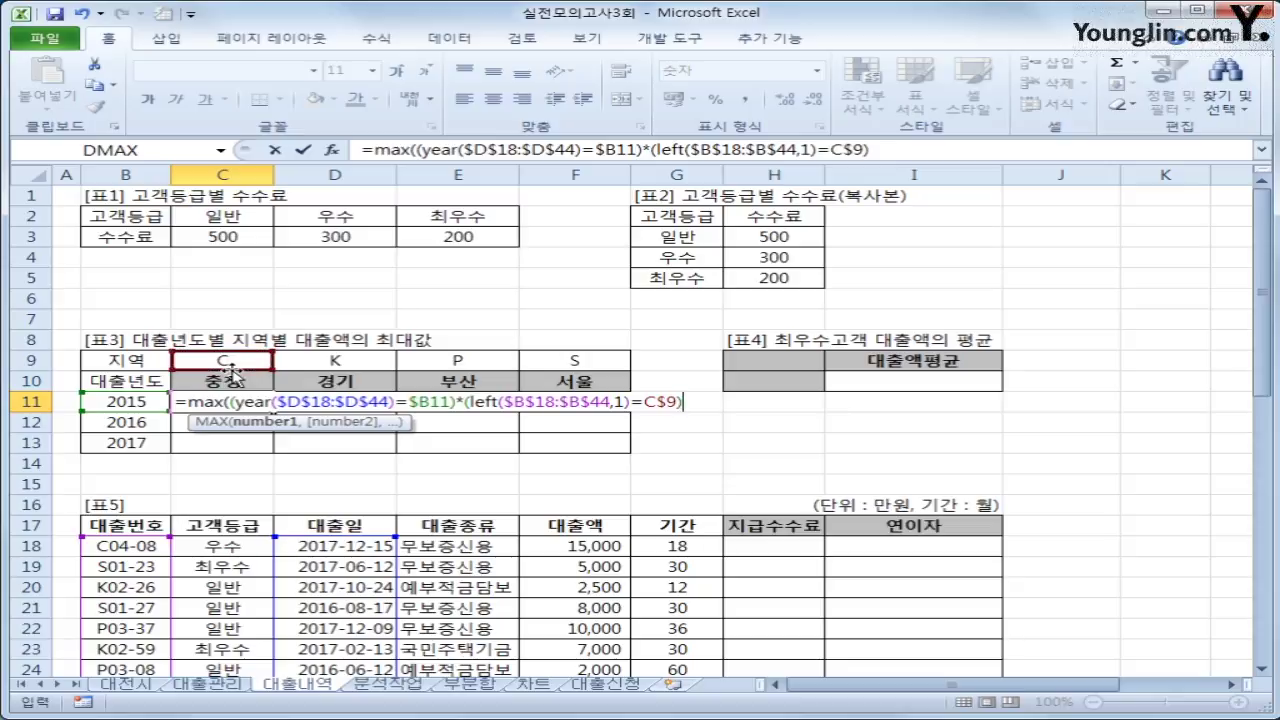
# Finish the MAX array formula by multiplying with the loan amounts $F$18:$F$44, and fill it across C11:F13 of 표3
pyautogui.write('*')
pyautogui.click(580, 545)
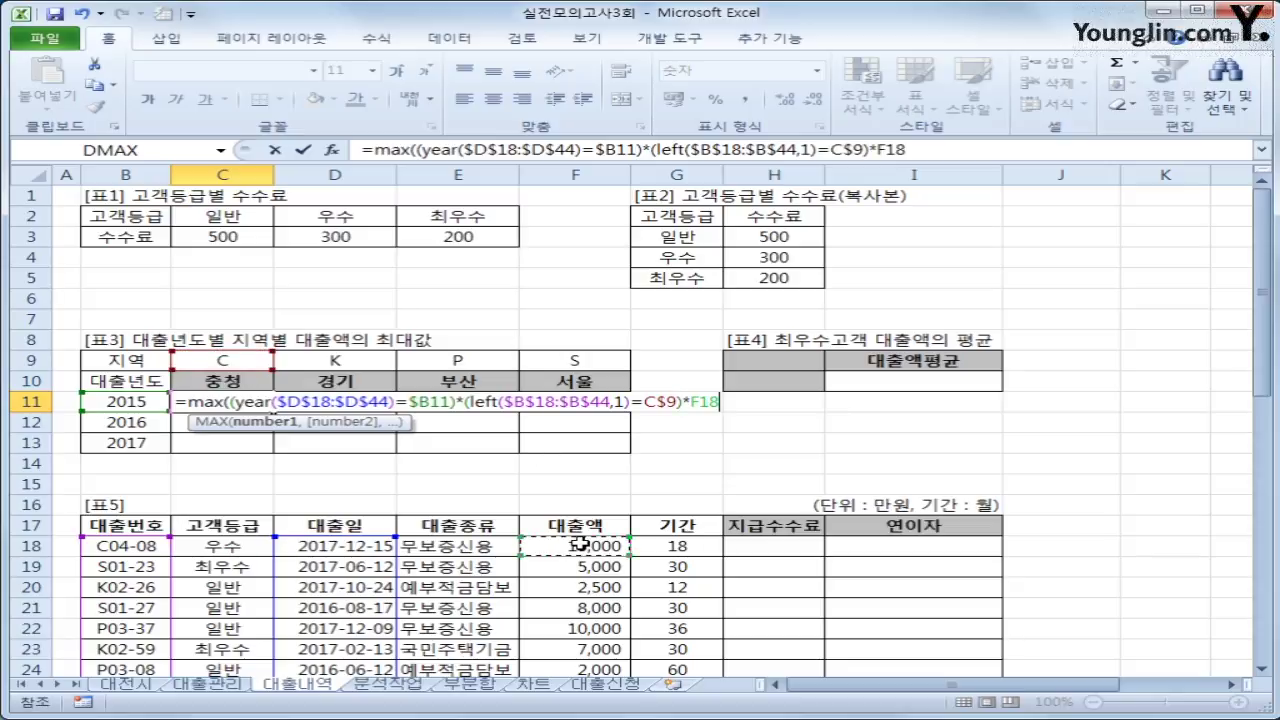
pyautogui.moveTo(580, 545); pyautogui.dragTo(600, 650)
pyautogui.press('F4')
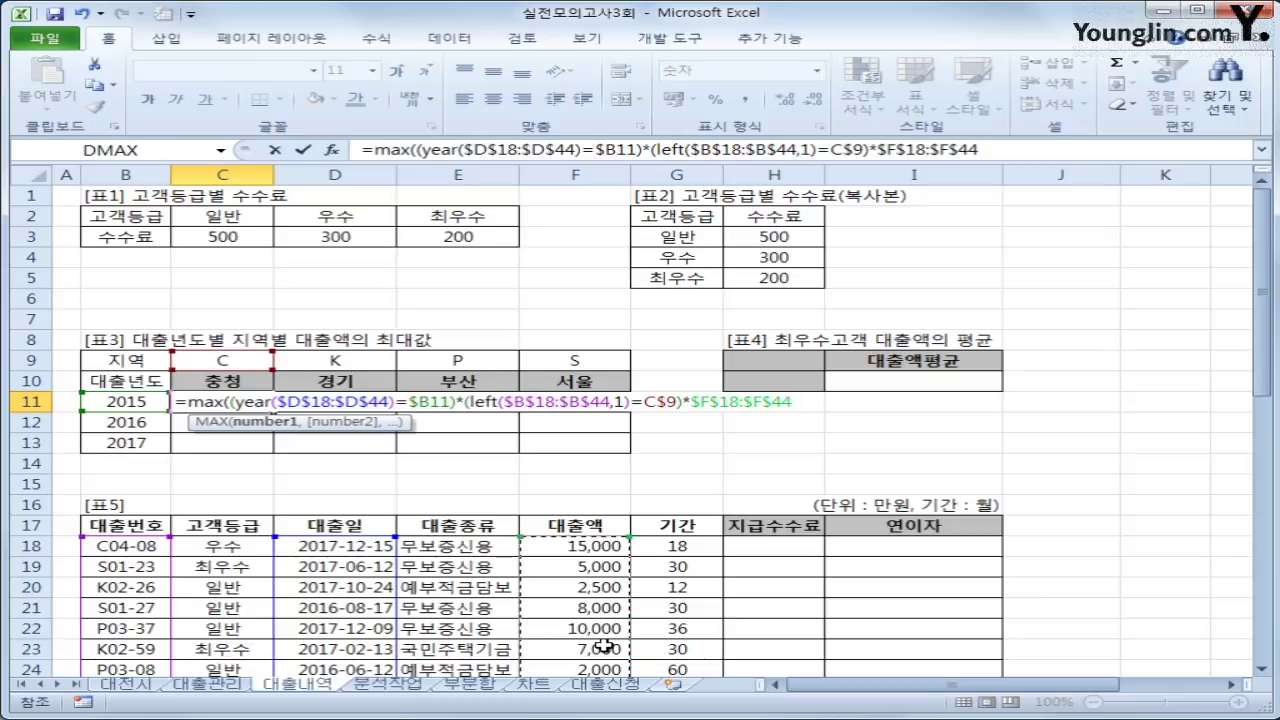
pyautogui.write(')')
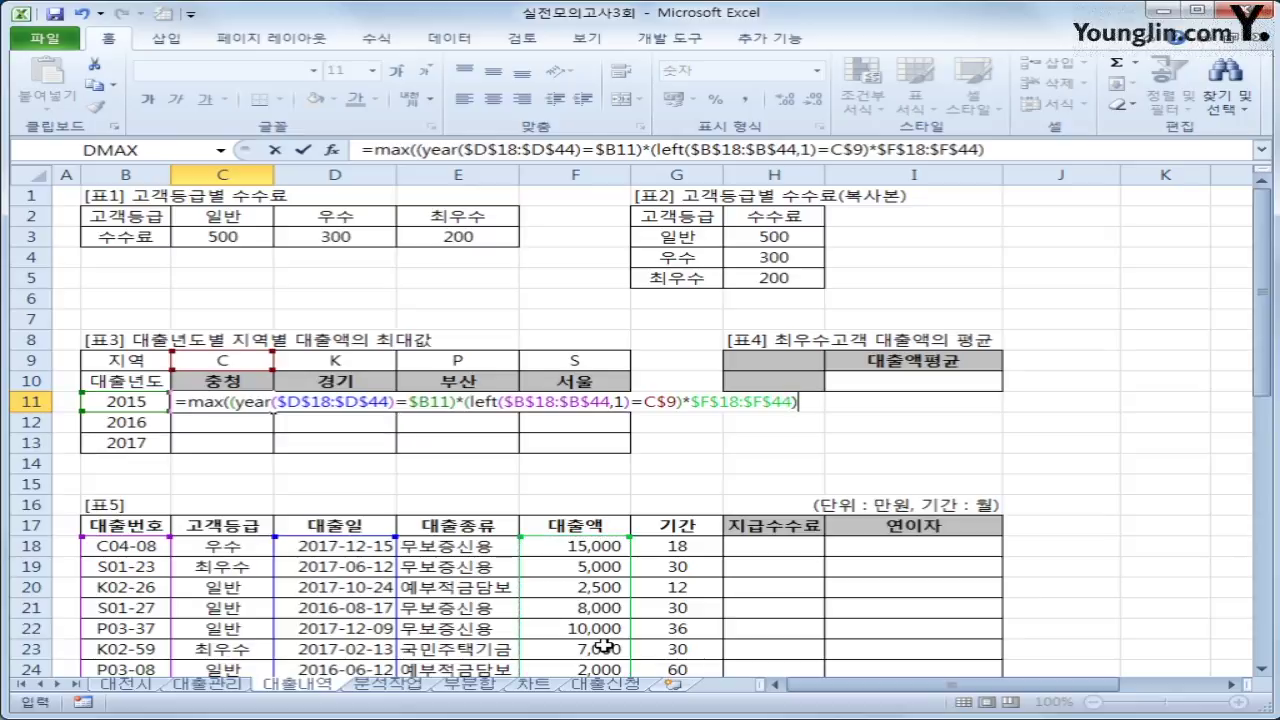
pyautogui.hotkey('ctrl', 'shift', 'Return')
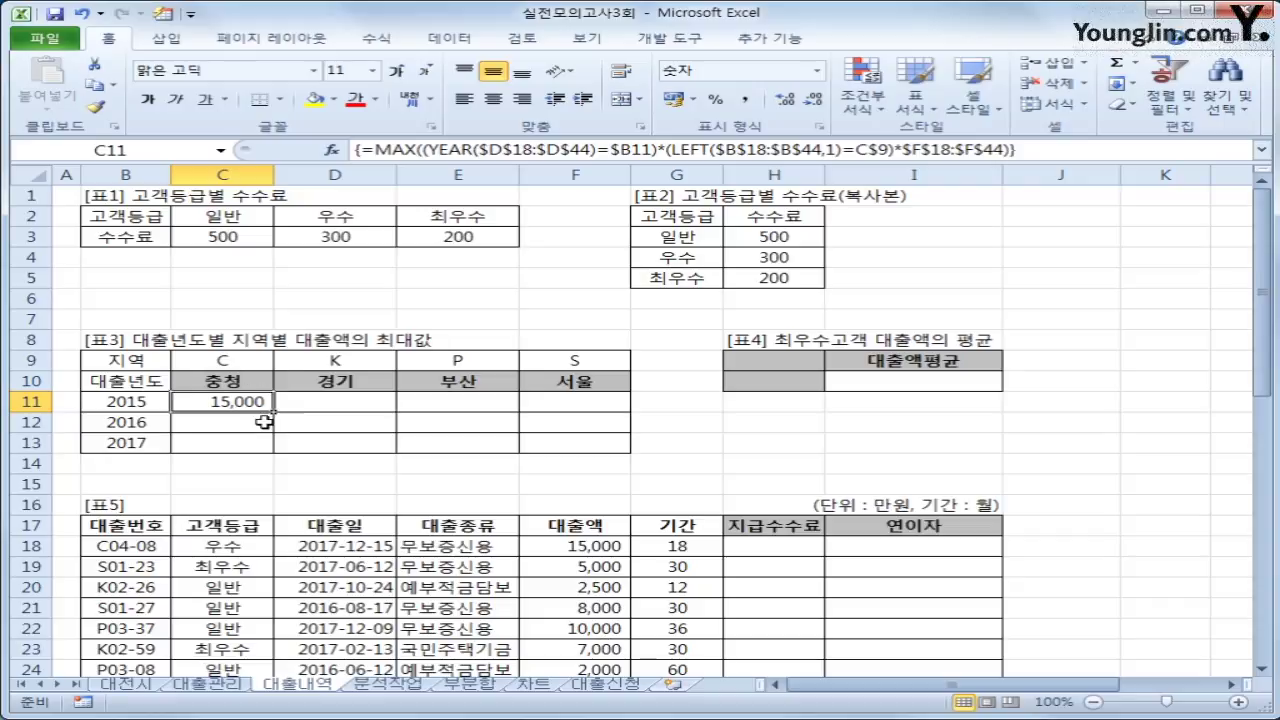
pyautogui.moveTo(273, 412); pyautogui.dragTo(603, 458)
pyautogui.click(226, 401)
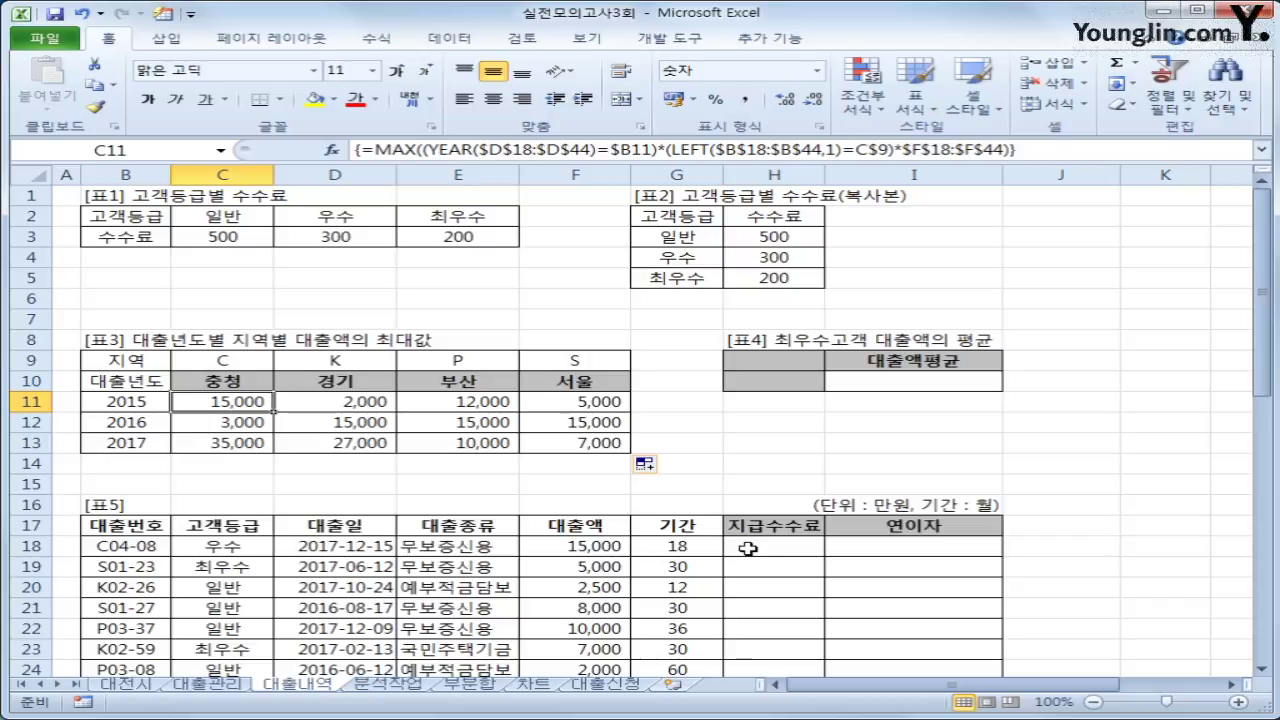
# Enter the criteria for 표4: the field name 고객등급 in H9 and the value 최우수 in H10
pyautogui.click(150, 550)
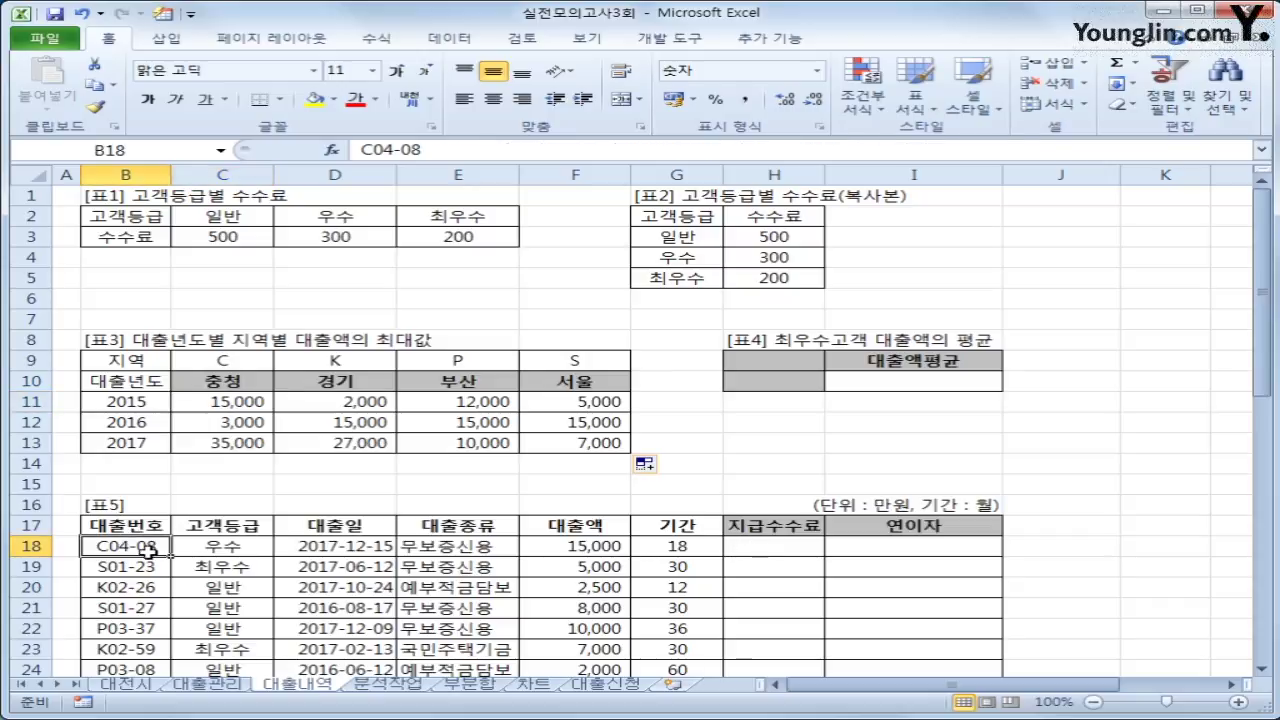
pyautogui.click(148, 525)
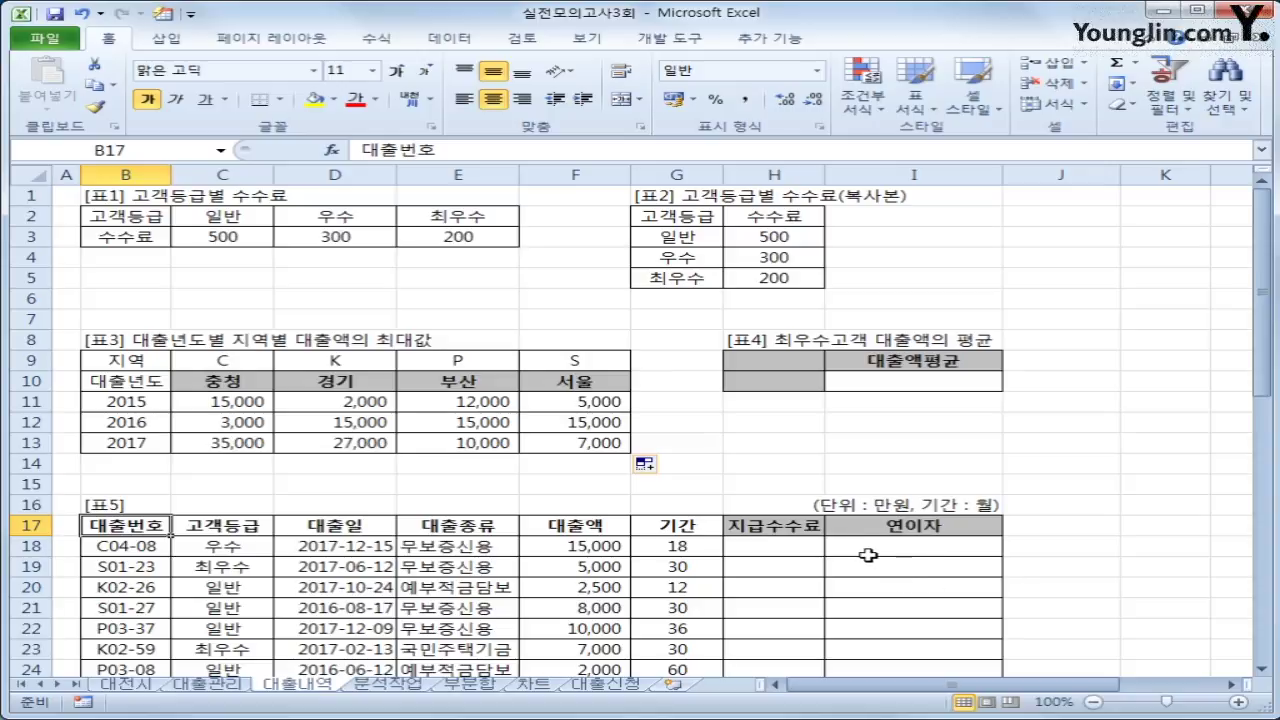
pyautogui.click(787, 366)
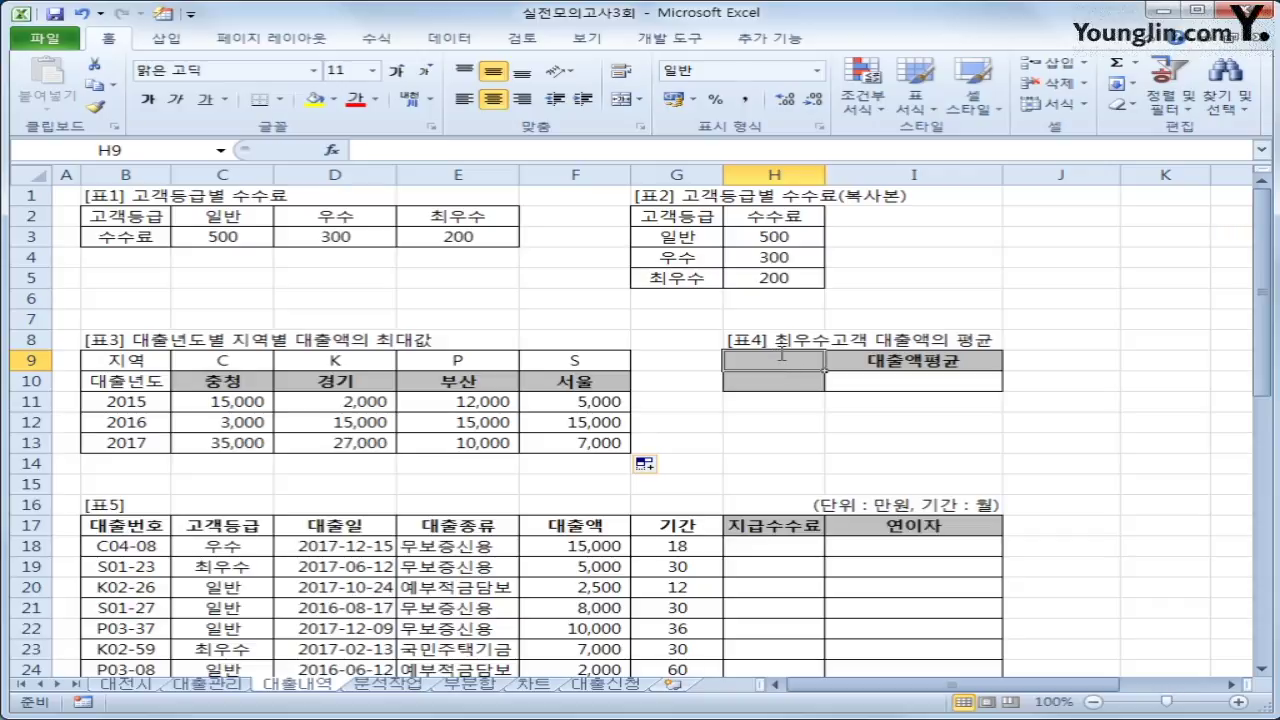
pyautogui.write('rhro')
pyautogui.press('BackSpace')
pyautogui.press('BackSpace')
pyautogui.press('BackSpace')
pyautogui.press('BackSpace')
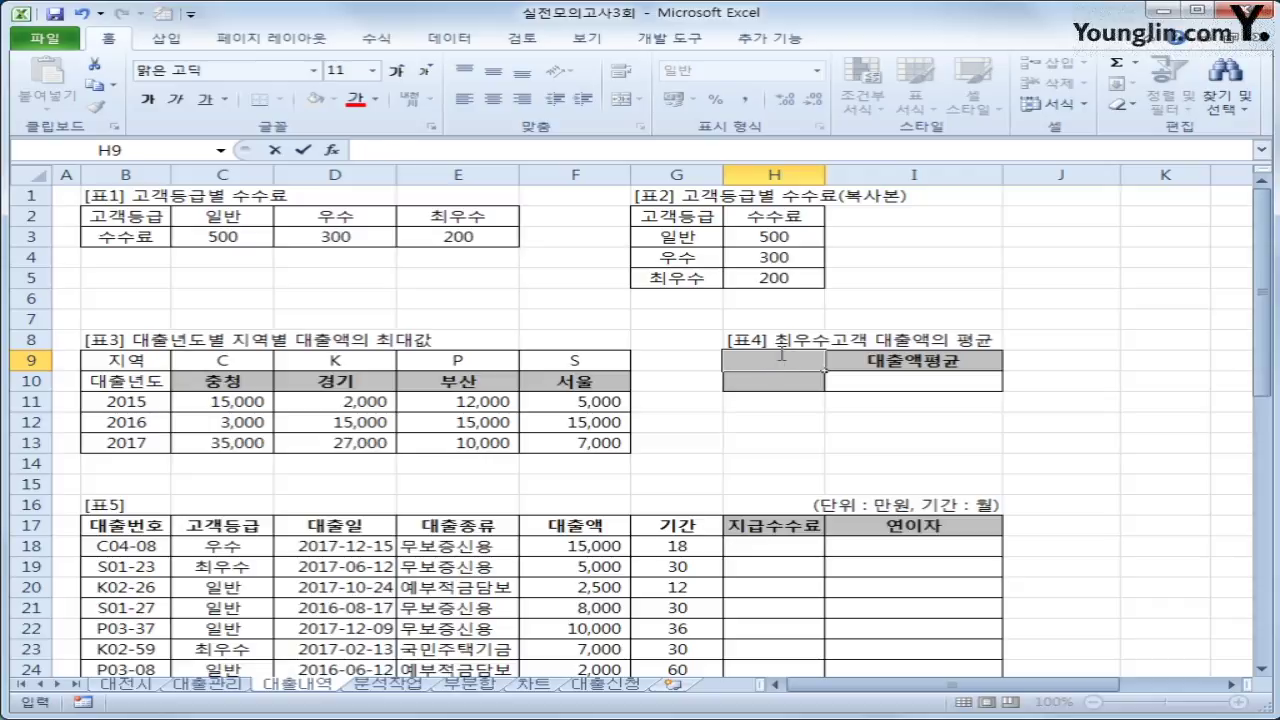
pyautogui.write('고객등그ㅂ')
pyautogui.press('Return')
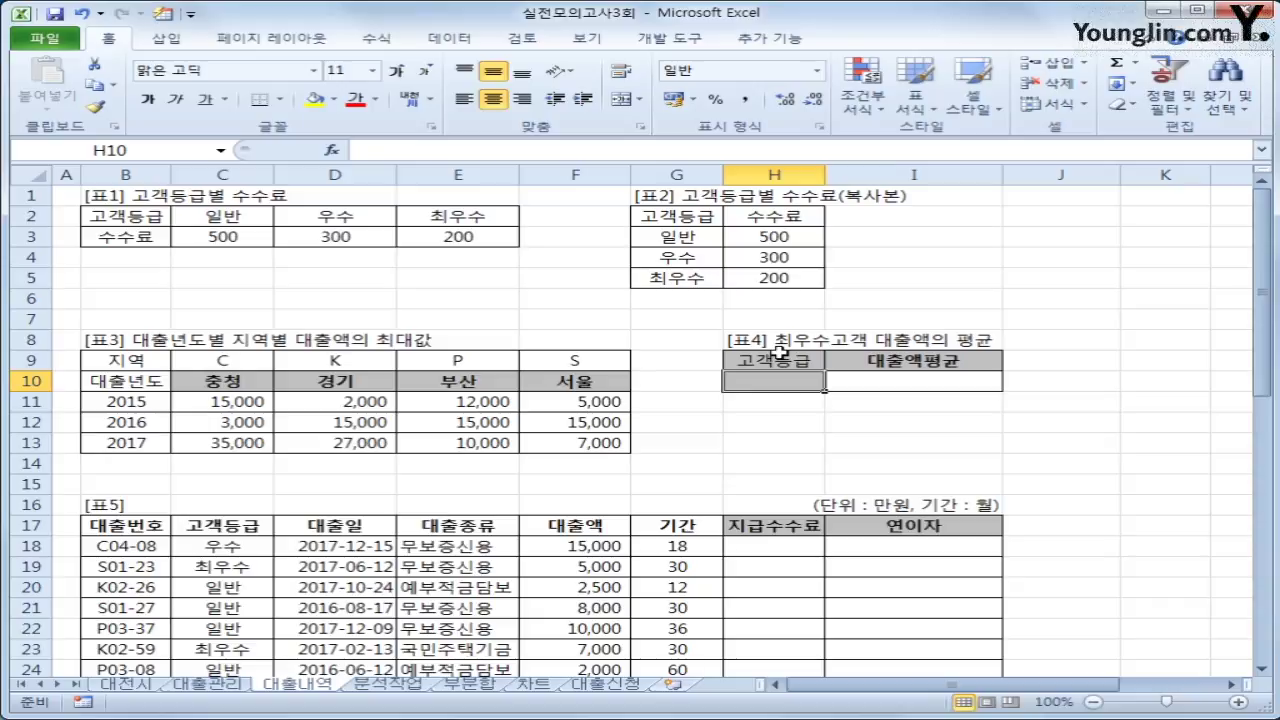
pyautogui.write('최우수')
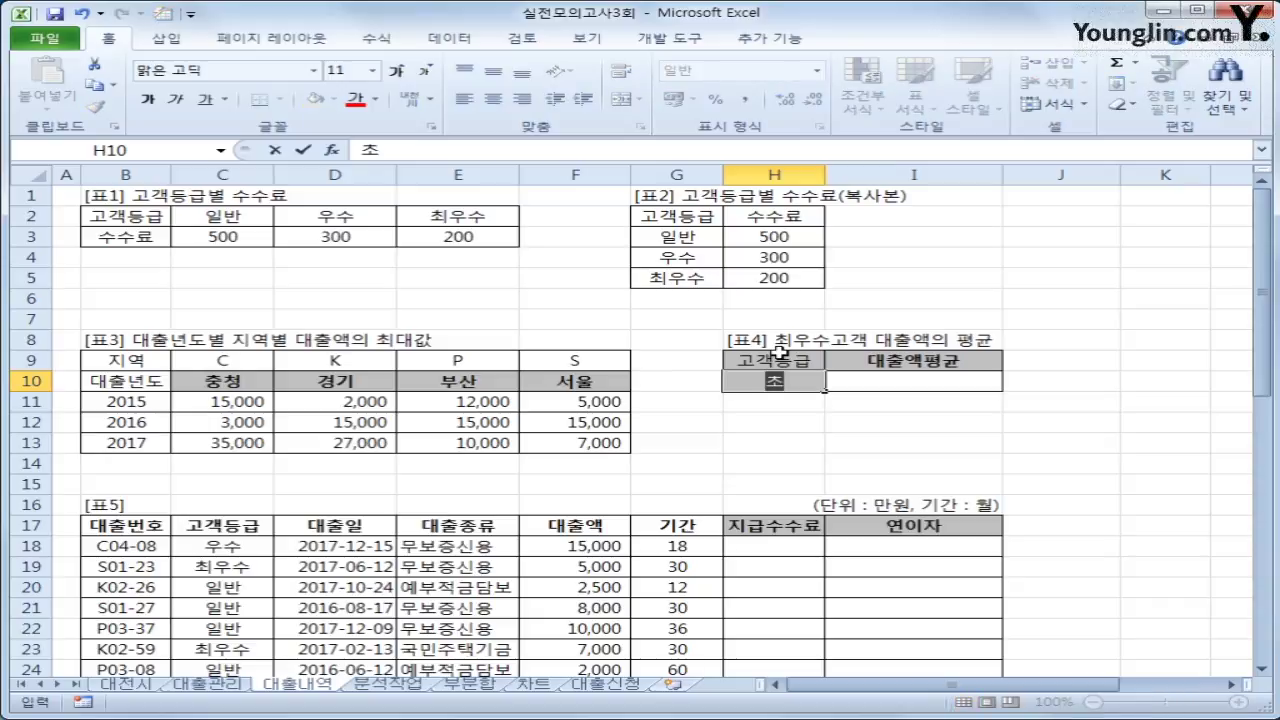
pyautogui.press('Return')
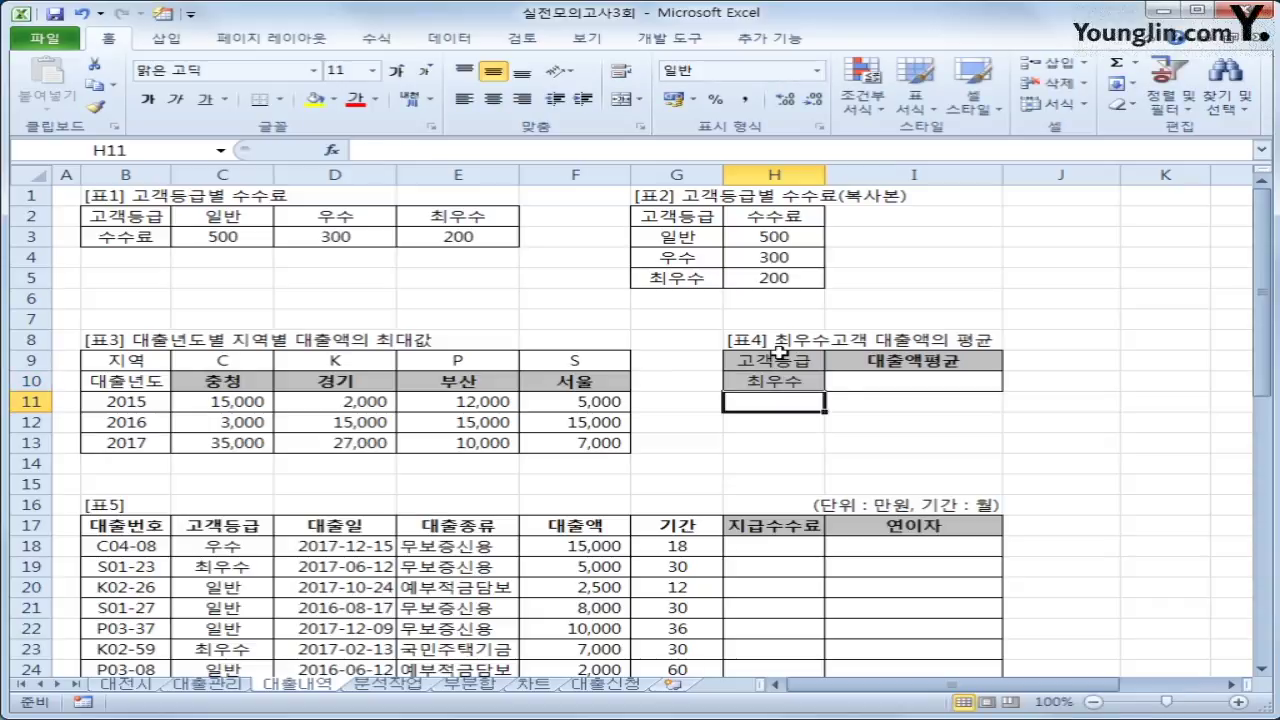
# Insert a DAVERAGE function in I10 of 표4, with the 표5 range B17:I44 as its database
pyautogui.click(876, 376)
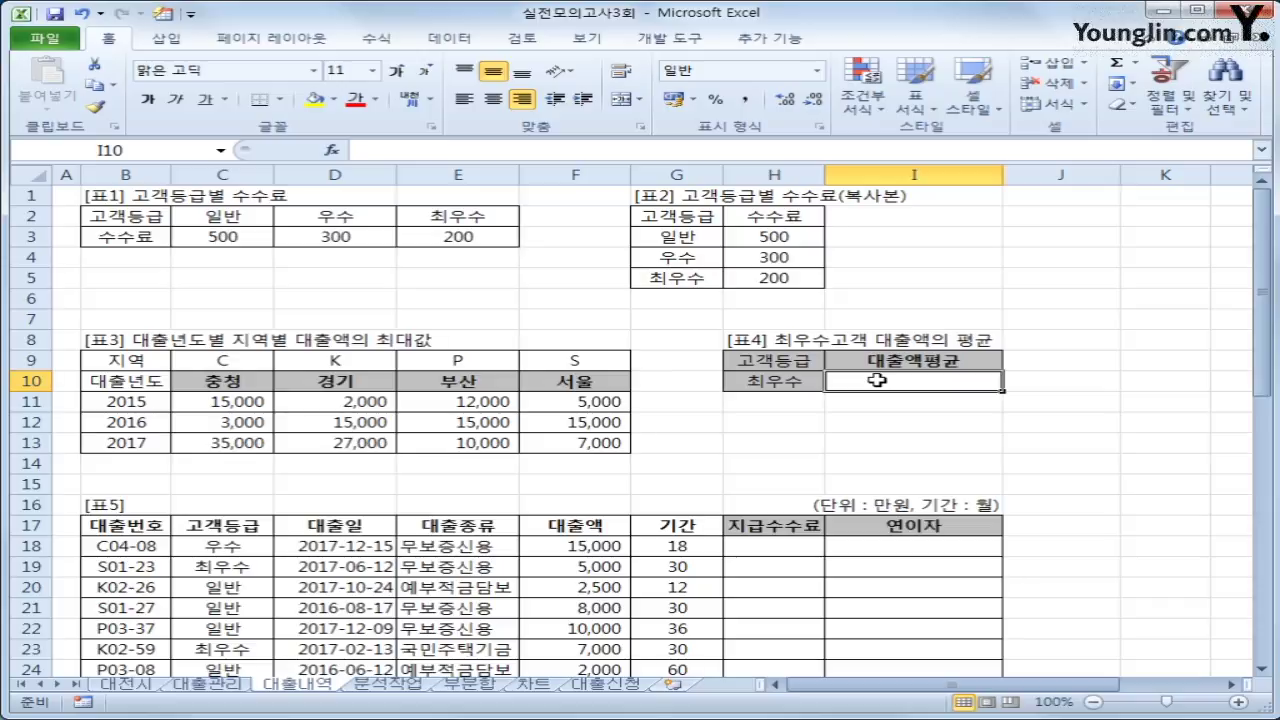
pyautogui.click(331, 150)
pyautogui.click(688, 352)
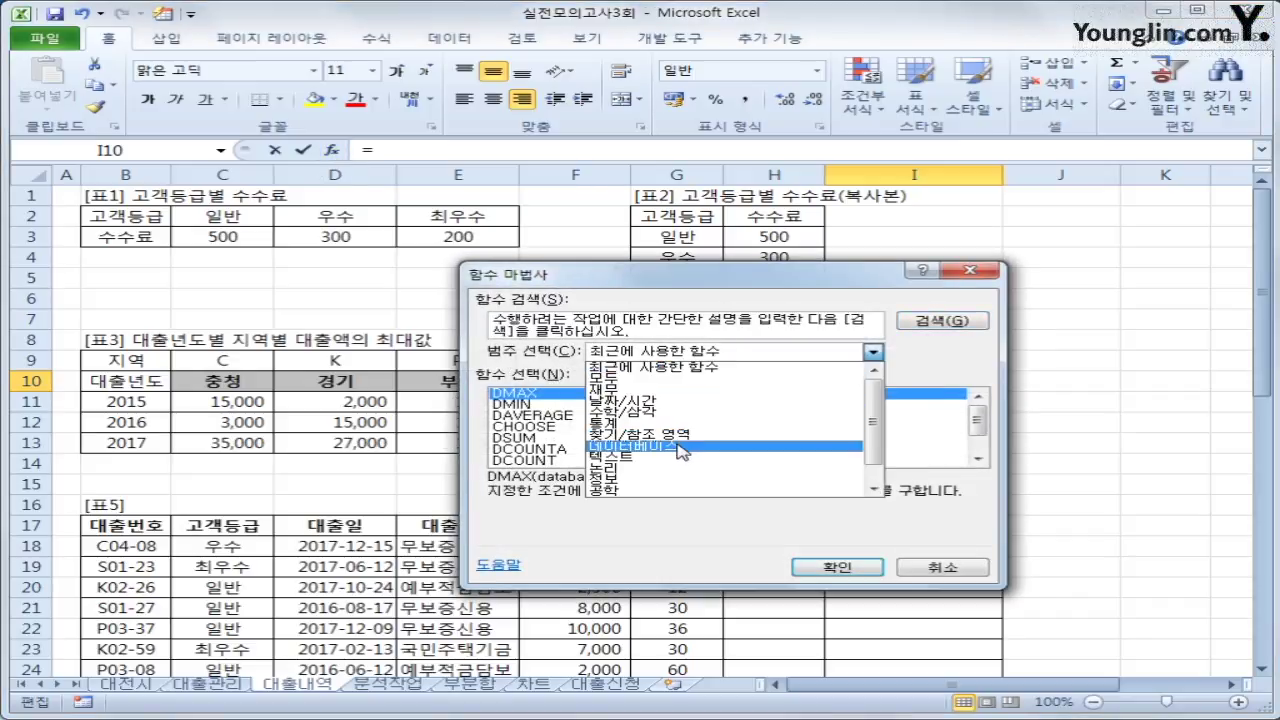
pyautogui.click(679, 447)
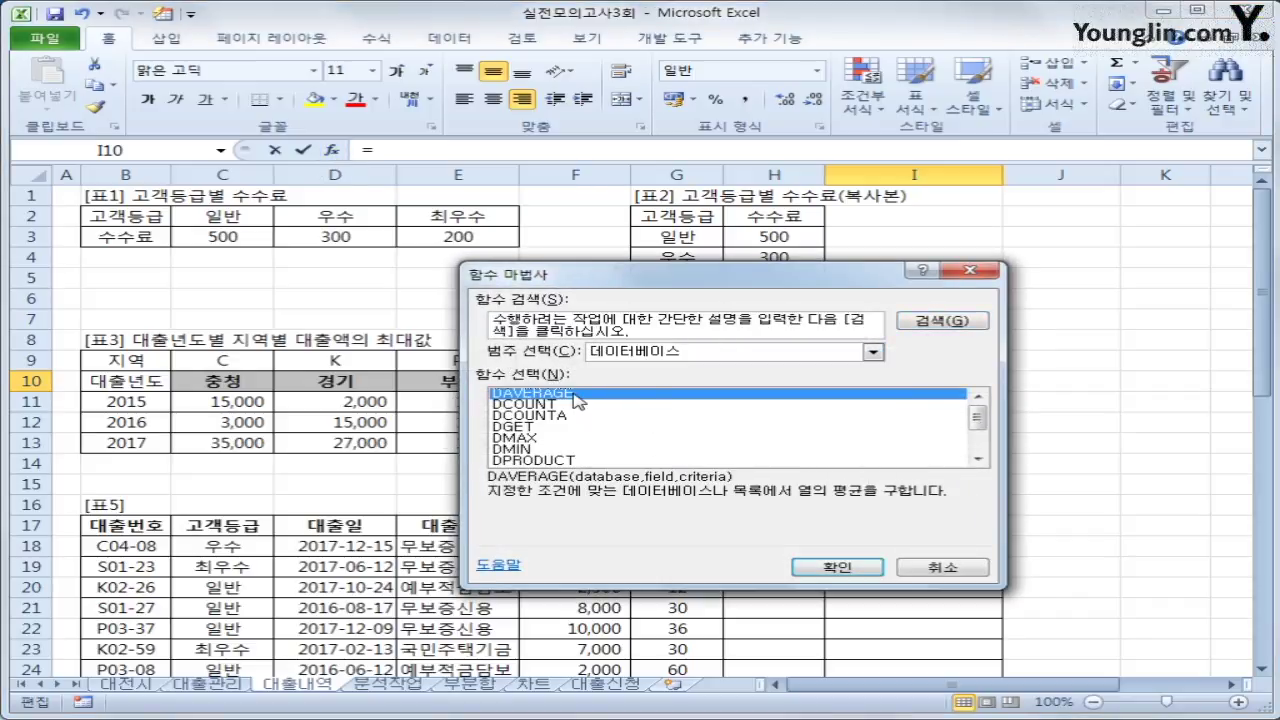
pyautogui.click(838, 566)
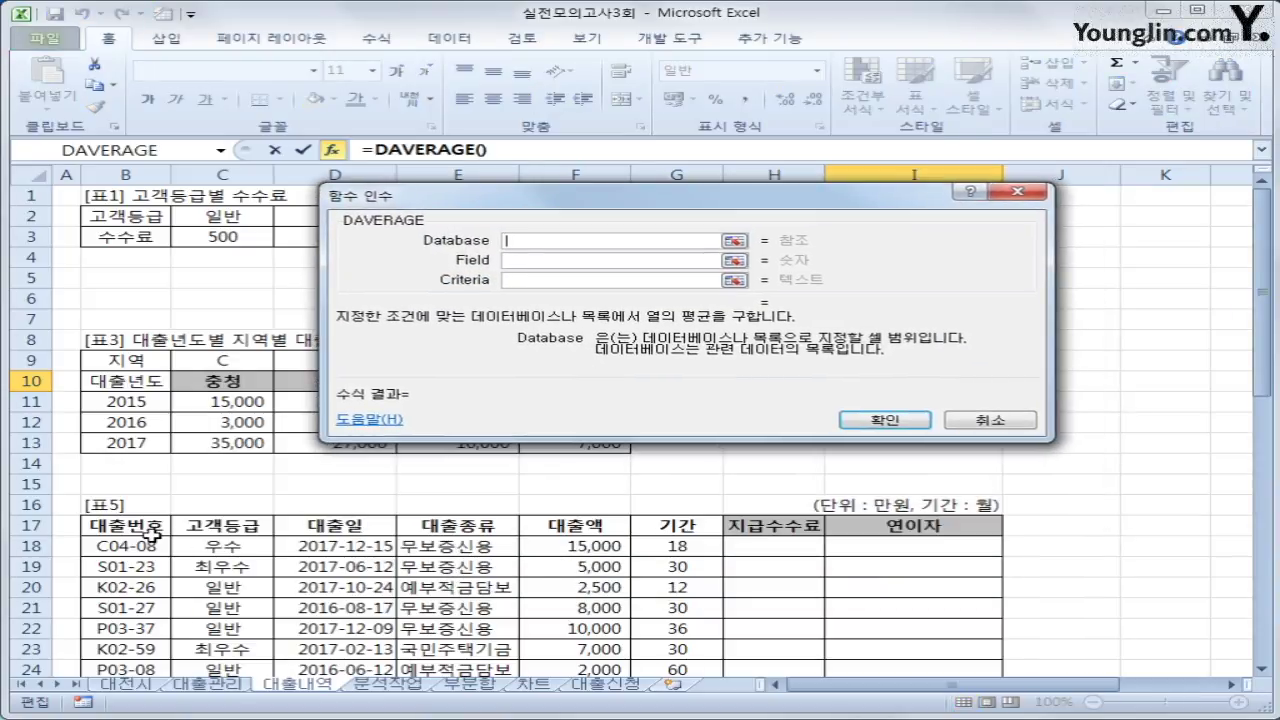
pyautogui.moveTo(125, 525); pyautogui.dragTo(897, 626)
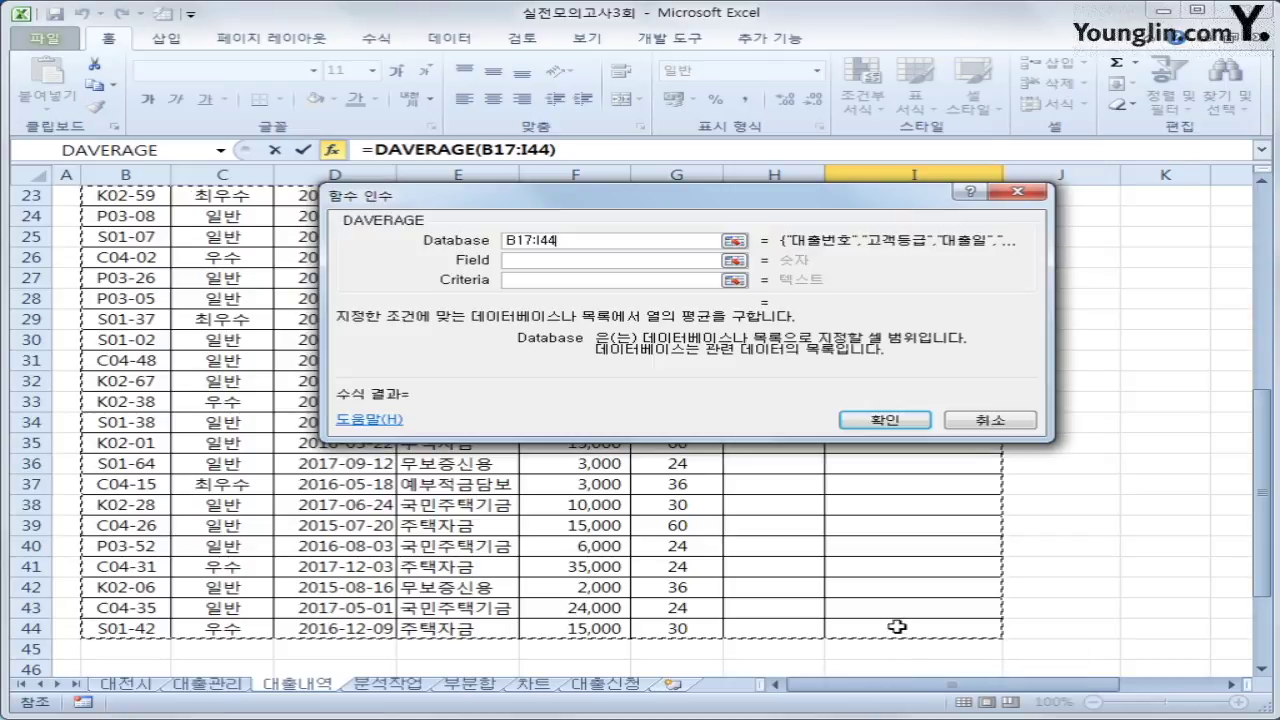
# Complete the DAVERAGE arguments with the 대출액 header F17 as the field and H9:H10 as the criteria
pyautogui.click(576, 262)
pyautogui.scroll(2, 974, 485)
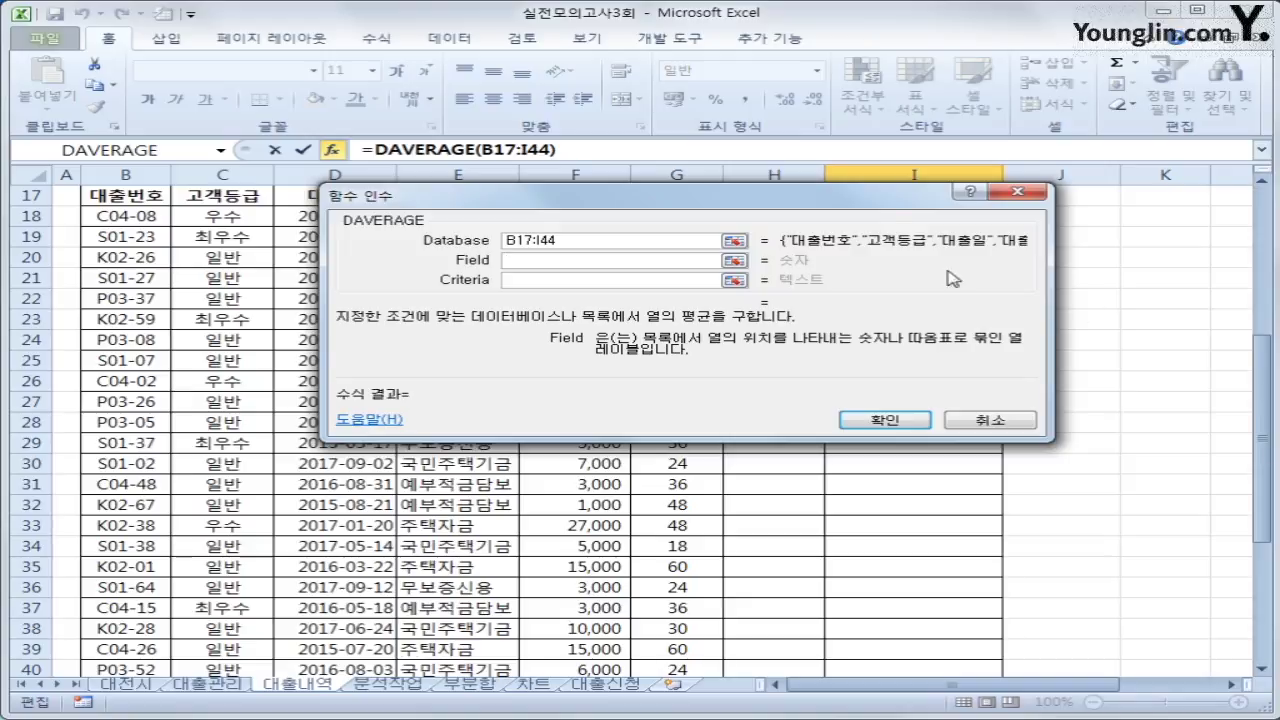
pyautogui.moveTo(894, 212); pyautogui.dragTo(918, 355)
pyautogui.scroll(3, 918, 355)
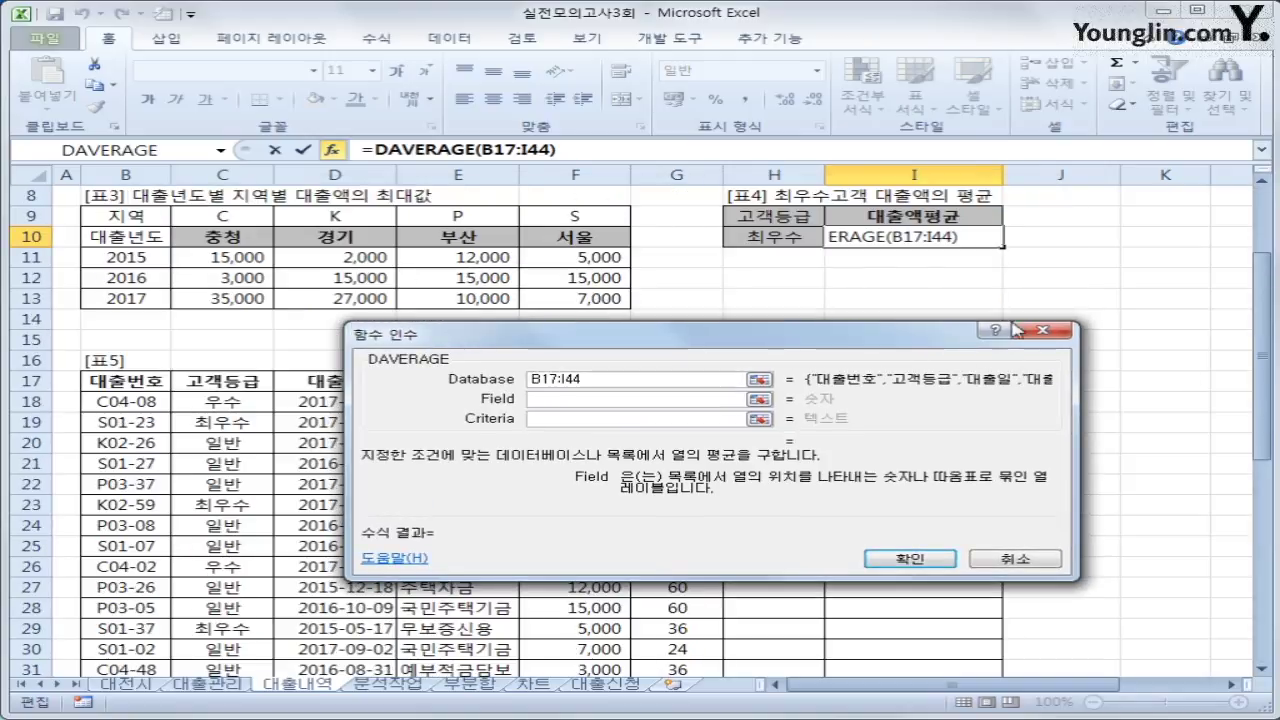
pyautogui.moveTo(700, 338); pyautogui.dragTo(749, 429)
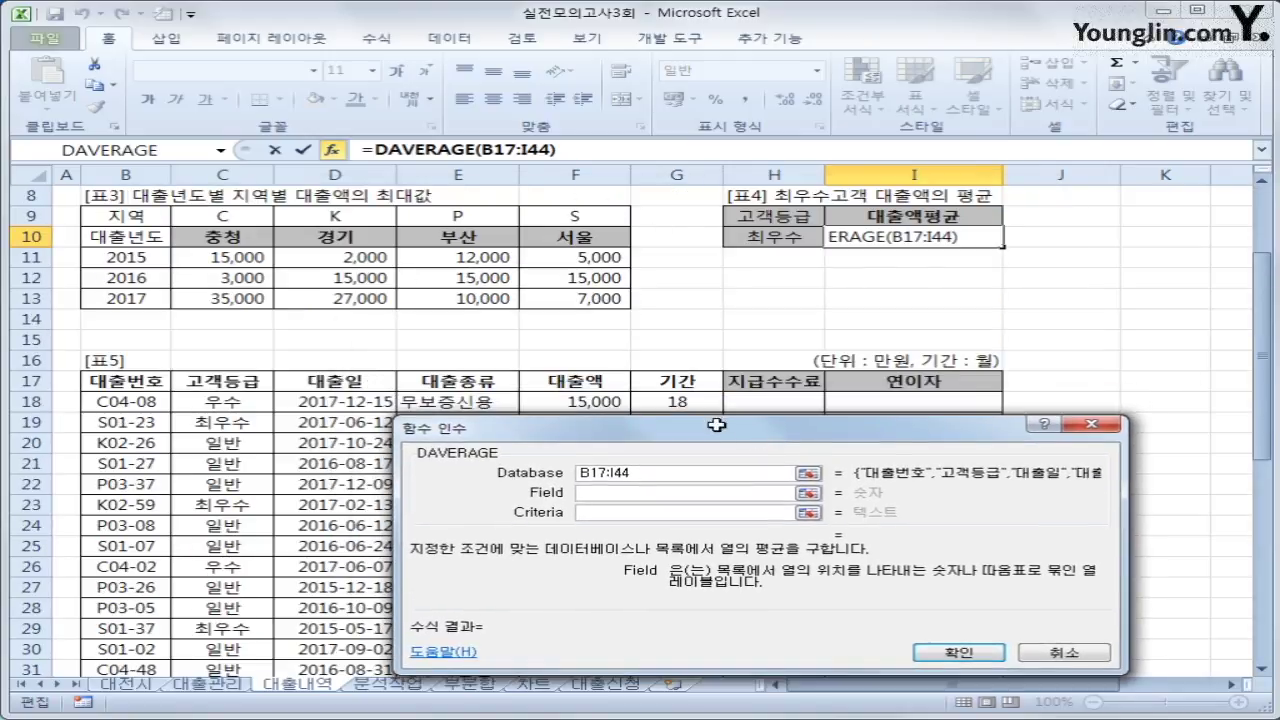
pyautogui.click(594, 381)
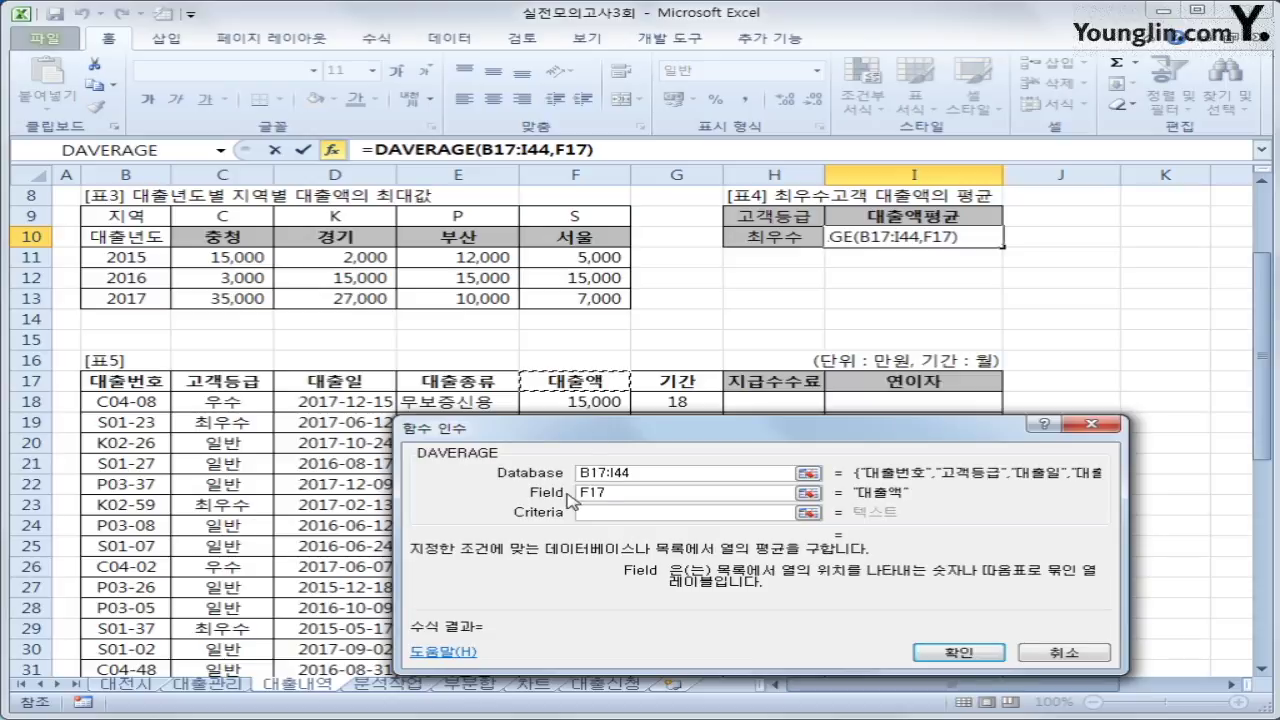
pyautogui.click(606, 511)
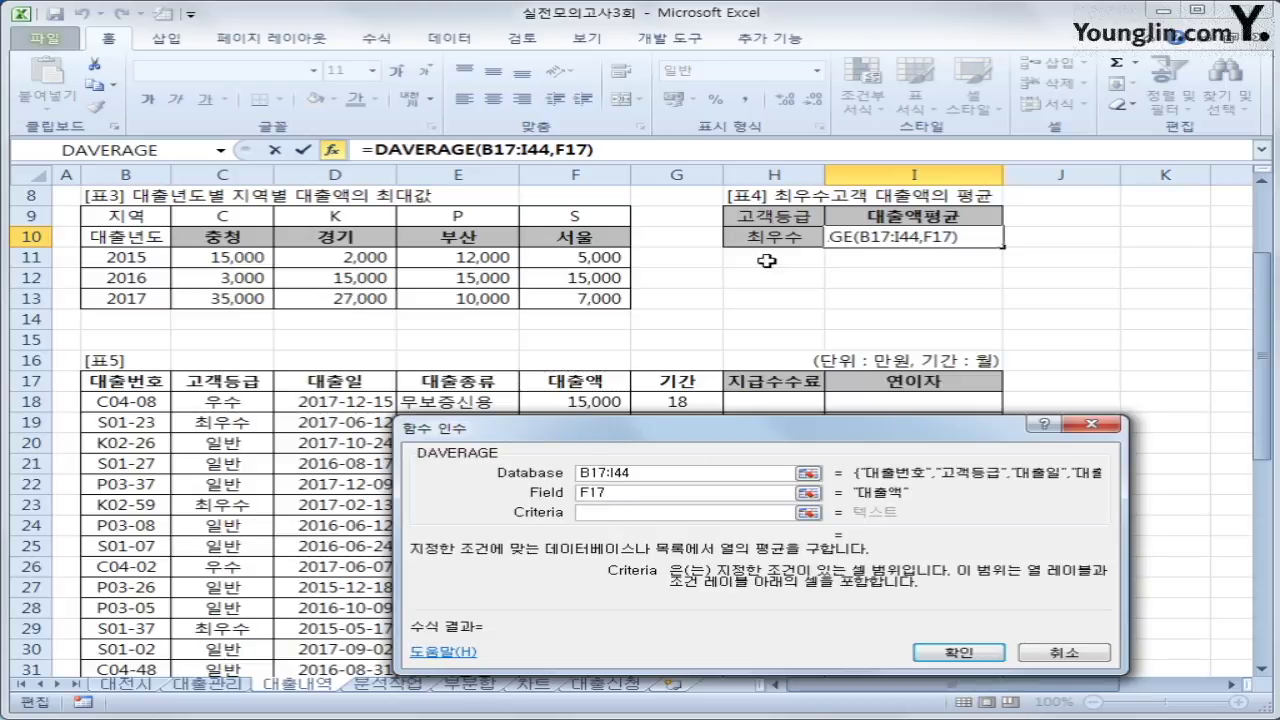
pyautogui.moveTo(772, 215); pyautogui.dragTo(766, 240)
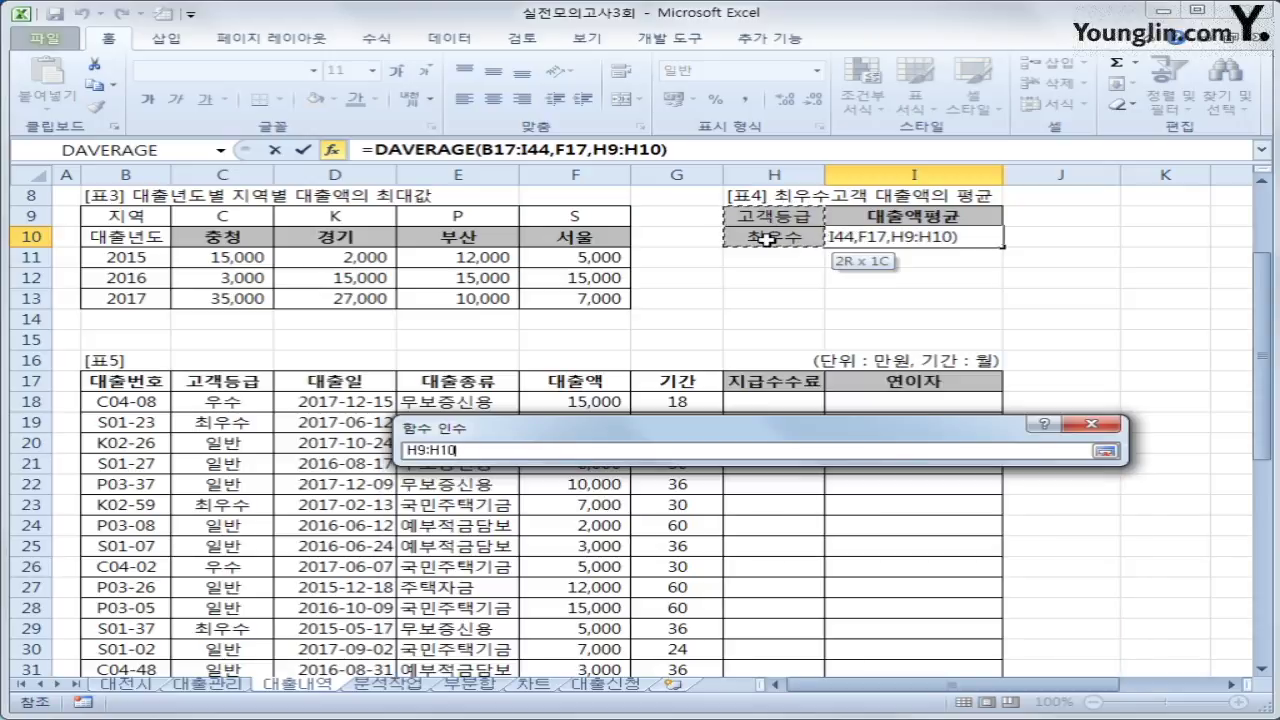
pyautogui.click(930, 650)
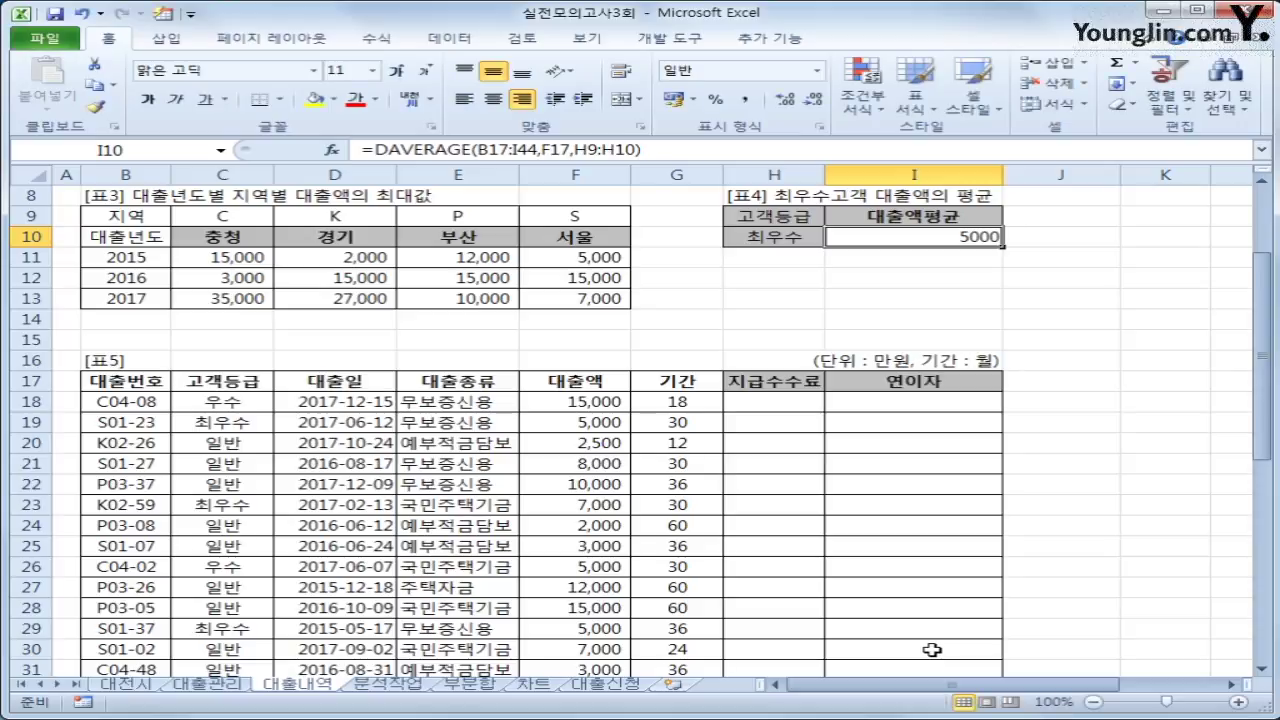
# Wrap the DAVERAGE formula in I10 in a TEXT function and begin its format argument
pyautogui.click(373, 150)
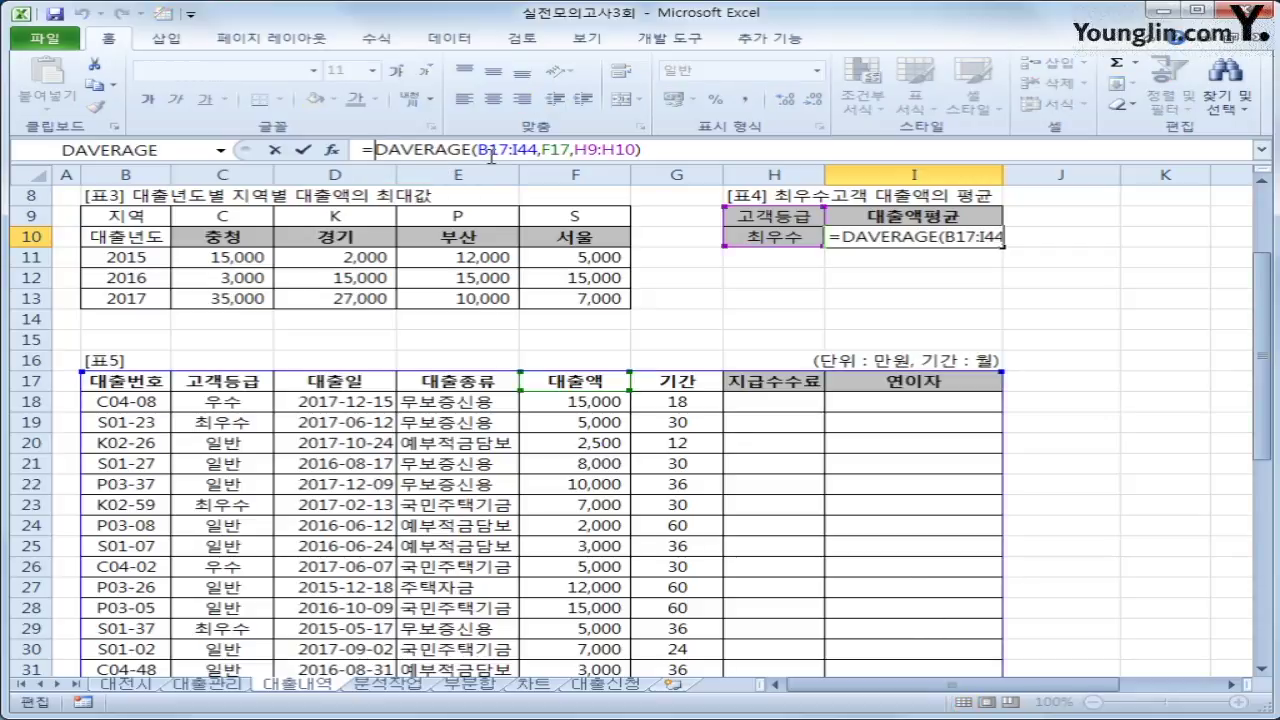
pyautogui.write('ㅅ')
pyautogui.press('BackSpace')
pyautogui.write('text(')
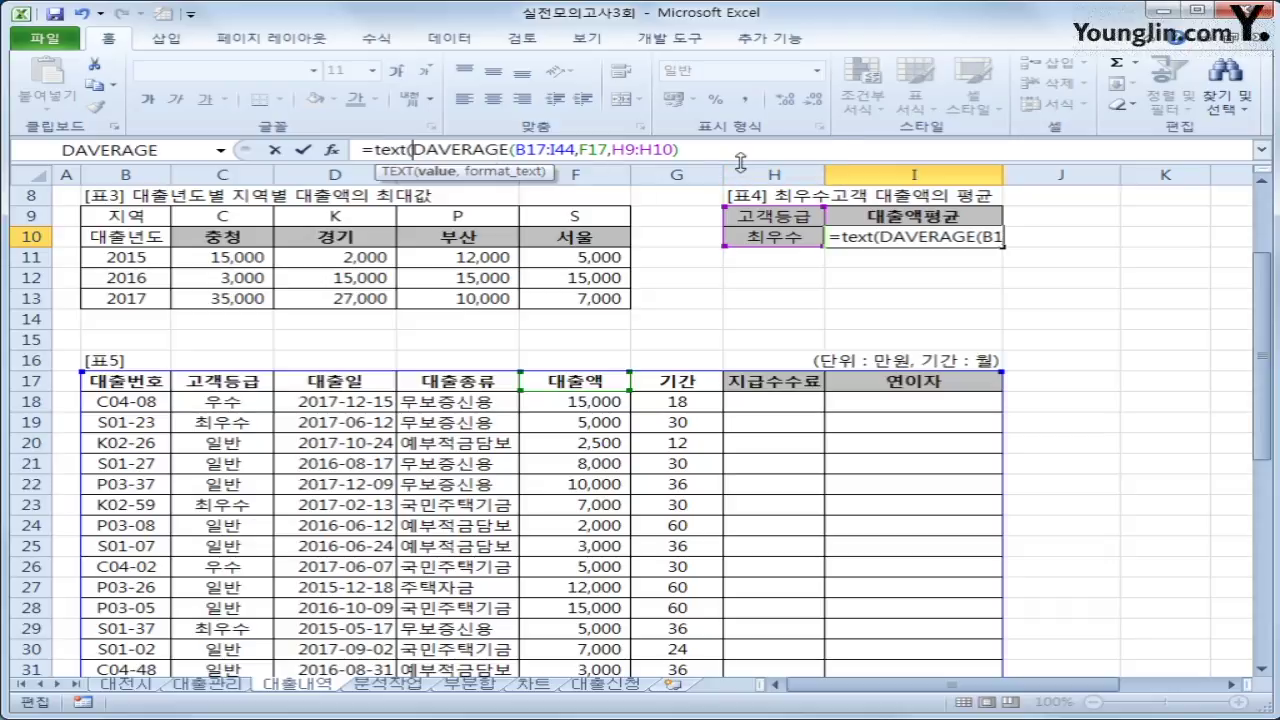
pyautogui.click(745, 150)
pyautogui.write(',"')
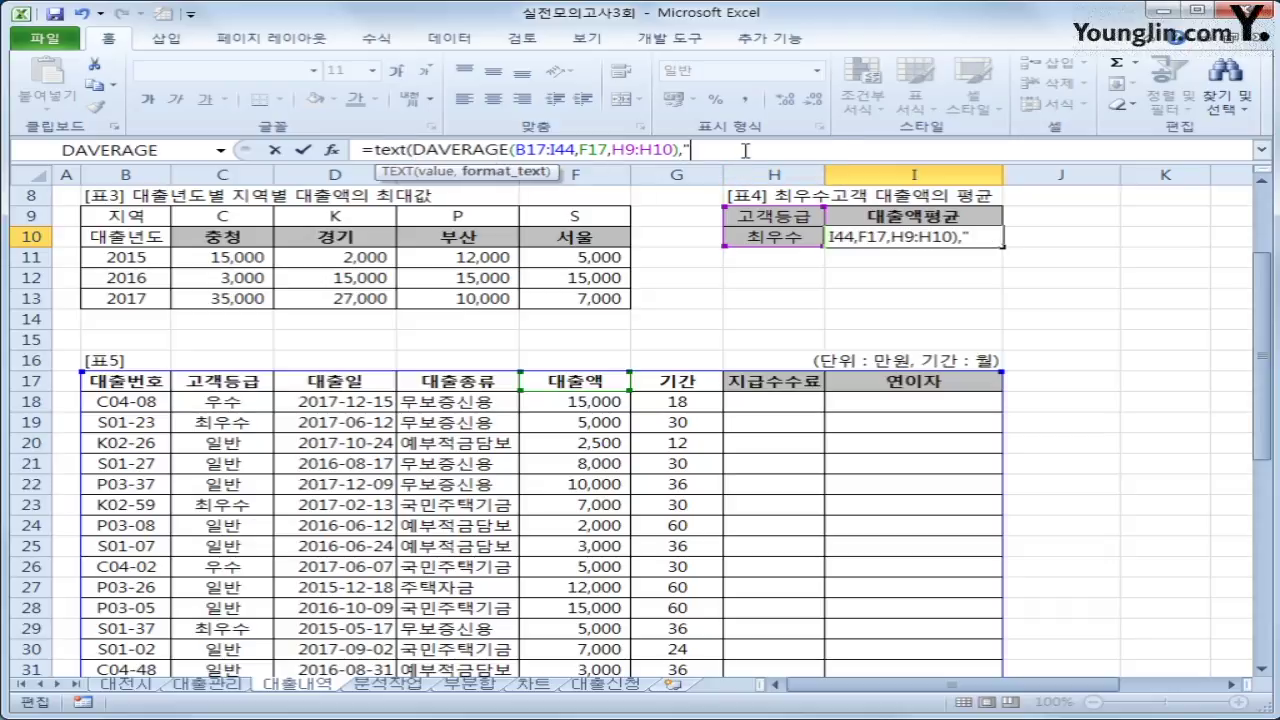
# Set the TEXT format to "#,##0만원" and complete the average formula in I10
pyautogui.write('#,###')
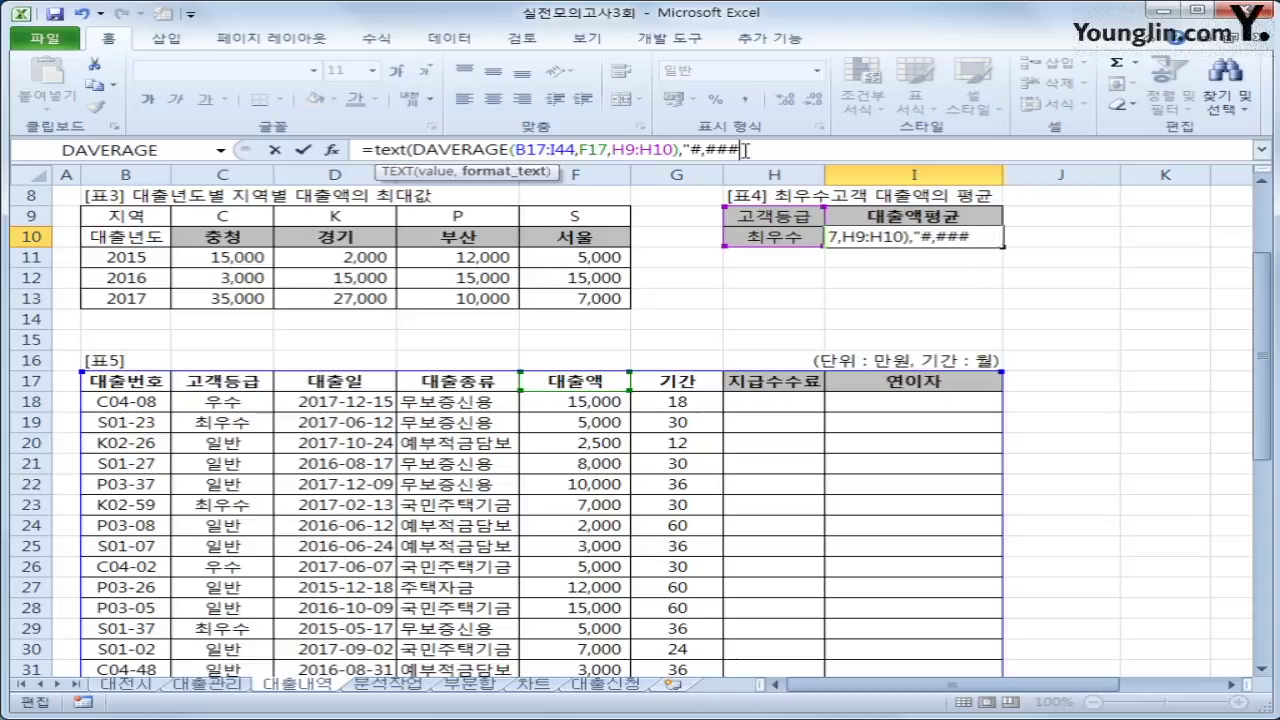
pyautogui.write('#')
pyautogui.press('BackSpace')
pyautogui.press('BackSpace')
pyautogui.write('0')
pyautogui.write('&aksd')
pyautogui.press('BackSpace')
pyautogui.press('BackSpace')
pyautogui.press('BackSpace')
pyautogui.press('BackSpace')
pyautogui.press('BackSpace')
pyautogui.write('만원"')
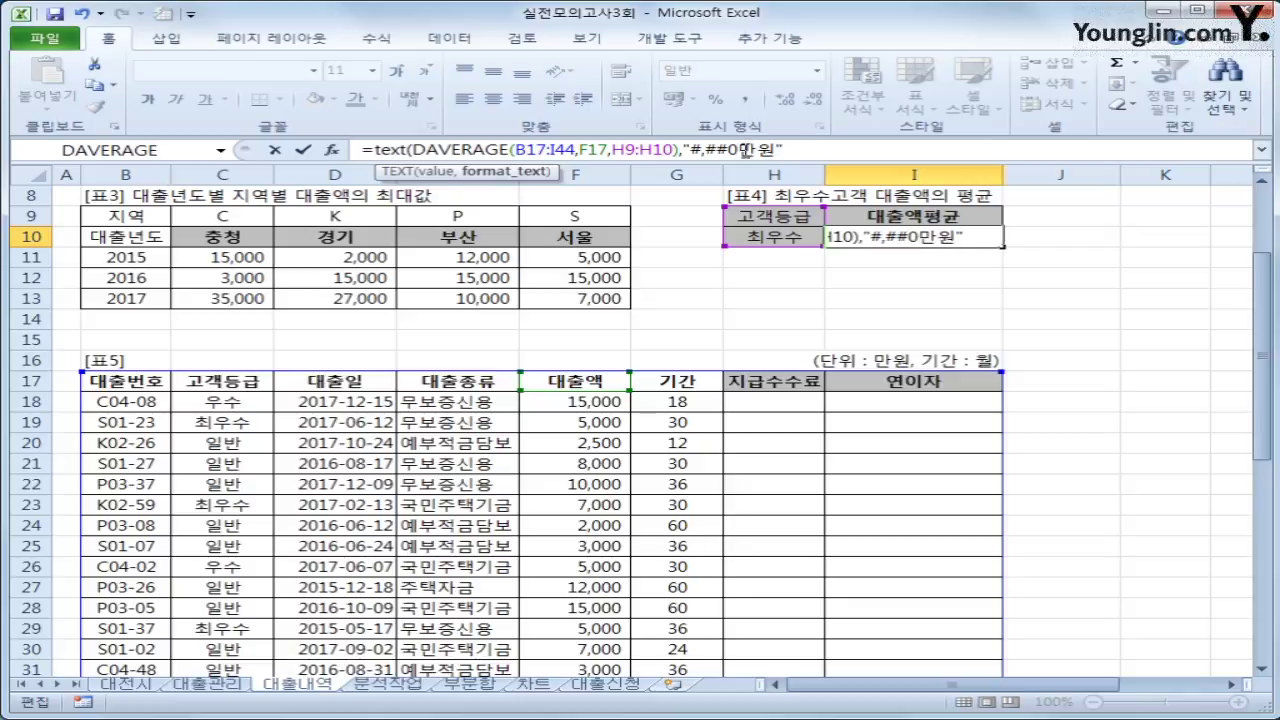
pyautogui.write(')')
pyautogui.press('Return')
pyautogui.press('Up')
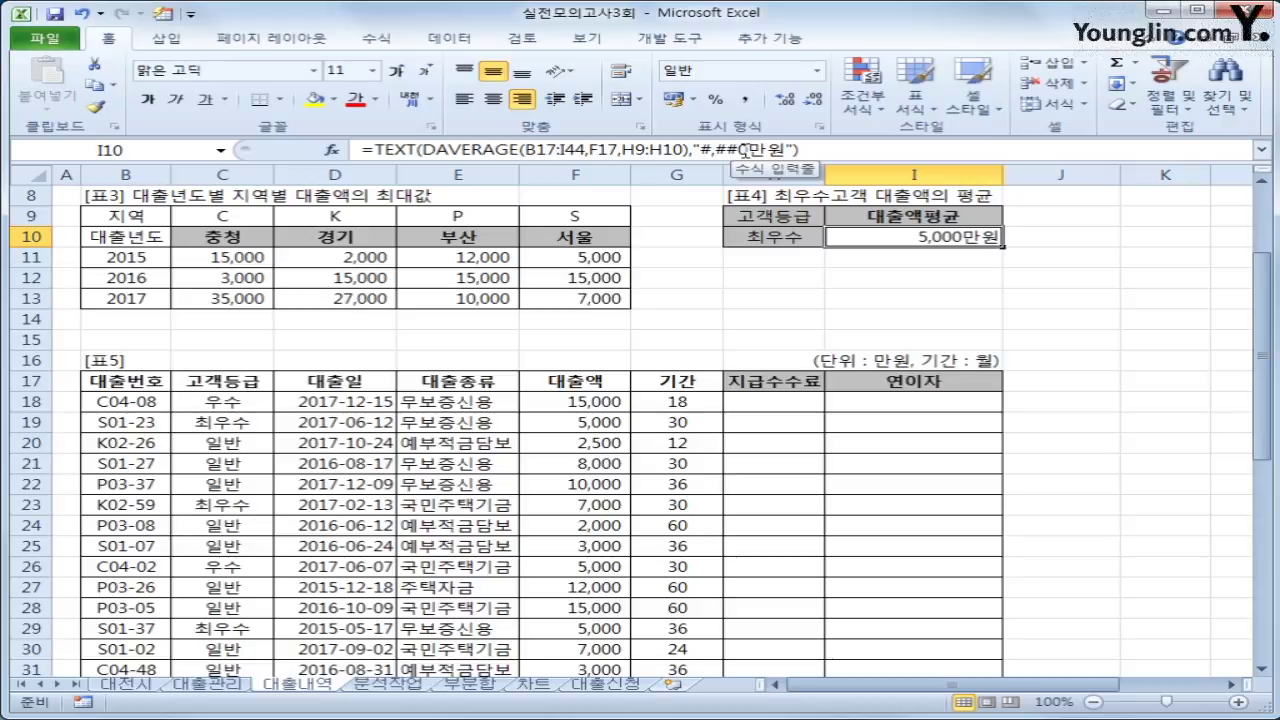
pyautogui.click(793, 405)
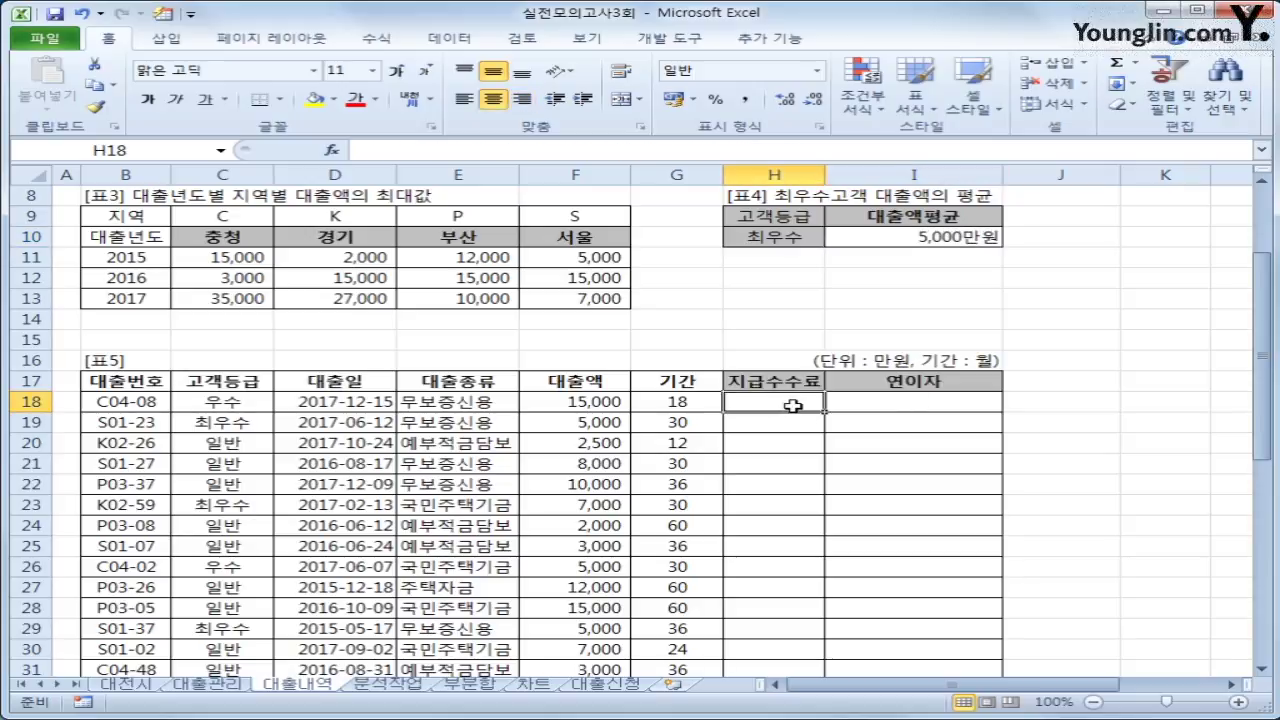
pyautogui.scroll(-9, 814, 494)
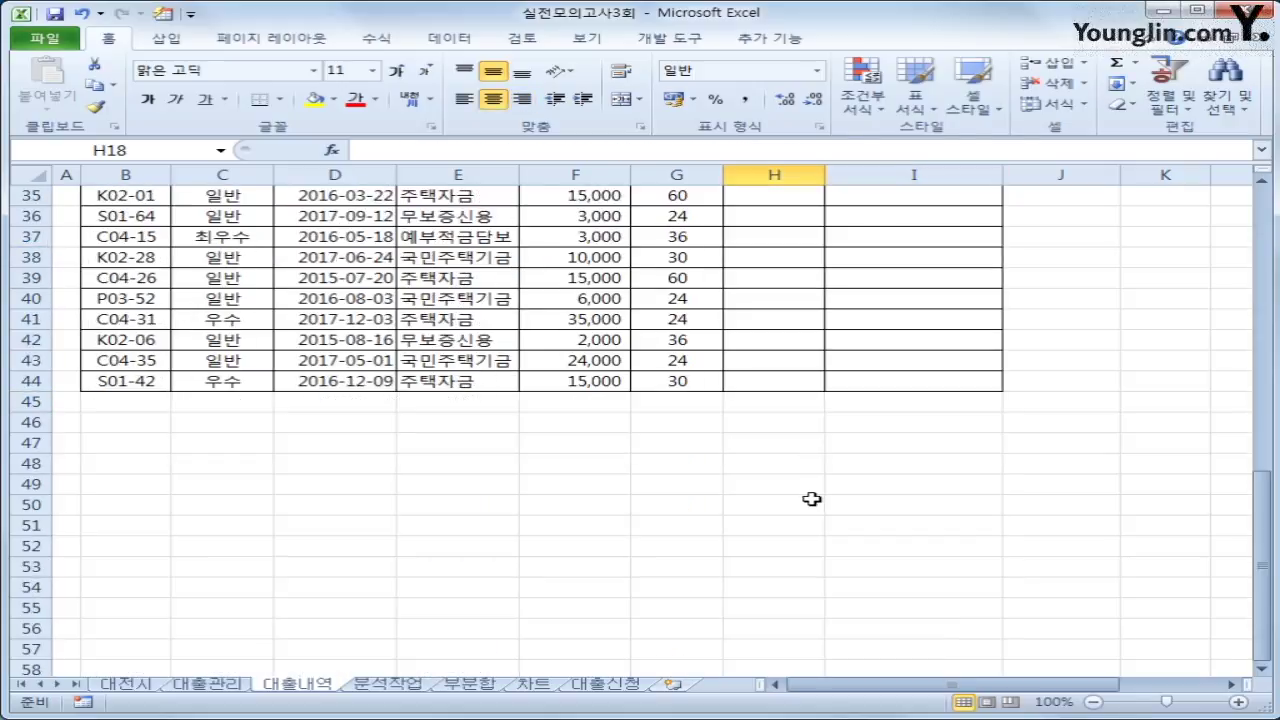
pyautogui.scroll(7, 814, 494)
pyautogui.scroll(5, 752, 487)
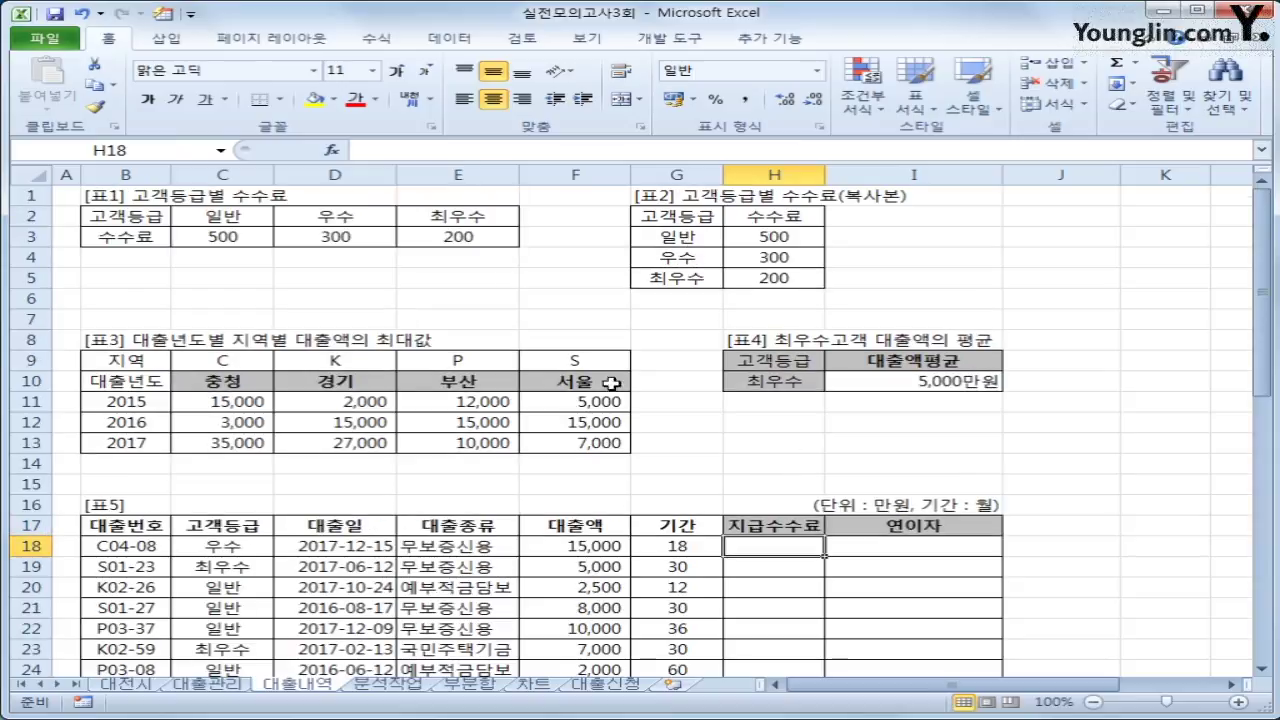
pyautogui.moveTo(285, 234); pyautogui.dragTo(432, 238)
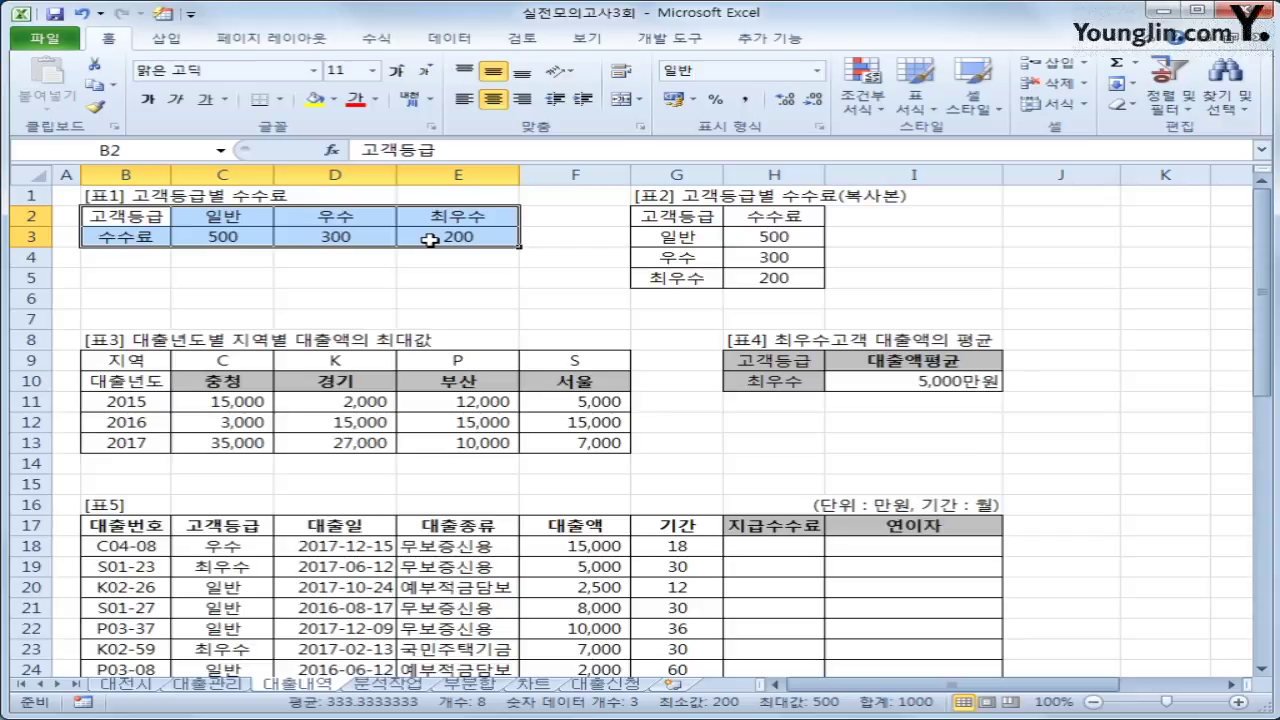
# Start an HLOOKUP in H18 that looks up the customer grade C18 in the absolute fee table range $B$2:$E$3
pyautogui.click(776, 552)
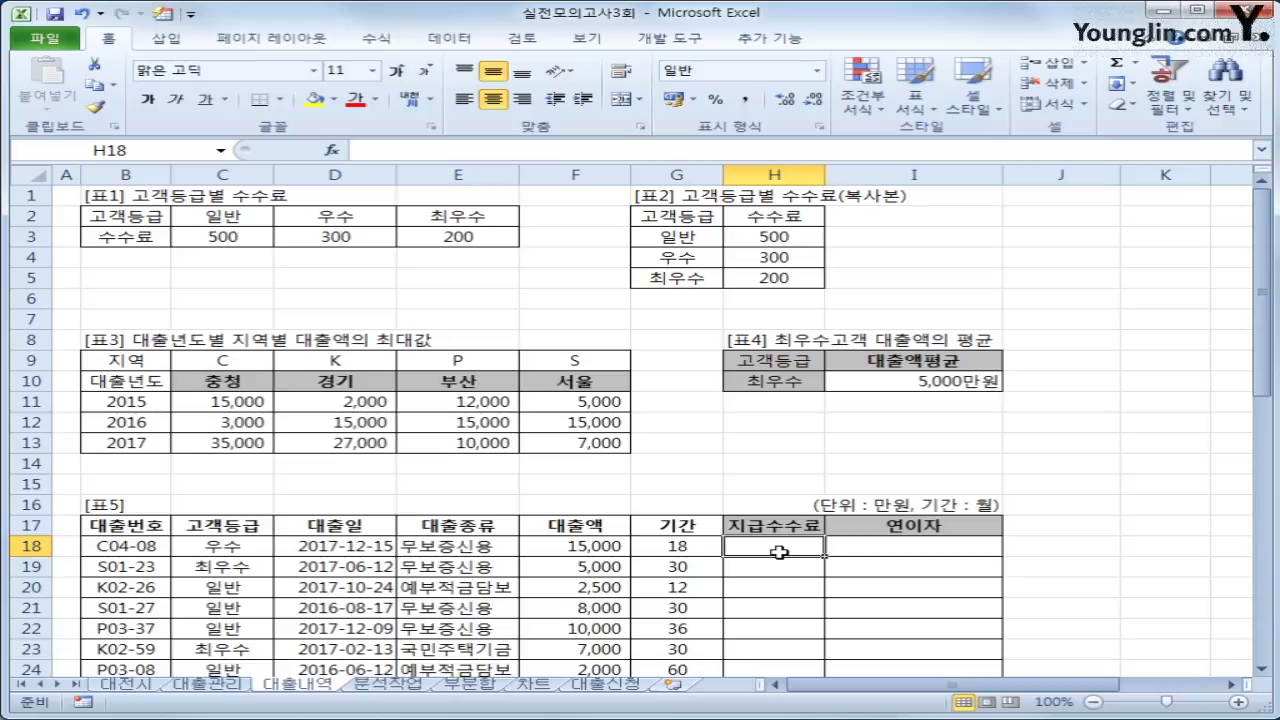
pyautogui.write('=')
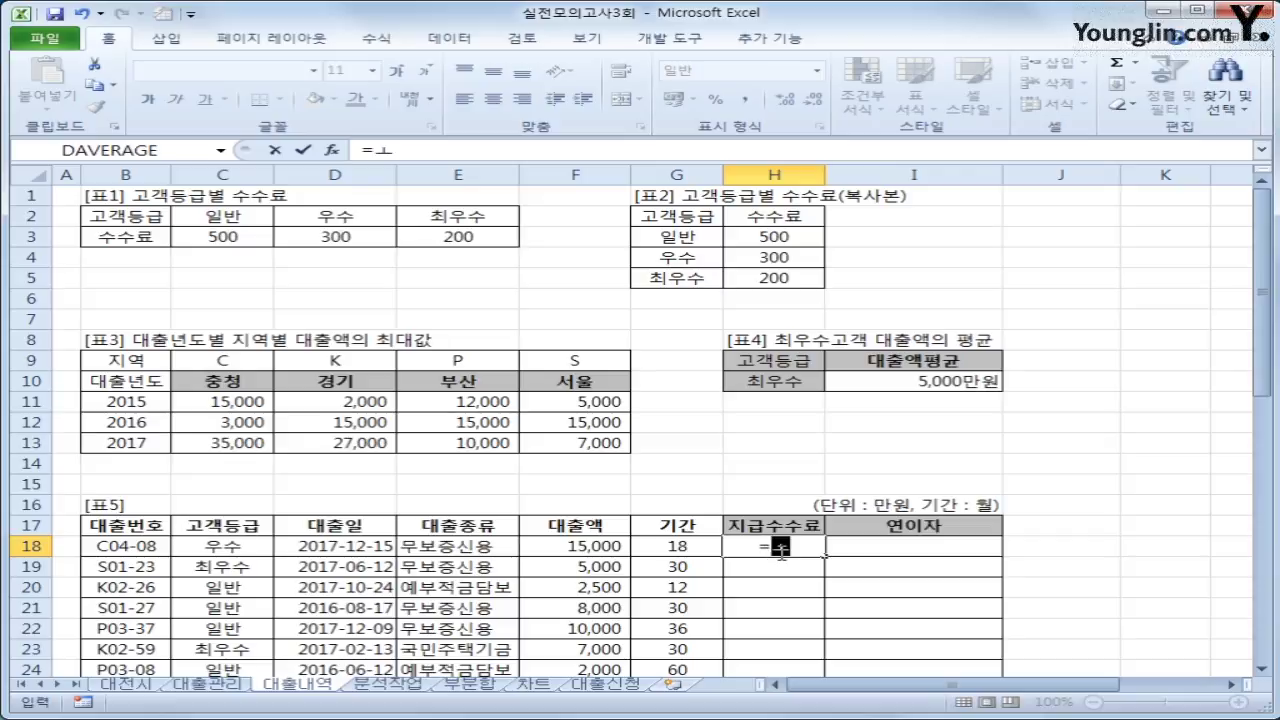
pyautogui.write('hl')
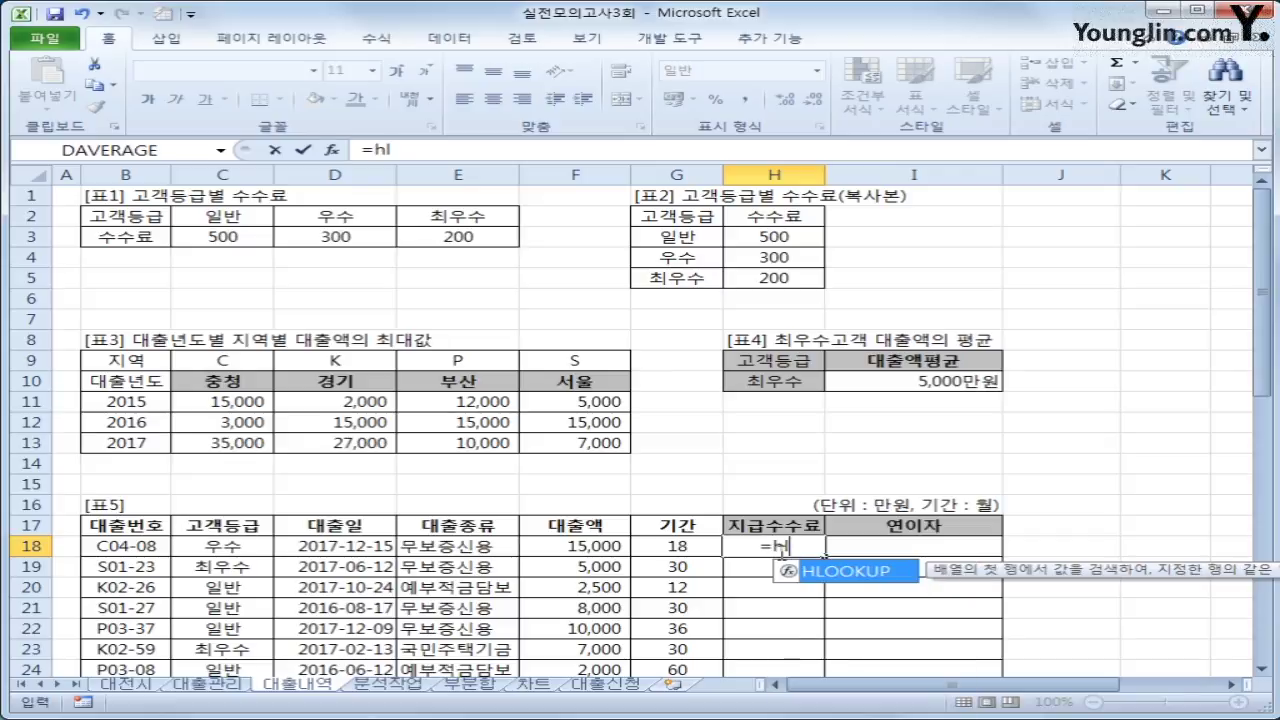
pyautogui.press('Tab')
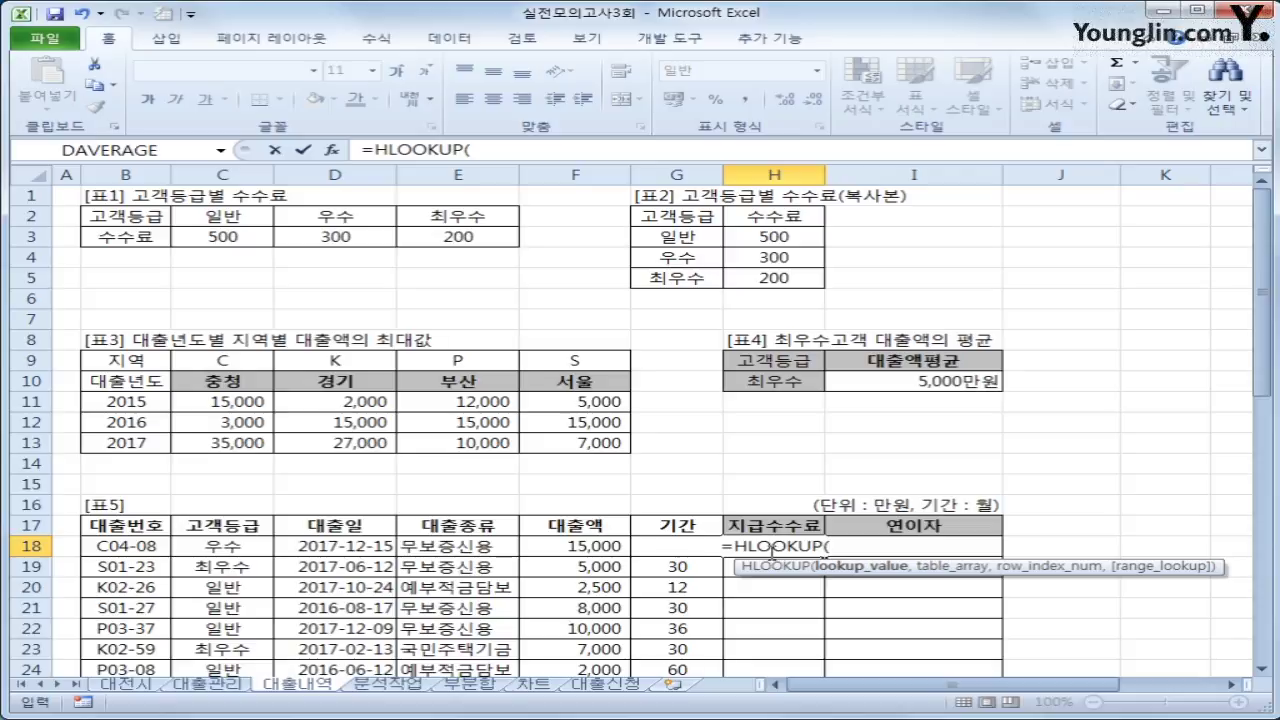
pyautogui.click(192, 546)
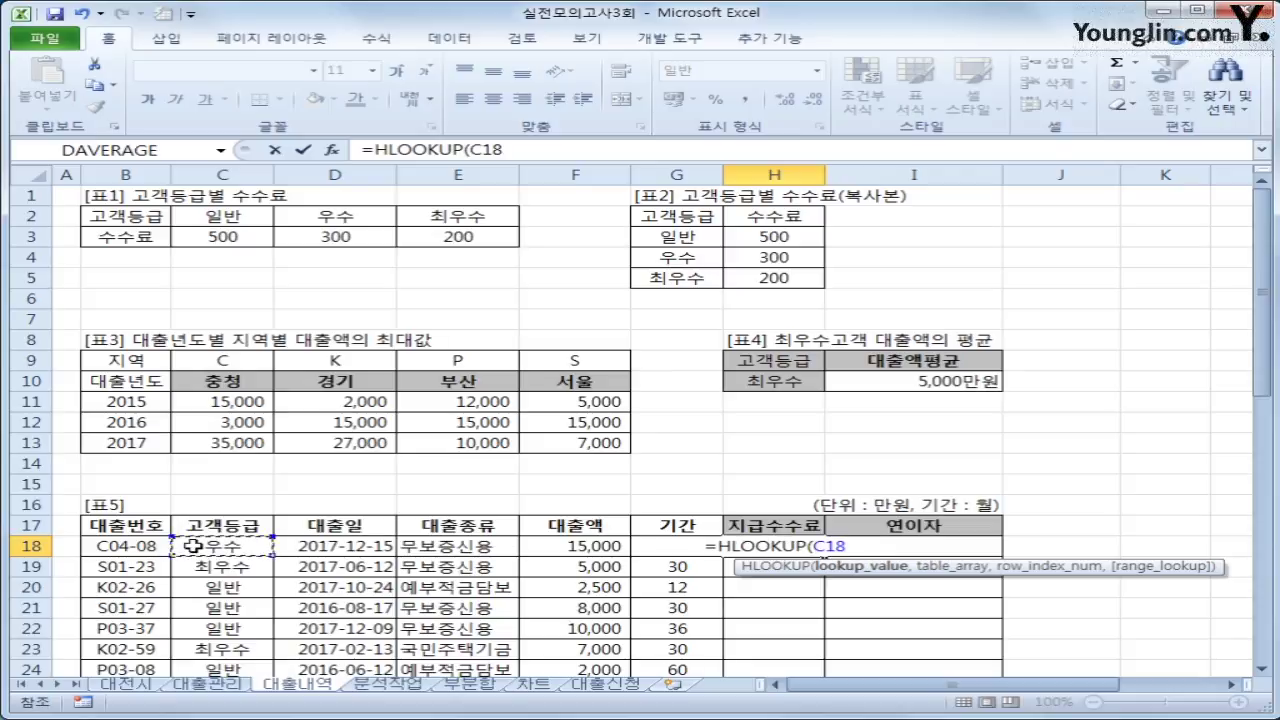
pyautogui.write(',')
pyautogui.moveTo(140, 220); pyautogui.dragTo(472, 250)
pyautogui.press('F4')
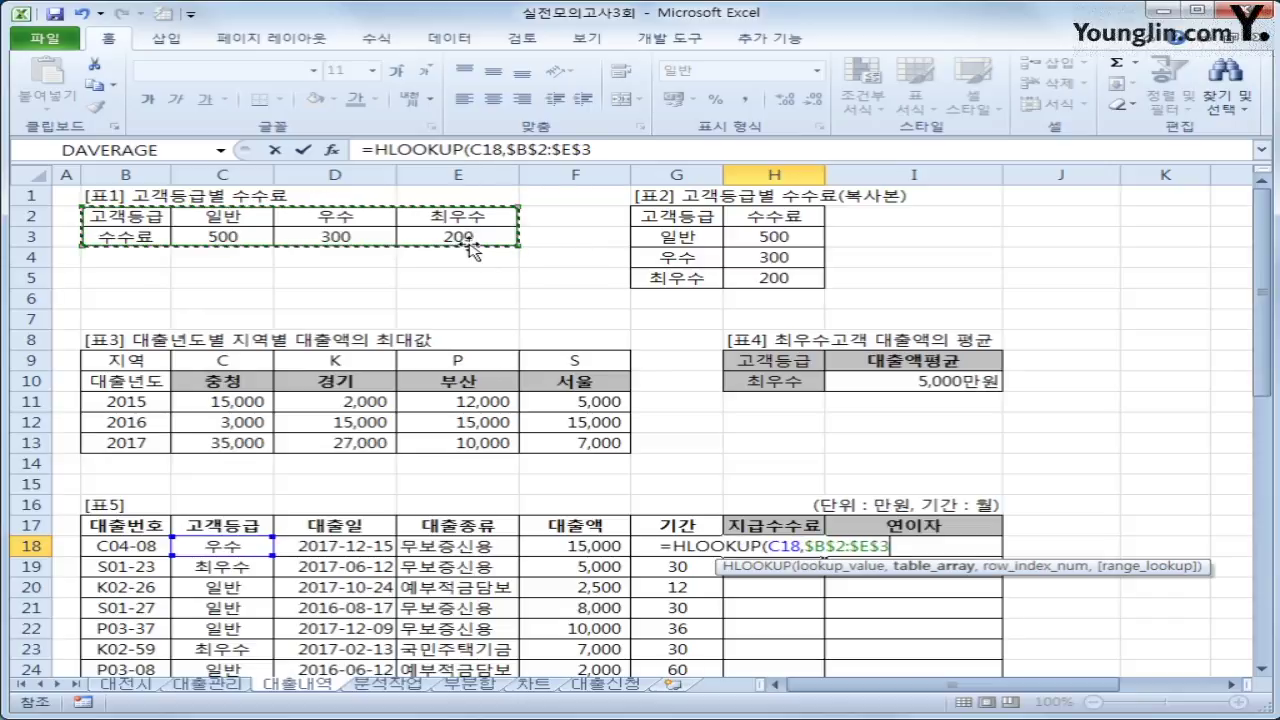
# Finish the HLOOKUP in H18 with row index 2 and exact match 0
pyautogui.write(',')
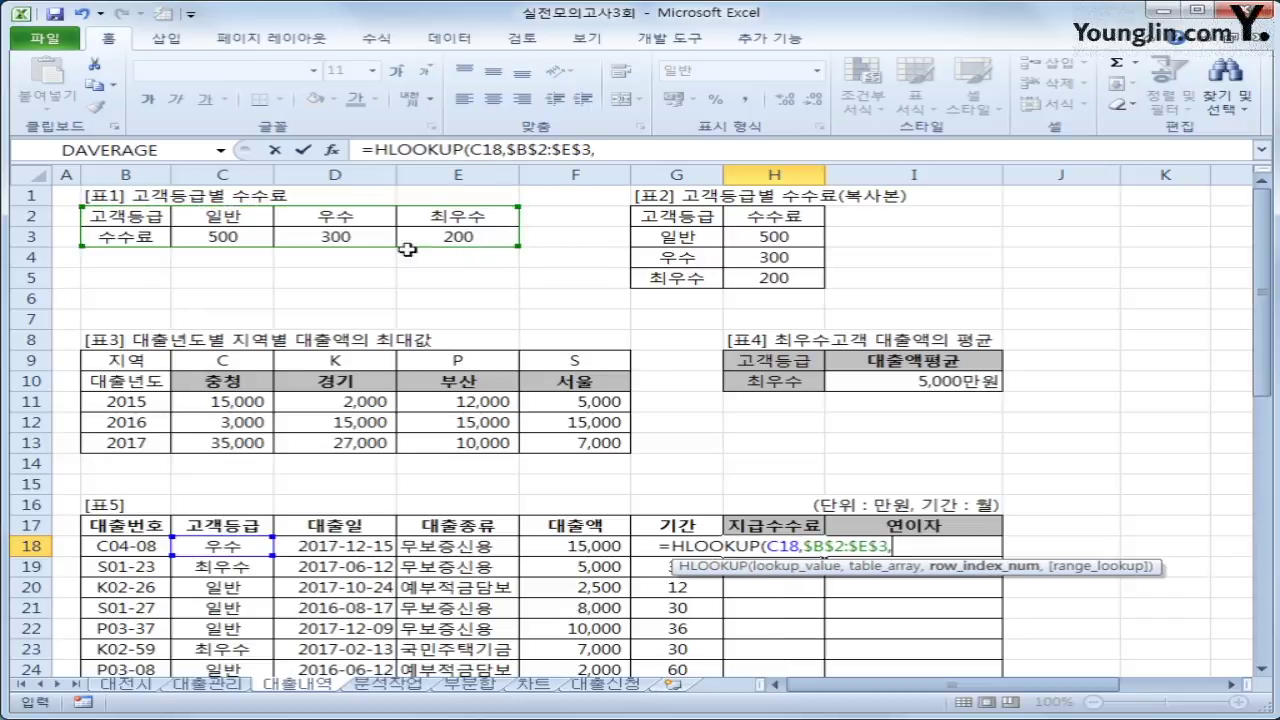
pyautogui.write('2')
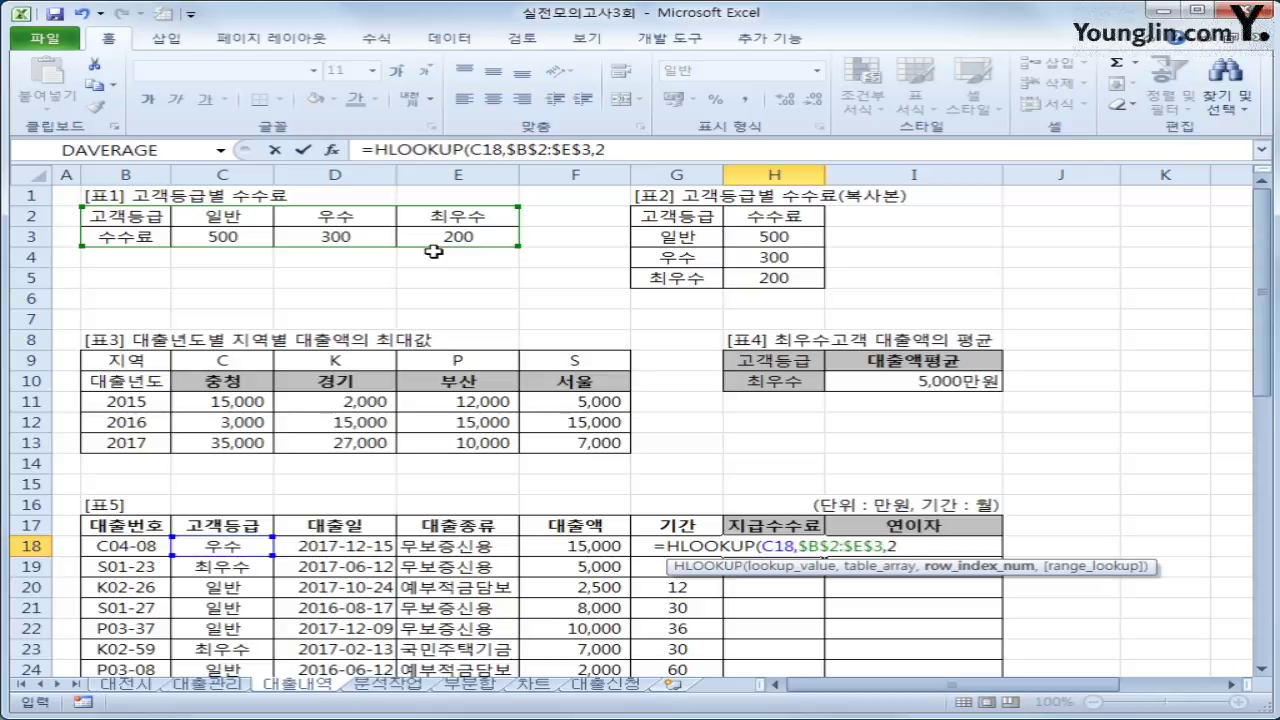
pyautogui.write(',0')
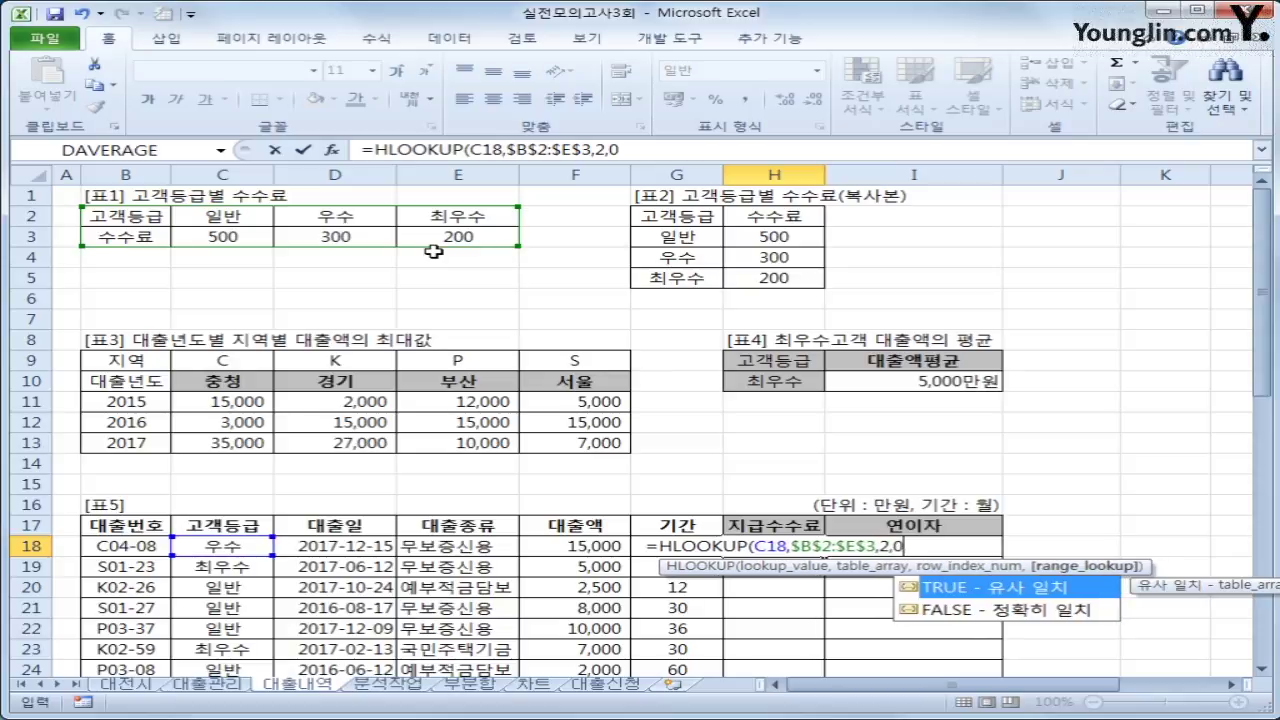
pyautogui.write(')')
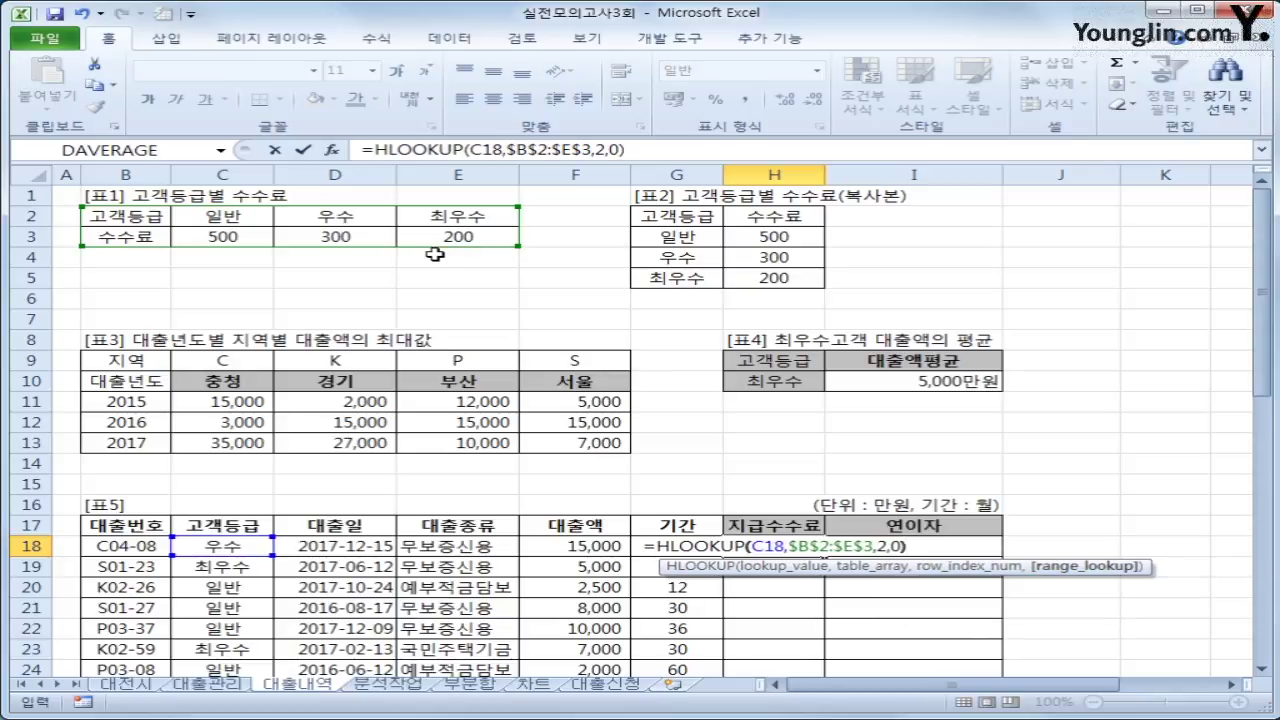
pyautogui.press('Return')
pyautogui.press('Up')
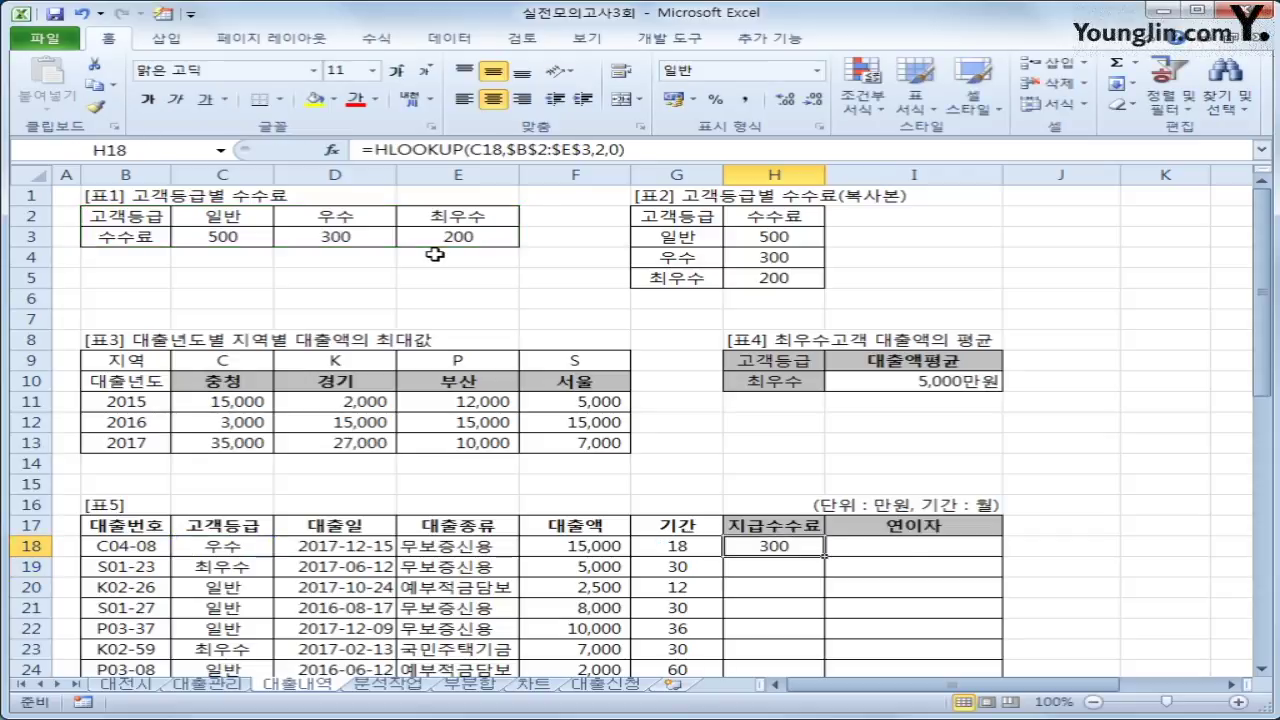
# Extend the H18 fee formula with +IF(G18>=30,50,0) after the HLOOKUP
pyautogui.click(688, 152)
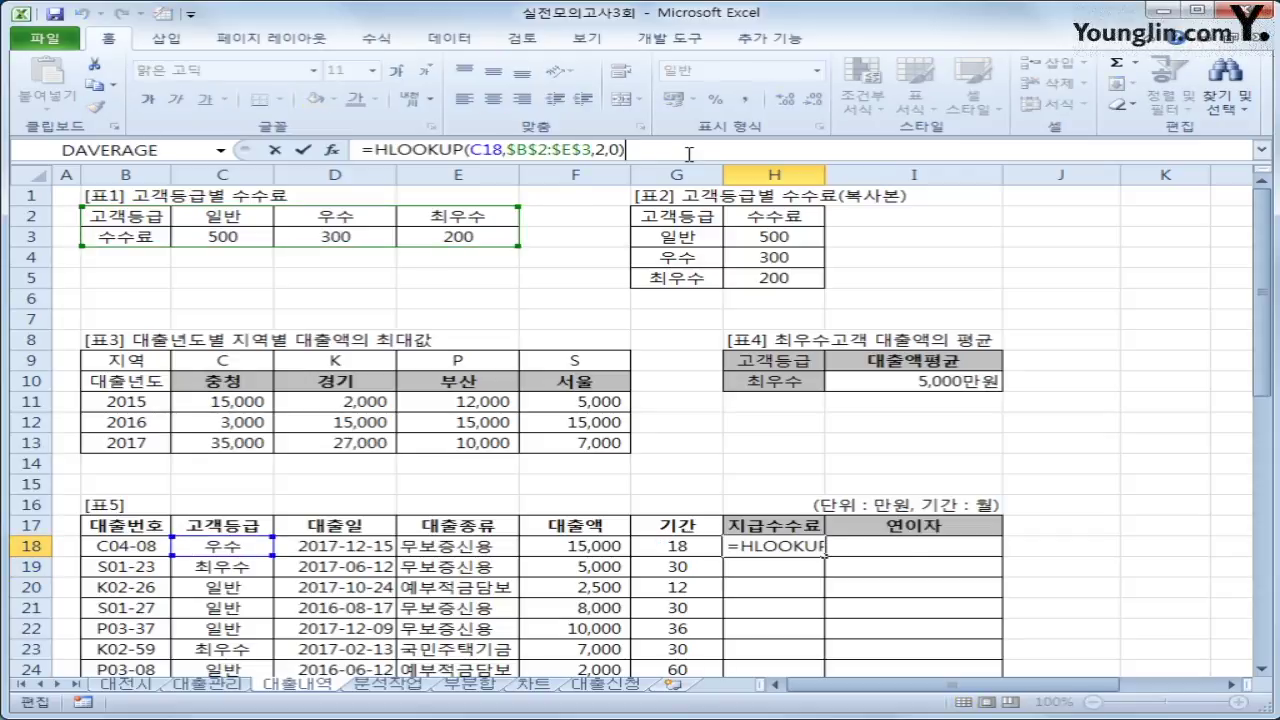
pyautogui.write('+')
pyautogui.write('ㅗ')
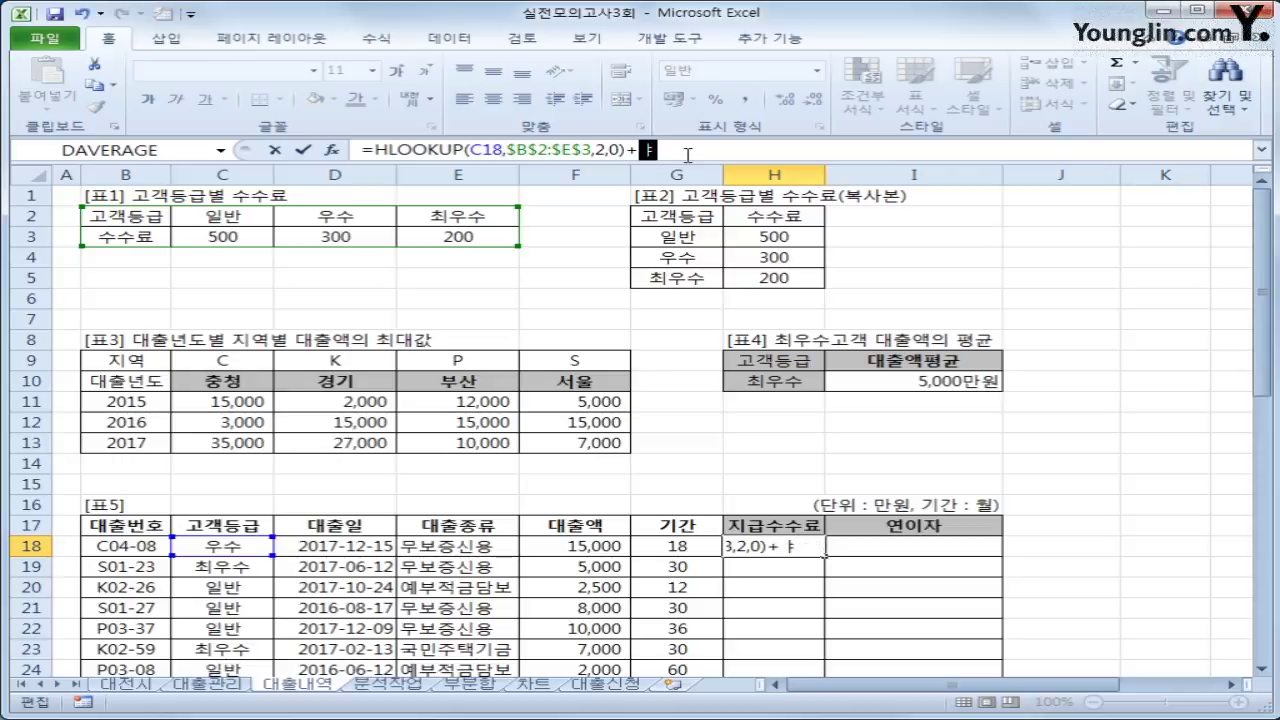
pyautogui.press('BackSpace')
pyautogui.write('if(')
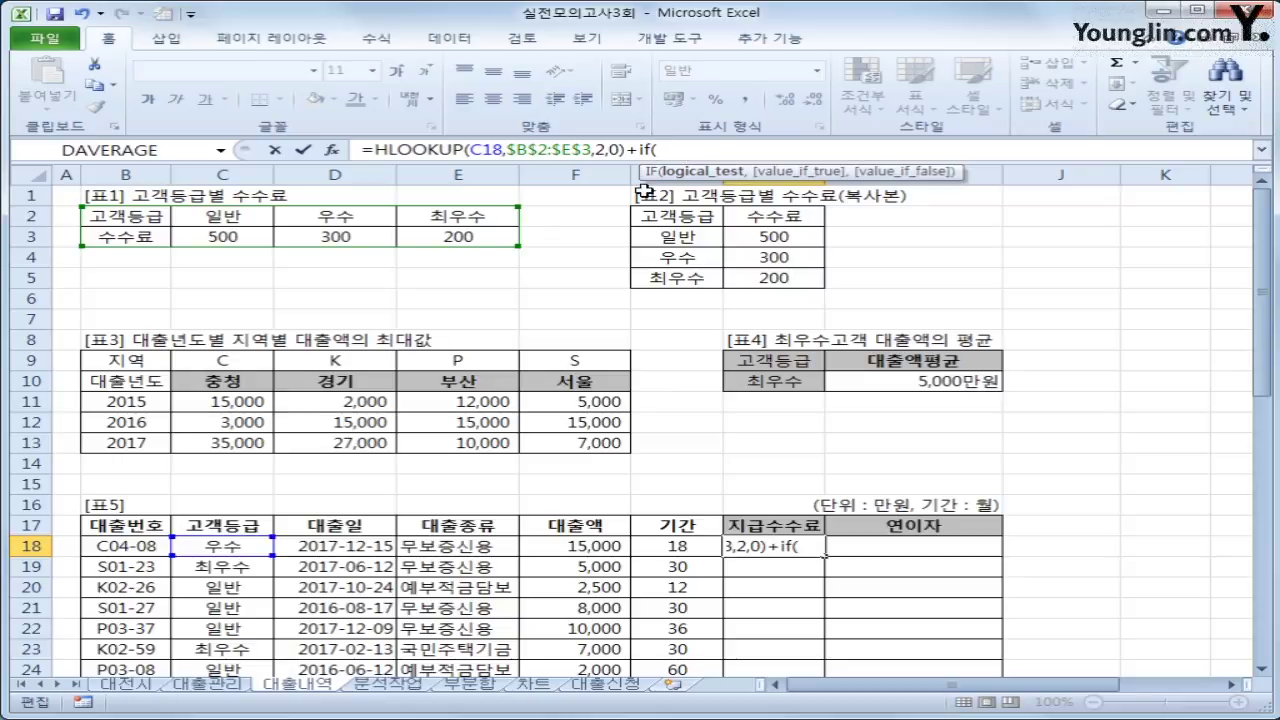
pyautogui.click(686, 545)
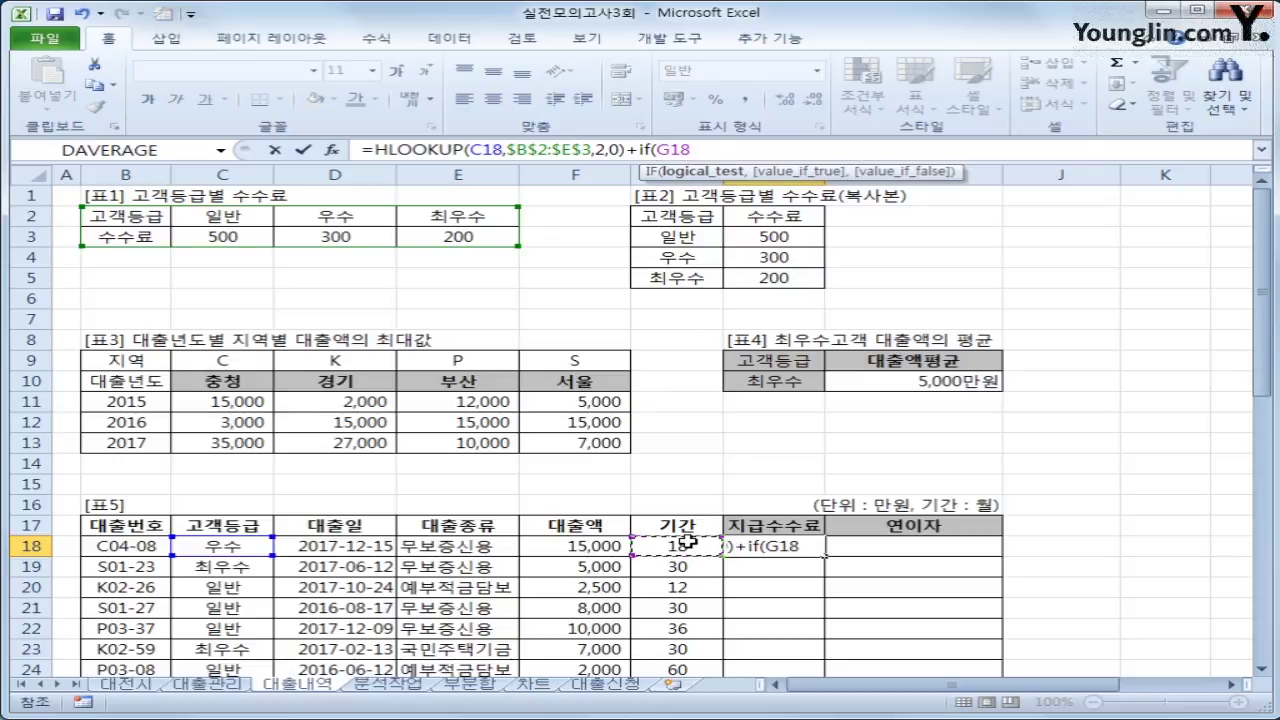
pyautogui.write('>=30,')
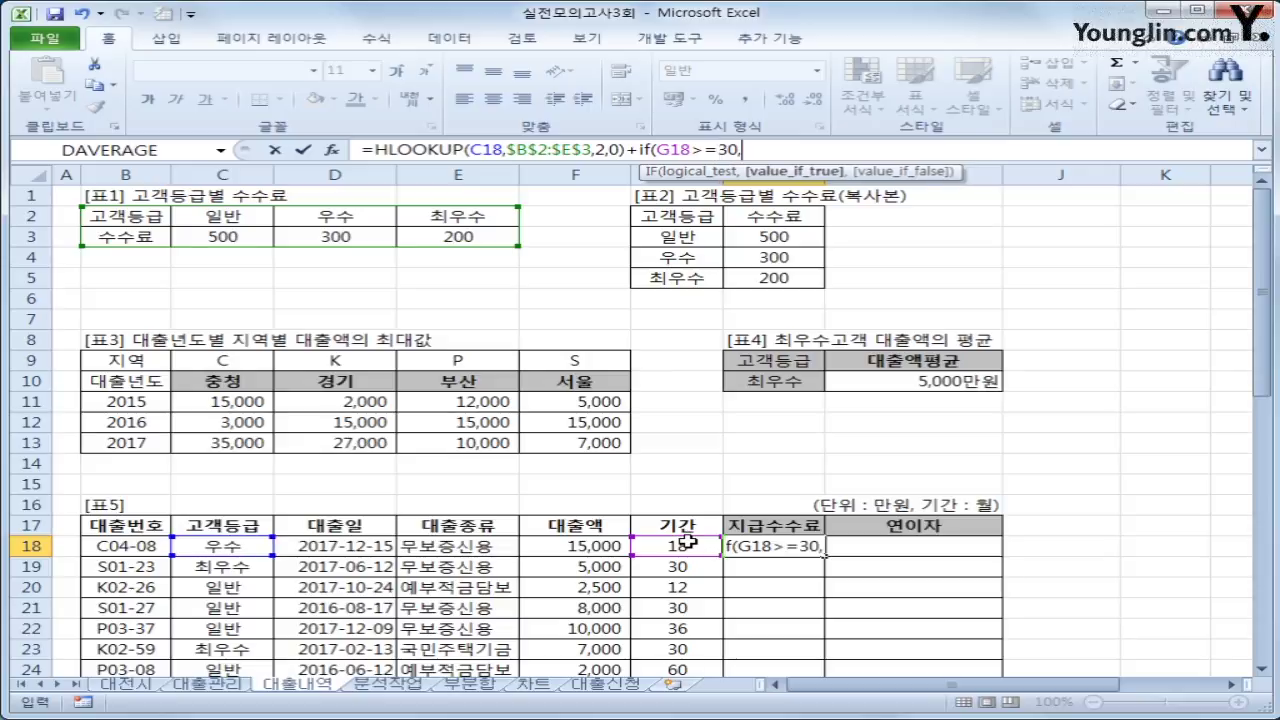
pyautogui.write('50')
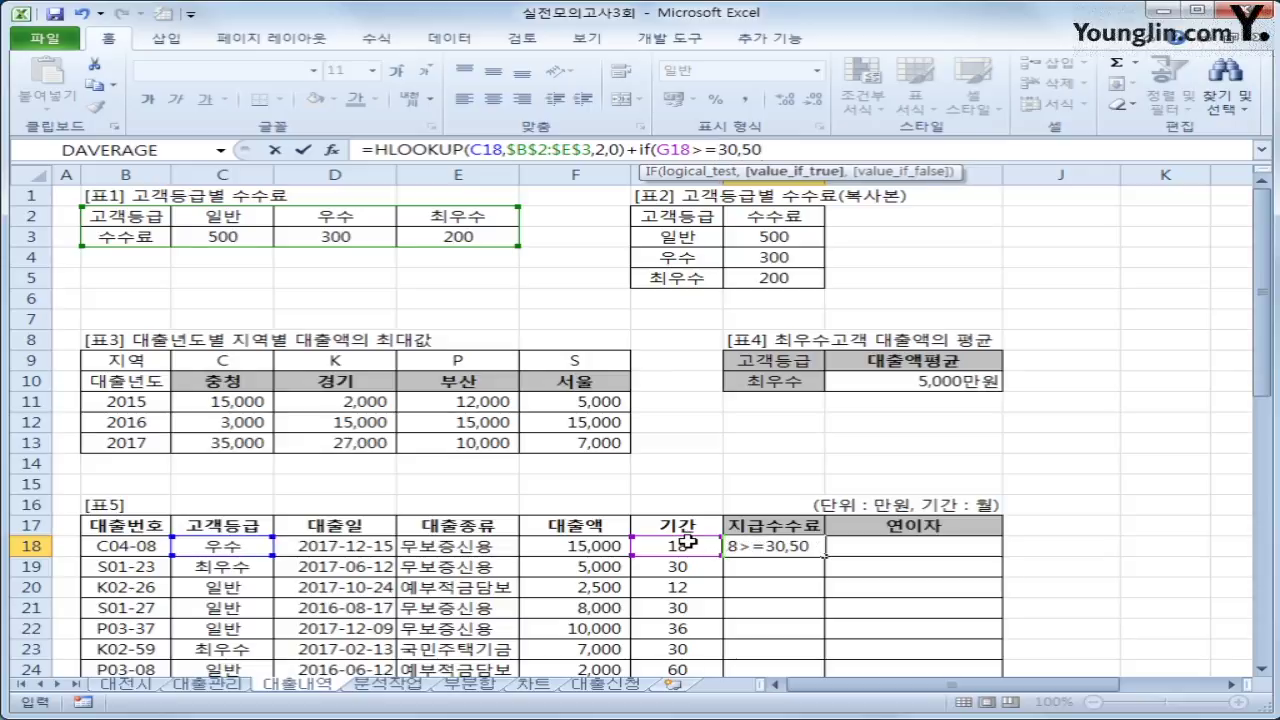
pyautogui.write(',')
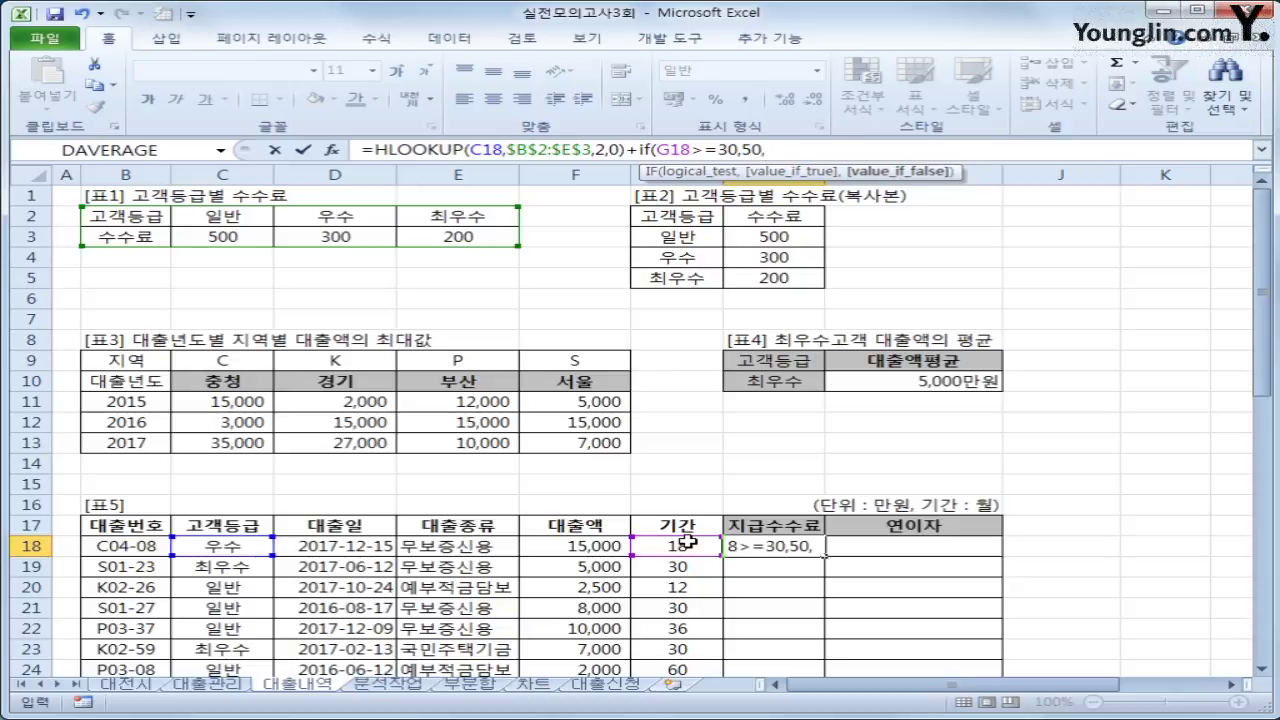
pyautogui.write('0)')
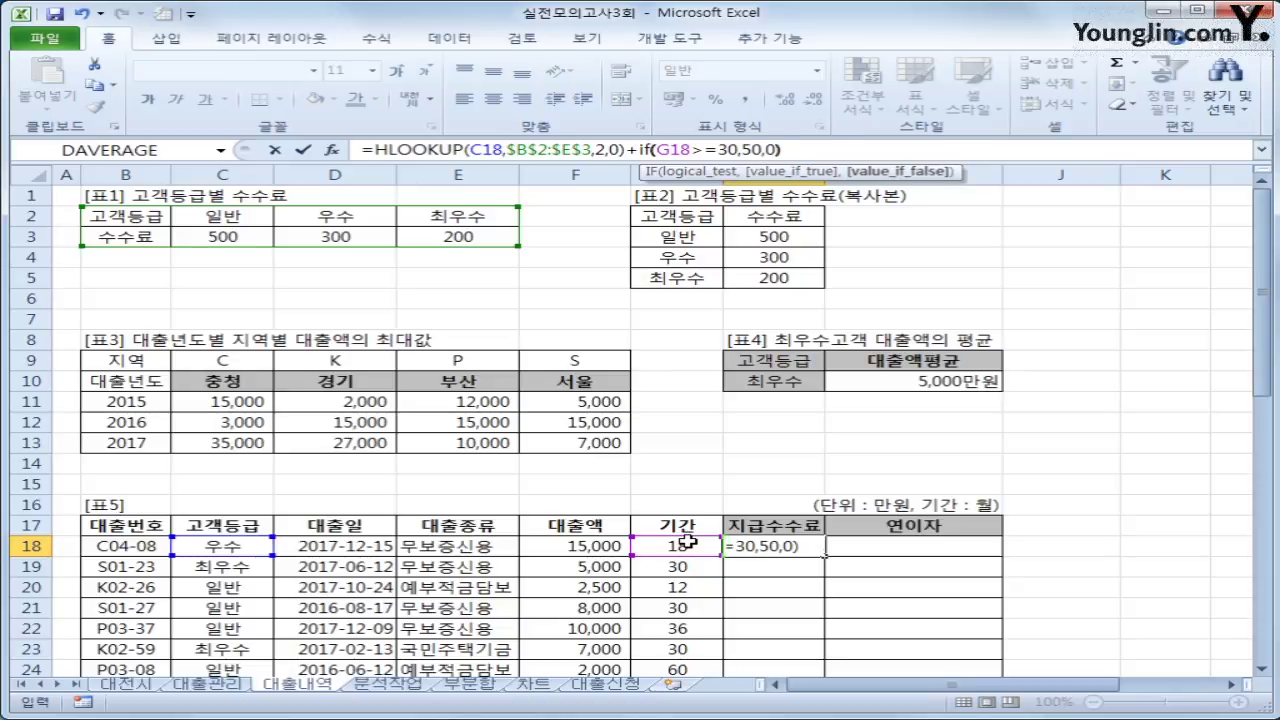
pyautogui.press('Return')
pyautogui.press('Up')
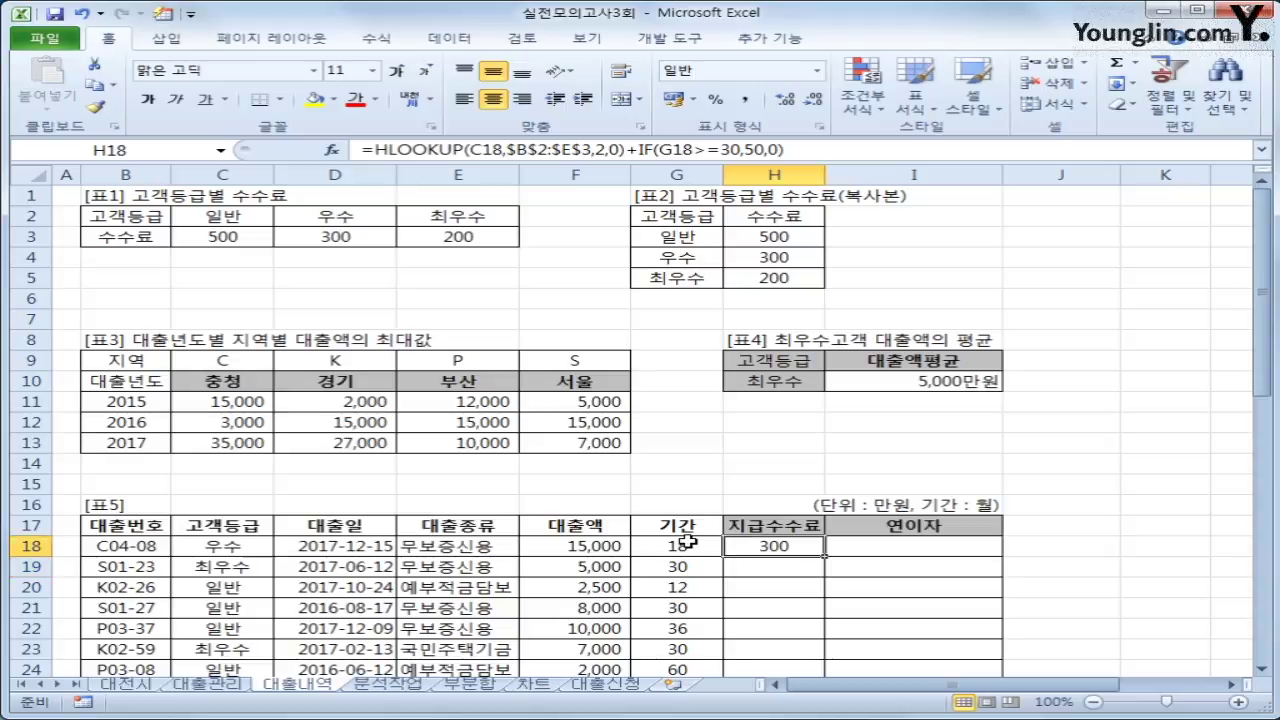
# Fill the H18 formula down the 지급수수료 column through row 44 and check the copied results
pyautogui.doubleClick(826, 555)
pyautogui.click(795, 566)
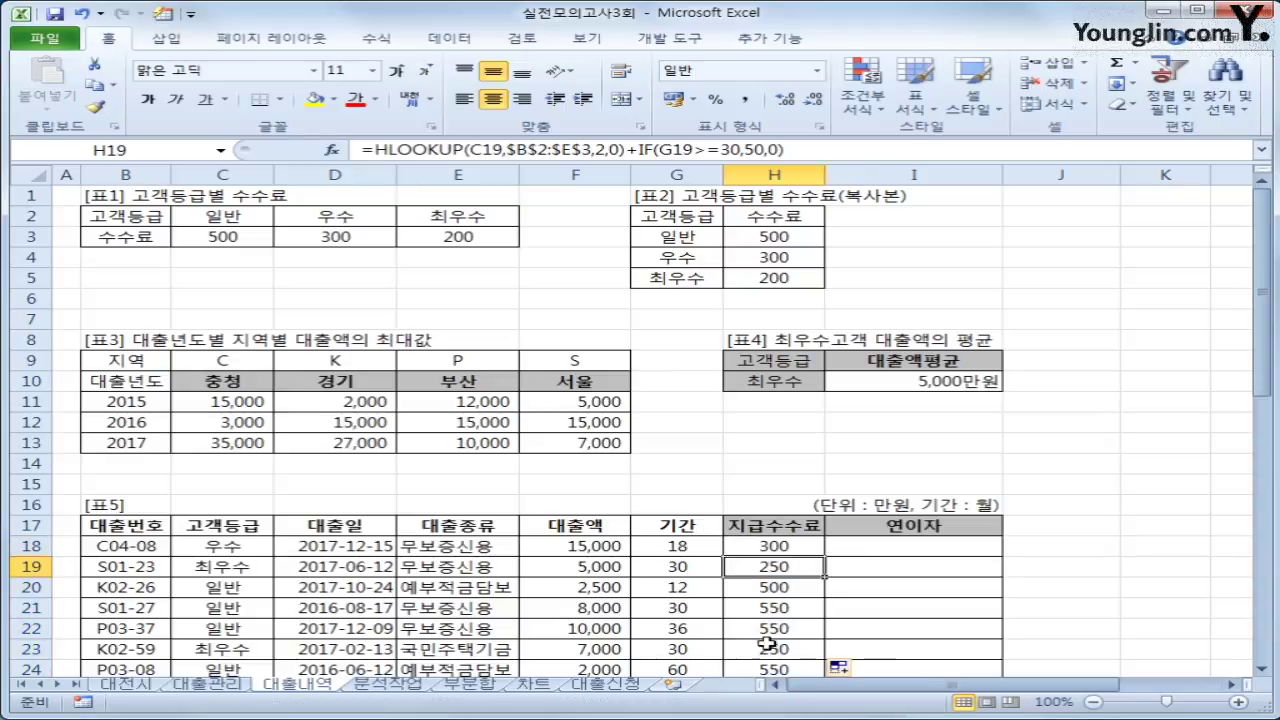
pyautogui.scroll(-7, 766, 643)
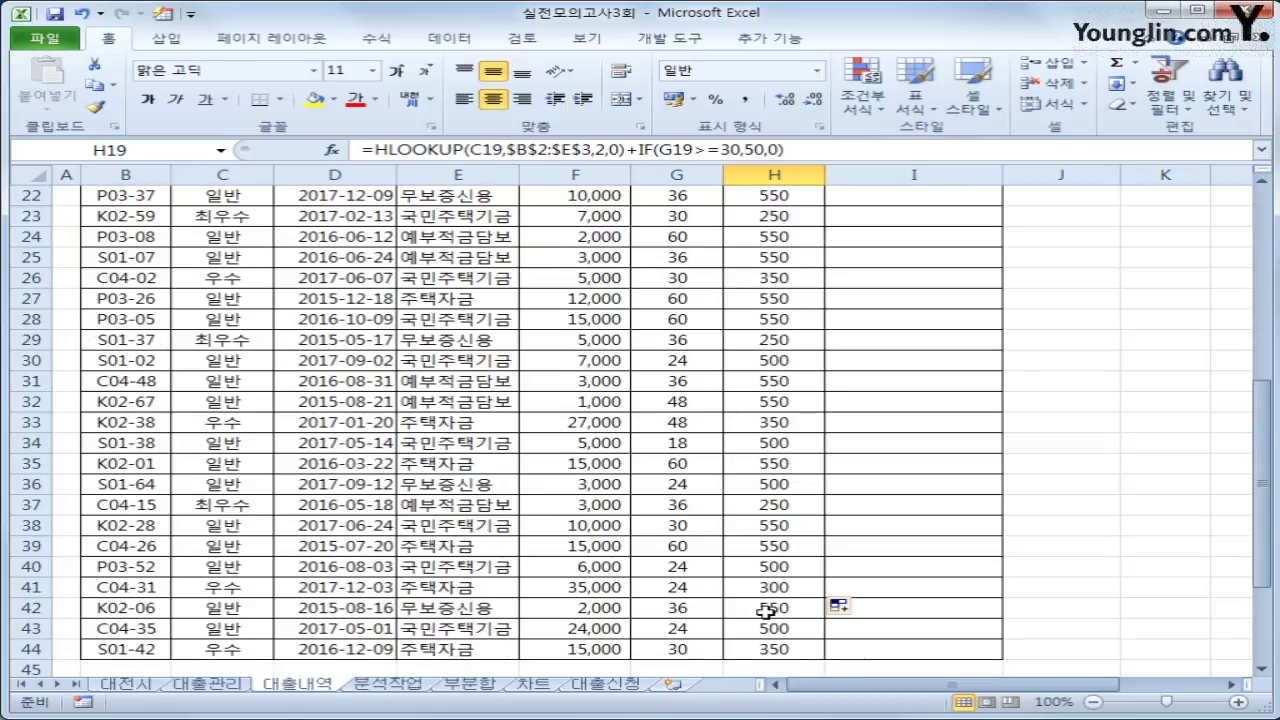
pyautogui.scroll(7, 766, 610)
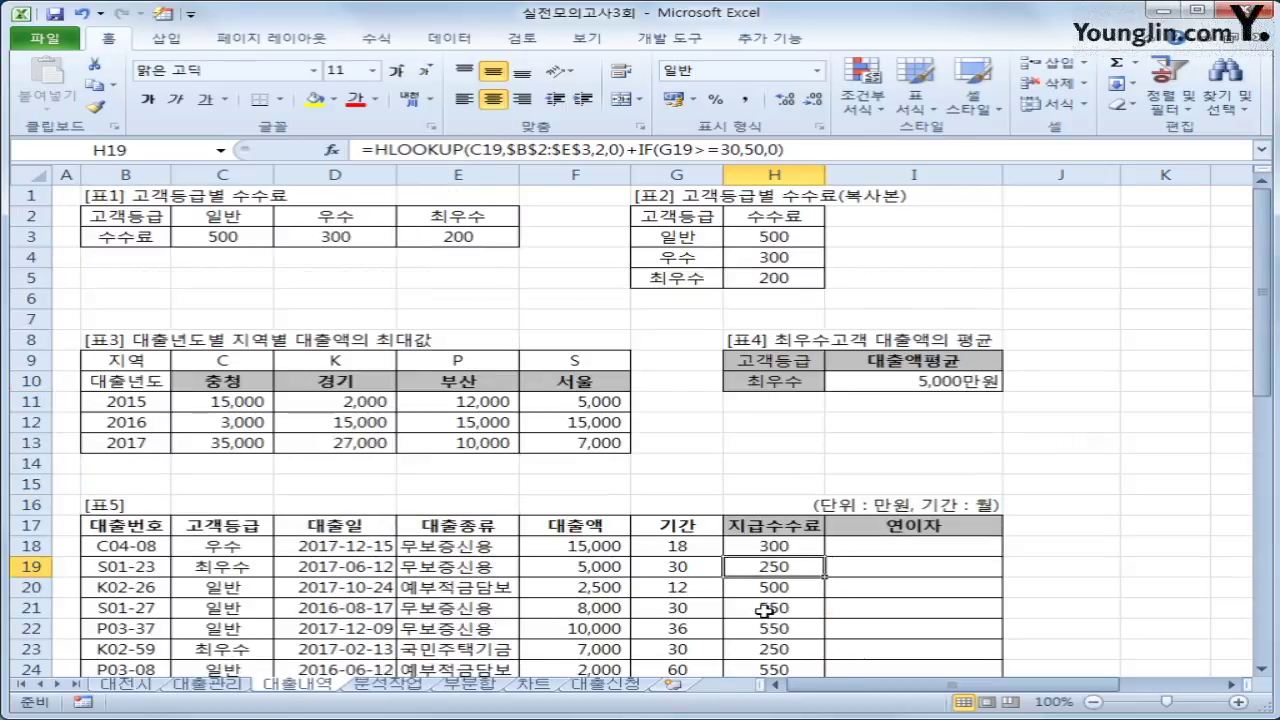
# Select I18, switch to the Visual Basic editor and insert a new standard module
pyautogui.click(887, 548)
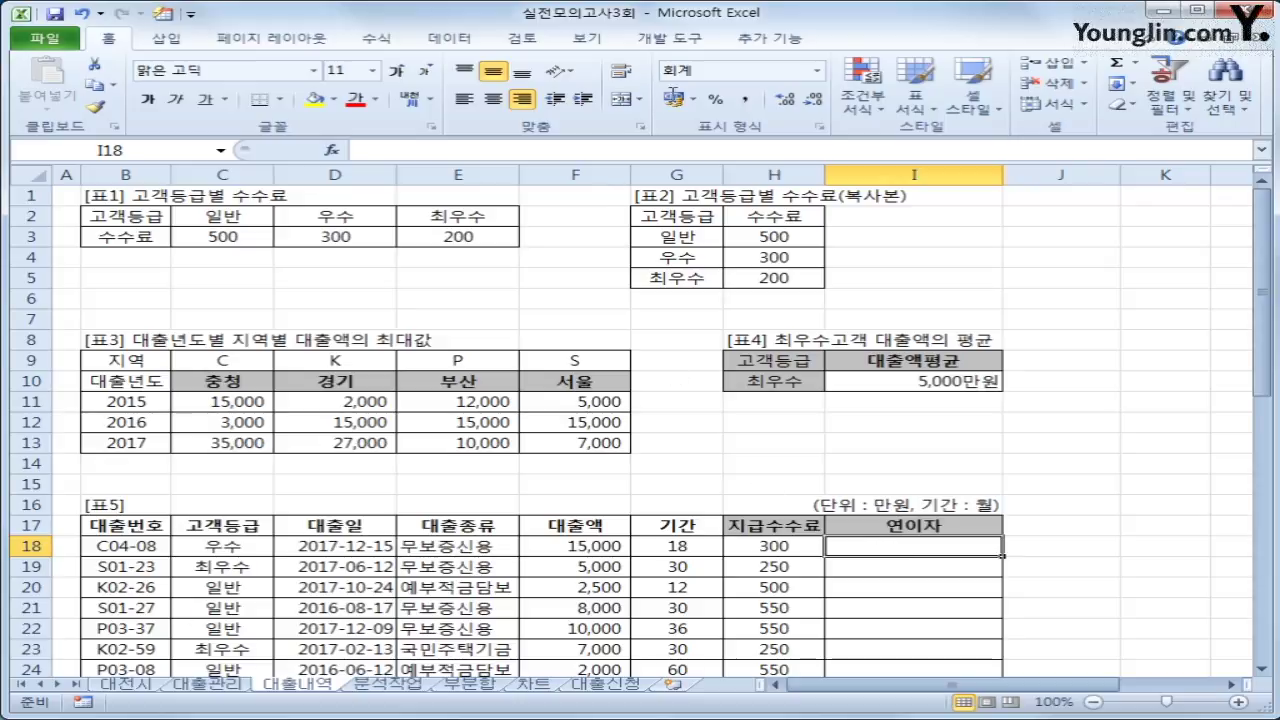
pyautogui.click(671, 40)
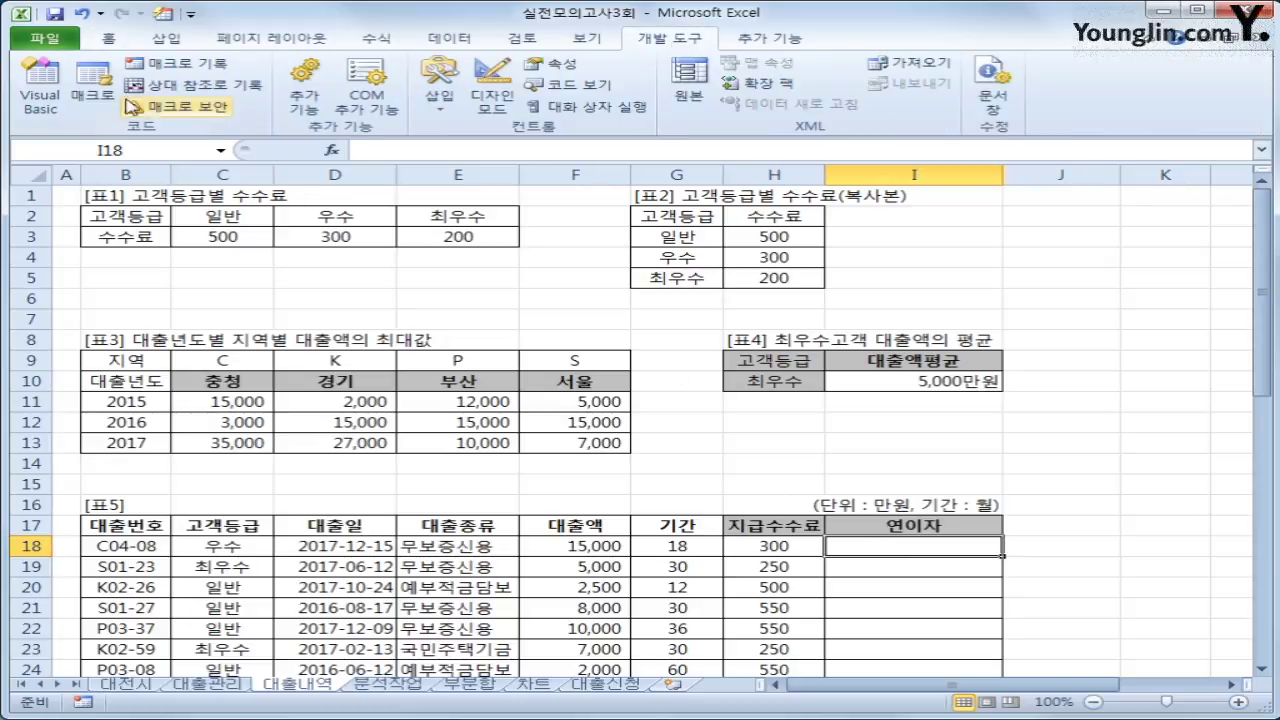
pyautogui.click(40, 95)
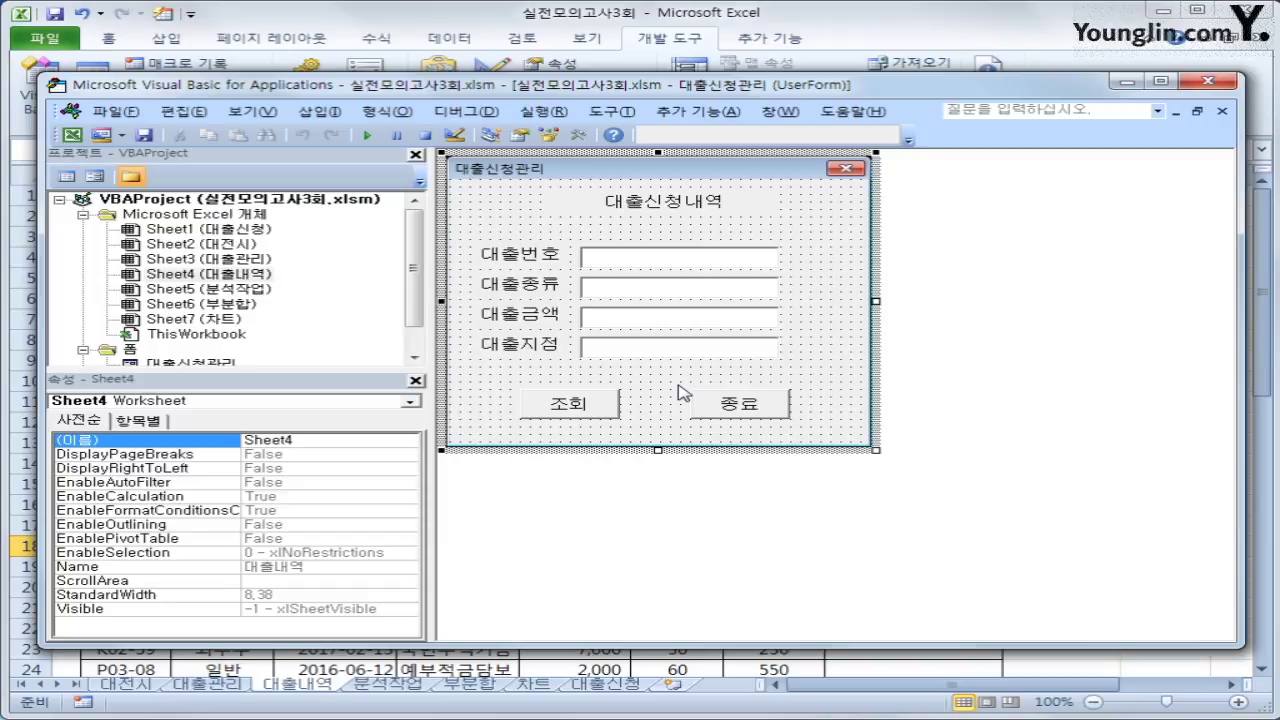
pyautogui.click(319, 111)
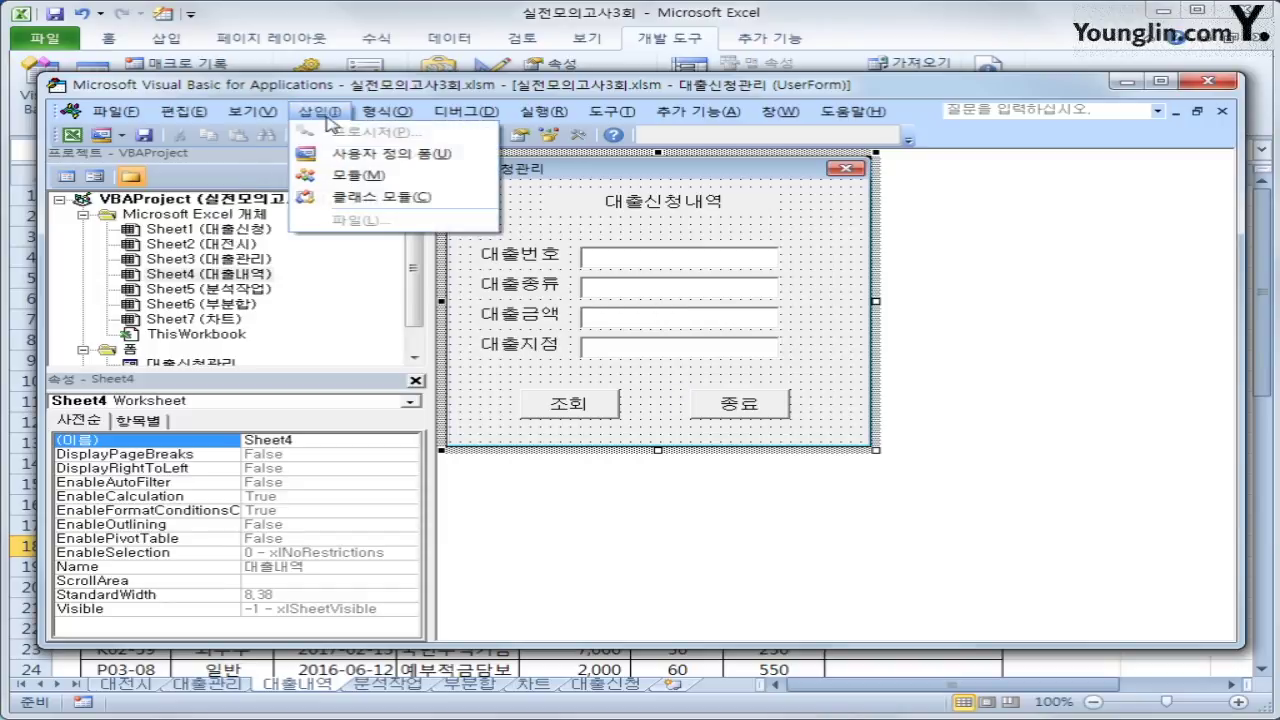
pyautogui.click(327, 177)
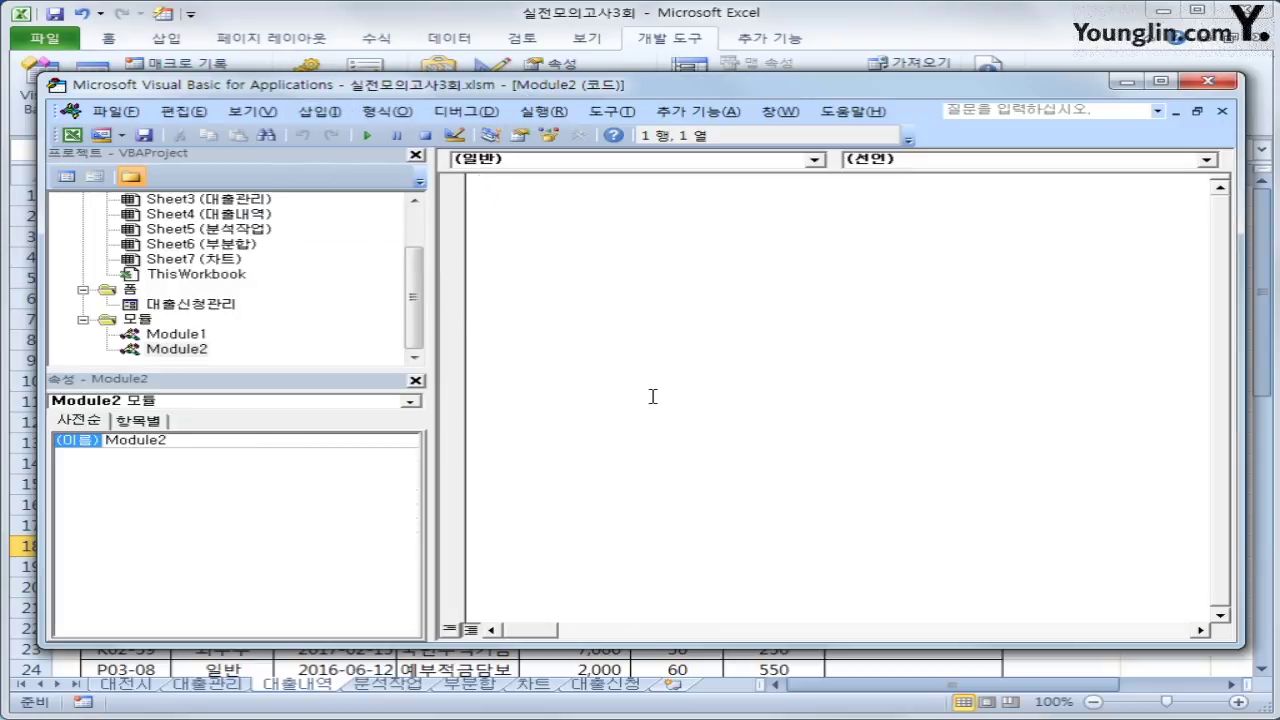
# Declare the public function fn연이자 with the arguments 대출액 and 기간 in the new module
pyautogui.write('public functi')
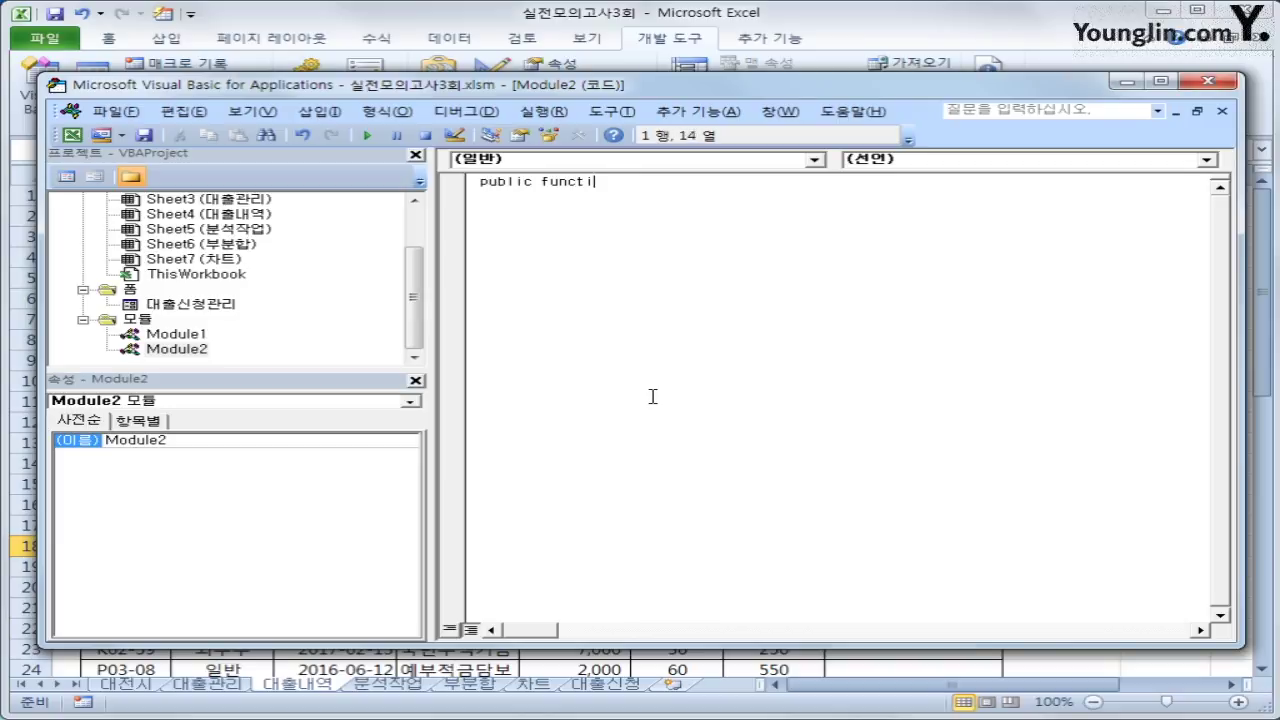
pyautogui.write('on fn')
pyautogui.write('연이자(')
pyautogui.write('대출액,기간)')
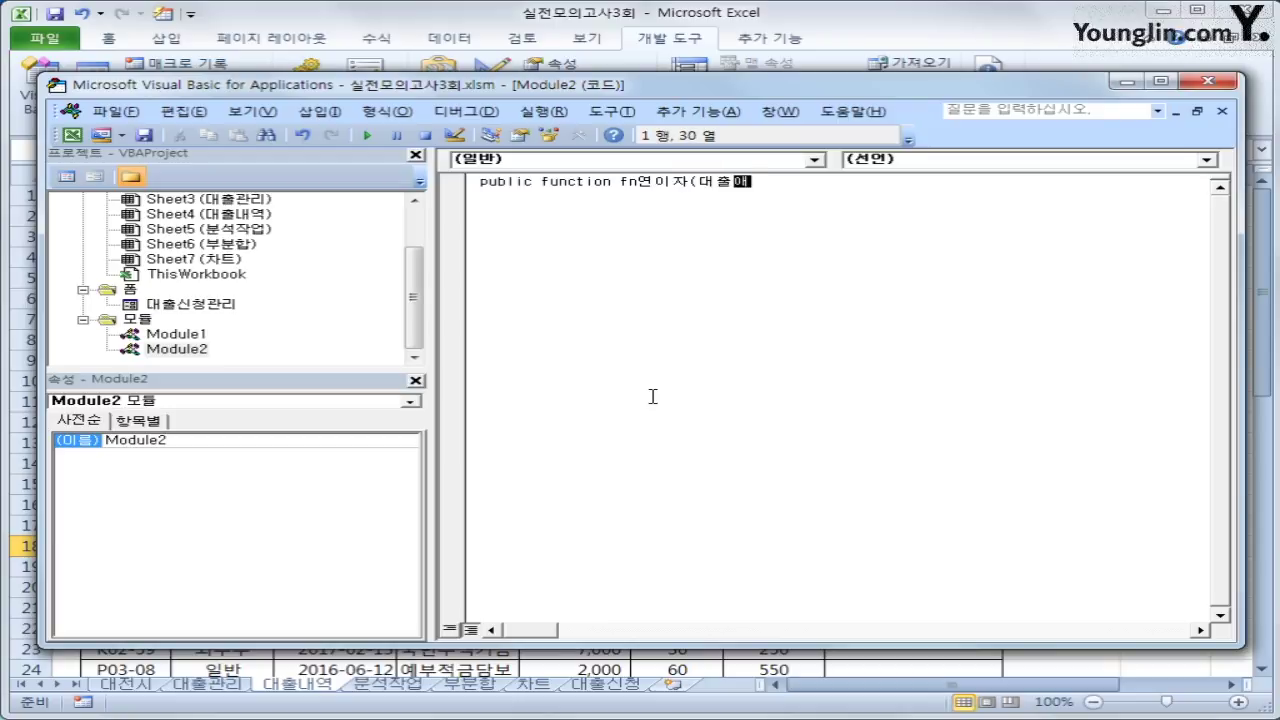
pyautogui.press('Return')
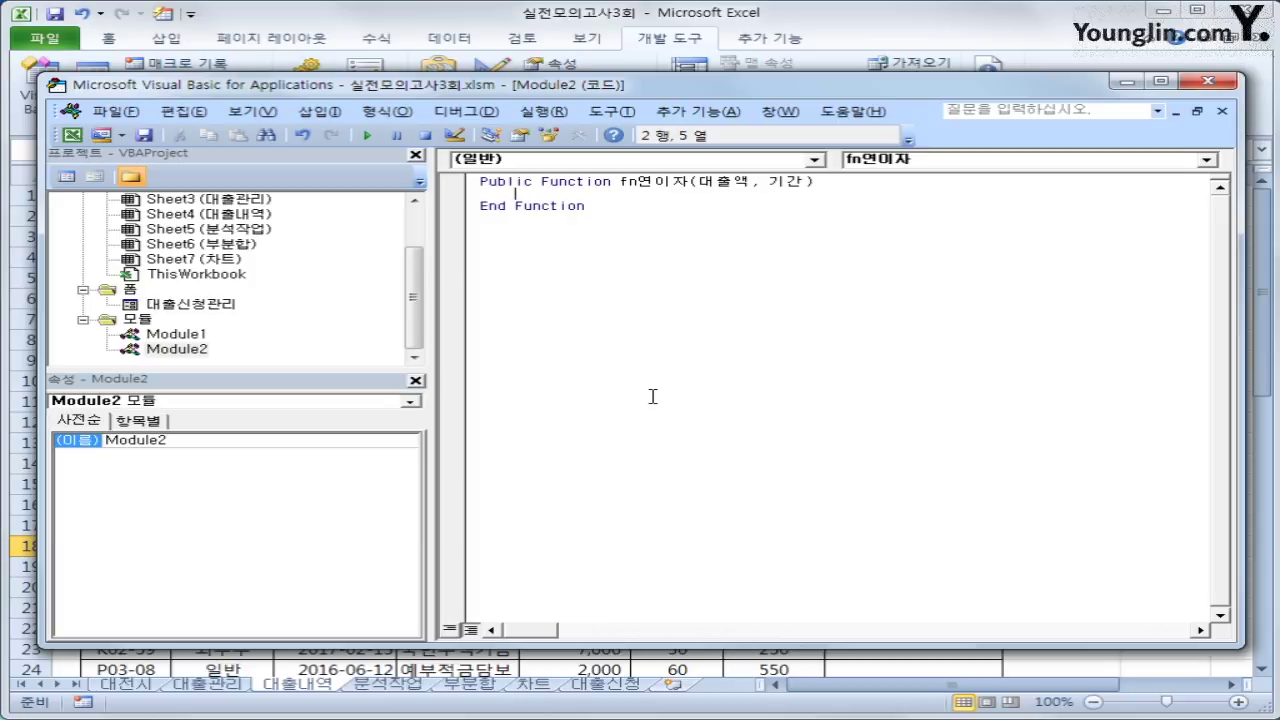
# Add the condition If 기간 >= 20 Then inside fn연이자
pyautogui.write('if rlrks')
pyautogui.press('BackSpace')
pyautogui.press('BackSpace')
pyautogui.press('BackSpace')
pyautogui.press('BackSpace')
pyautogui.press('BackSpace')
pyautogui.press('Hangul')
pyautogui.write('기간>=20 ')
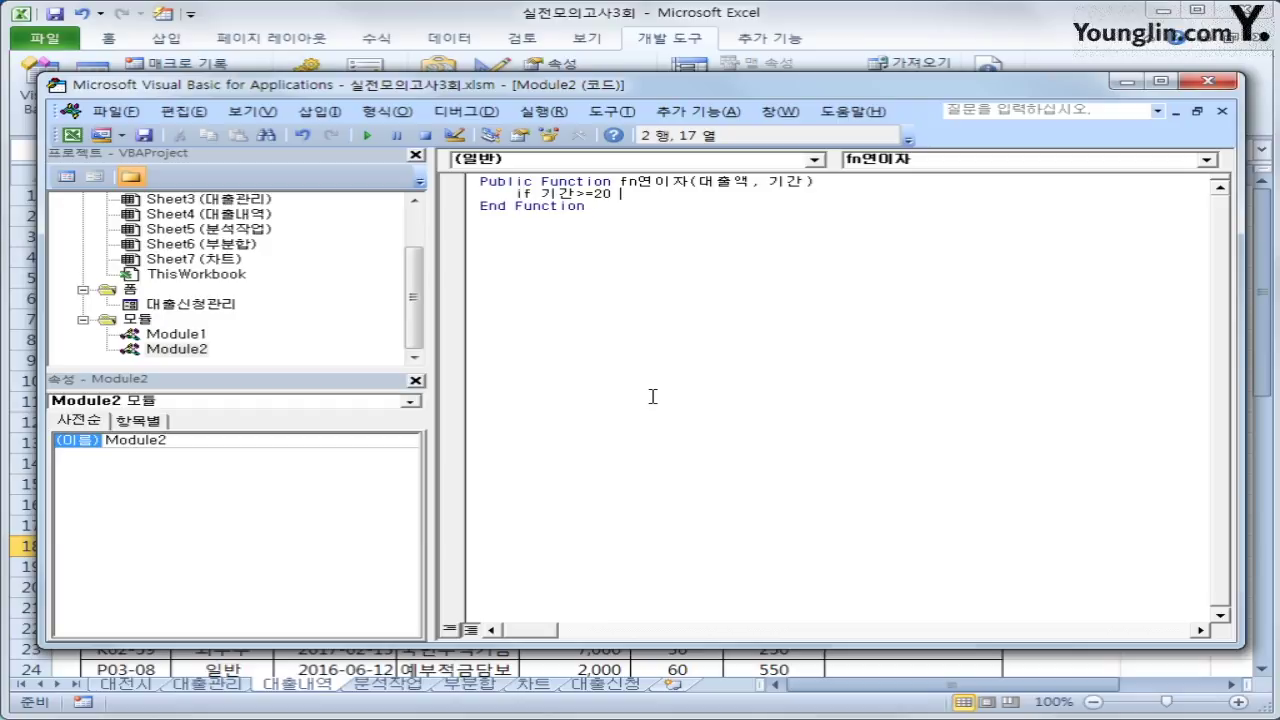
pyautogui.write('ㅅ')
pyautogui.press('BackSpace')
pyautogui.press('Hangul')
pyautogui.write('then')
pyautogui.press('Return')
# Make the true branch return fn연이자 = 대출액 * 0.06
pyautogui.press('Tab')
pyautogui.write('fn')
pyautogui.press('Hangul')
pyautogui.write('연이자 ')
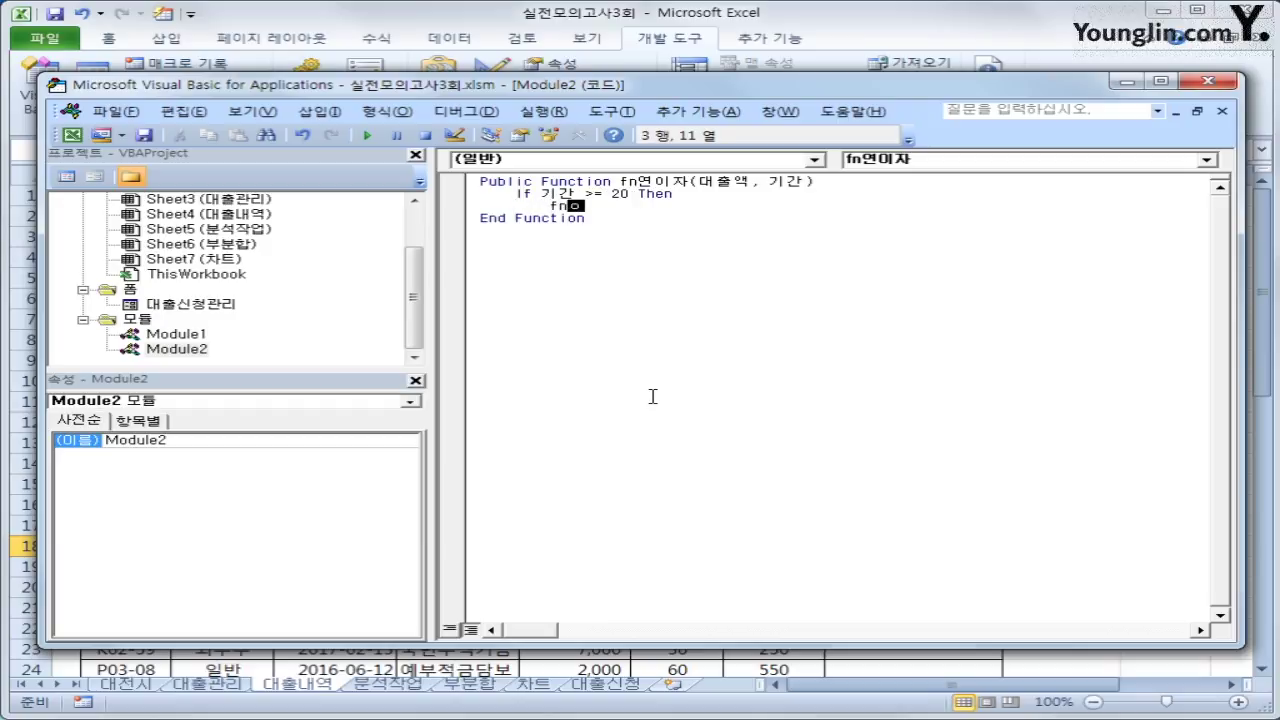
pyautogui.write('= 대출액 ')
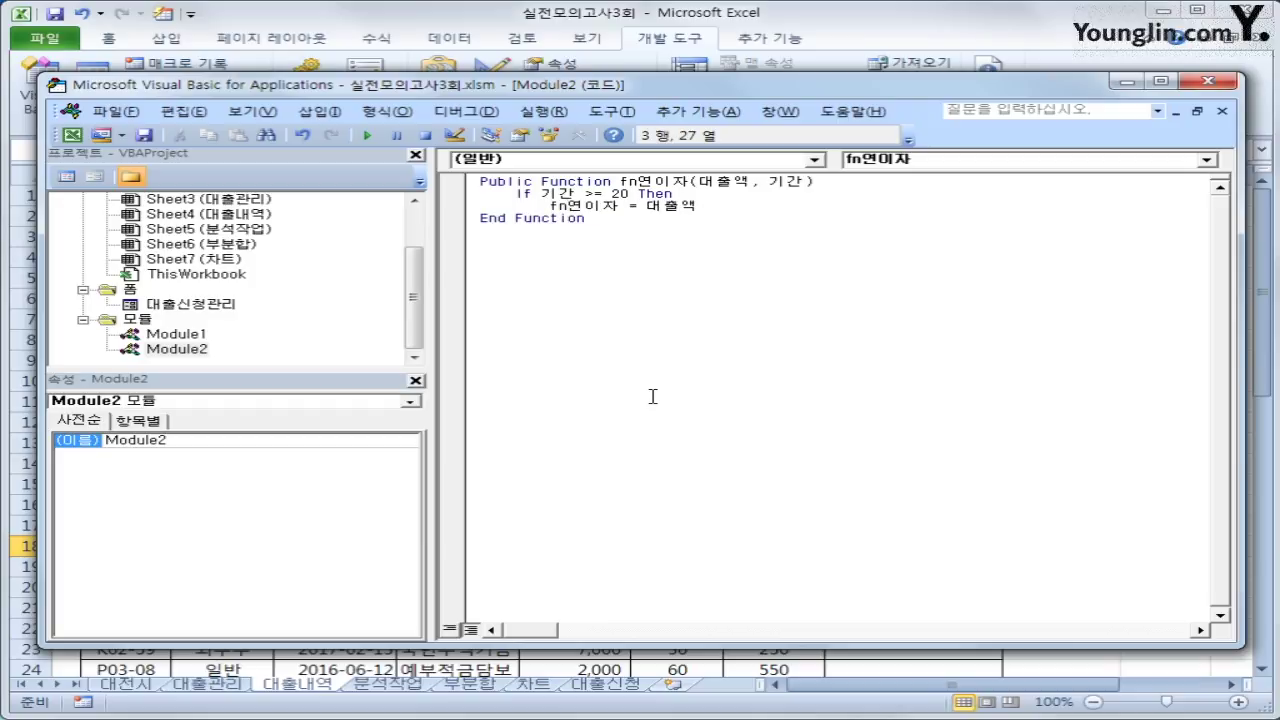
pyautogui.write('* 0.06')
pyautogui.press('Return')
pyautogui.press('BackSpace')
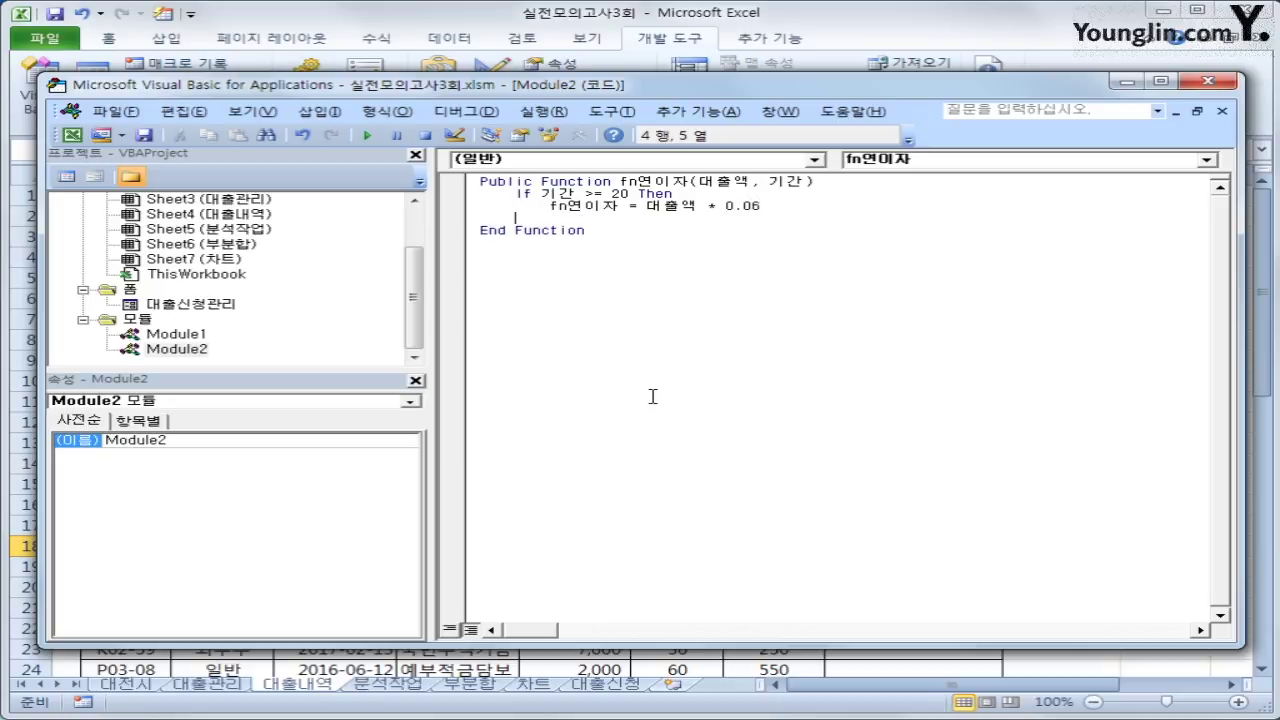
# Add an Else branch that returns fn연이자 = 대출액 * 0.07
pyautogui.write('else')
pyautogui.press('Return')
pyautogui.press('Tab')
pyautogui.write('f')
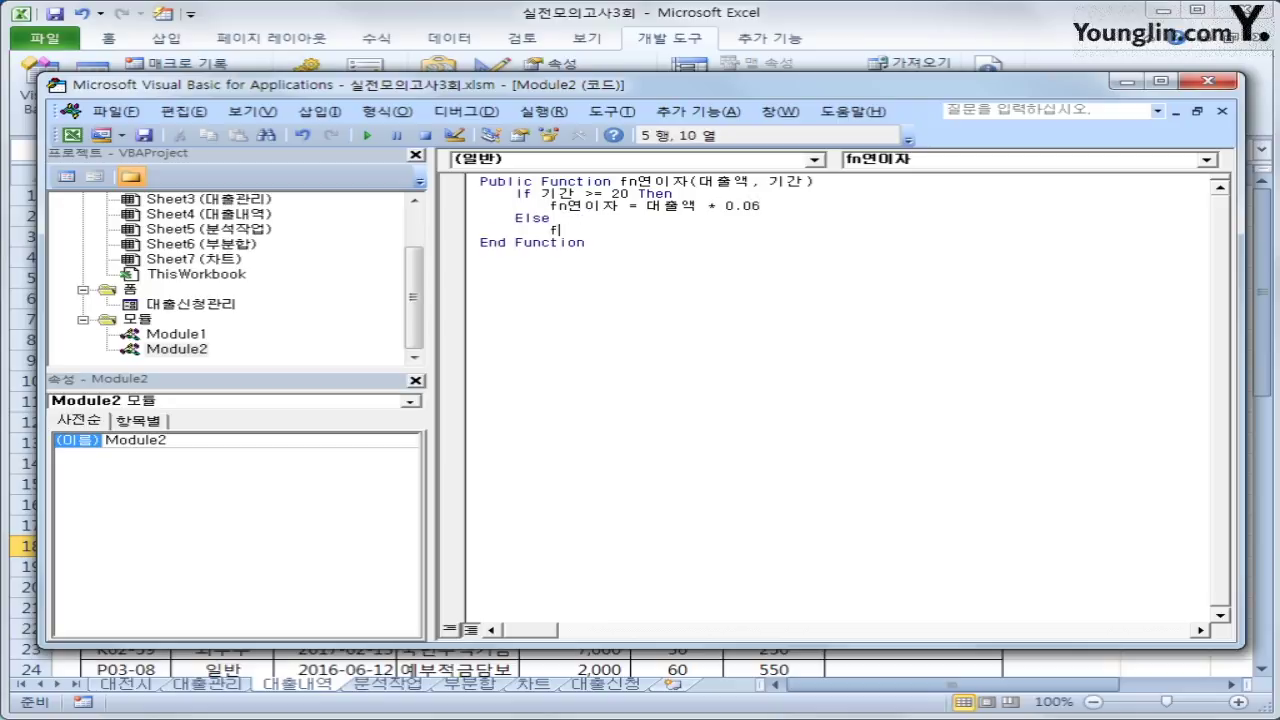
pyautogui.write('n연이자 ')
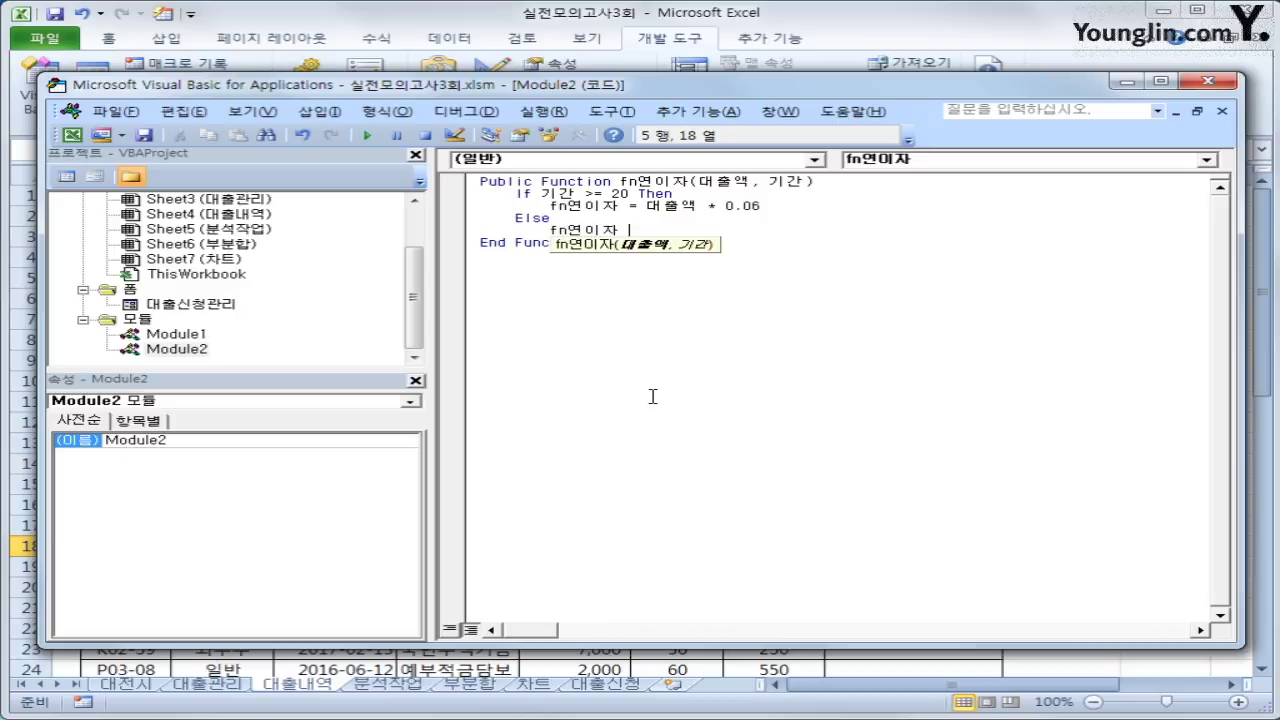
pyautogui.write('=대')
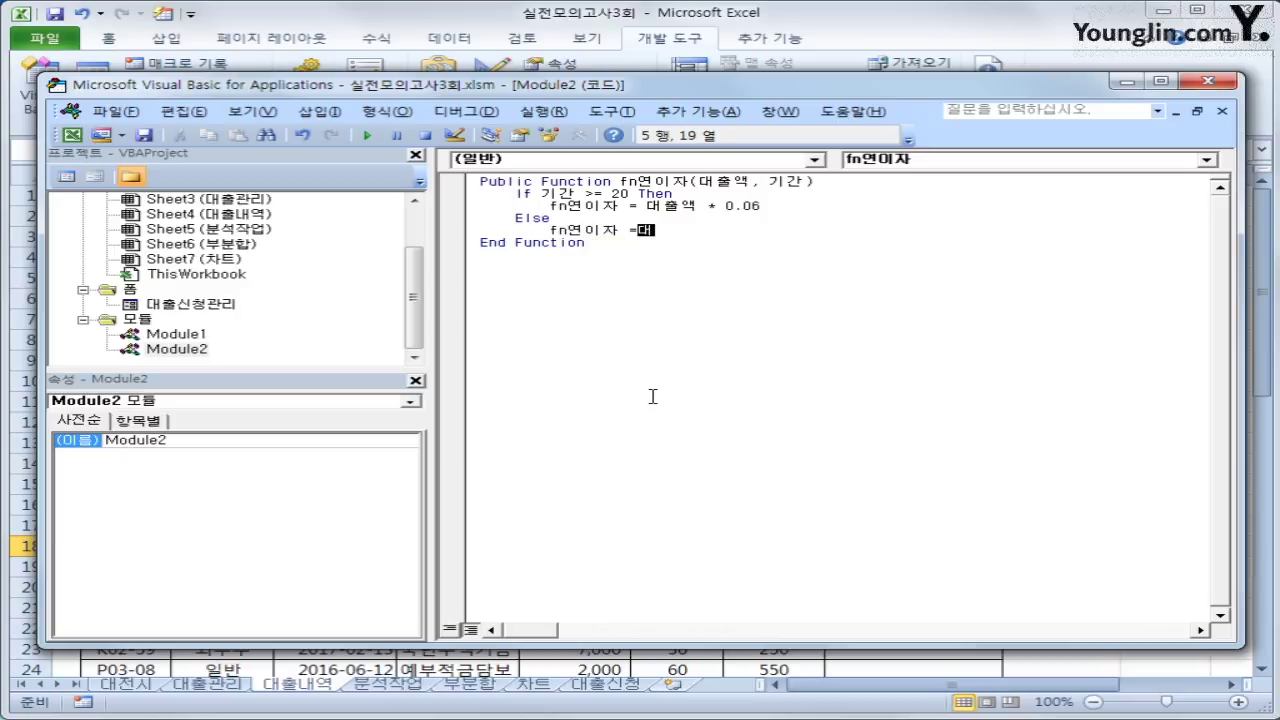
pyautogui.write('출ㅇ액 * 0.07')
pyautogui.press('Return')
pyautogui.press('BackSpace')
pyautogui.press('BackSpace')
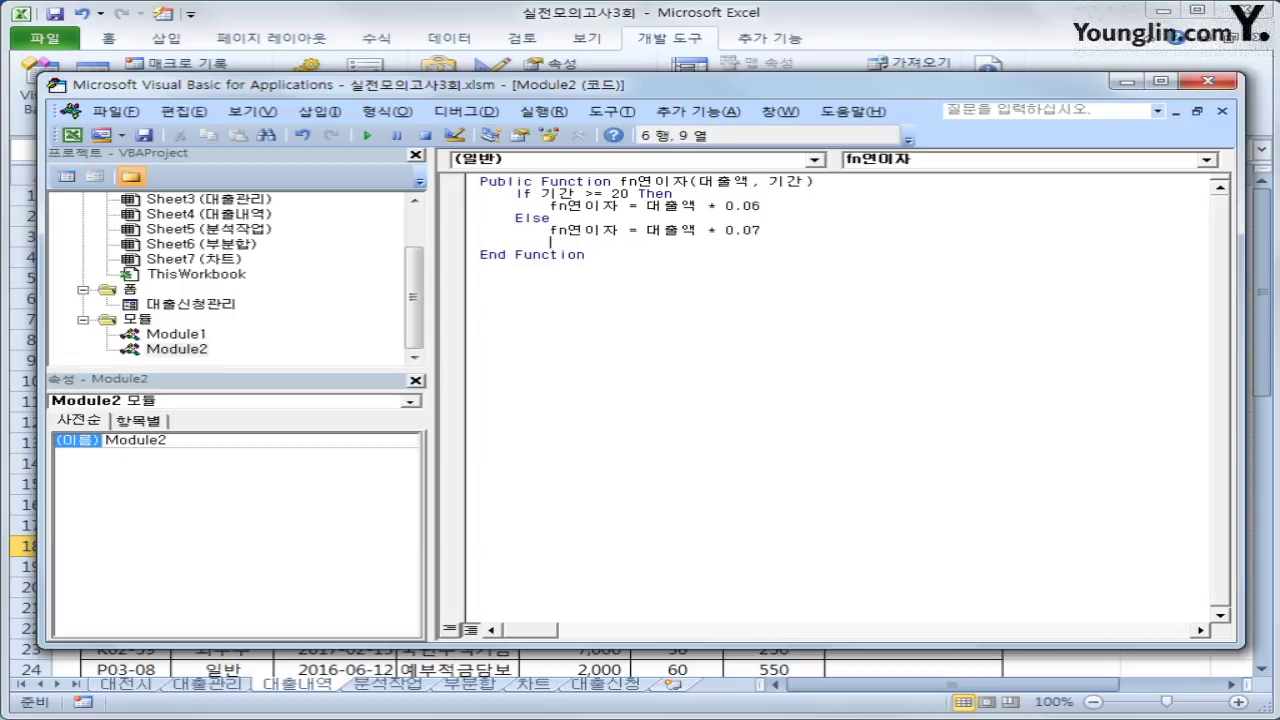
# Close the condition with End If and set the If block off with blank lines inside the function
pyautogui.write('end if')
pyautogui.press('Return')
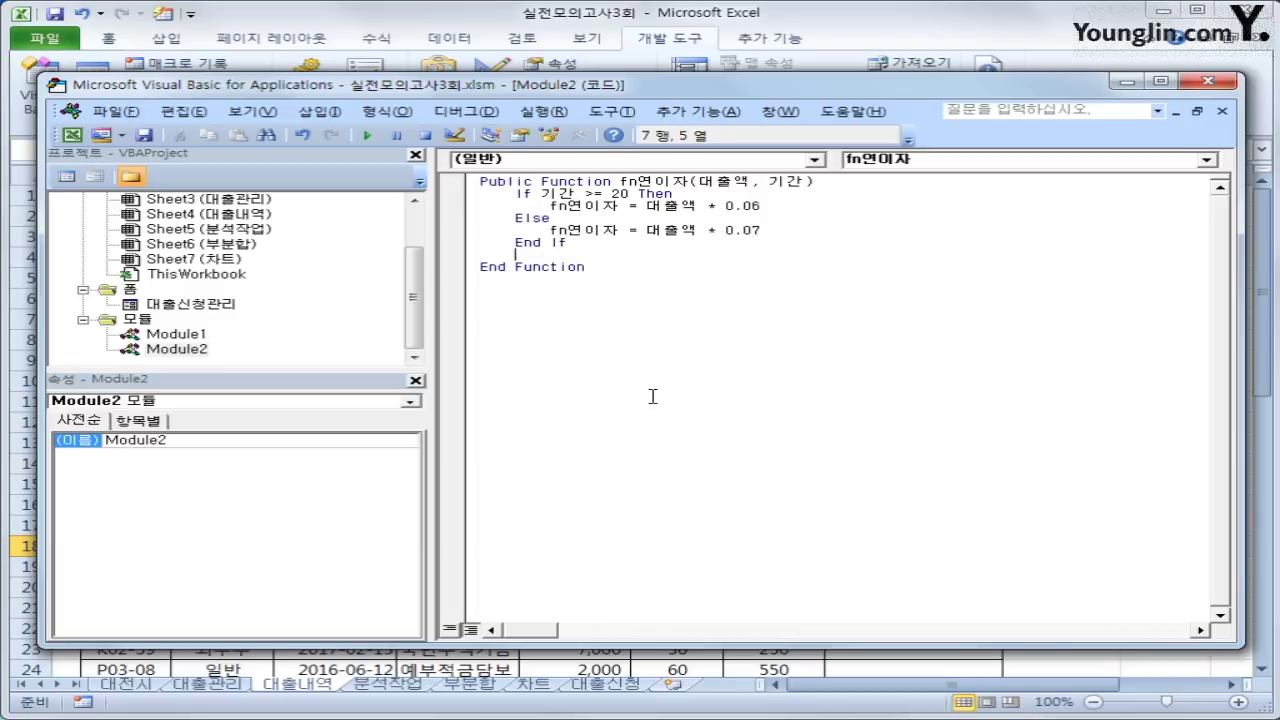
pyautogui.press('Up')
pyautogui.press('Up')
pyautogui.press('Up')
pyautogui.press('Up')
pyautogui.press('Up')
pyautogui.press('Return')
pyautogui.press('Up')
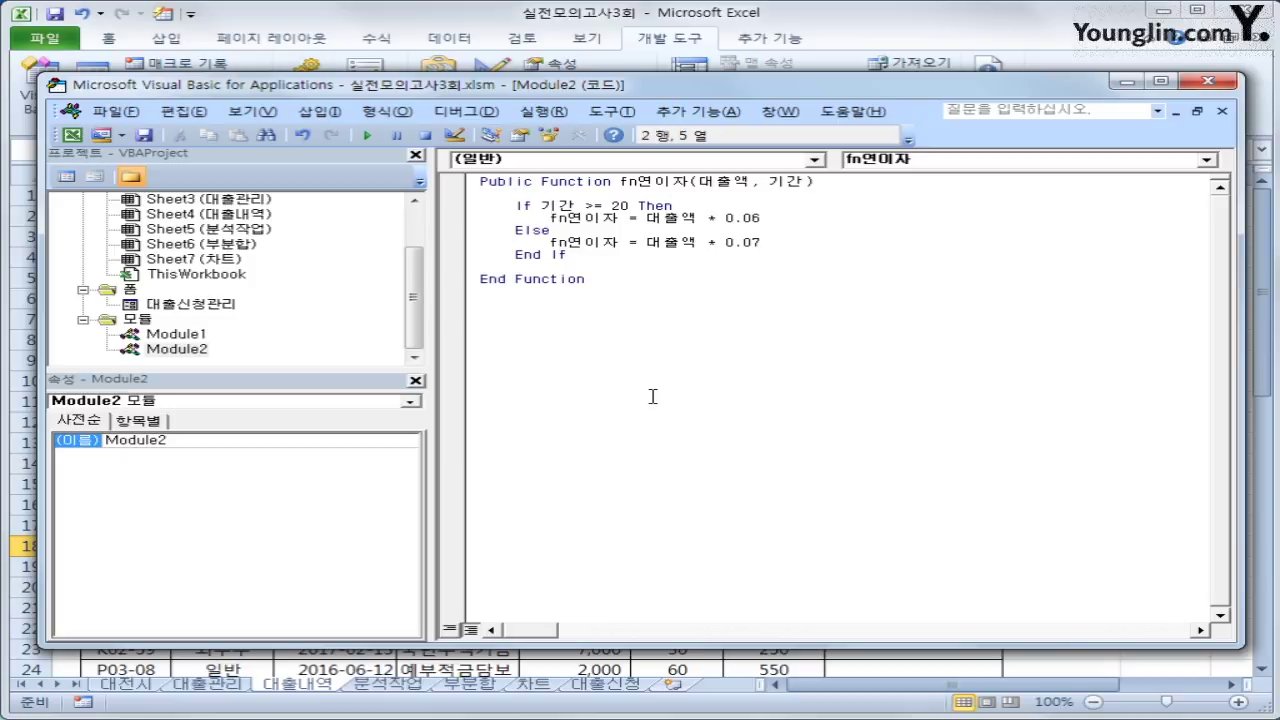
# Close the VBA editor and insert the user-defined function fn연이자 into cell I18 of the 대출내역 sheet
pyautogui.click(1208, 81)
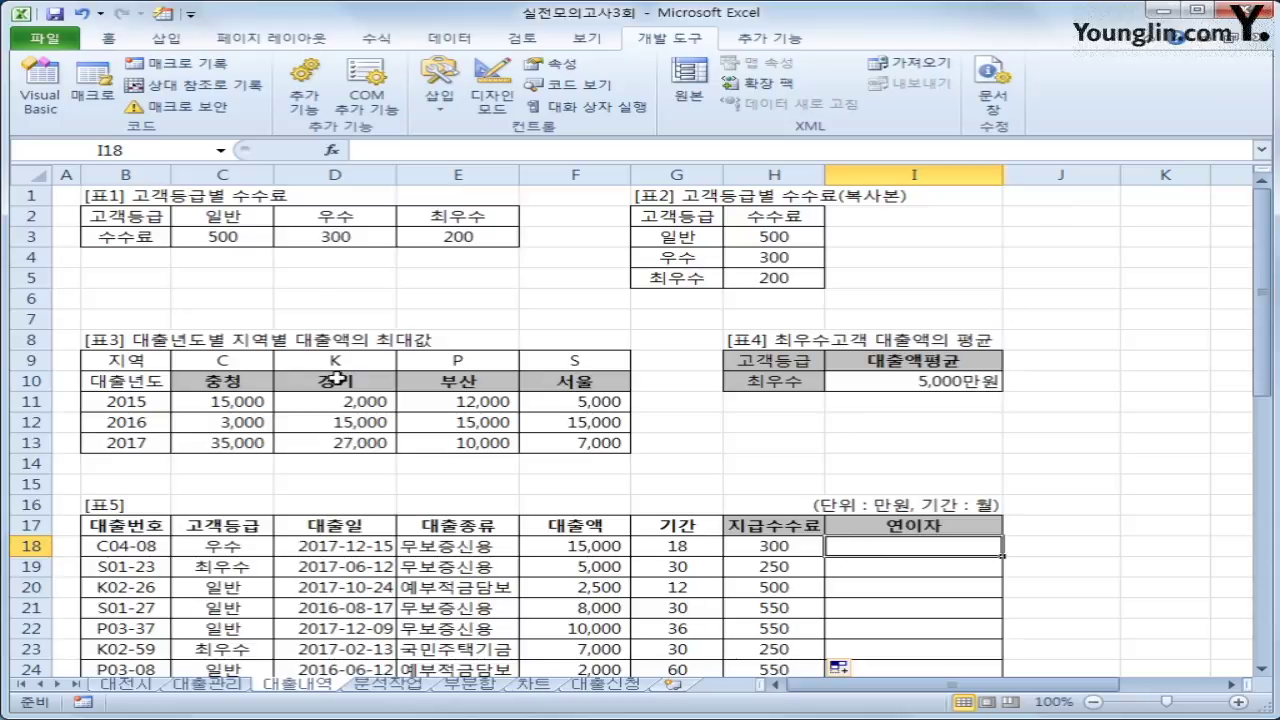
pyautogui.click(331, 150)
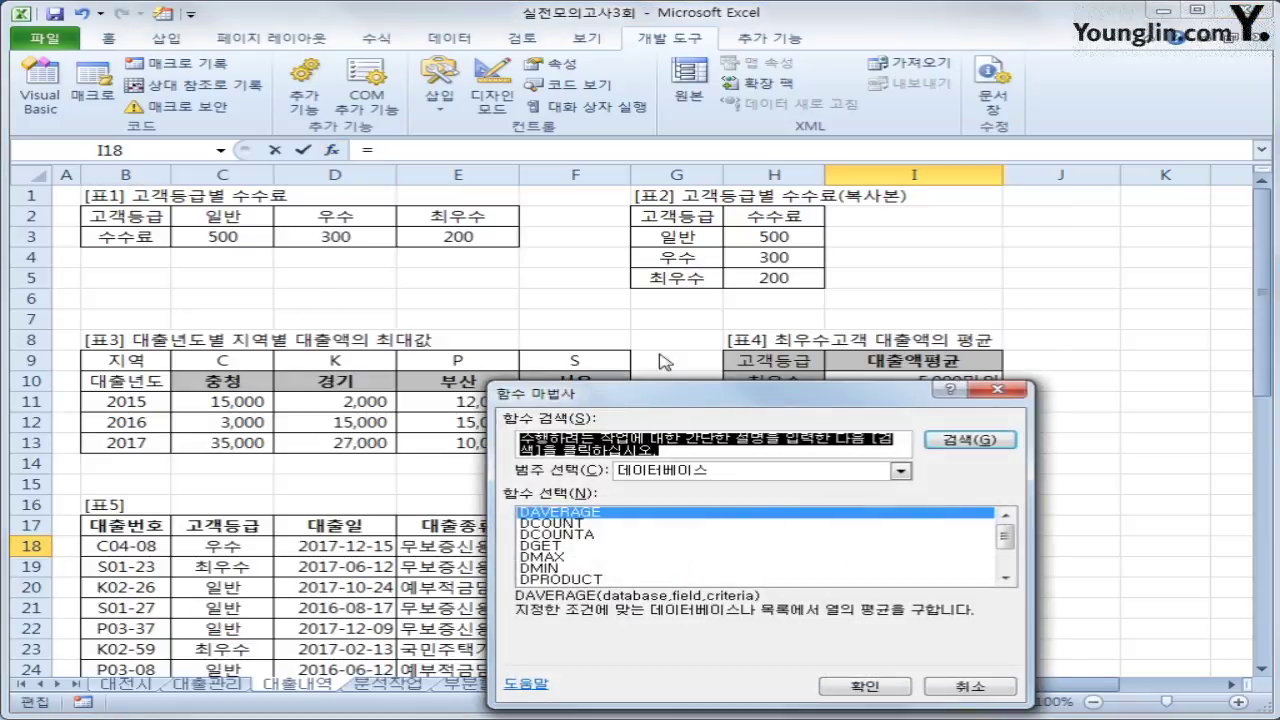
pyautogui.moveTo(665, 395); pyautogui.dragTo(650, 269)
pyautogui.click(650, 343)
pyautogui.click(663, 485)
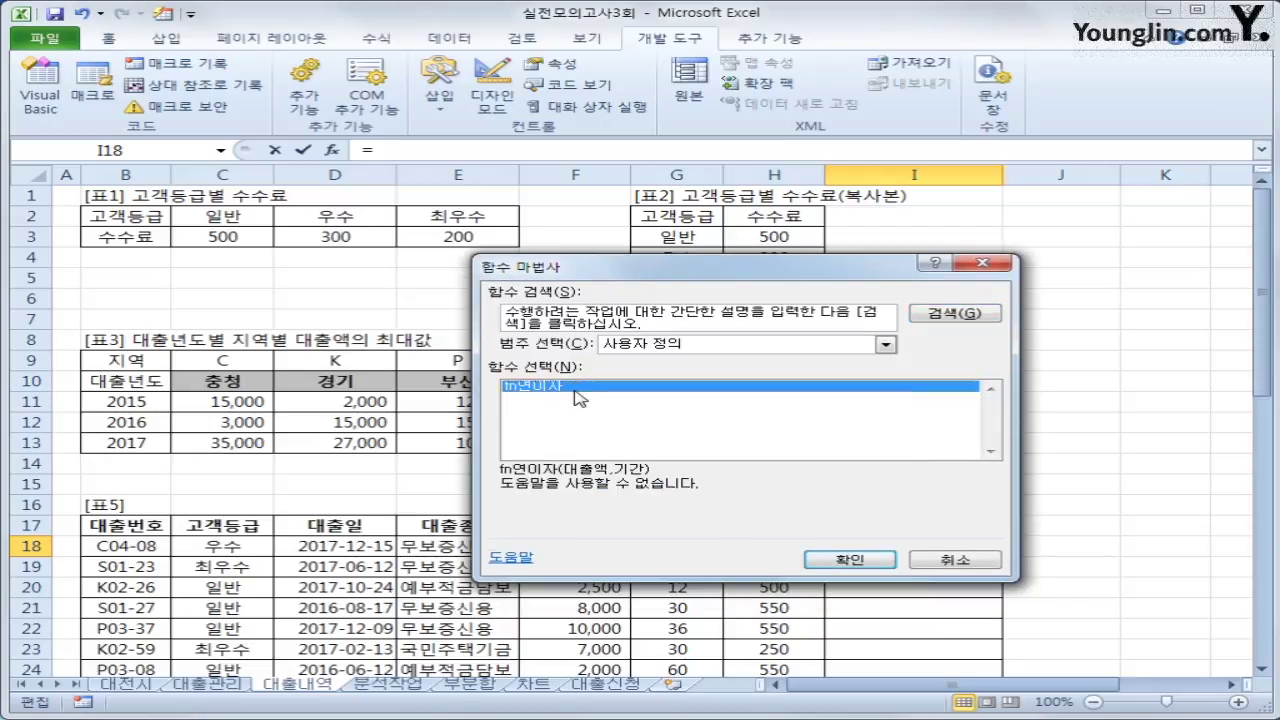
pyautogui.click(830, 560)
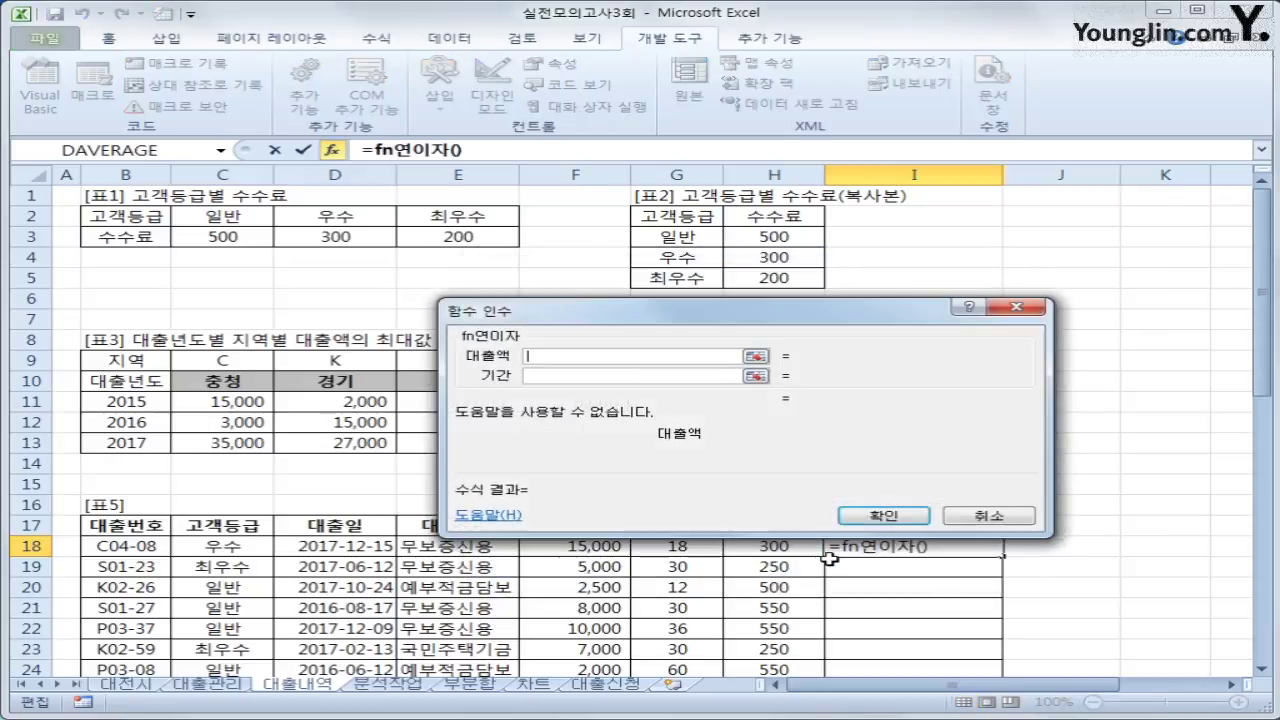
# Give fn연이자 in I18 the arguments F18 for 대출액 and G18 for 기간, and confirm the formula
pyautogui.moveTo(648, 432); pyautogui.dragTo(648, 378)
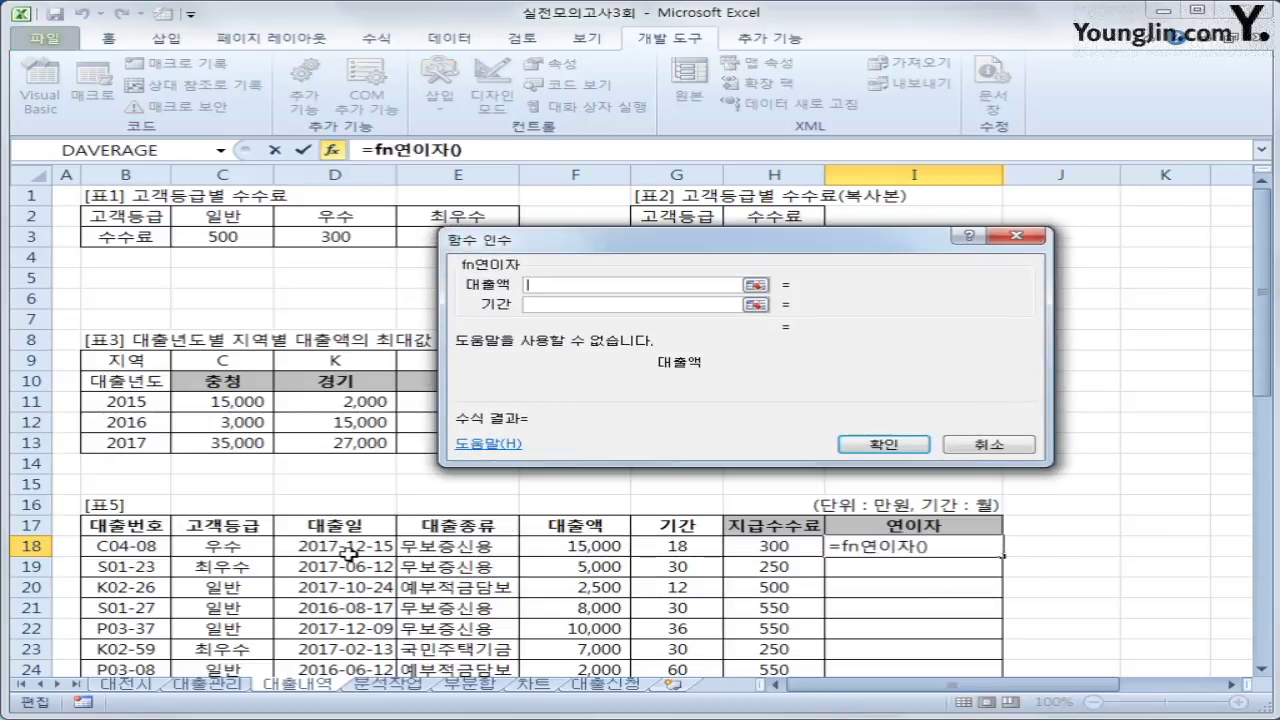
pyautogui.click(532, 551)
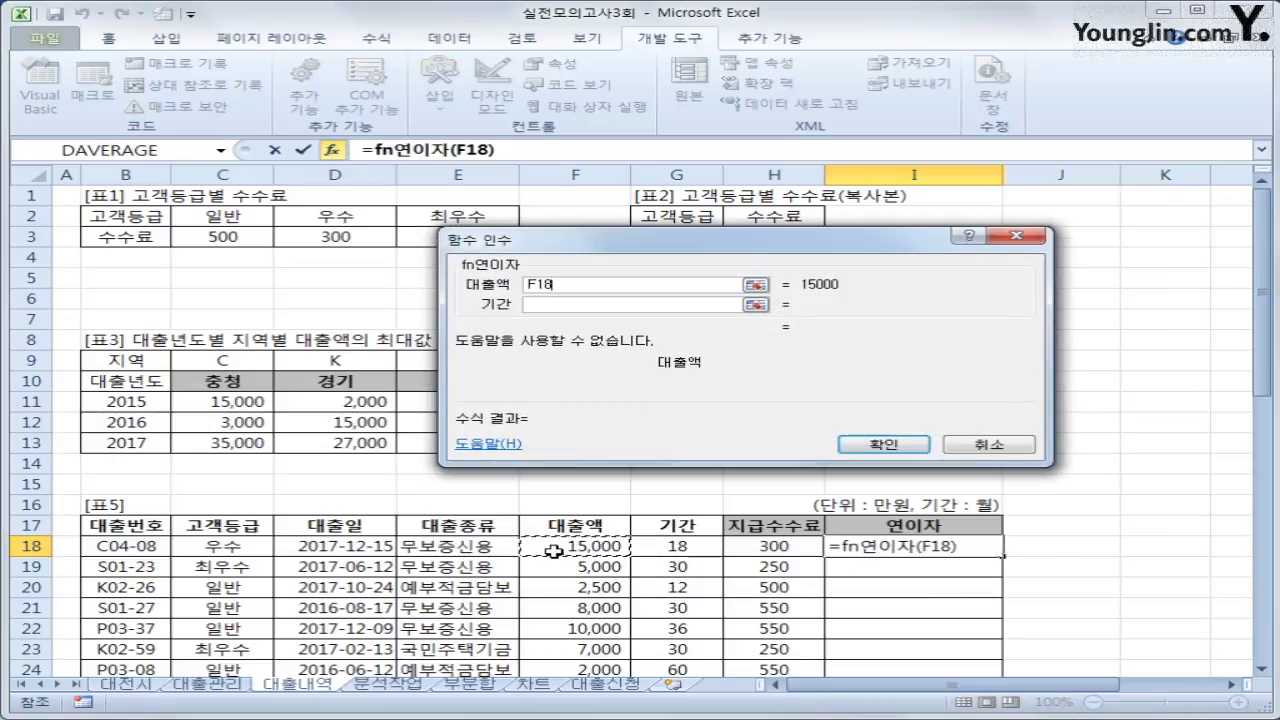
pyautogui.click(609, 310)
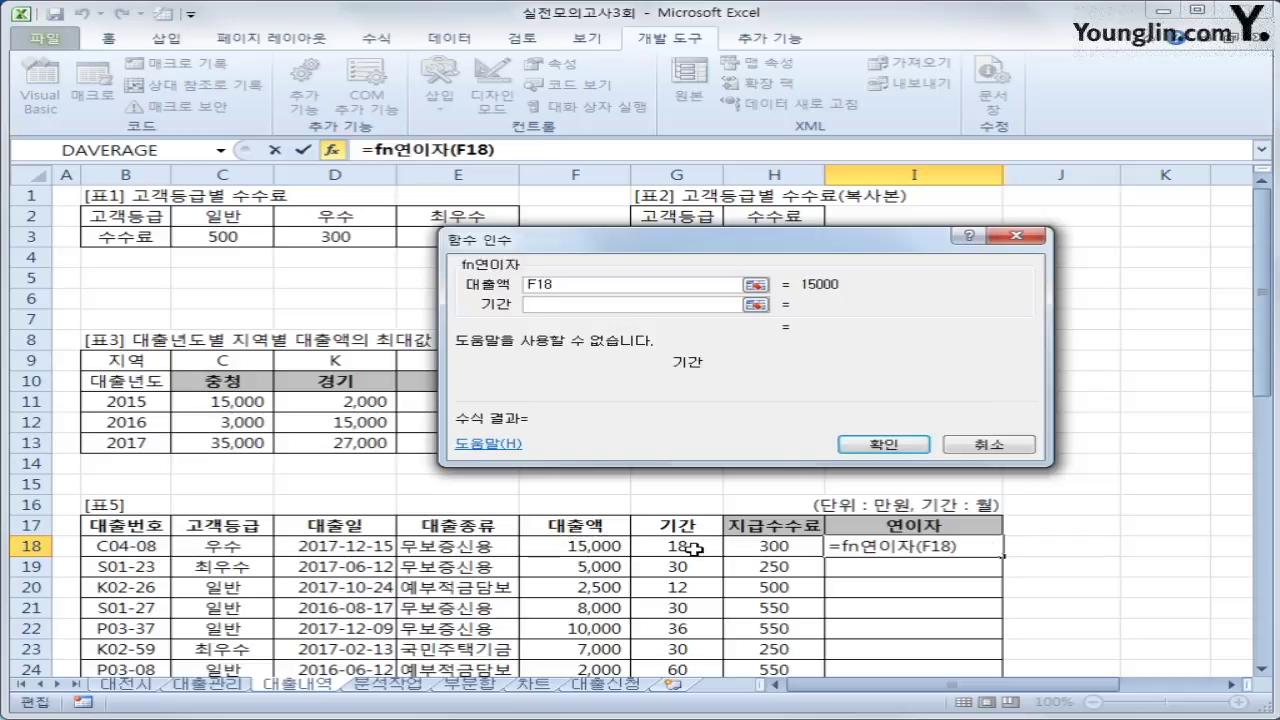
pyautogui.click(692, 547)
pyautogui.click(868, 446)
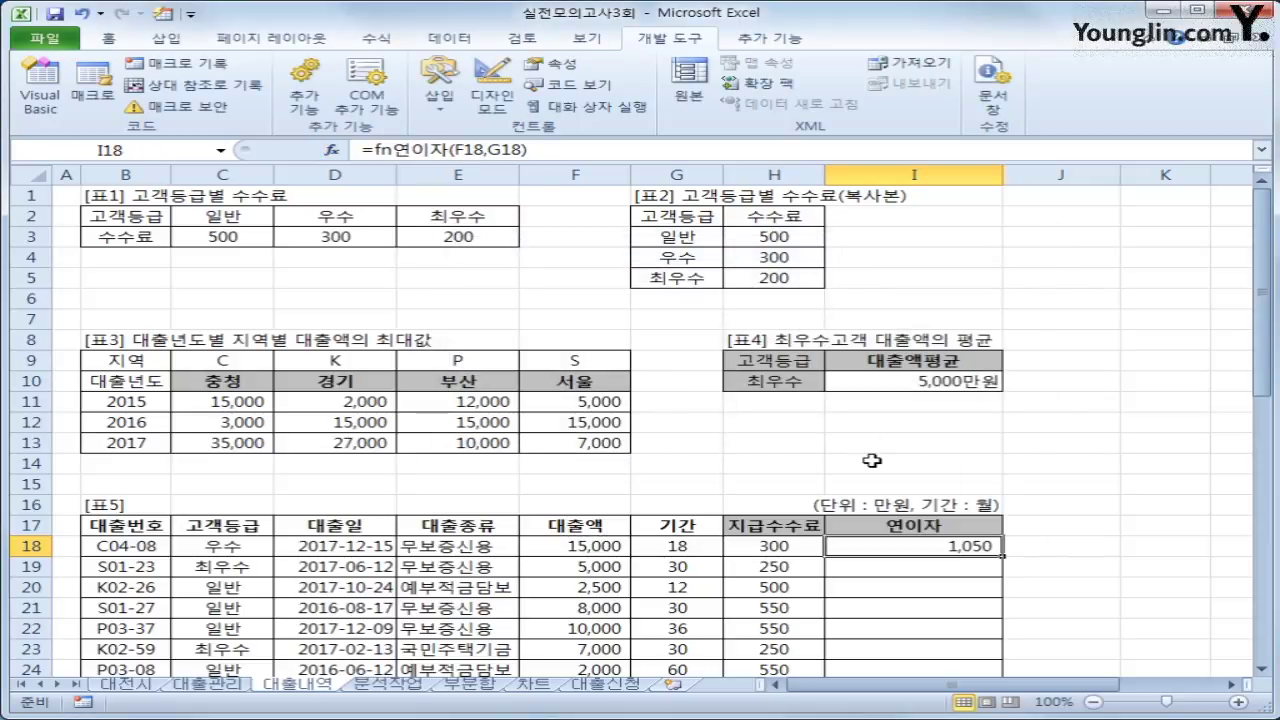
# Fill the fn연이자 formula from I18 down the 연이자 column to I44
pyautogui.doubleClick(1002, 554)
pyautogui.scroll(-5, 1002, 563)
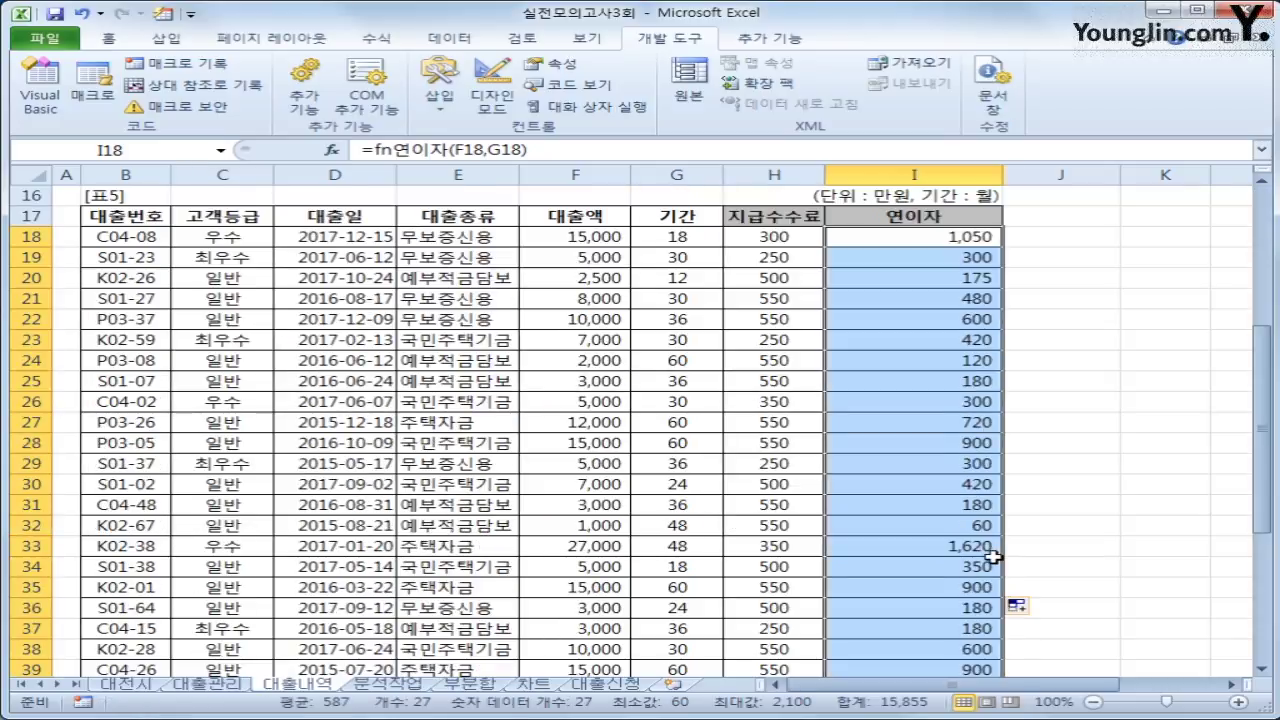
pyautogui.scroll(-3, 993, 557)
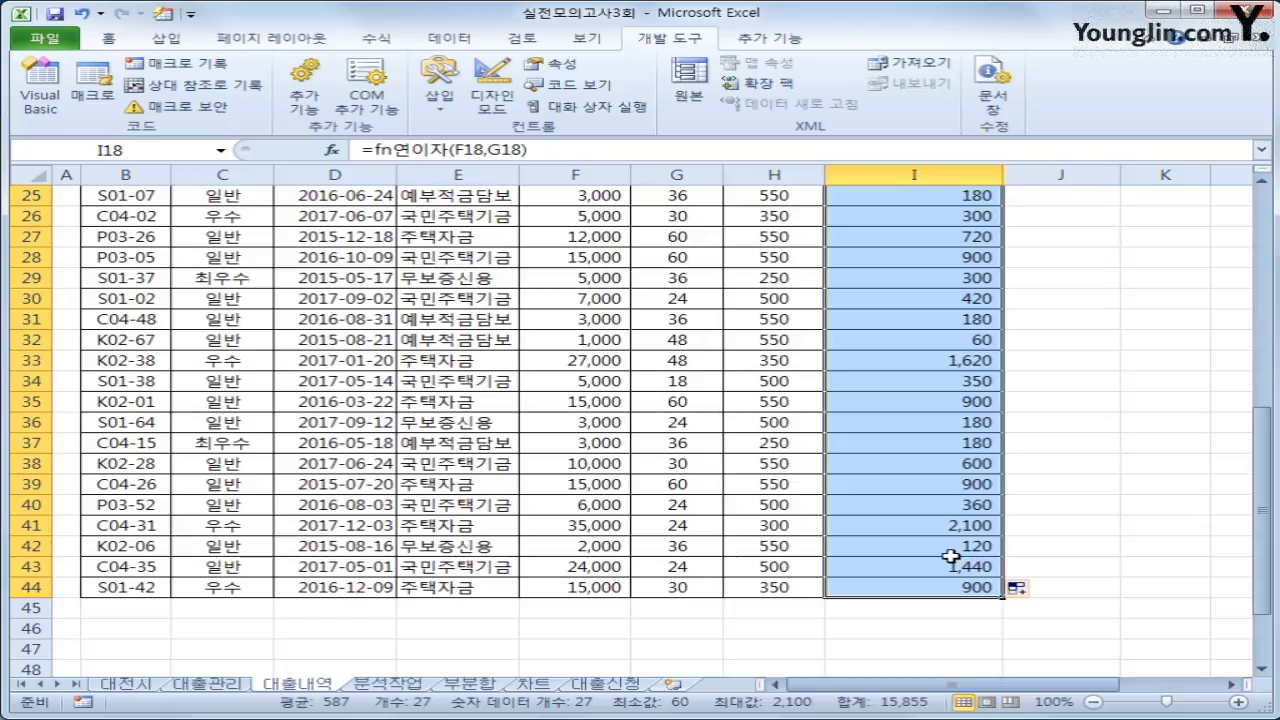
# Create a pivot table from range A3:G13 of the 분석작업 sheet, placed at cell A19 of the same sheet
pyautogui.click(390, 688)
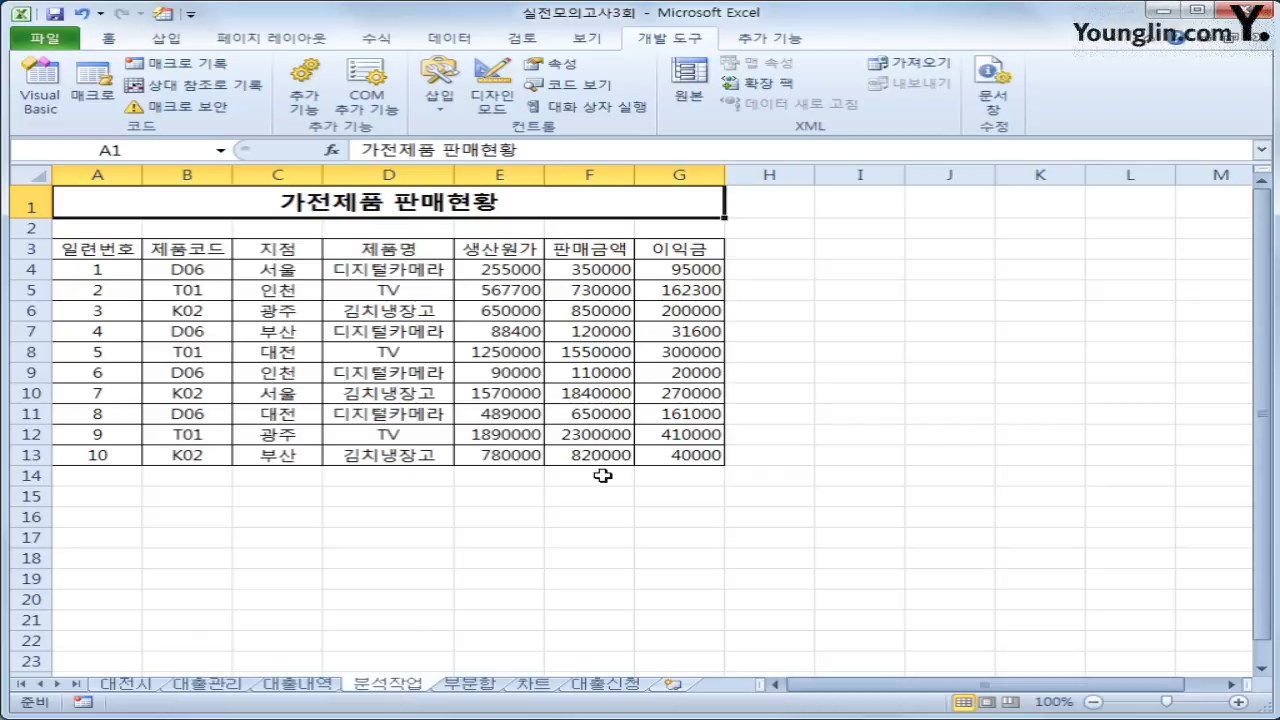
pyautogui.click(99, 327)
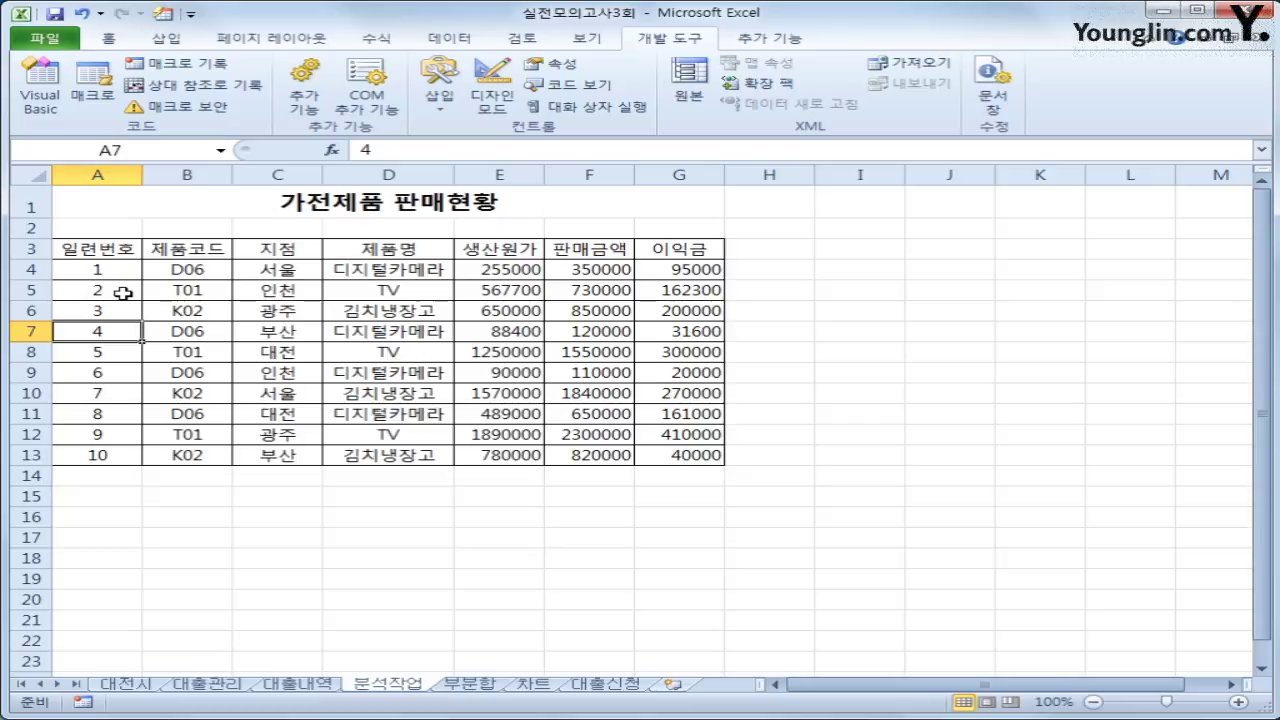
pyautogui.click(166, 38)
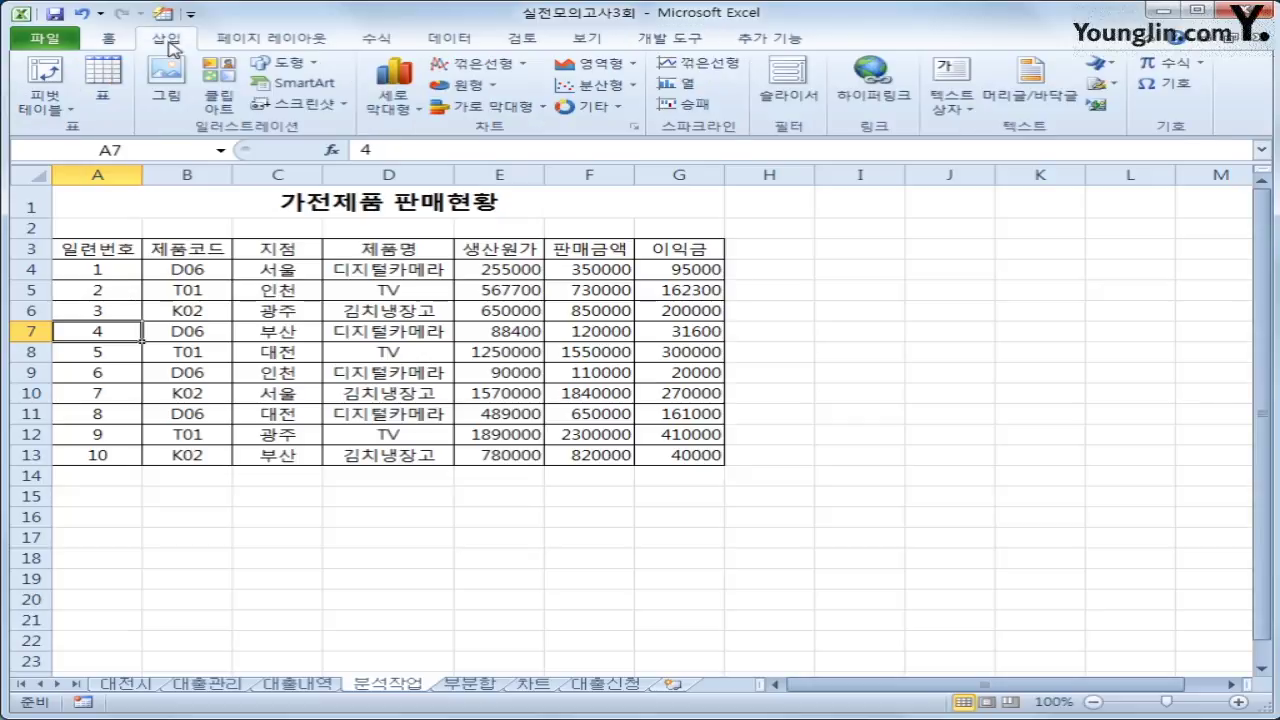
pyautogui.click(60, 76)
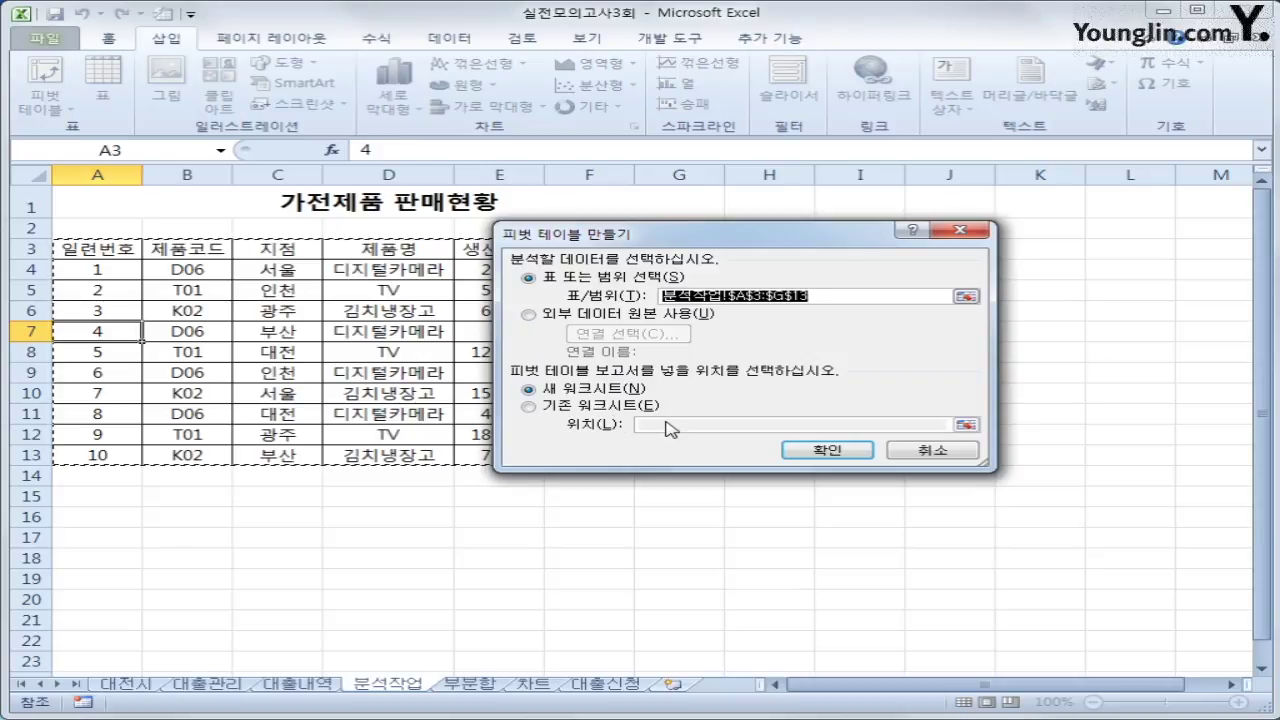
pyautogui.click(608, 406)
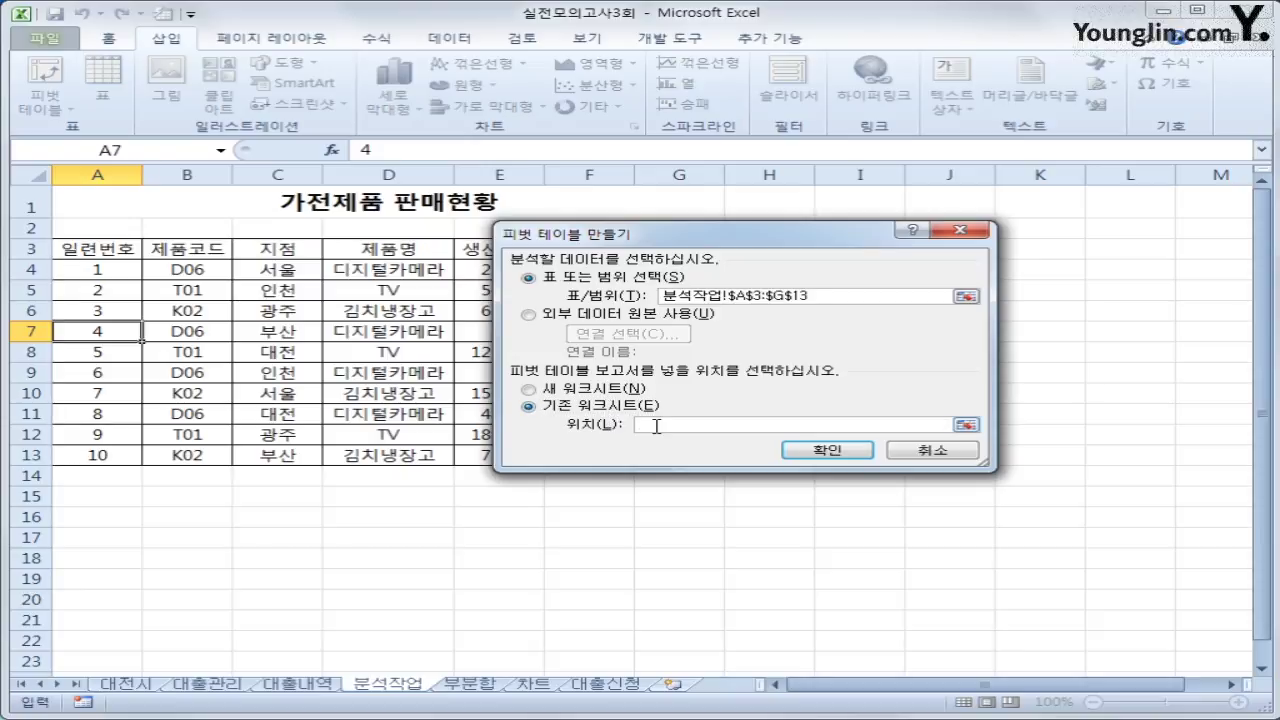
pyautogui.click(92, 578)
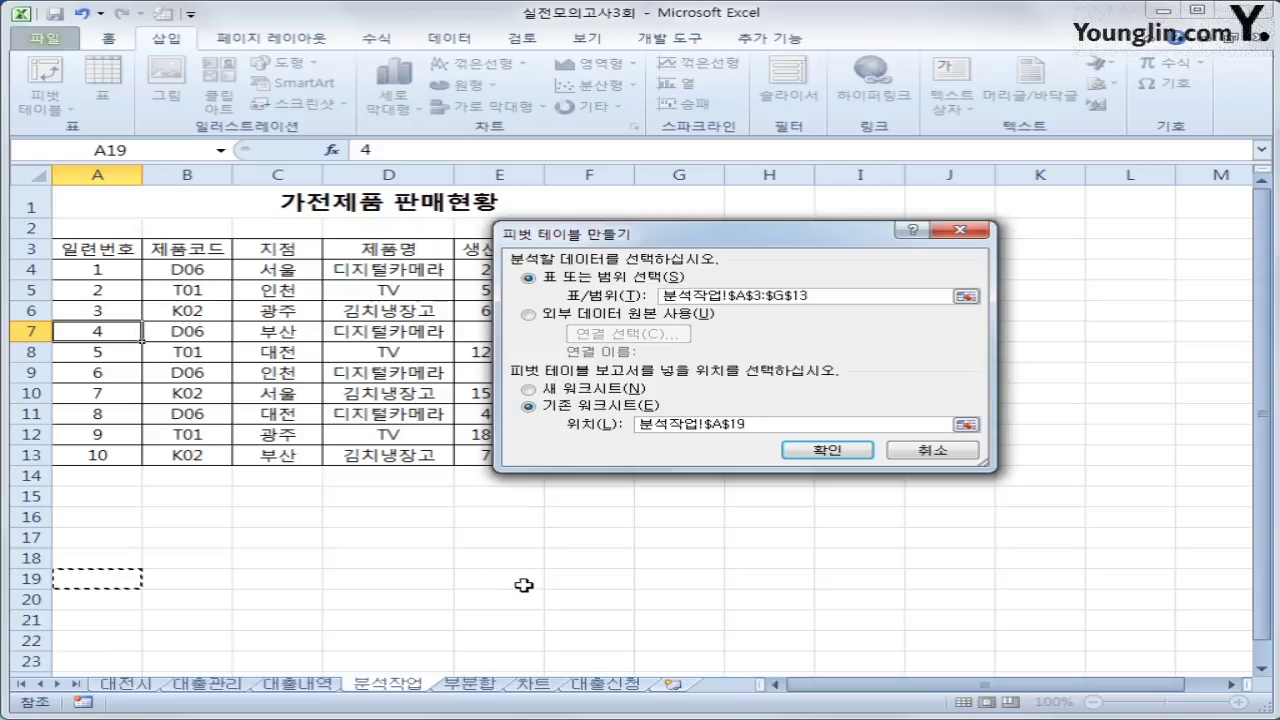
pyautogui.click(827, 452)
# Lay out the pivot table with 제품코드 as report filter, 지점 as row label and 제품명 as column label
pyautogui.scroll(-3, 802, 478)
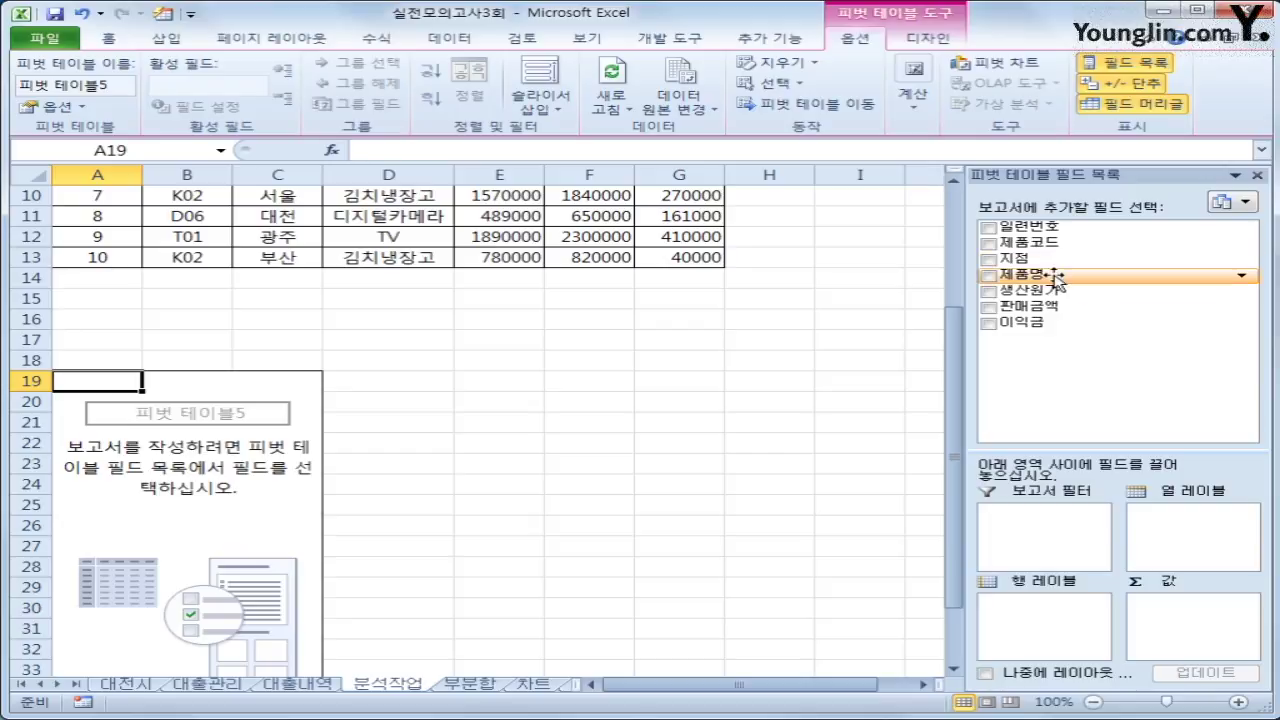
pyautogui.moveTo(1150, 246); pyautogui.dragTo(1050, 528)
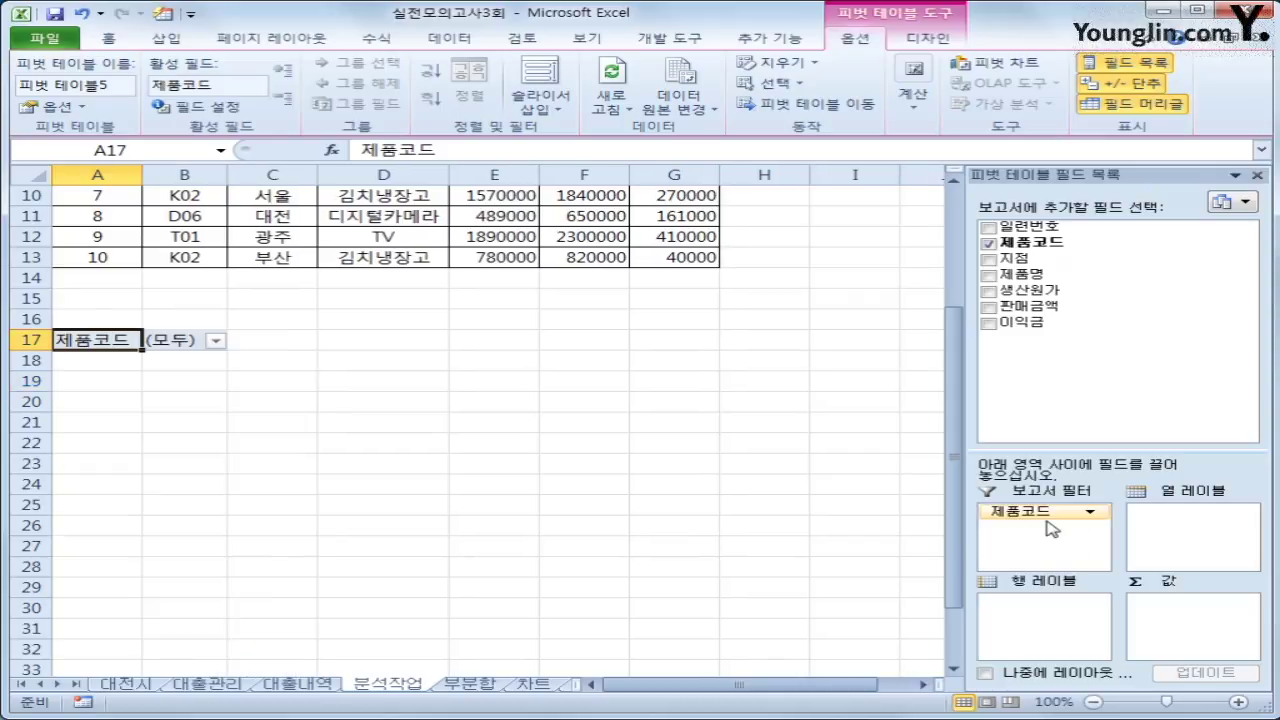
pyautogui.moveTo(1016, 258); pyautogui.dragTo(1070, 642)
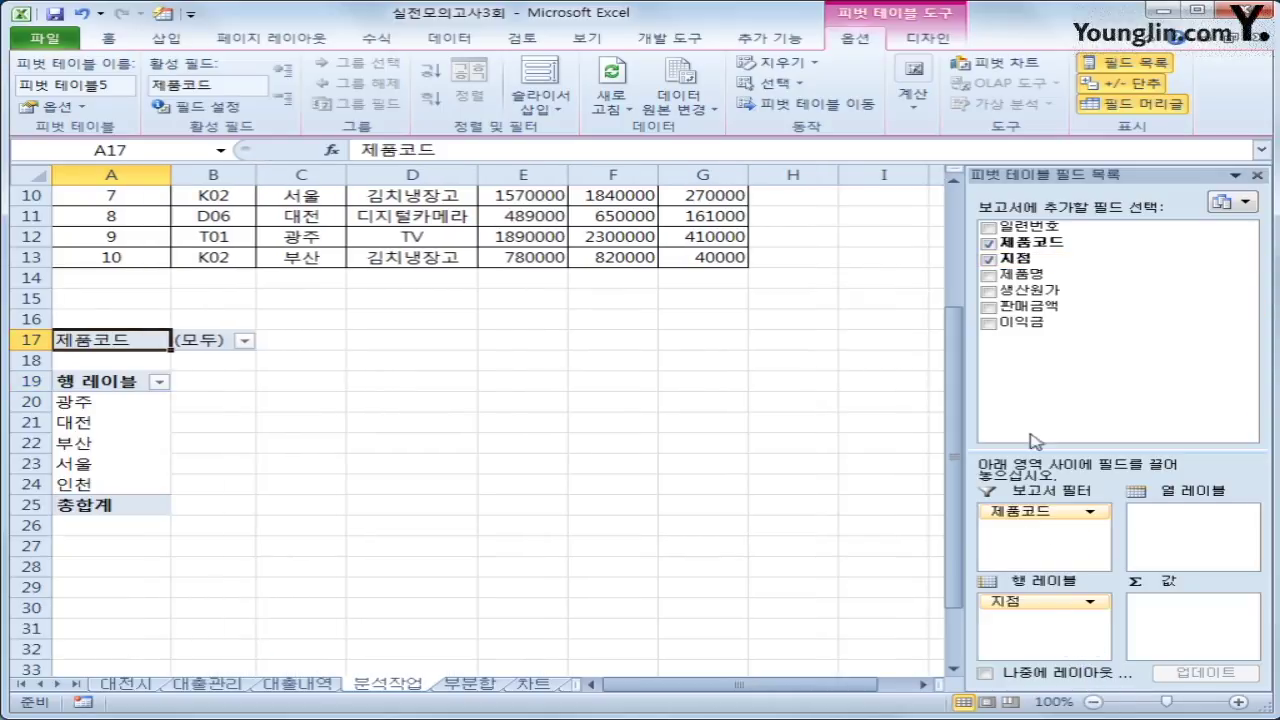
pyautogui.moveTo(1035, 276); pyautogui.dragTo(1174, 518)
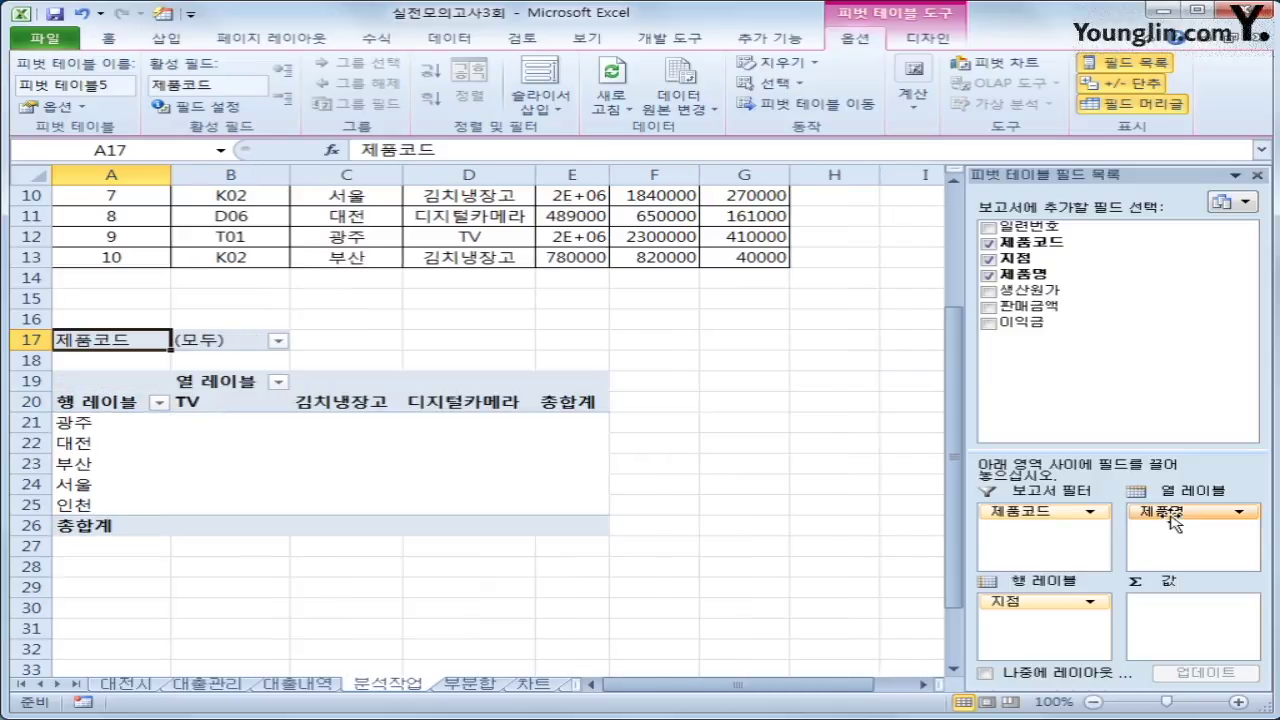
# Add 생산원가, 판매금액 and 이익금 as pivot values and move the Σ 값 field from the column labels to the row labels below 지점
pyautogui.moveTo(1030, 290); pyautogui.dragTo(1200, 630)
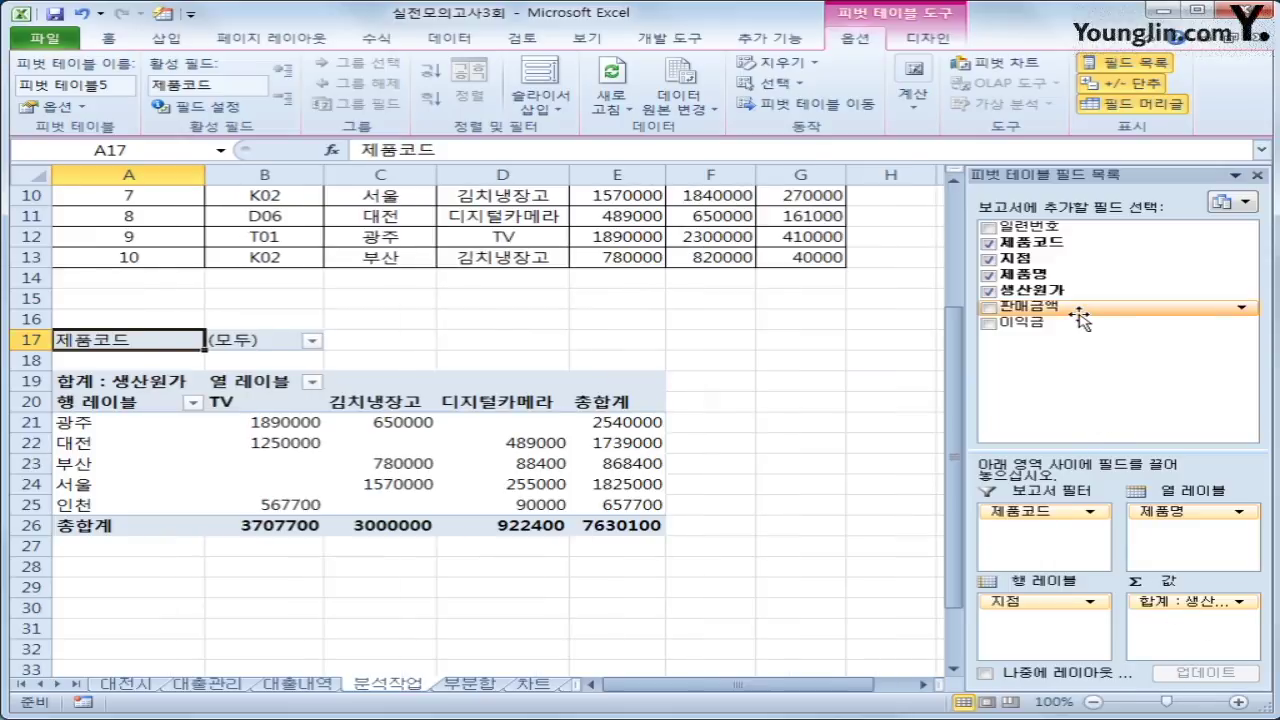
pyautogui.moveTo(1078, 307); pyautogui.dragTo(1197, 641)
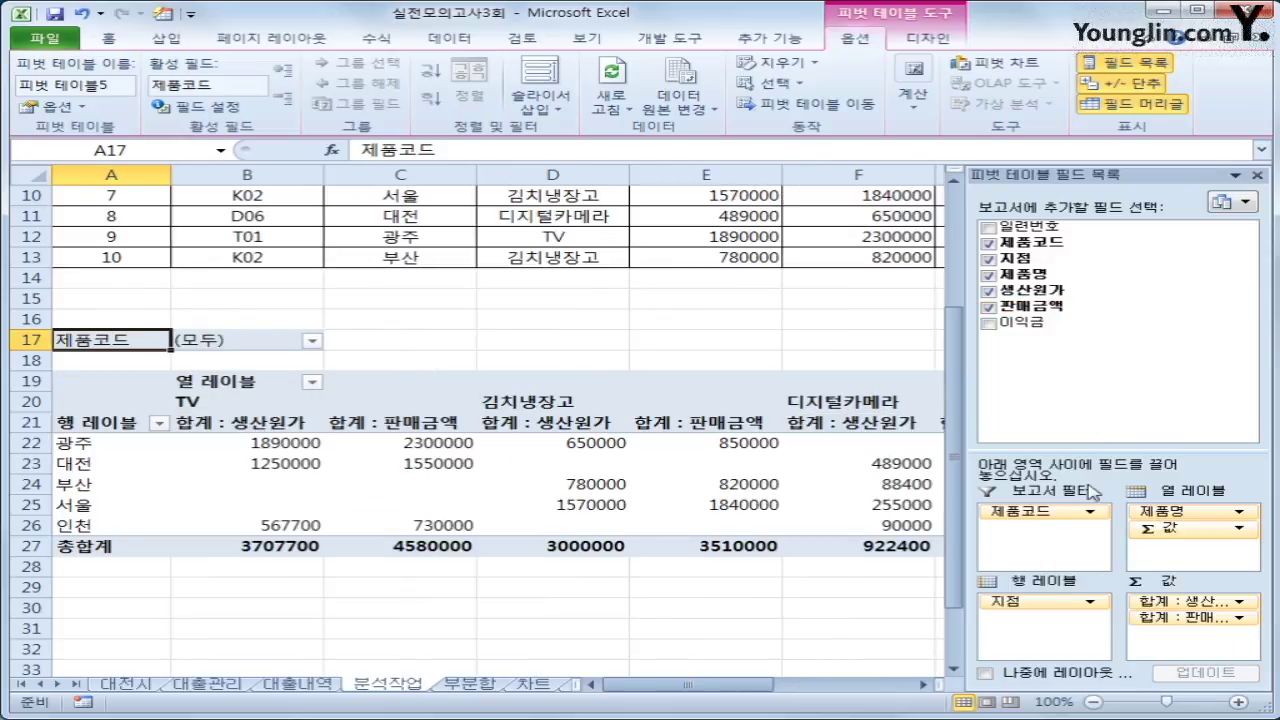
pyautogui.moveTo(1022, 324); pyautogui.dragTo(1197, 658)
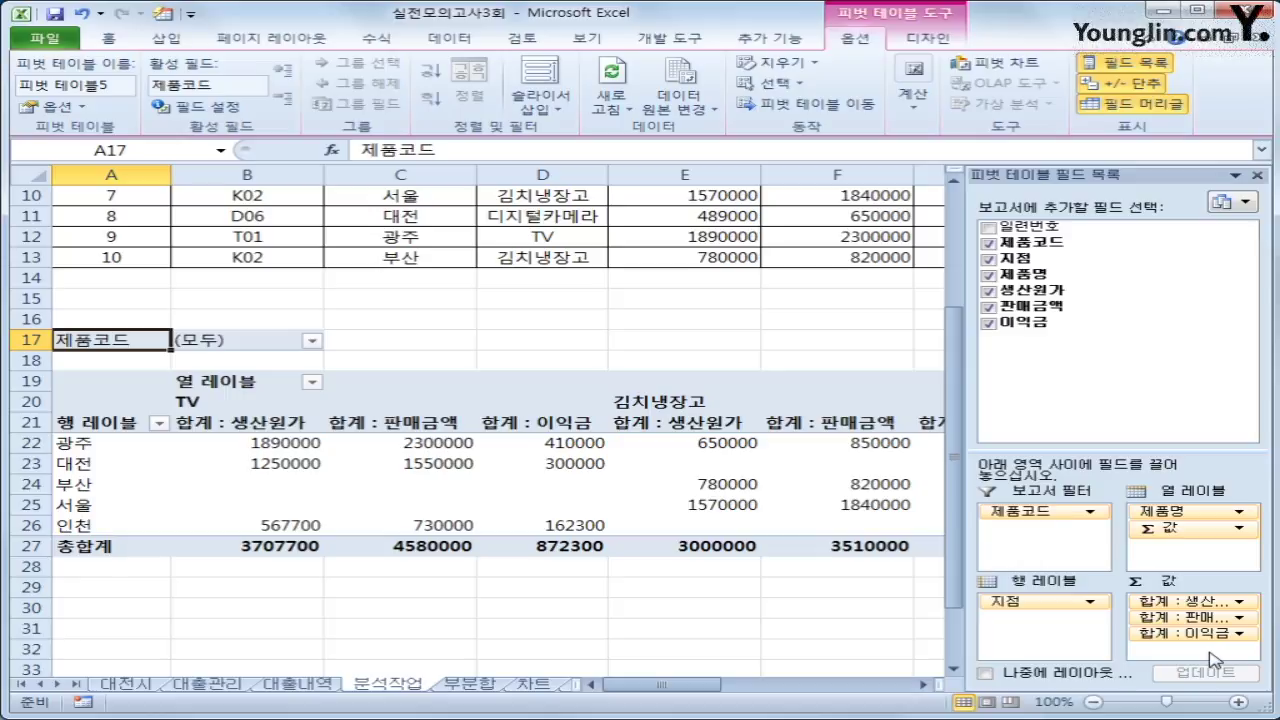
pyautogui.moveTo(1172, 528); pyautogui.dragTo(1075, 632)
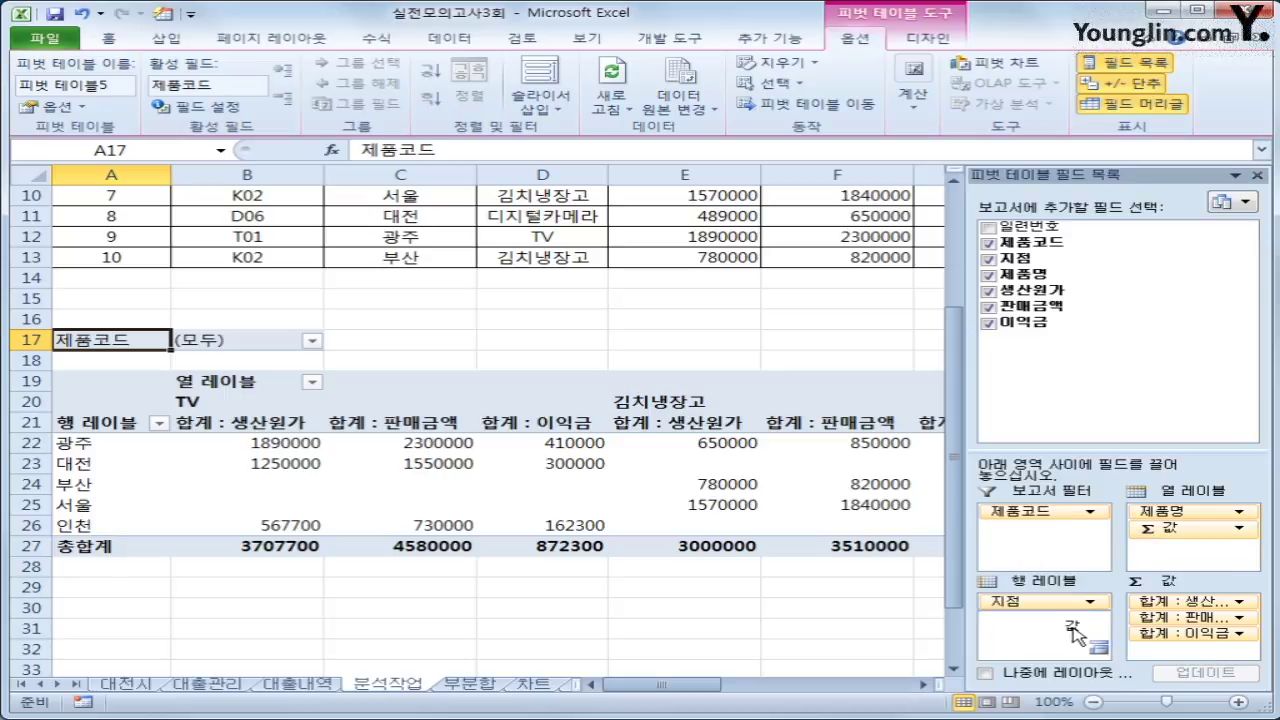
pyautogui.moveTo(1075, 632); pyautogui.dragTo(1075, 628)
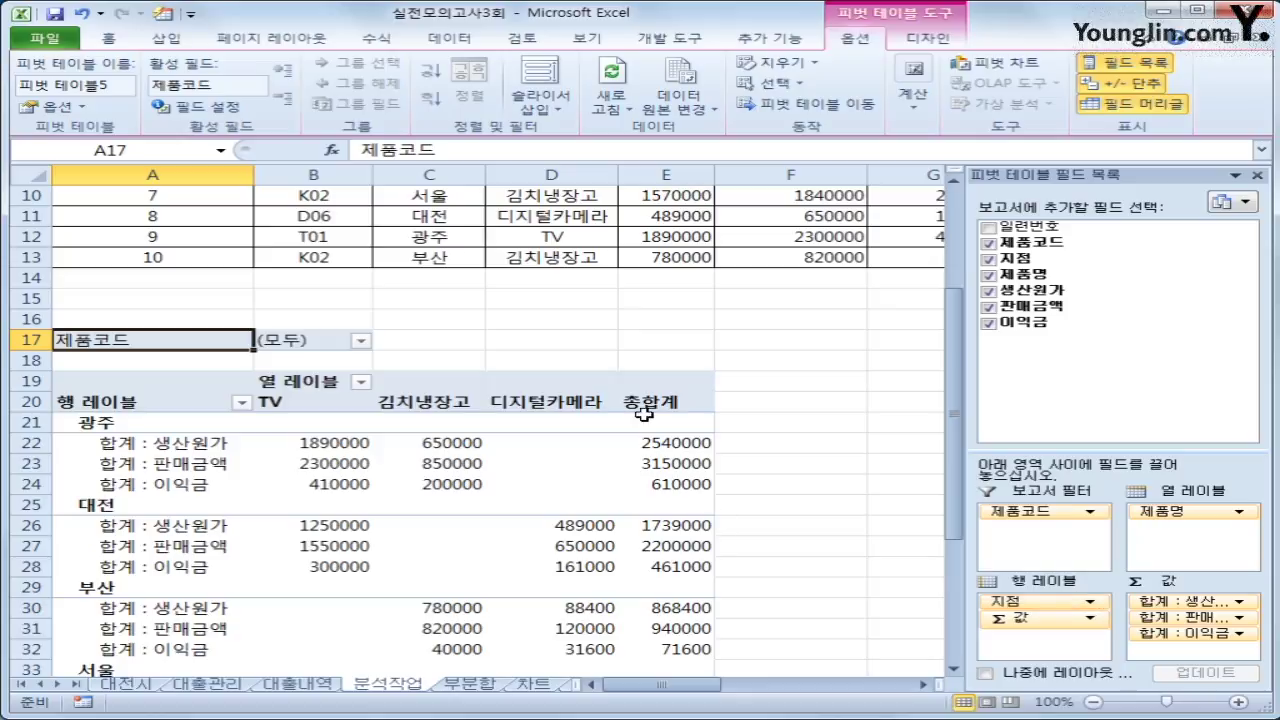
# Summarize the 생산원가 value field of the pivot table by 평균
pyautogui.click(194, 445)
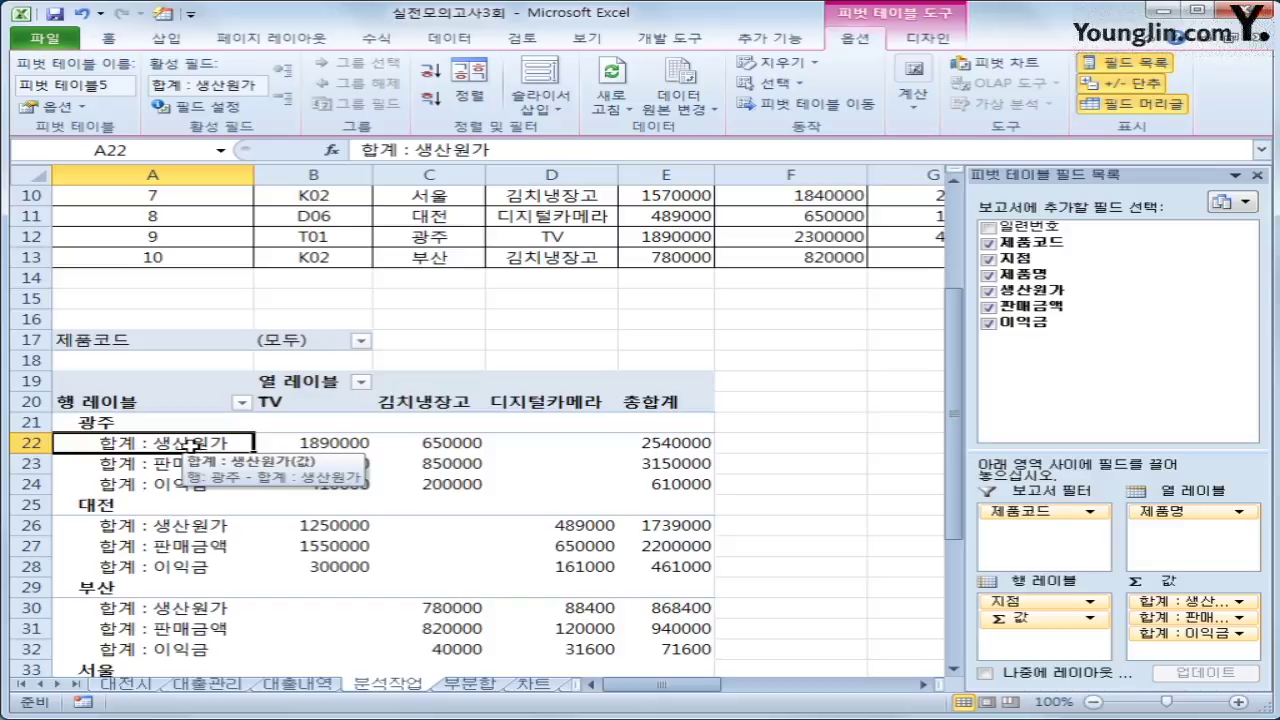
pyautogui.rightClick(193, 444)
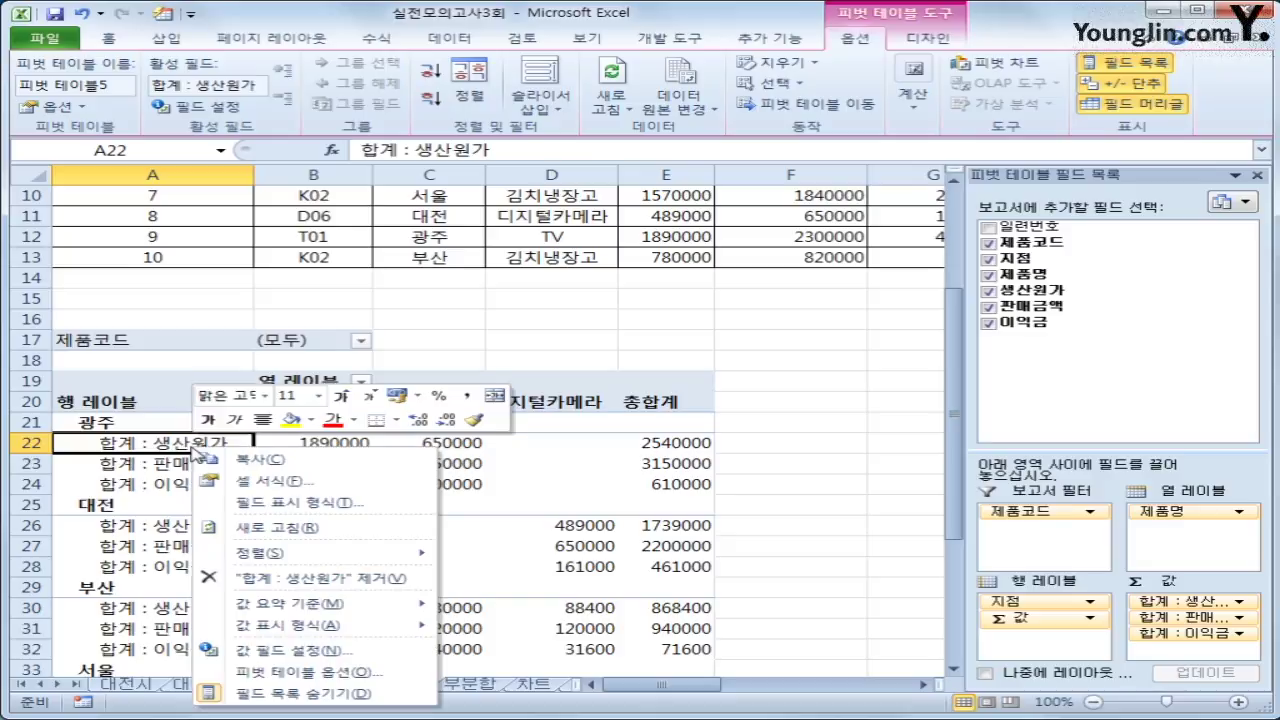
pyautogui.click(349, 655)
pyautogui.click(505, 397)
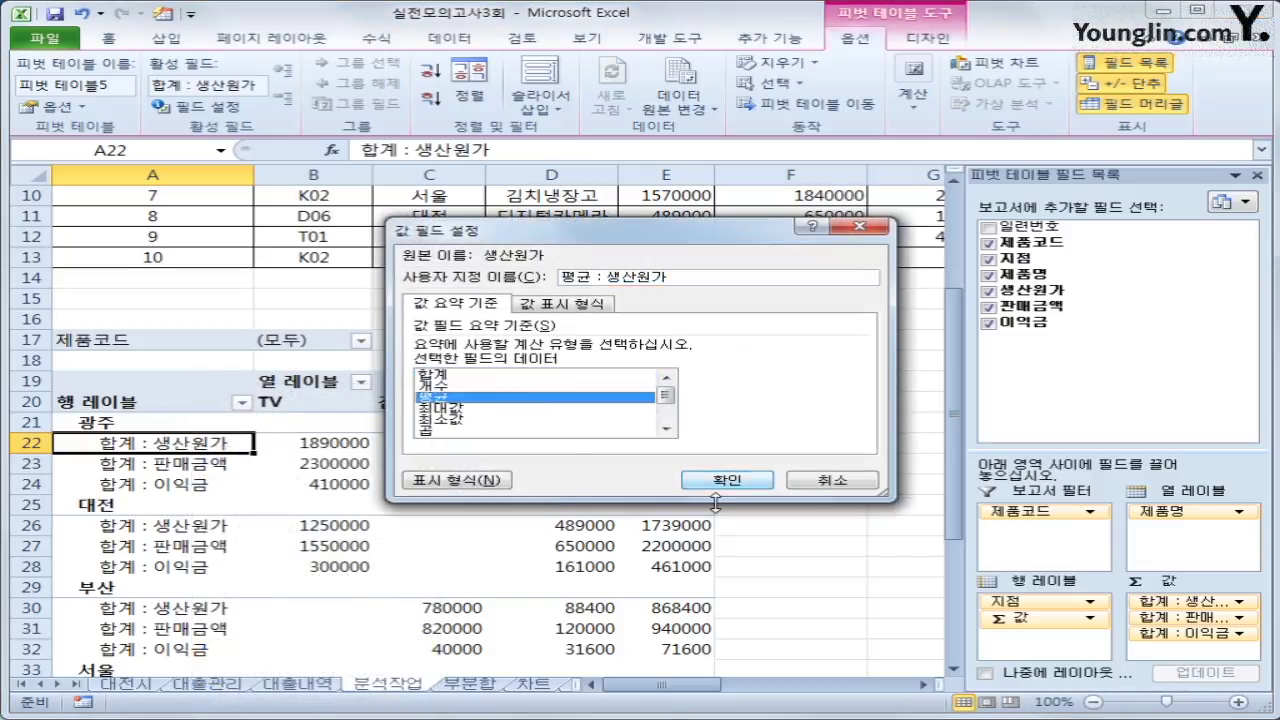
pyautogui.click(727, 481)
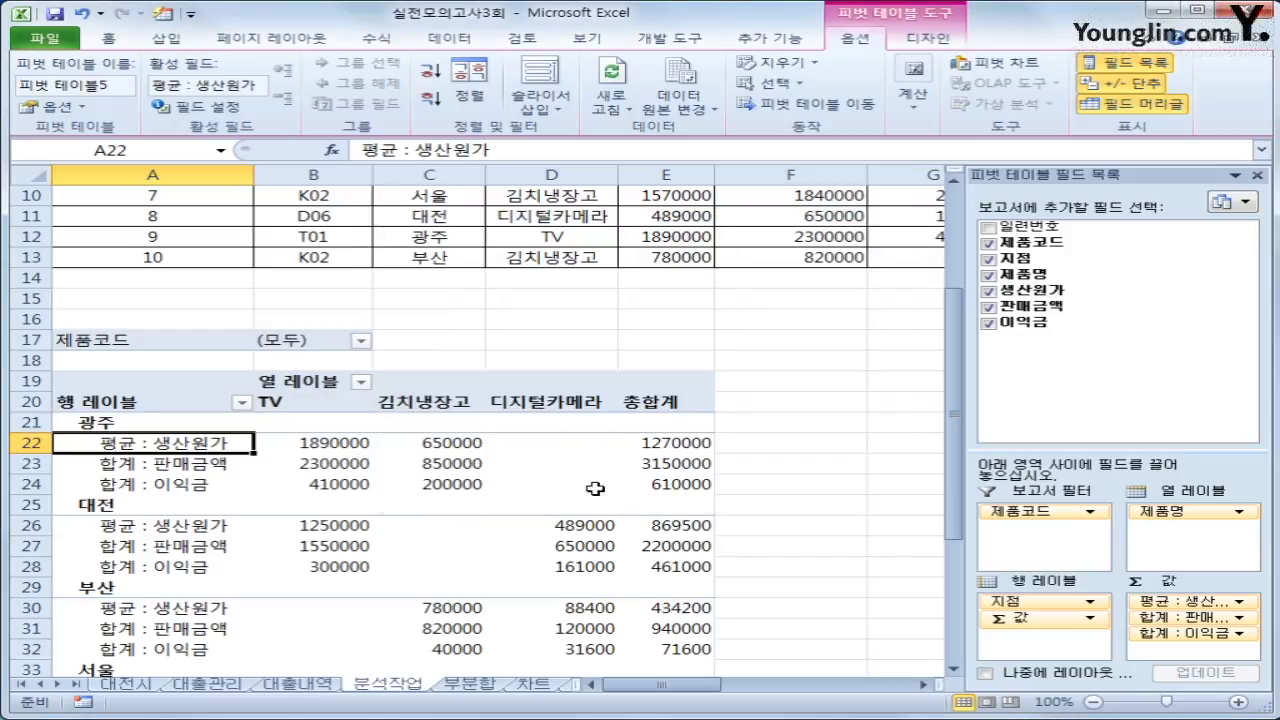
# Change the 판매금액 value field's summary calculation to 평균
pyautogui.click(223, 465)
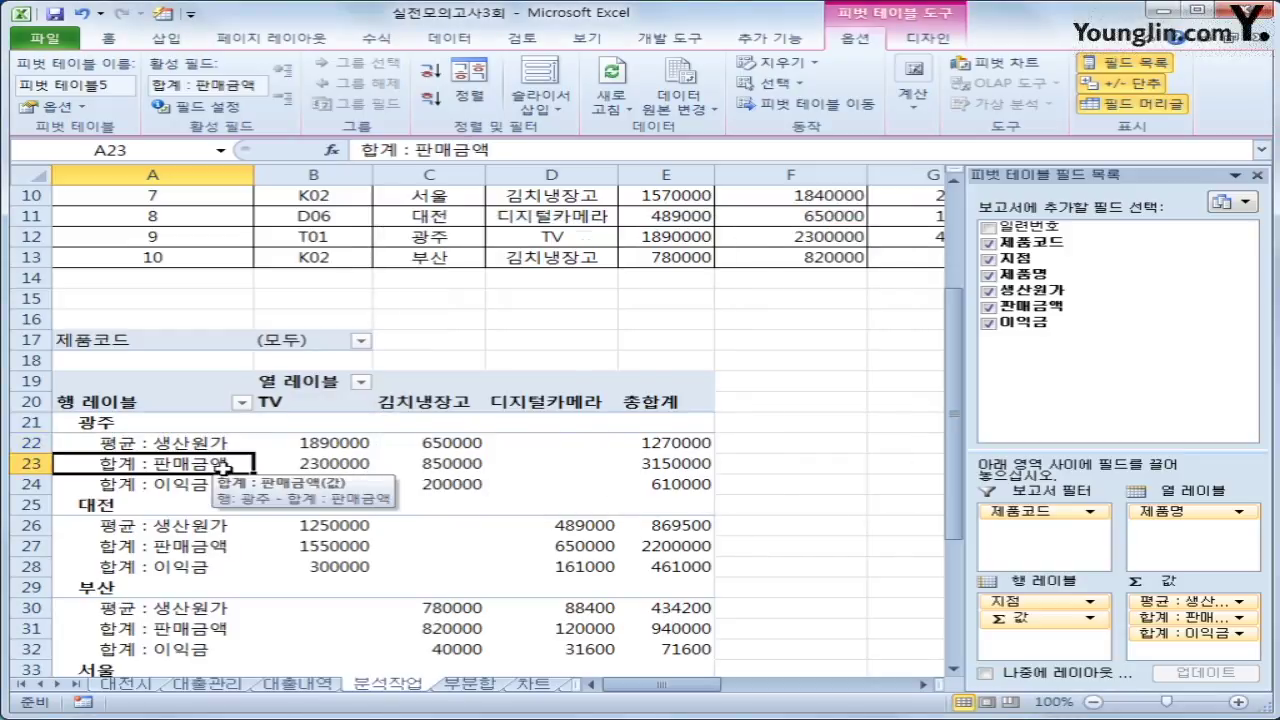
pyautogui.hotkey('shift', 'F10')
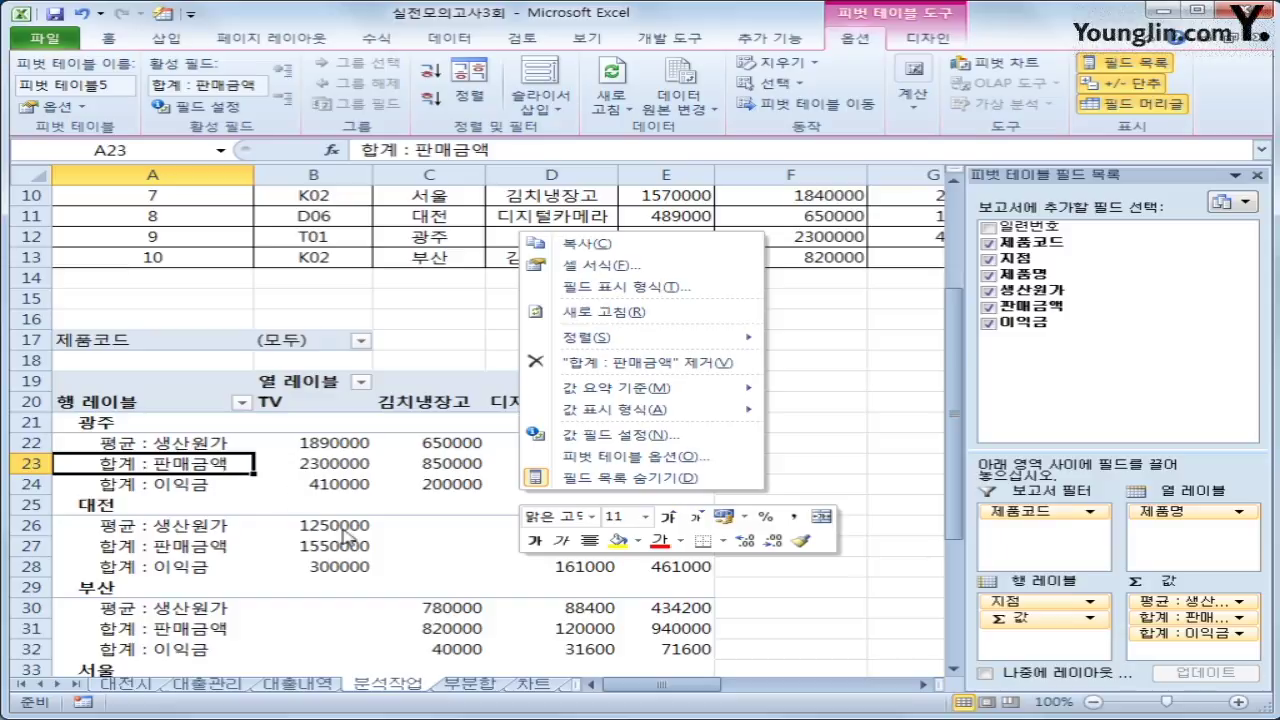
pyautogui.click(560, 434)
pyautogui.click(410, 464)
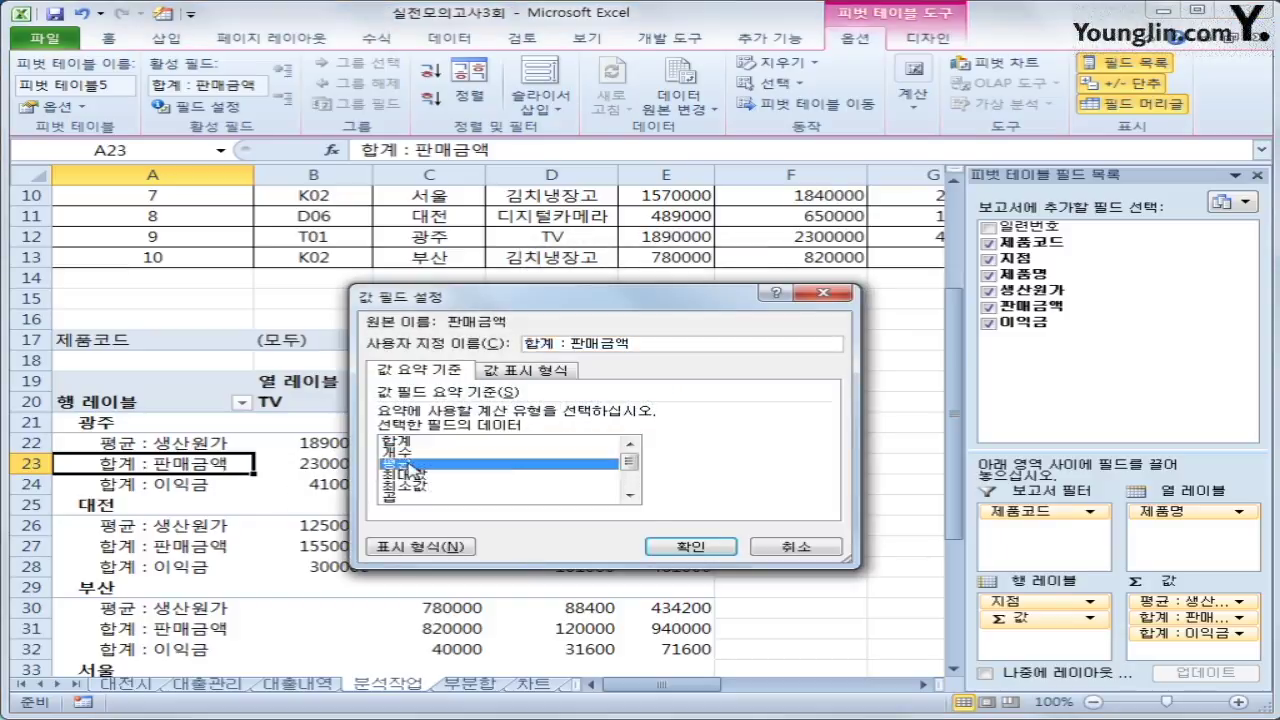
pyautogui.click(690, 546)
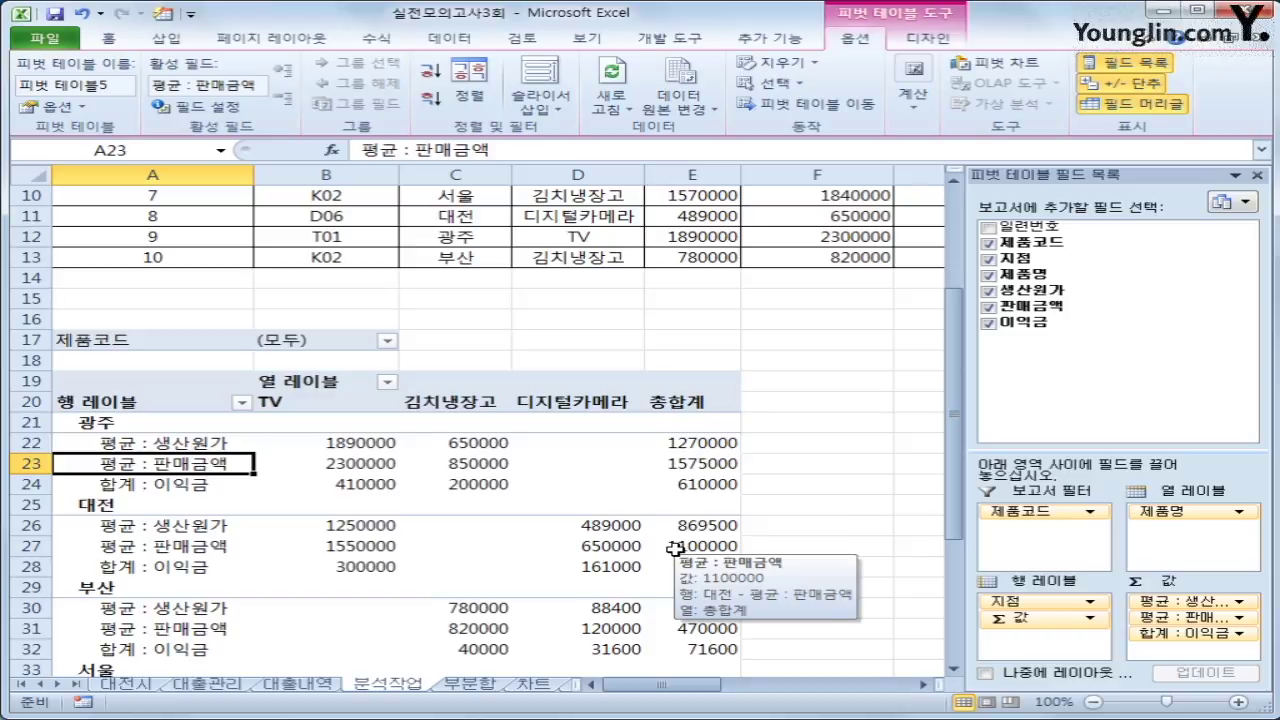
# Switch the pivot table's report layout to 테이블 형식 (tabular form)
pyautogui.click(163, 405)
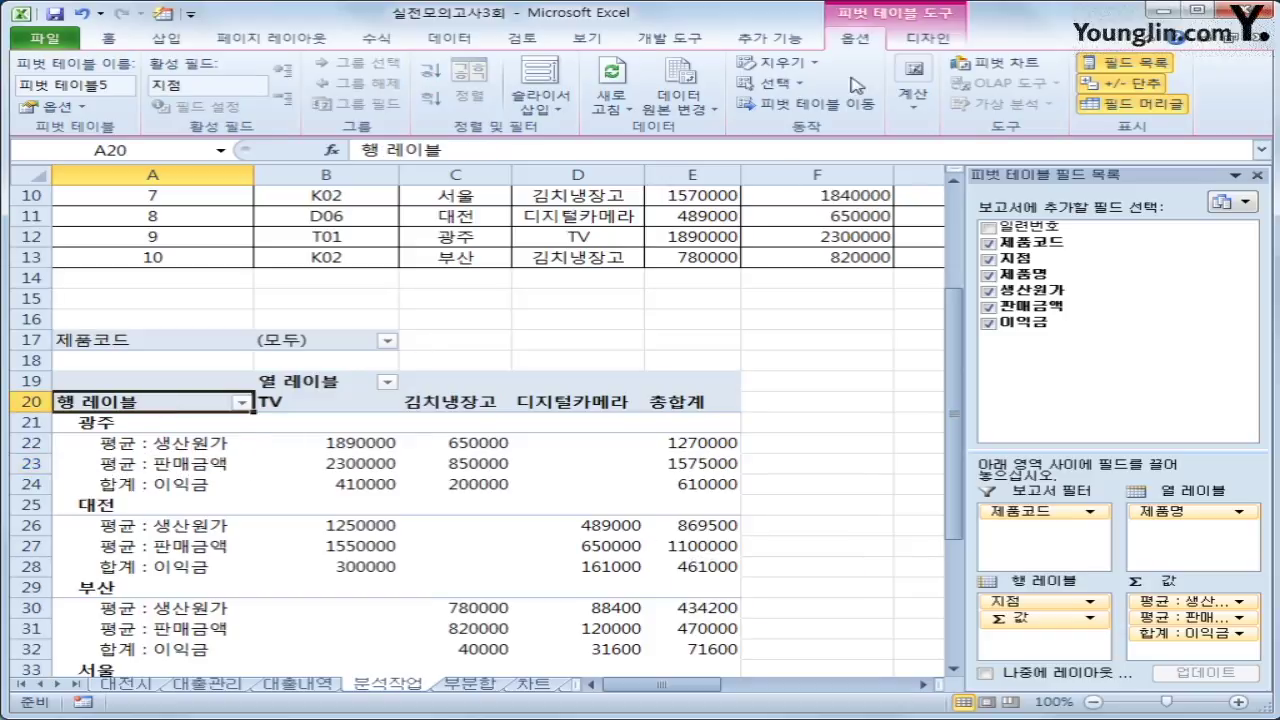
pyautogui.click(928, 38)
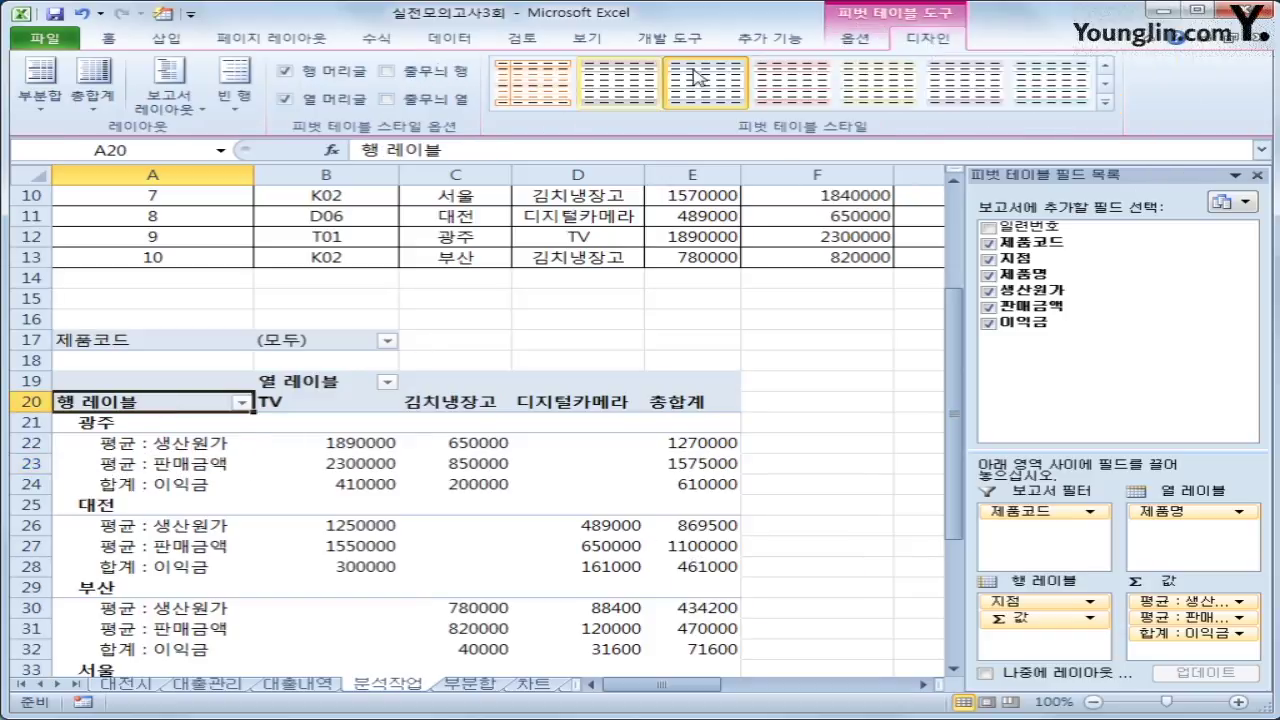
pyautogui.click(170, 100)
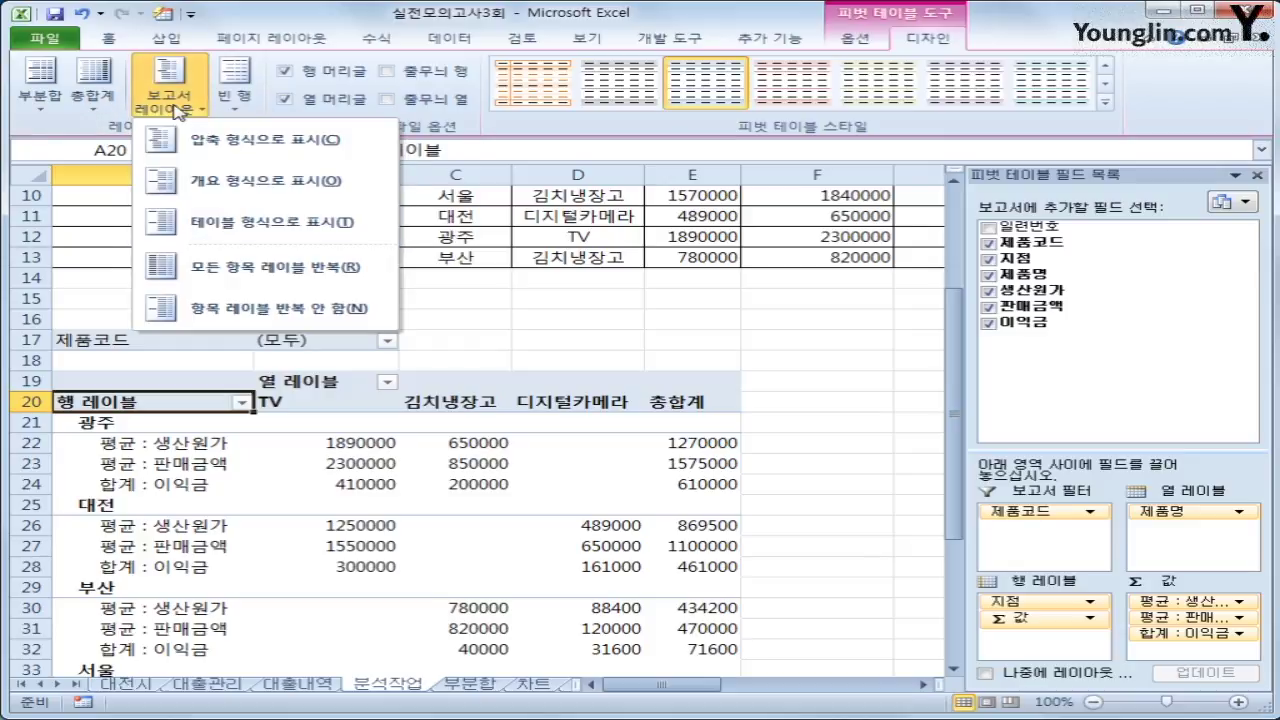
pyautogui.click(250, 132)
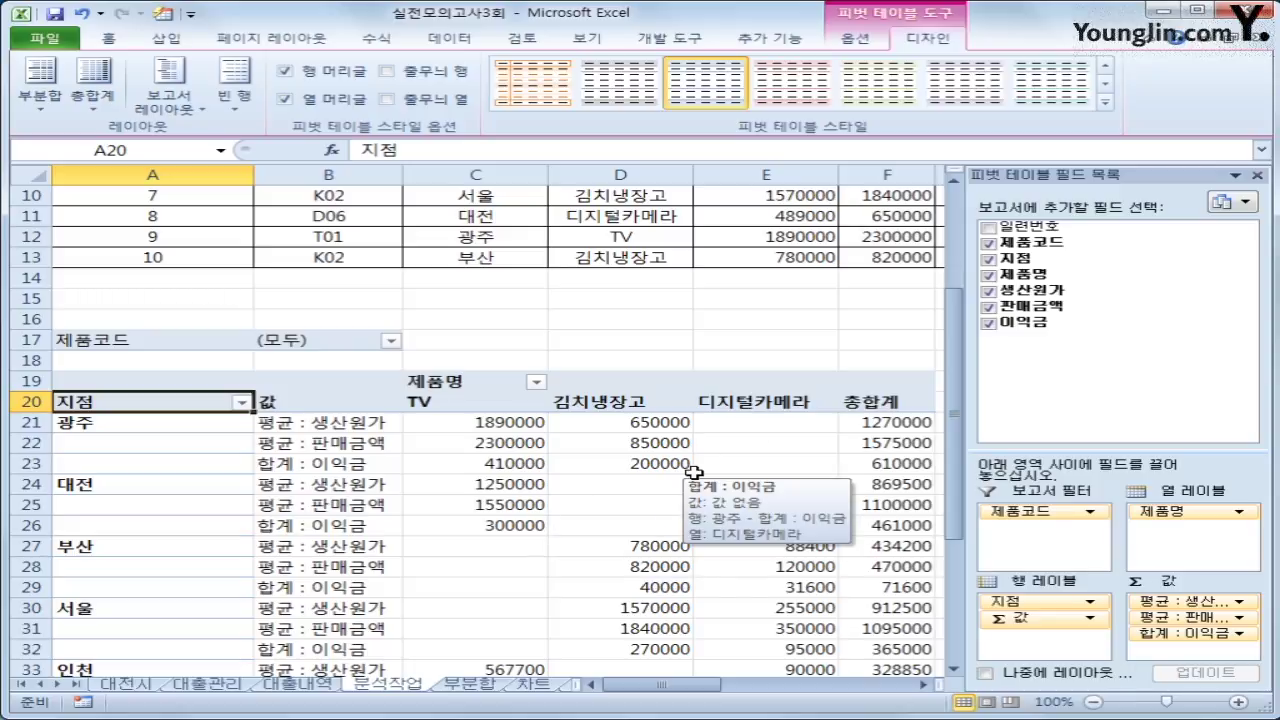
# Turn off both the row and column grand totals (행 총합계 표시, 열 총합계 표시) in the pivot table options
pyautogui.rightClick(185, 406)
pyautogui.click(613, 493)
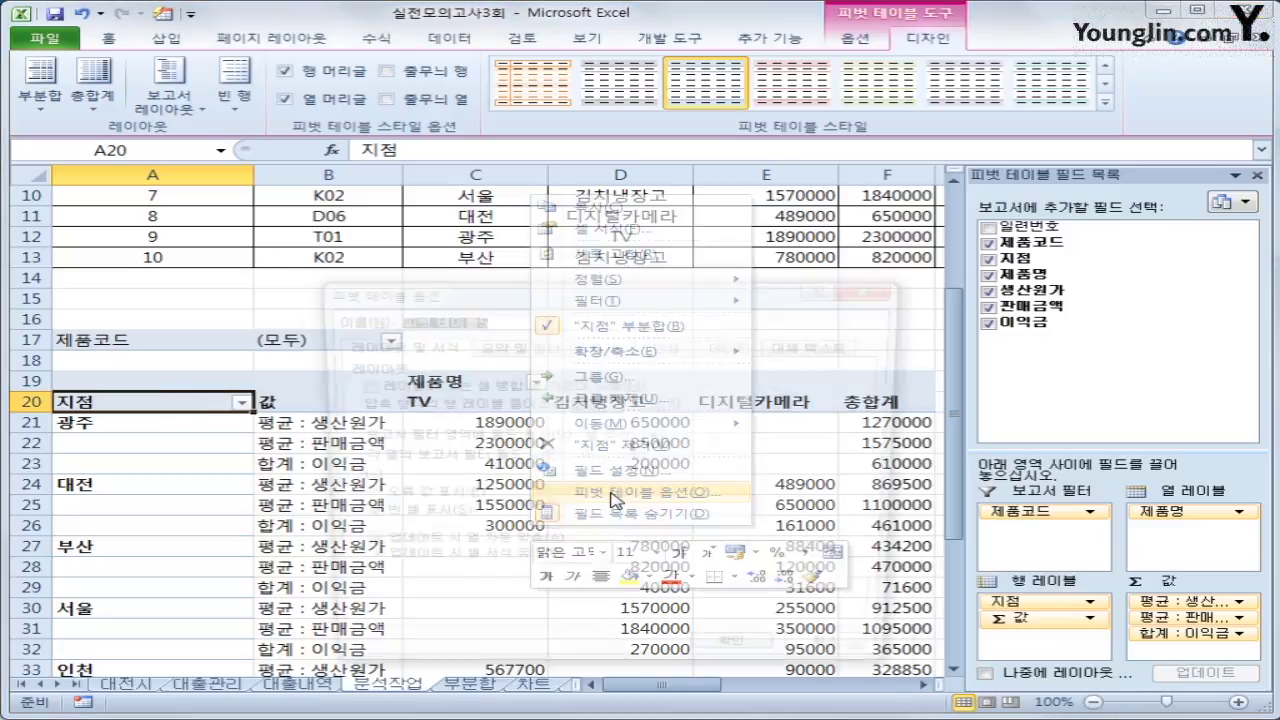
pyautogui.click(522, 347)
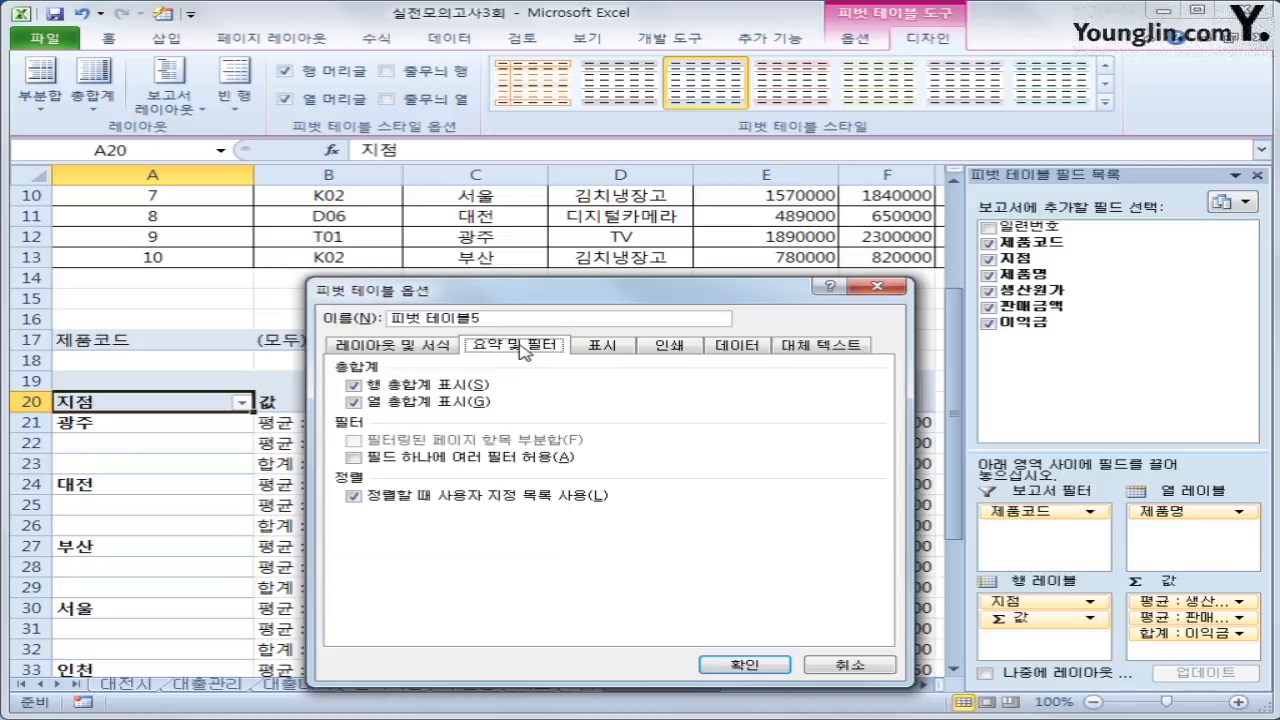
pyautogui.click(418, 386)
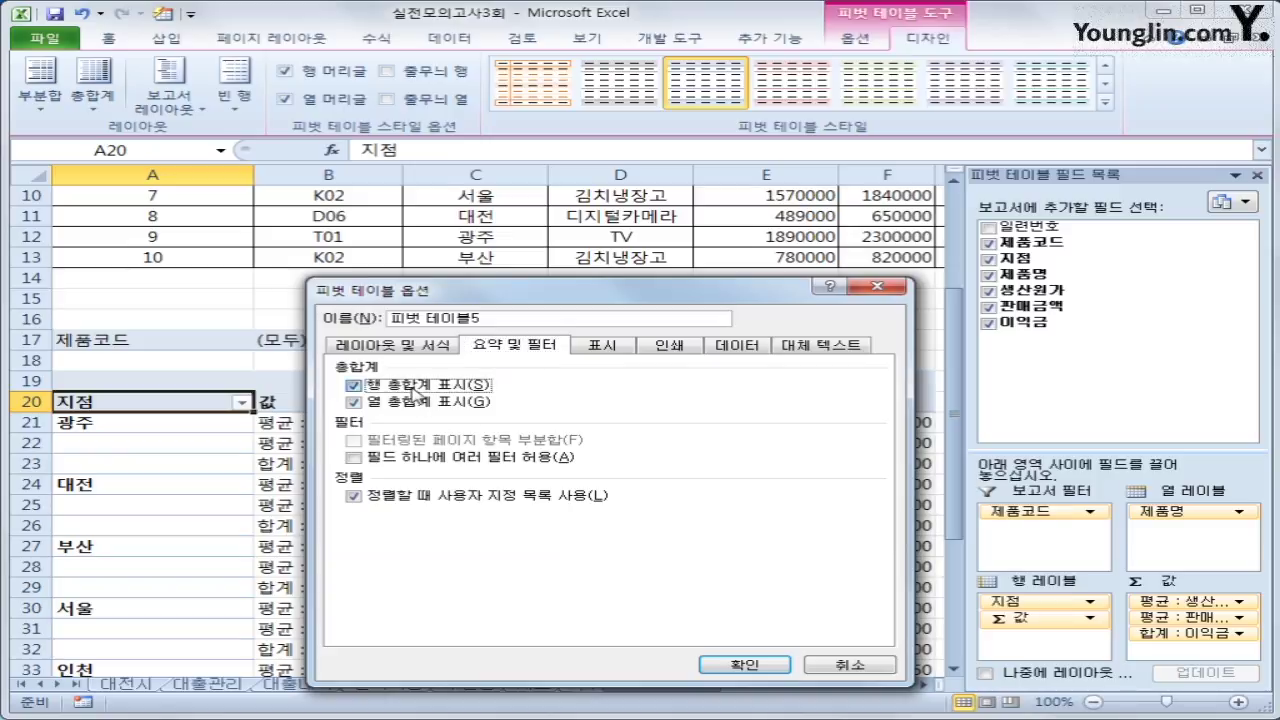
pyautogui.click(415, 407)
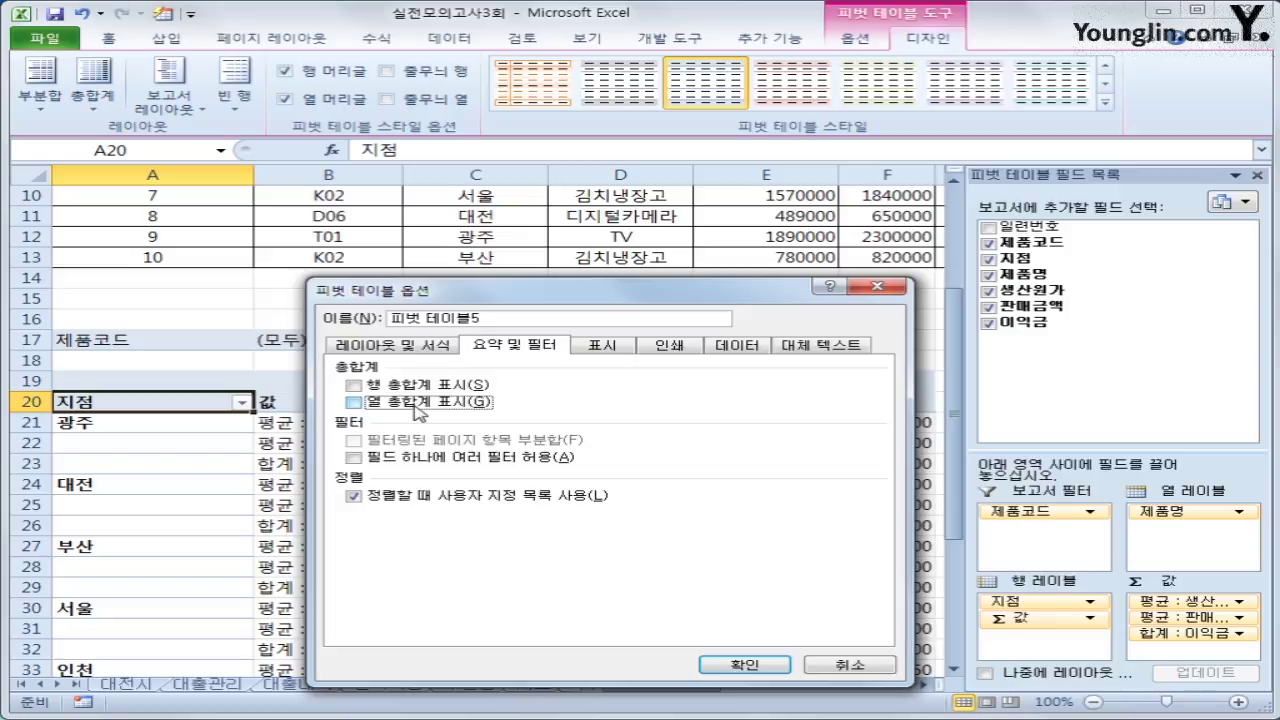
# Set the pivot table's empty cells to display * and apply the pivot table options
pyautogui.click(383, 346)
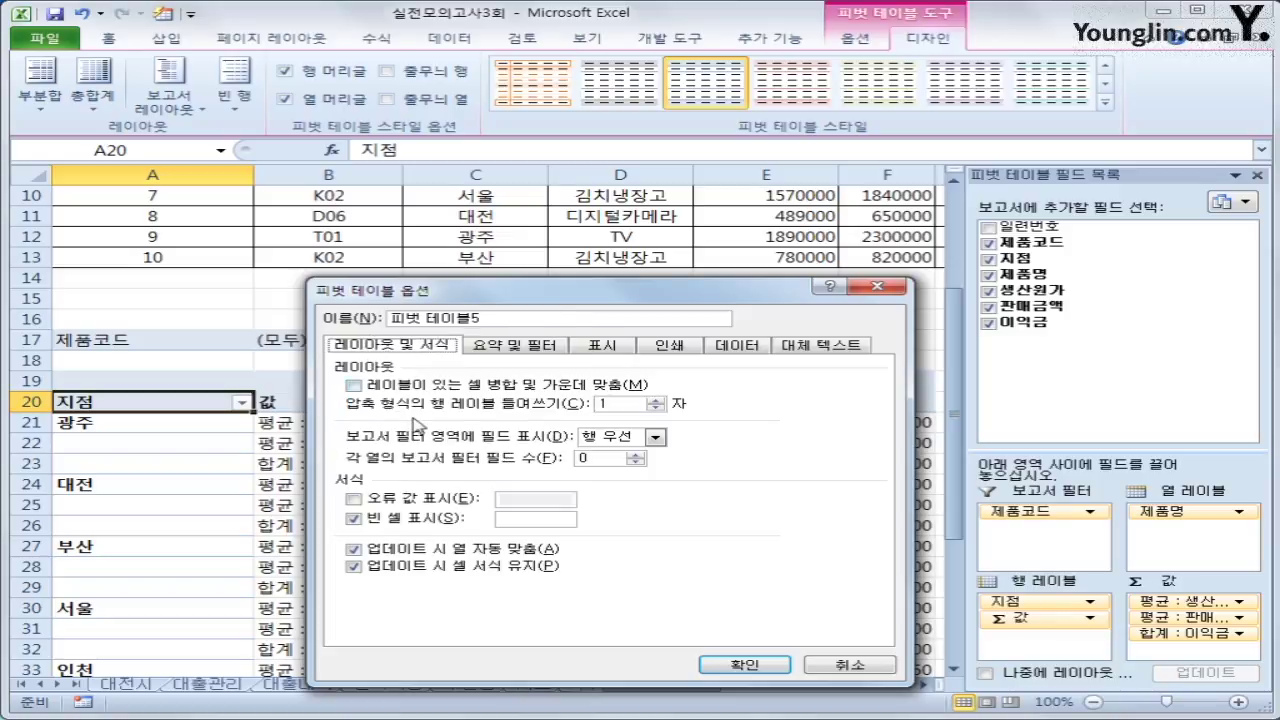
pyautogui.click(519, 520)
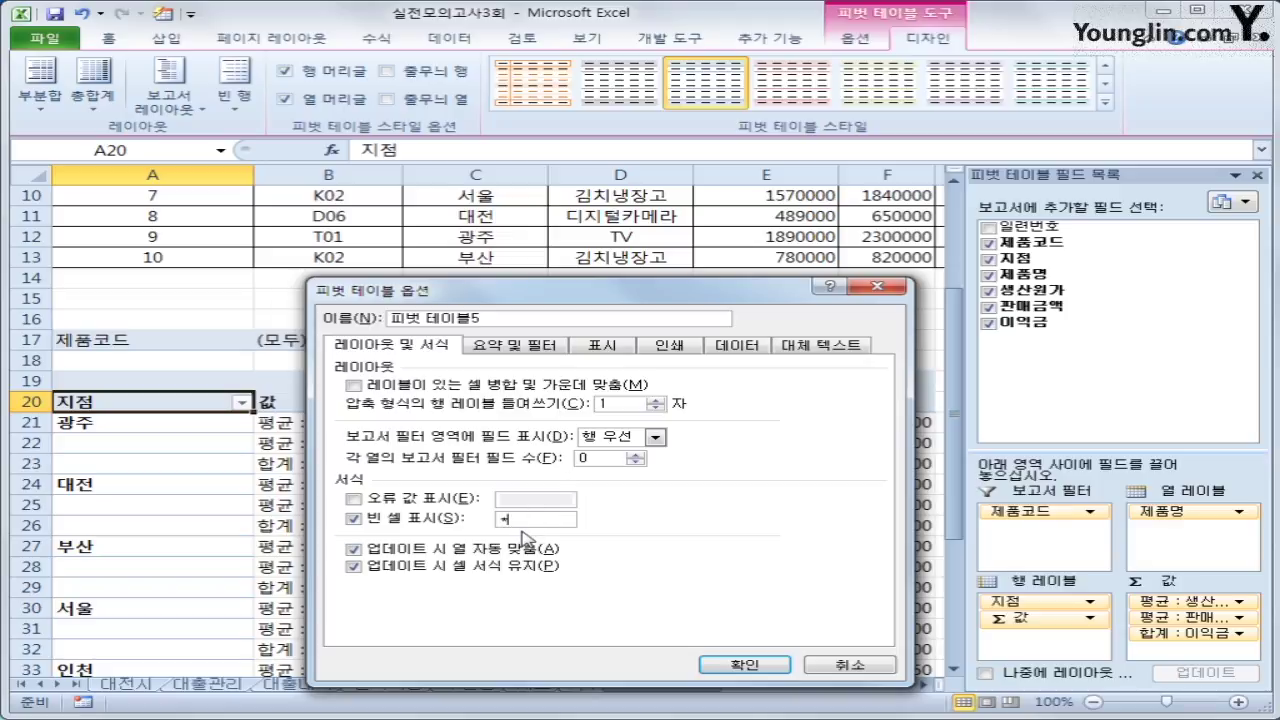
pyautogui.click(745, 665)
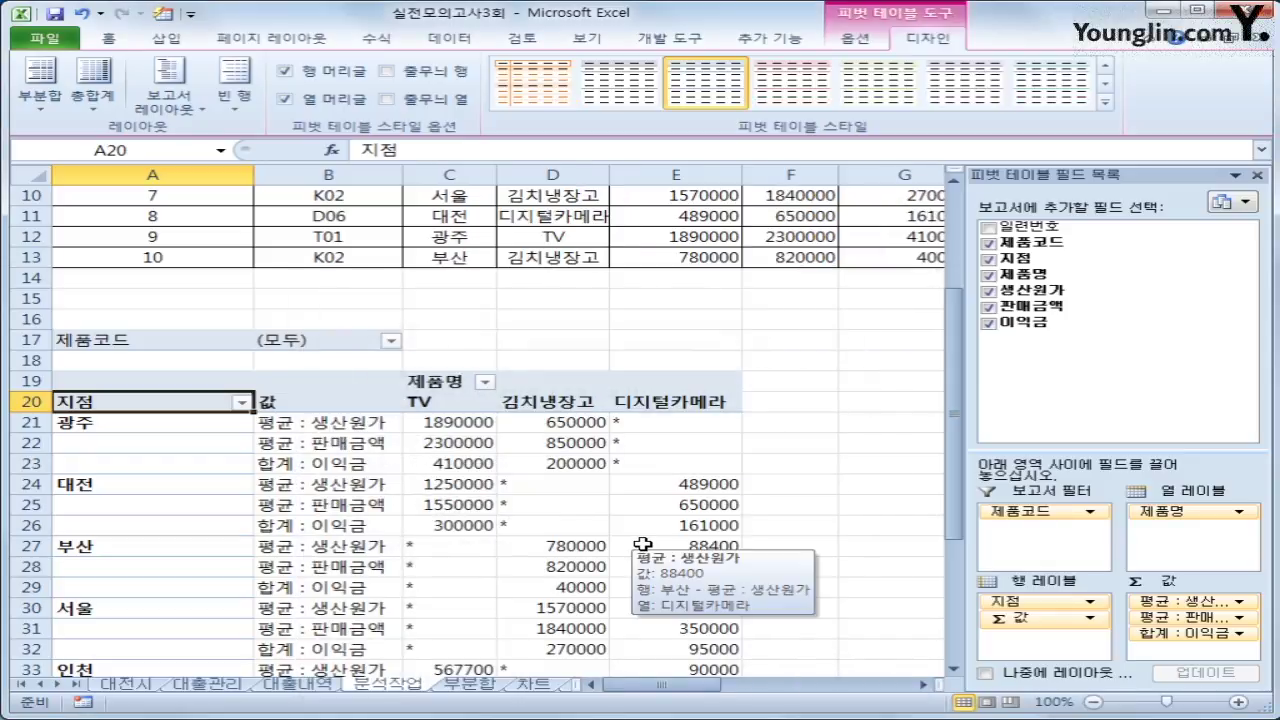
# Apply the comma style to the pivot values in C21:E35 and auto-fit the width of column C
pyautogui.click(457, 425)
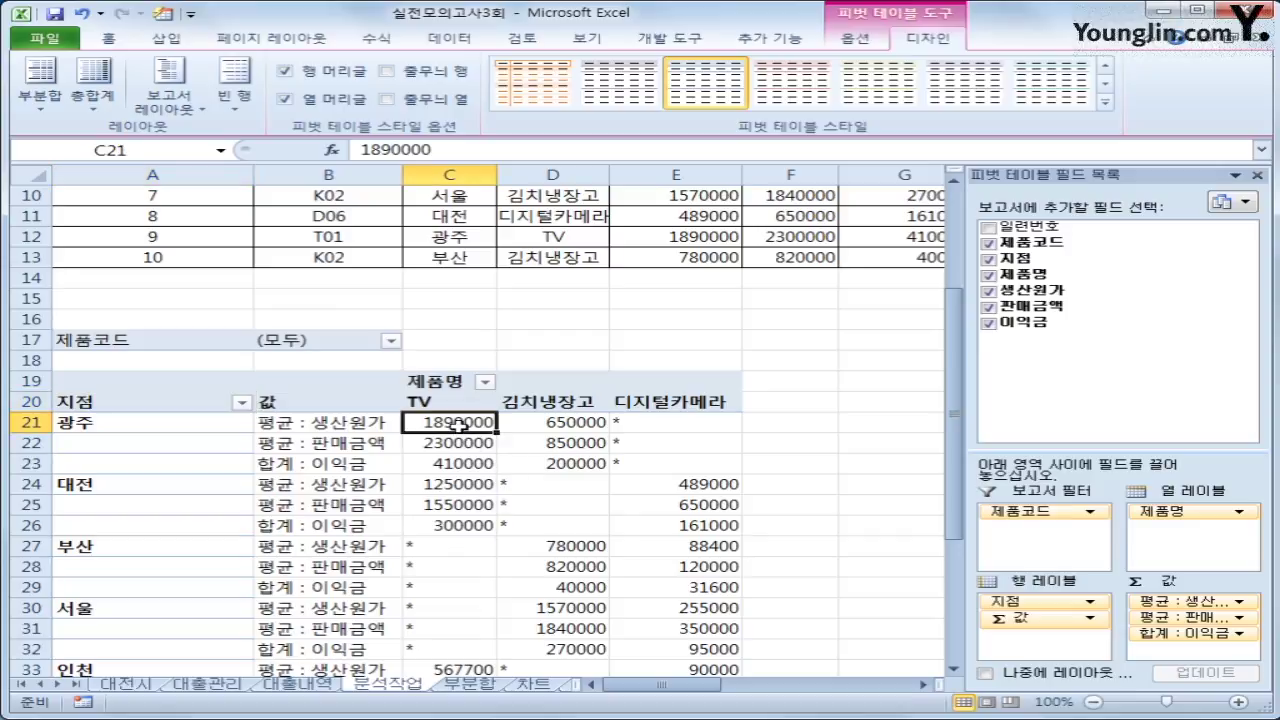
pyautogui.moveTo(457, 425); pyautogui.dragTo(682, 630)
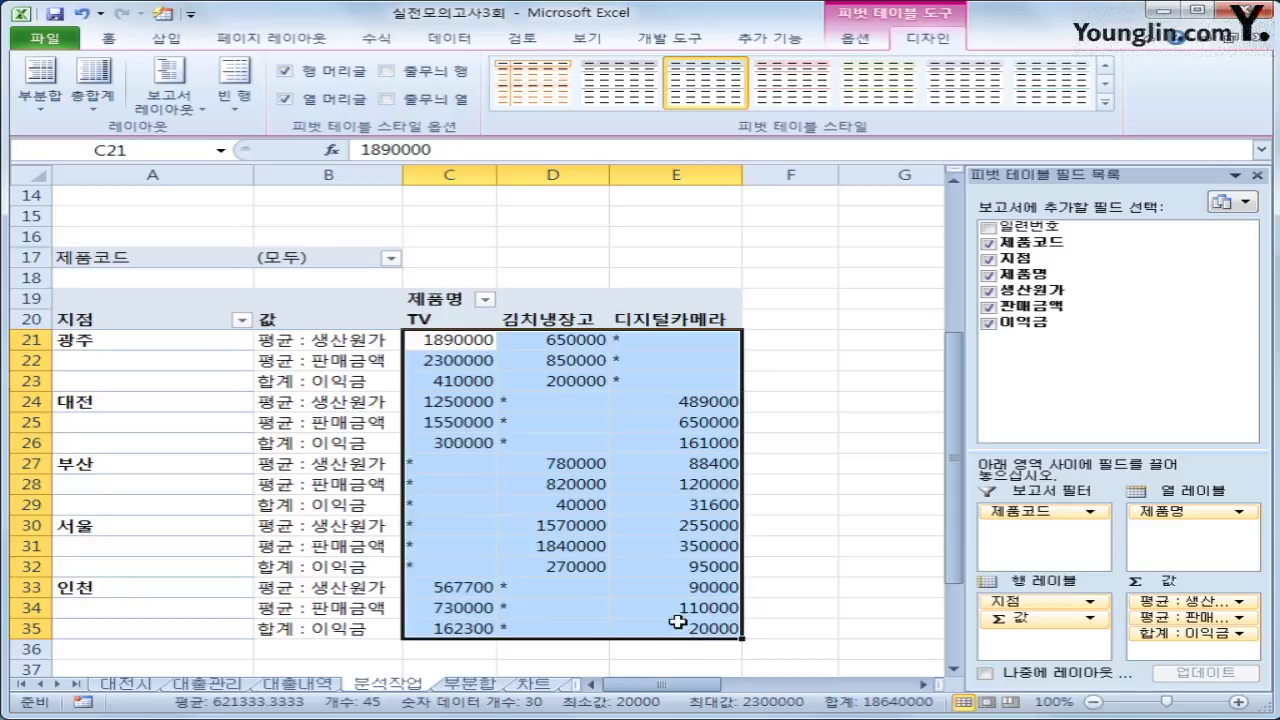
pyautogui.rightClick(540, 368)
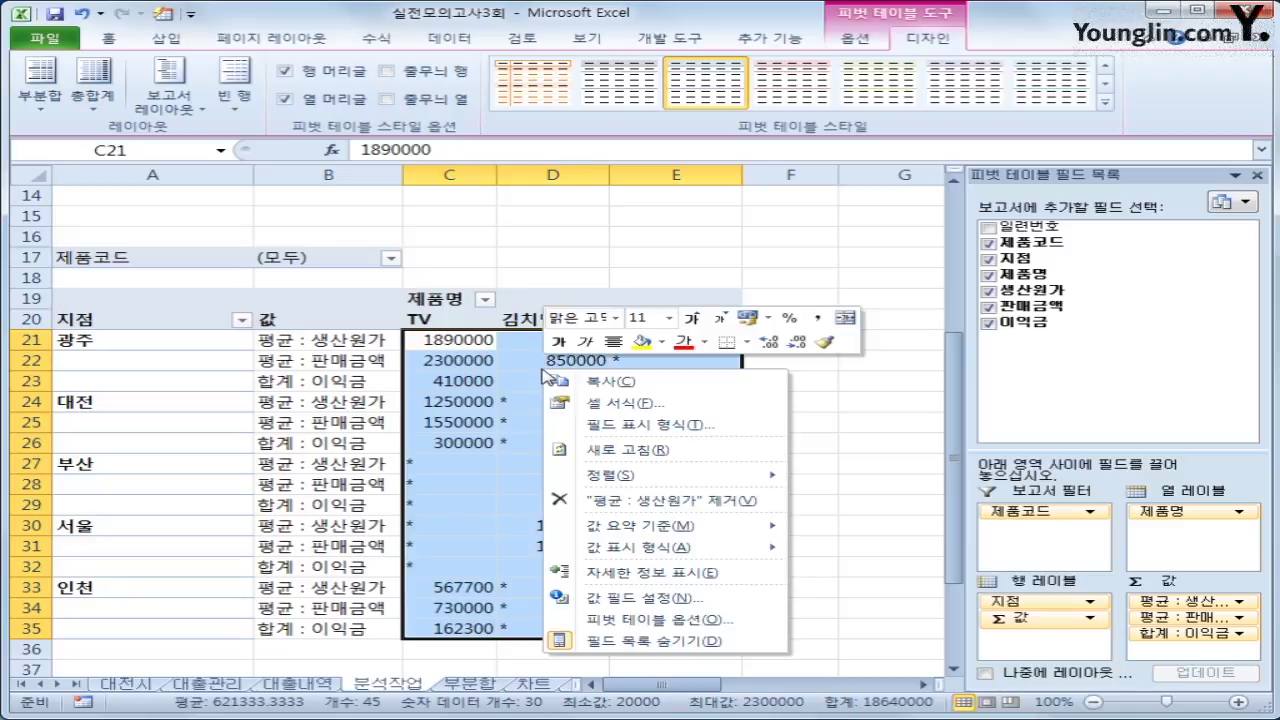
pyautogui.click(818, 318)
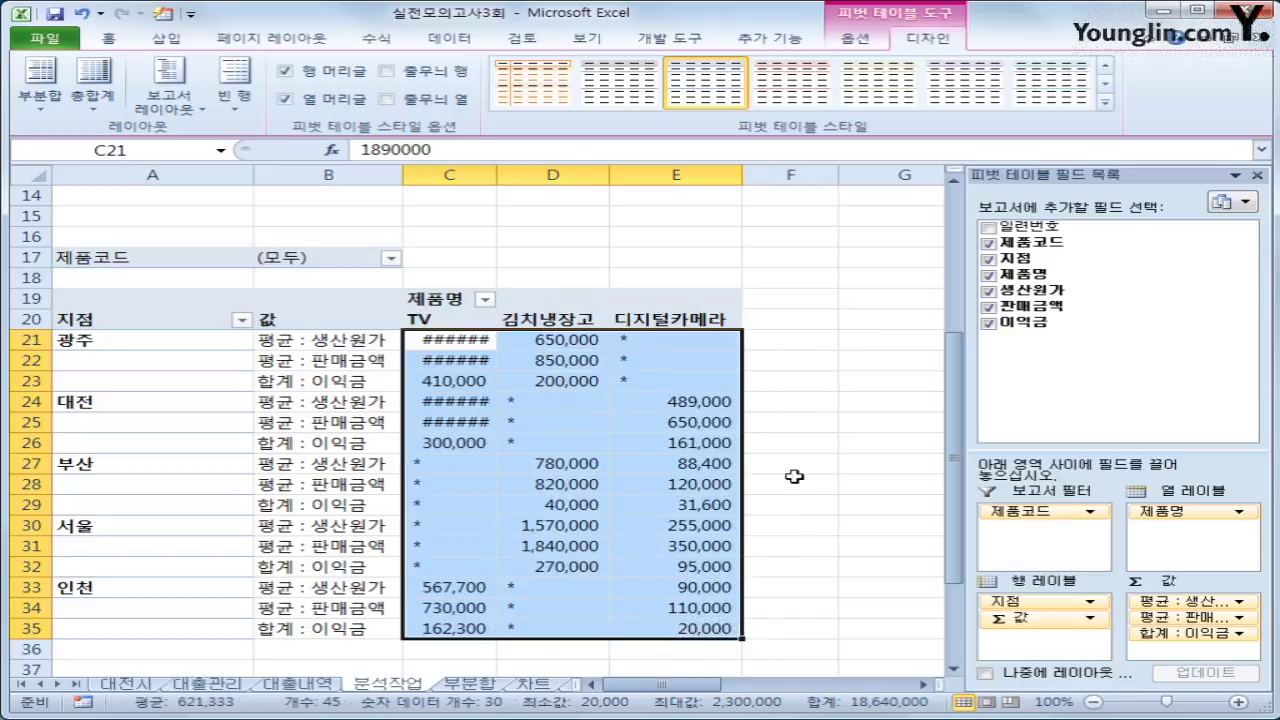
pyautogui.click(790, 481)
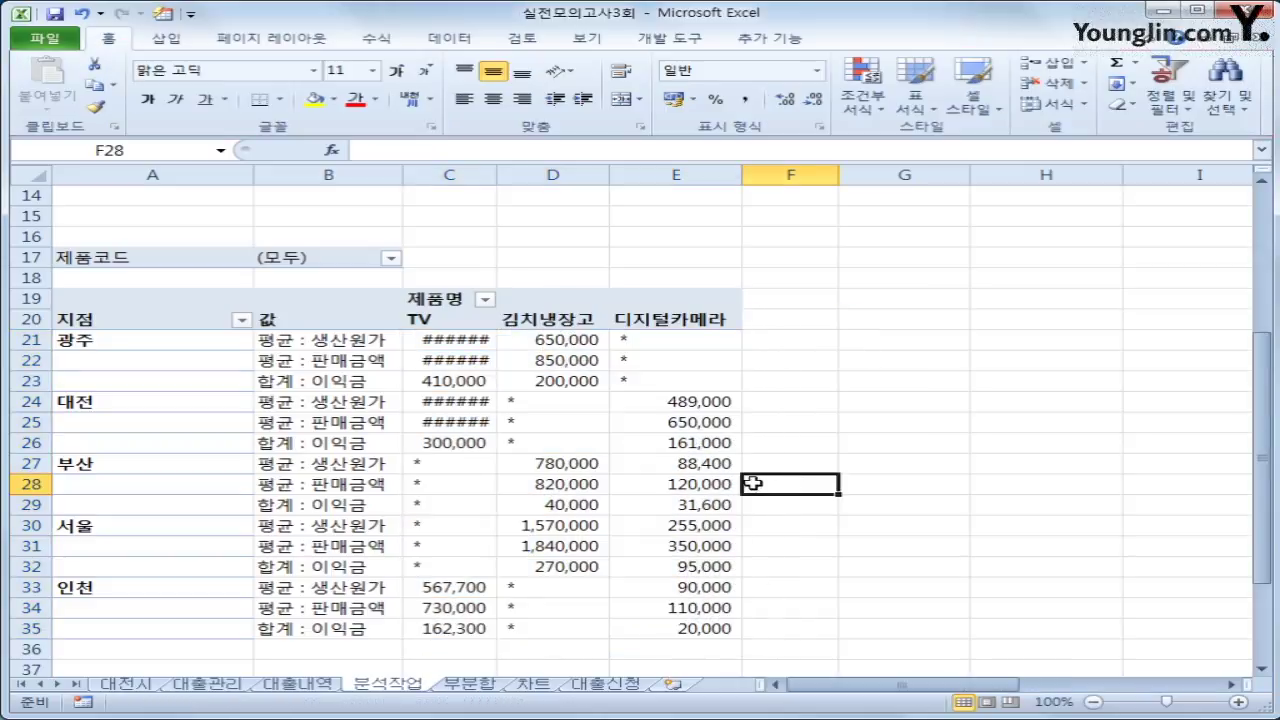
pyautogui.doubleClick(498, 174)
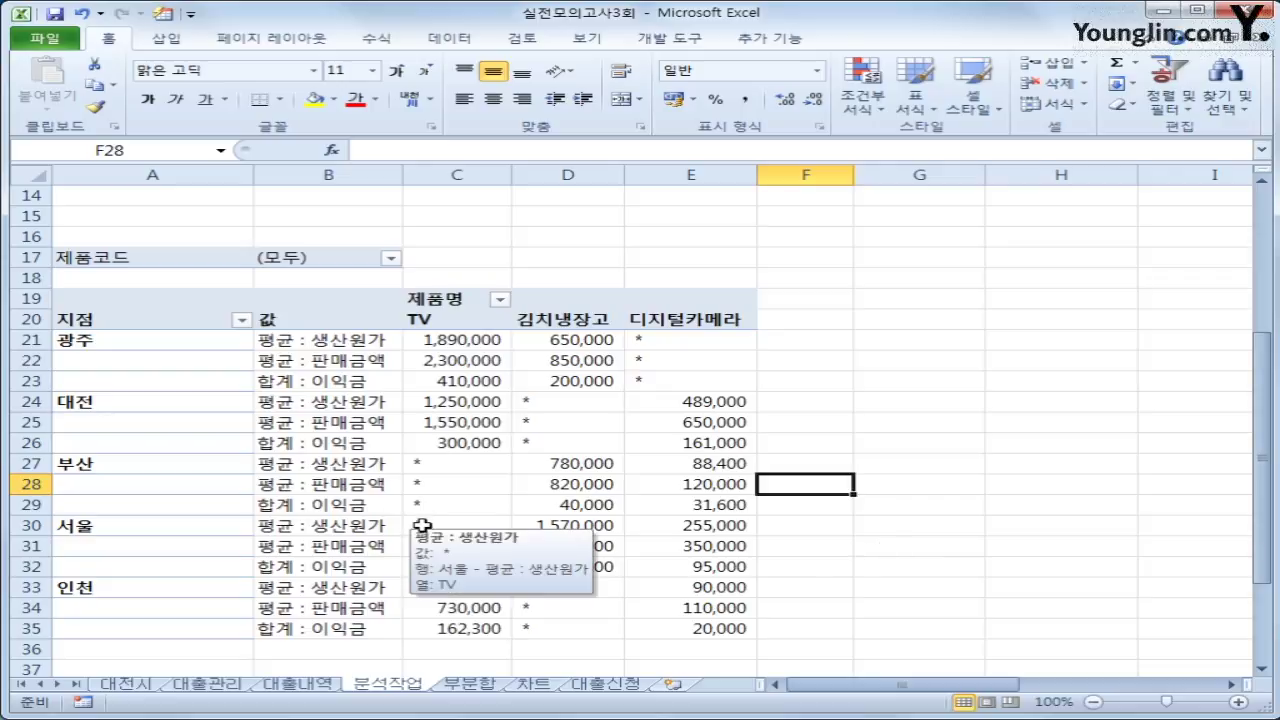
# Move the 서울 item up two places among the 지점 row labels, placing it directly below 광주
pyautogui.click(155, 527)
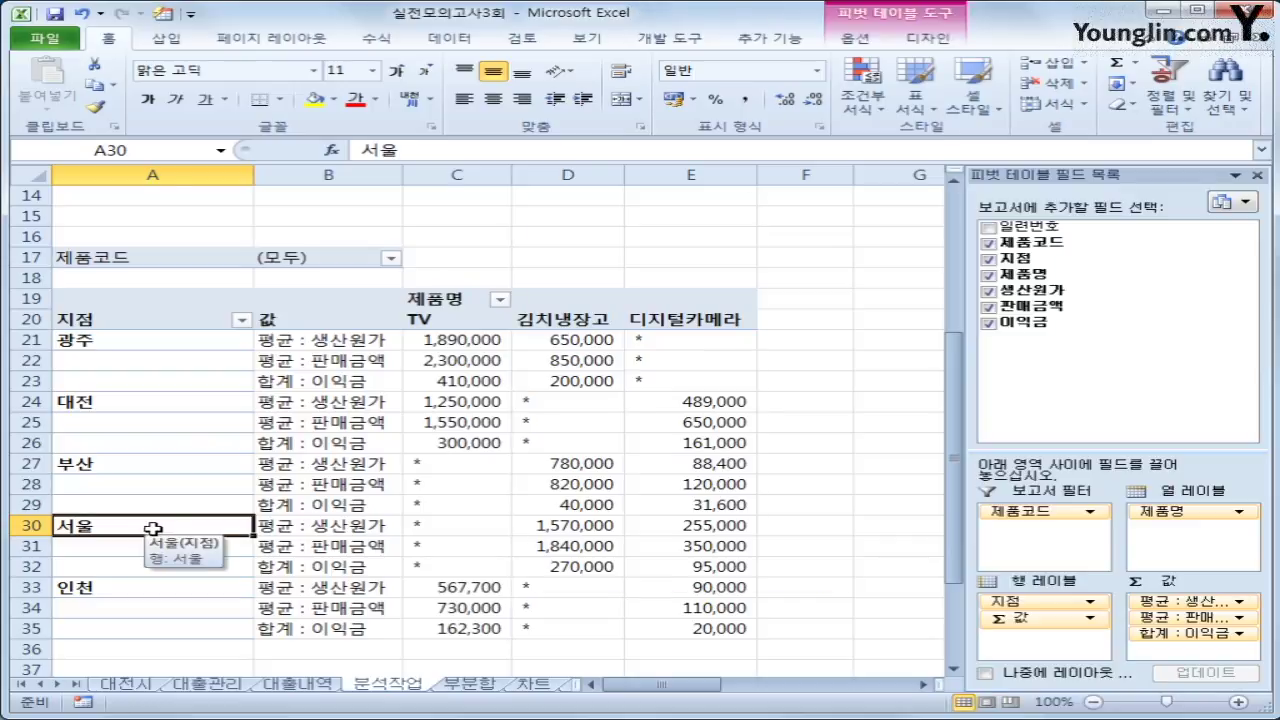
pyautogui.rightClick(153, 528)
pyautogui.moveTo(605, 425)
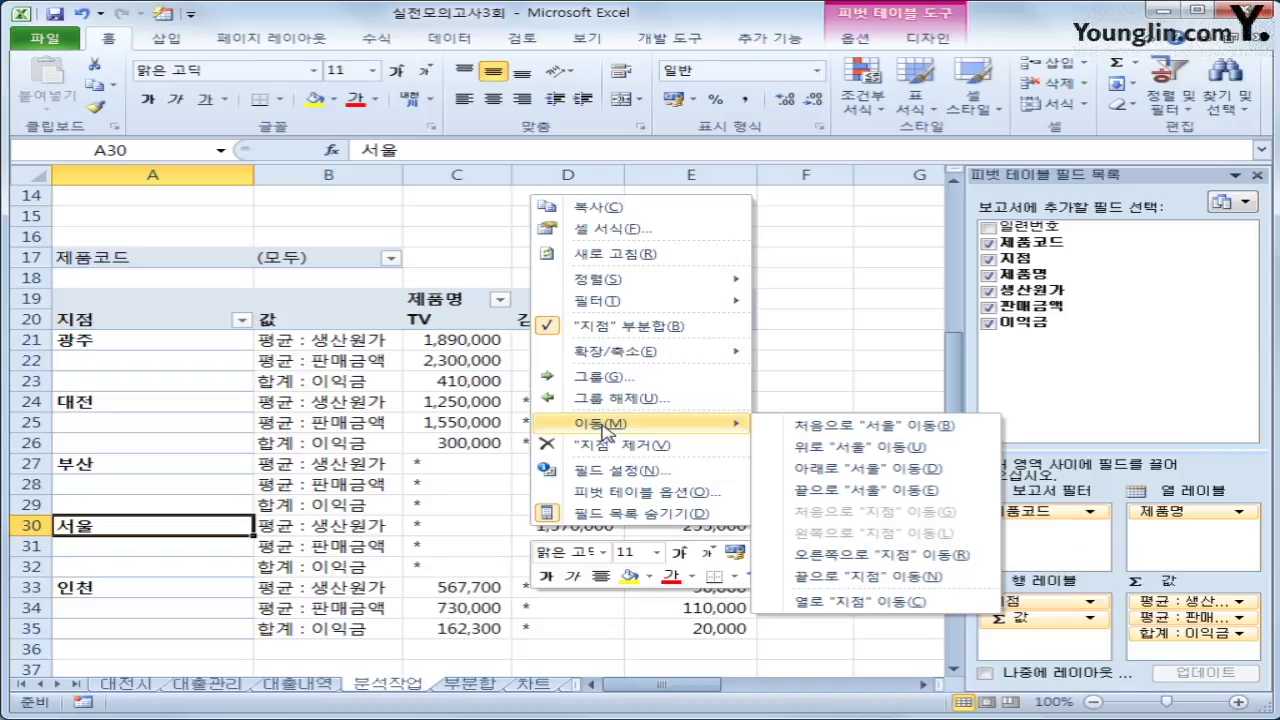
pyautogui.click(826, 459)
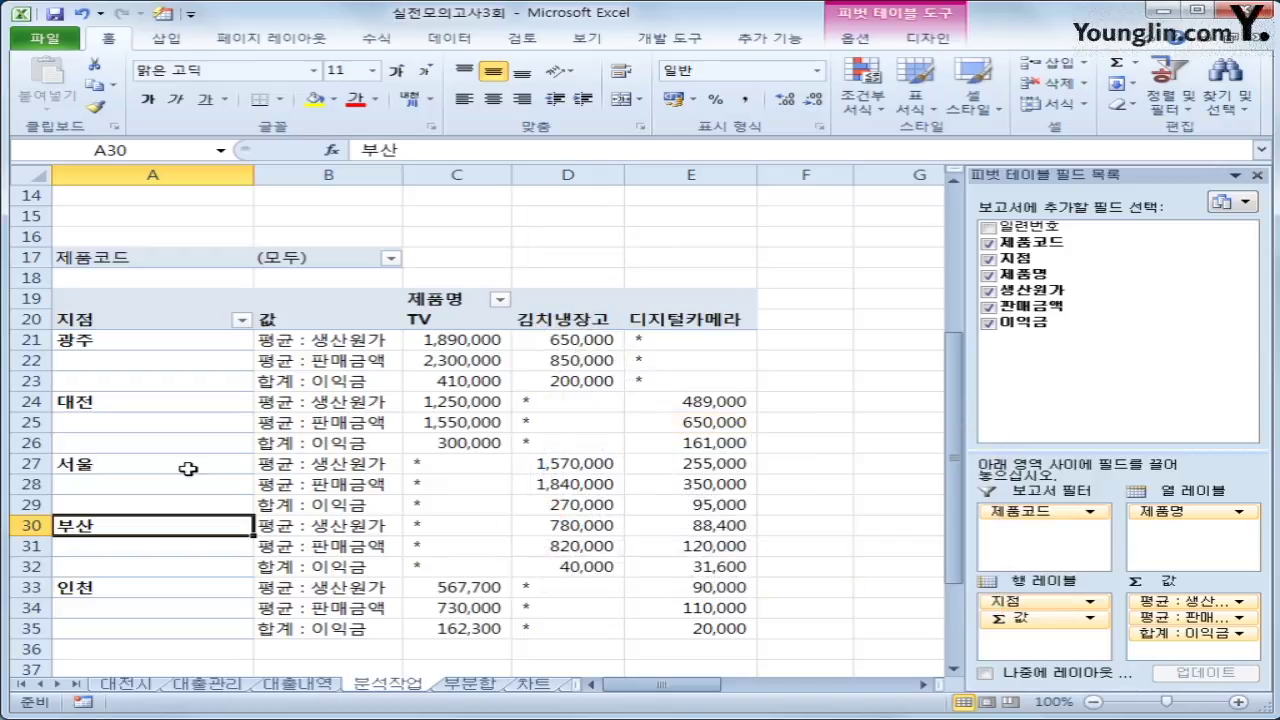
pyautogui.click(188, 468)
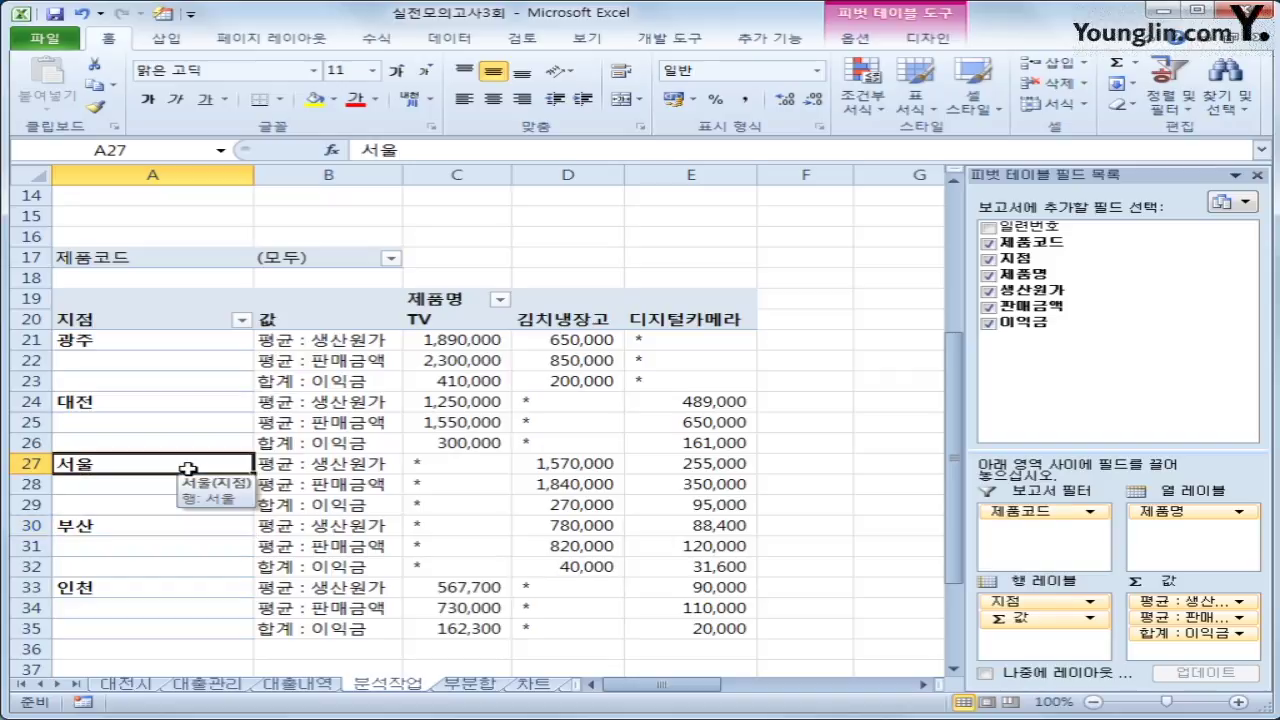
pyautogui.hotkey('shift', 'F10')
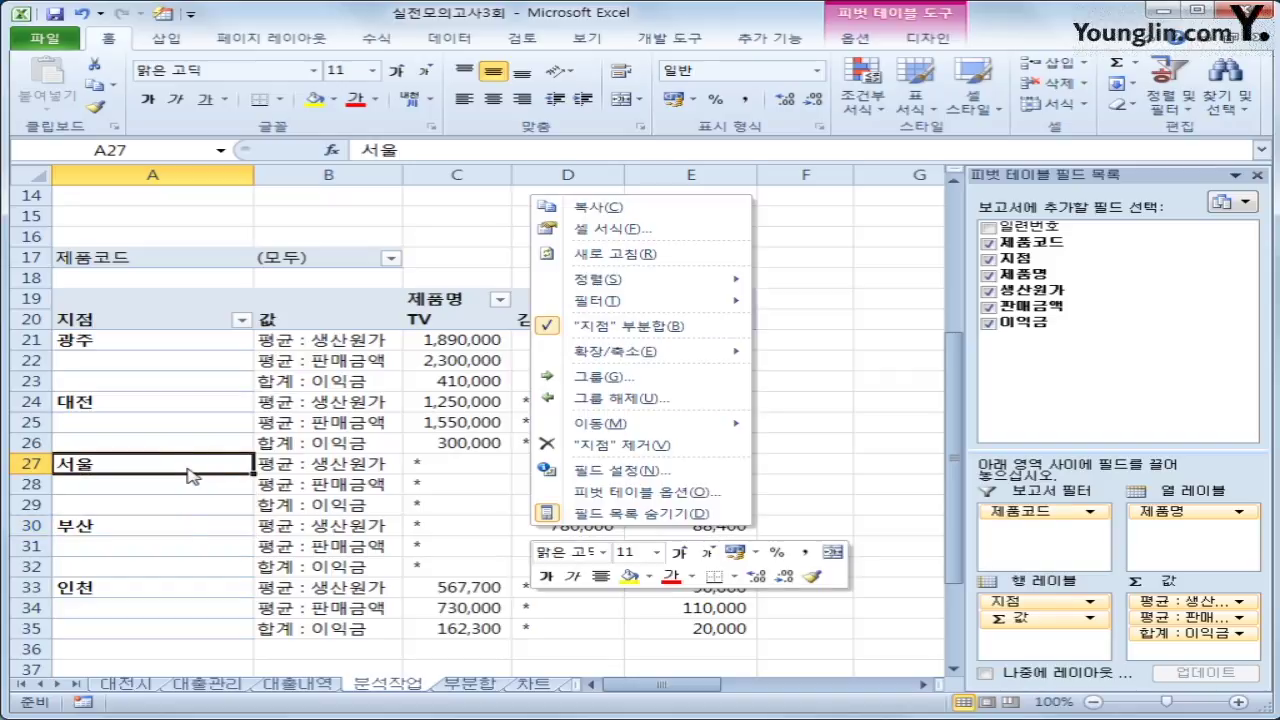
pyautogui.moveTo(640, 424)
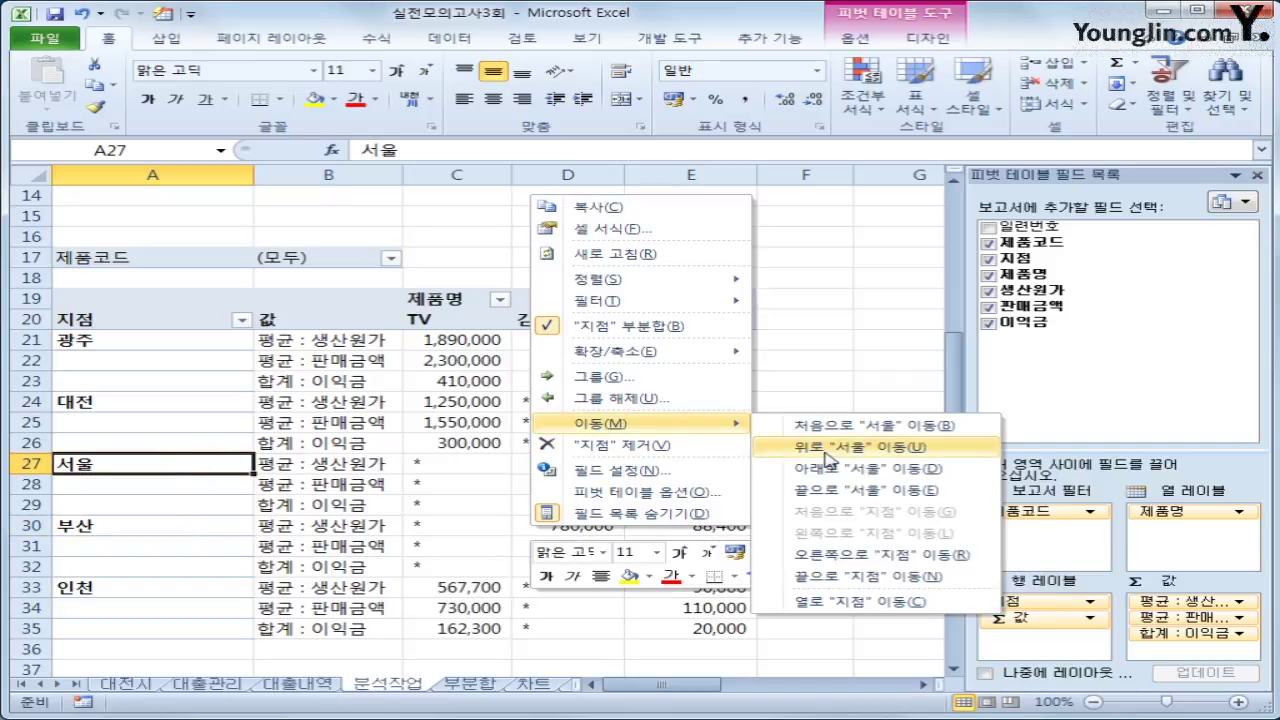
pyautogui.click(825, 447)
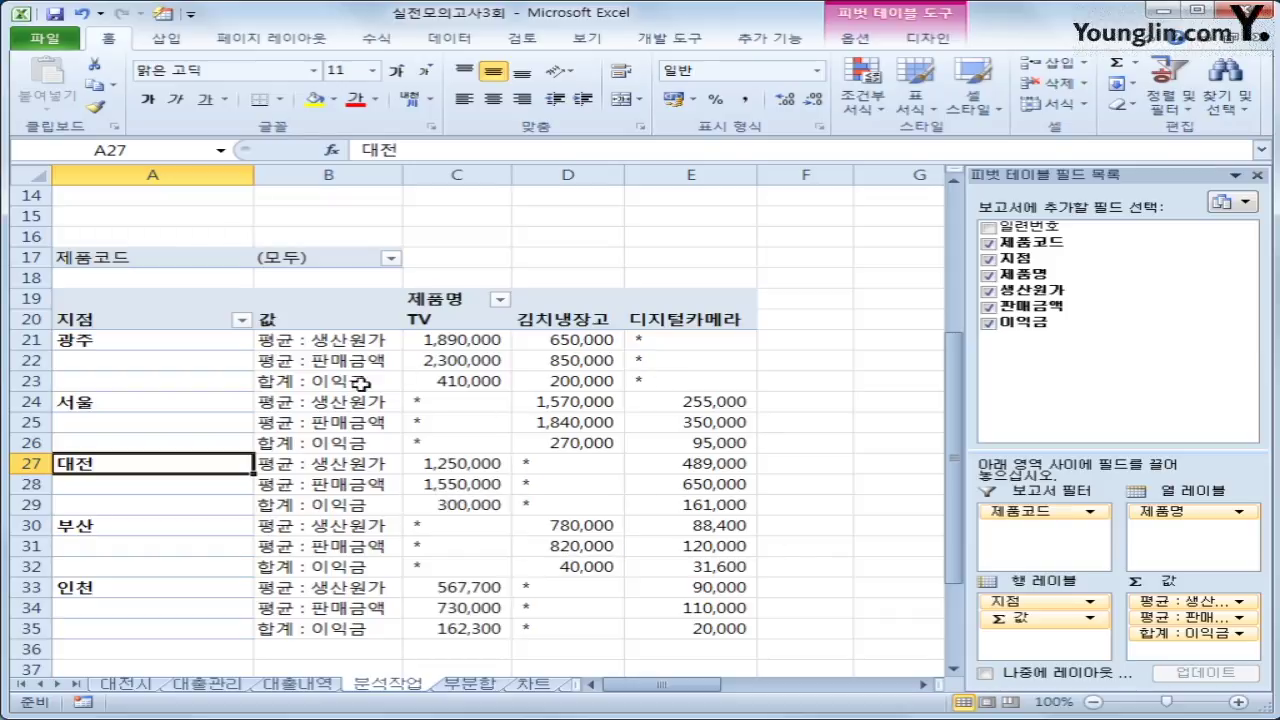
pyautogui.scroll(5, 386, 404)
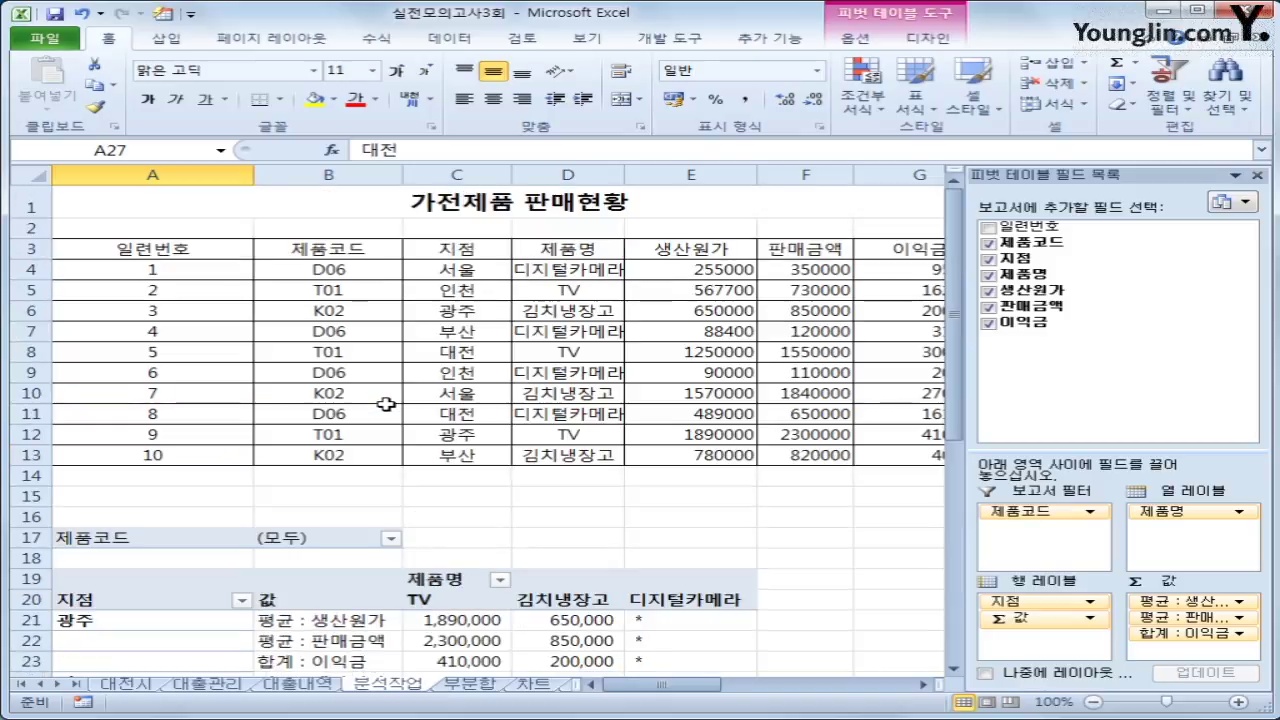
# Start recording a macro named 부분합 on the 부분합 sheet, stored in the current workbook
pyautogui.scroll(-3, 386, 404)
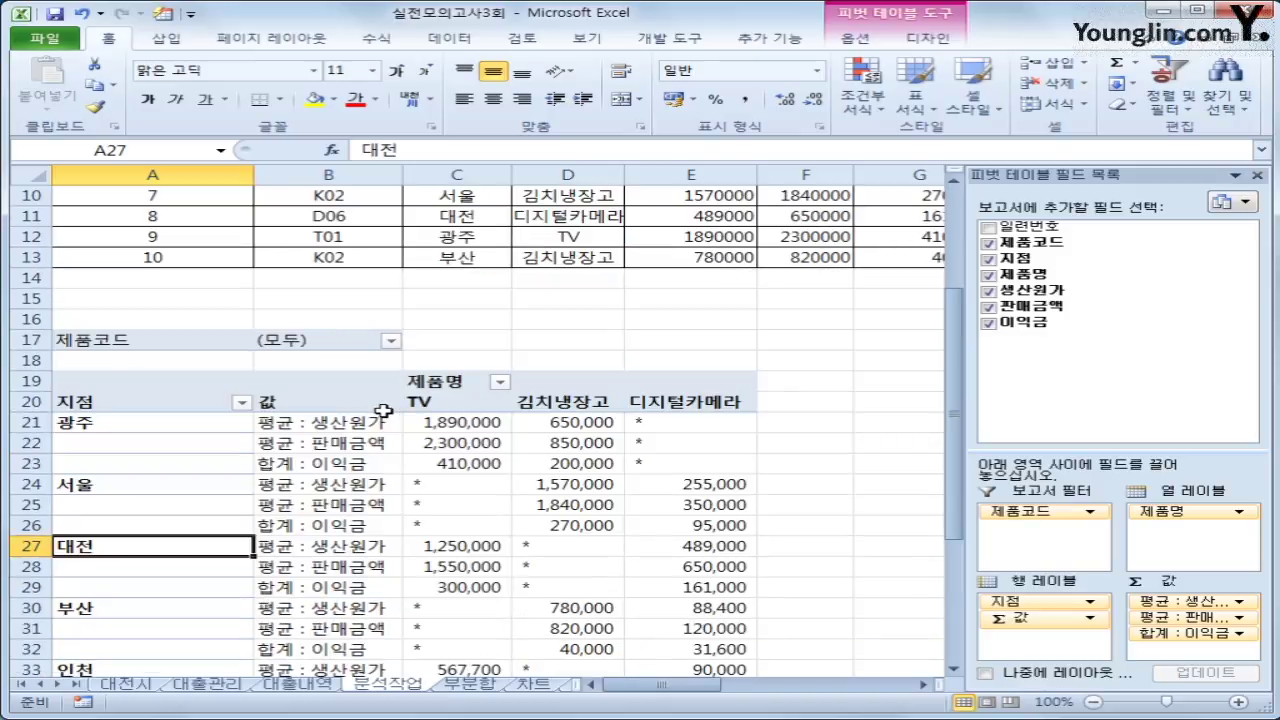
pyautogui.scroll(-3, 350, 488)
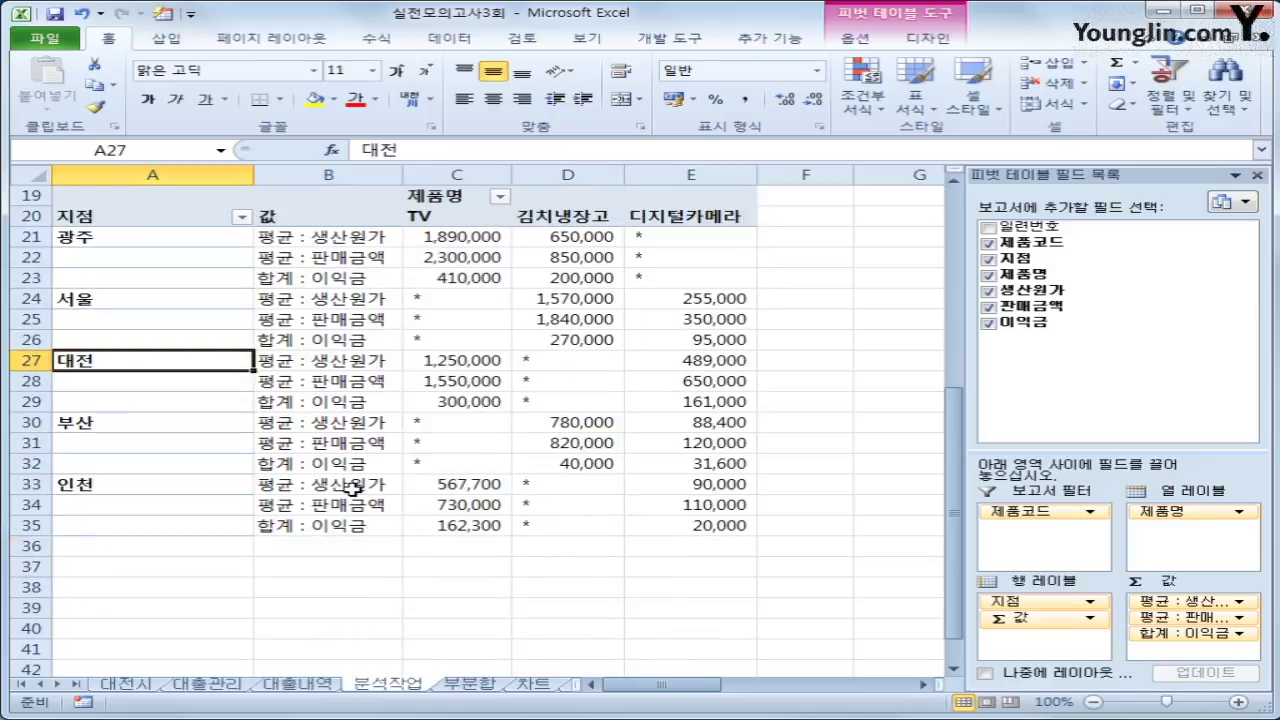
pyautogui.click(472, 686)
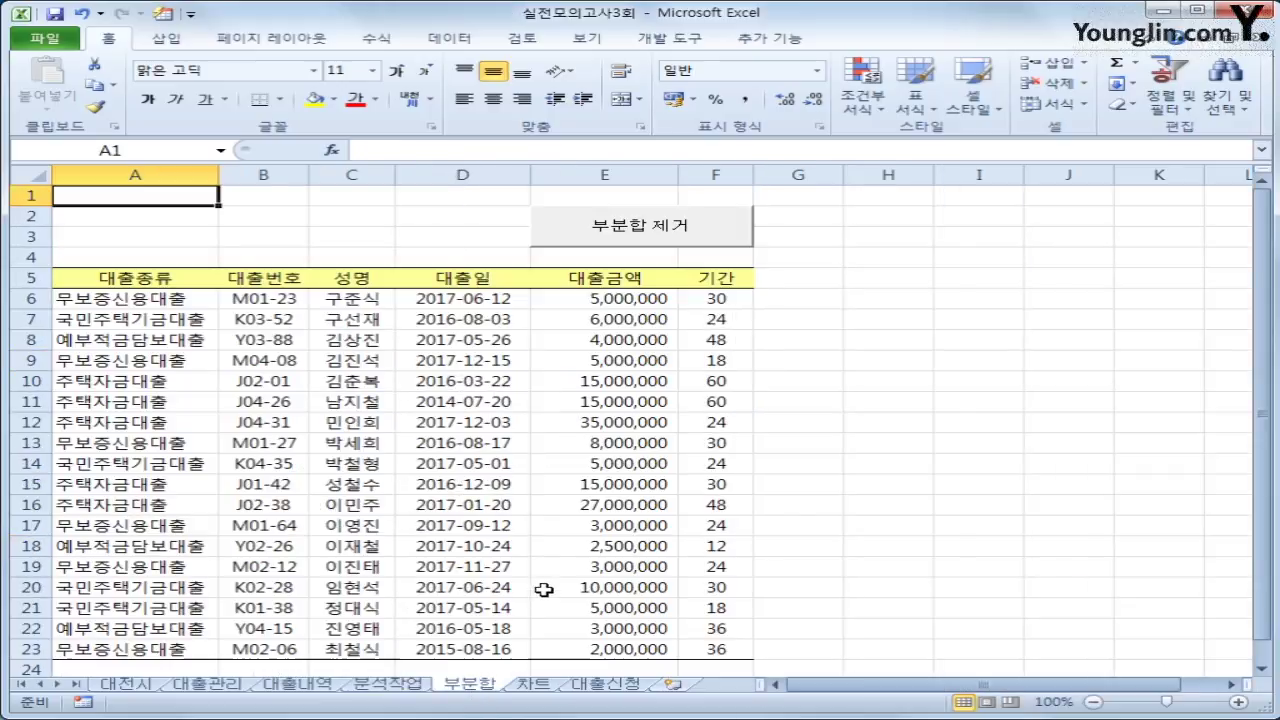
pyautogui.click(955, 463)
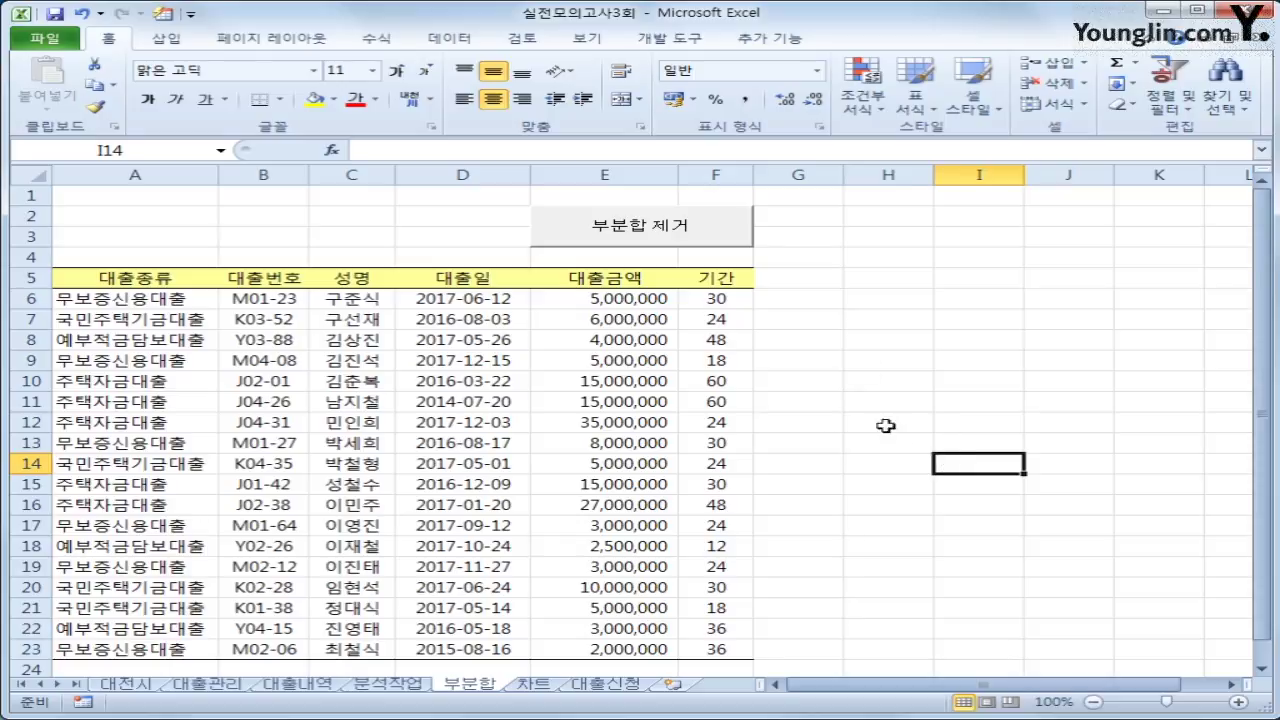
pyautogui.click(82, 703)
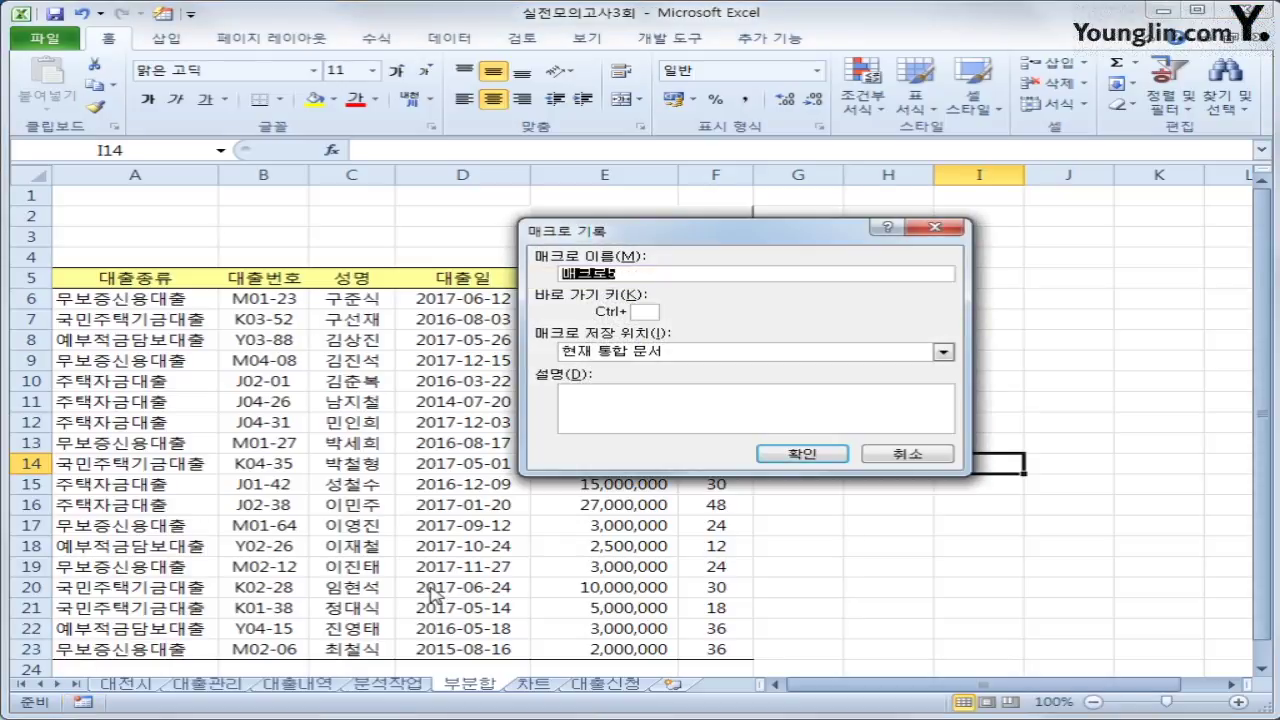
pyautogui.write('qnsgkq')
pyautogui.click(794, 452)
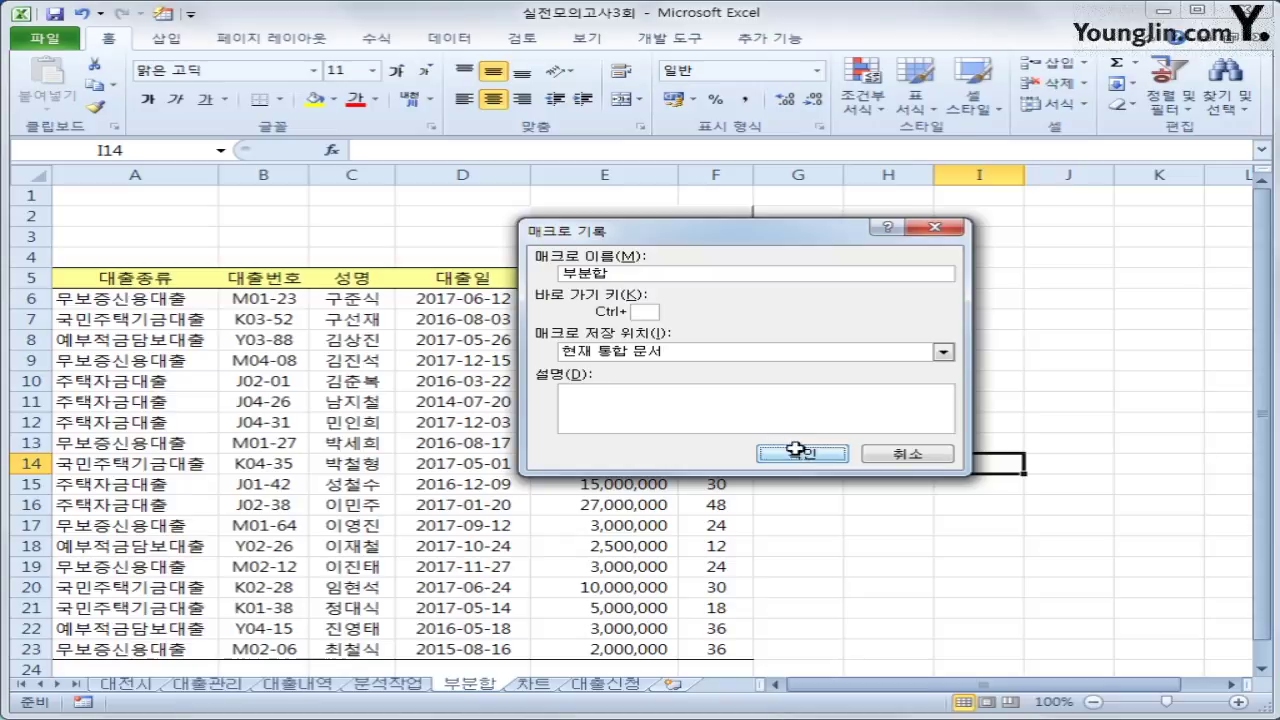
# Sort the loan table in ascending order by 대출종류
pyautogui.click(181, 284)
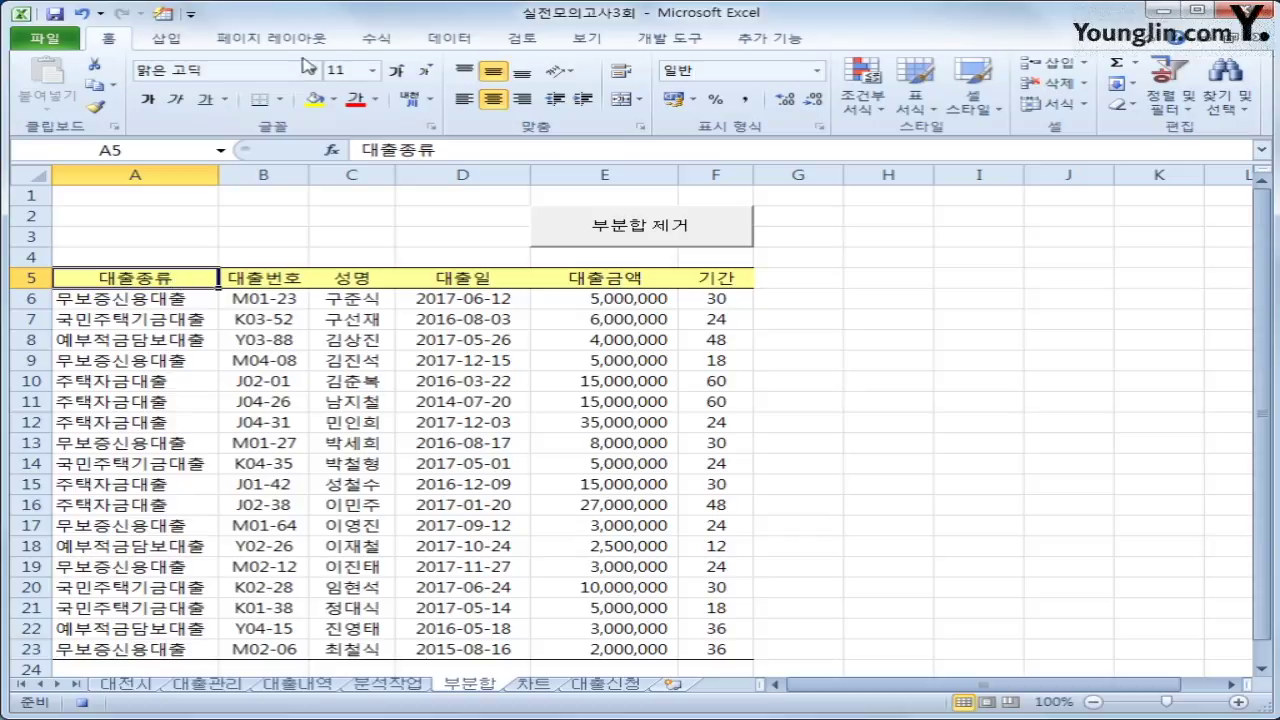
pyautogui.click(442, 40)
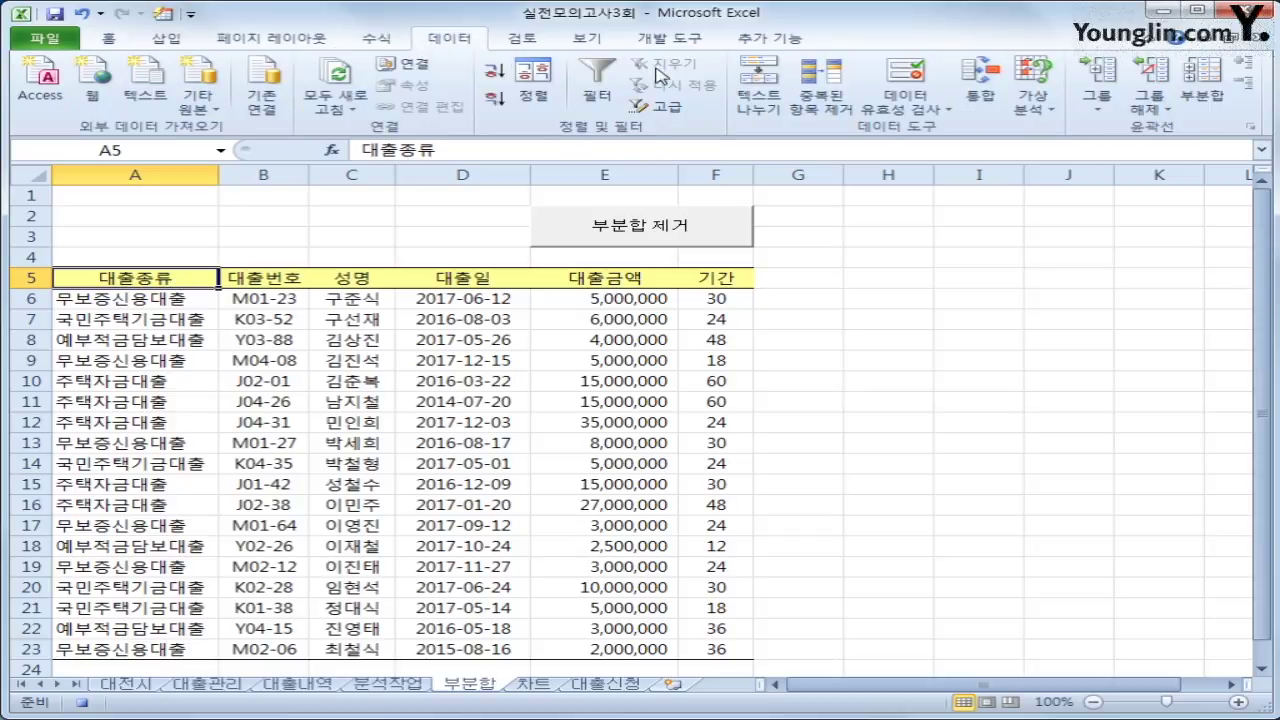
pyautogui.click(497, 78)
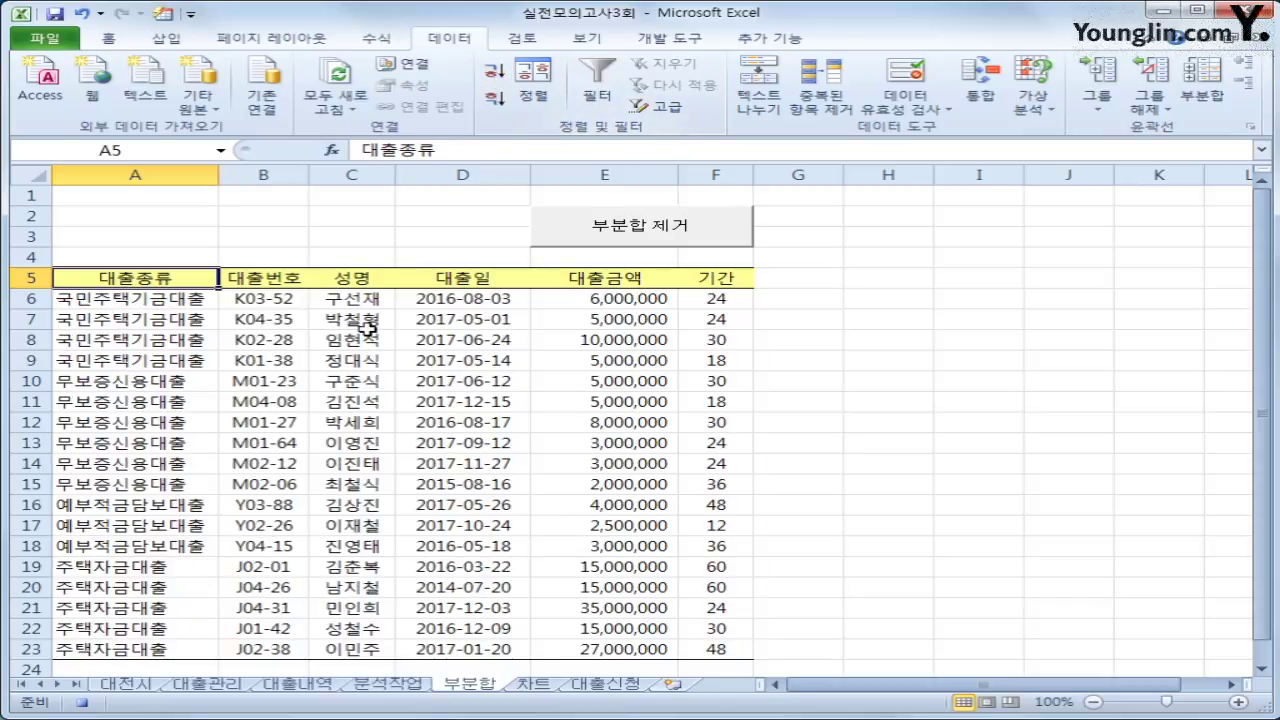
# Add subtotals grouped by 대출종류 that calculate the average (평균) of 대출금액 and 기간
pyautogui.click(1201, 85)
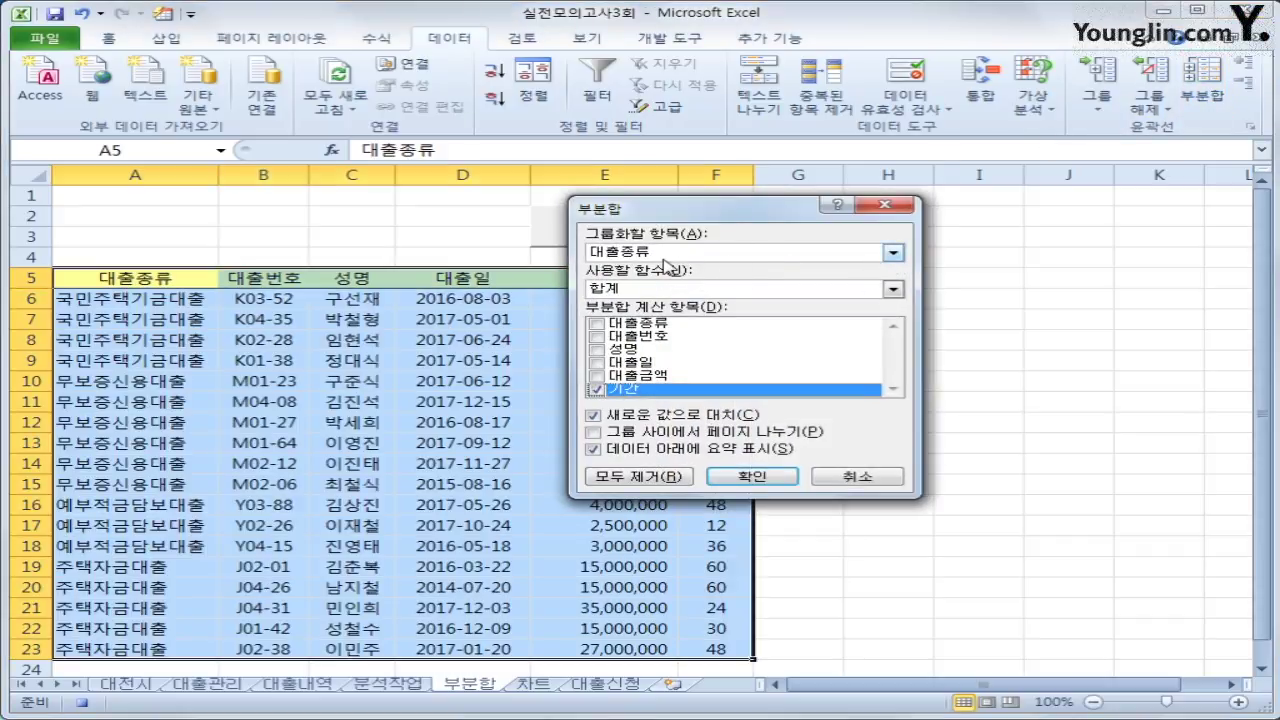
pyautogui.click(703, 289)
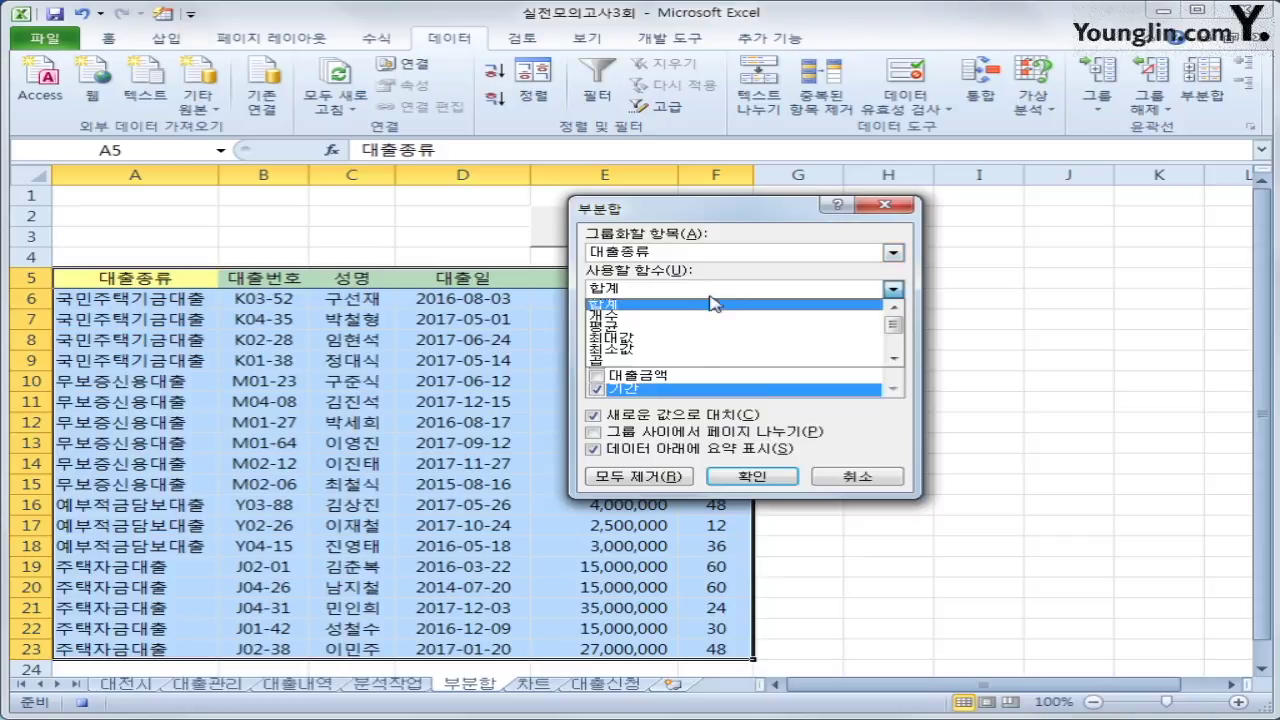
pyautogui.click(711, 339)
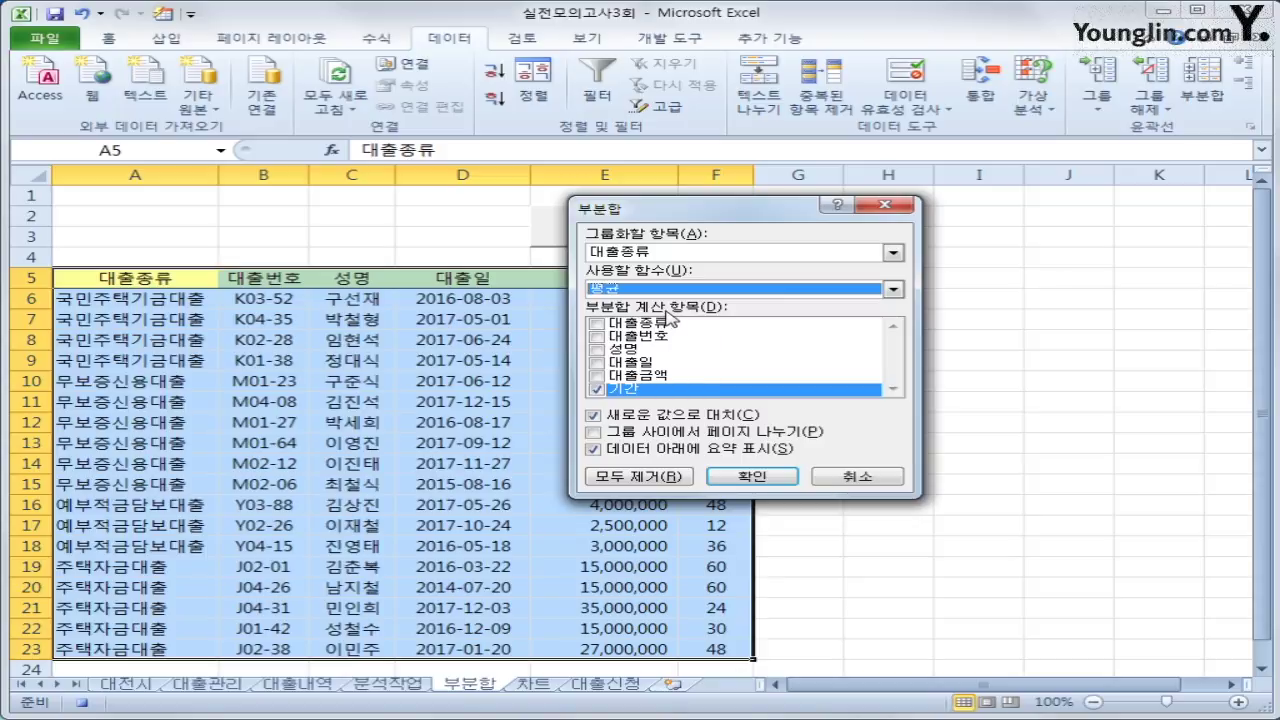
pyautogui.click(598, 376)
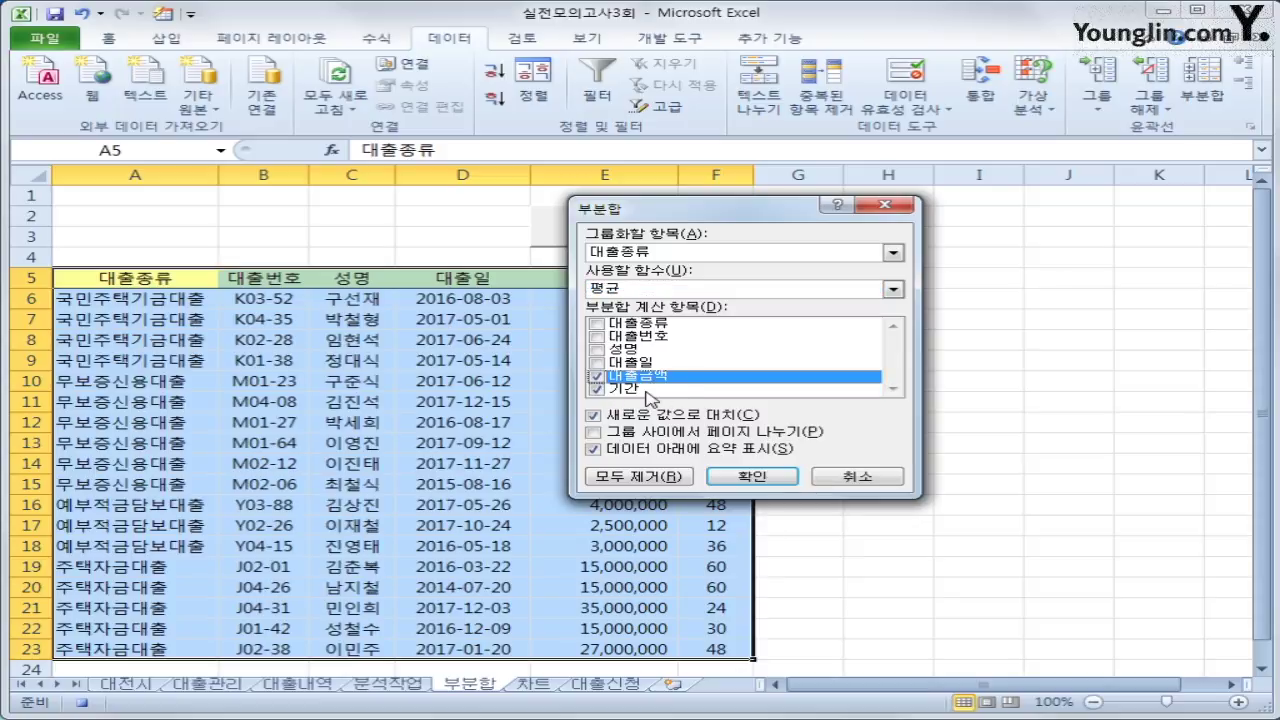
pyautogui.click(760, 478)
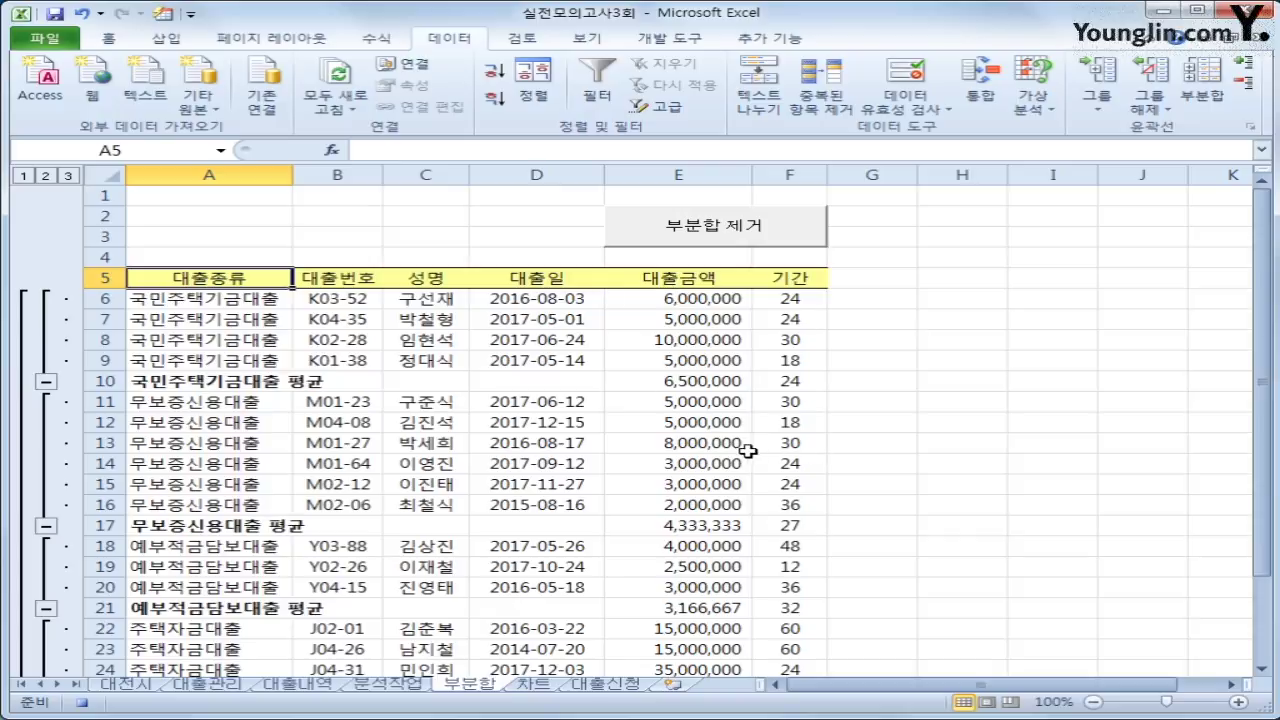
# Add a second subtotal grouped by 대출종류 that counts (개수) only 성명, without replacing the existing subtotals
pyautogui.click(1201, 90)
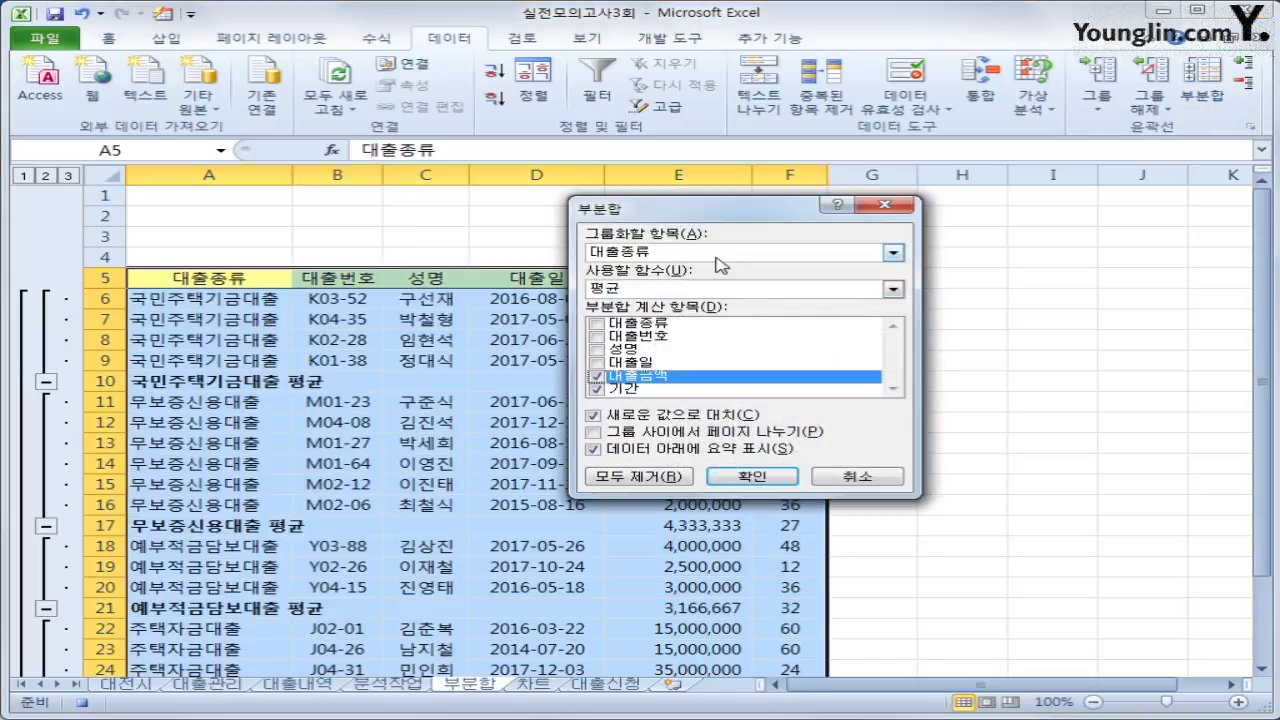
pyautogui.click(726, 289)
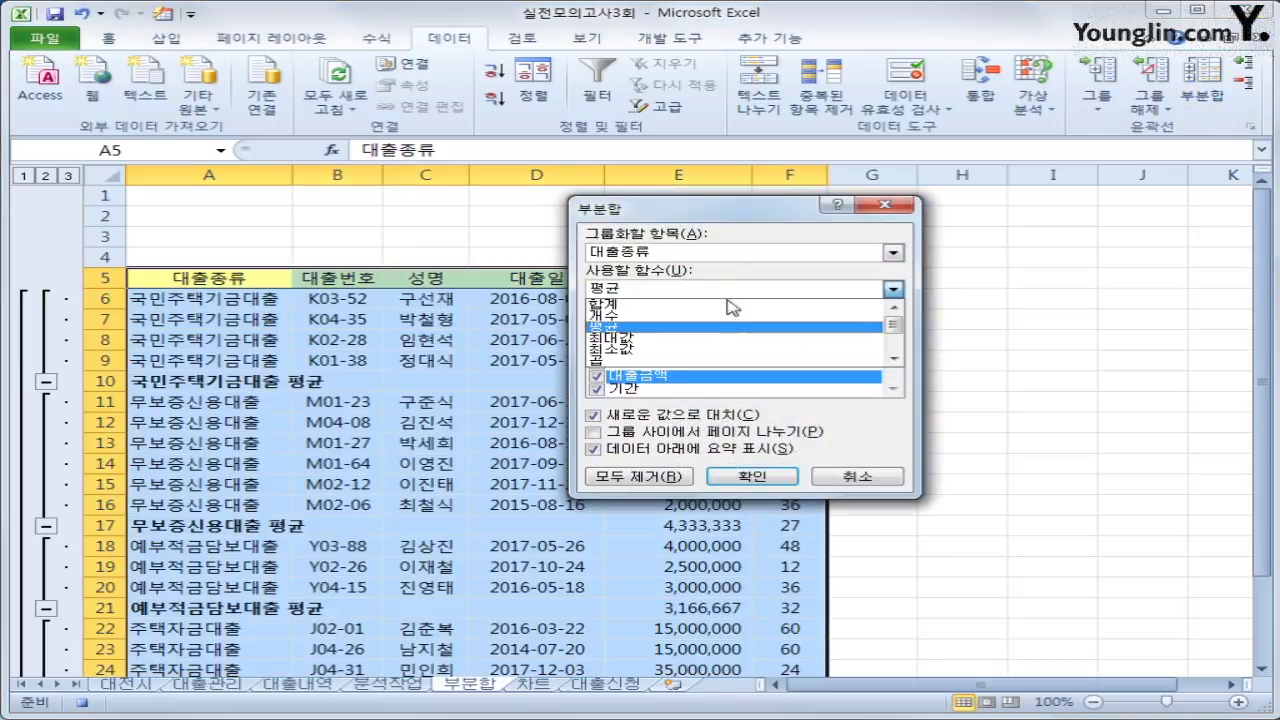
pyautogui.click(722, 326)
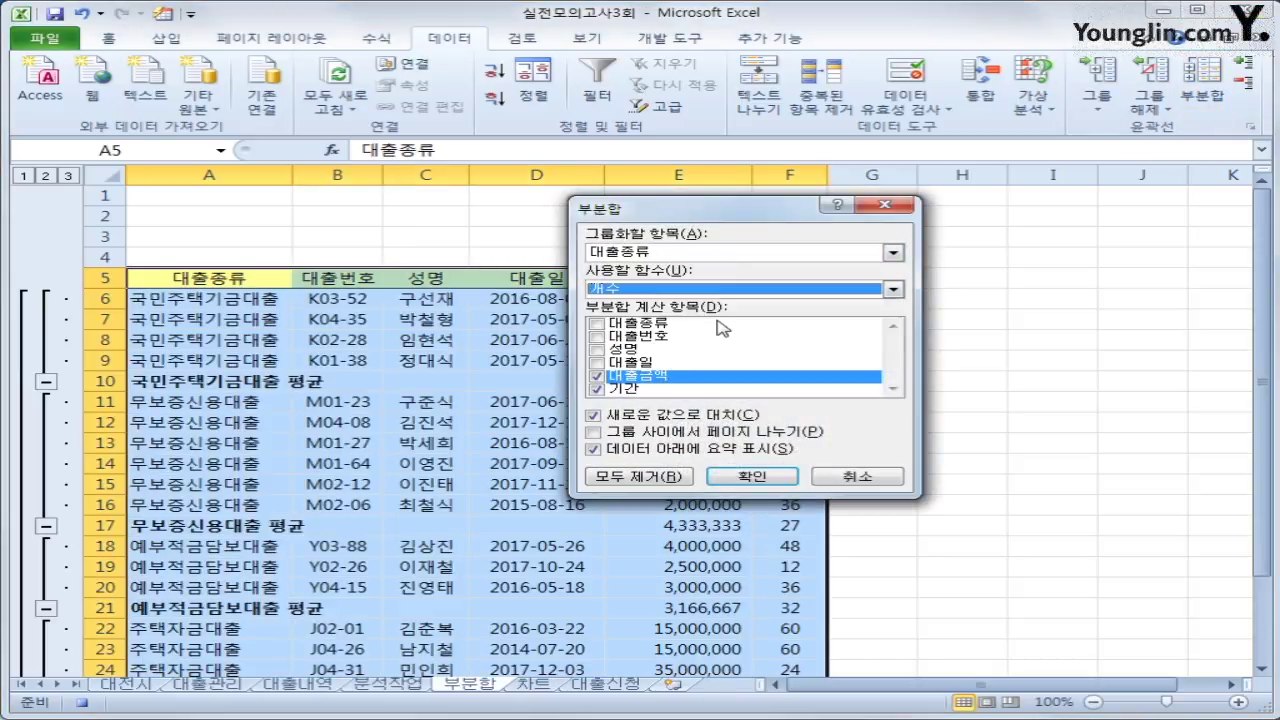
pyautogui.click(597, 377)
pyautogui.click(597, 377)
pyautogui.click(876, 325)
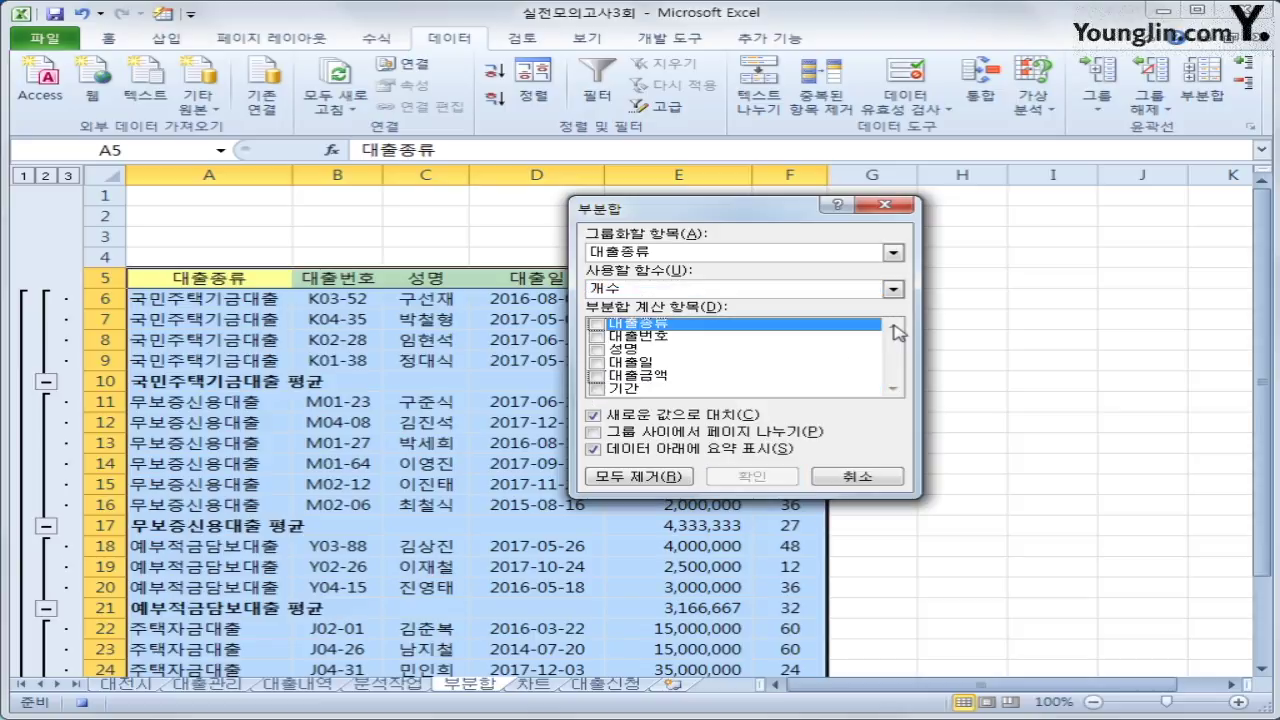
pyautogui.click(597, 350)
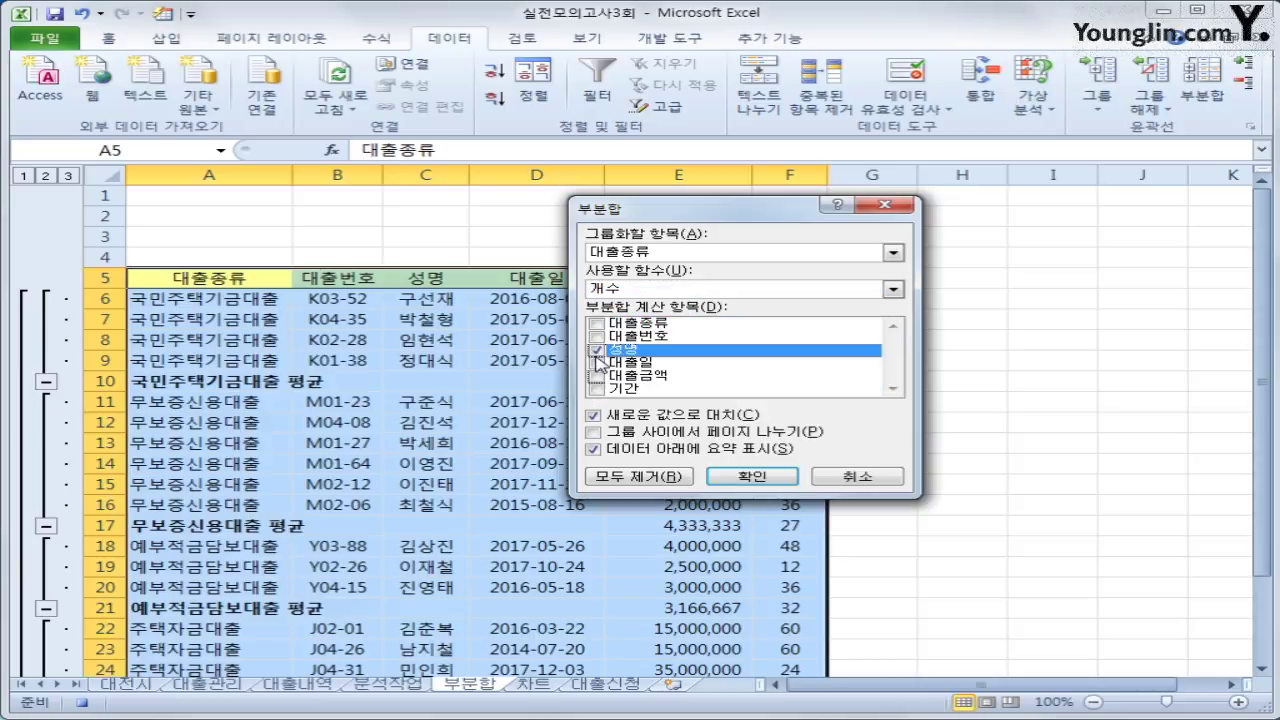
pyautogui.click(668, 424)
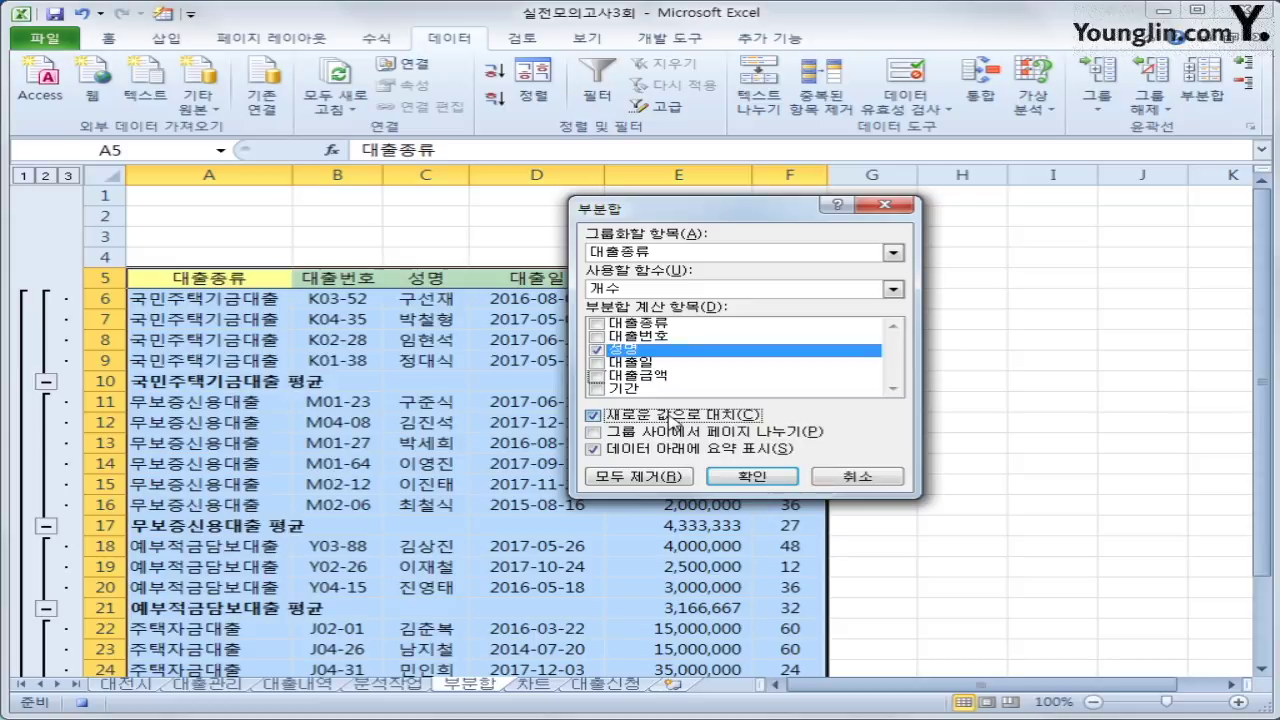
pyautogui.click(668, 418)
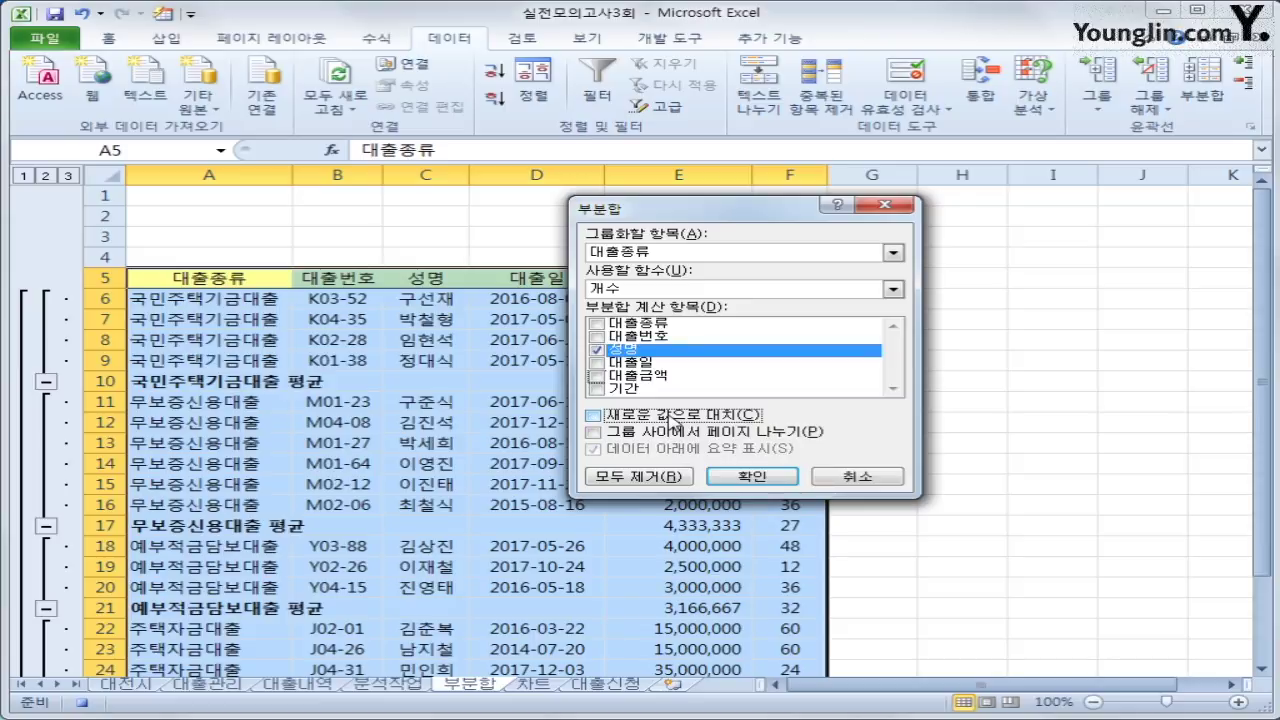
pyautogui.click(750, 476)
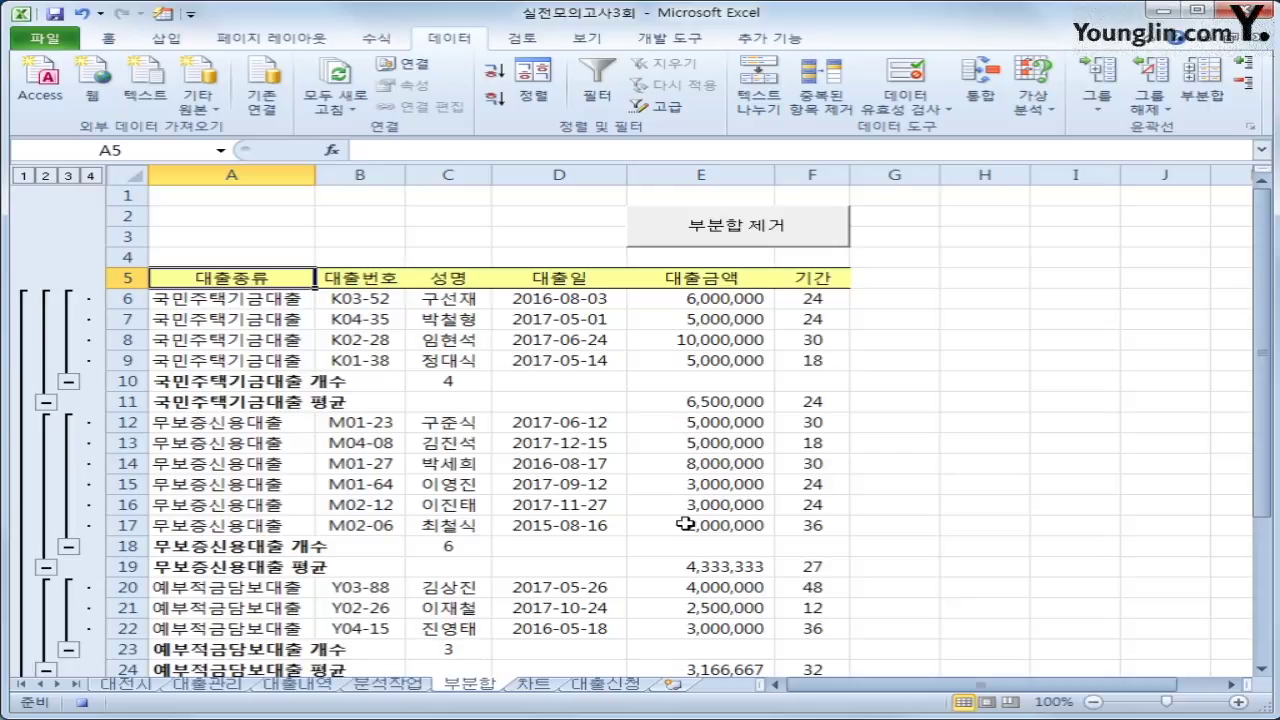
# Stop the macro recording and draw a form-control button over B2:C3 that runs the 부분합 macro
pyautogui.scroll(-1, 665, 522)
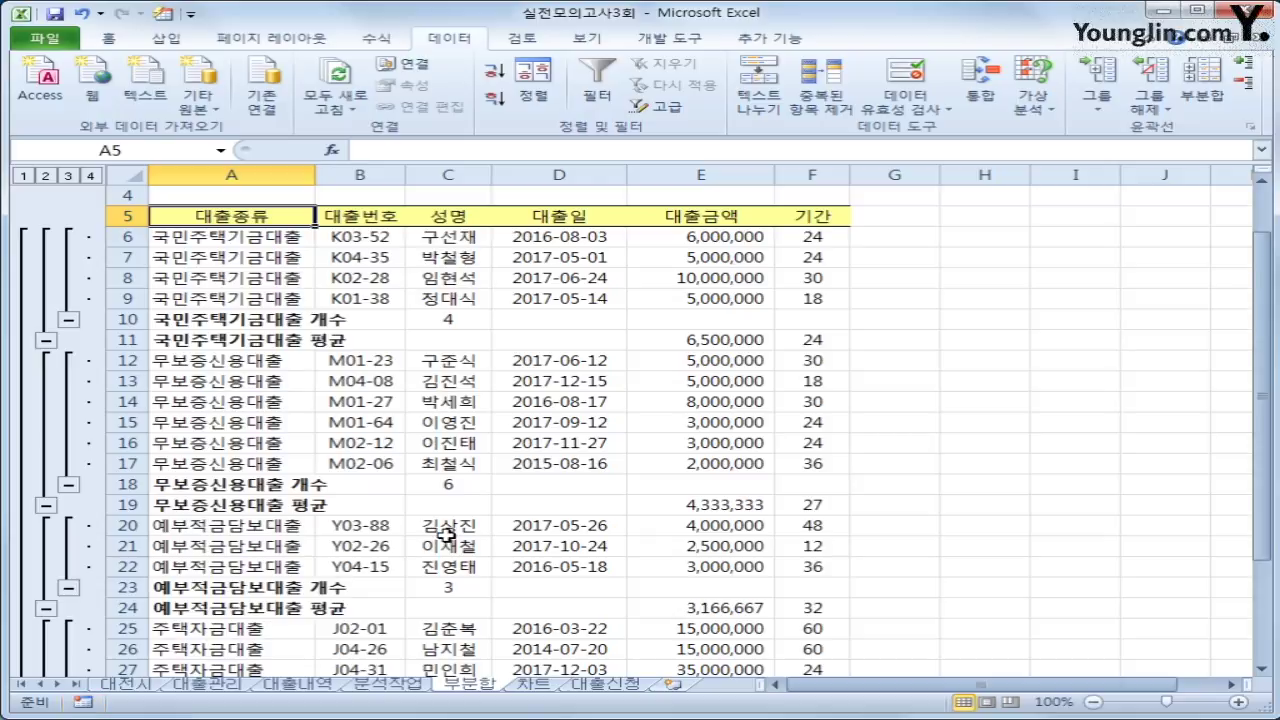
pyautogui.click(682, 40)
pyautogui.click(440, 88)
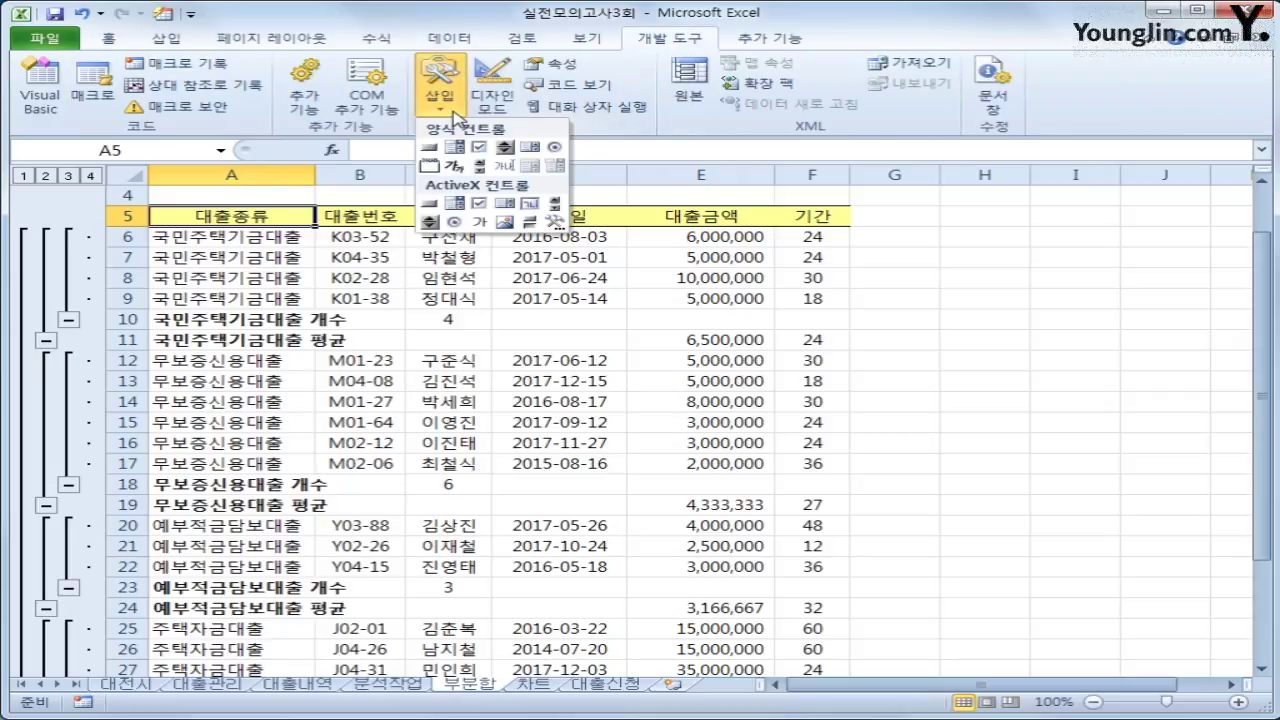
pyautogui.click(430, 148)
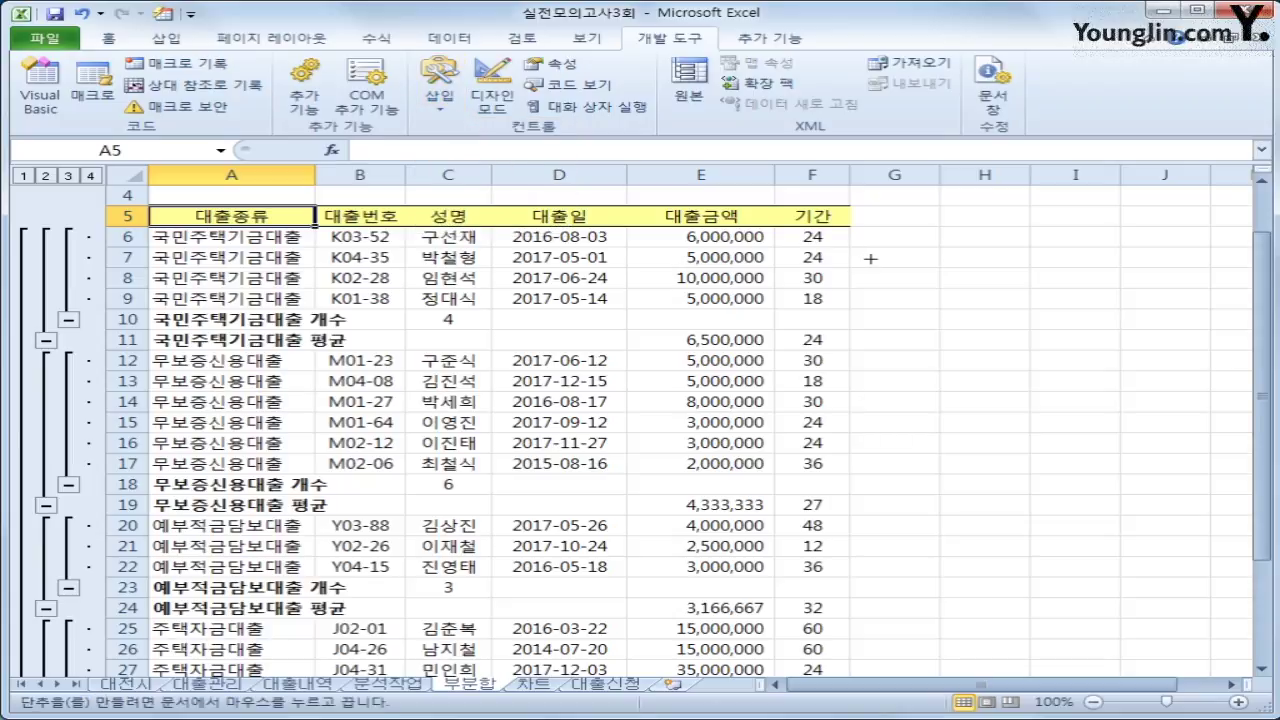
pyautogui.scroll(1, 860, 265)
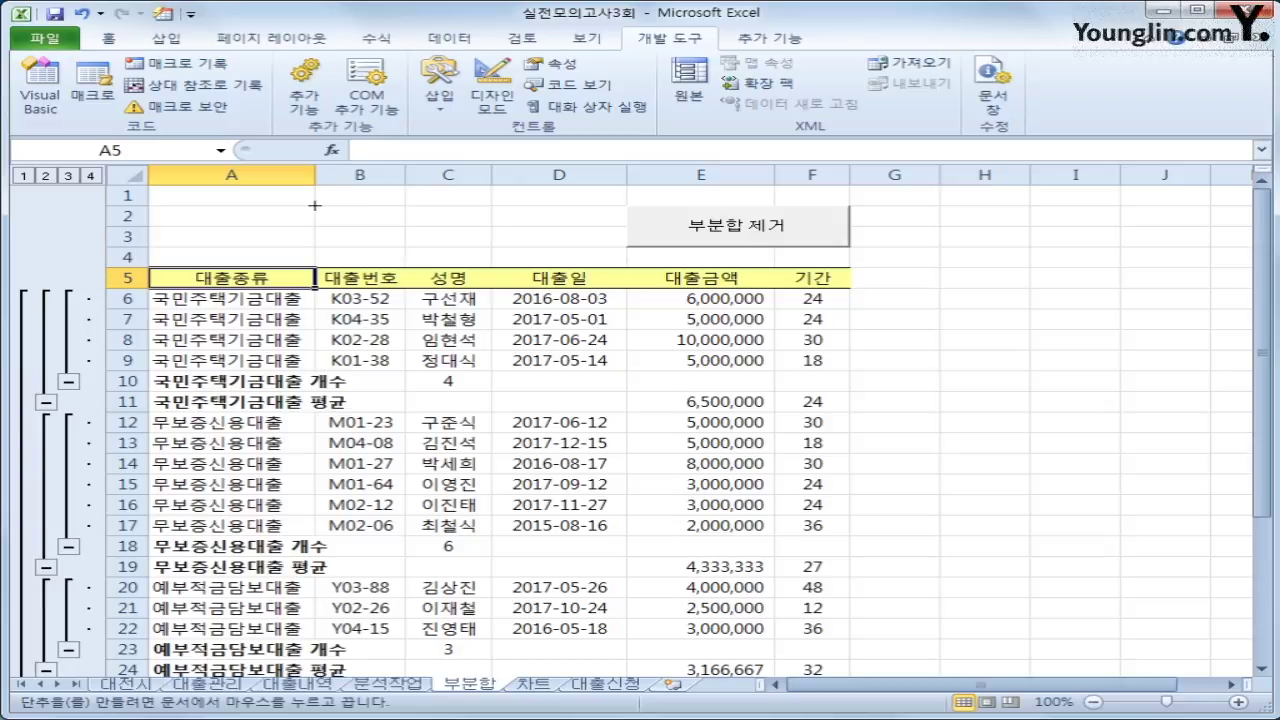
pyautogui.moveTo(314, 205); pyautogui.dragTo(478, 244)
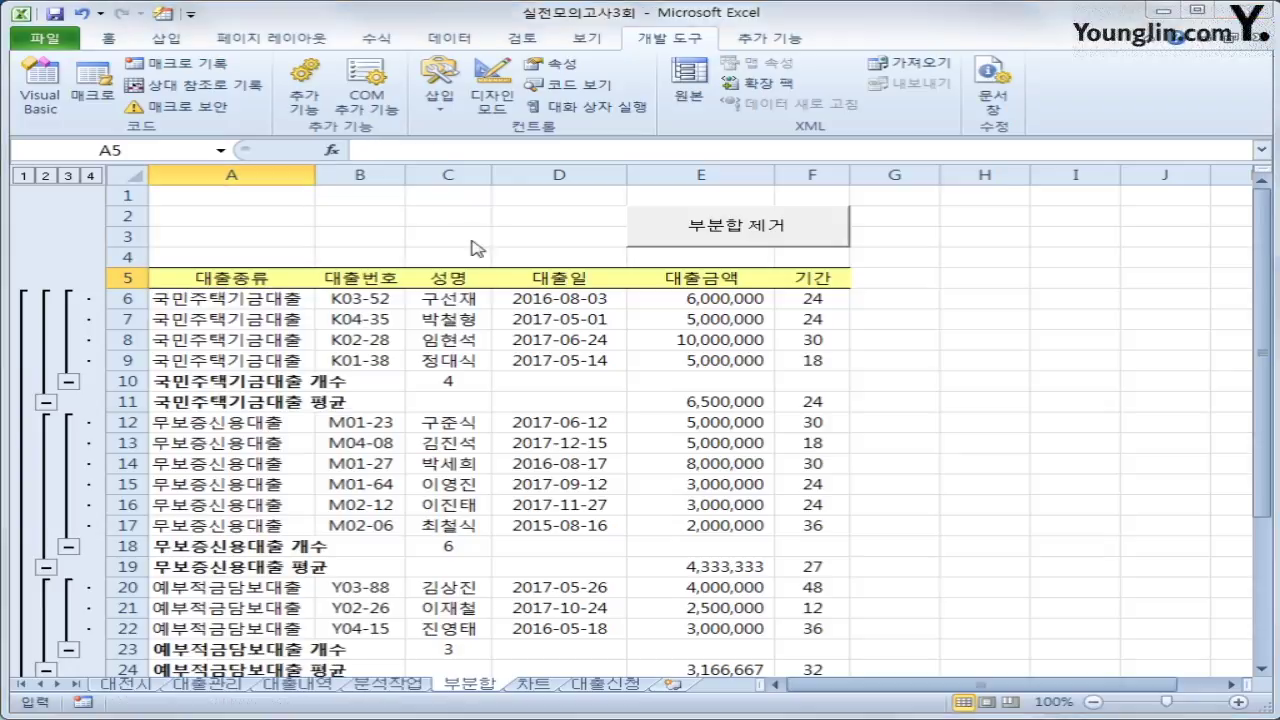
pyautogui.click(546, 259)
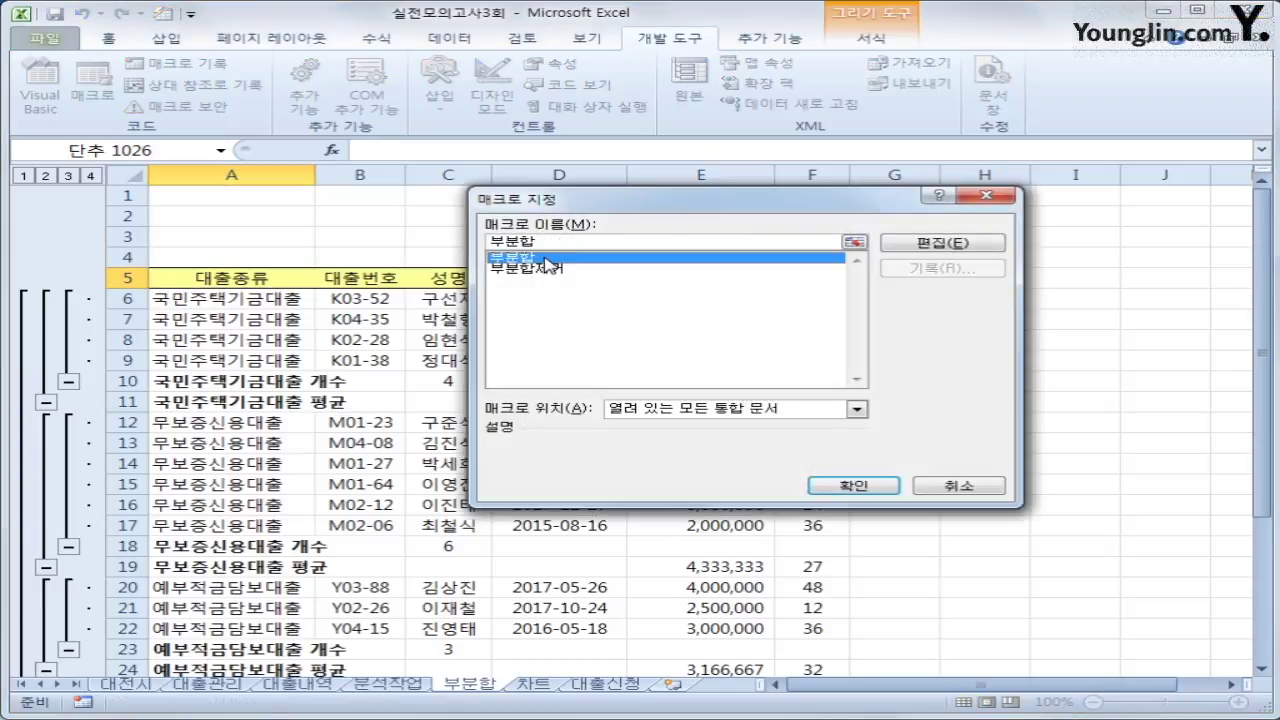
pyautogui.click(877, 488)
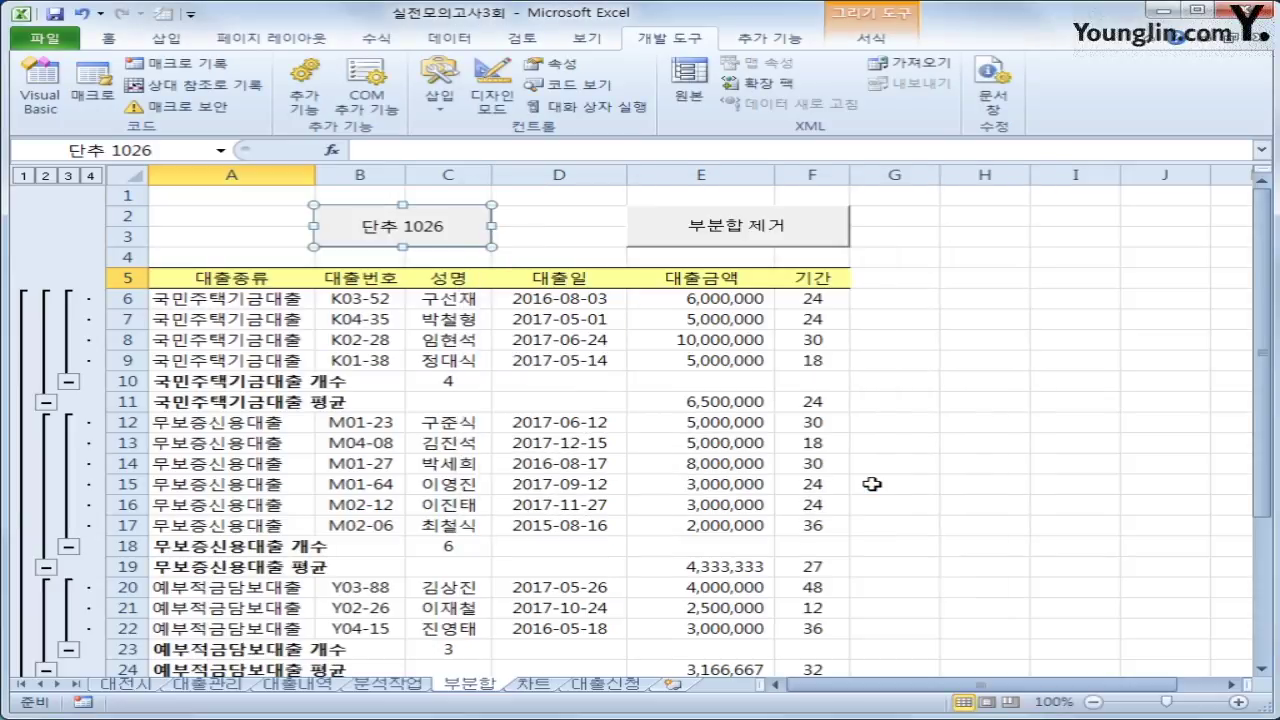
# Label the new button "대출종류별 통계" and deselect it
pyautogui.write('대출')
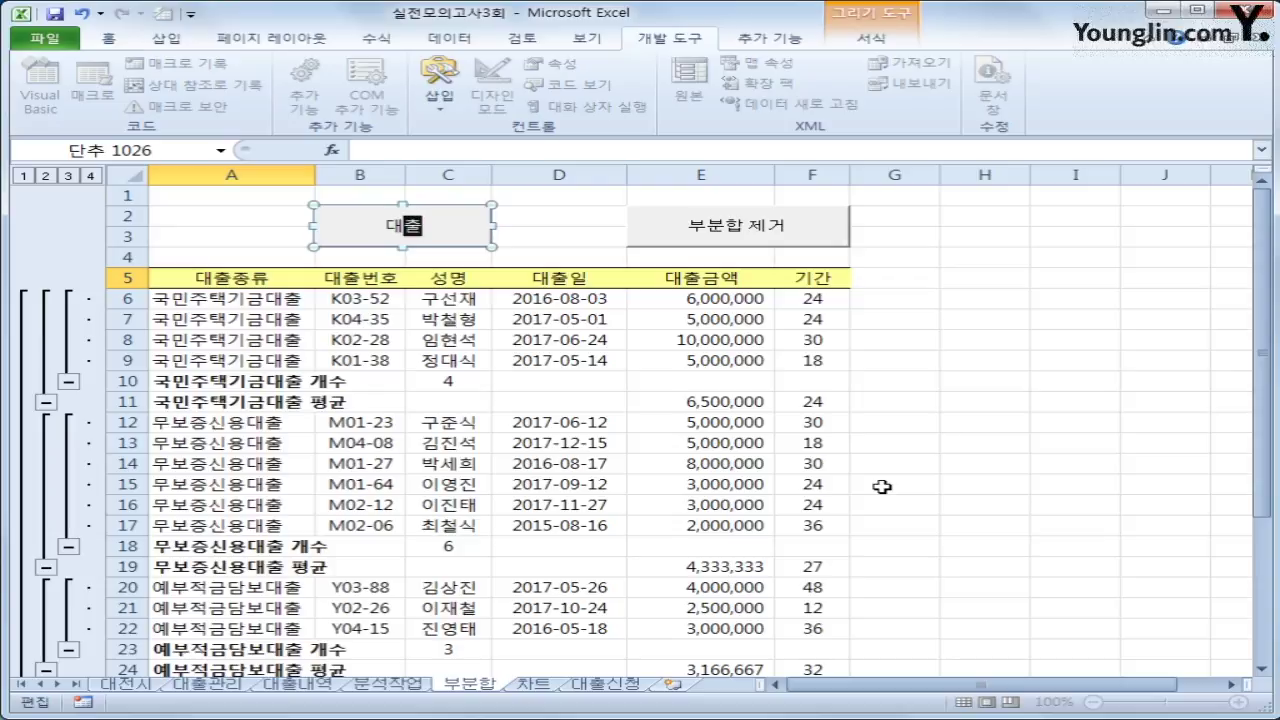
pyautogui.write('종류별 통ㄱ')
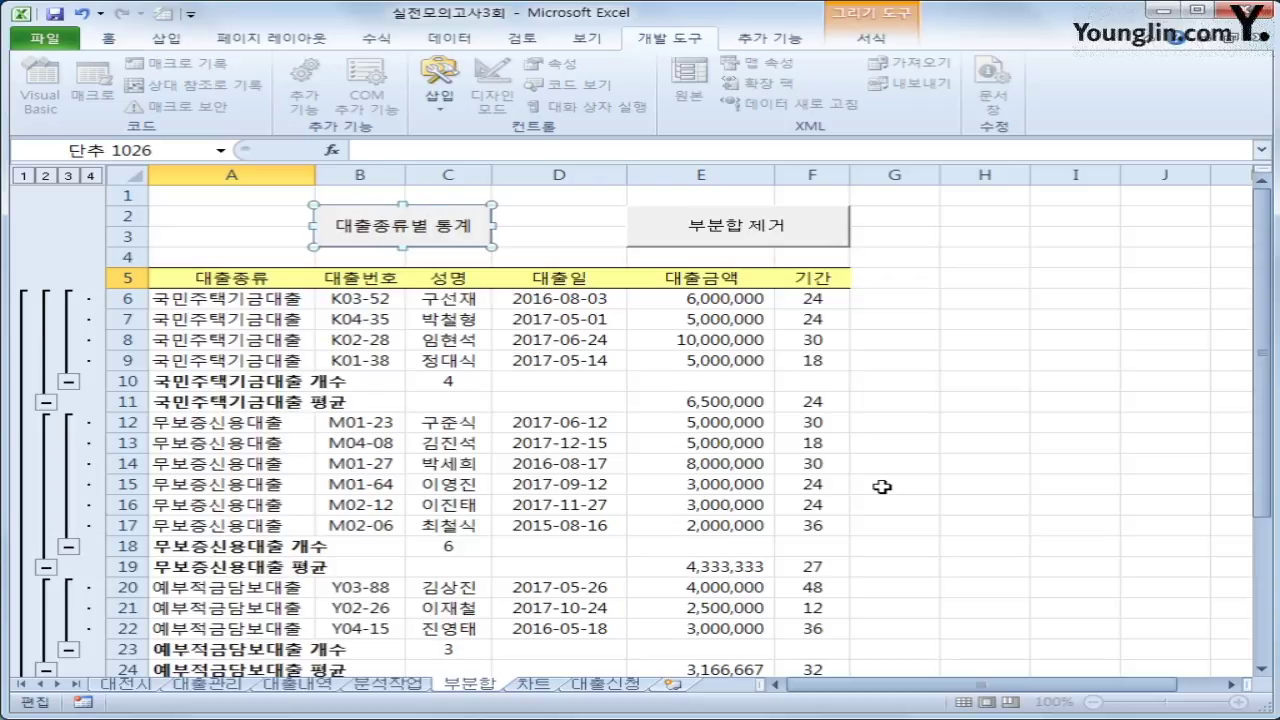
pyautogui.click(1000, 548)
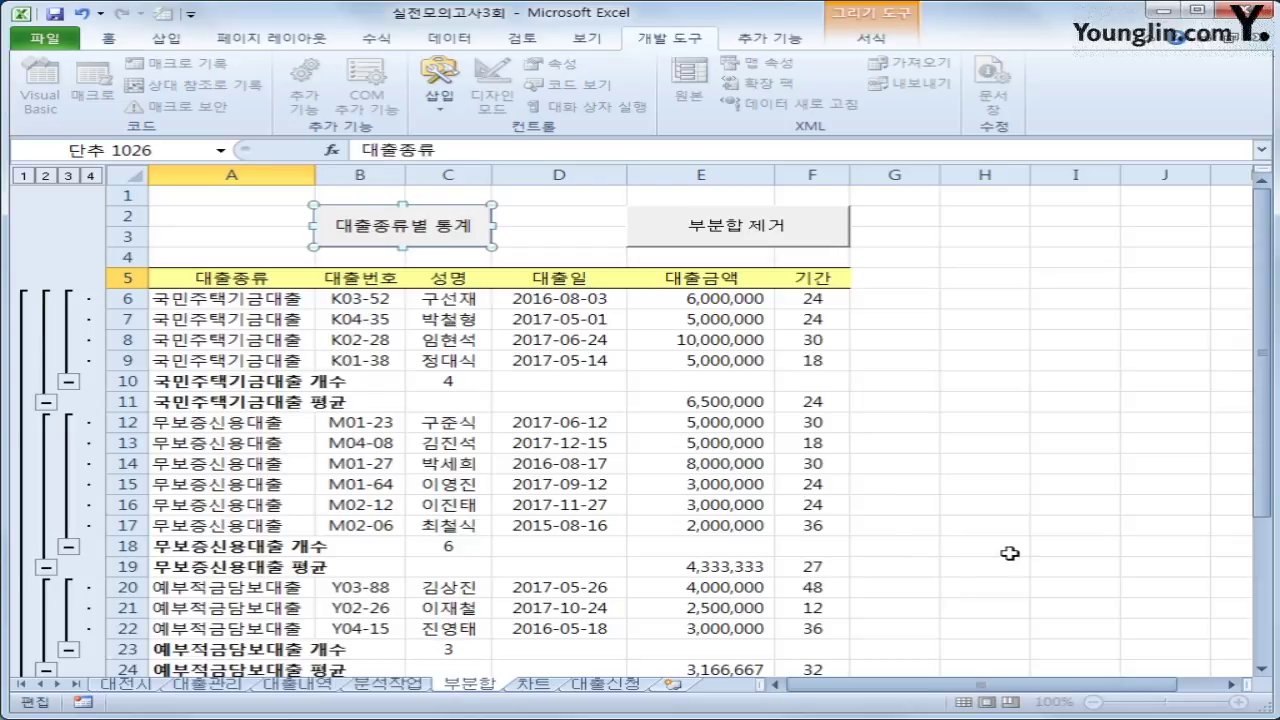
pyautogui.click(497, 322)
# Test both macro buttons by removing the subtotals with 부분합 제거 and recreating them with 대출종류별 통계
pyautogui.click(710, 251)
pyautogui.scroll(4, 891, 571)
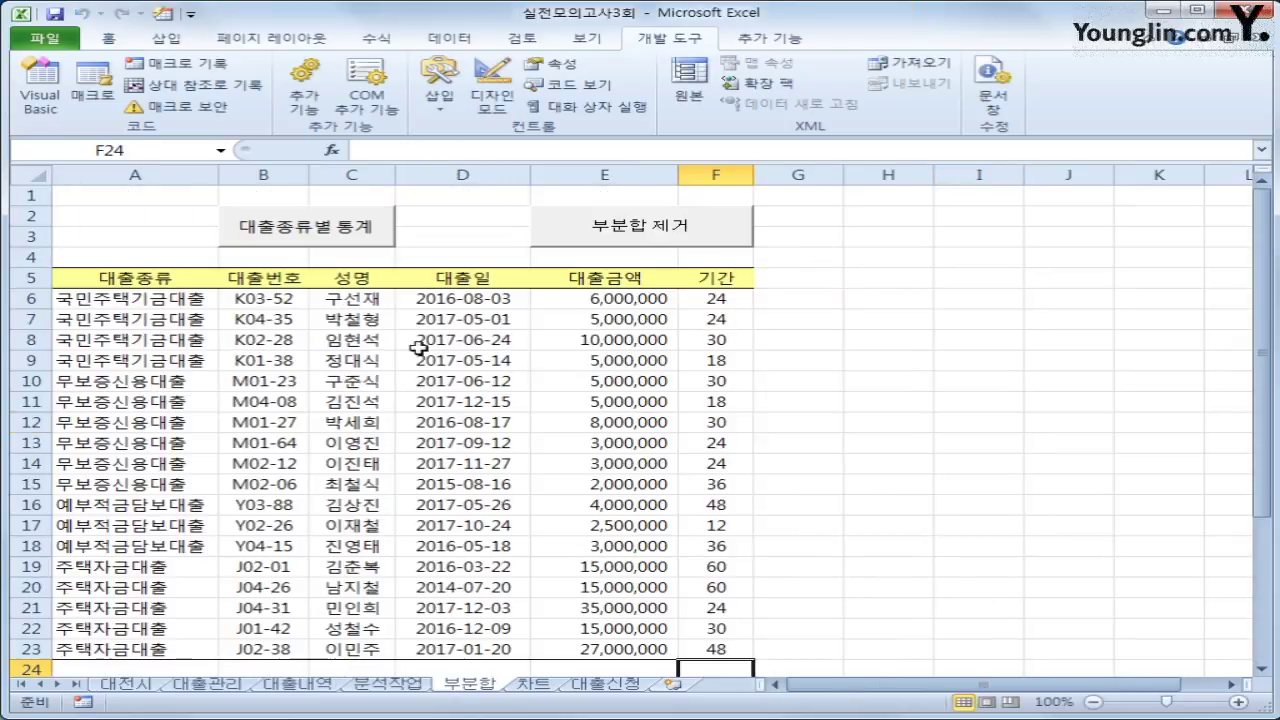
pyautogui.click(341, 238)
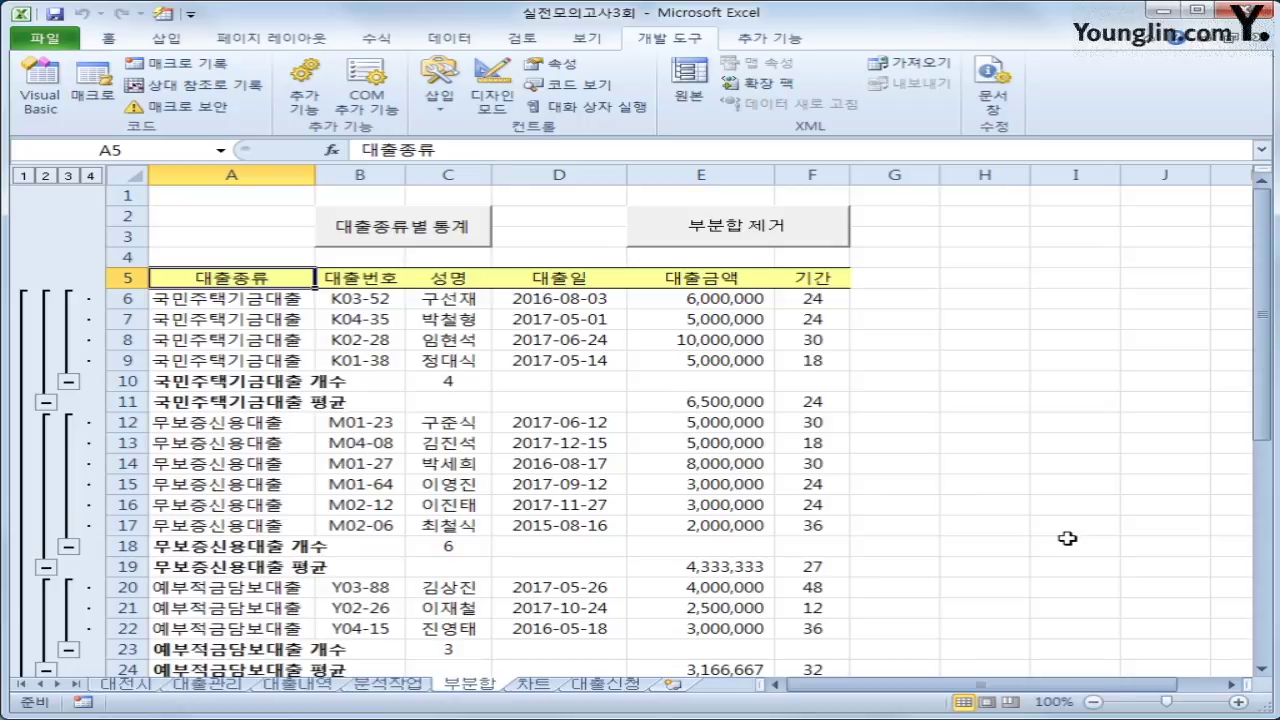
# On the 차트 sheet, add the 2017년 data in F4:F7 to the existing chart by copying and pasting it
pyautogui.click(535, 688)
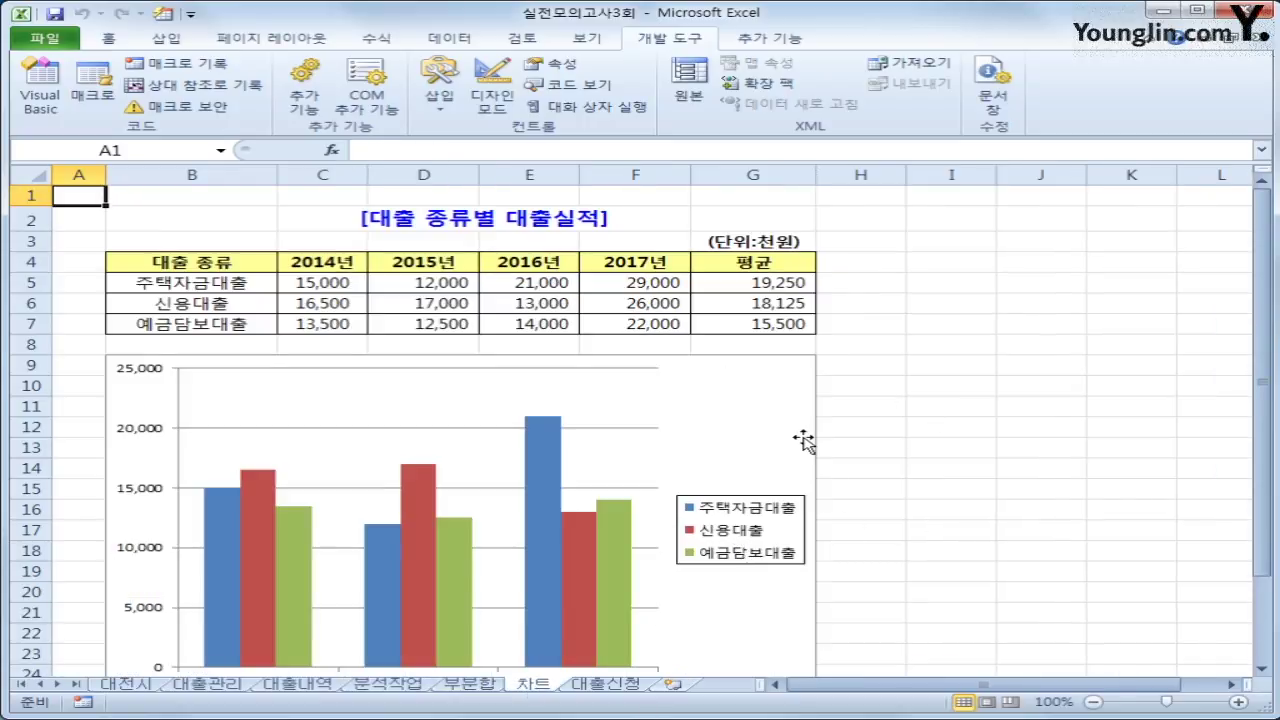
pyautogui.click(748, 423)
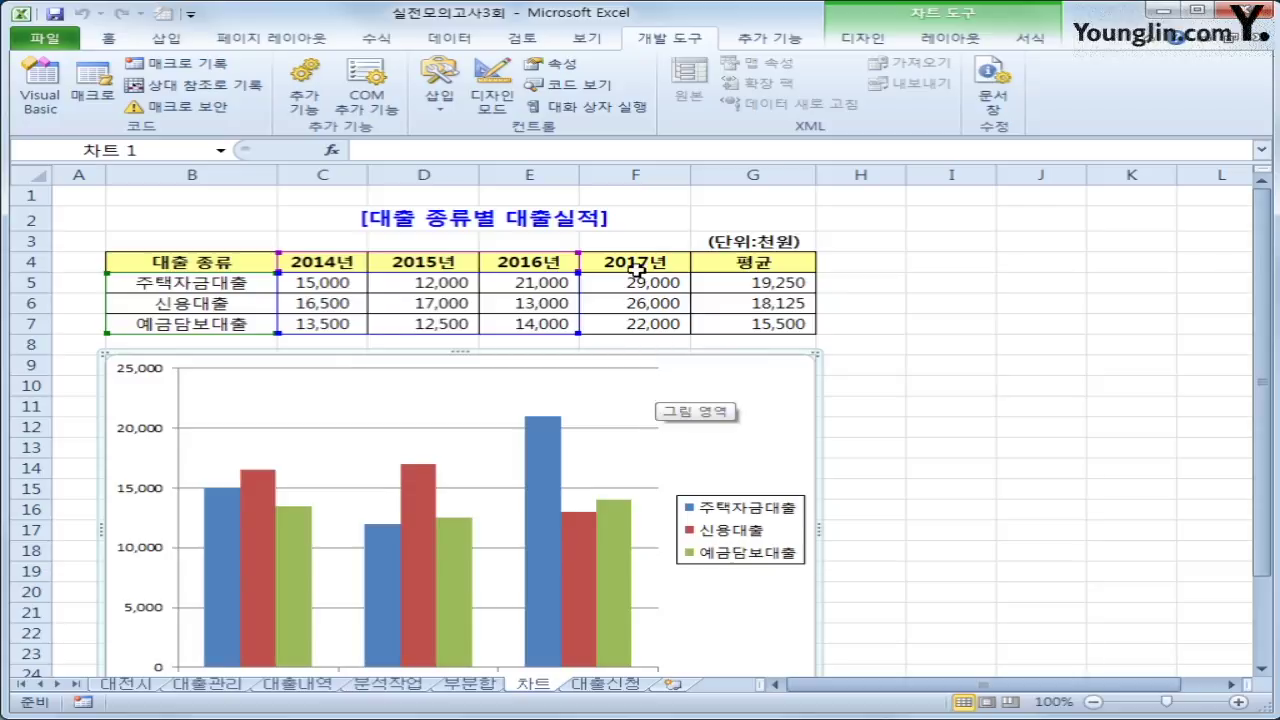
pyautogui.moveTo(629, 266); pyautogui.dragTo(635, 322)
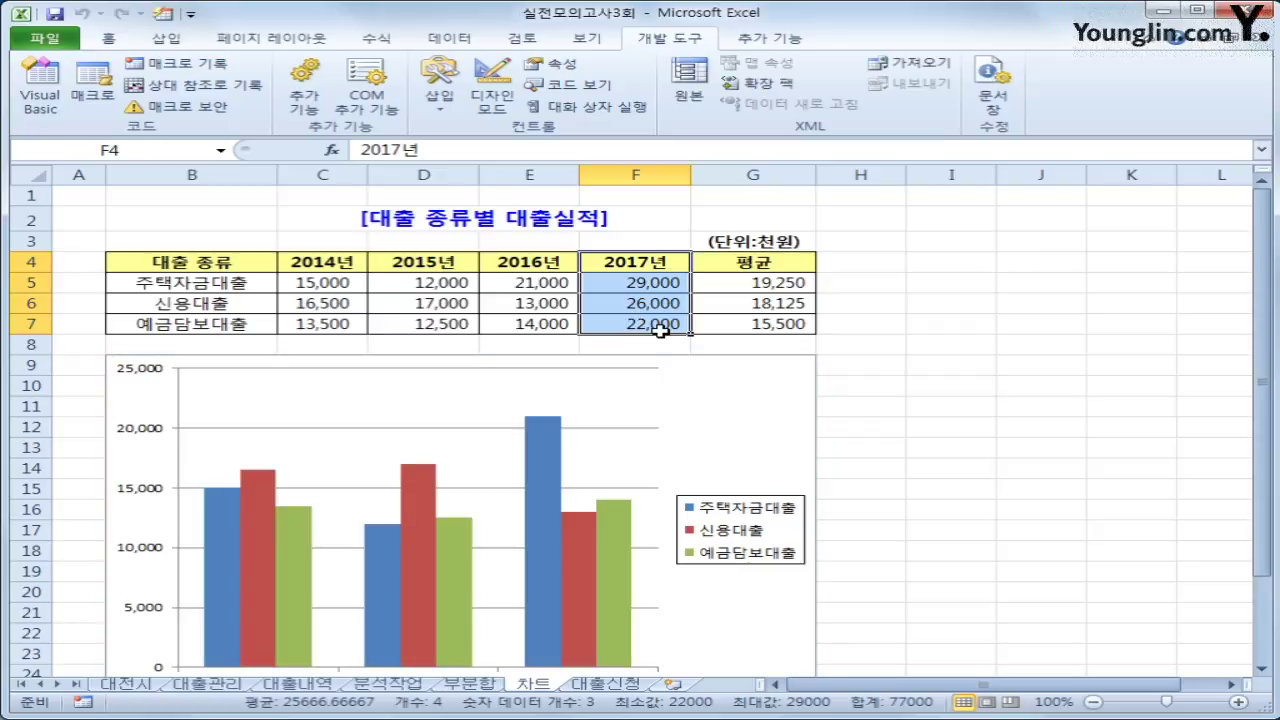
pyautogui.hotkey('ctrl', 'c')
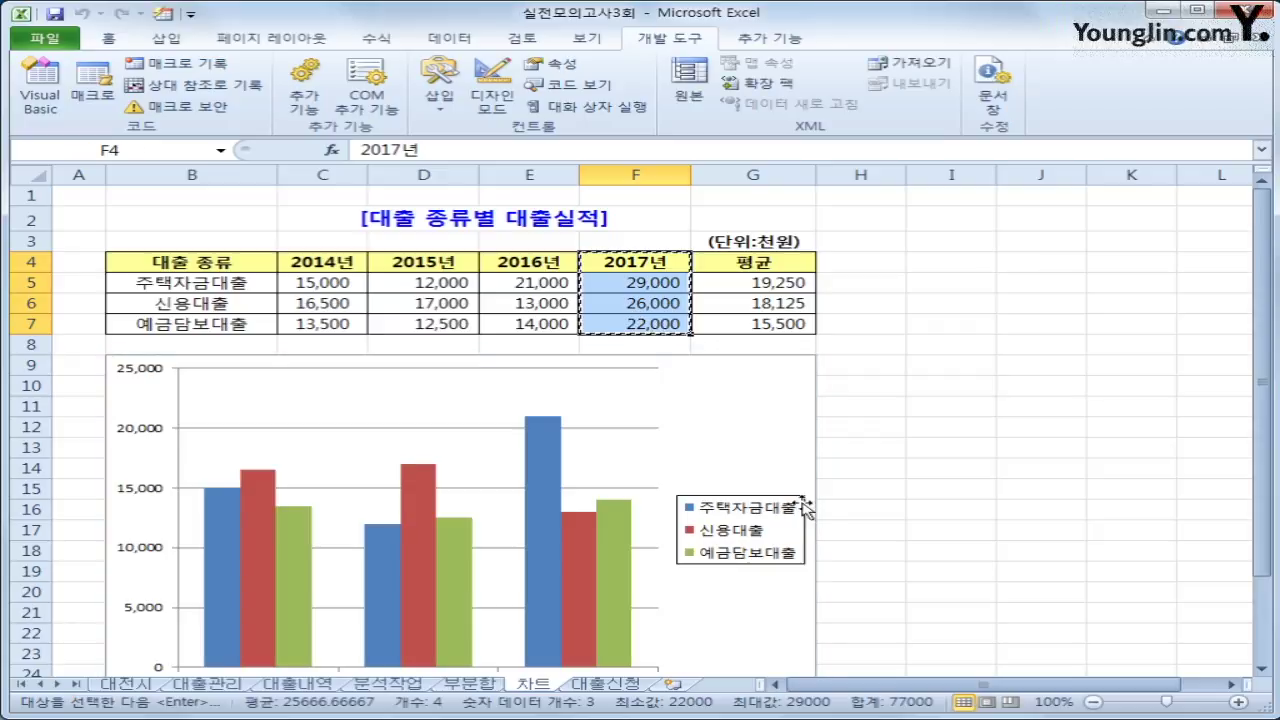
pyautogui.click(757, 440)
pyautogui.hotkey('ctrl', 'v')
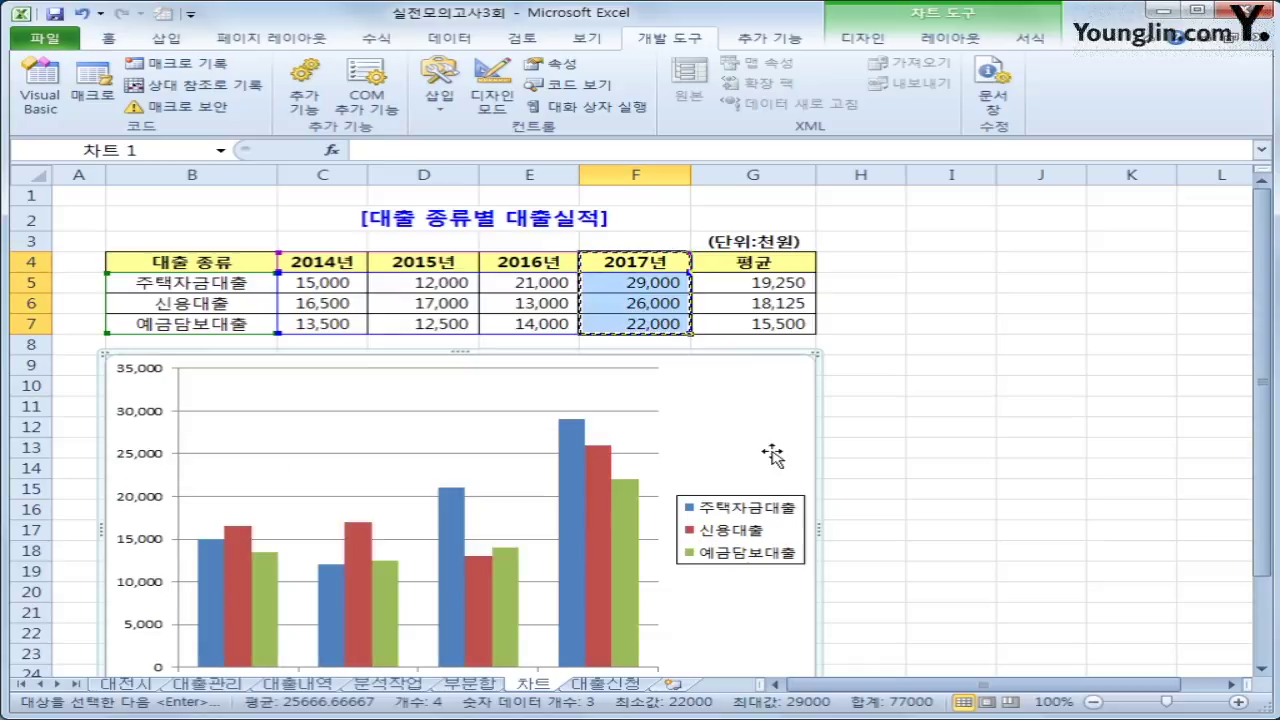
# Change the chart type to the first 가로 막대형 subtype, a clustered horizontal bar chart
pyautogui.rightClick(765, 408)
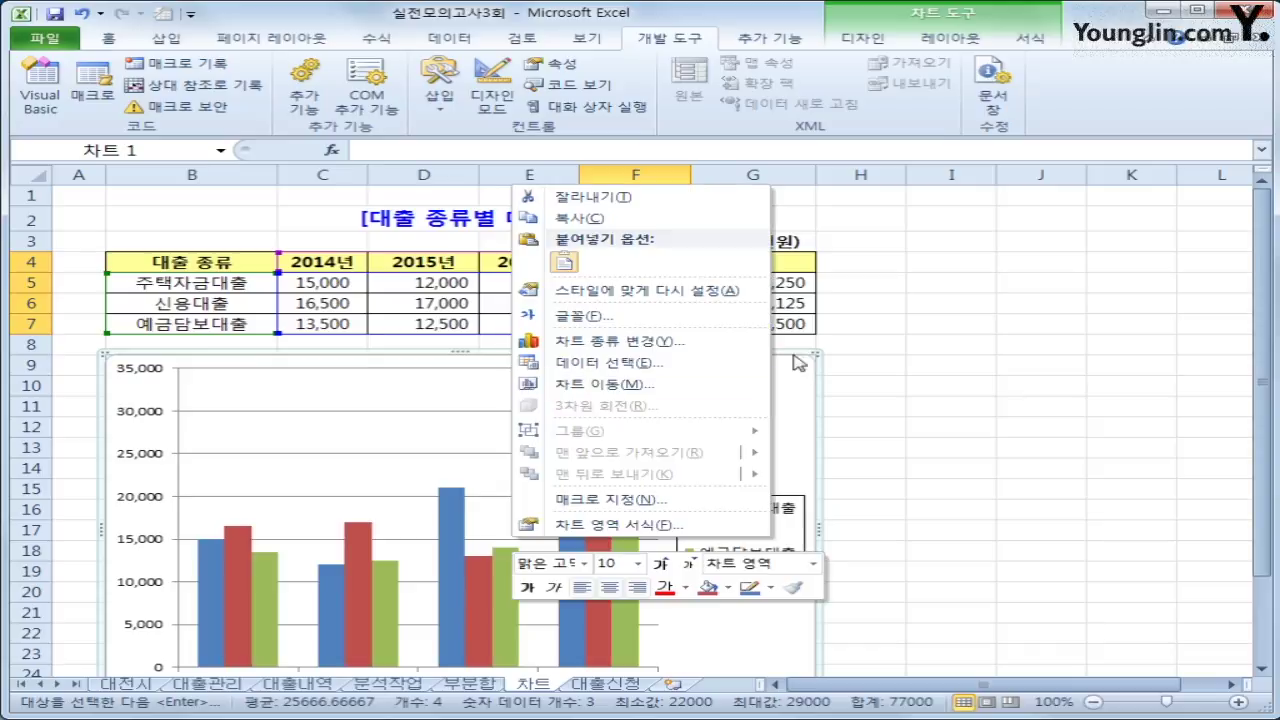
pyautogui.click(686, 342)
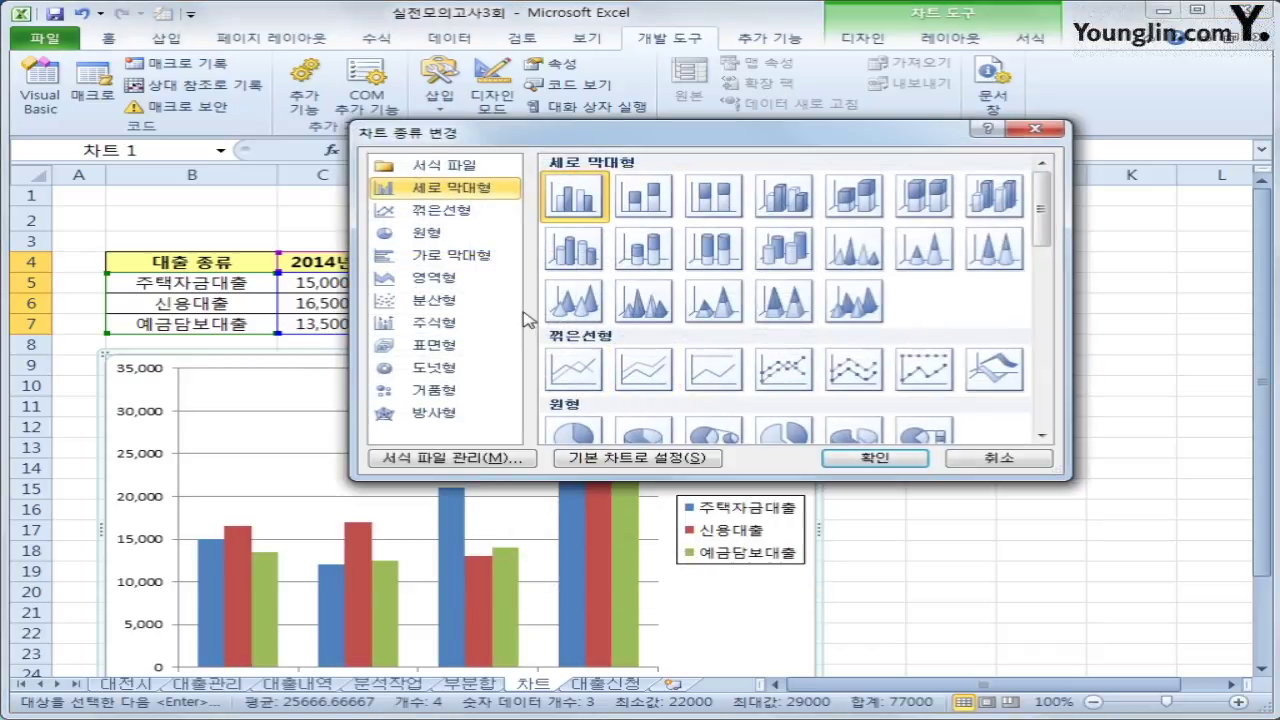
pyautogui.click(452, 256)
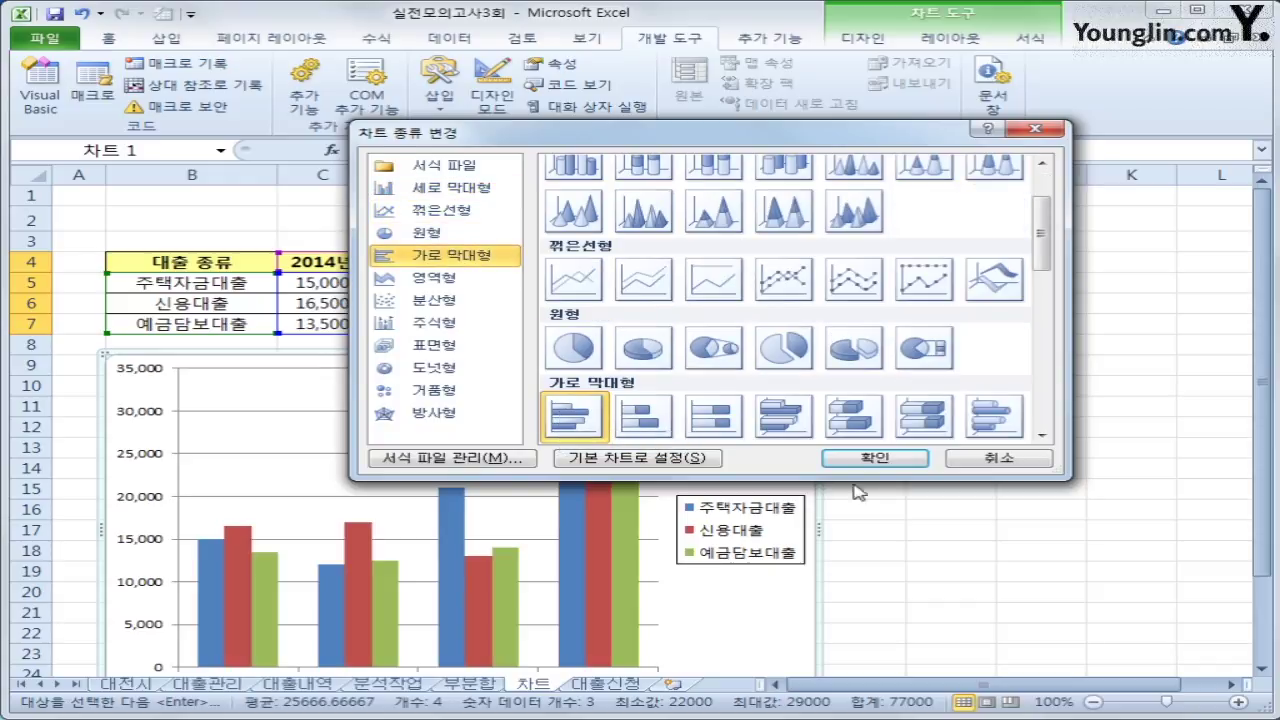
pyautogui.click(886, 460)
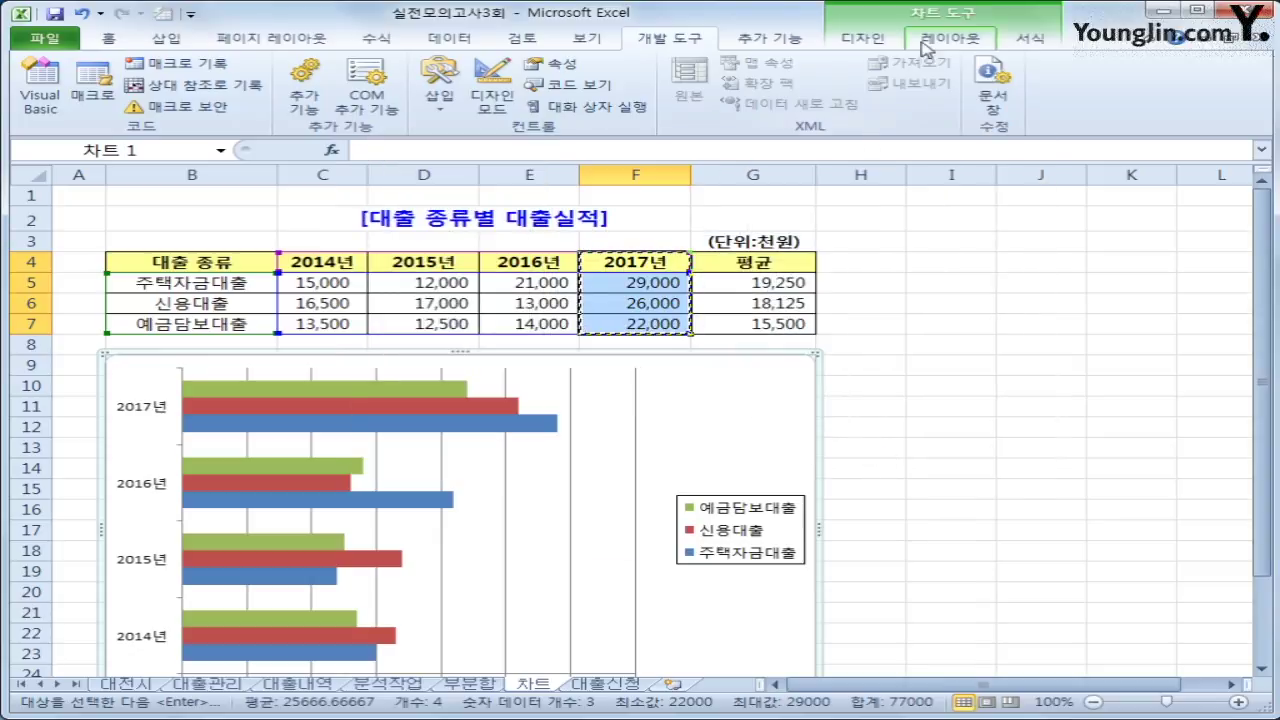
# Add a chart title above the plot area reading "대출종류별 실적"
pyautogui.click(950, 38)
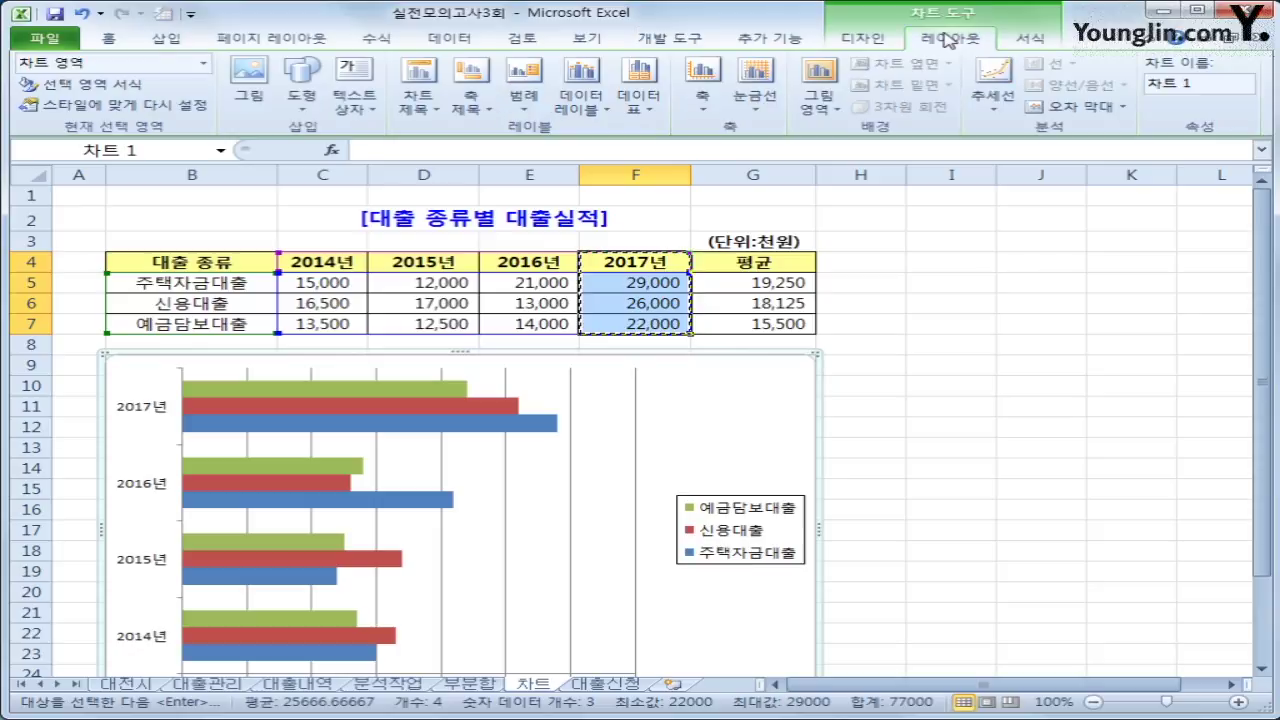
pyautogui.click(418, 105)
pyautogui.click(458, 248)
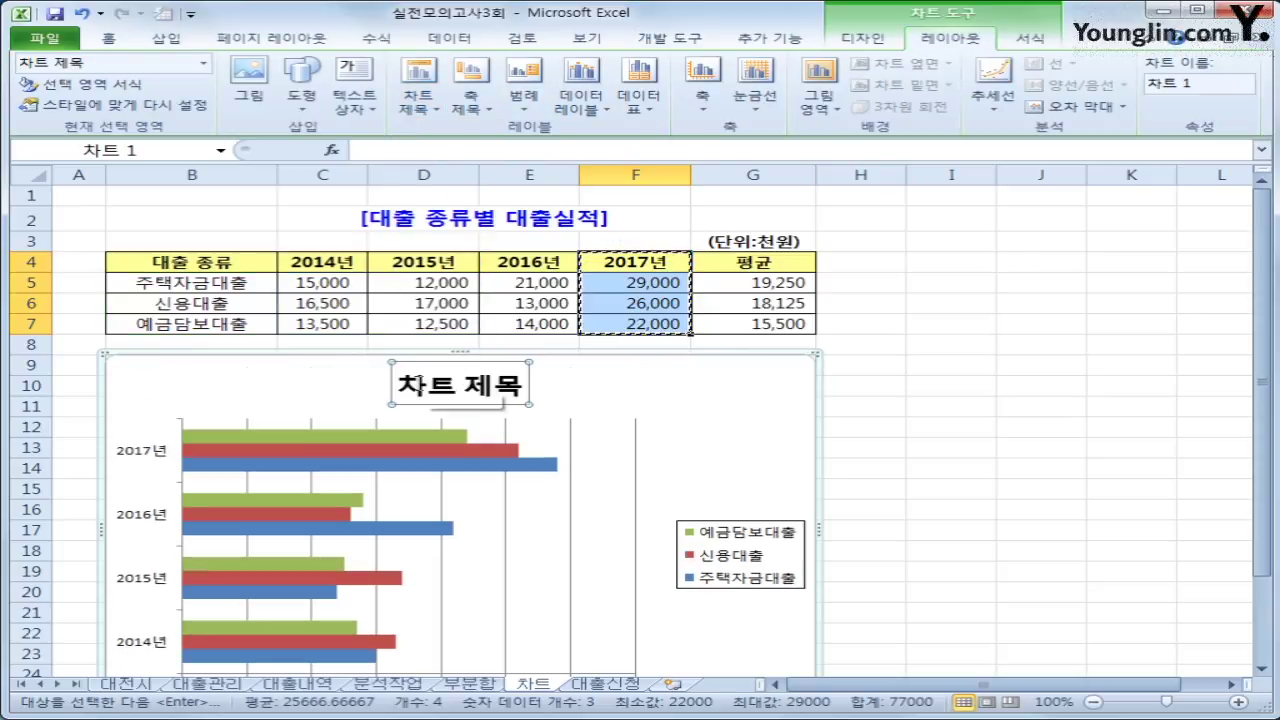
pyautogui.moveTo(400, 385); pyautogui.dragTo(524, 390)
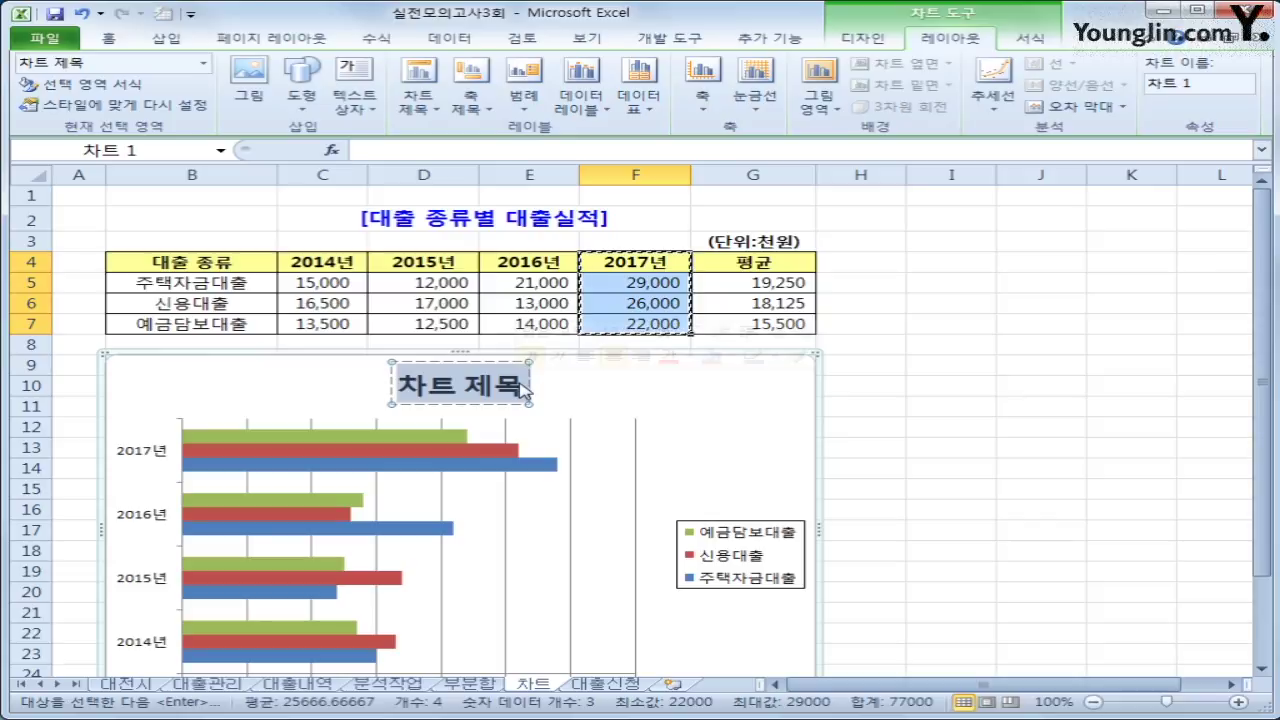
pyautogui.write('대출')
pyautogui.write('종류별')
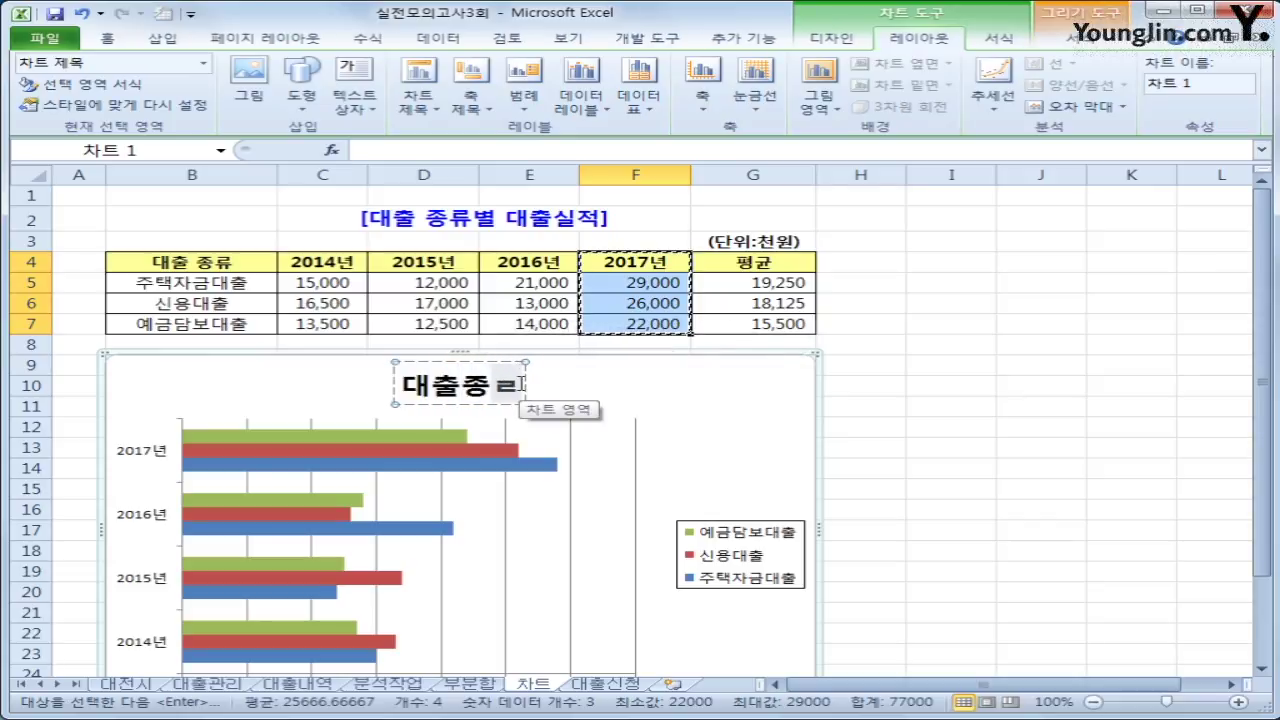
pyautogui.write('실적')
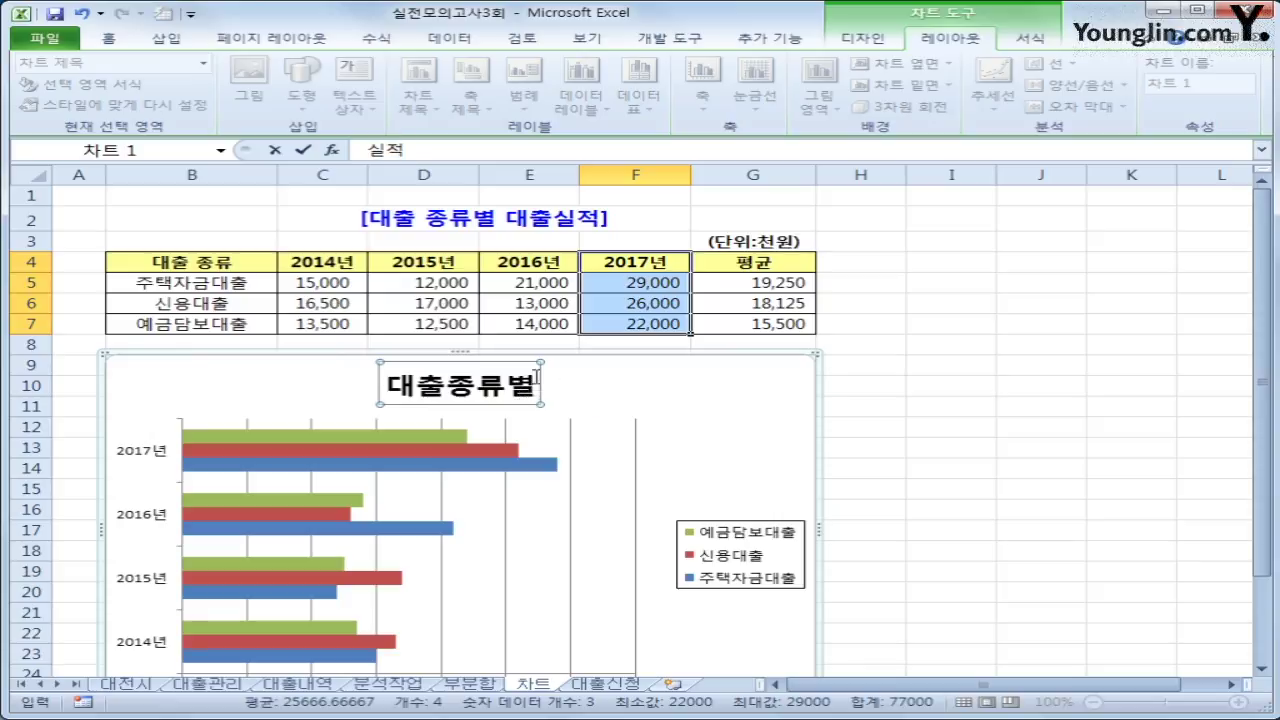
pyautogui.press('Return')
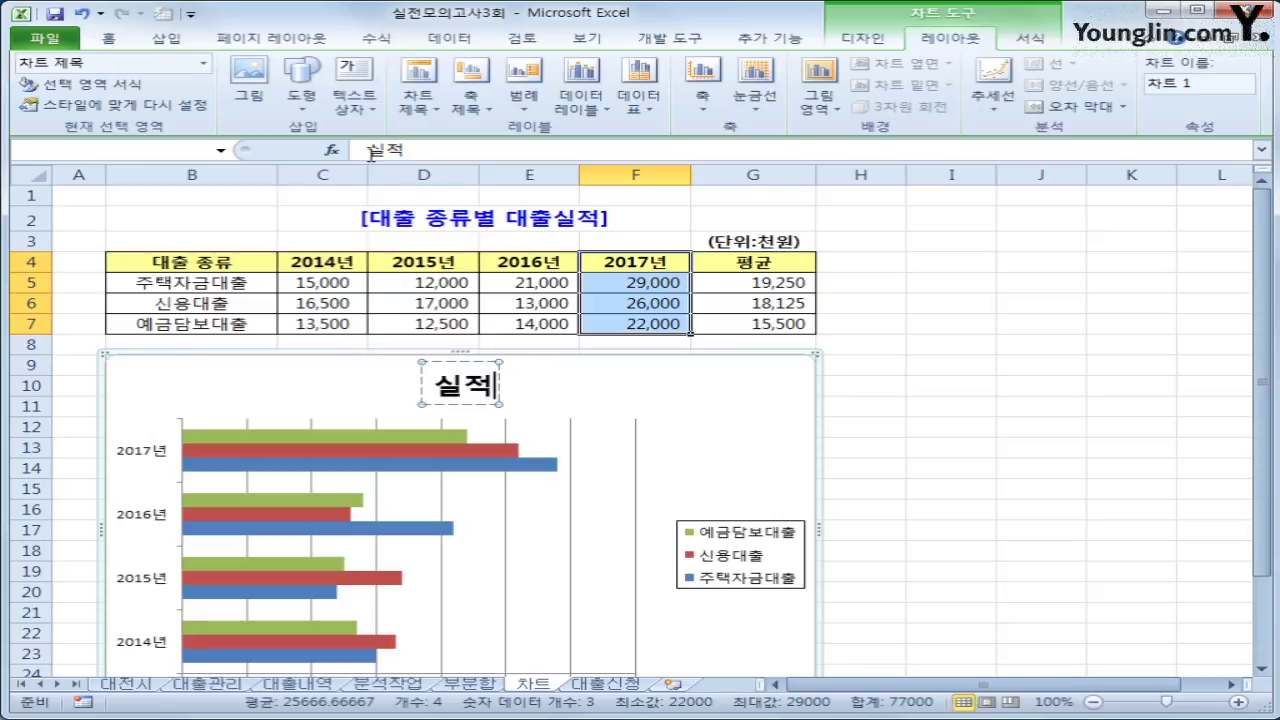
pyautogui.click(434, 152)
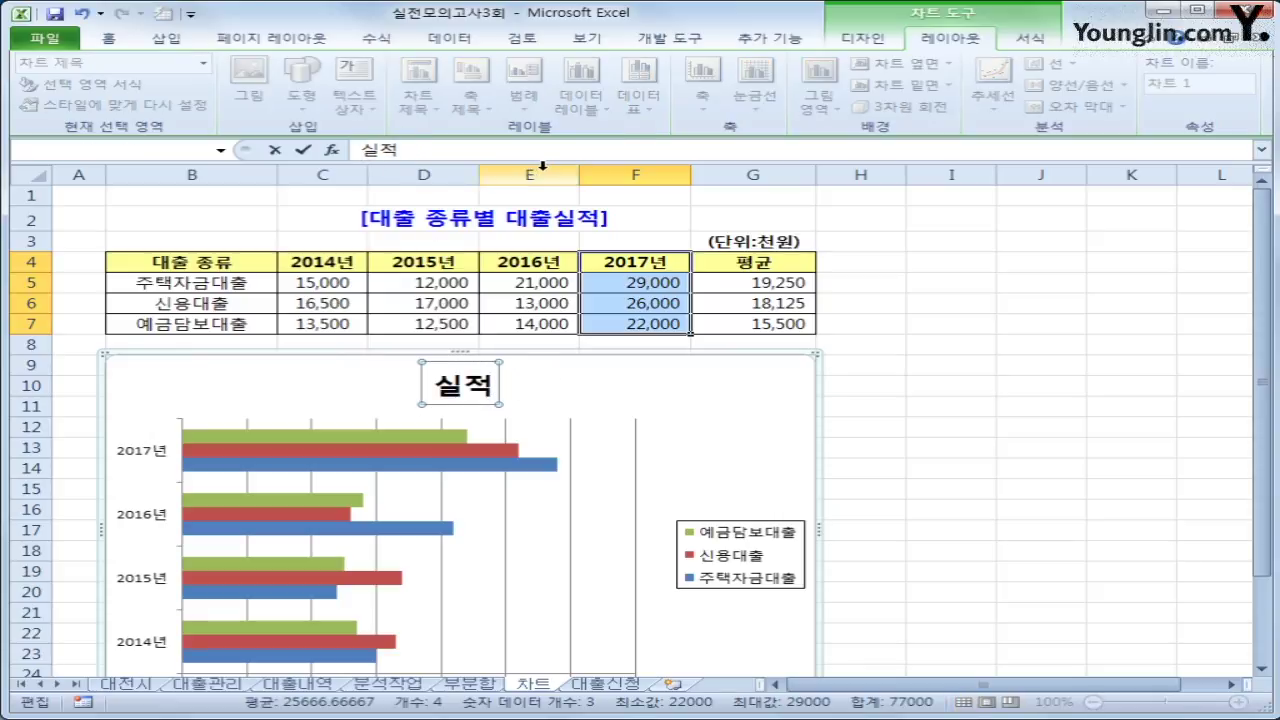
pyautogui.write('대출종류별')
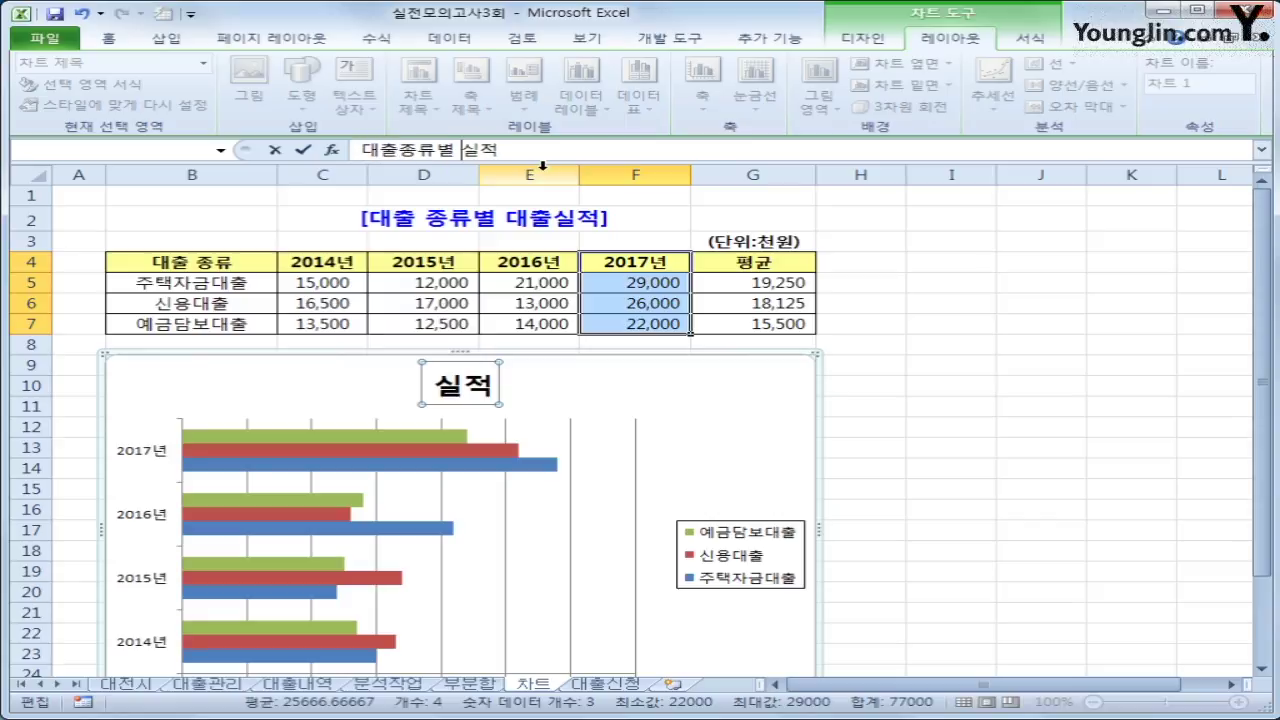
pyautogui.click(680, 428)
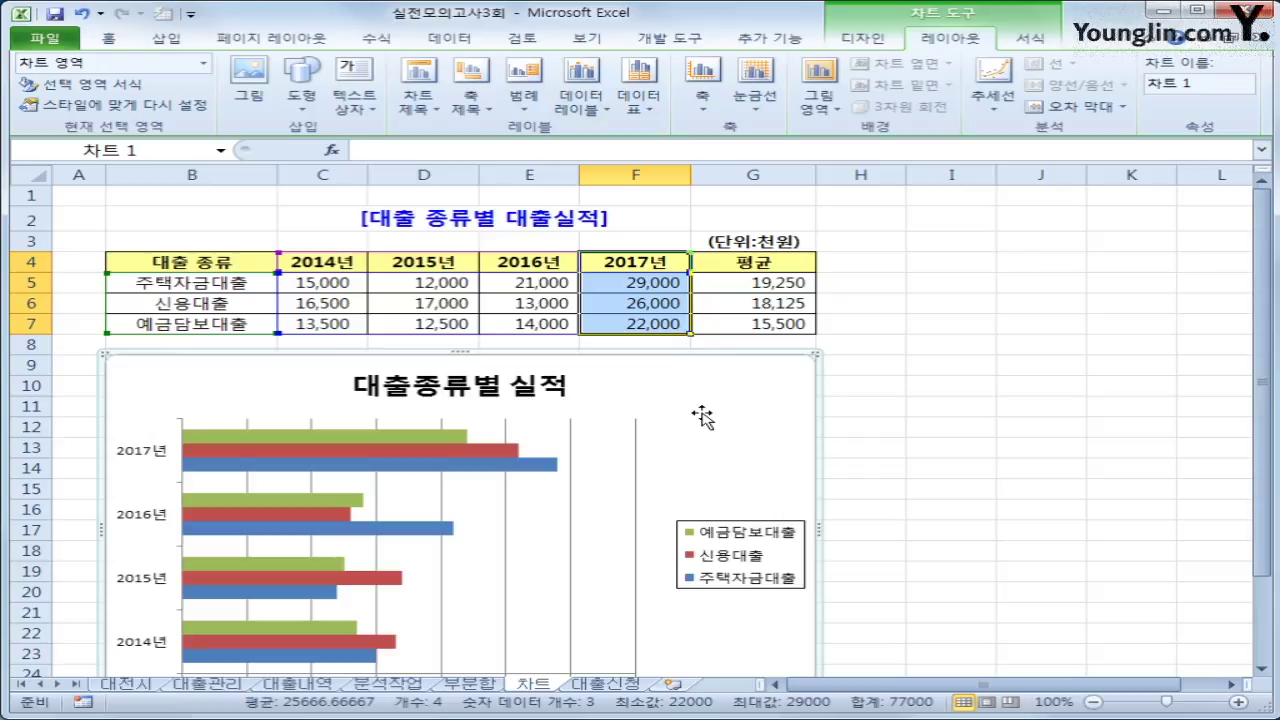
# Add a rotated title (제목 회전) to the primary vertical axis with the text "년도"
pyautogui.click(476, 117)
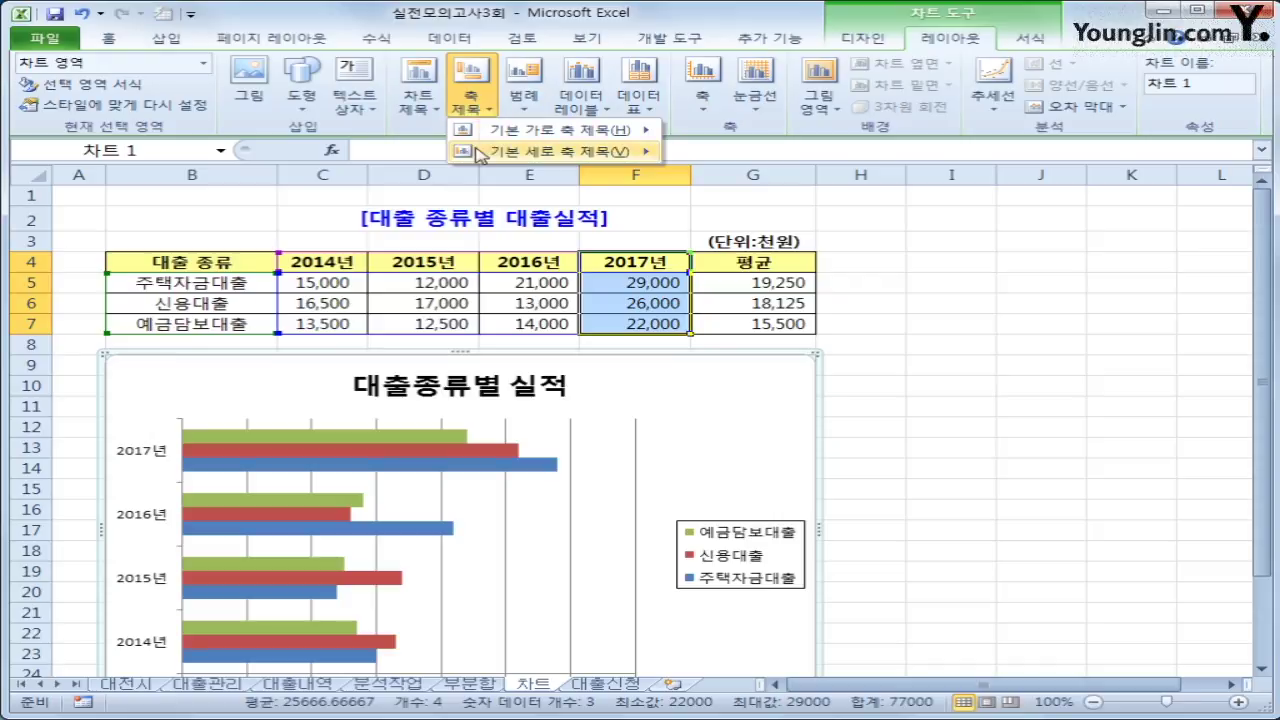
pyautogui.moveTo(484, 158)
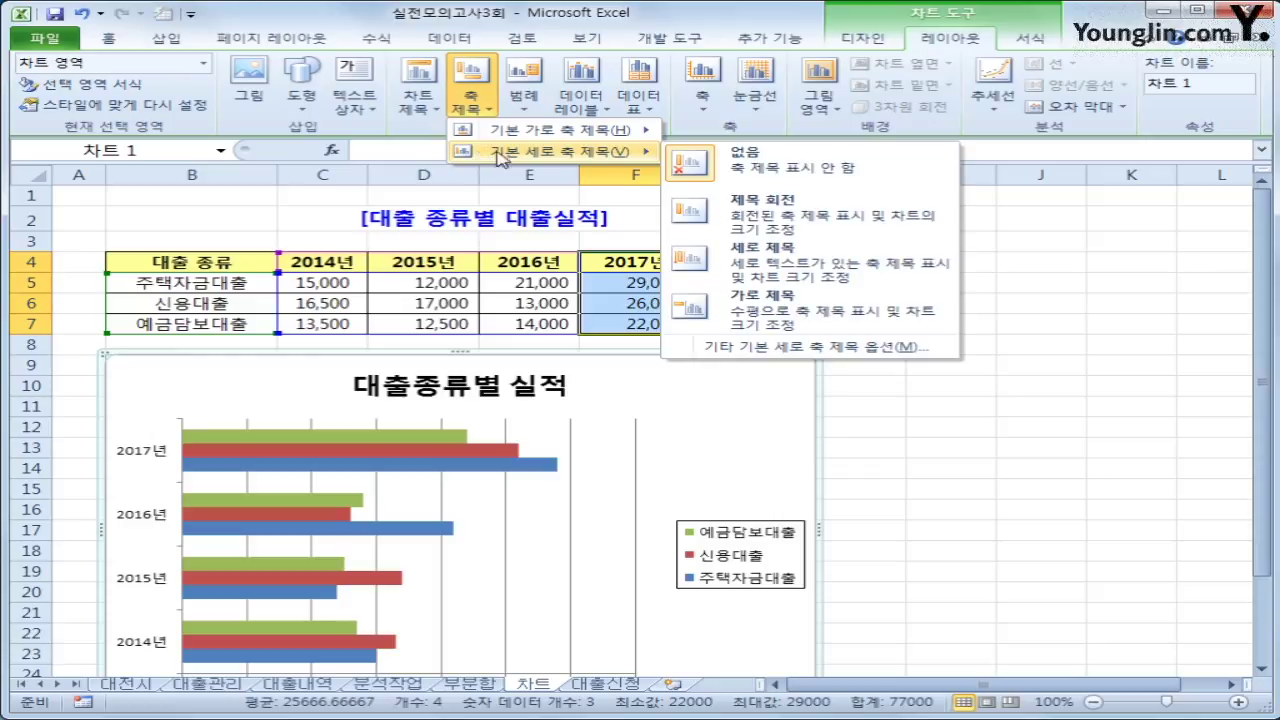
pyautogui.click(765, 230)
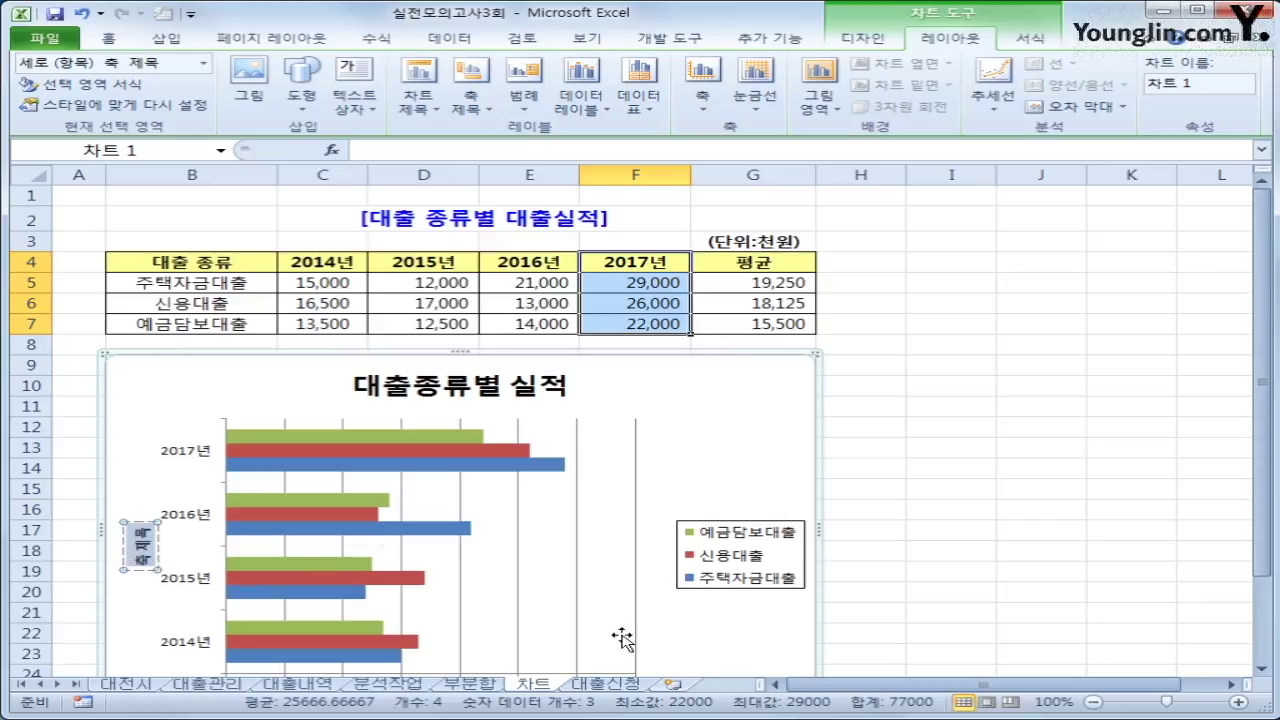
pyautogui.write('내용')
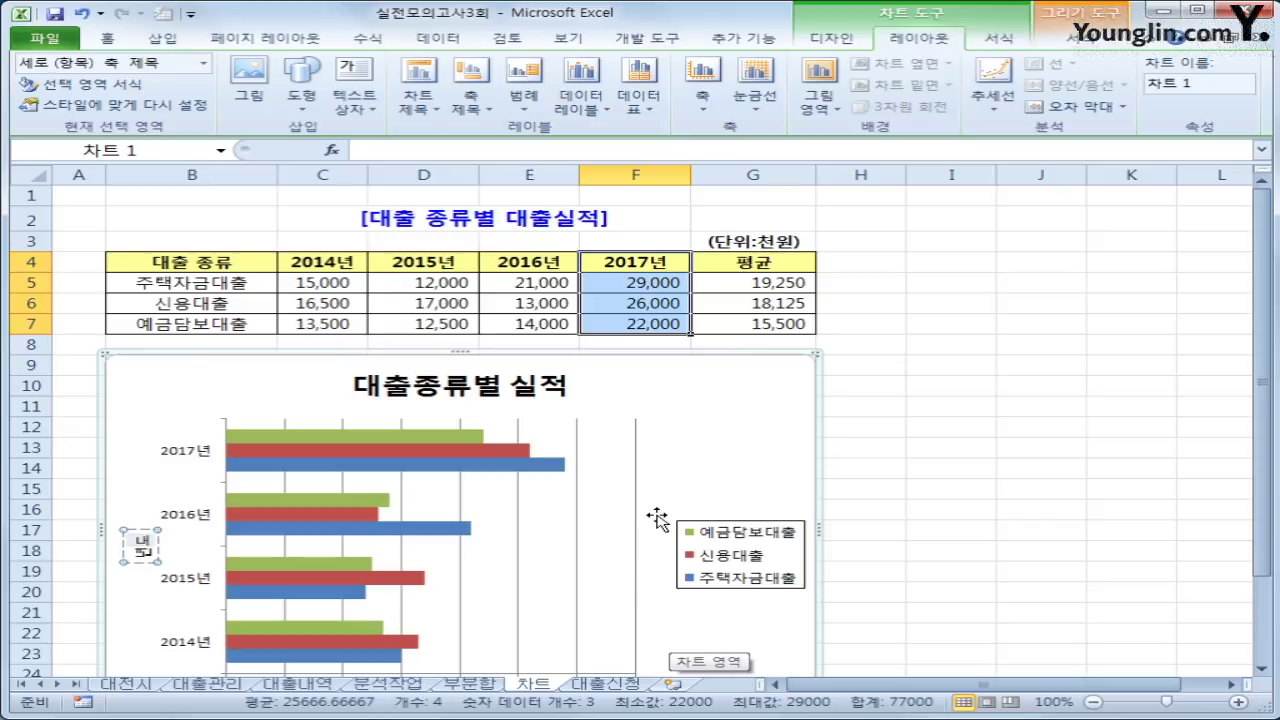
# Add a title below the primary horizontal axis (축 아래 제목) with the text "대출금액"
pyautogui.click(468, 102)
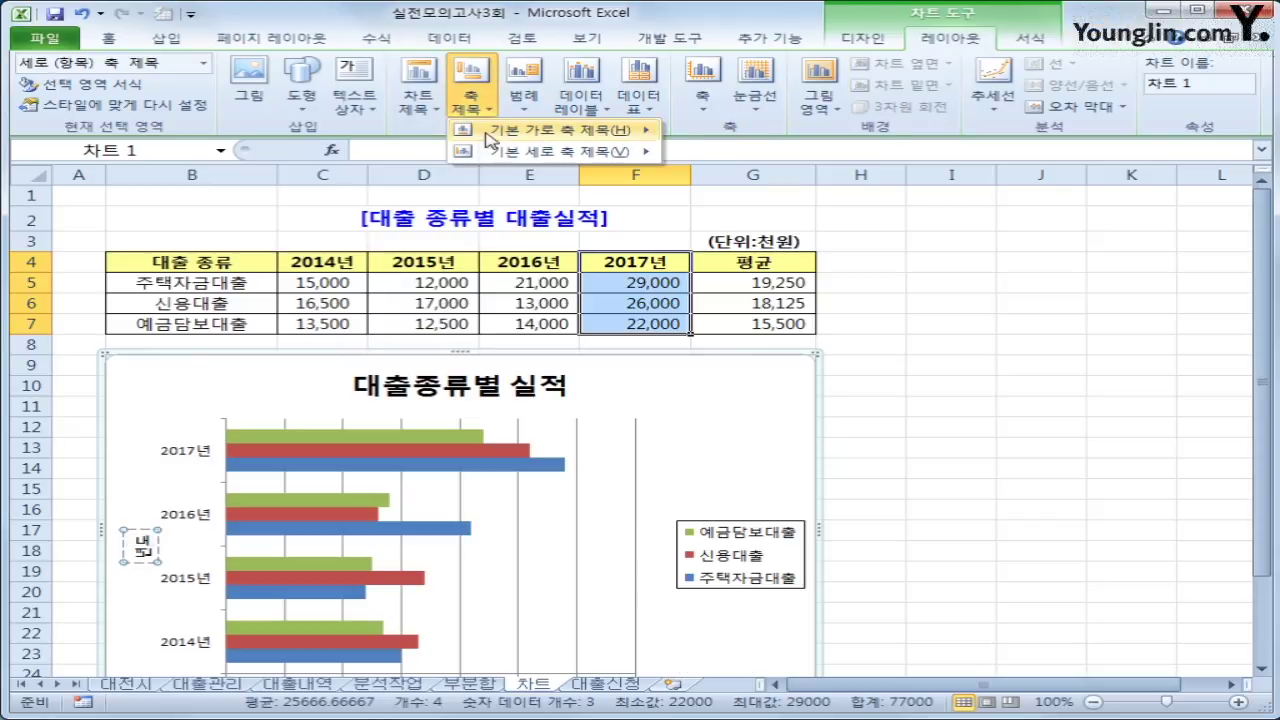
pyautogui.moveTo(560, 130)
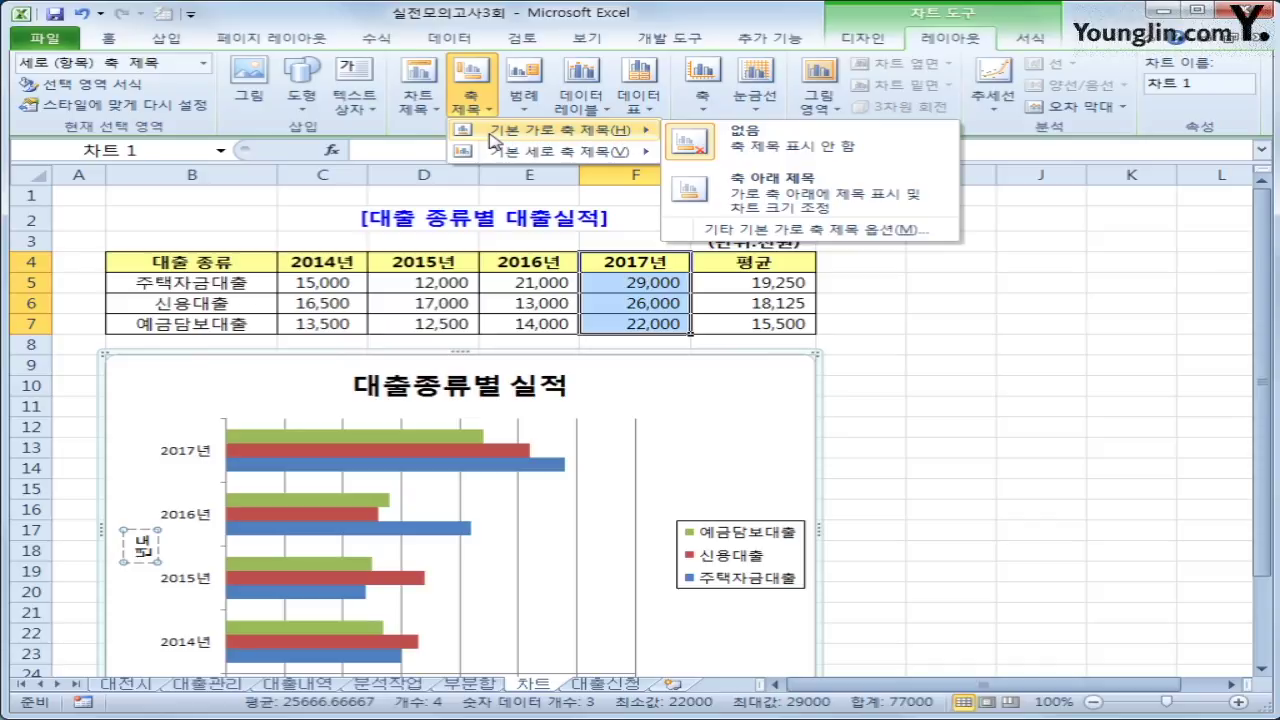
pyautogui.click(826, 205)
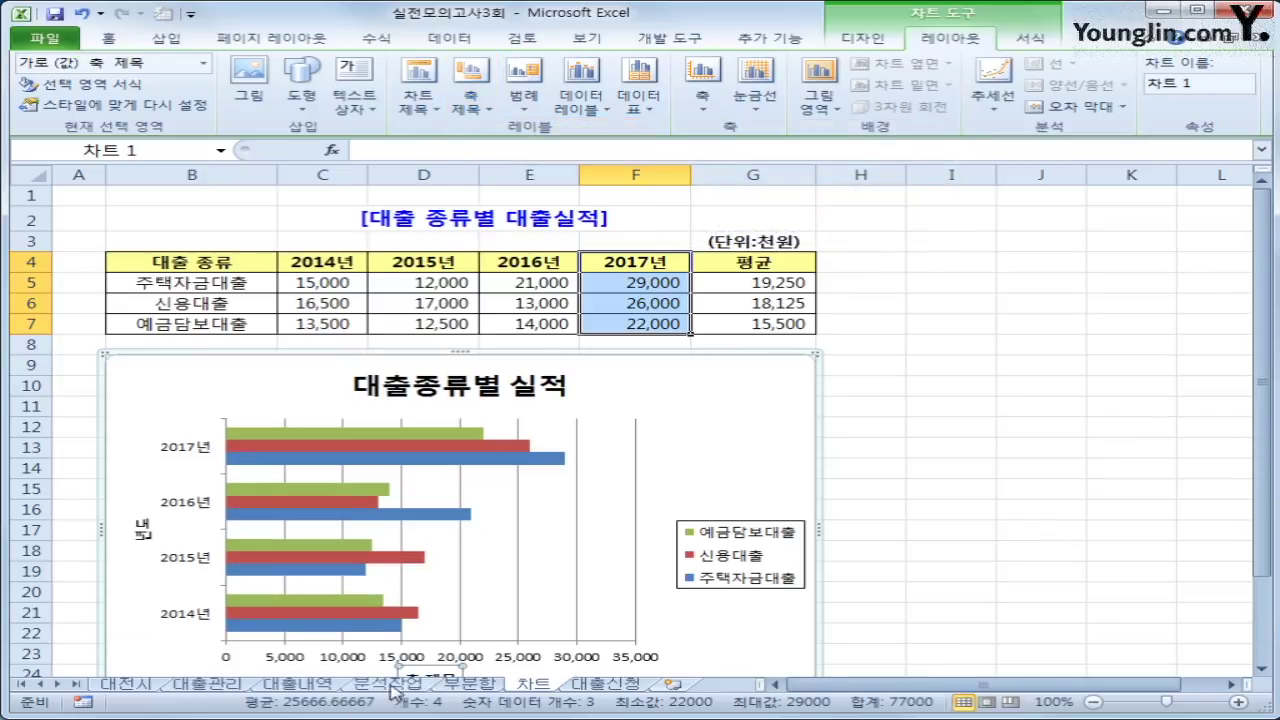
pyautogui.scroll(-1, 418, 620)
pyautogui.moveTo(406, 613); pyautogui.dragTo(456, 622)
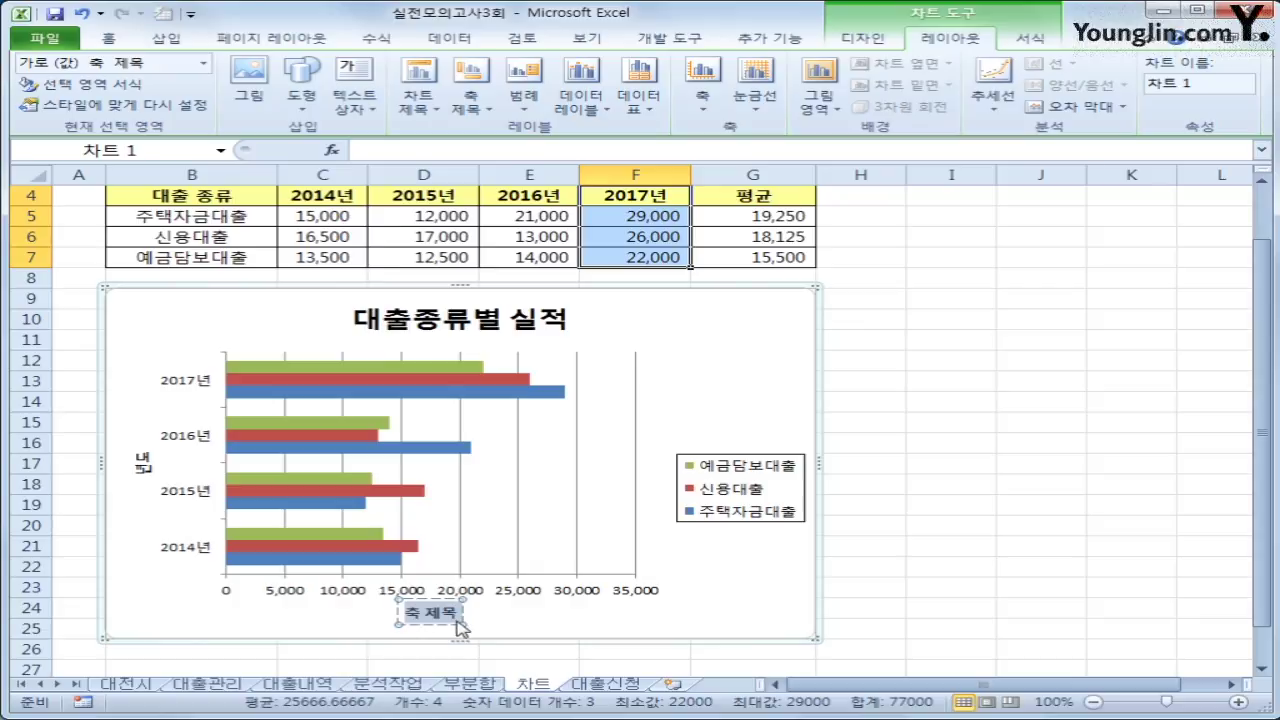
pyautogui.write('대출금액')
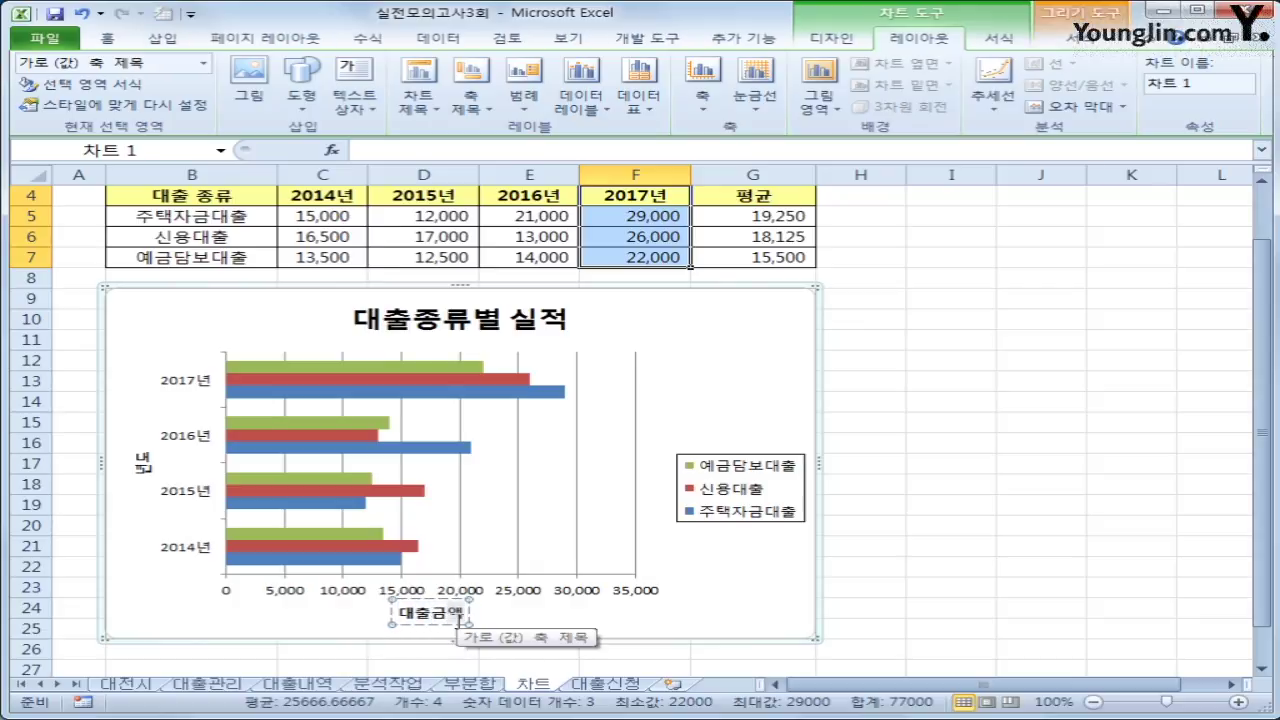
# Format the chart title as italic, size 14, with the standard green font color
pyautogui.rightClick(533, 332)
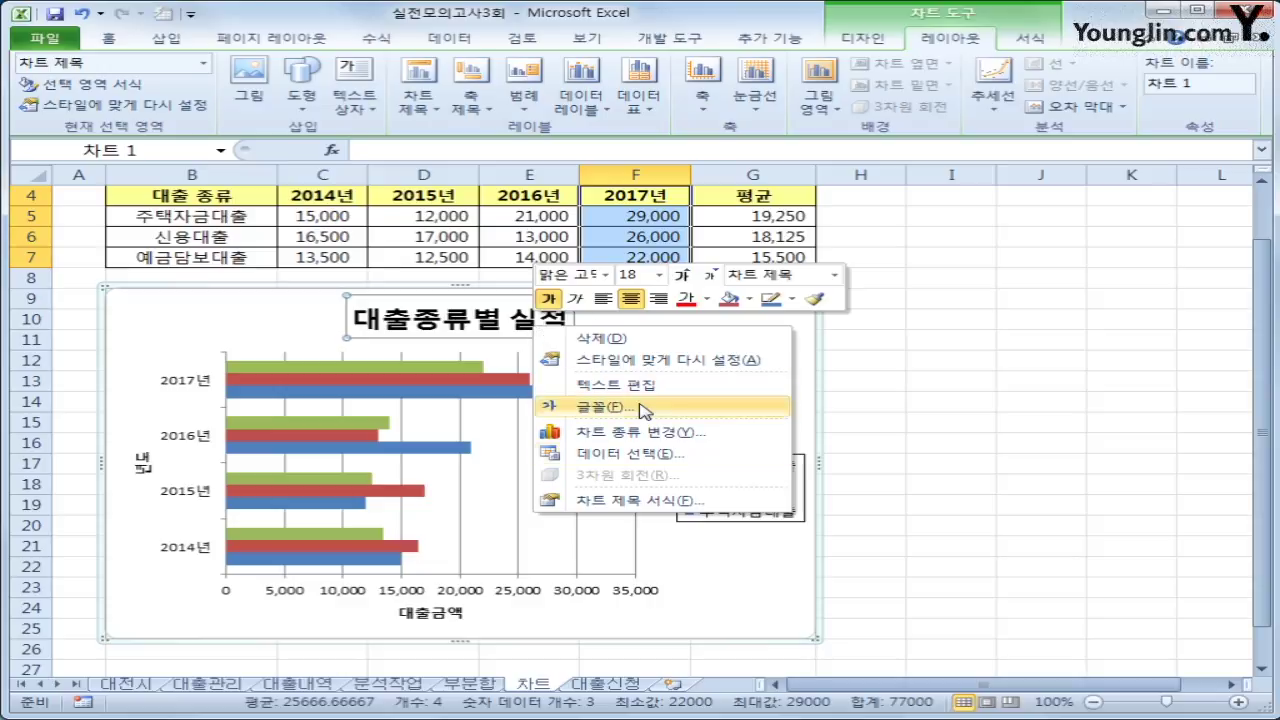
pyautogui.click(112, 40)
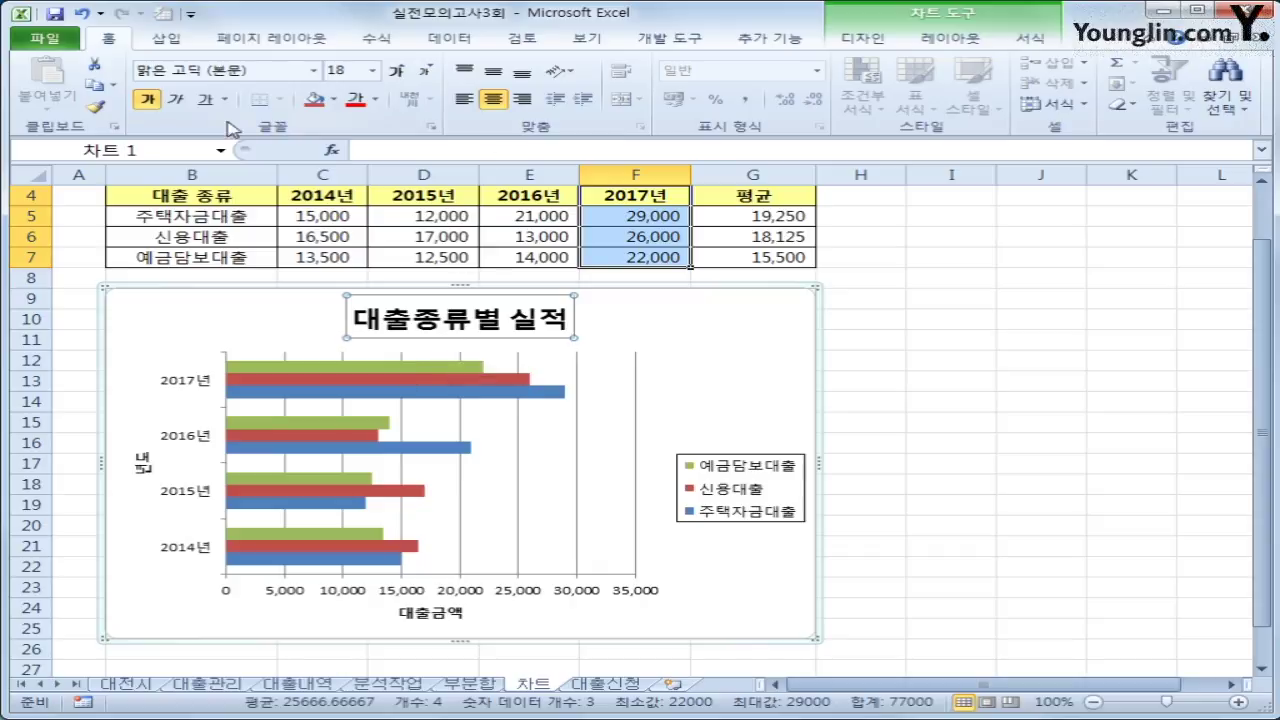
pyautogui.click(176, 101)
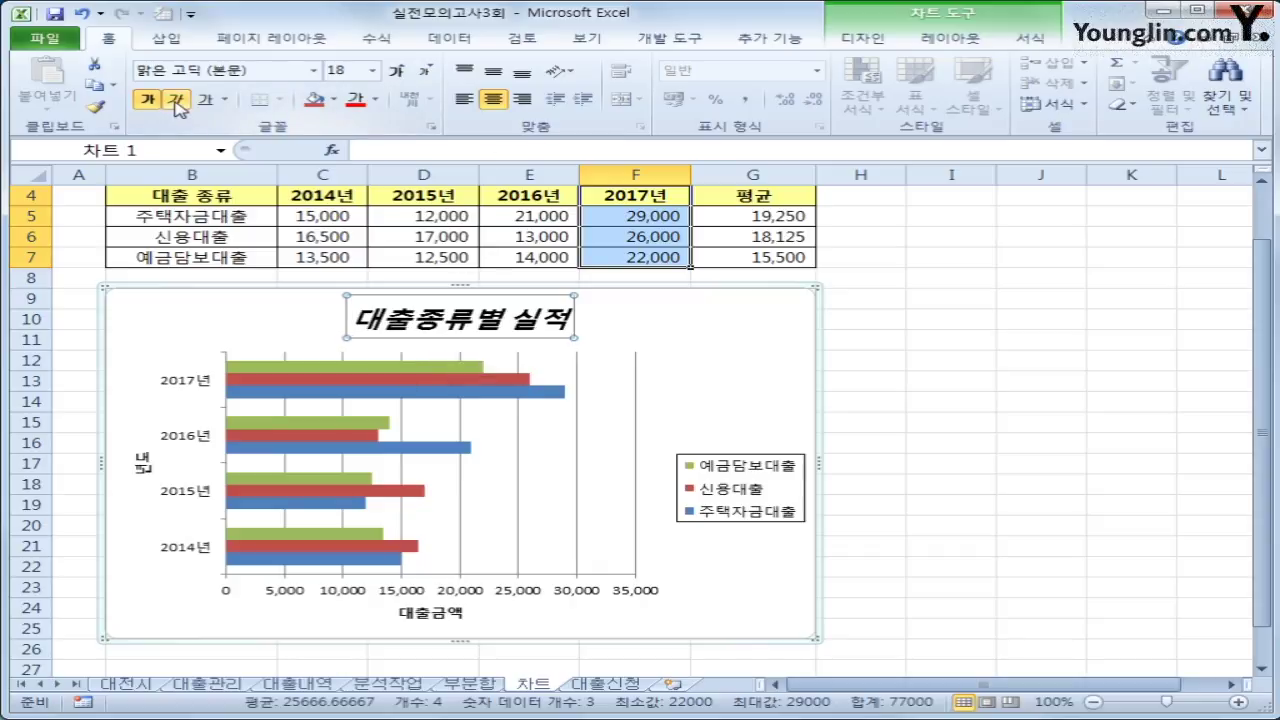
pyautogui.click(372, 70)
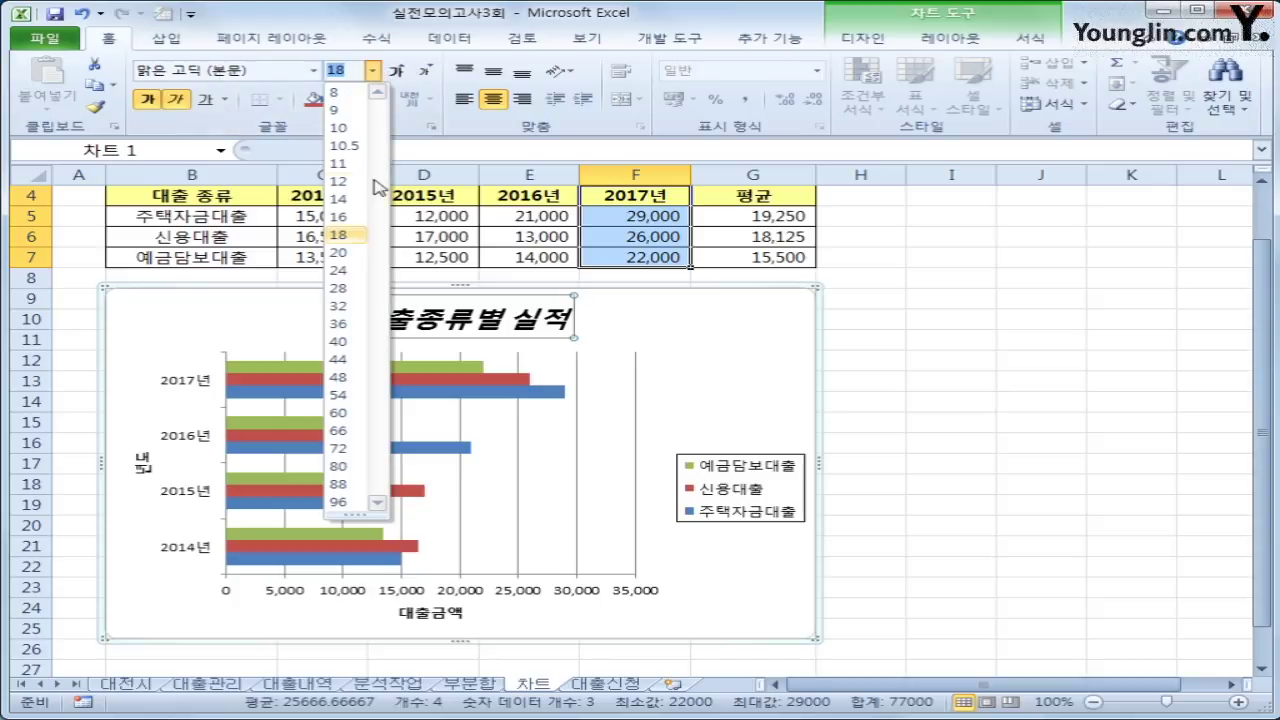
pyautogui.click(339, 199)
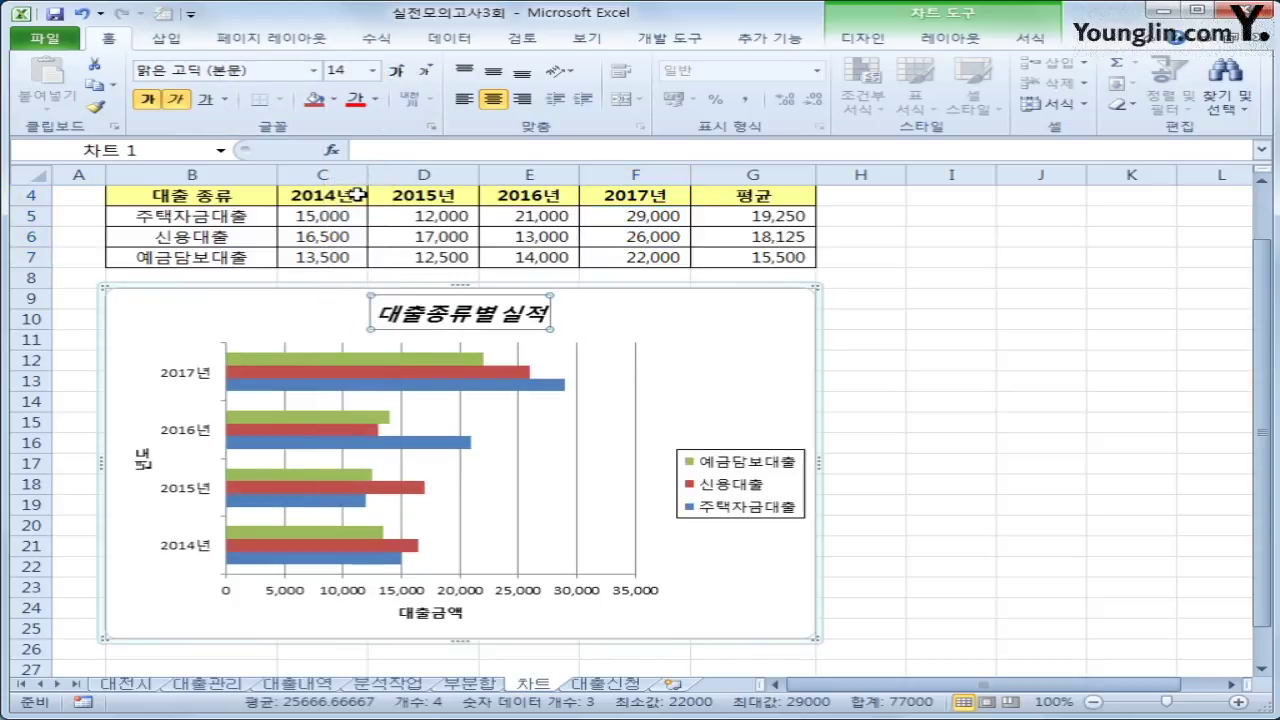
pyautogui.click(375, 99)
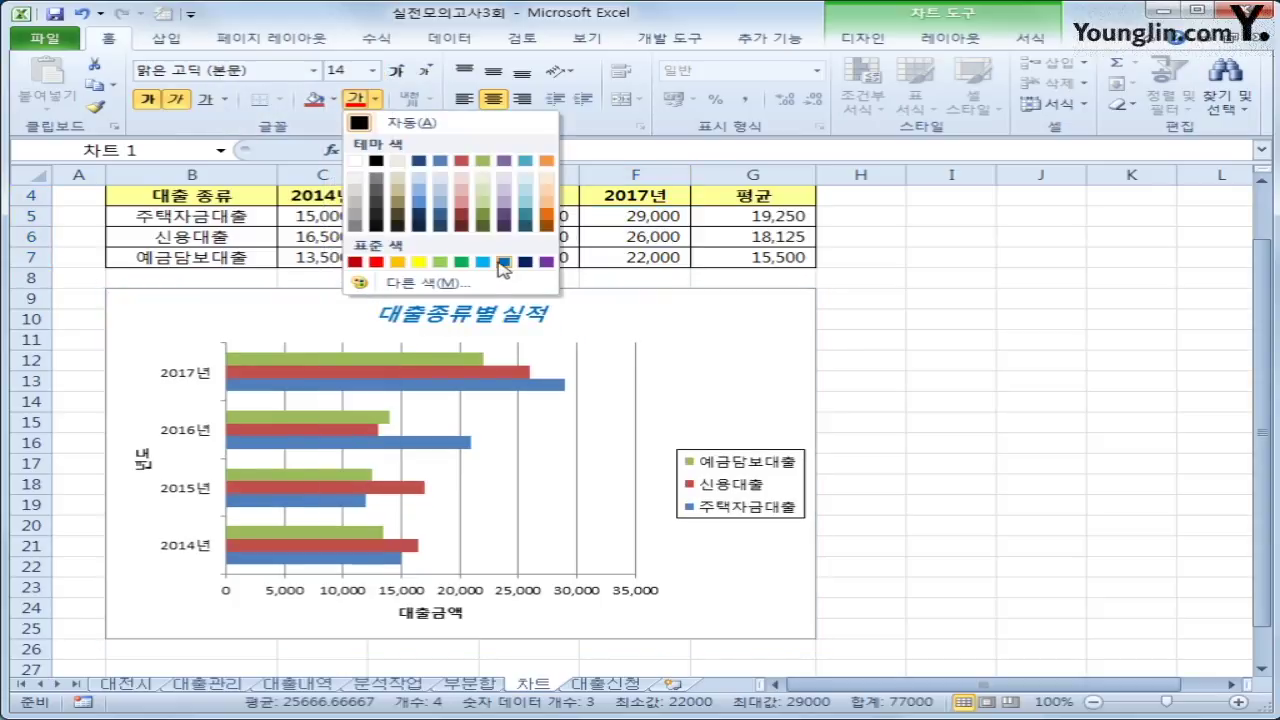
pyautogui.click(462, 263)
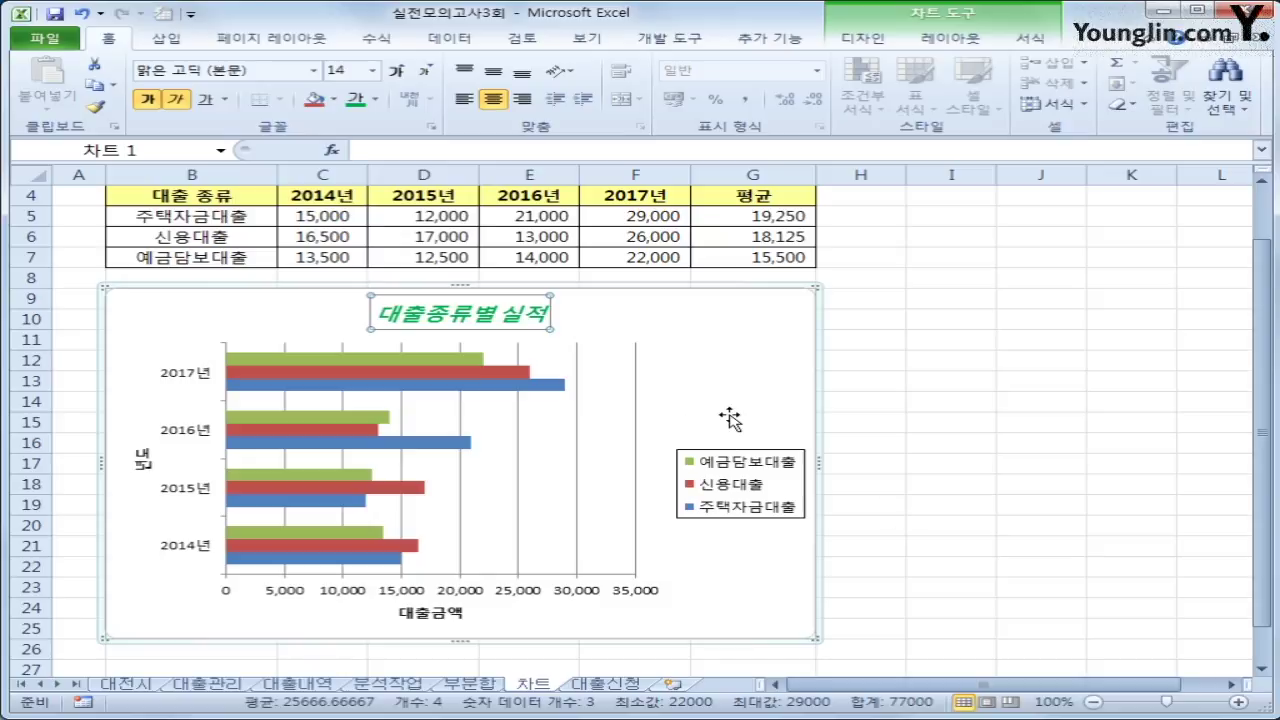
# Set the chart legend's font to 돋움체 at size 10
pyautogui.click(742, 503)
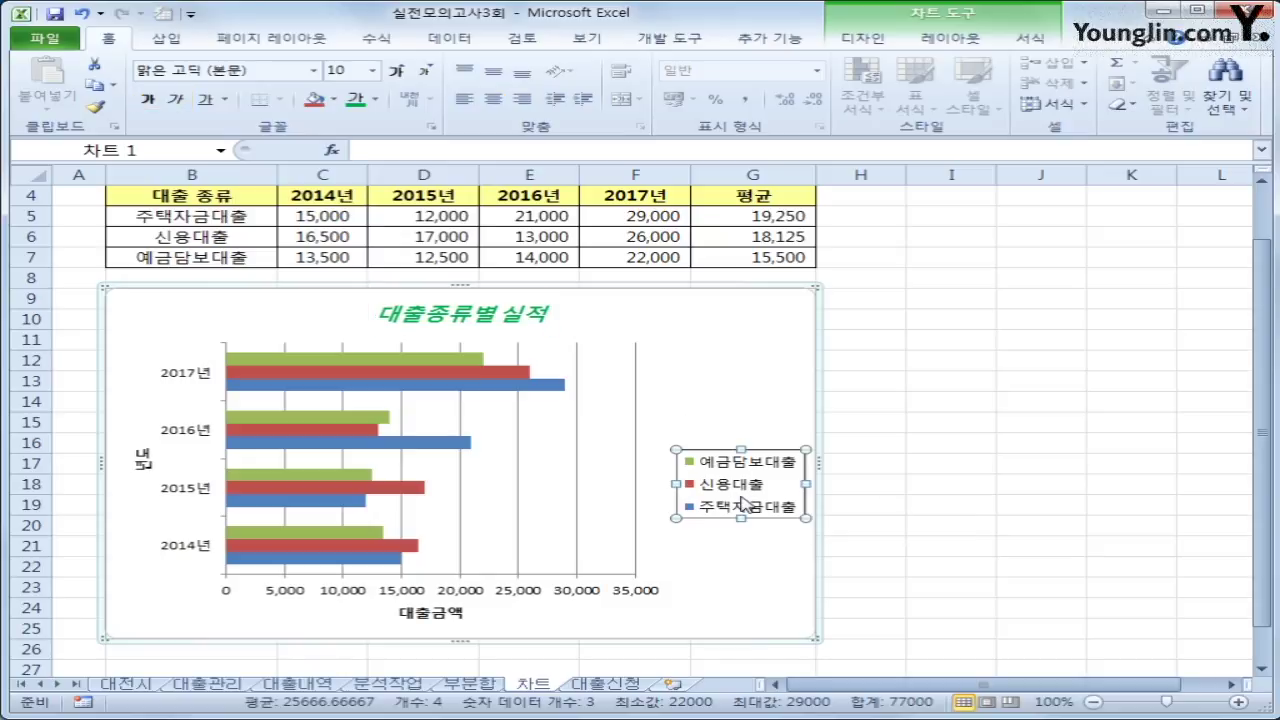
pyautogui.rightClick(742, 503)
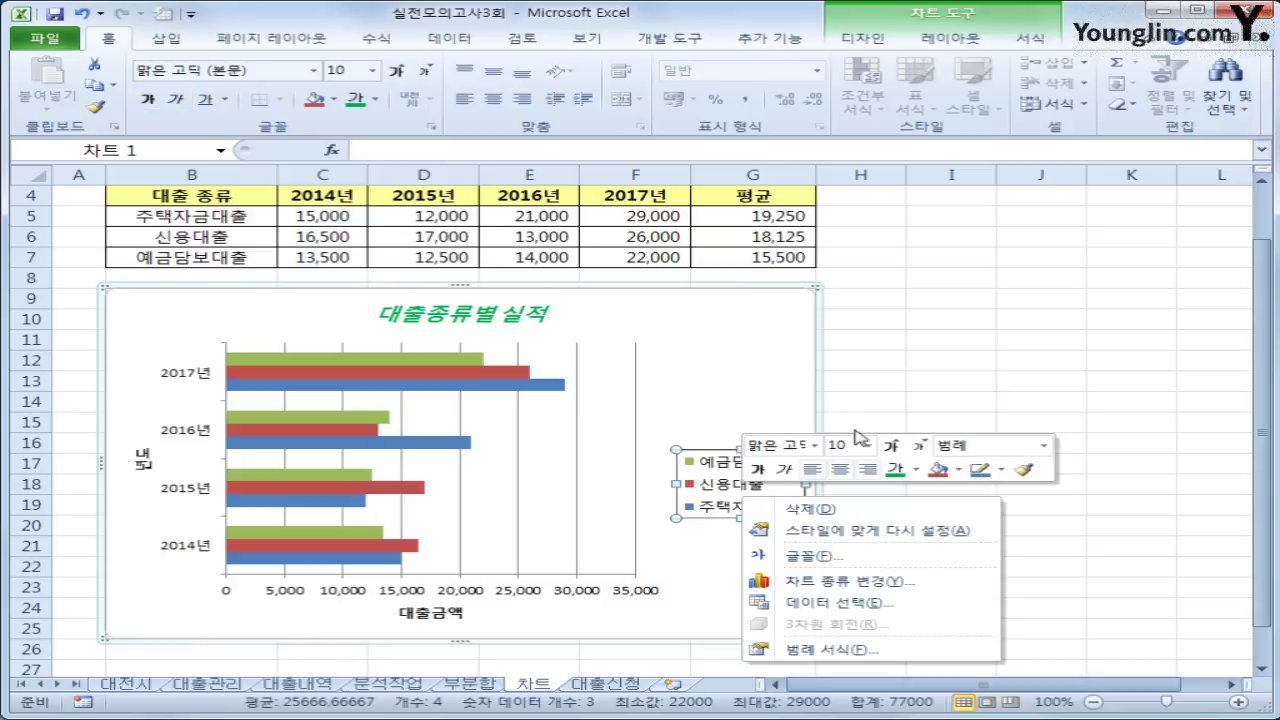
pyautogui.click(815, 445)
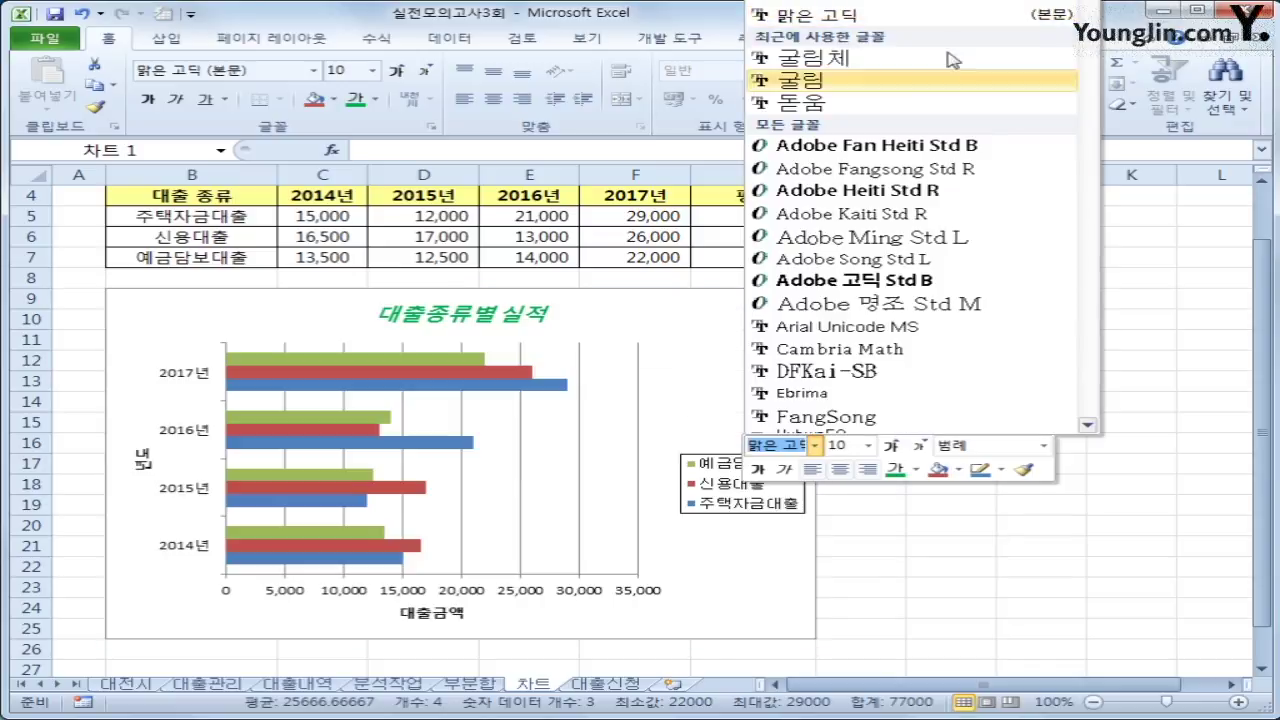
pyautogui.moveTo(1086, 14); pyautogui.dragTo(1080, 44)
pyautogui.click(855, 341)
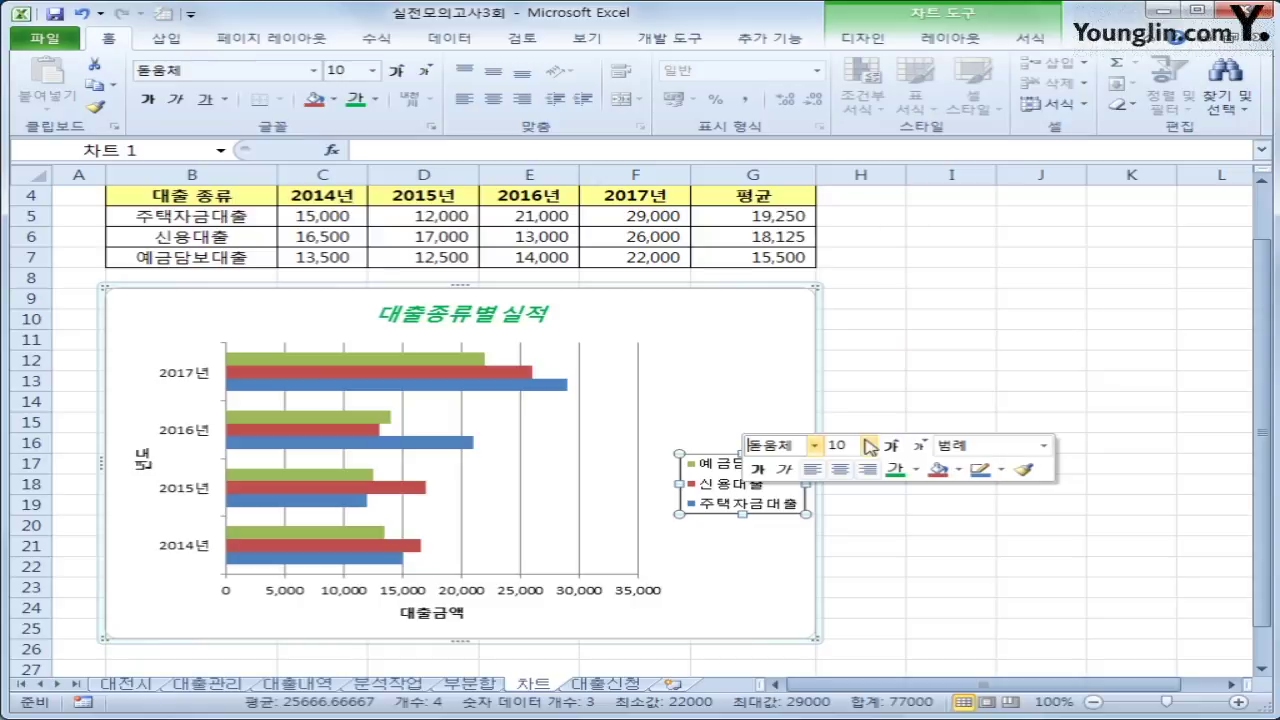
pyautogui.click(868, 445)
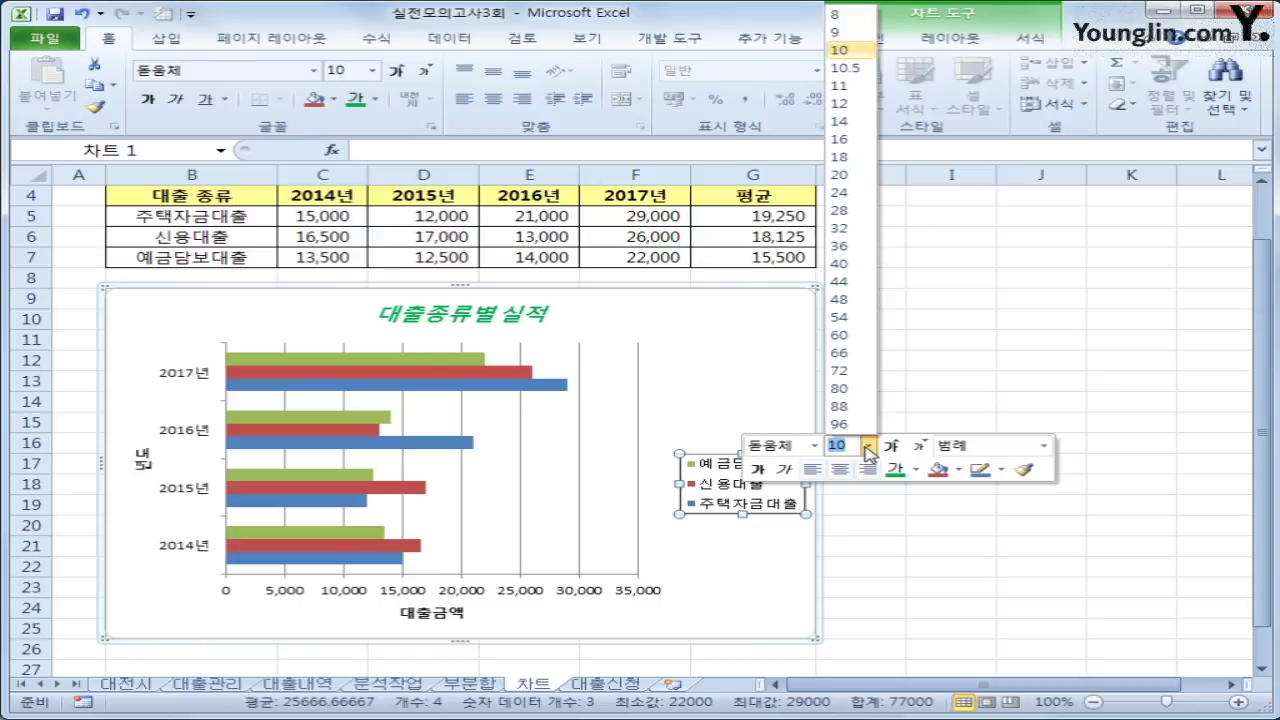
pyautogui.click(838, 50)
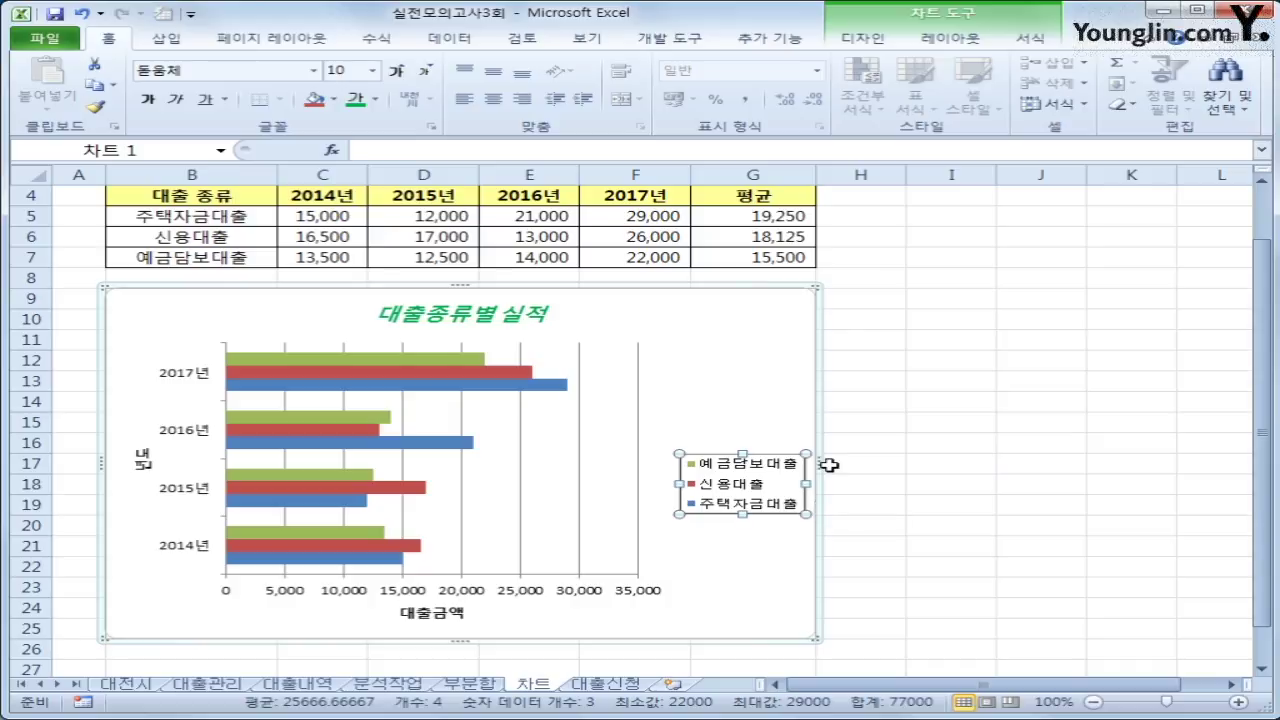
# Place the chart legend below the plot area (아래쪽에 범례 표시)
pyautogui.click(938, 38)
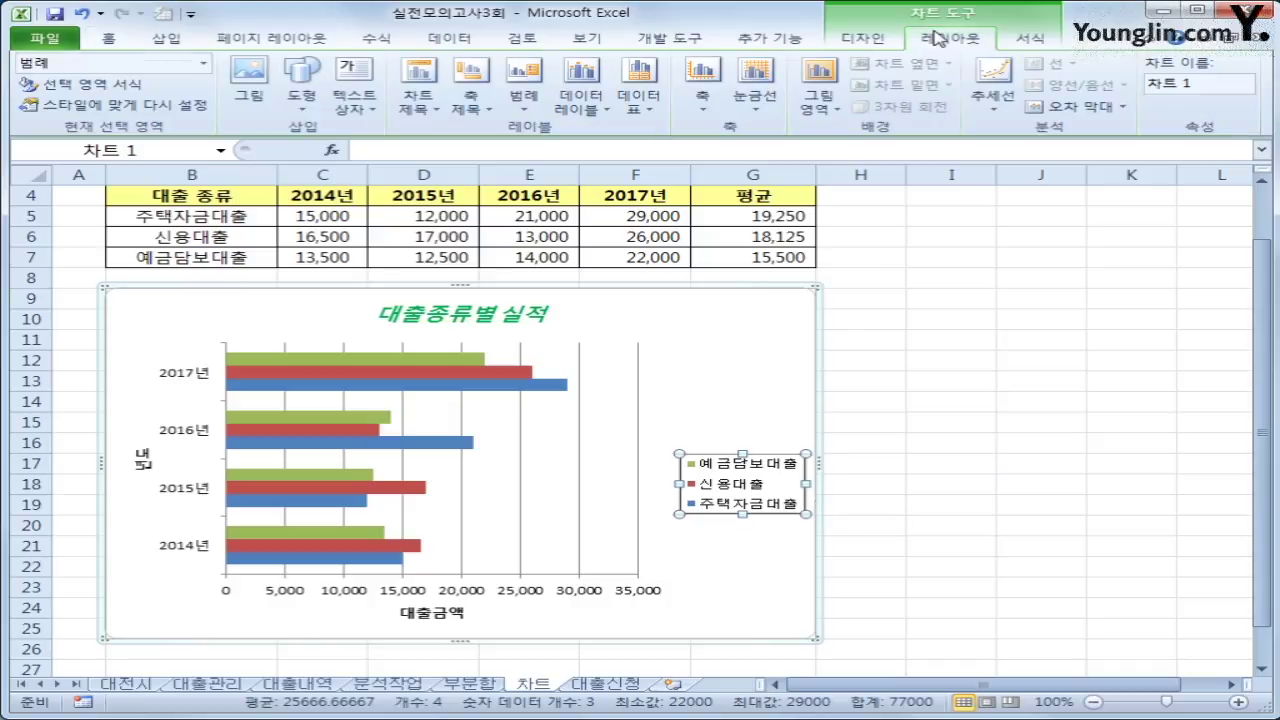
pyautogui.click(522, 104)
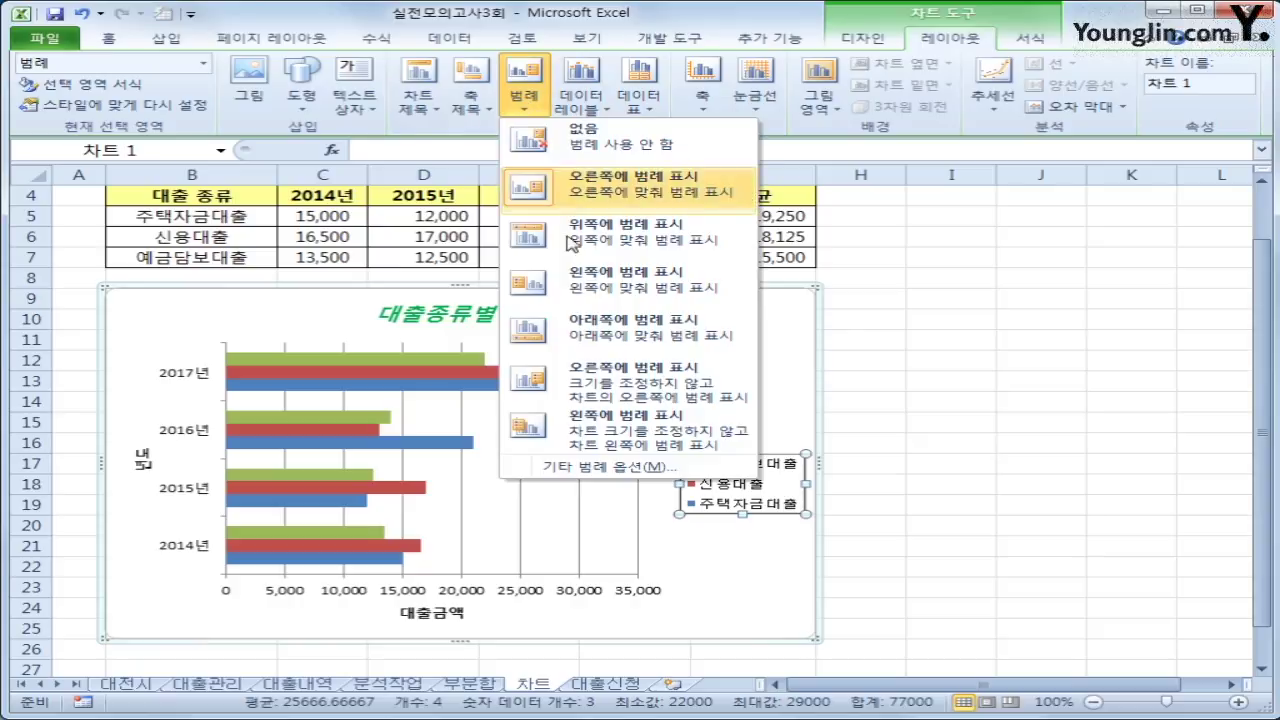
pyautogui.click(570, 343)
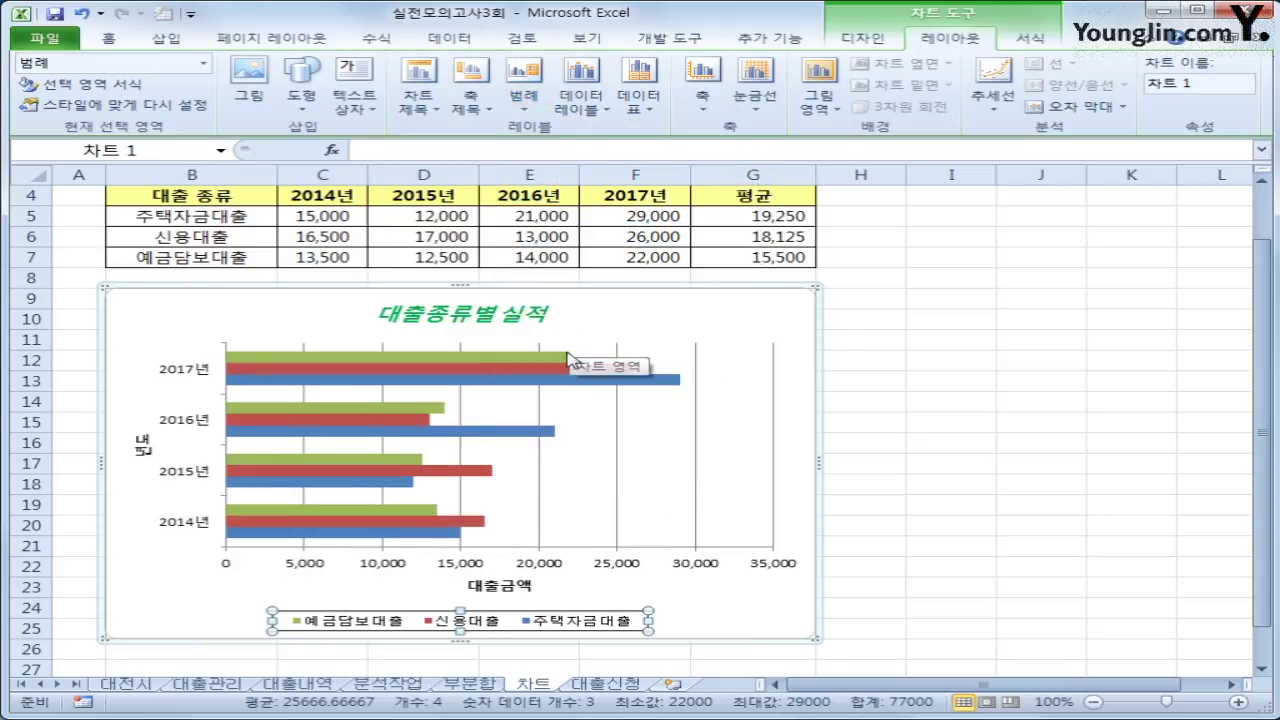
# Give the chart area an outer (바깥쪽) shadow offset to the lower right and a border with rounded corners (둥근 모서리)
pyautogui.rightClick(772, 315)
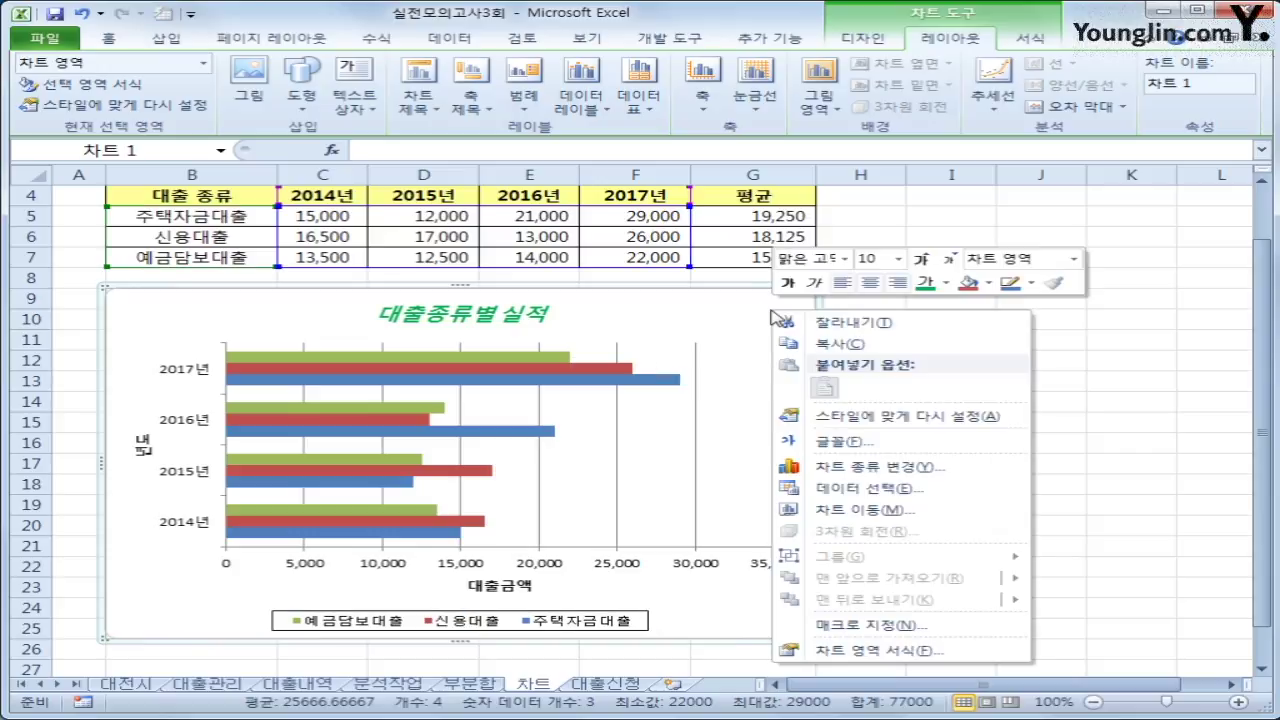
pyautogui.click(828, 652)
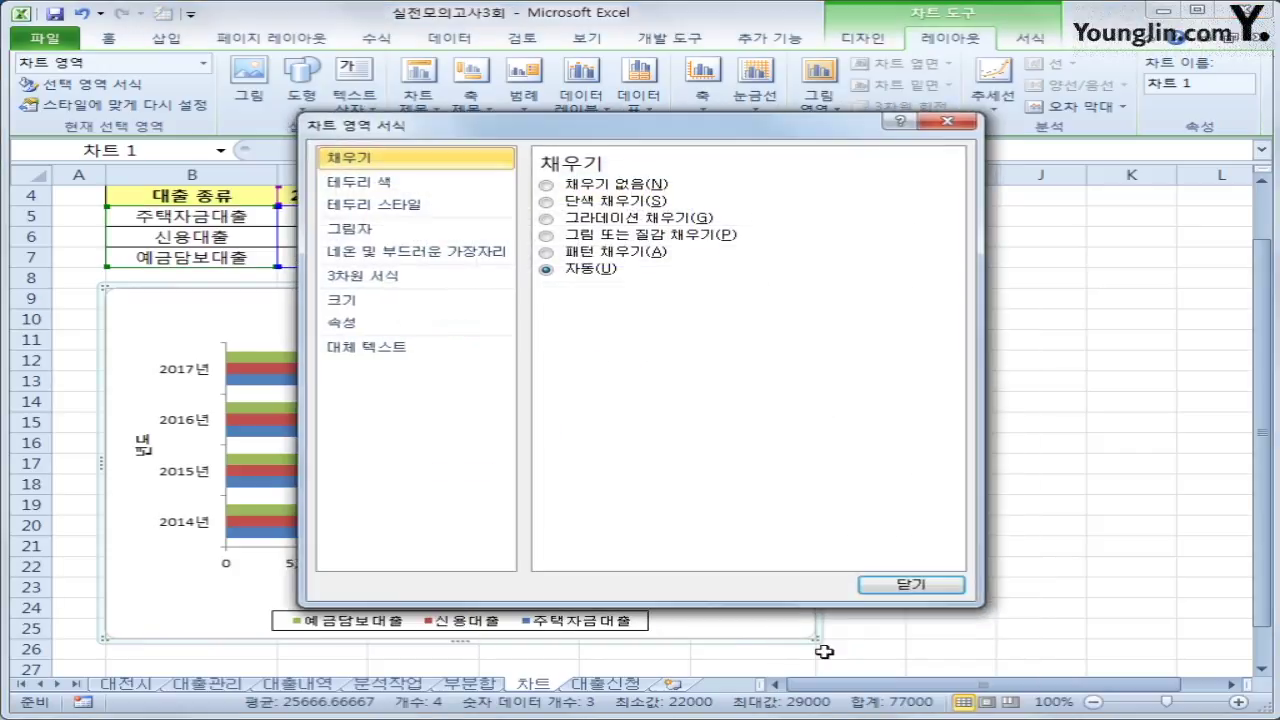
pyautogui.click(400, 227)
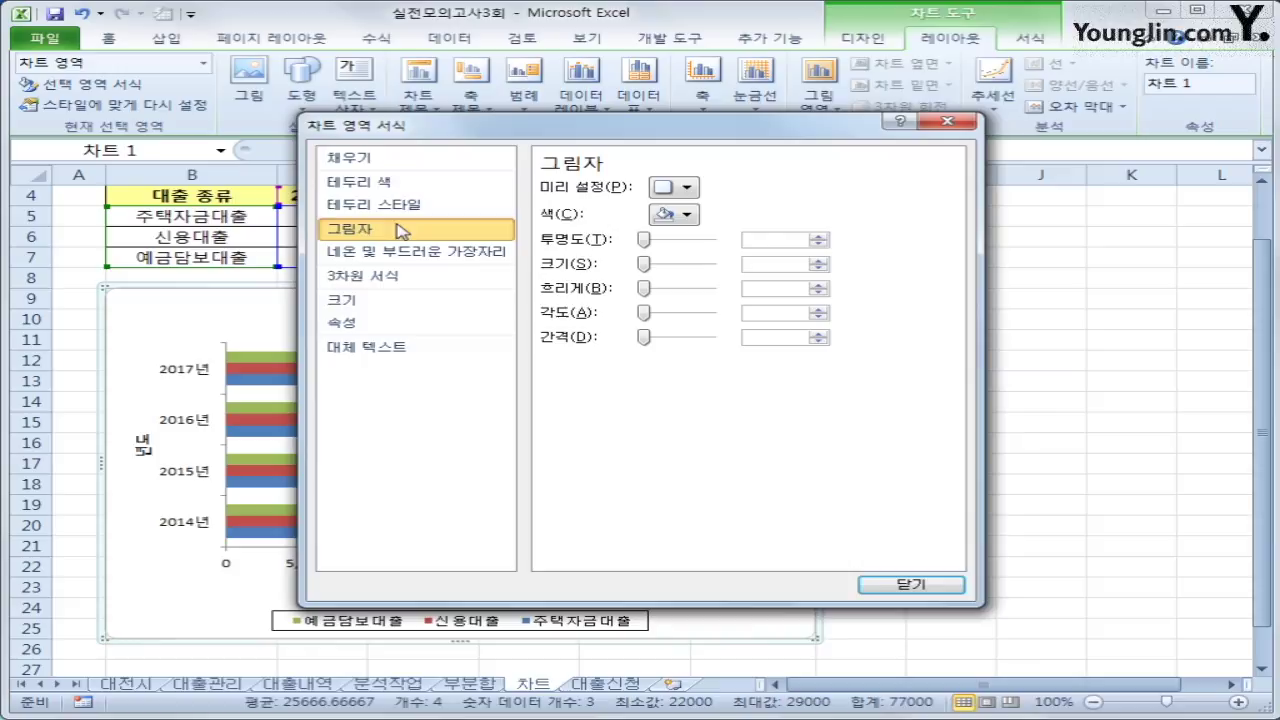
pyautogui.click(670, 190)
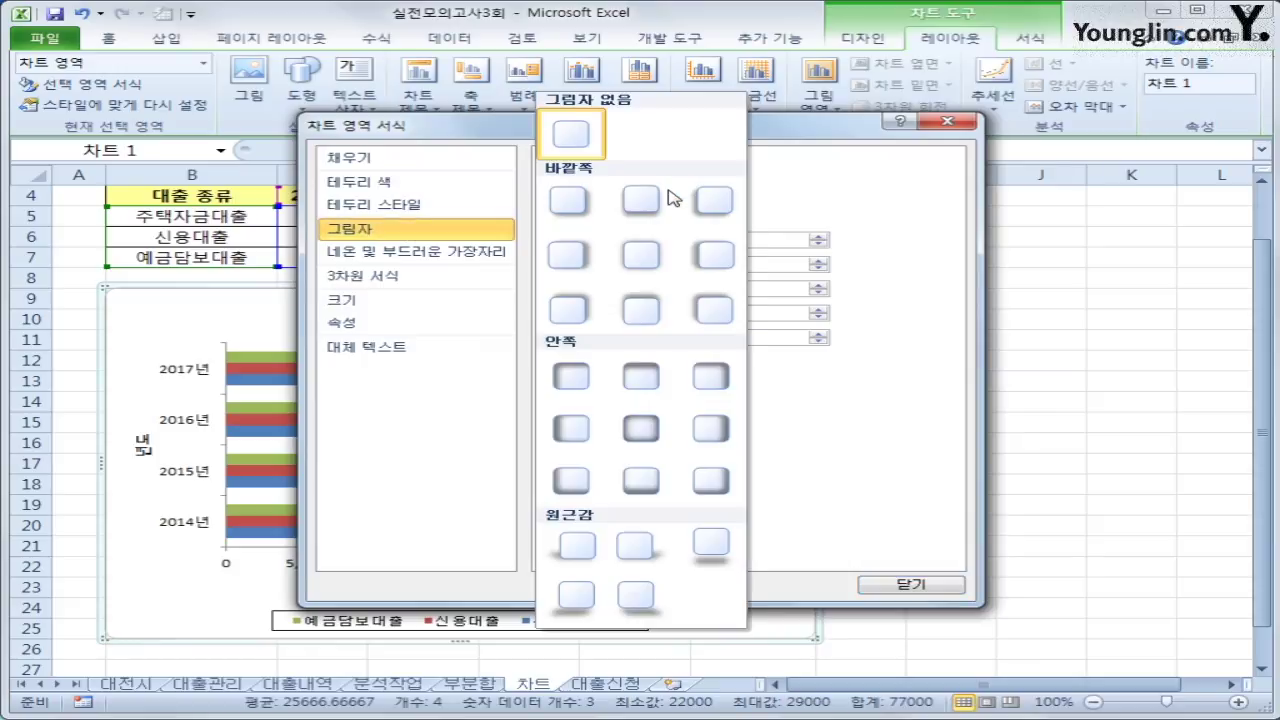
pyautogui.click(570, 203)
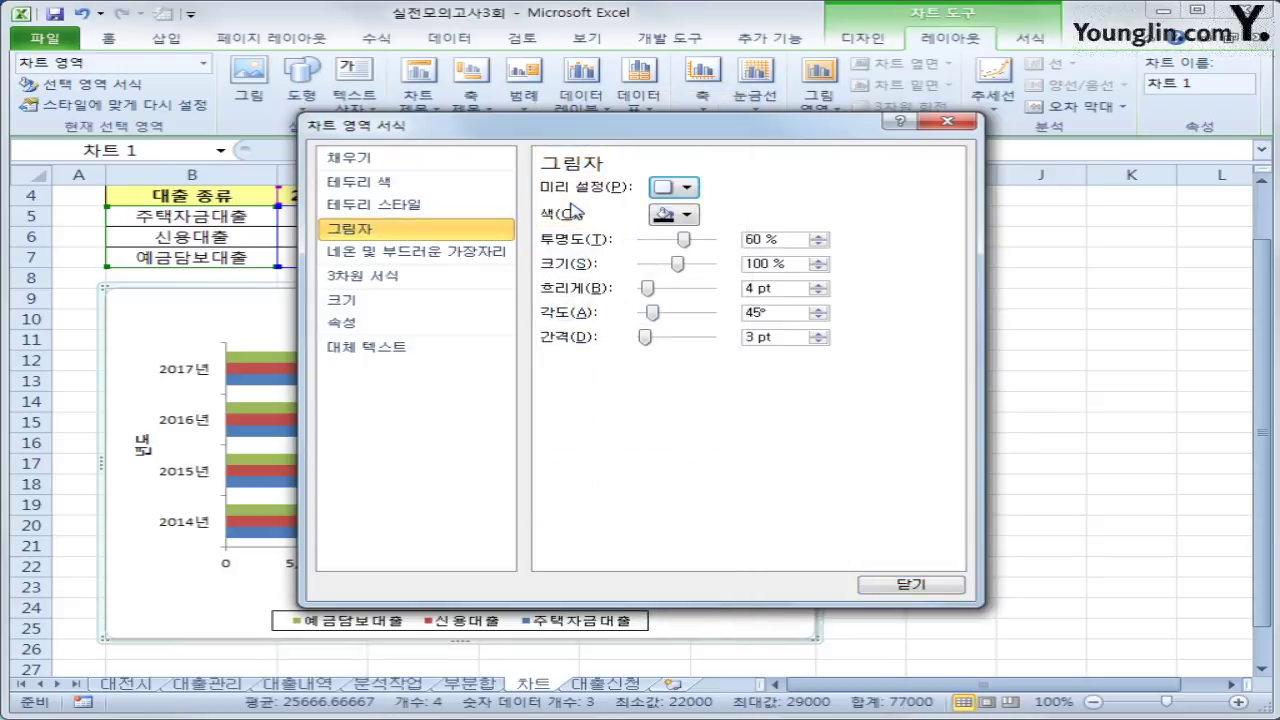
pyautogui.click(457, 215)
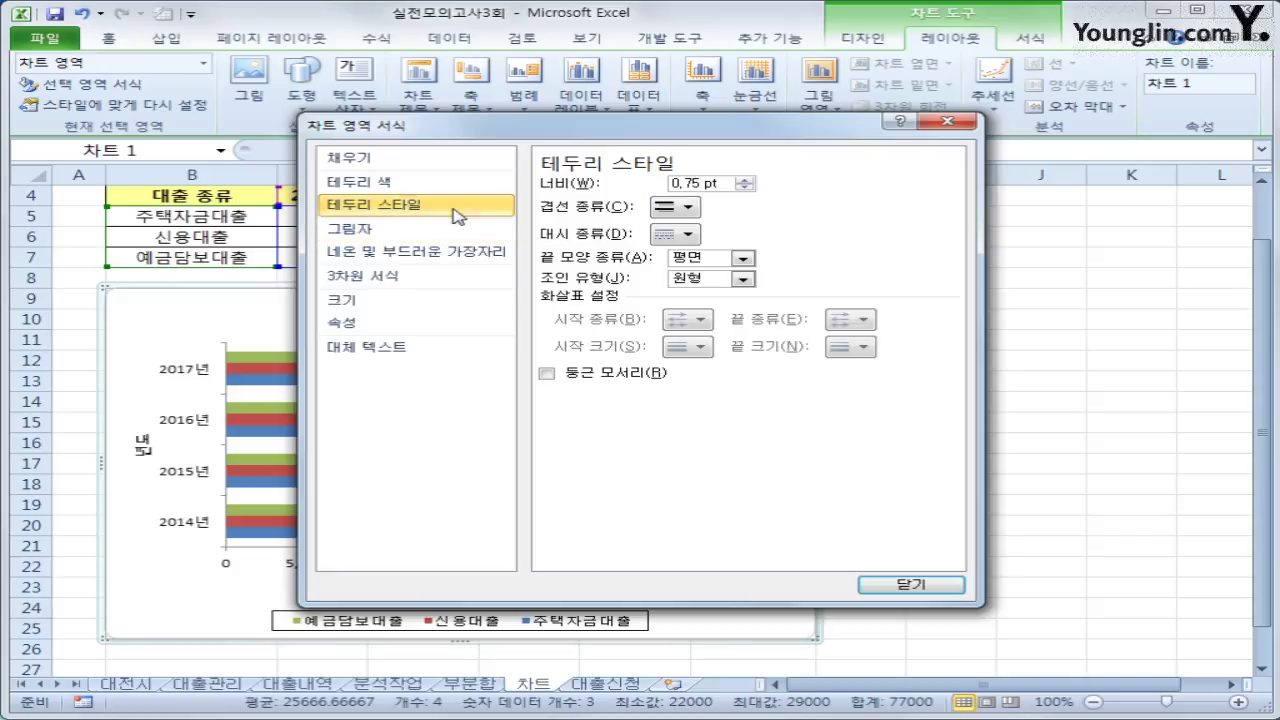
pyautogui.click(616, 379)
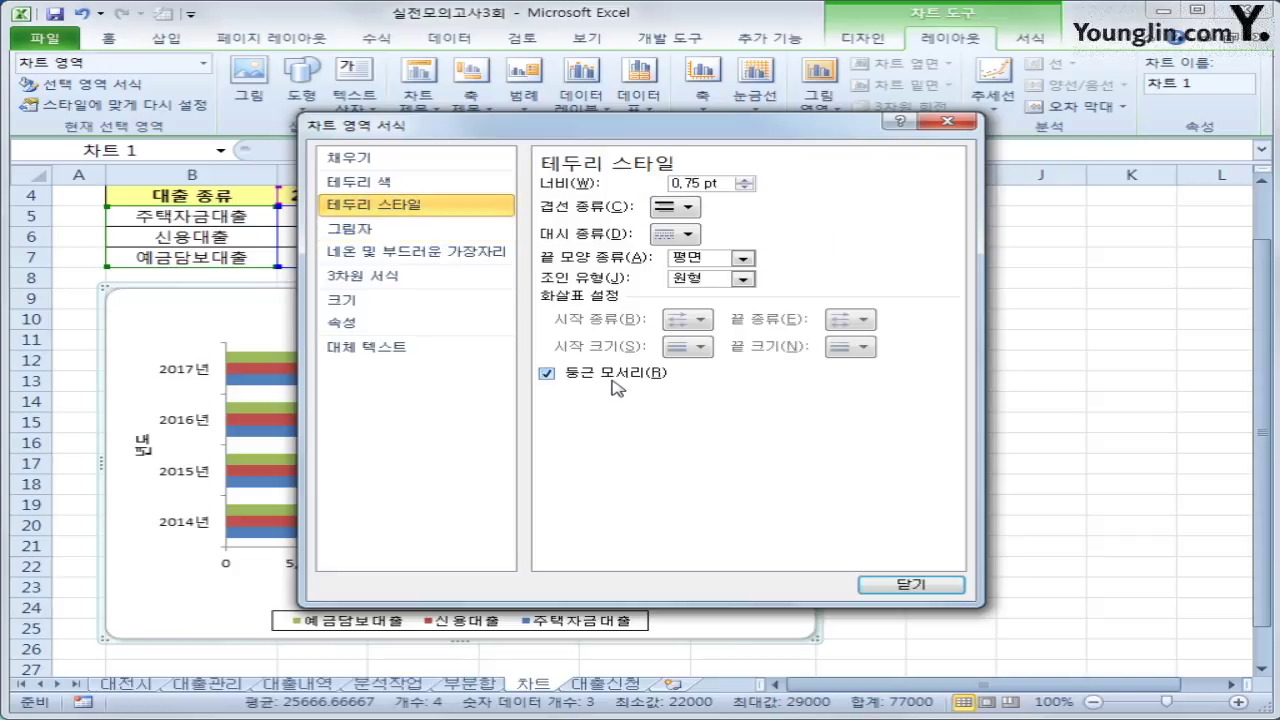
pyautogui.click(891, 583)
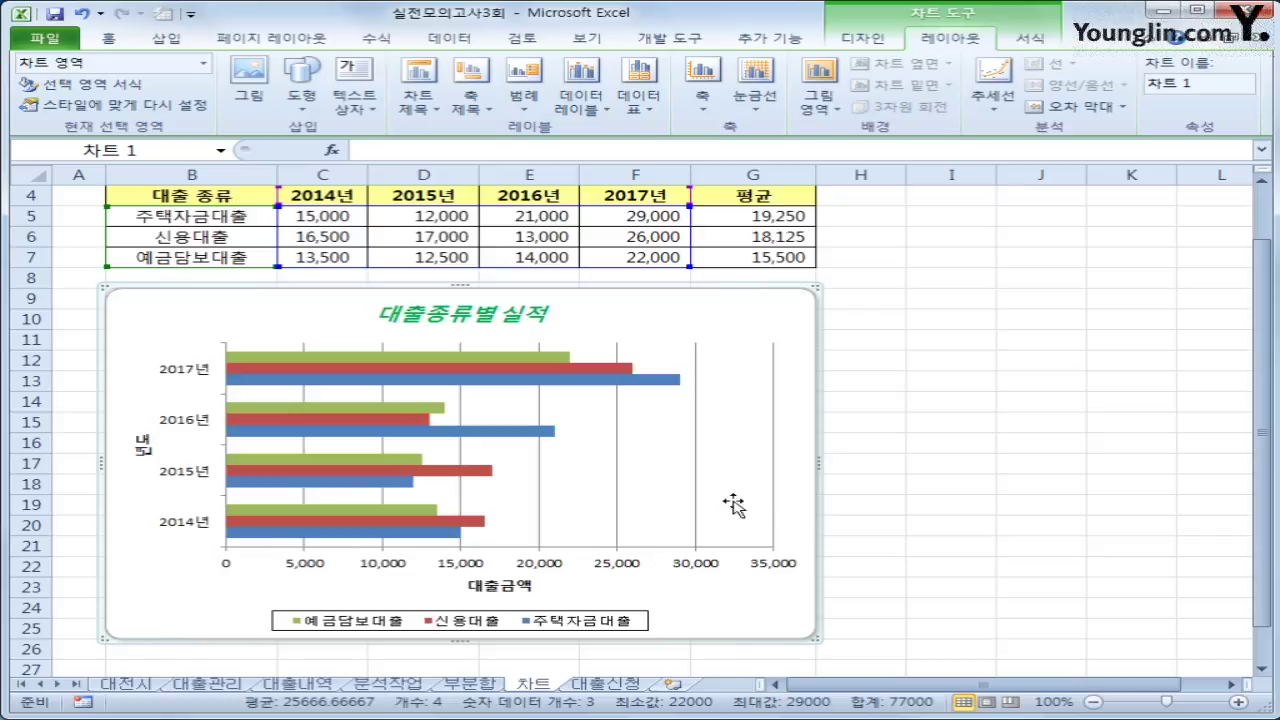
# Change the dash type of the horizontal value axis's major gridlines to the round-dot line
pyautogui.click(697, 428)
pyautogui.rightClick(697, 428)
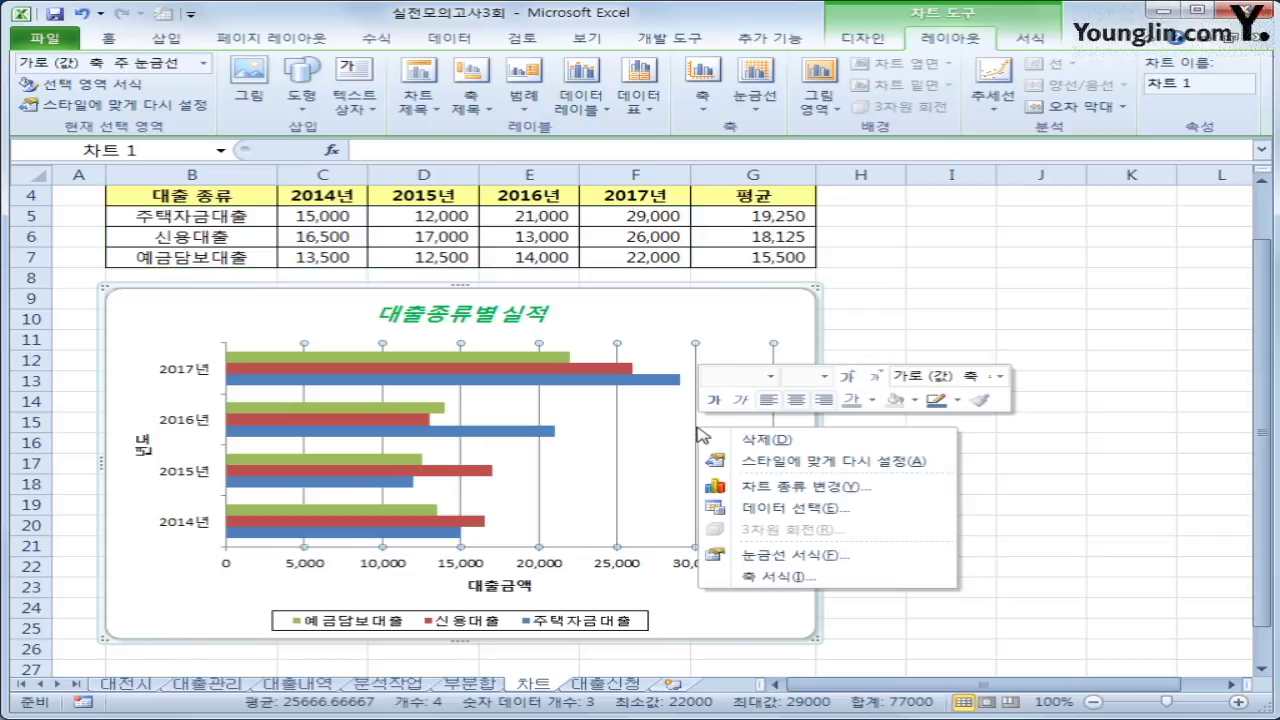
pyautogui.click(871, 560)
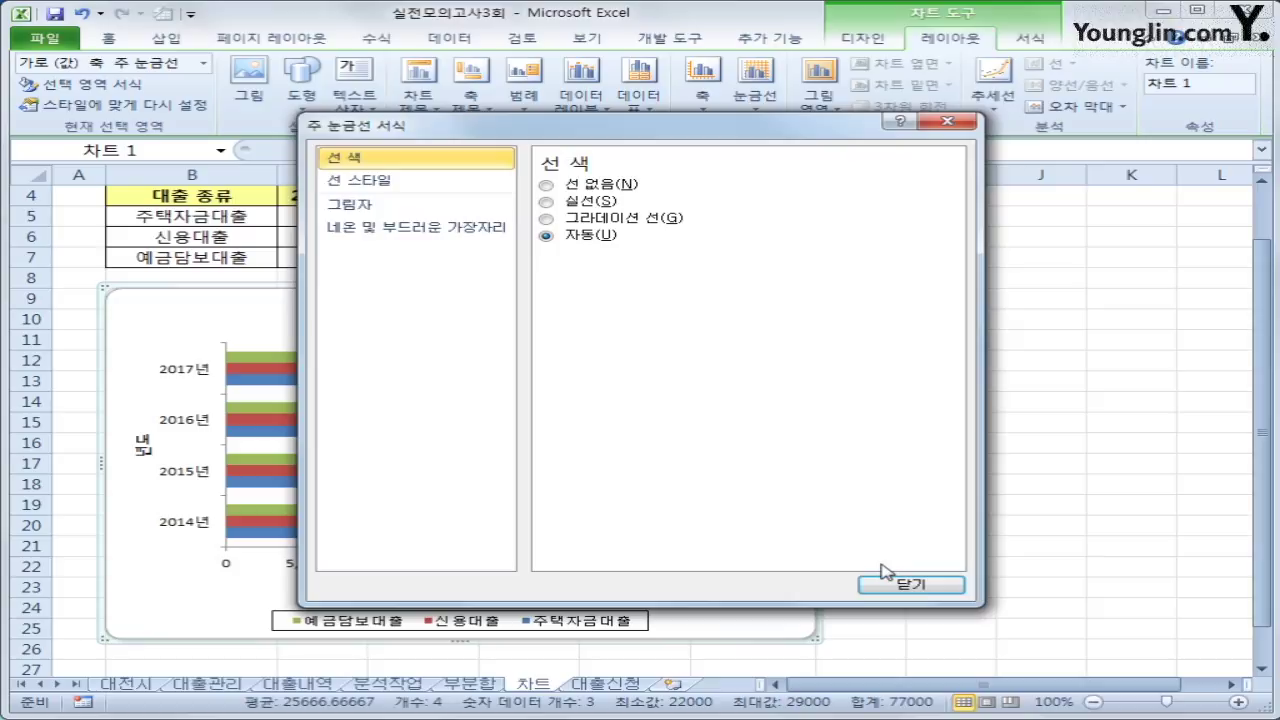
pyautogui.click(447, 190)
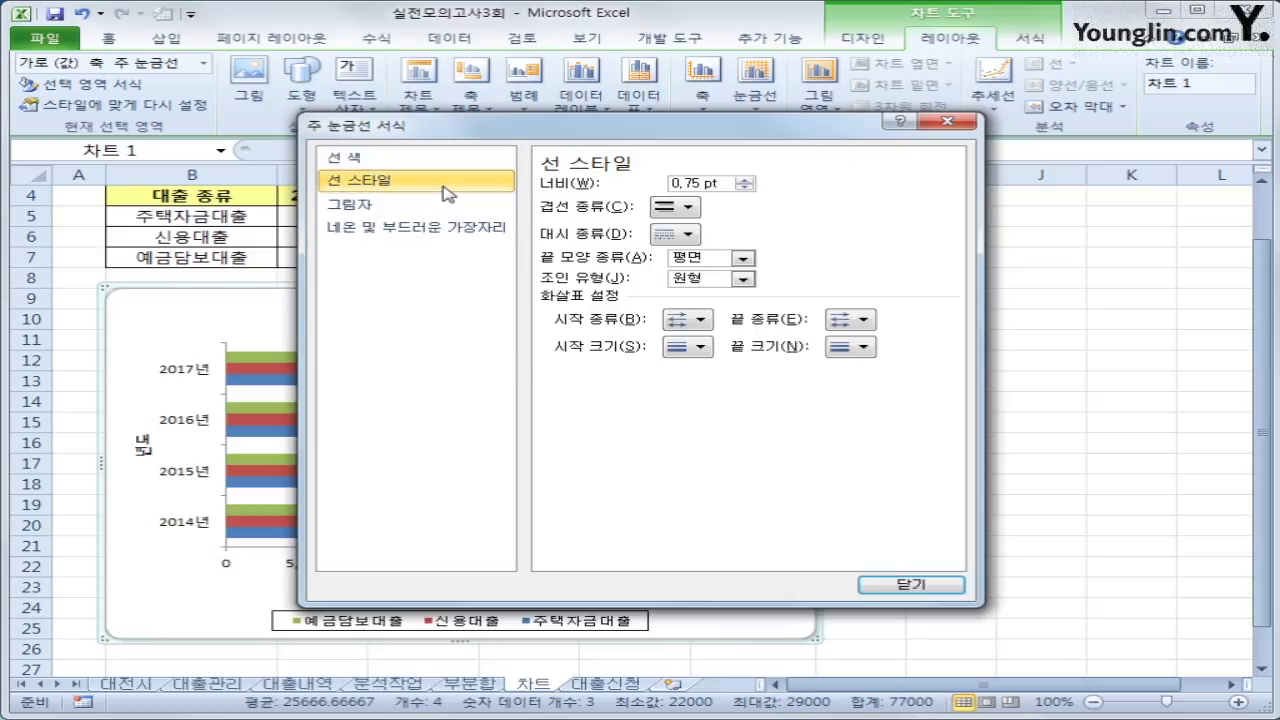
pyautogui.click(674, 238)
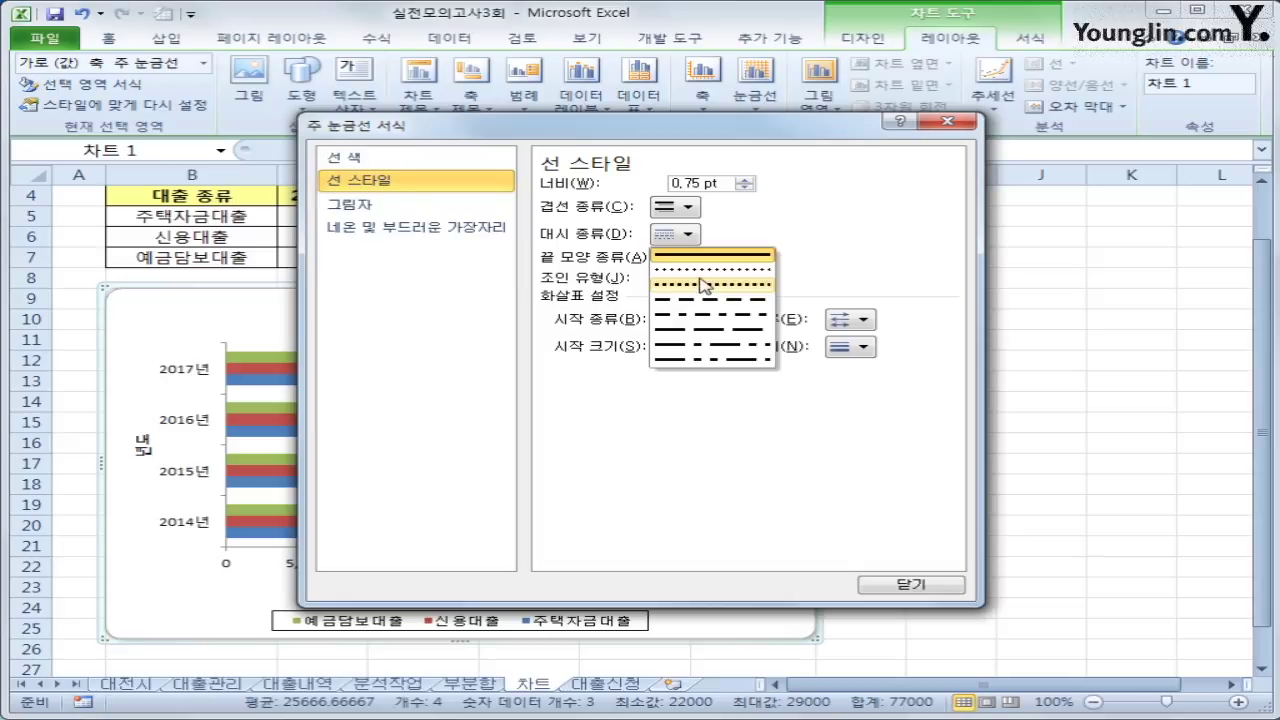
pyautogui.click(703, 270)
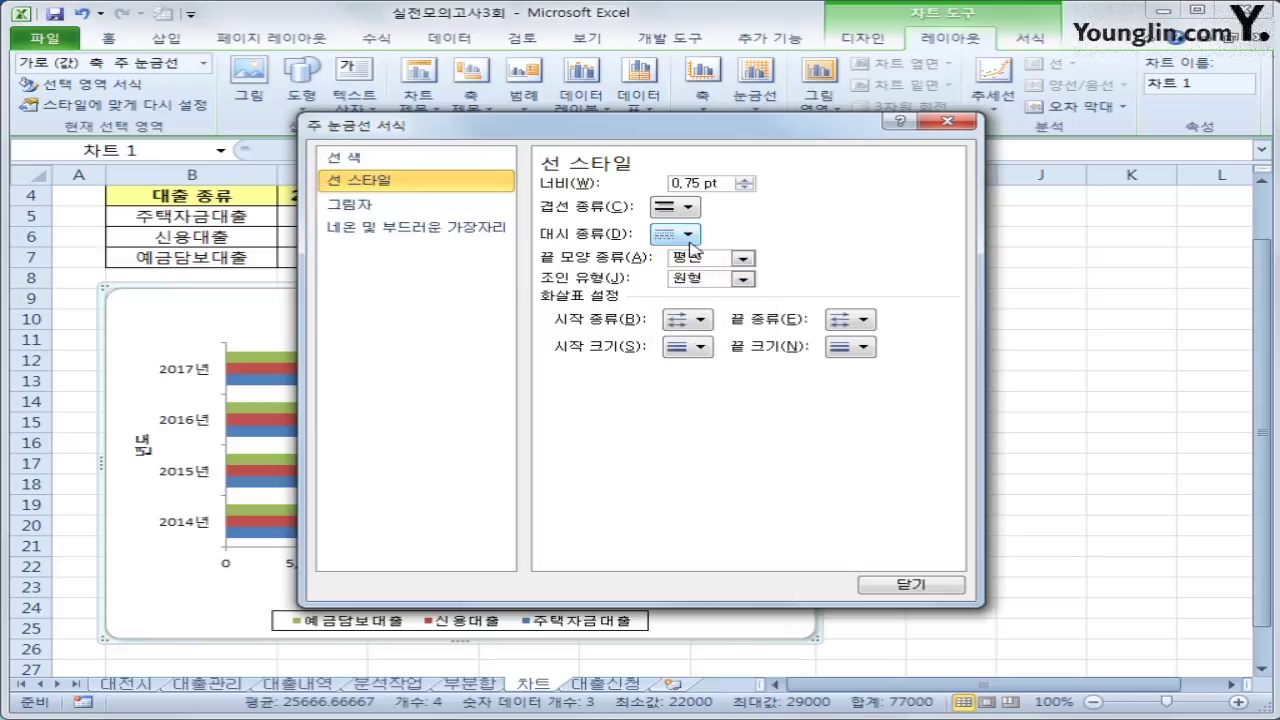
pyautogui.click(928, 588)
pyautogui.click(1032, 588)
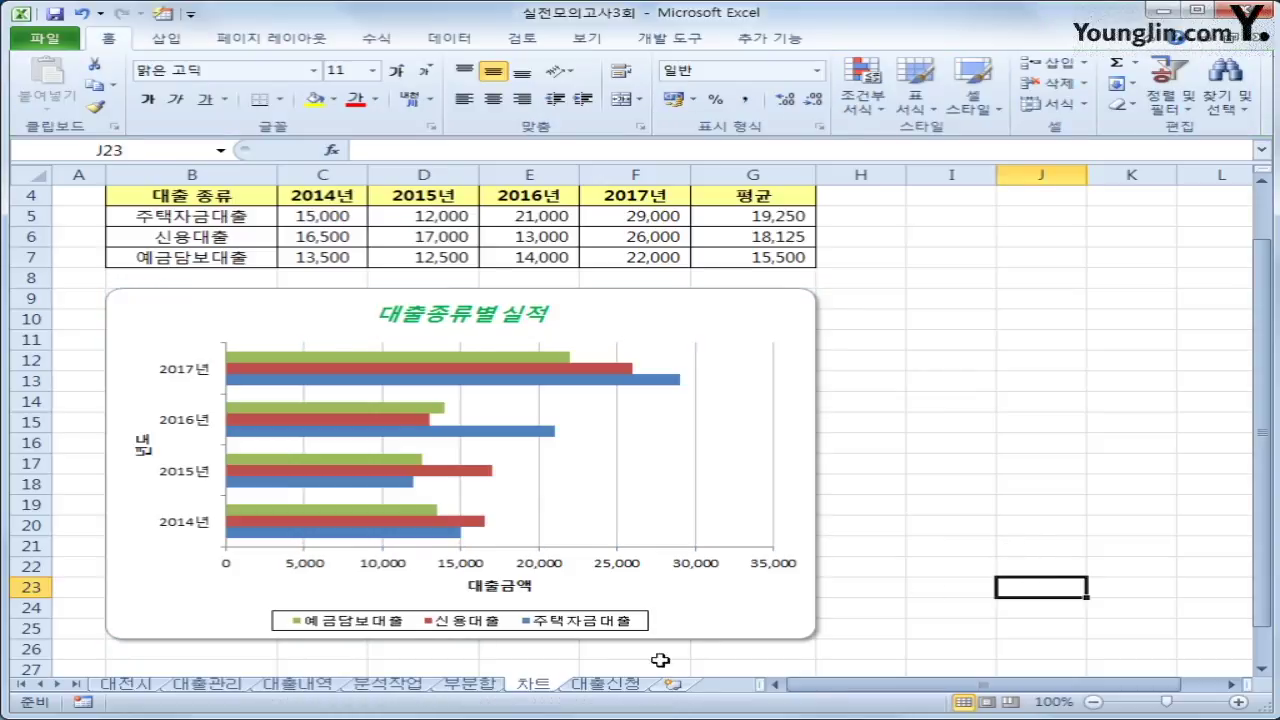
# On the 대출신청 sheet, turn on design mode and open the 대출신청 button's Click procedure in the VBA editor
pyautogui.click(618, 686)
pyautogui.click(995, 561)
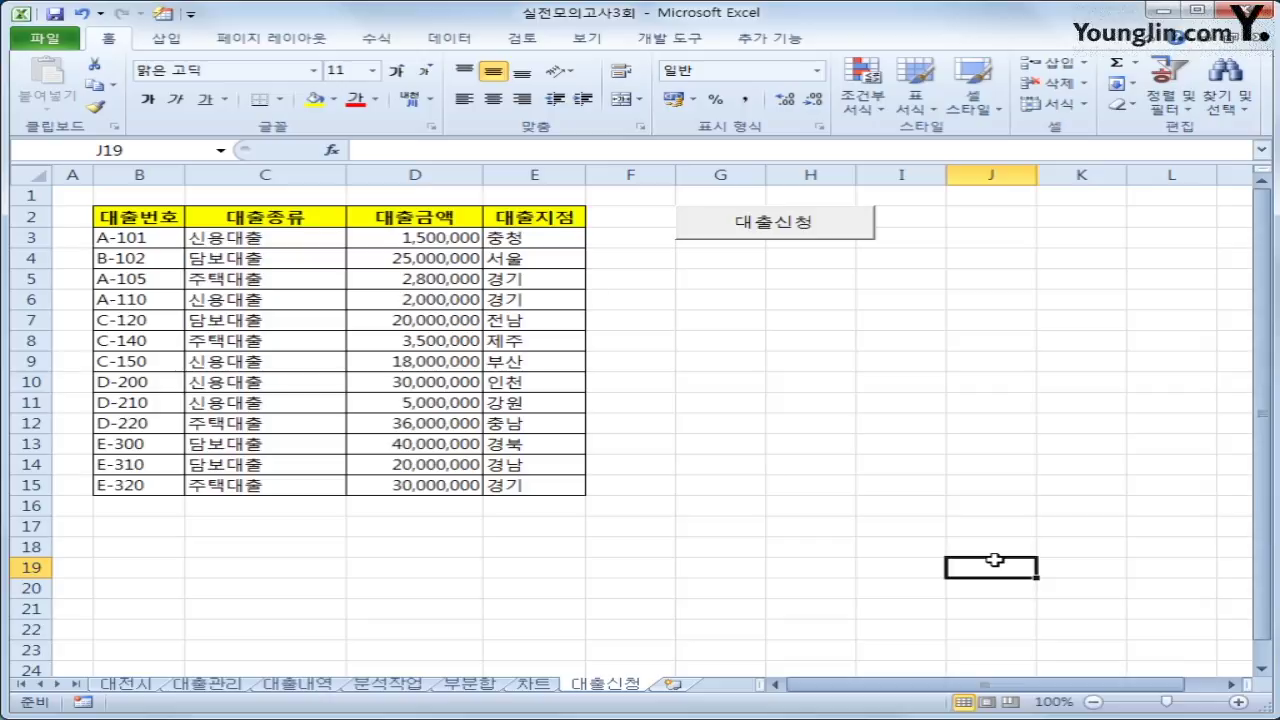
pyautogui.click(673, 45)
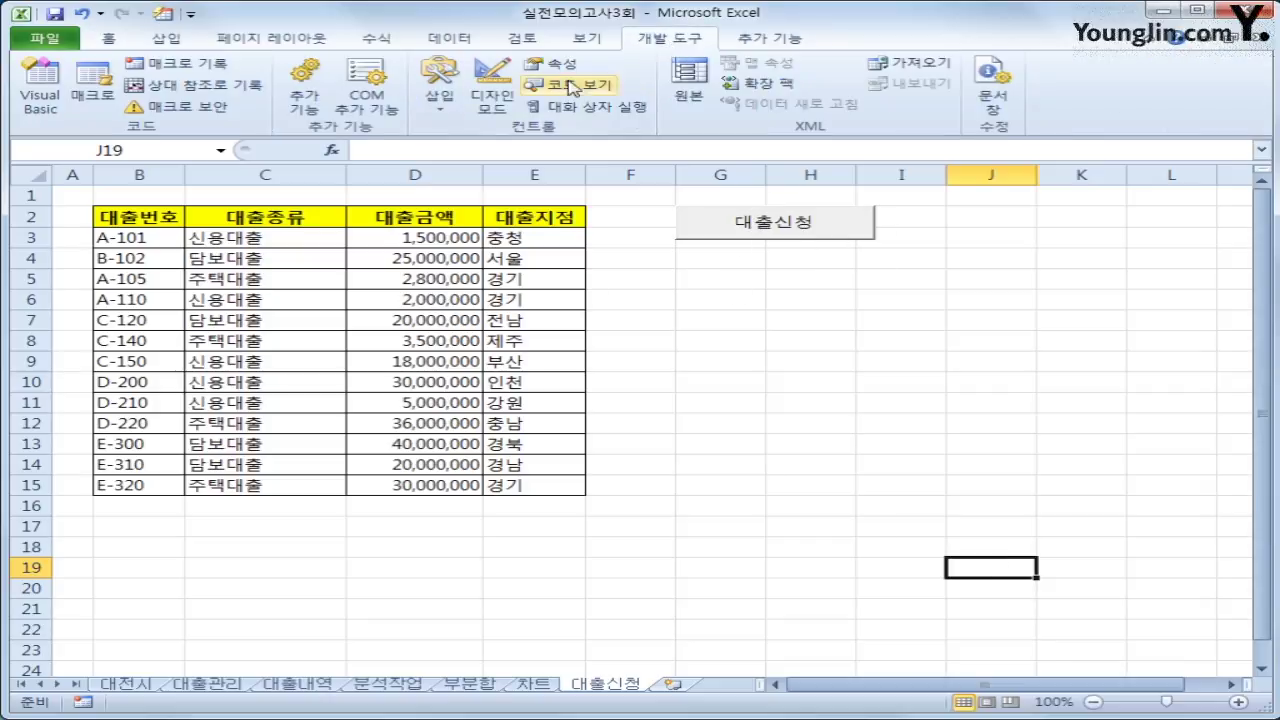
pyautogui.click(494, 104)
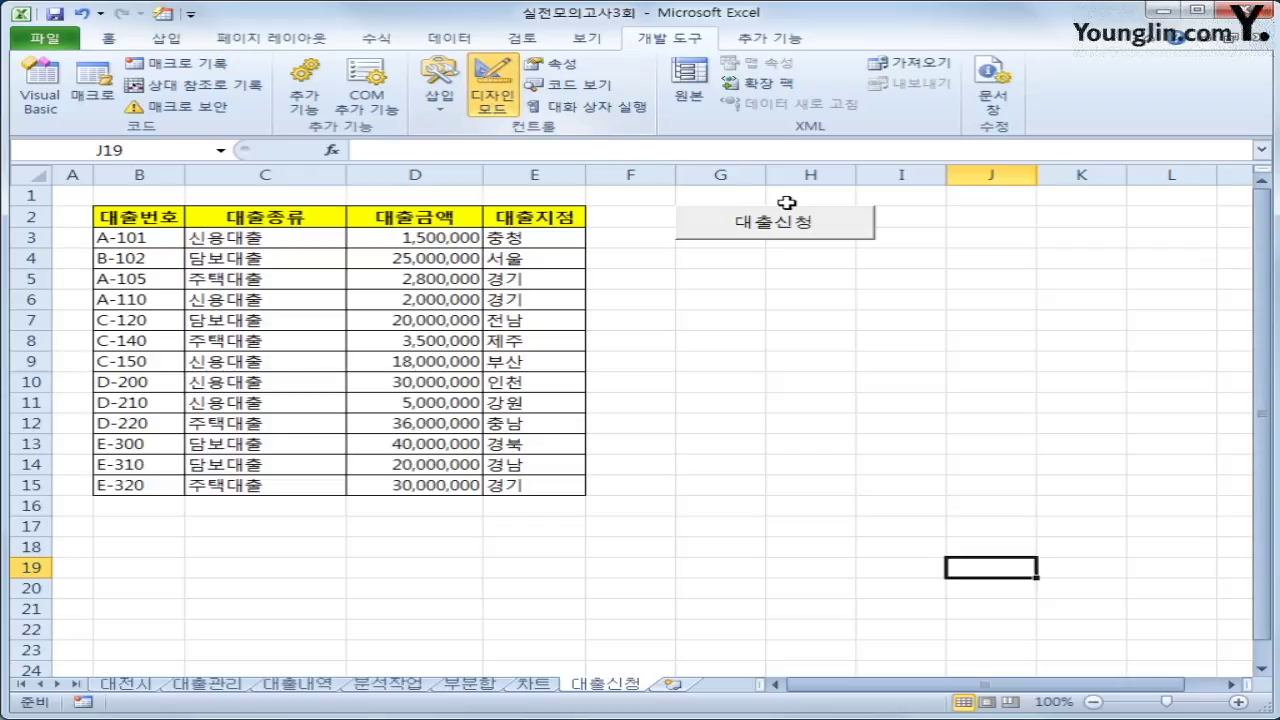
pyautogui.click(820, 228)
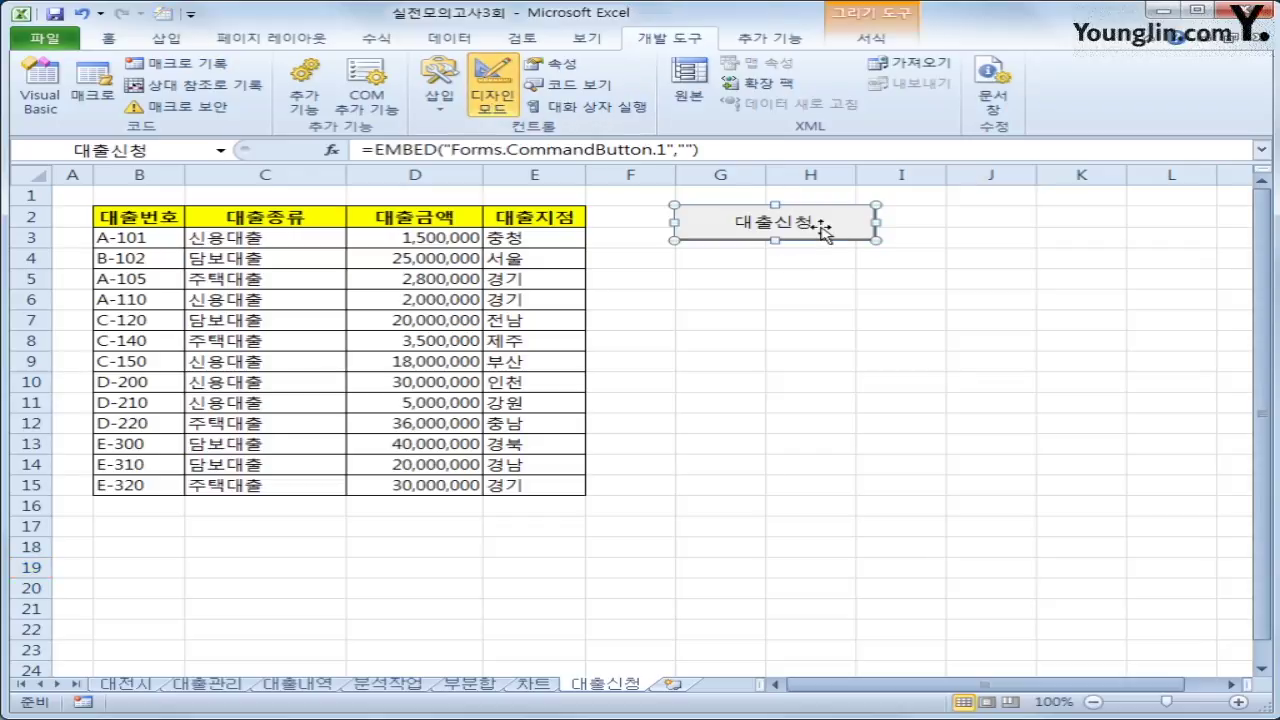
pyautogui.doubleClick(821, 229)
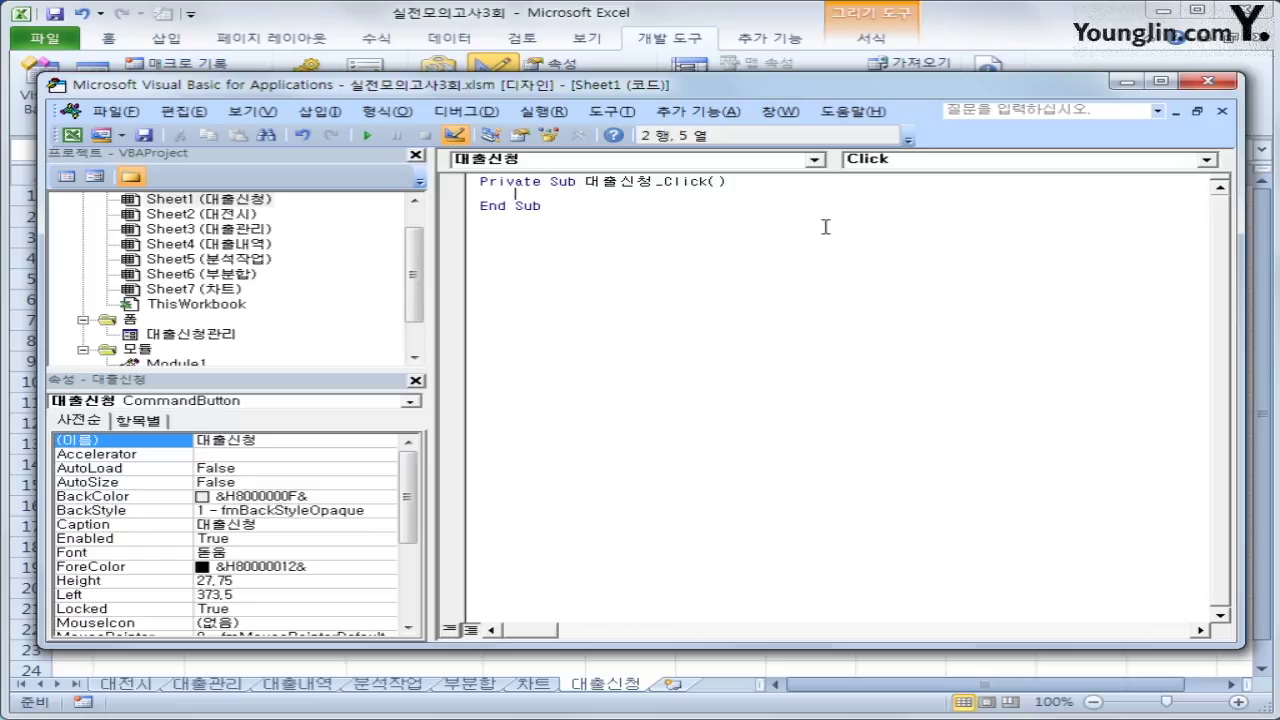
# Add the statement 대출신청관리.Show to the 대출신청_Click procedure
pyautogui.write('대출신청관리')
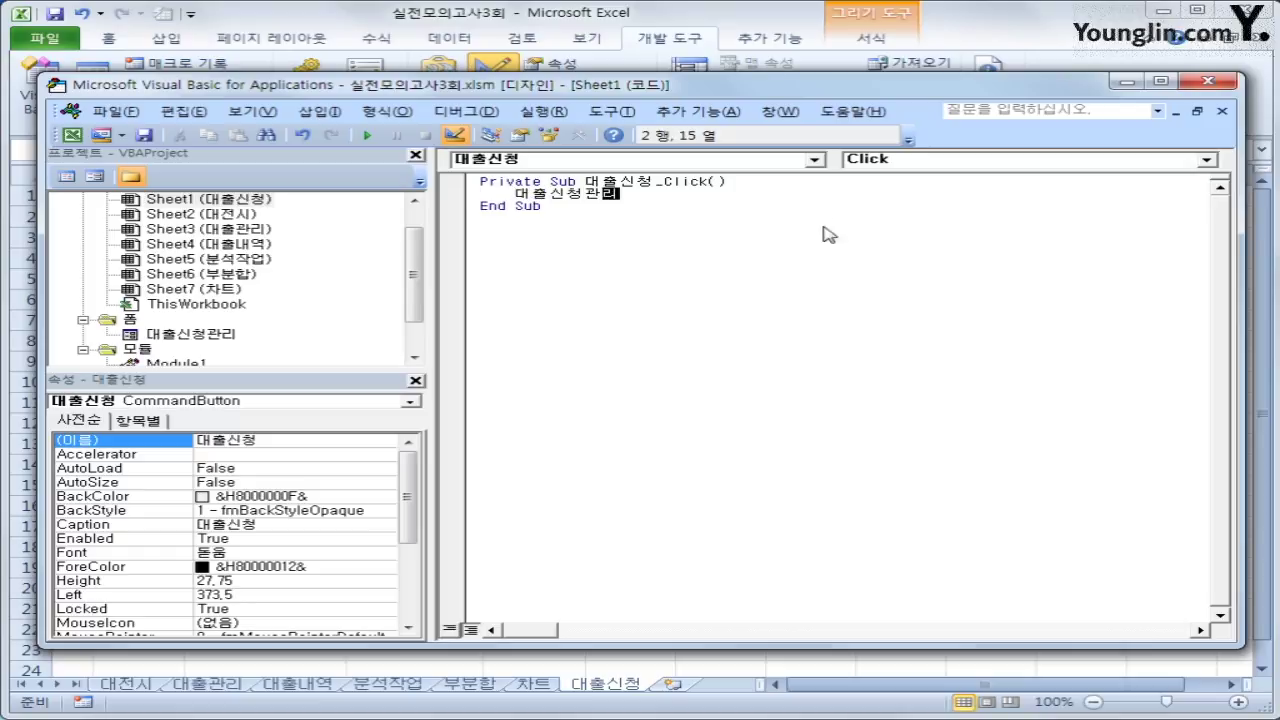
pyautogui.write('.Show')
pyautogui.press('Down')
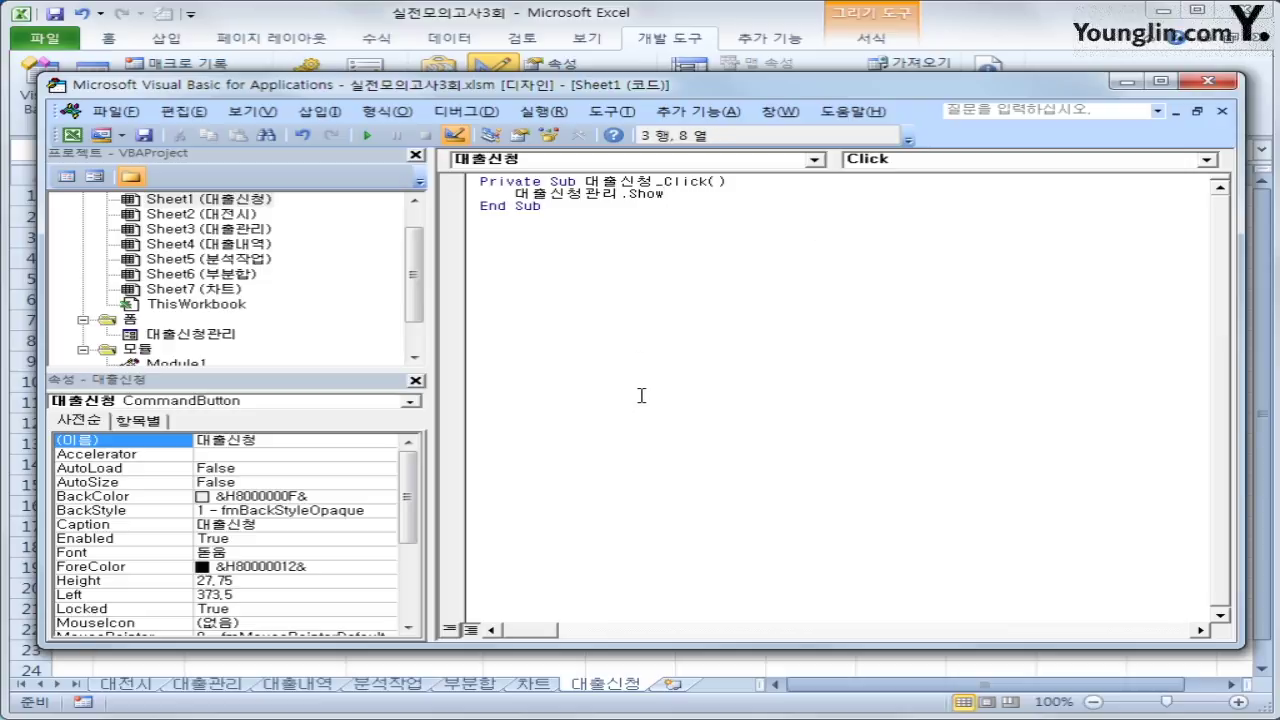
# Open the code of the 대출신청관리 form and create its UserForm_Initialize procedure
pyautogui.click(128, 321)
pyautogui.click(177, 338)
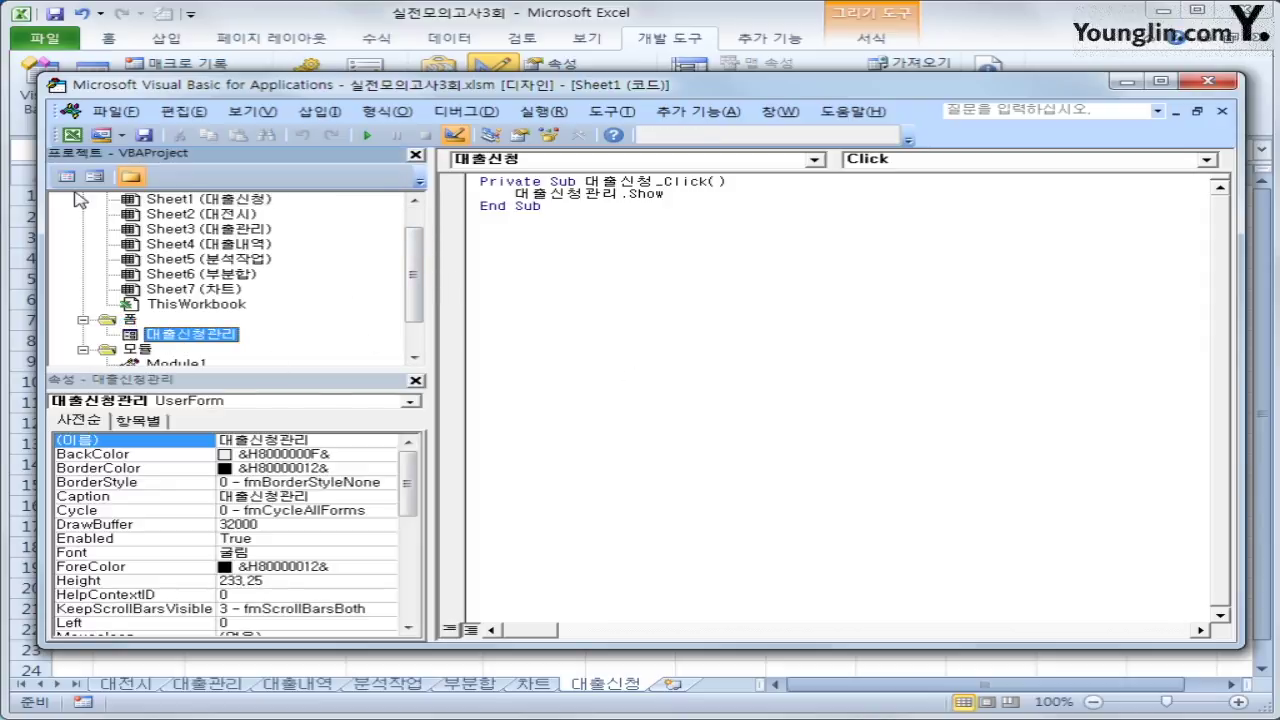
pyautogui.click(66, 176)
pyautogui.click(668, 170)
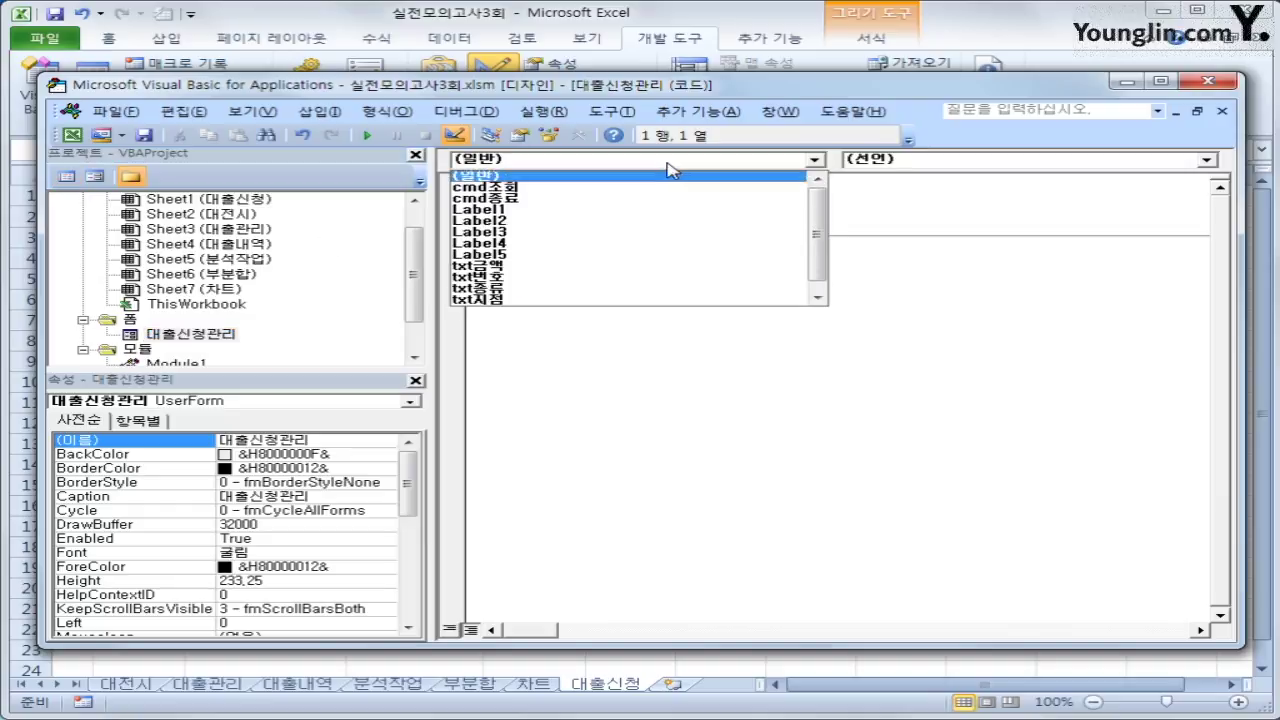
pyautogui.scroll(-2, 780, 290)
pyautogui.click(780, 298)
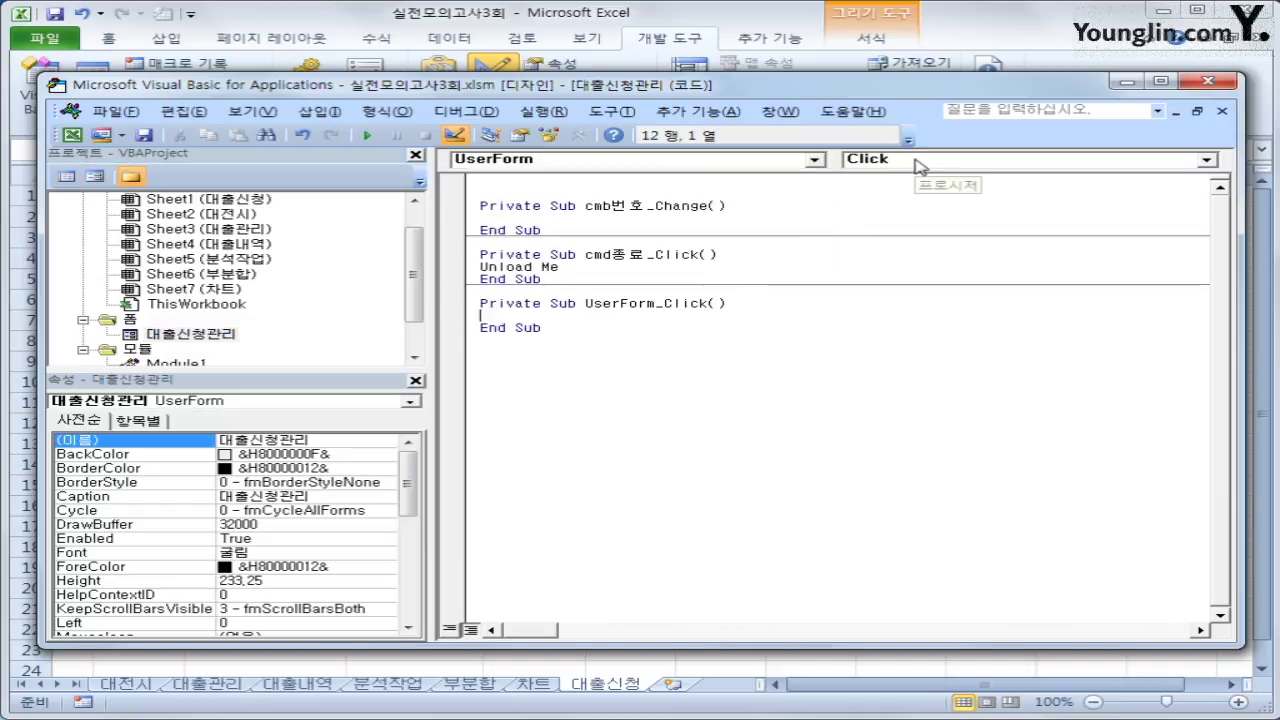
pyautogui.click(918, 163)
pyautogui.click(927, 217)
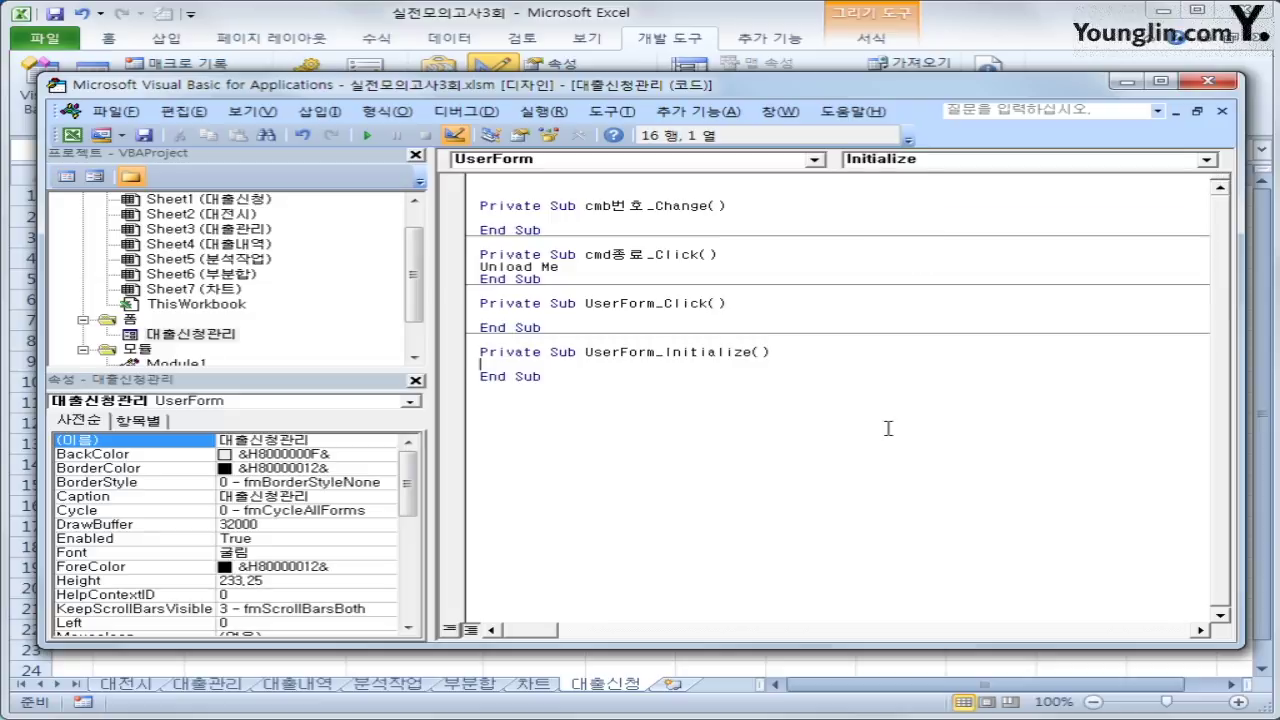
# Add the statement txt번호.SetFocus to the UserForm_Initialize procedure
pyautogui.press('Tab')
pyautogui.write('txt번호.')
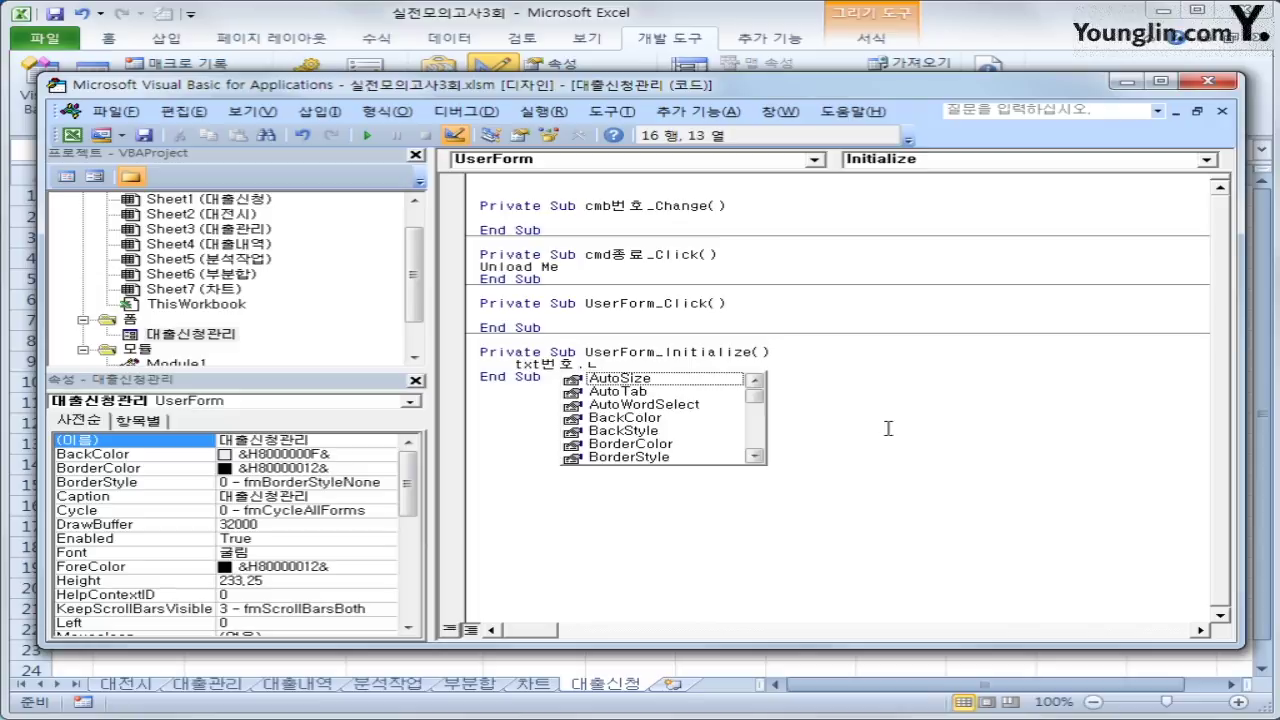
pyautogui.write('set')
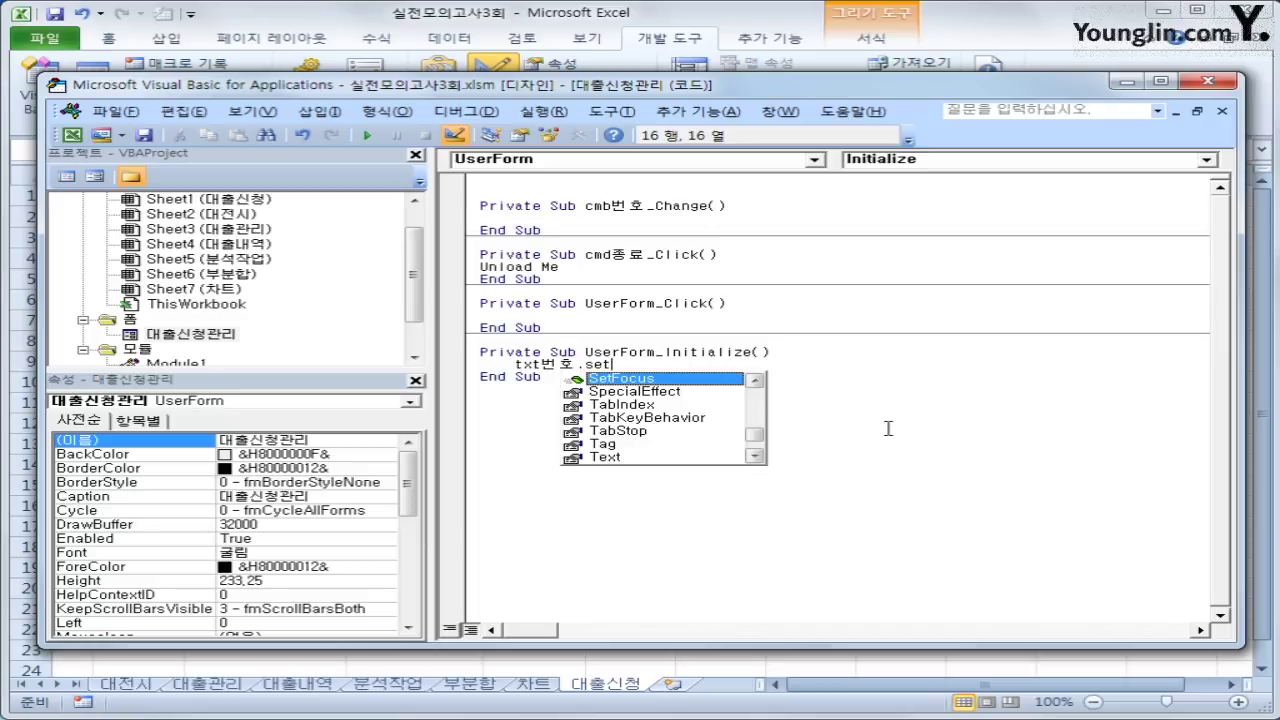
pyautogui.press('Tab')
pyautogui.press('Down')
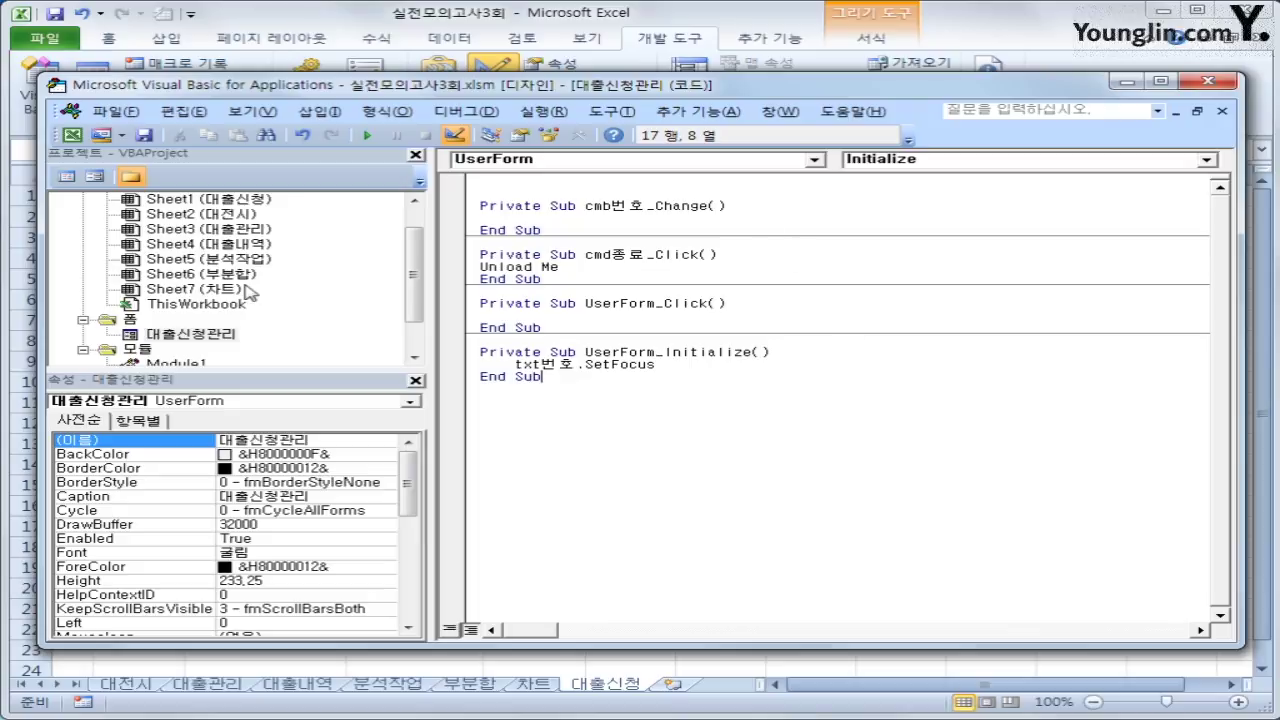
# Open the code of Sheet1 (대출신청) and create its Worksheet_Activate procedure
pyautogui.click(228, 203)
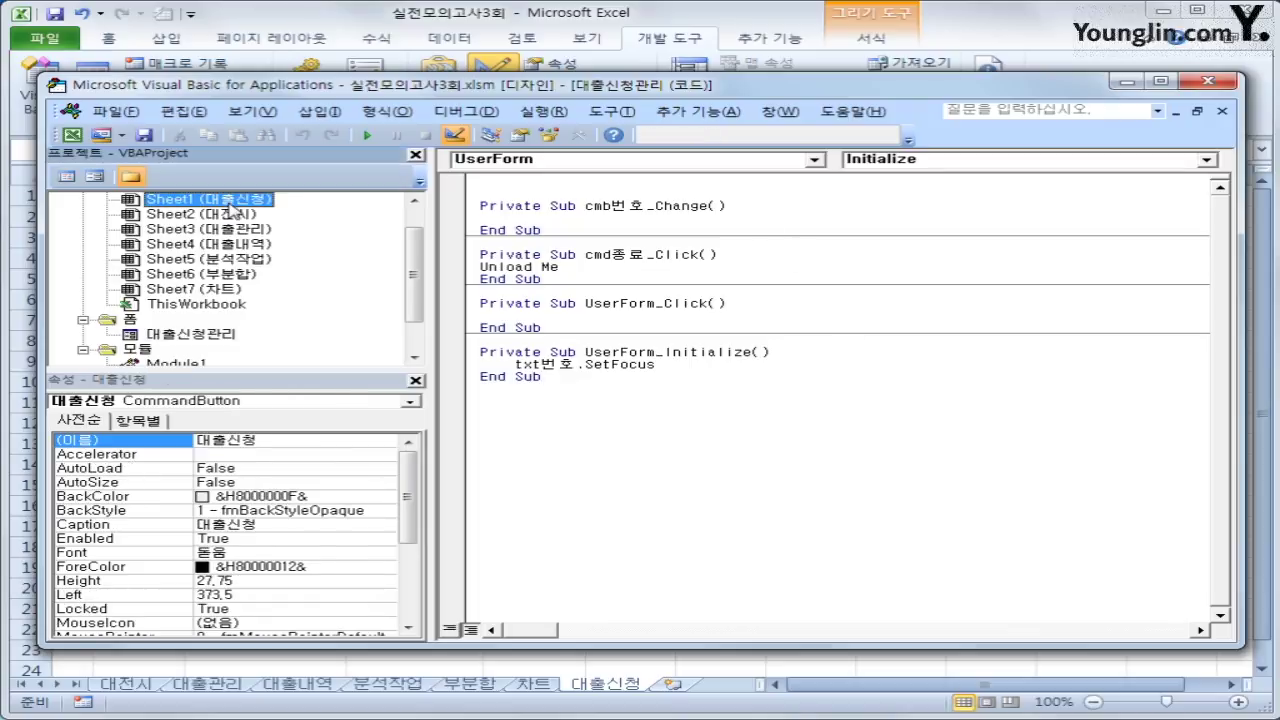
pyautogui.doubleClick(228, 203)
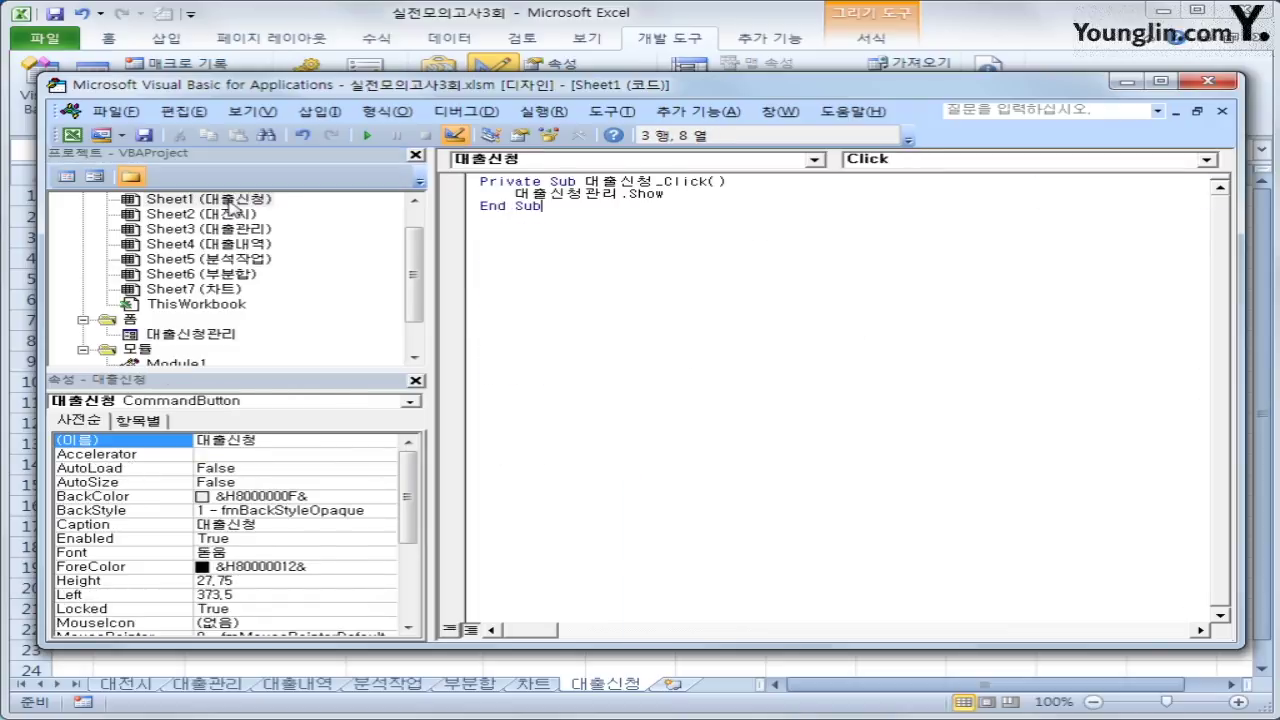
pyautogui.click(505, 163)
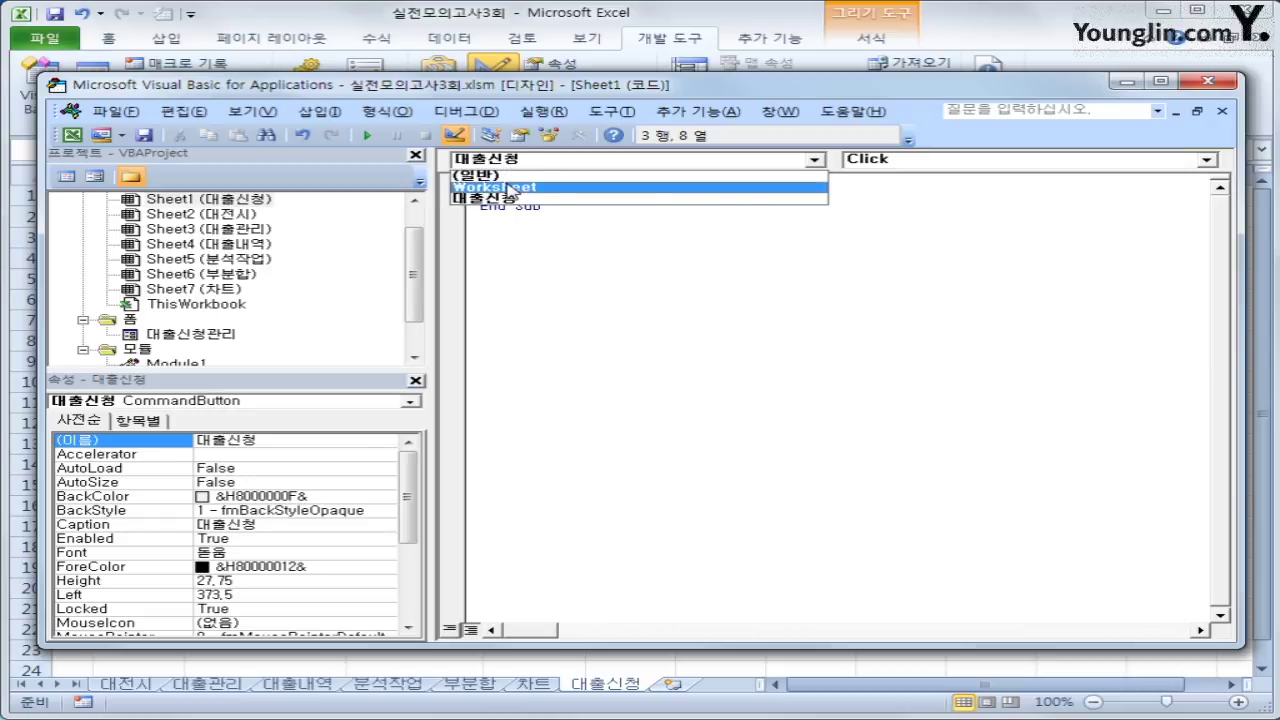
pyautogui.click(509, 182)
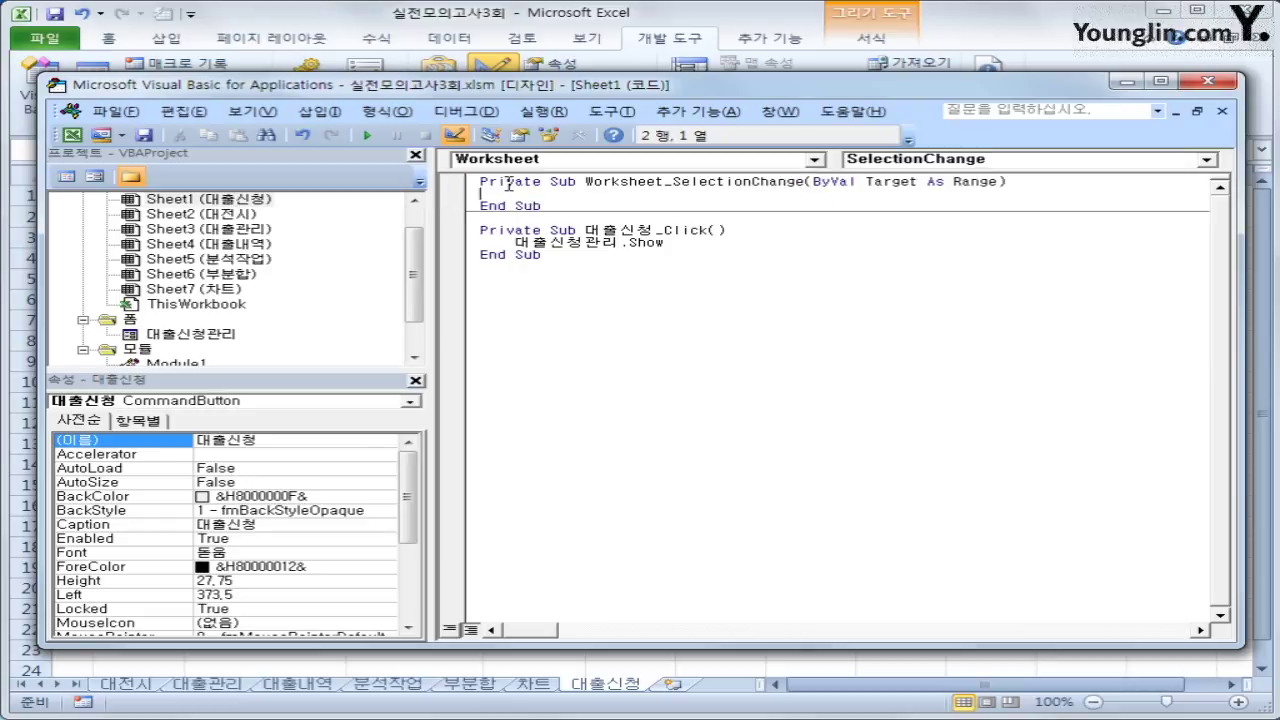
pyautogui.click(928, 162)
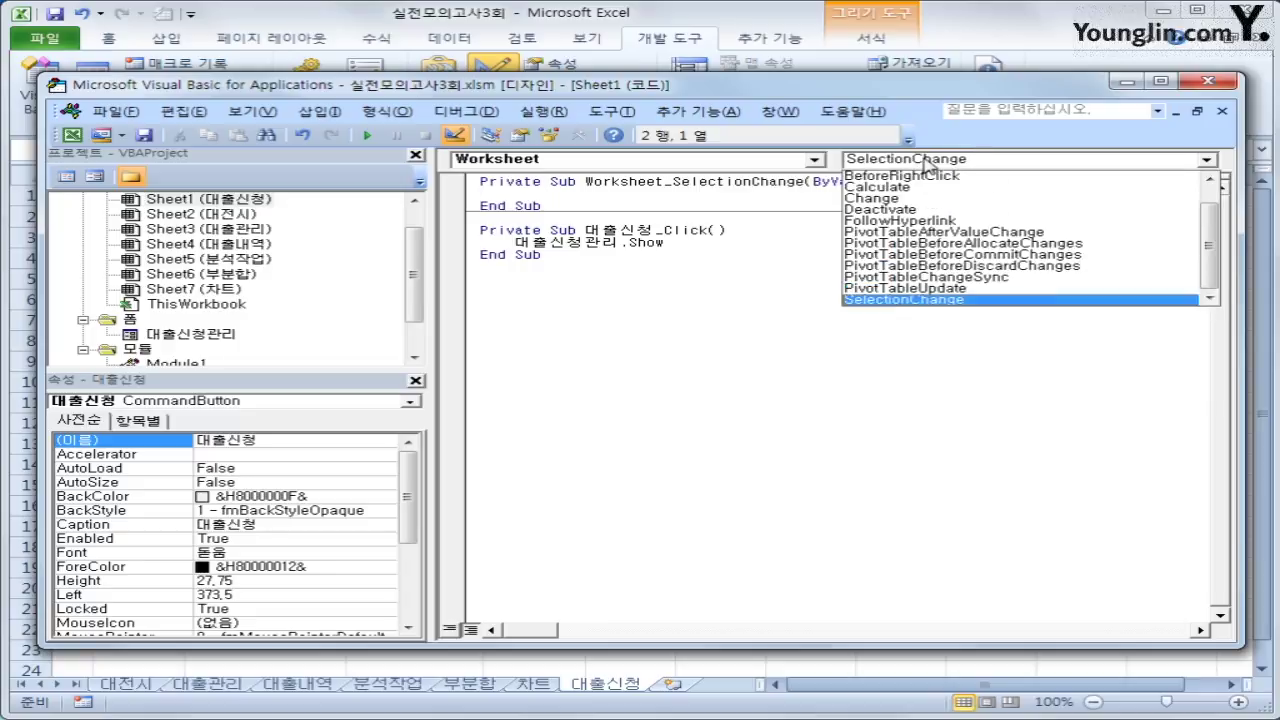
pyautogui.scroll(1, 1218, 272)
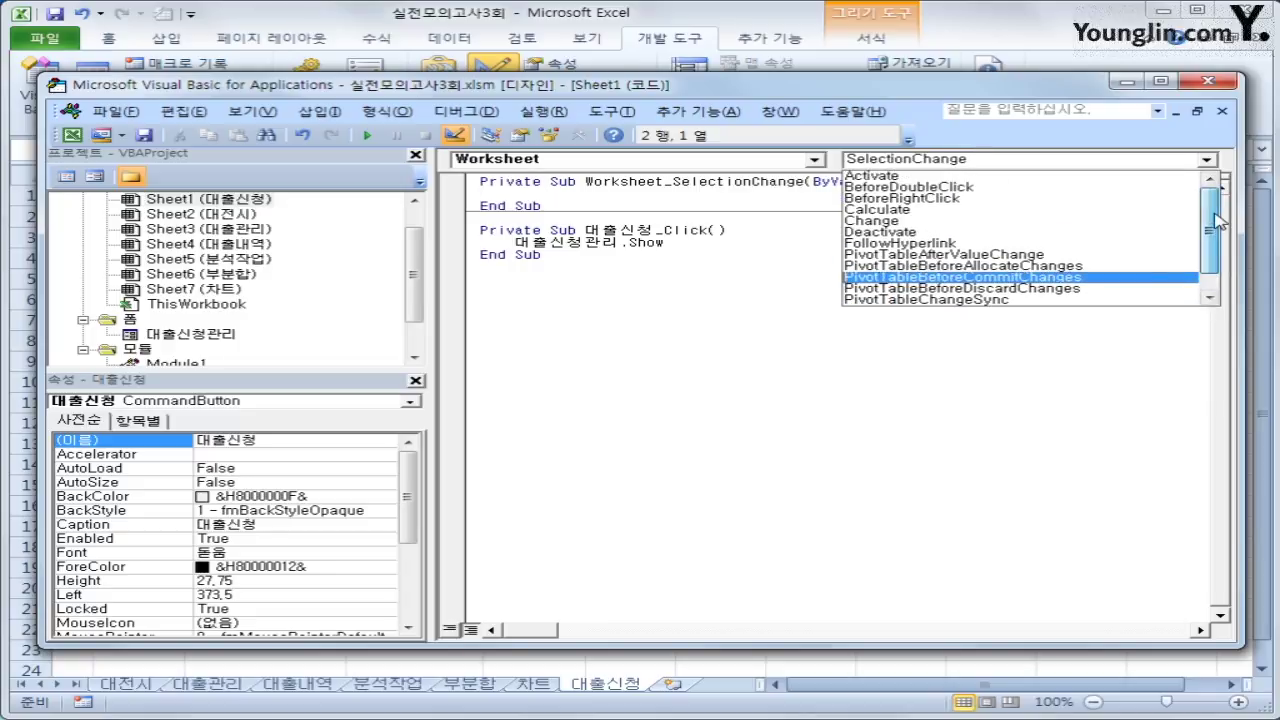
pyautogui.click(997, 177)
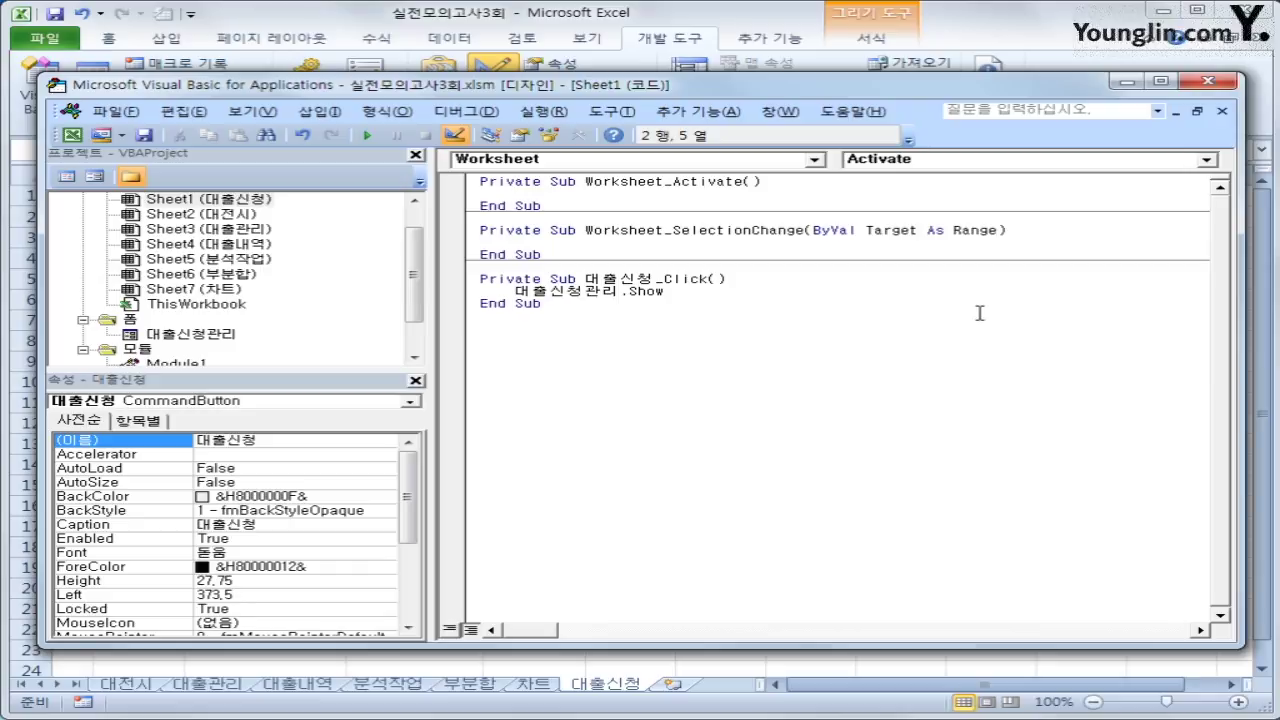
# Add the statement [G6] = "대출조회" to the Worksheet_Activate procedure
pyautogui.write('[G6]=')
pyautogui.write('"대출')
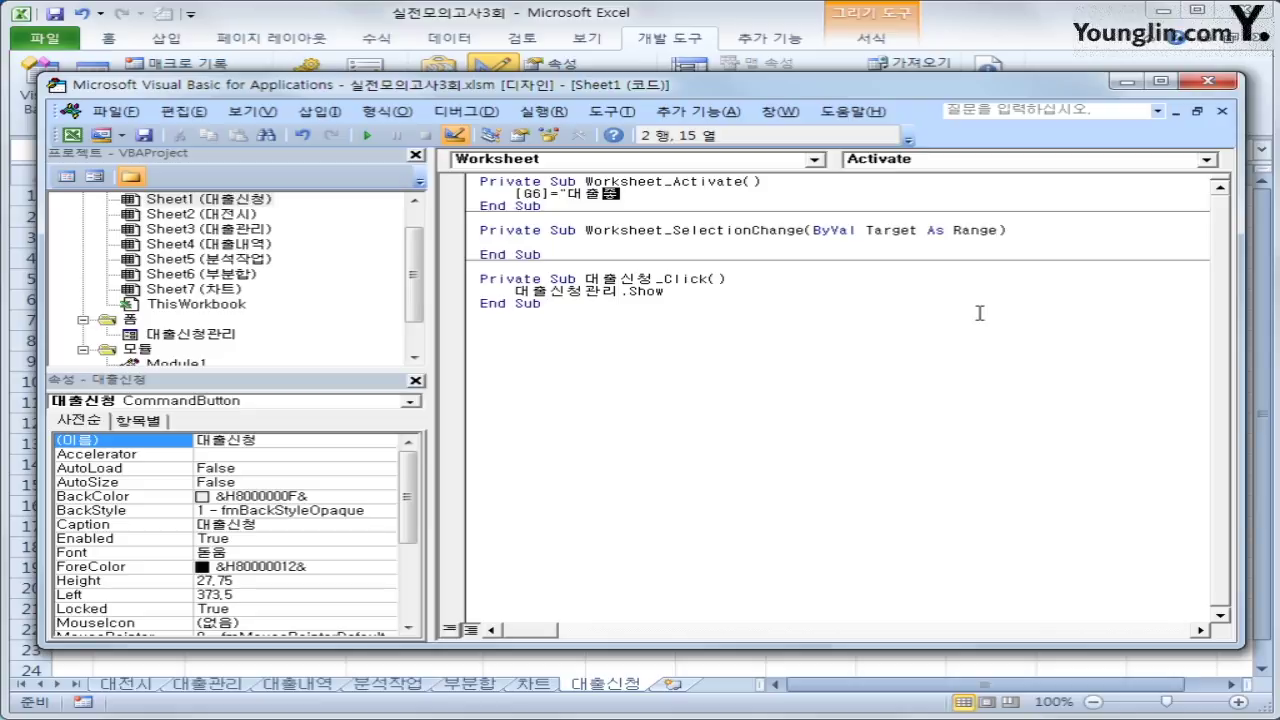
pyautogui.write('조회"')
pyautogui.press('Down')
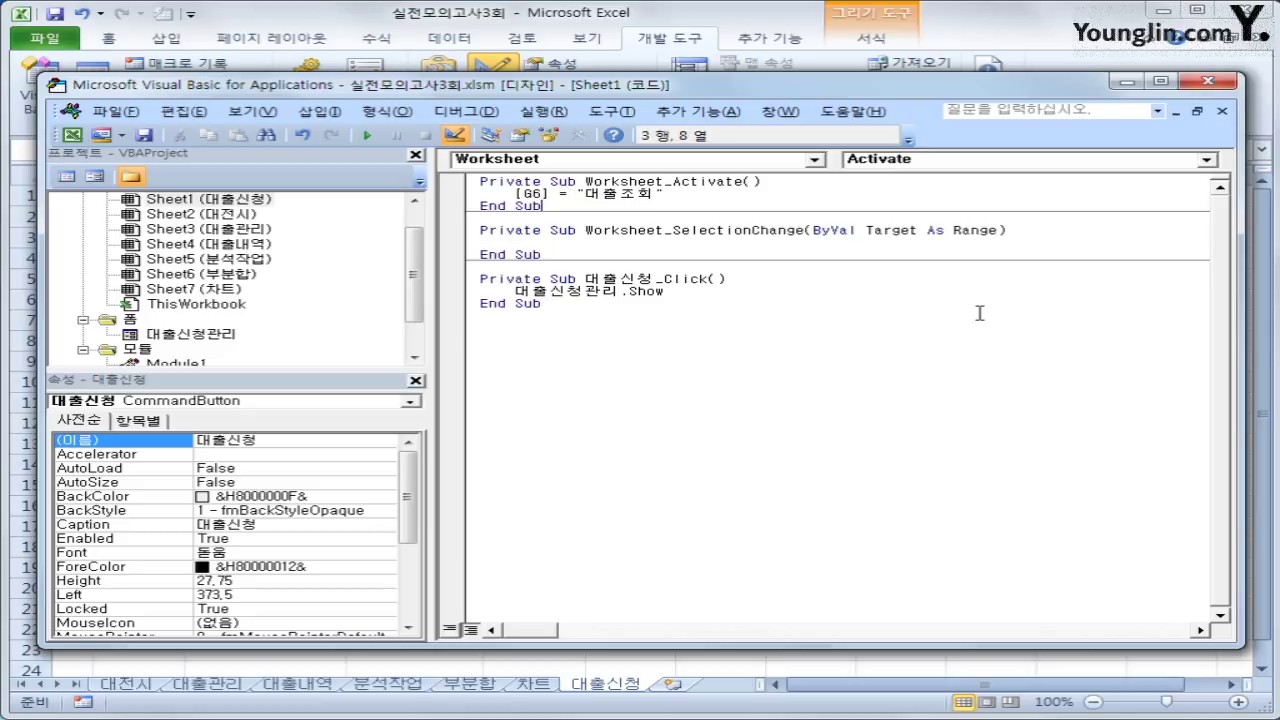
pyautogui.press('Down')
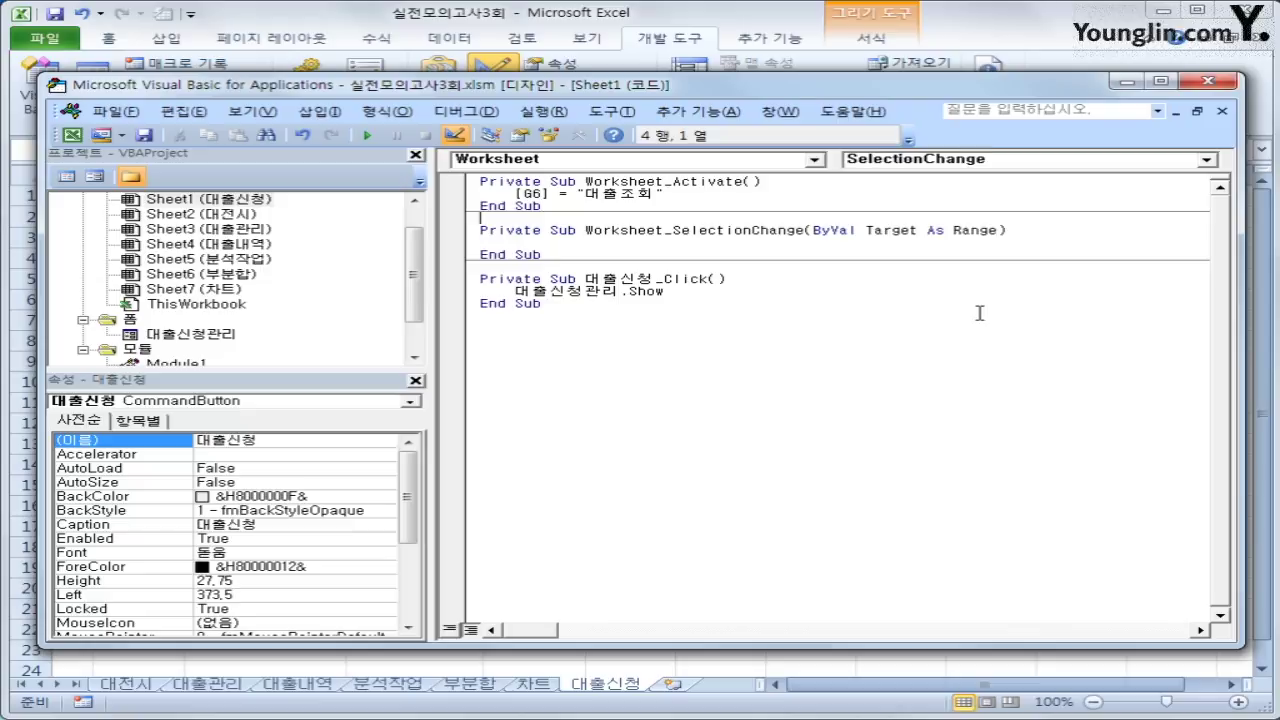
# Return to the 대출신청 sheet, turn off design mode and run the 대출신청 button, placing its form beside the loan table
pyautogui.click(1208, 81)
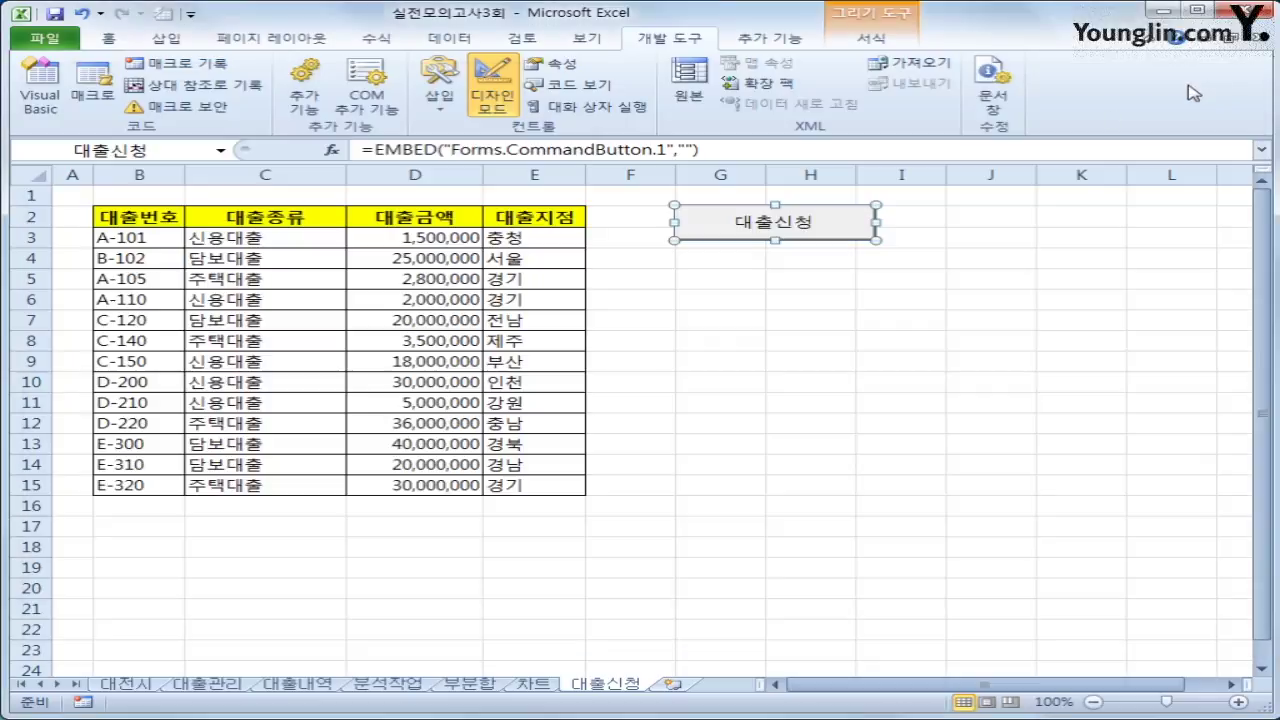
pyautogui.click(492, 95)
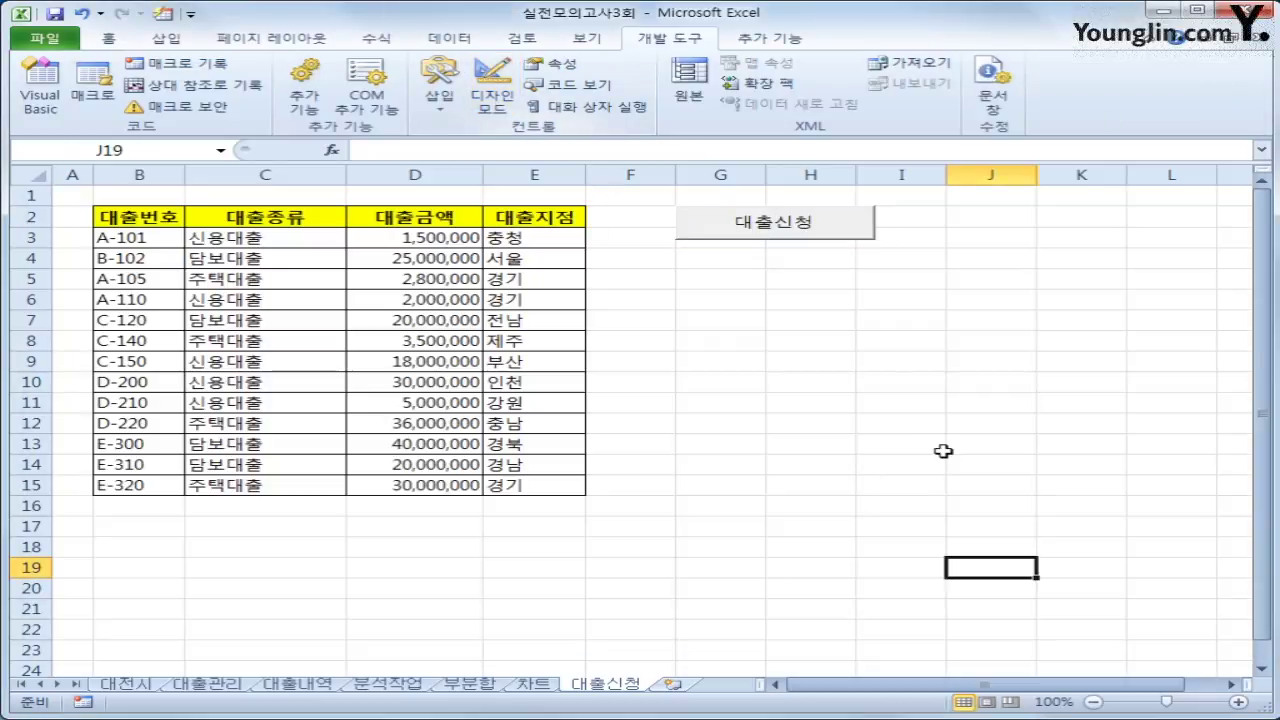
pyautogui.click(925, 463)
pyautogui.click(772, 232)
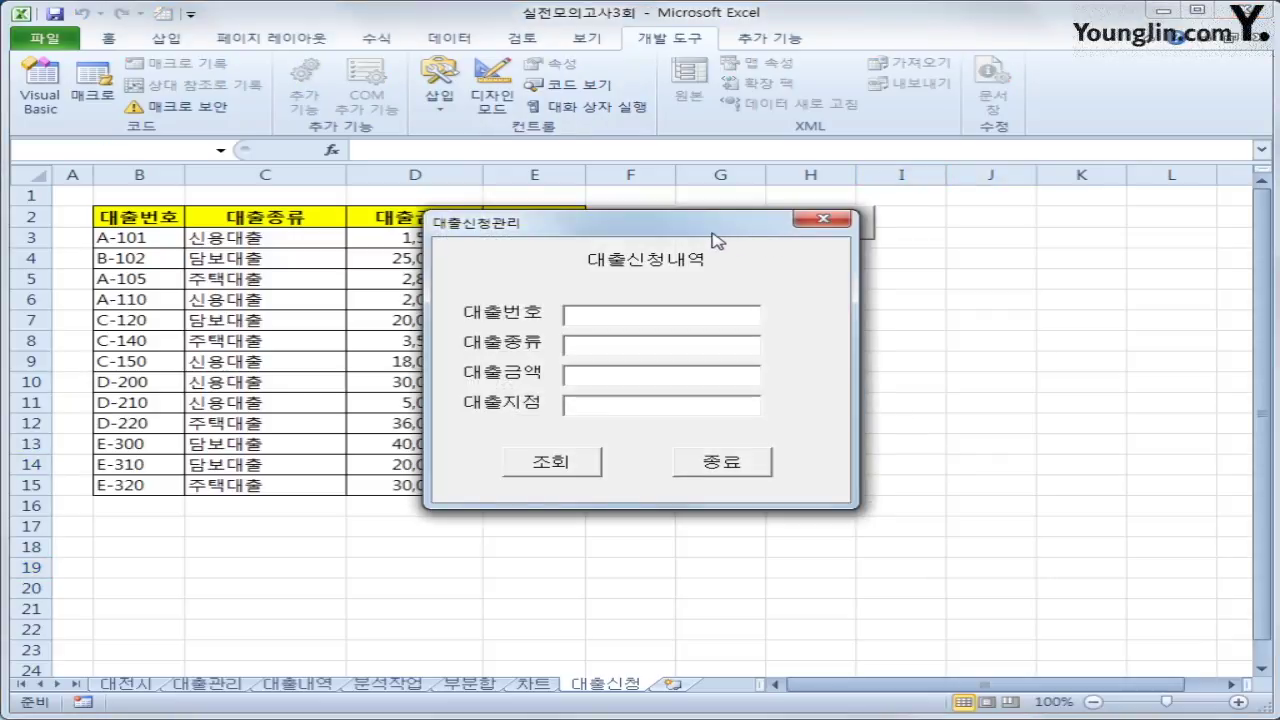
pyautogui.moveTo(713, 230); pyautogui.dragTo(948, 281)
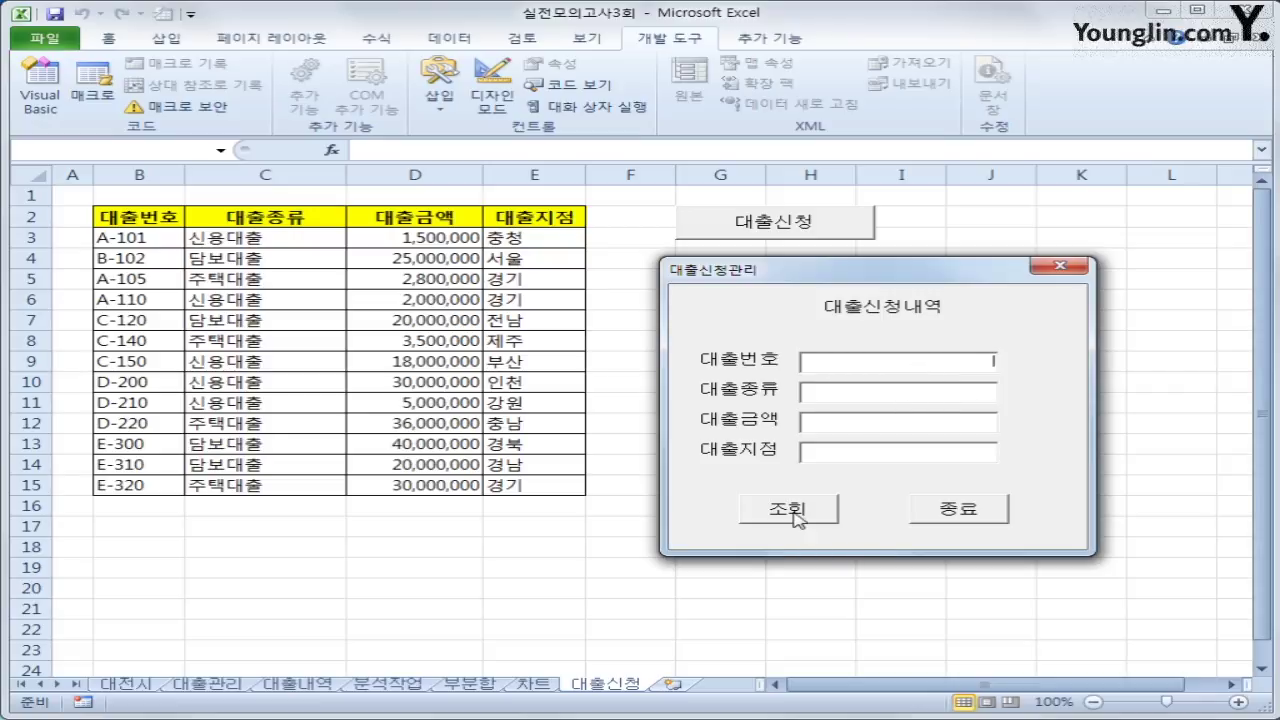
# Check the entry fields of the running 대출신청관리 form and close it
pyautogui.click(846, 400)
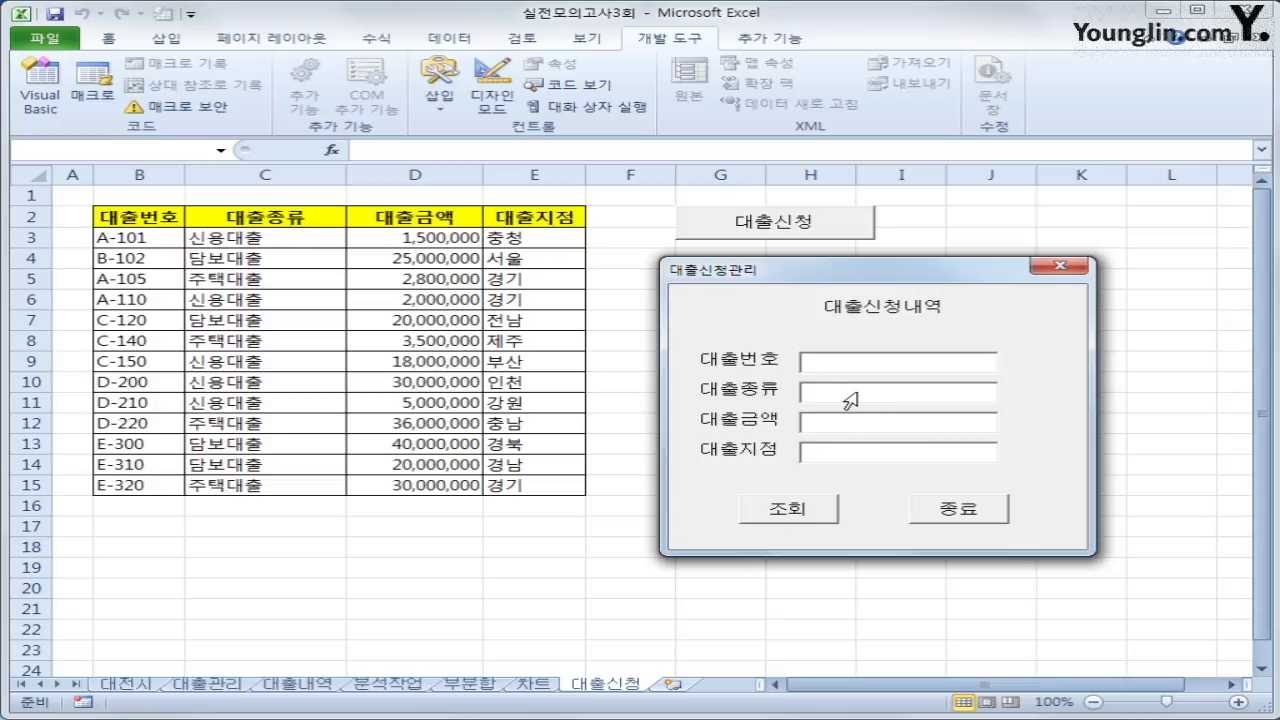
pyautogui.click(898, 455)
pyautogui.click(828, 365)
pyautogui.click(1063, 268)
pyautogui.click(1097, 344)
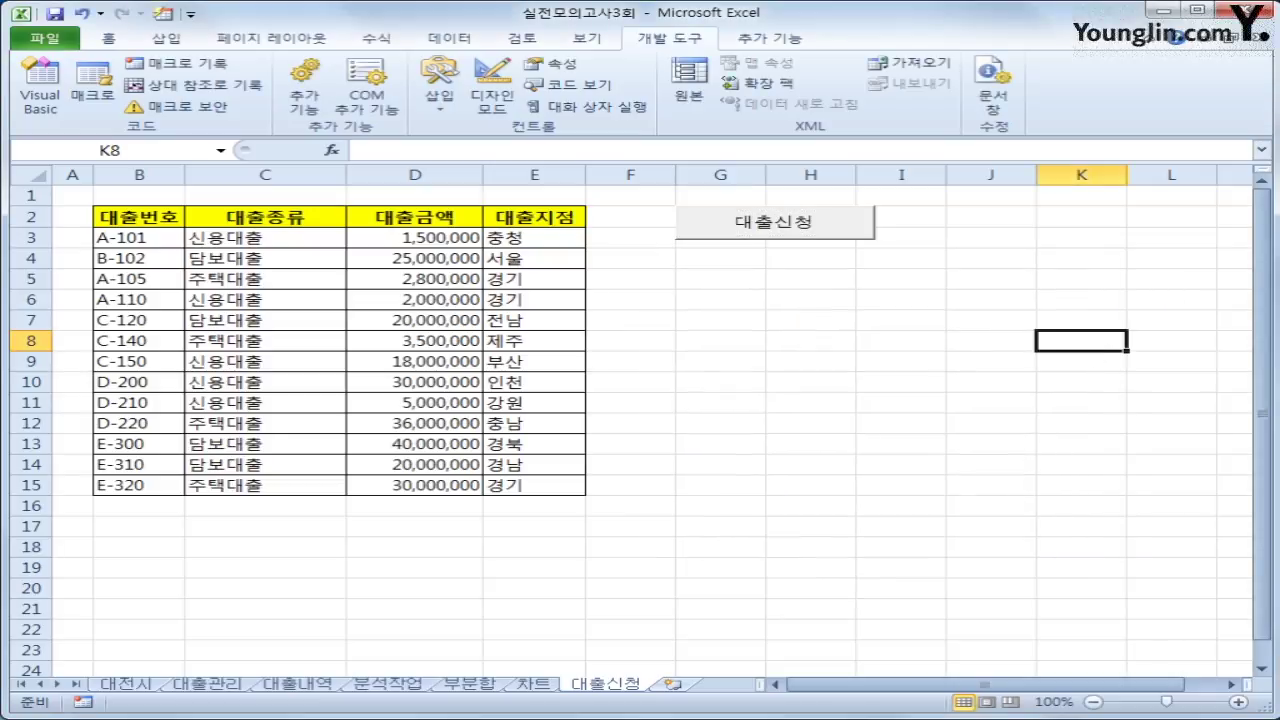
# Open the 대출신청관리 form in the VBA editor and create the 조회 button's cmd조회_Click procedure
pyautogui.click(42, 100)
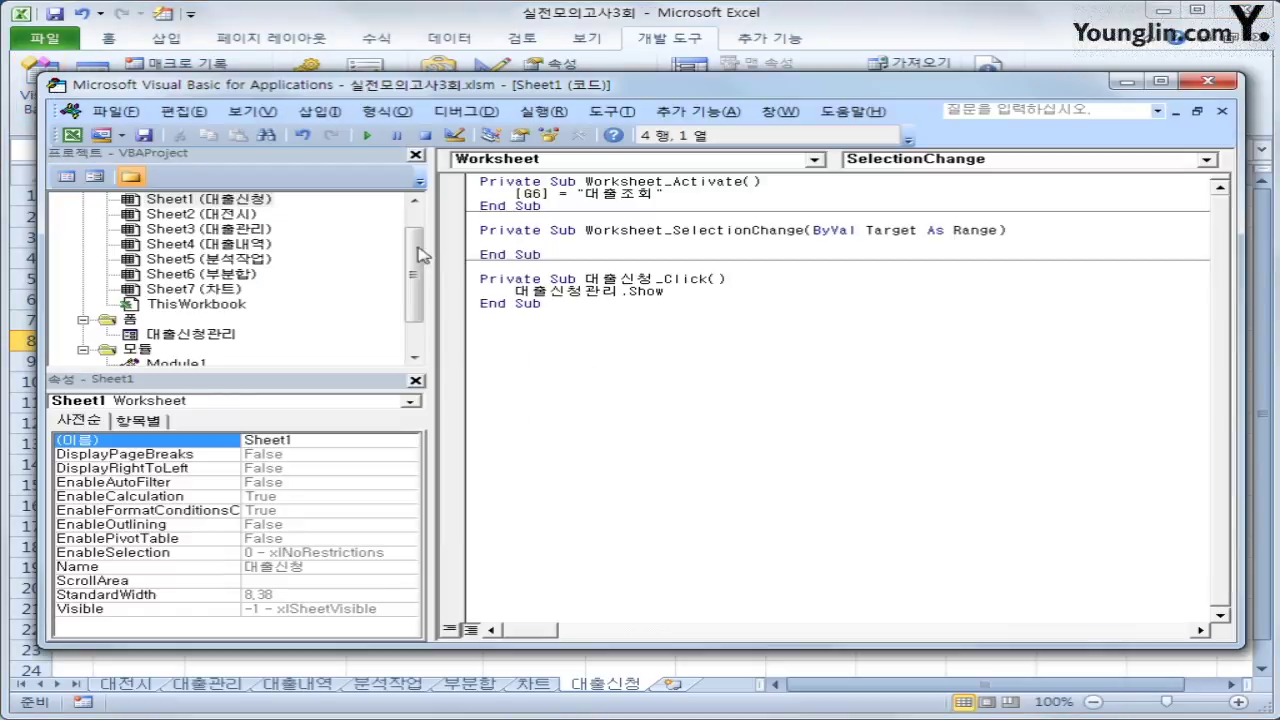
pyautogui.click(570, 392)
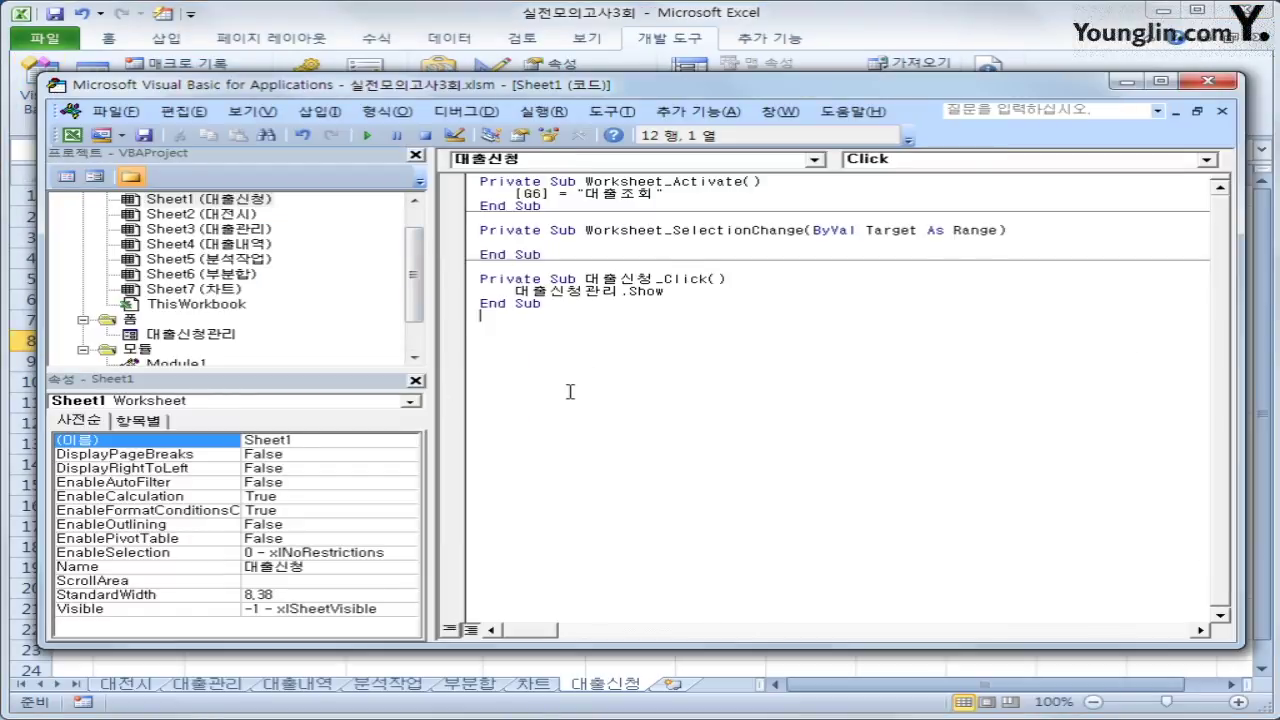
pyautogui.click(530, 160)
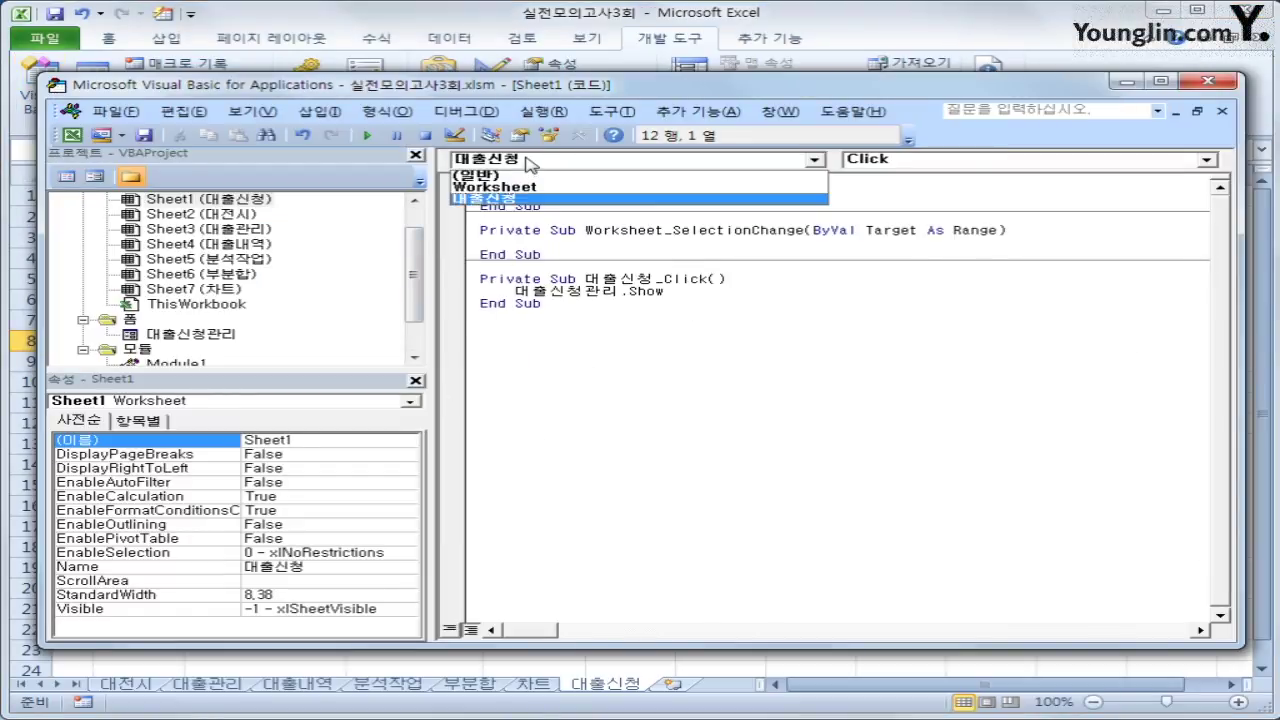
pyautogui.click(132, 320)
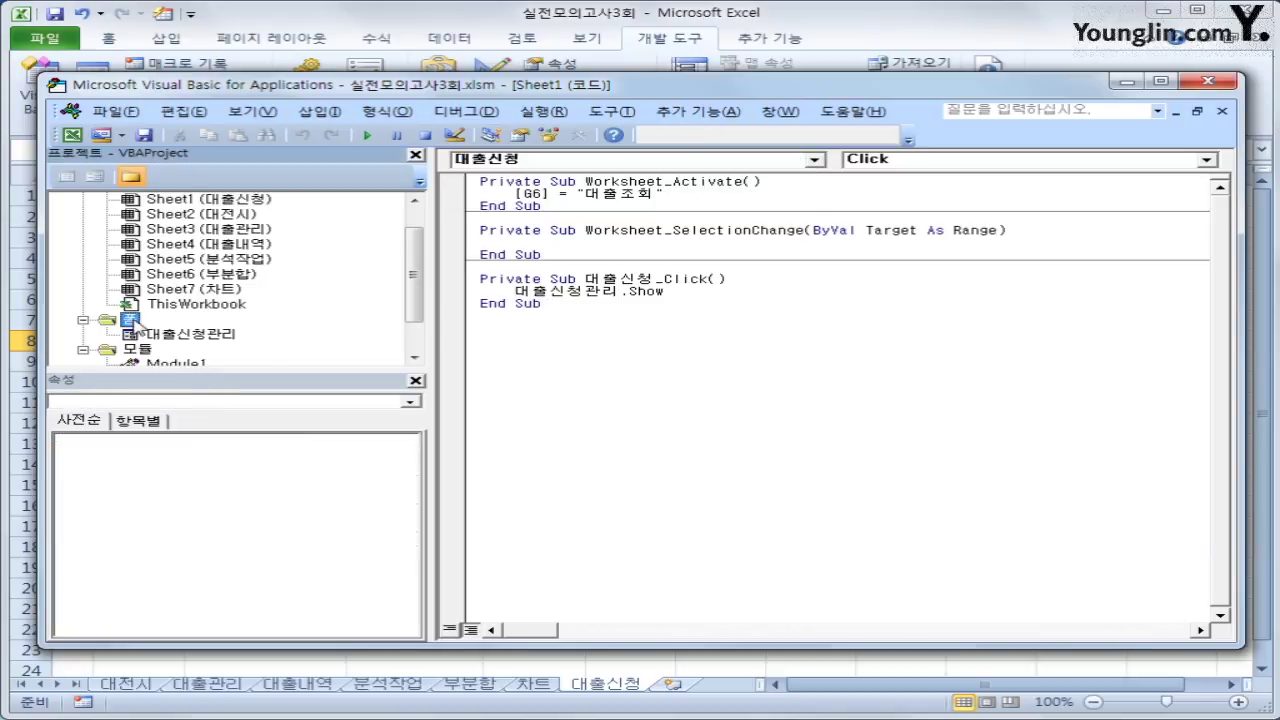
pyautogui.doubleClick(203, 336)
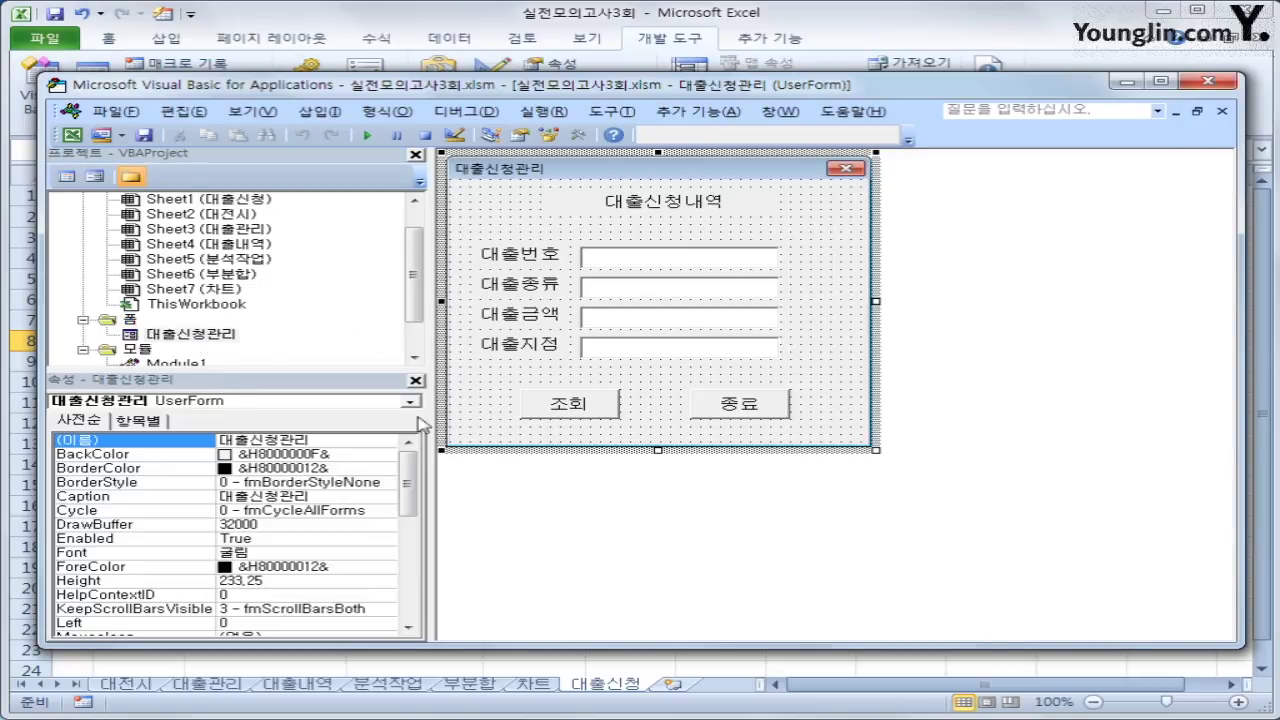
pyautogui.click(583, 410)
pyautogui.doubleClick(590, 410)
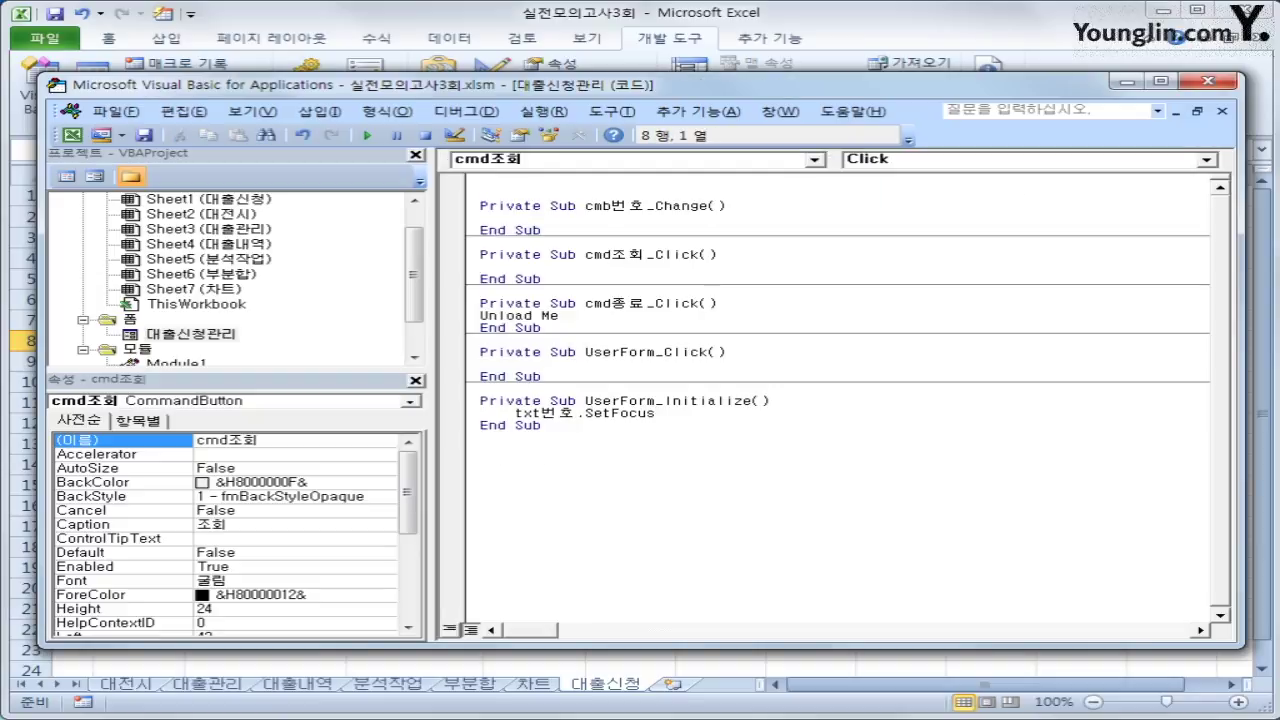
pyautogui.click(688, 165)
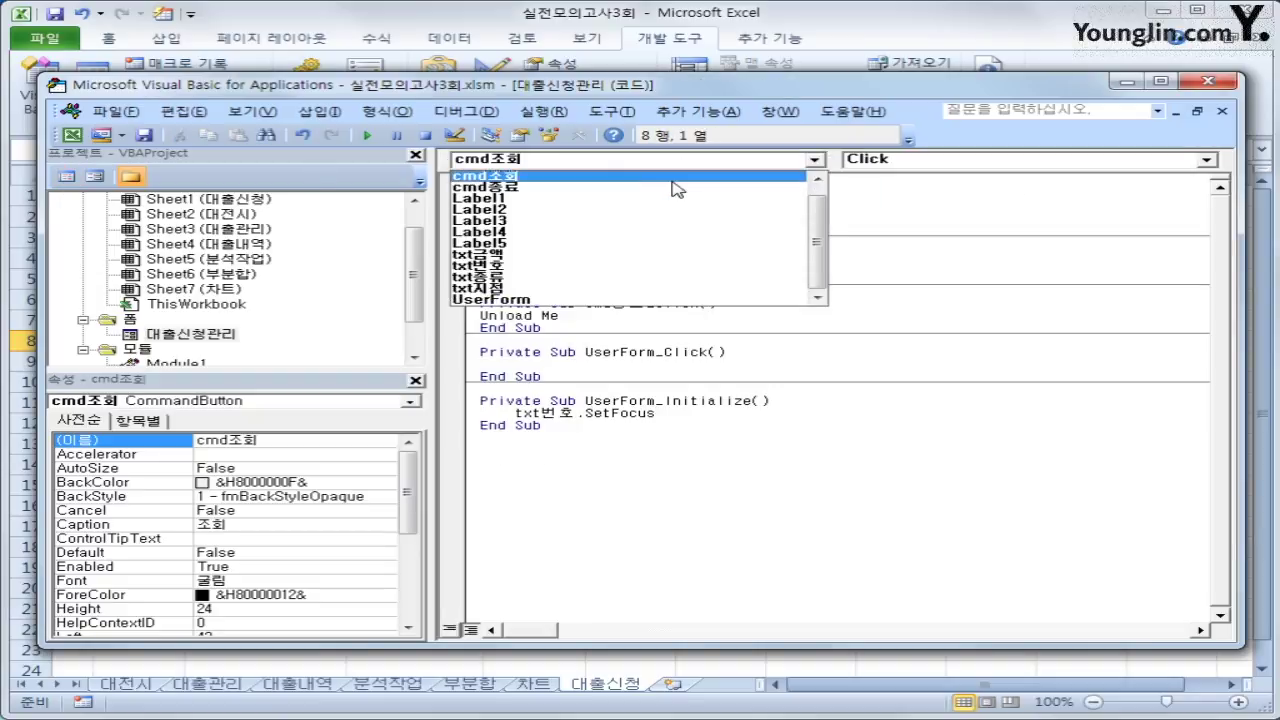
pyautogui.click(674, 189)
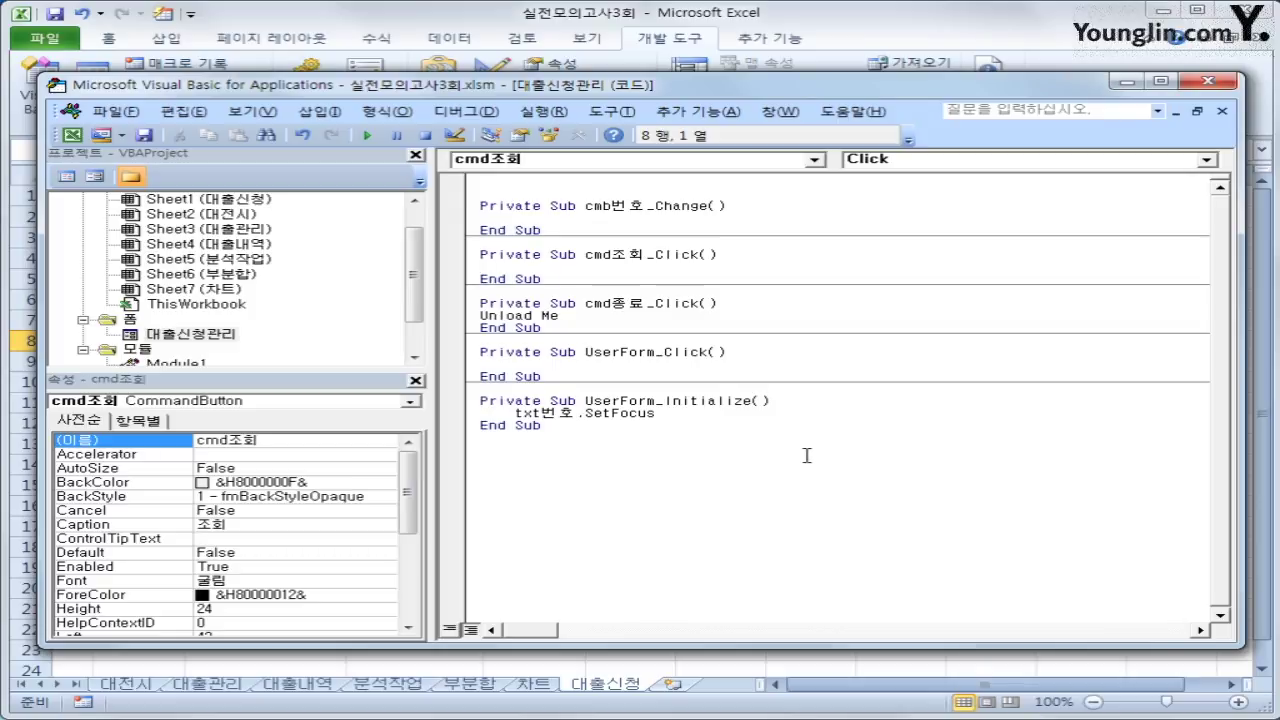
# Start a loop in cmd조회_Click with the line For Each a In Range("B3:B15")
pyautogui.press('Return')
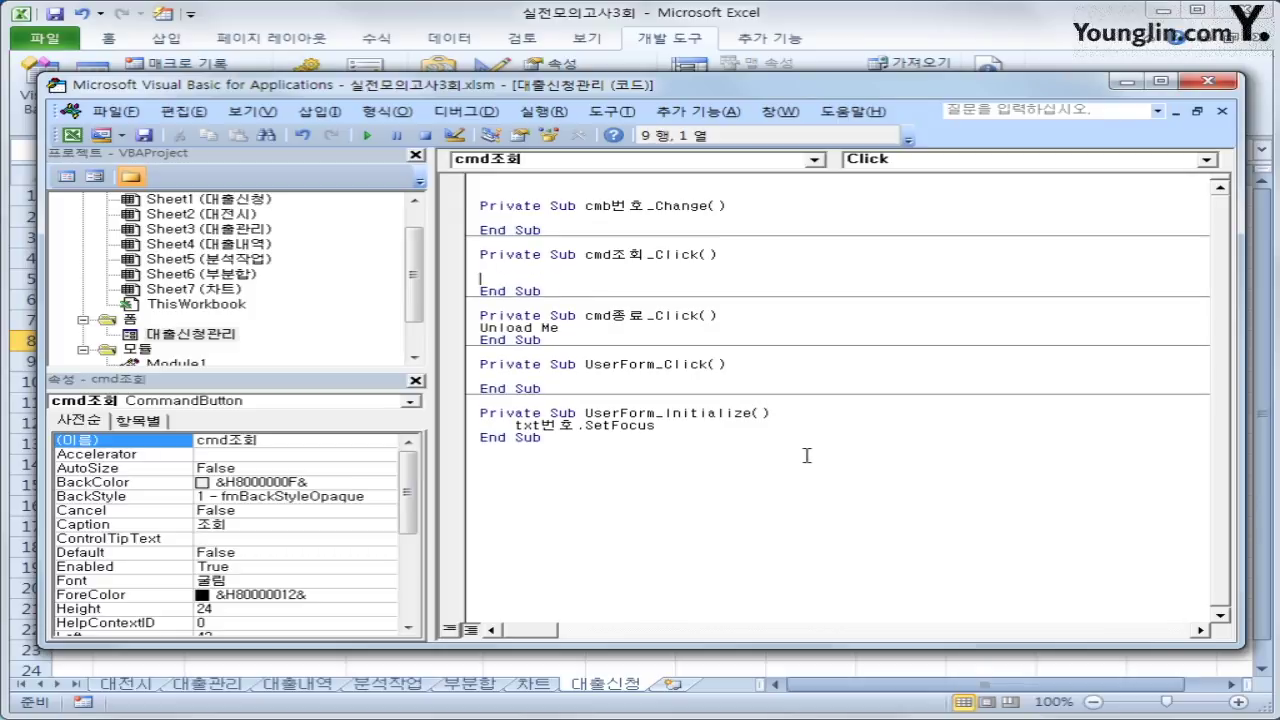
pyautogui.press('Tab')
pyautogui.write('ㄹ')
pyautogui.press('BackSpace')
pyautogui.press('Hangul')
pyautogui.write('f')
pyautogui.write('or next')
pyautogui.press('BackSpace')
pyautogui.press('BackSpace')
pyautogui.press('BackSpace')
pyautogui.press('BackSpace')
pyautogui.press('BackSpace')
pyautogui.write('each ')
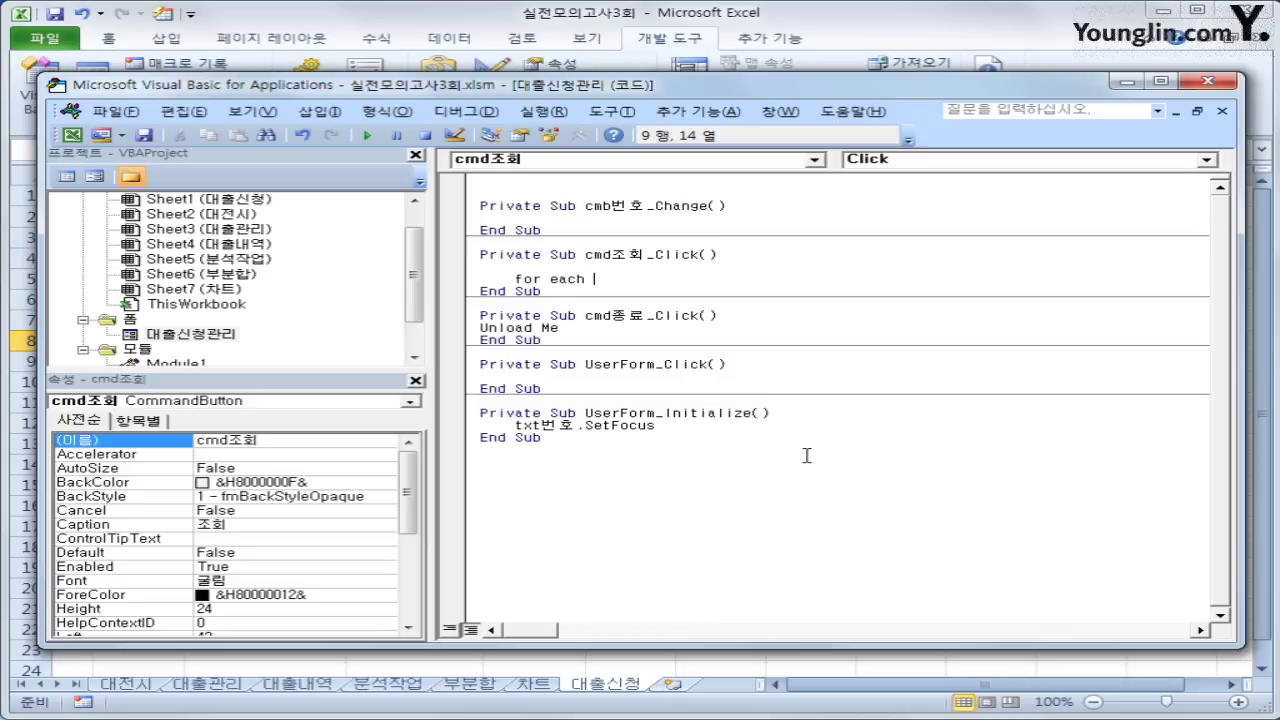
pyautogui.write('next')
pyautogui.press('BackSpace')
pyautogui.press('BackSpace')
pyautogui.press('BackSpace')
pyautogui.press('BackSpace')
pyautogui.write('a')
pyautogui.write('in range(')
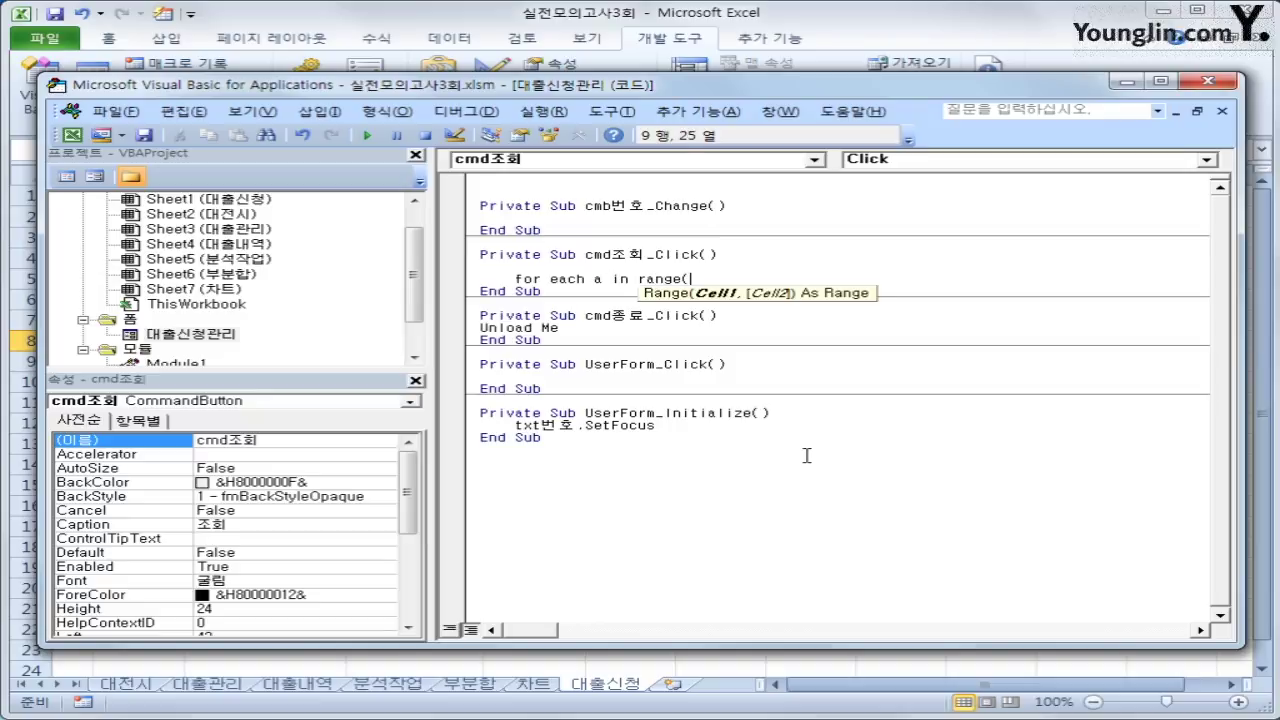
pyautogui.write('"B3:B15")')
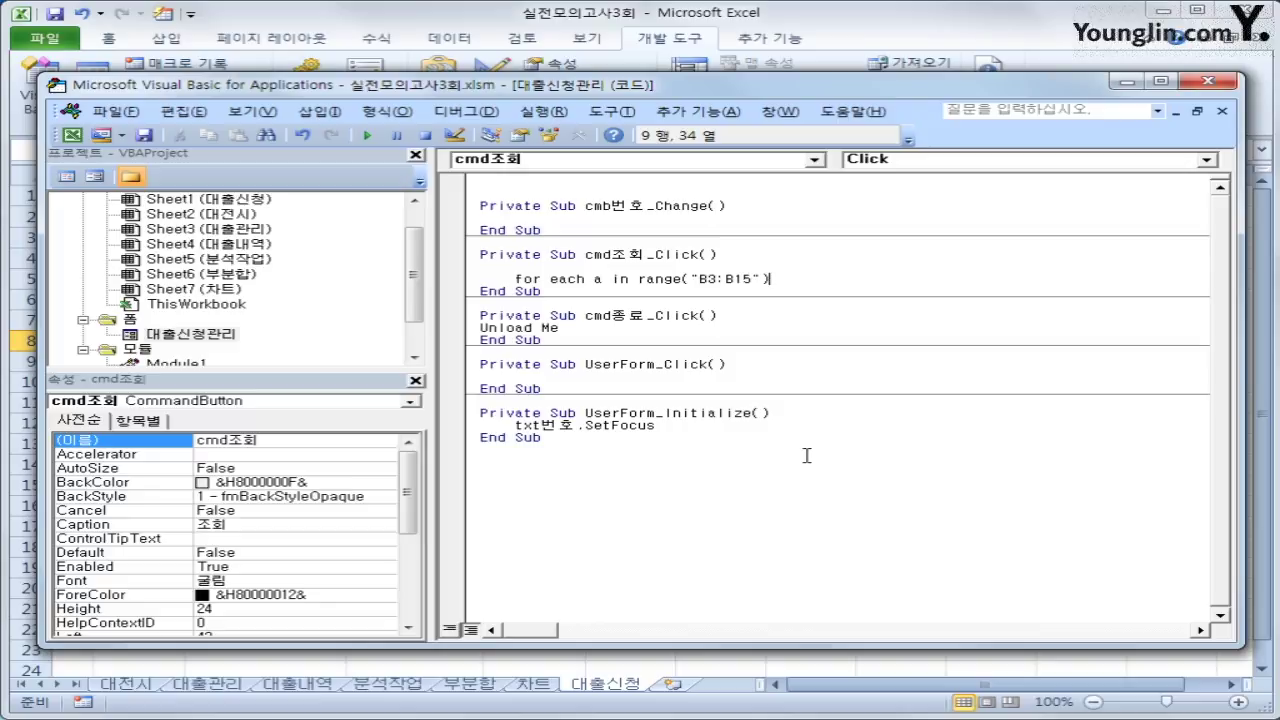
pyautogui.press('Return')
pyautogui.press('Return')
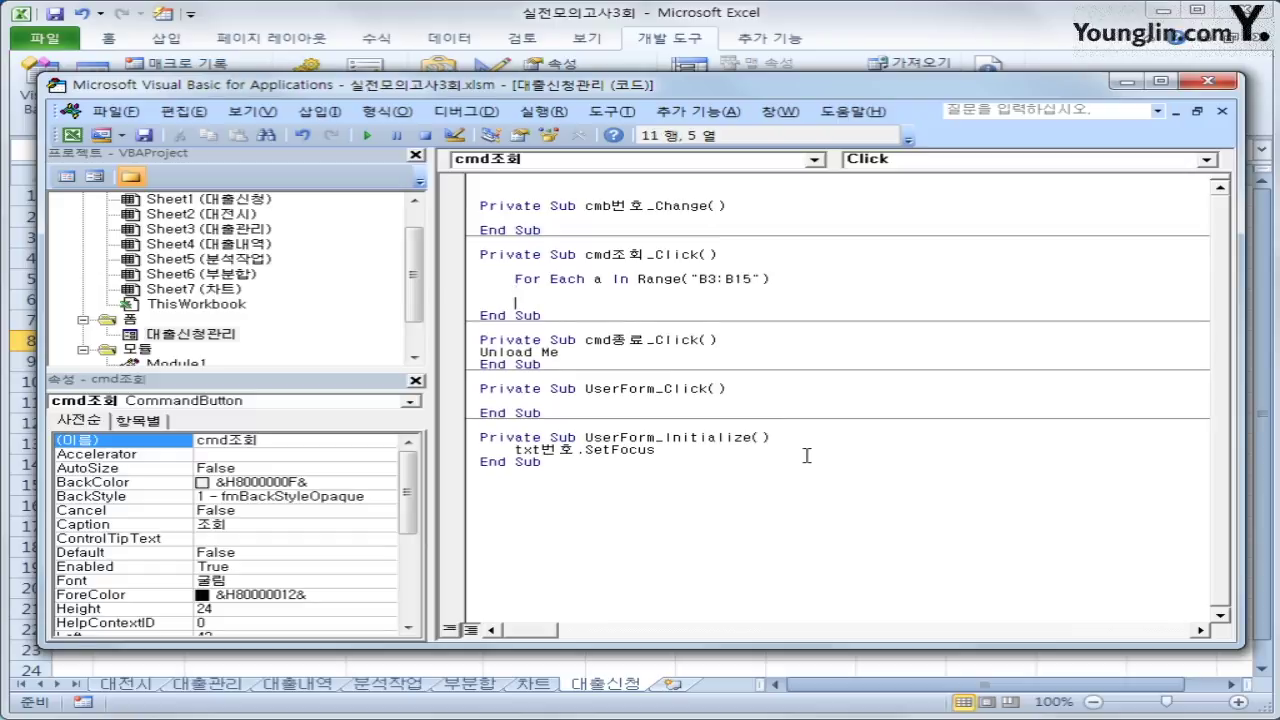
# Inside the loop, add the condition If a.Value = UCase(txt번호) Then with blank lines below it
pyautogui.write('if a.v')
pyautogui.write('alue = ucase')
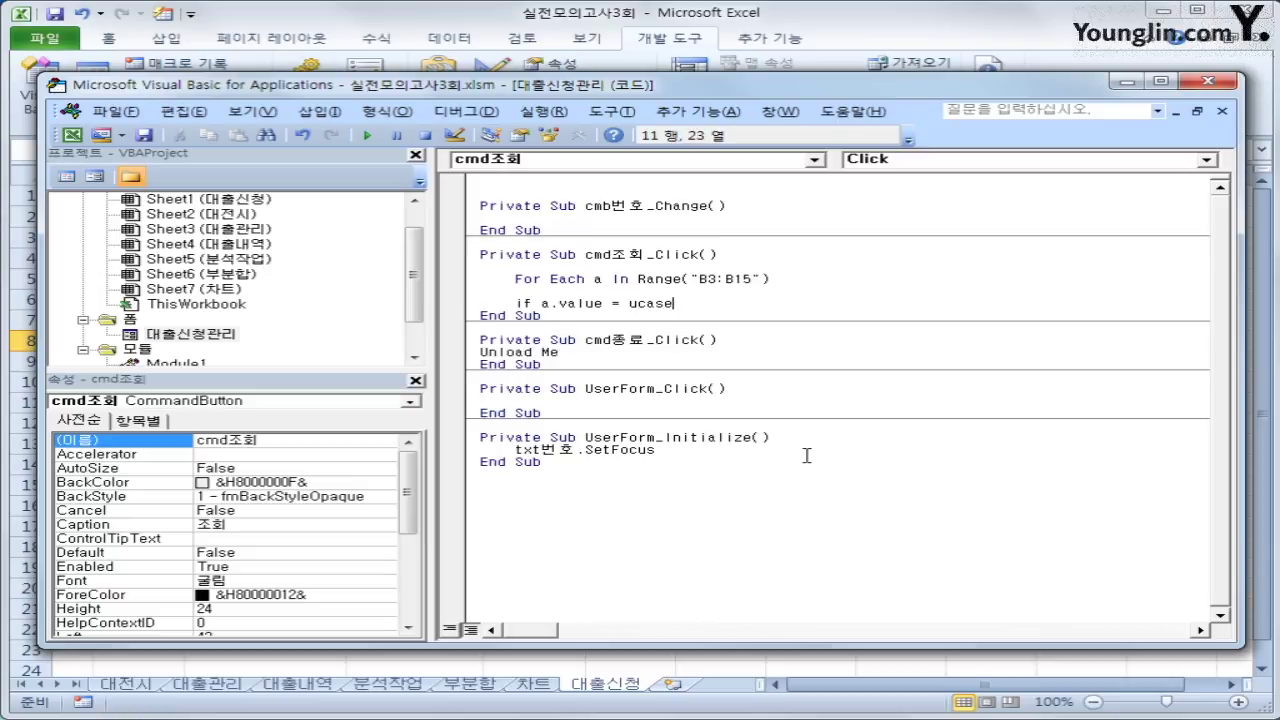
pyautogui.write('(')
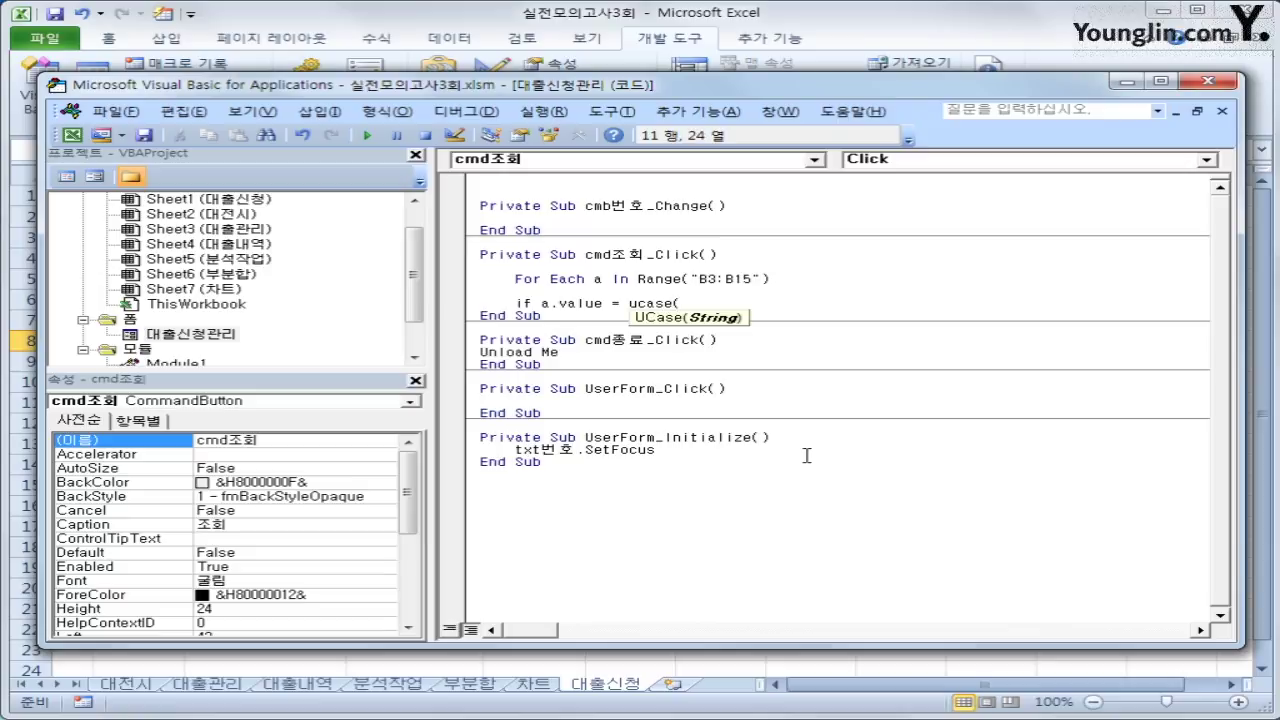
pyautogui.write('txt번호)')
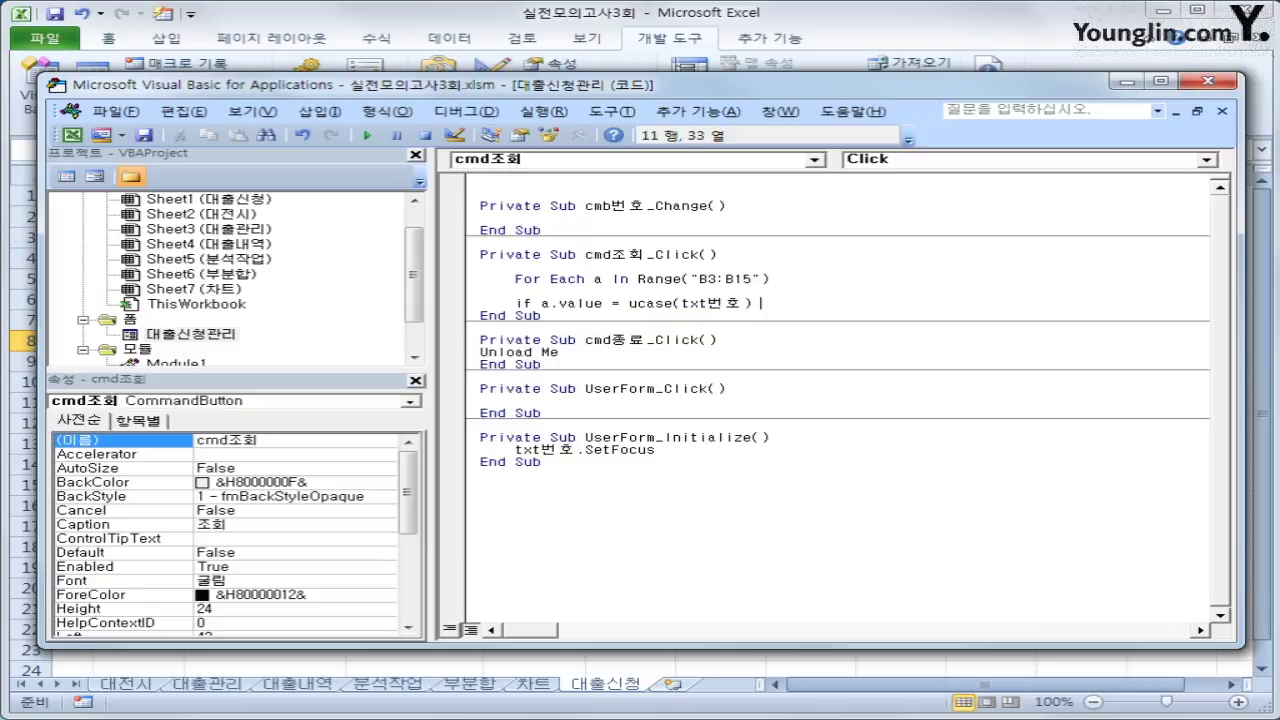
pyautogui.write(' then')
pyautogui.press('Return')
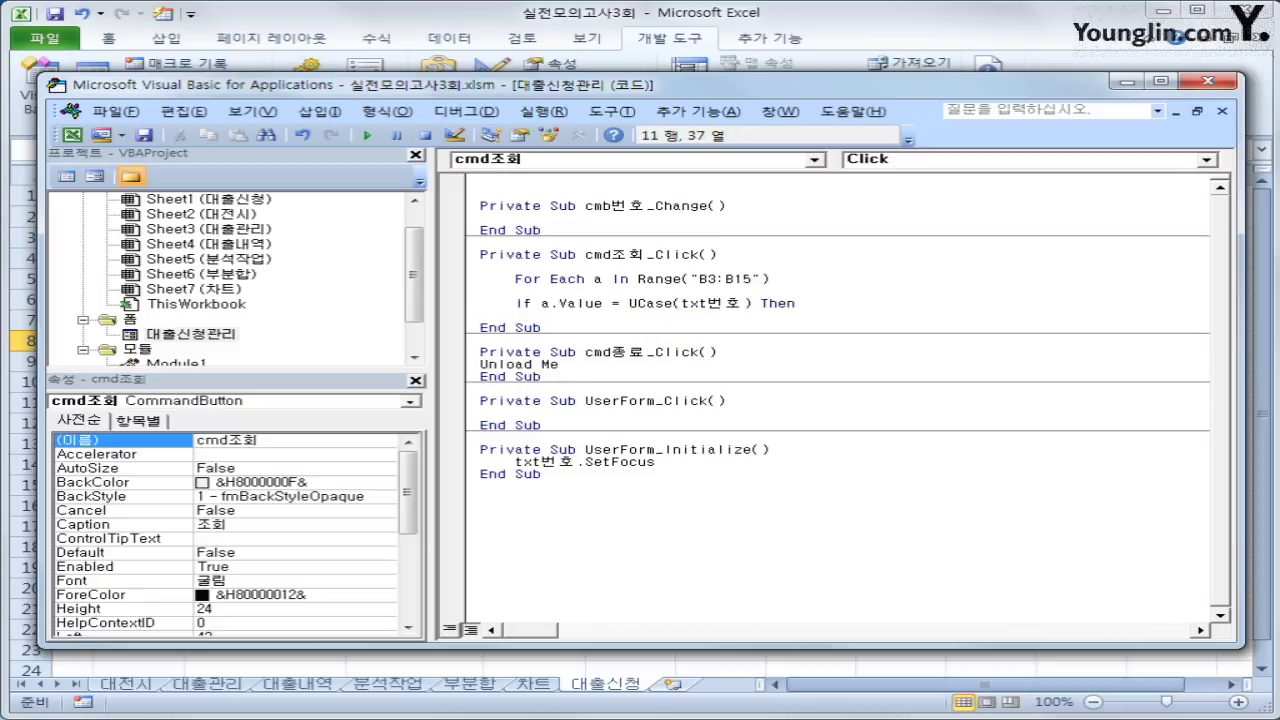
pyautogui.press('Return')
pyautogui.press('Up')
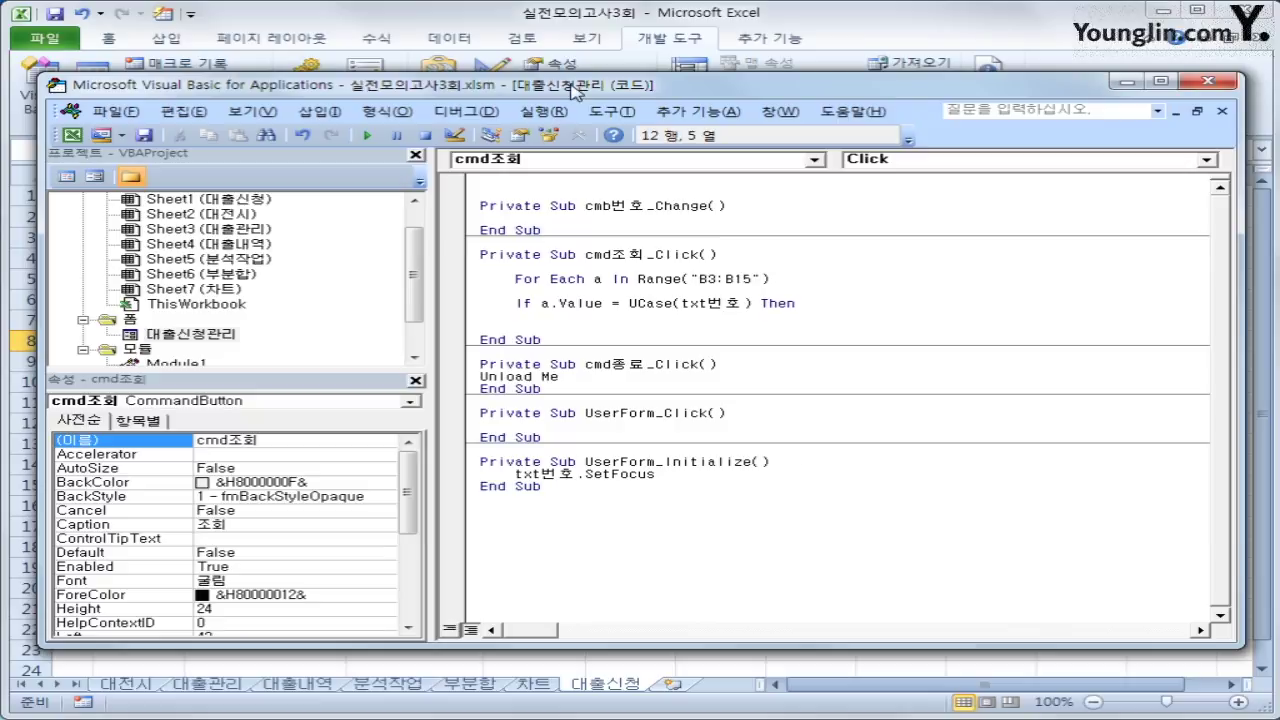
pyautogui.click(699, 279)
pyautogui.click(604, 279)
pyautogui.moveTo(541, 303); pyautogui.dragTo(604, 303)
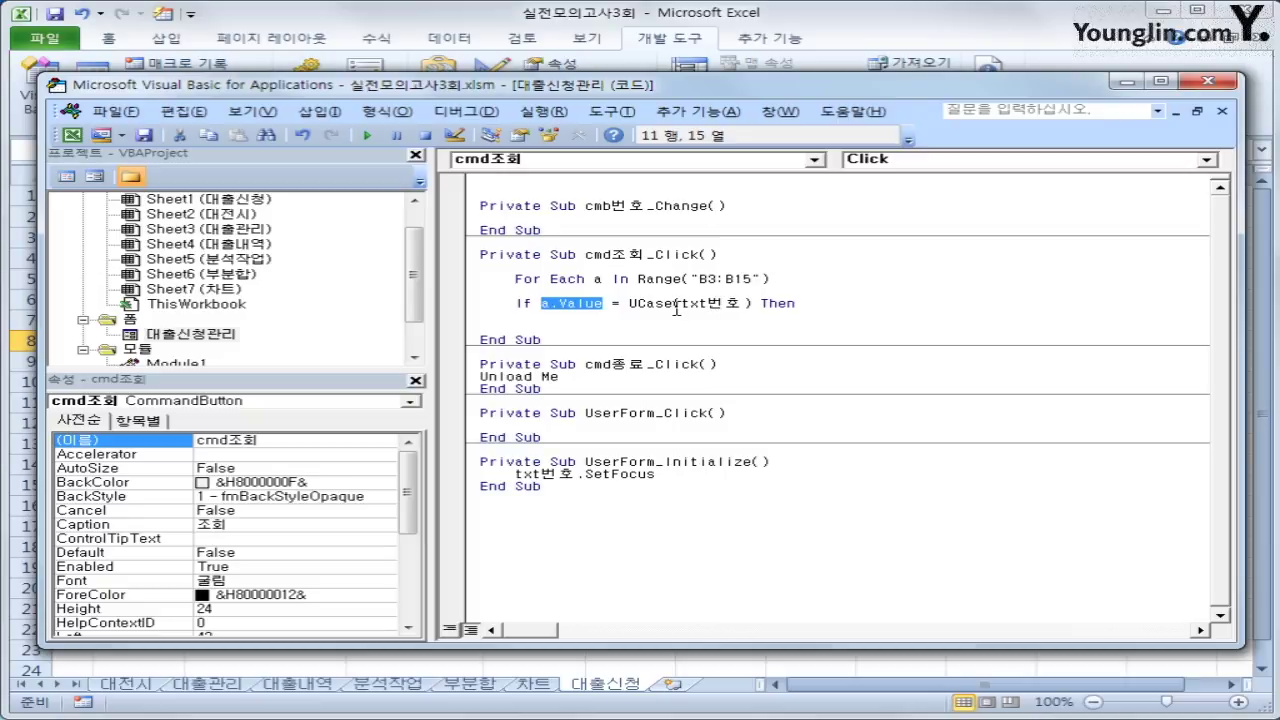
pyautogui.moveTo(682, 303); pyautogui.dragTo(743, 308)
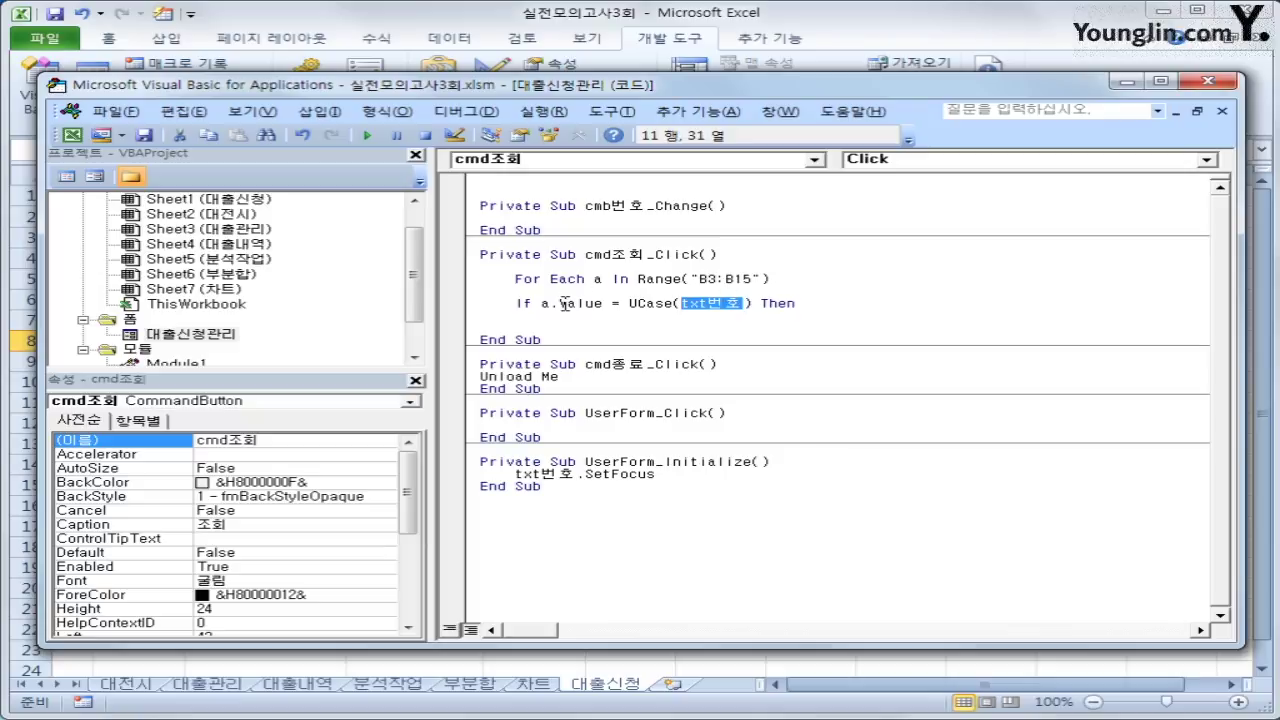
# Open the 대출신청관리 form design, check the names of the 대출종류, 대출금액 and 대출지점 text boxes, and return to the code
pyautogui.click(842, 316)
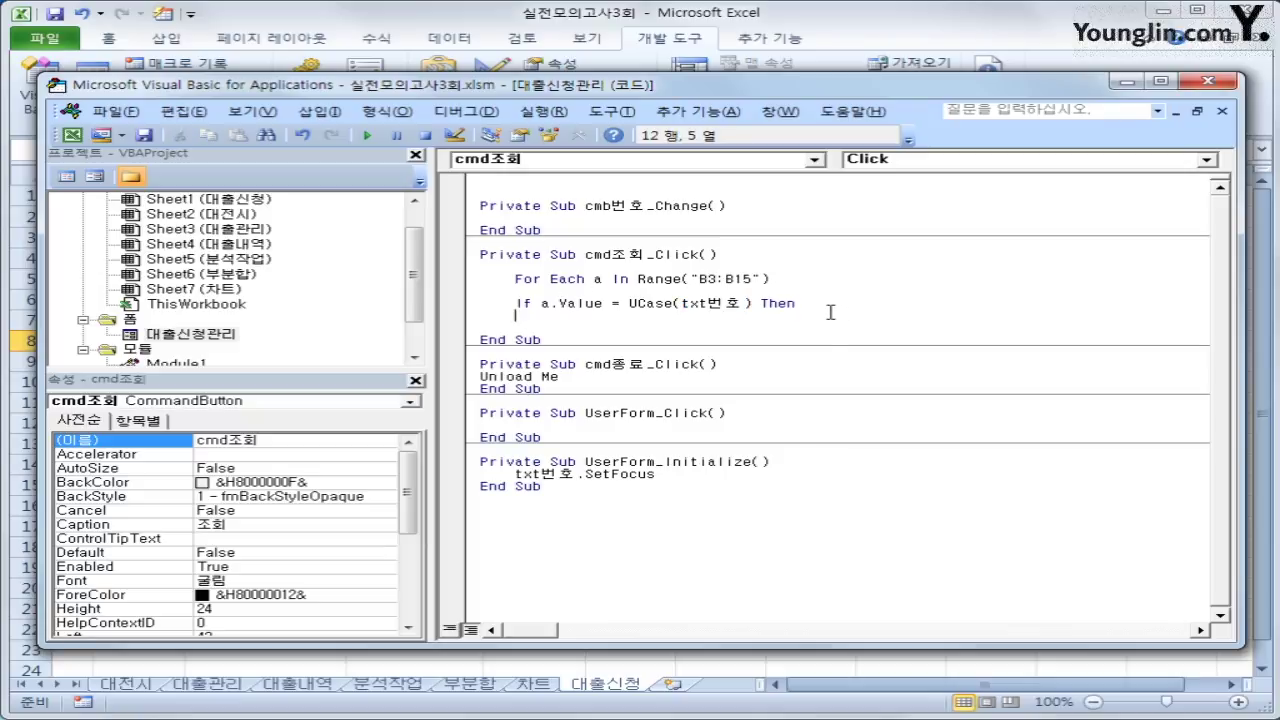
pyautogui.press('Return')
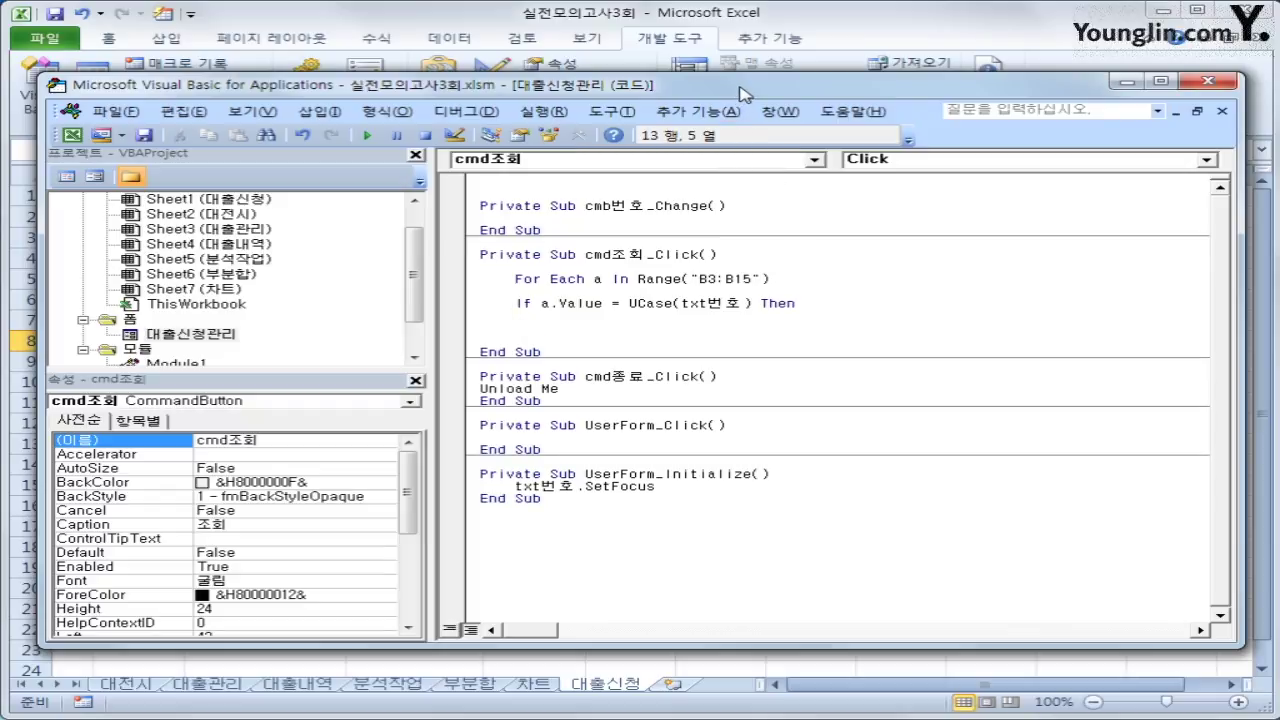
pyautogui.click(180, 337)
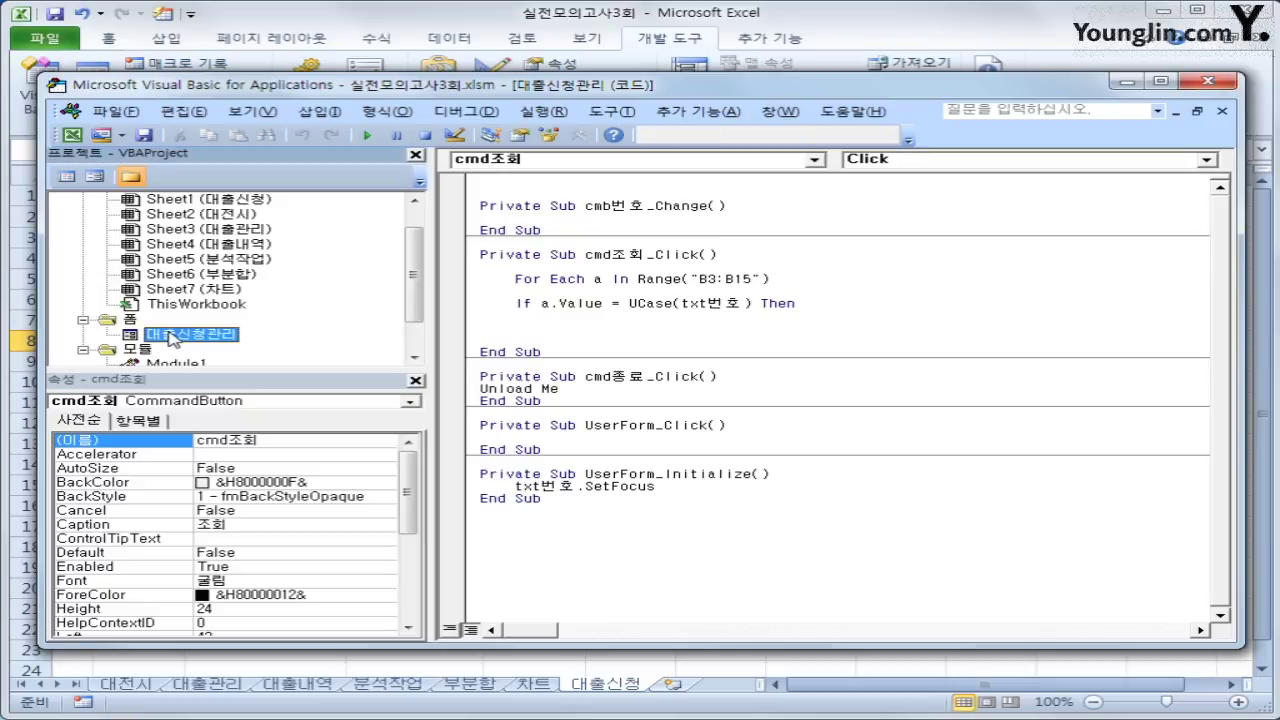
pyautogui.doubleClick(190, 340)
pyautogui.click(675, 295)
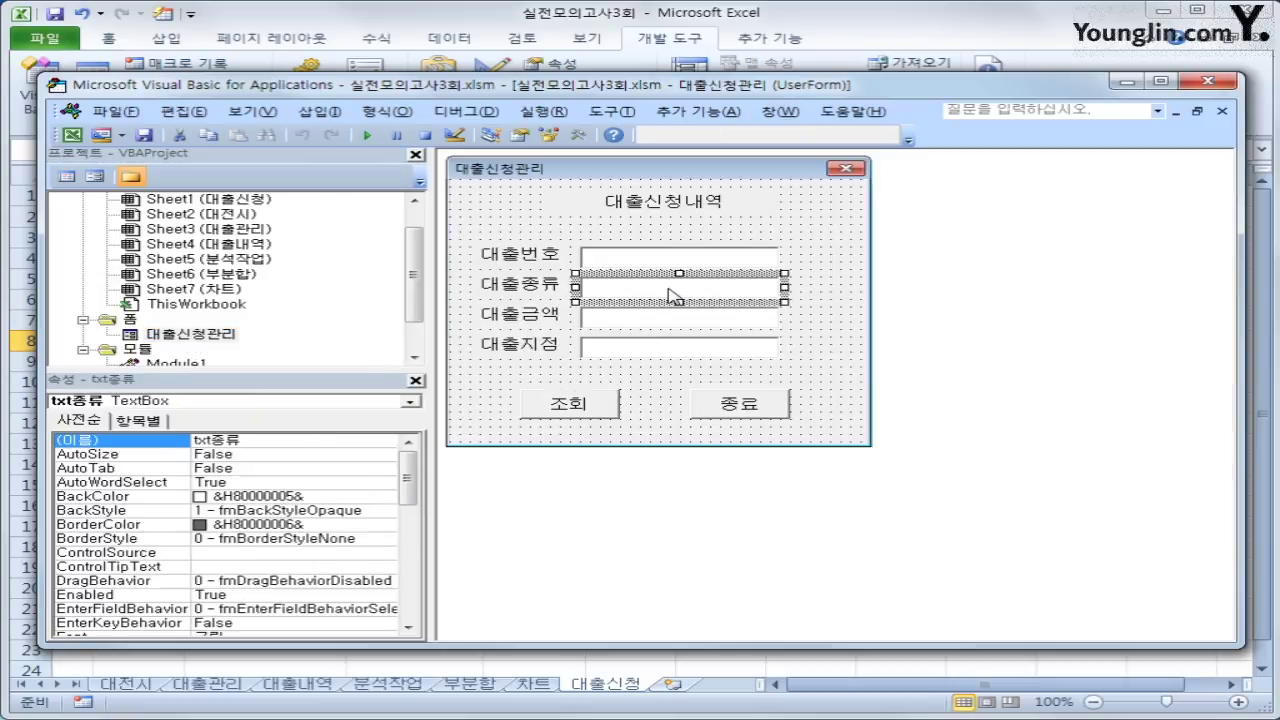
pyautogui.doubleClick(645, 320)
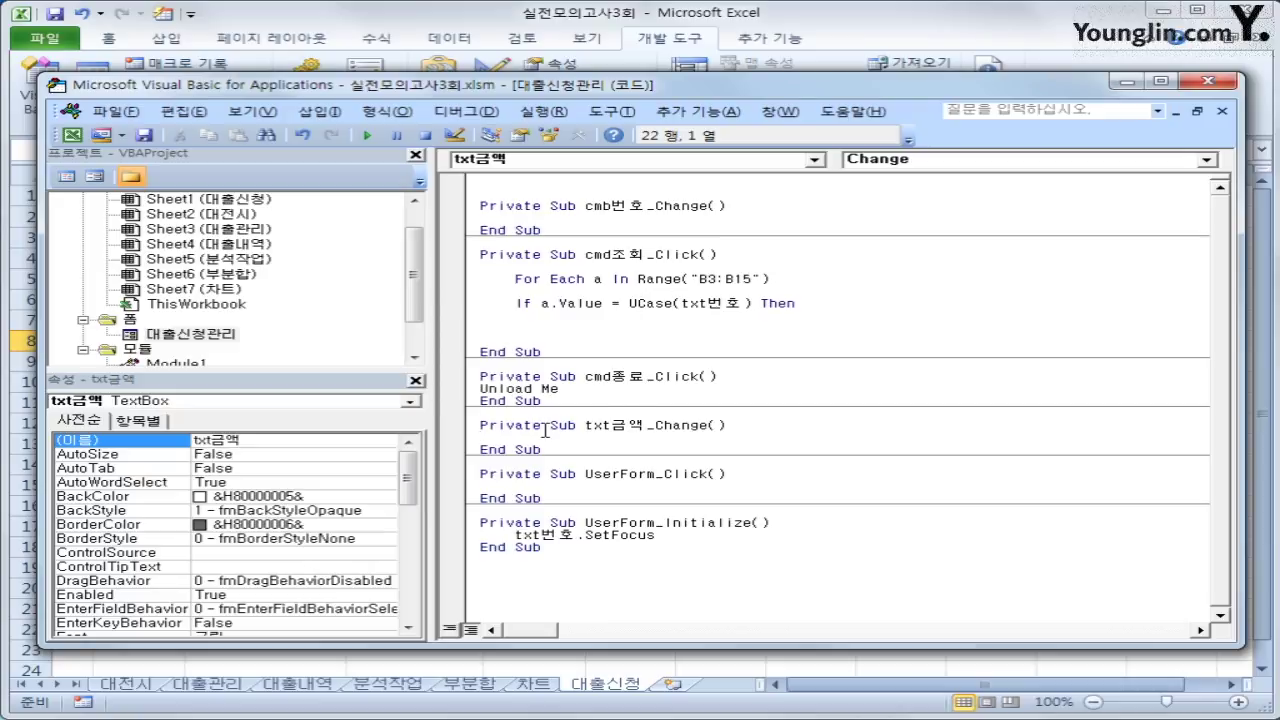
pyautogui.doubleClick(160, 336)
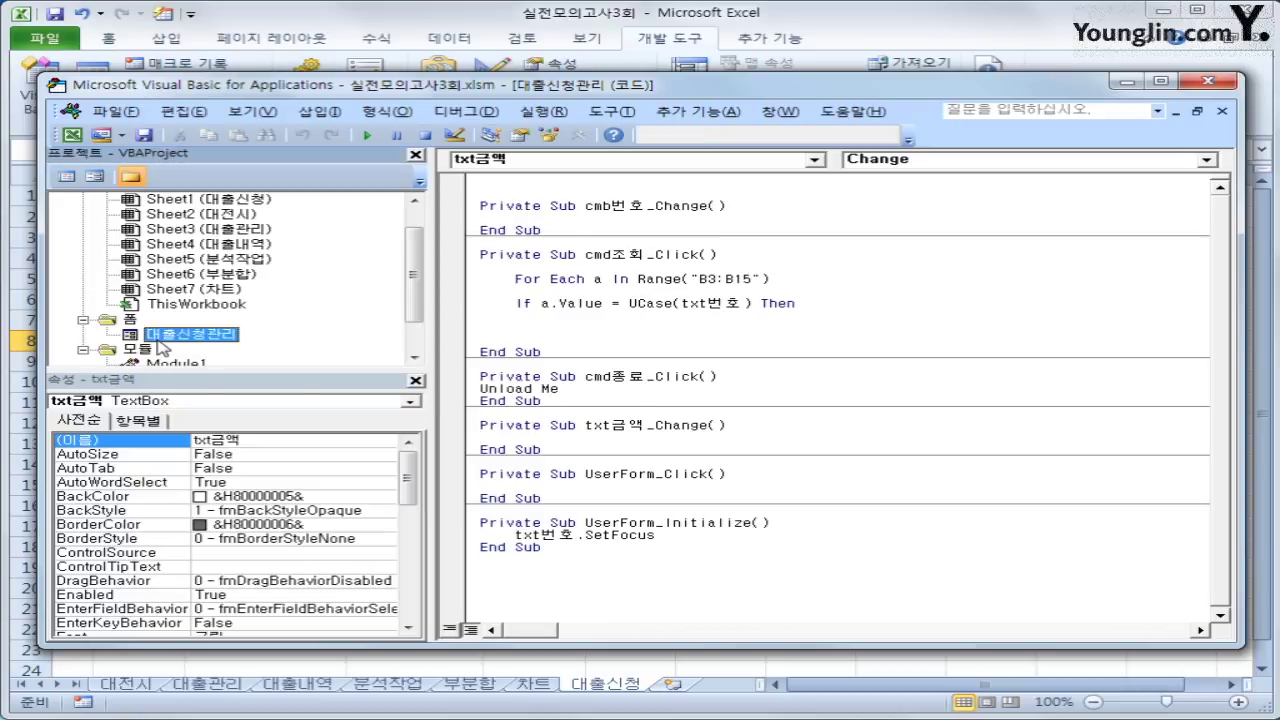
pyautogui.click(689, 348)
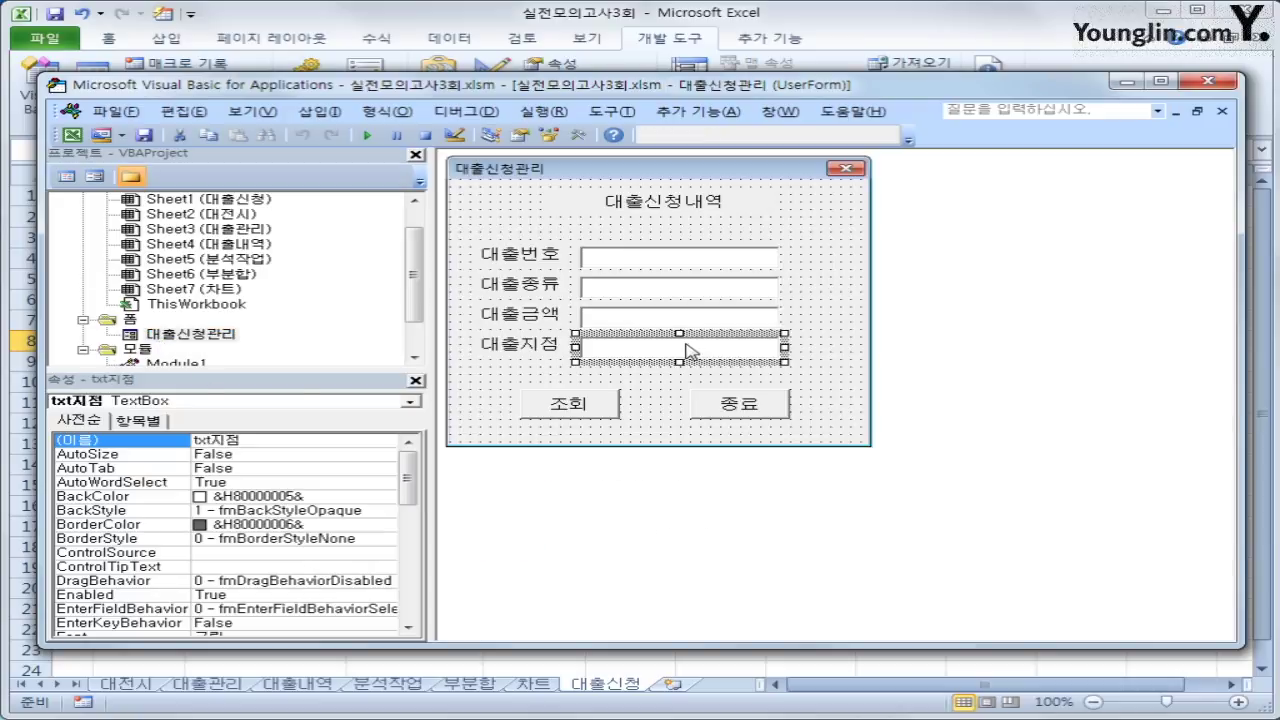
pyautogui.click(67, 176)
# List the text box names txt종류, txt금액 and txt지점 on separate indented lines inside the If block
pyautogui.click(555, 320)
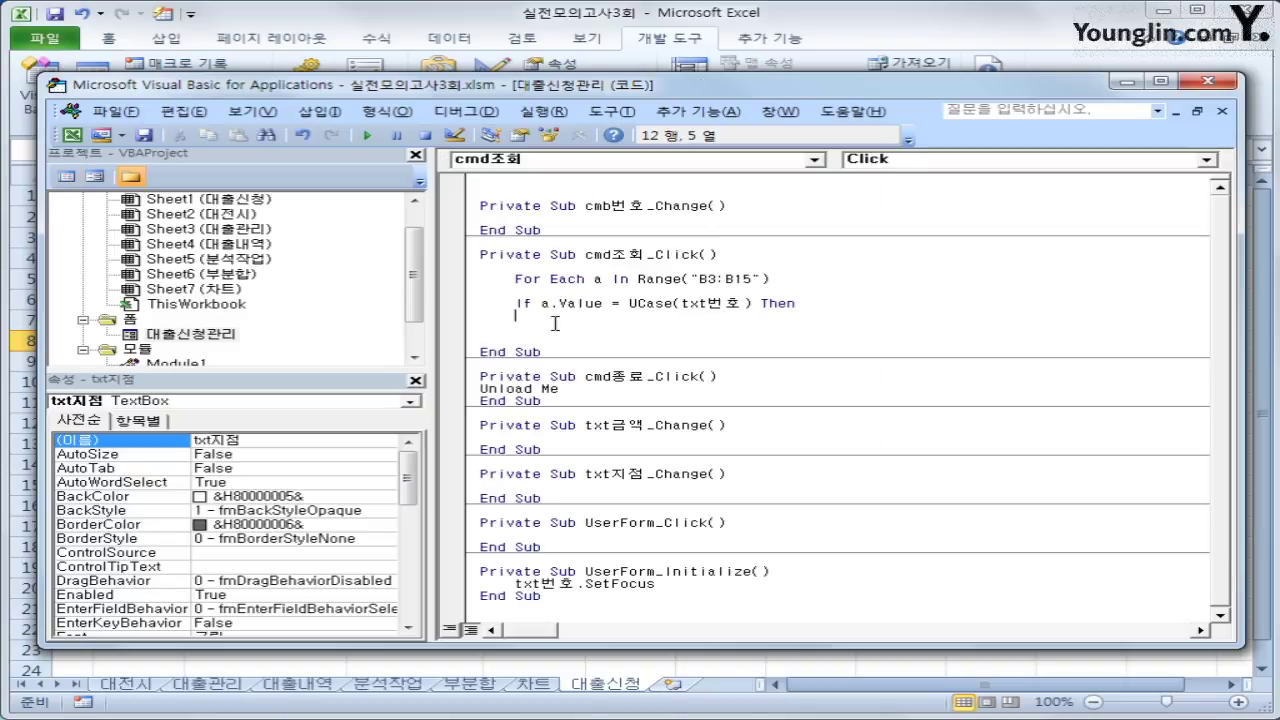
pyautogui.press('Return')
pyautogui.press('Tab')
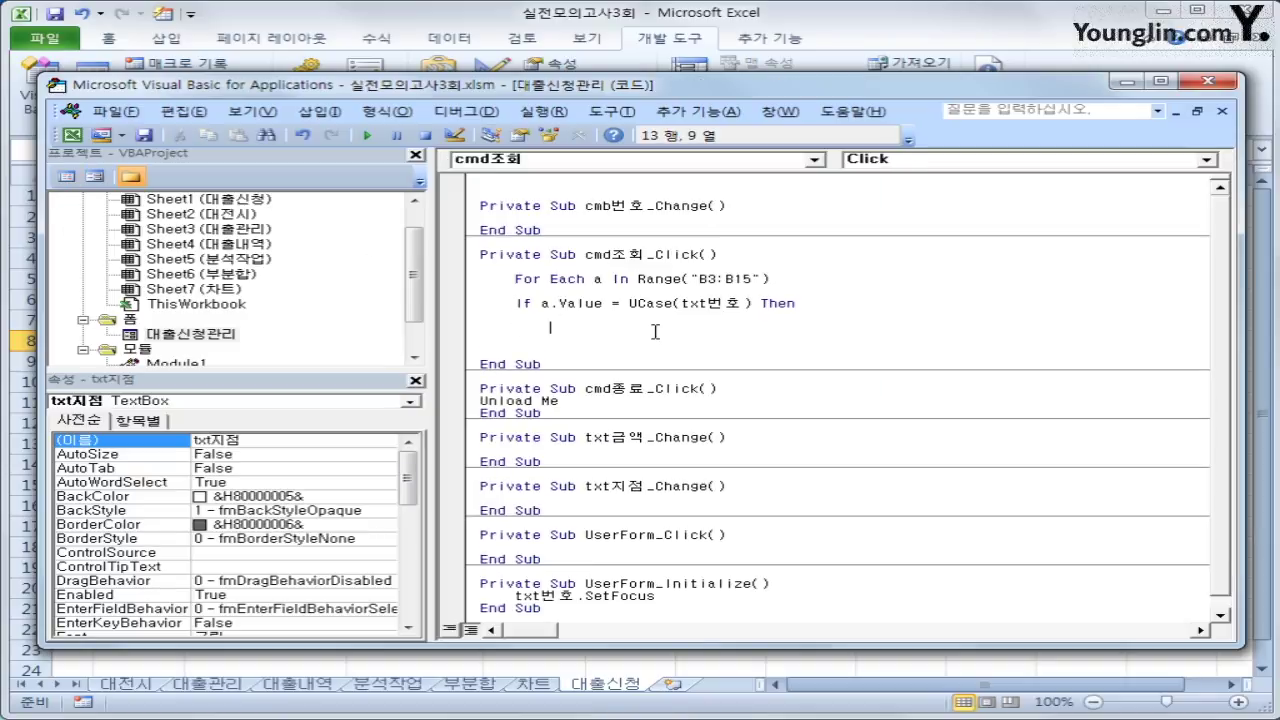
pyautogui.write('txt종류')
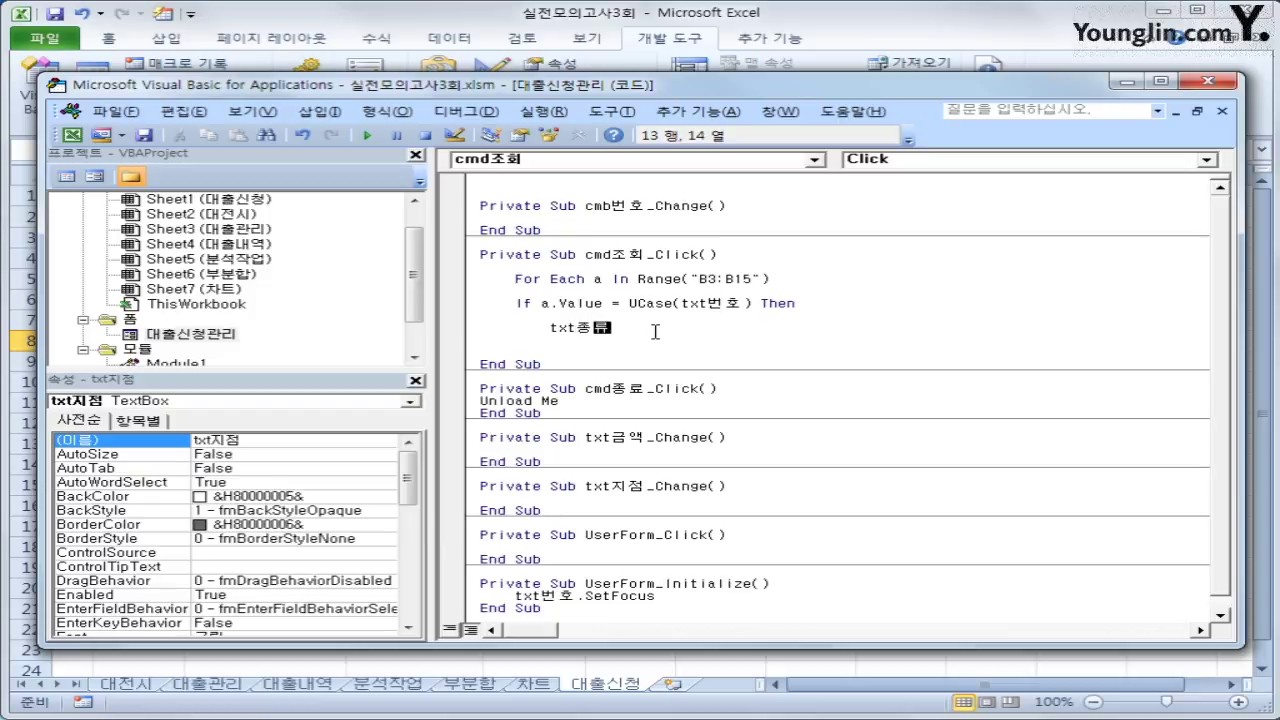
pyautogui.press('Return')
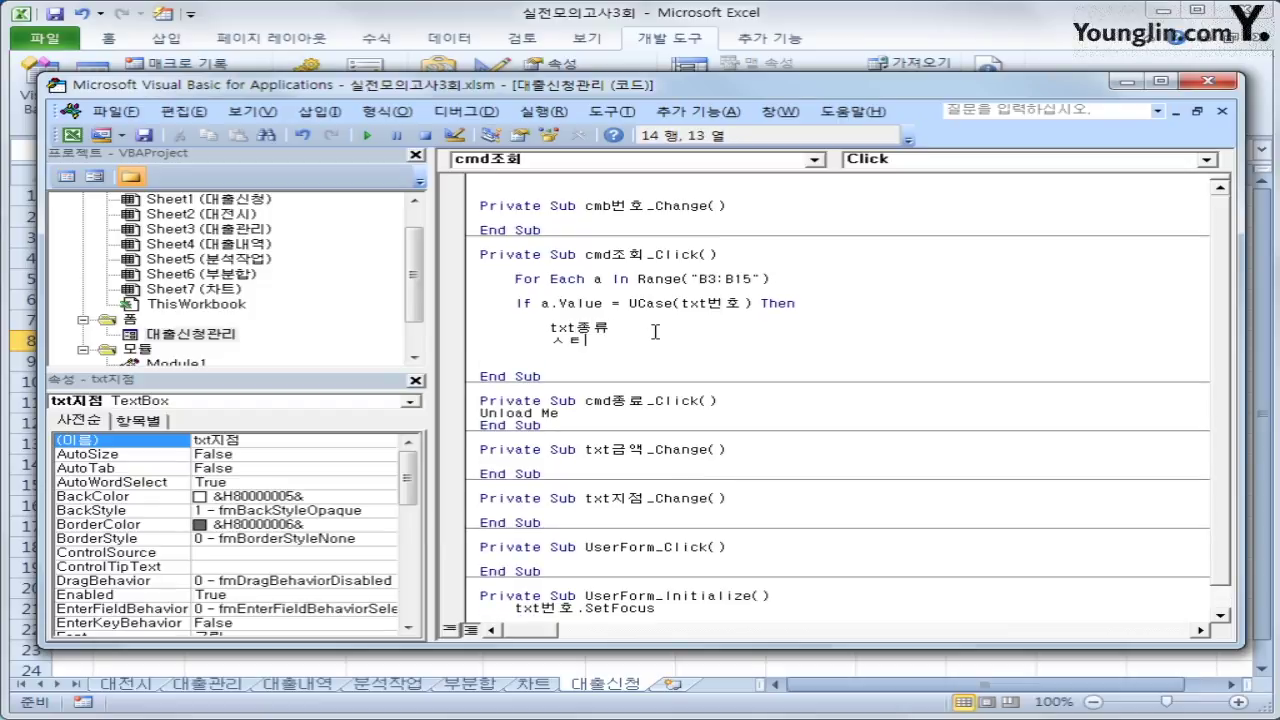
pyautogui.write('txt종류')
pyautogui.press('BackSpace')
pyautogui.press('BackSpace')
pyautogui.write('금액')
pyautogui.press('Return')
pyautogui.press('Tab')
pyautogui.write('txt지점')
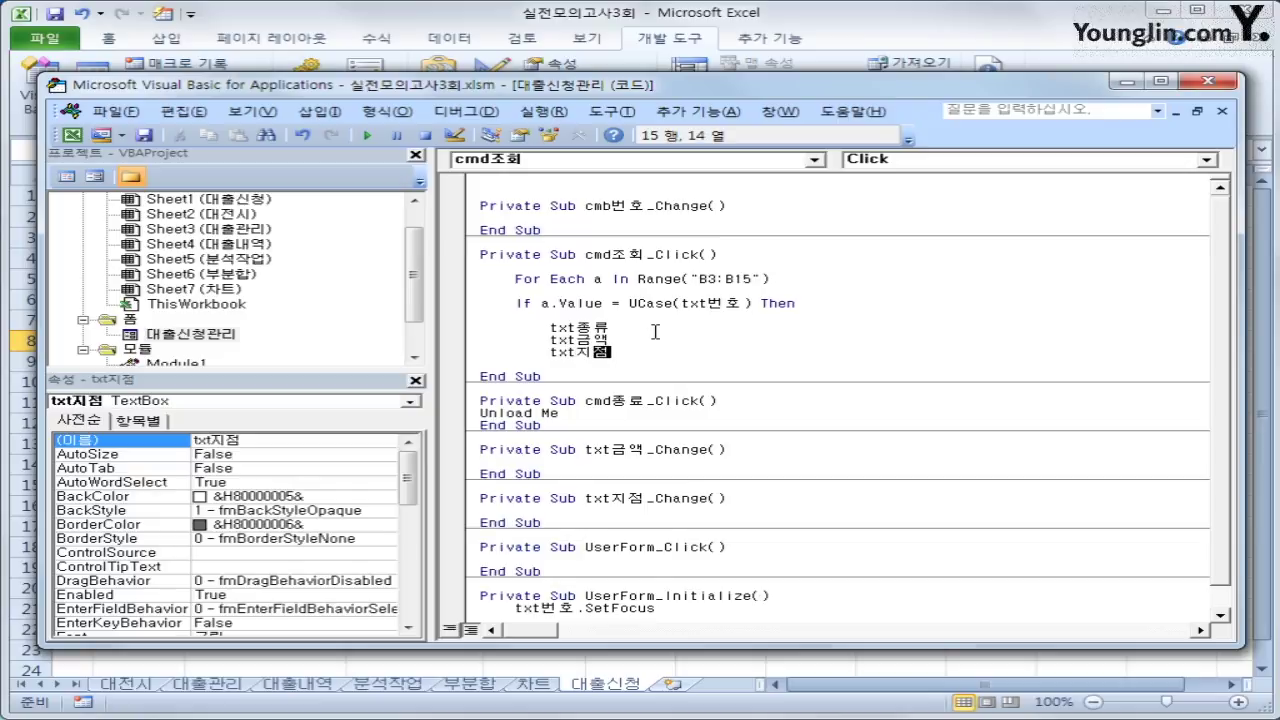
# Begin the txt종류 line's assignment with = cells( and leave its arguments open
pyautogui.click(655, 332)
pyautogui.write('= cells(')
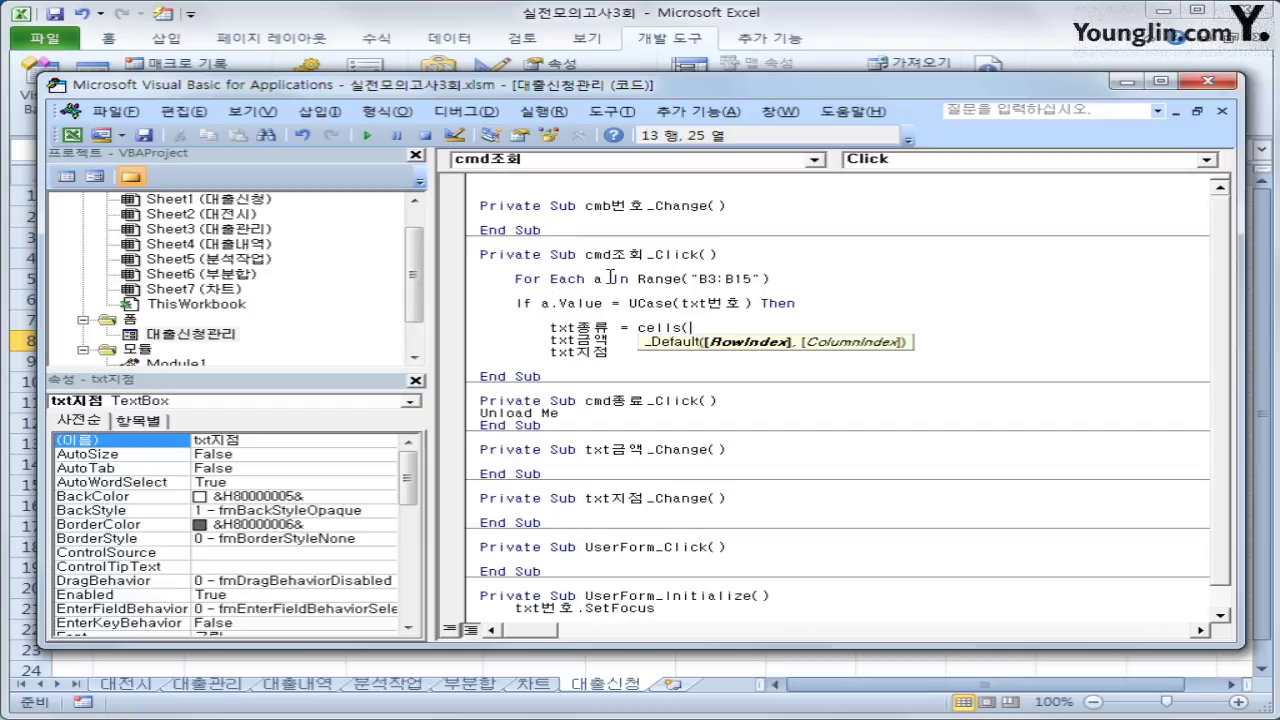
pyautogui.click(611, 278)
pyautogui.click(612, 425)
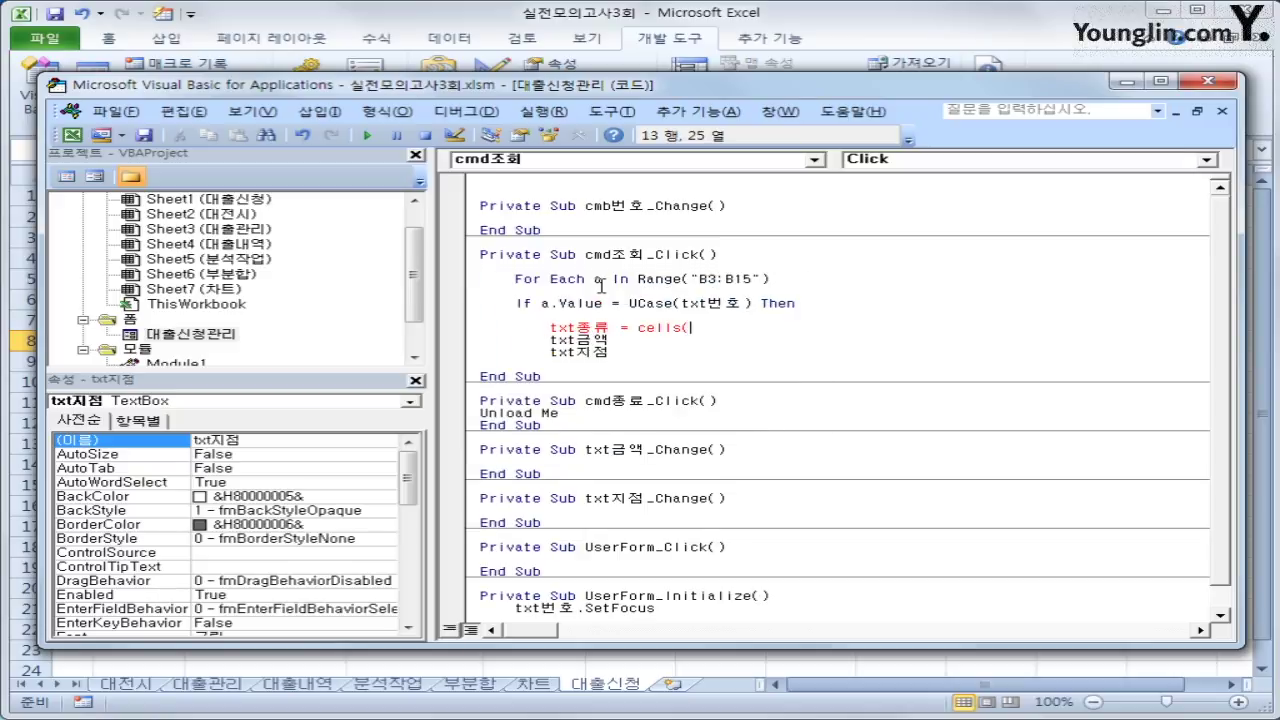
# Check the header row of the loan table and initialize the row counter with iRow = 2 above the For Each loop
pyautogui.press('Return')
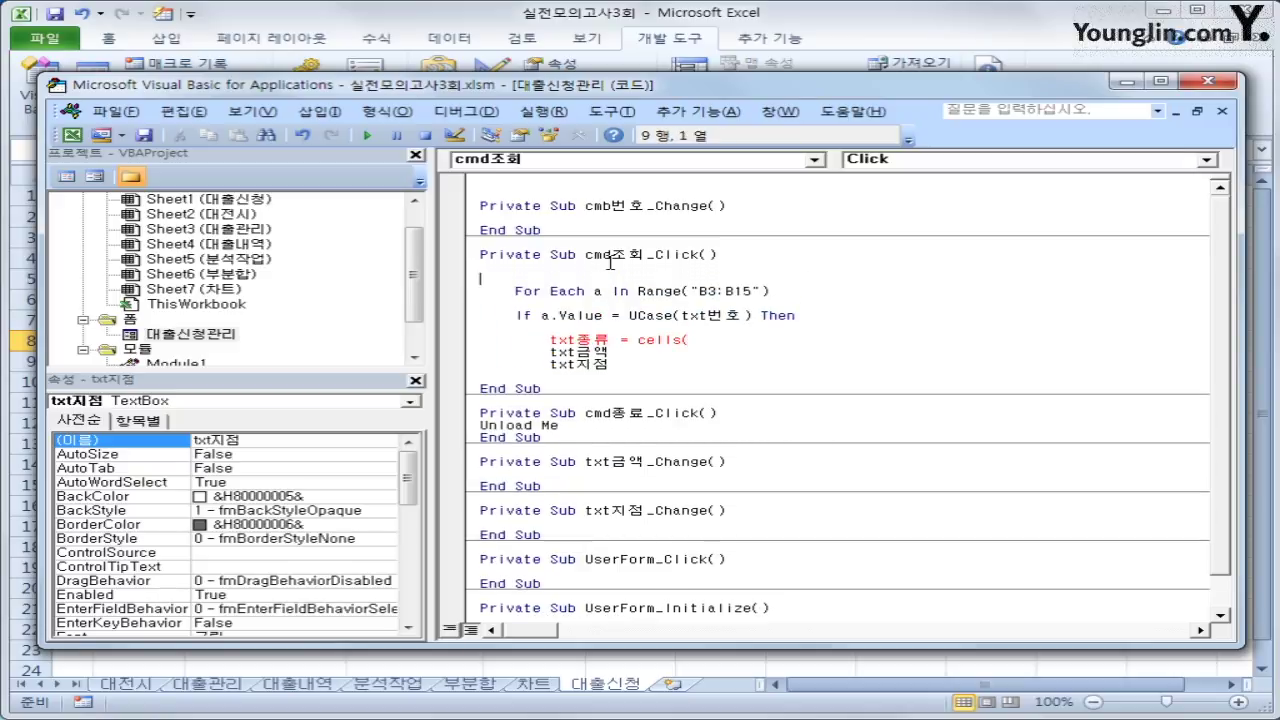
pyautogui.press('Return')
pyautogui.write('i')
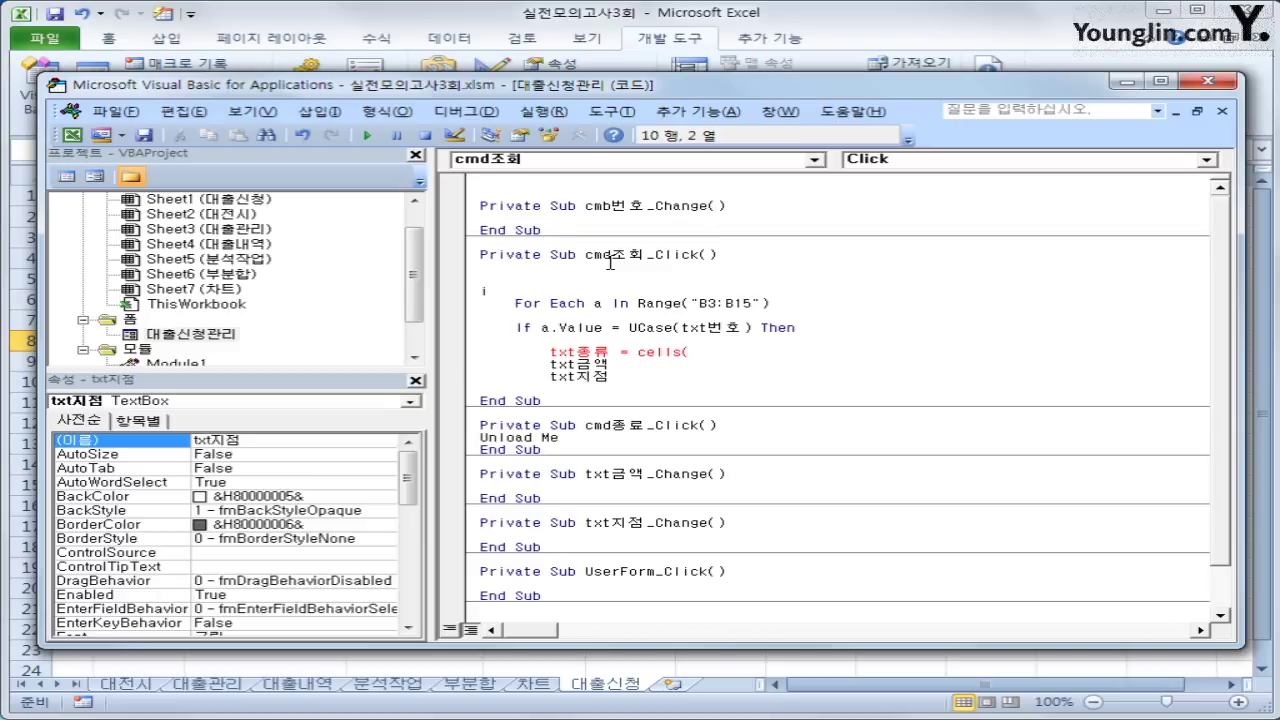
pyautogui.write('Row =')
pyautogui.click(458, 18)
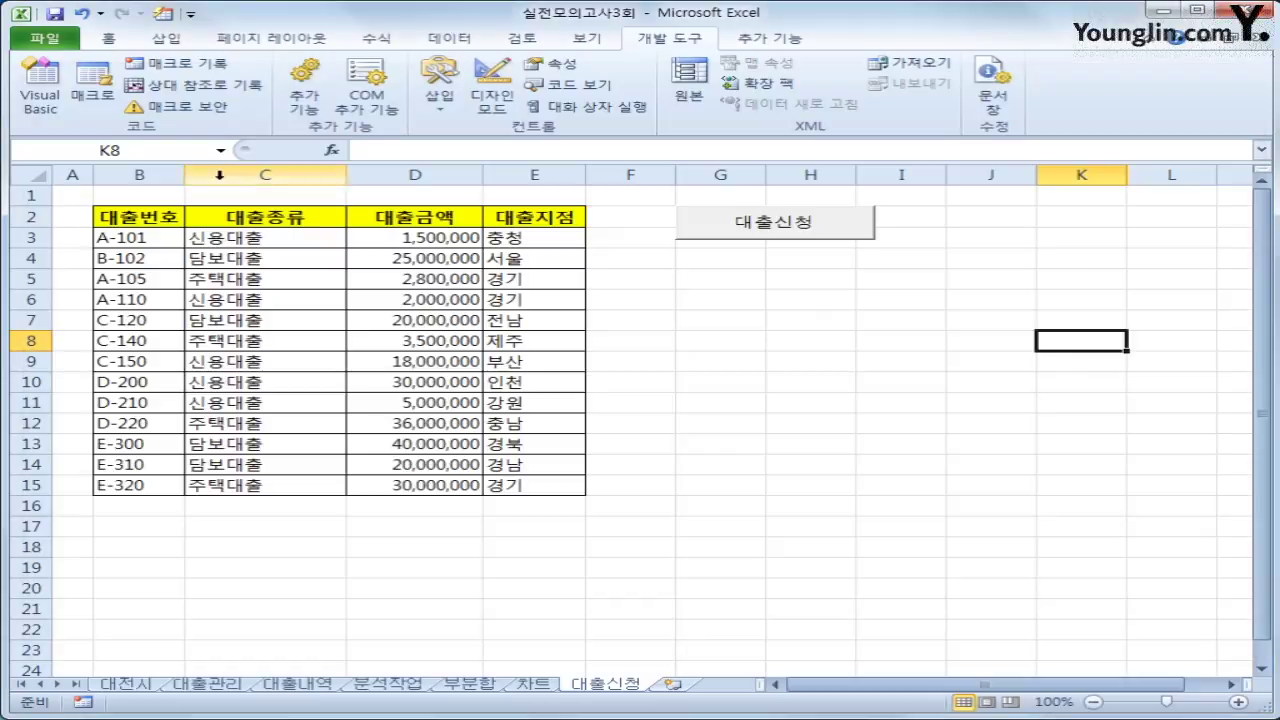
pyautogui.click(138, 216)
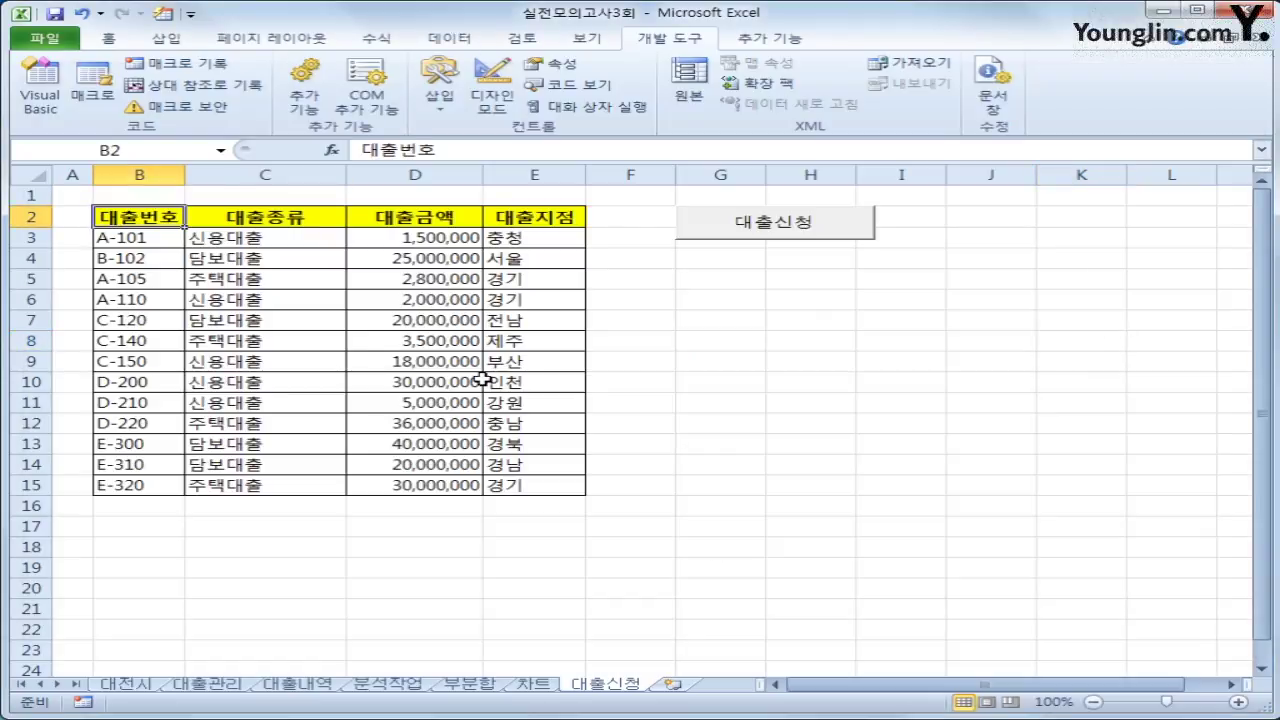
pyautogui.click(42, 90)
pyautogui.write('2')
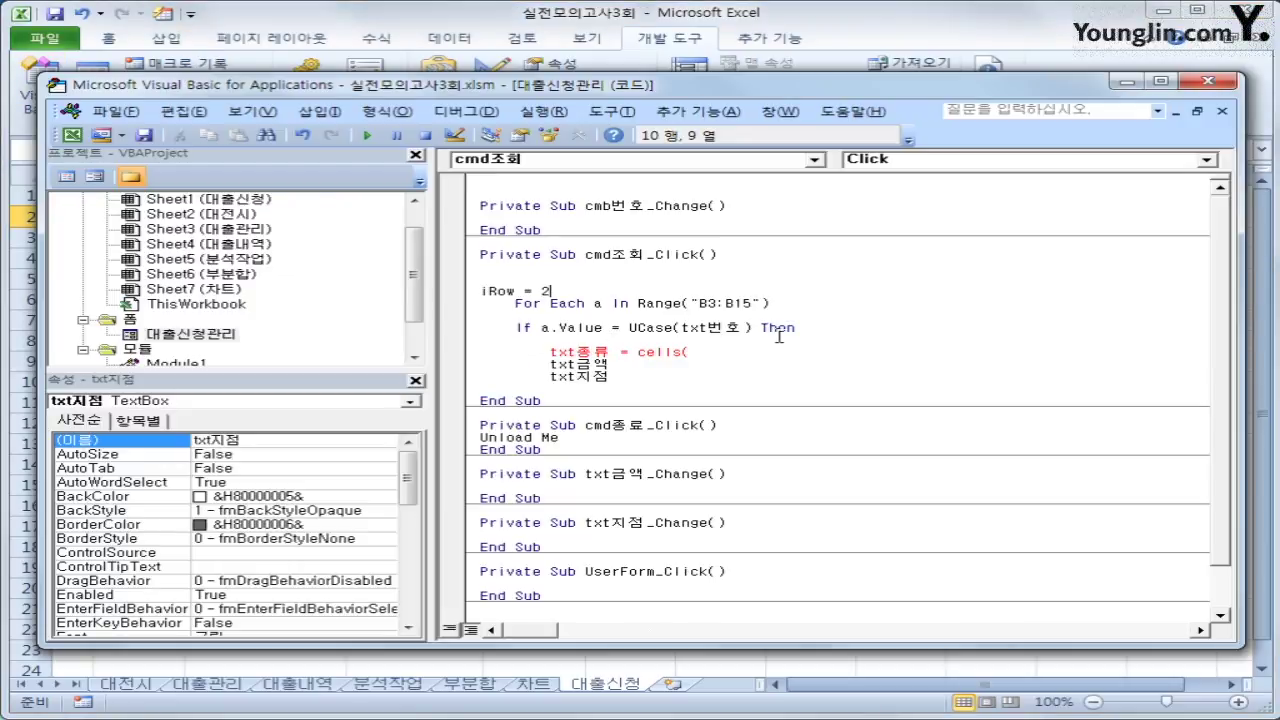
pyautogui.press('Return')
# Add the counter increment iRow = iRow + 1 between the For Each line and the If condition
pyautogui.click(649, 308)
pyautogui.press('Return')
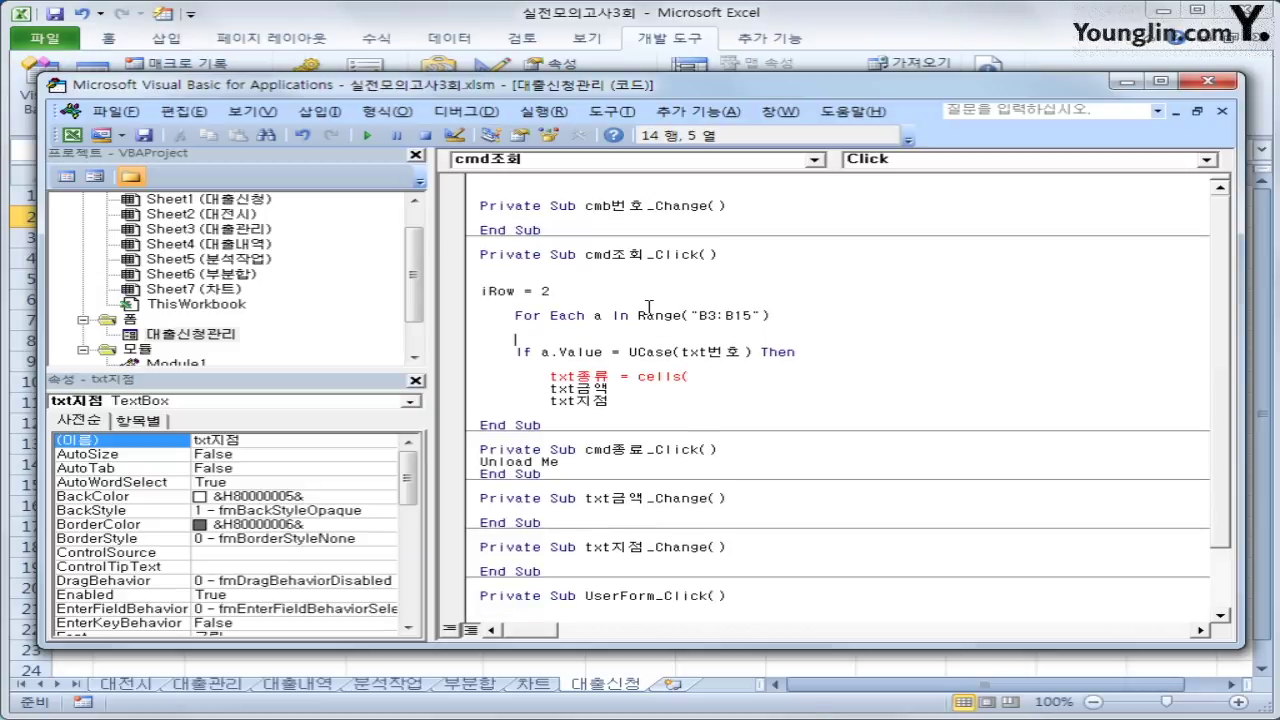
pyautogui.write('iRow = iRow +1')
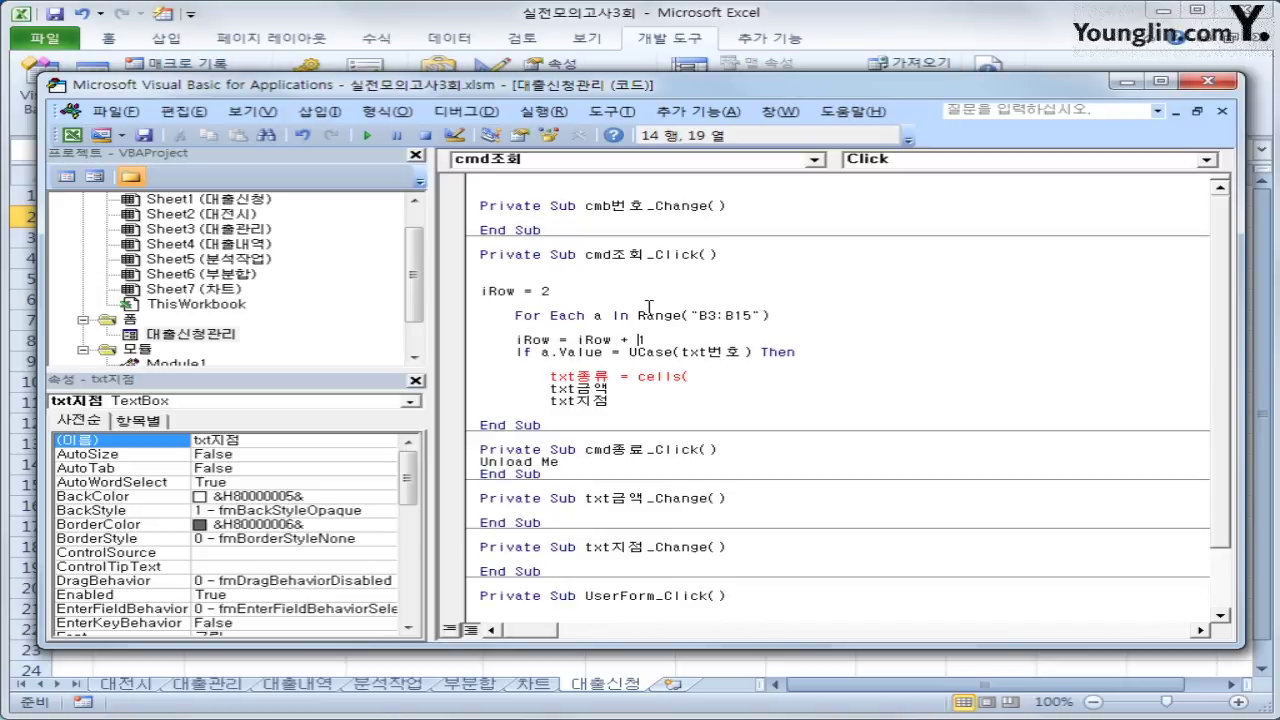
pyautogui.press('Return')
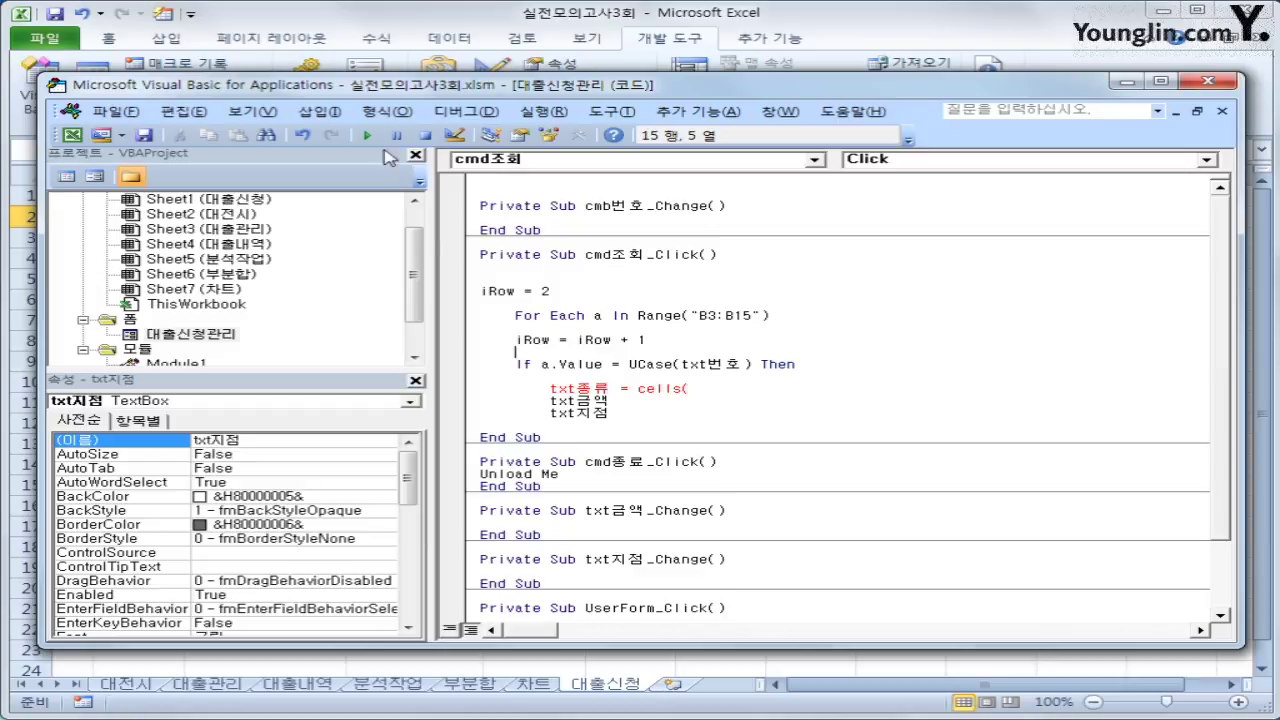
pyautogui.click(385, 23)
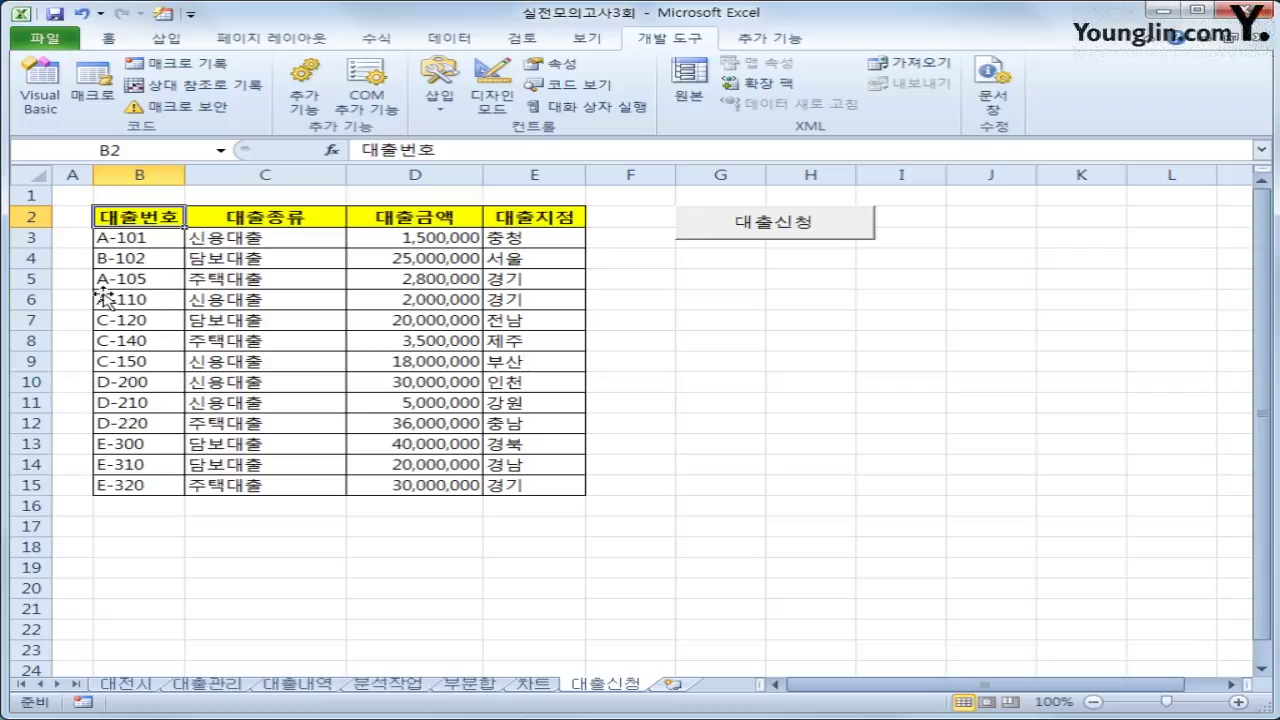
pyautogui.click(52, 112)
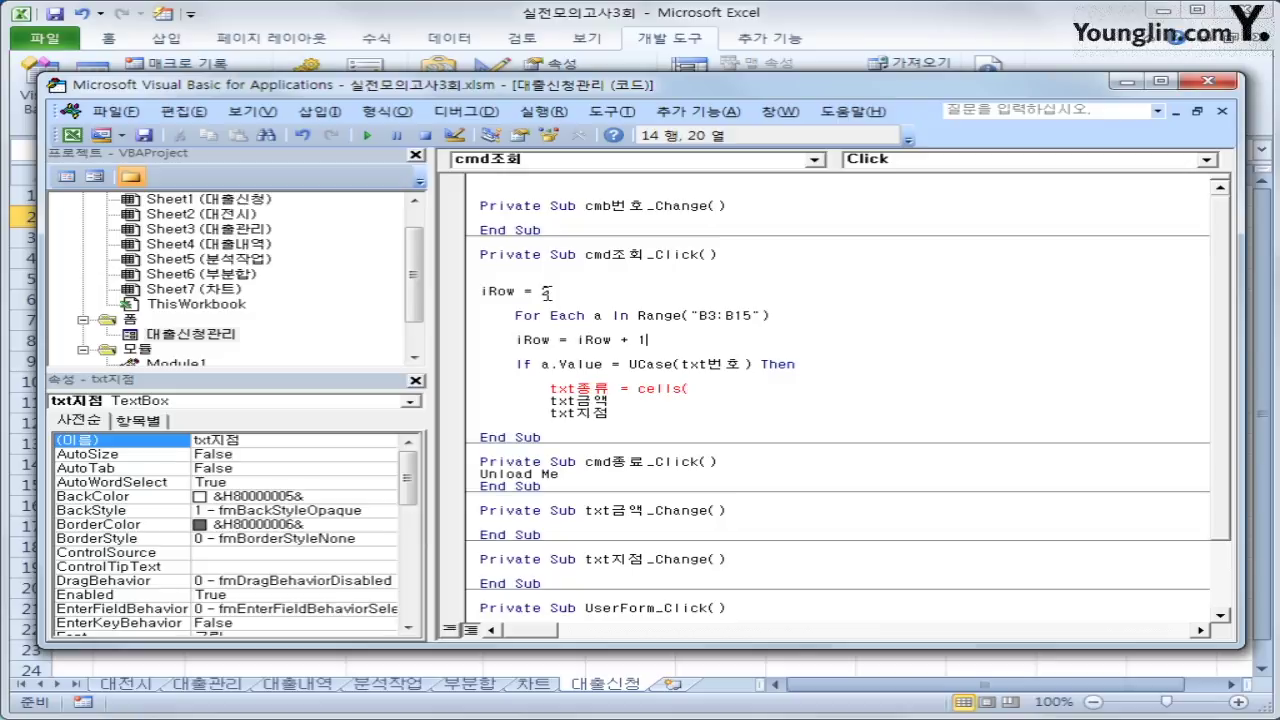
pyautogui.moveTo(650, 340); pyautogui.dragTo(515, 343)
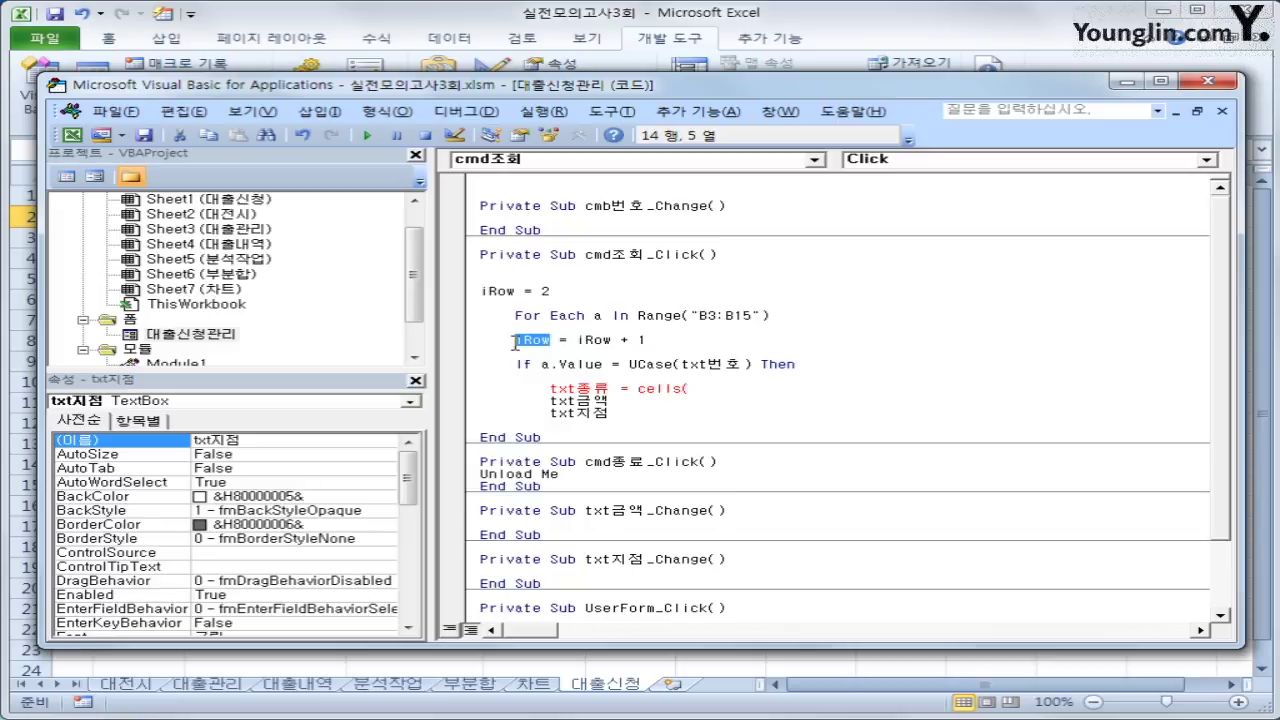
# Complete the first assignment in the If block as txt종류 = Cells(iRow, 3)
pyautogui.click(731, 391)
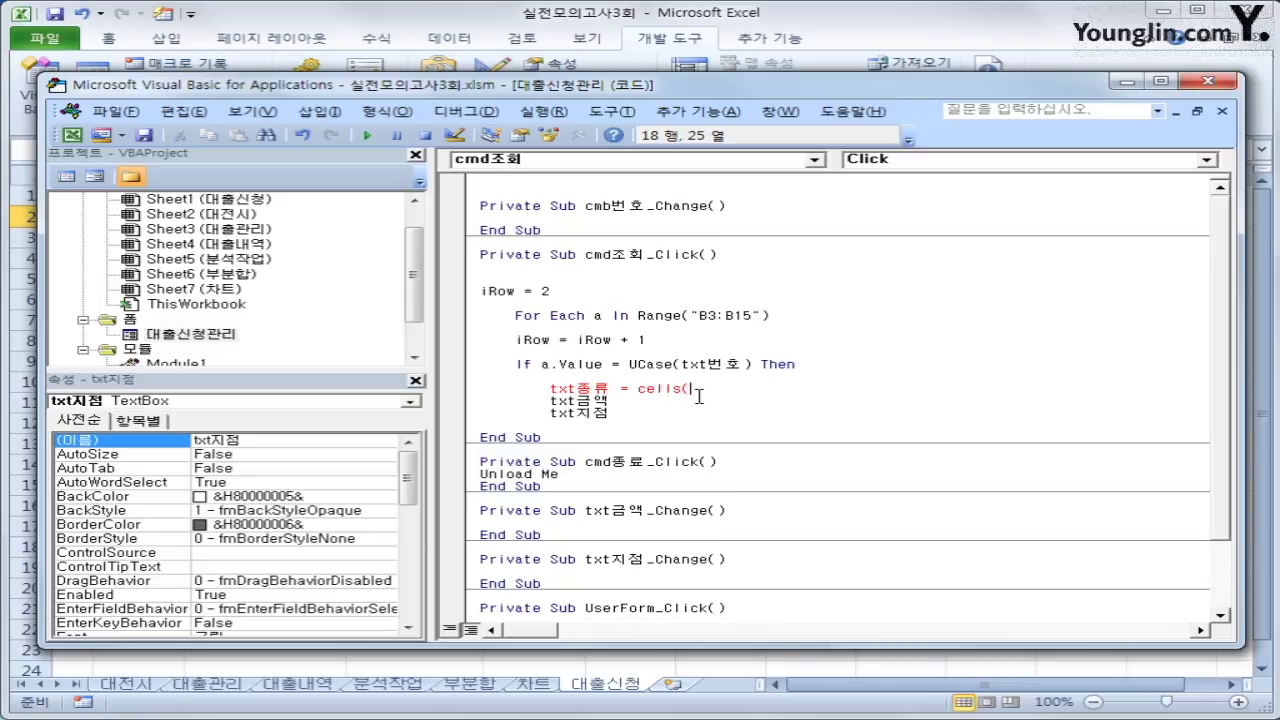
pyautogui.write('iRow, 3')
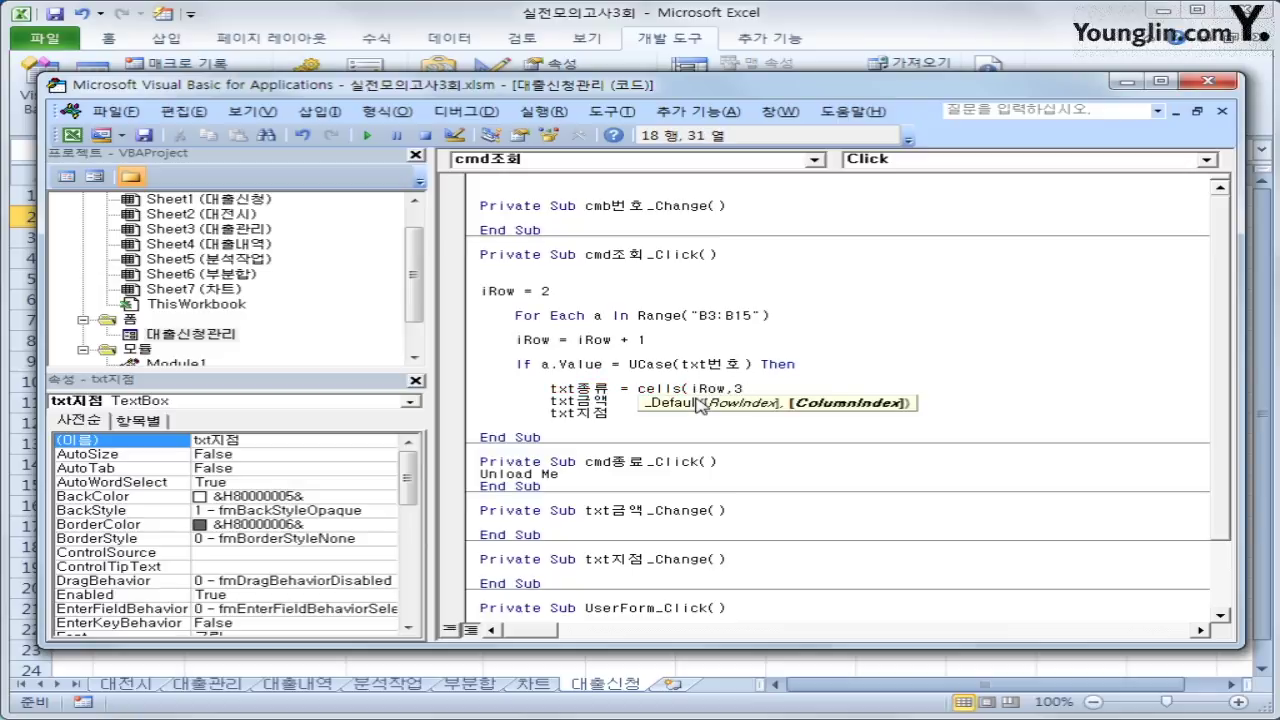
pyautogui.write(')')
pyautogui.press('Down')
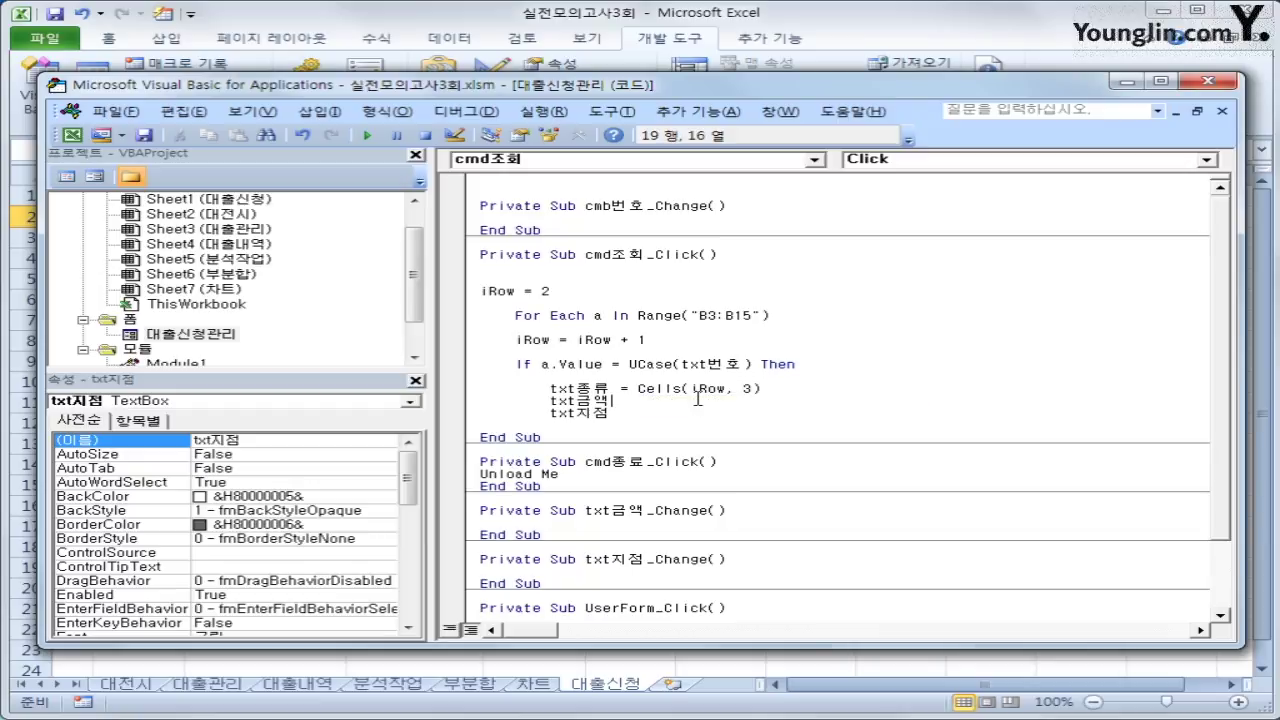
# Complete the txt금액 assignment as txt금액 = Cells(iRow, 4), reusing the expression from the txt종류 line
pyautogui.write('=')
pyautogui.press('Up')
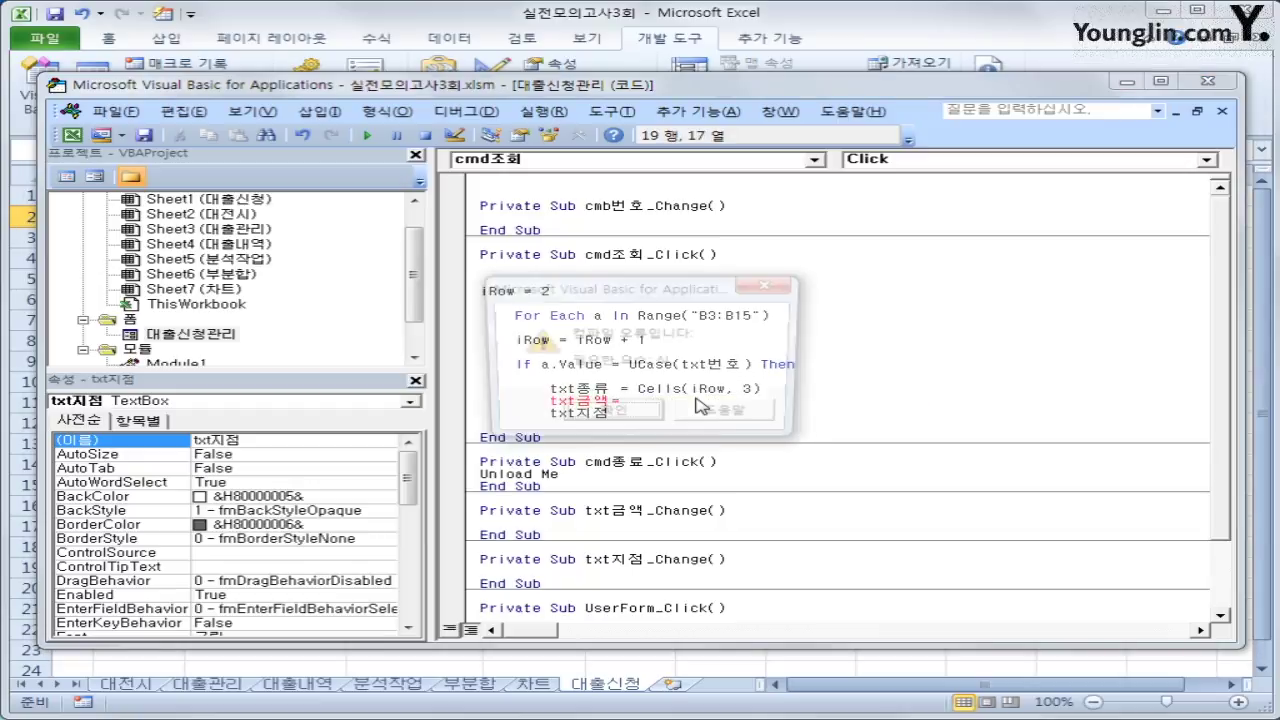
pyautogui.press('Return')
pyautogui.hotkey('shift', 'End')
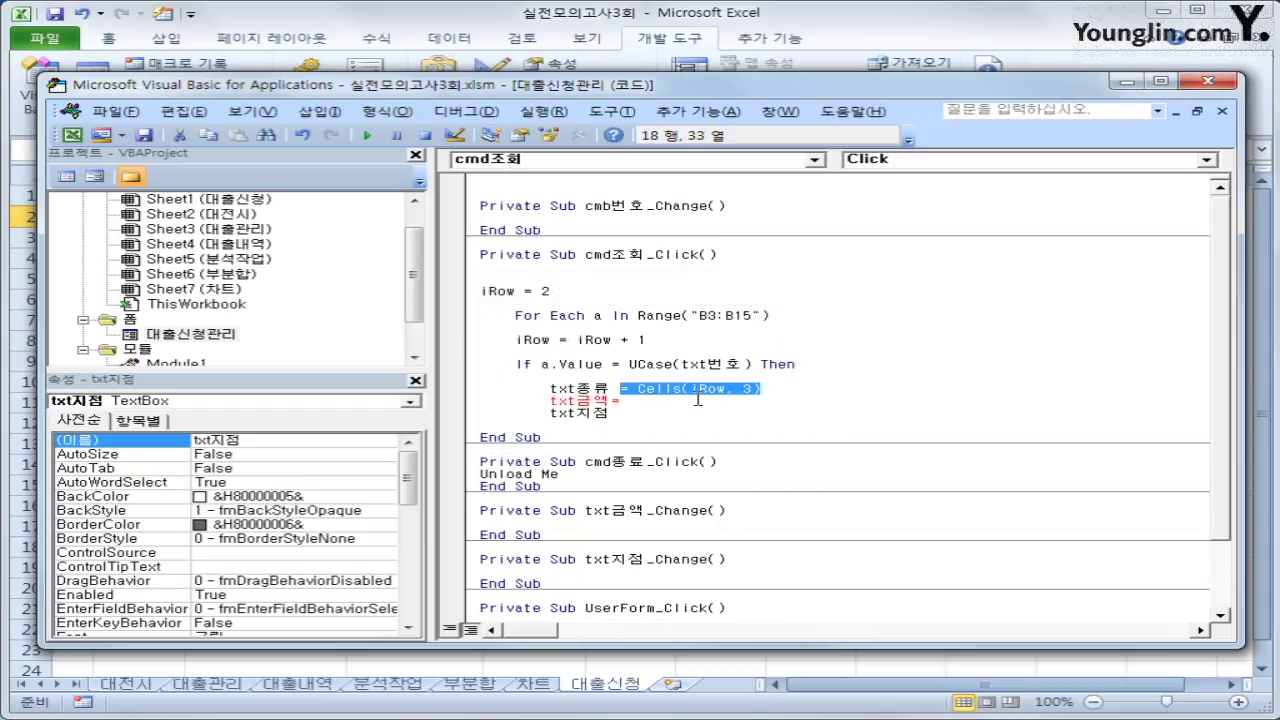
pyautogui.hotkey('ctrl', 'c')
pyautogui.press('Down')
pyautogui.hotkey('shift', 'Left')
pyautogui.hotkey('ctrl', 'v')
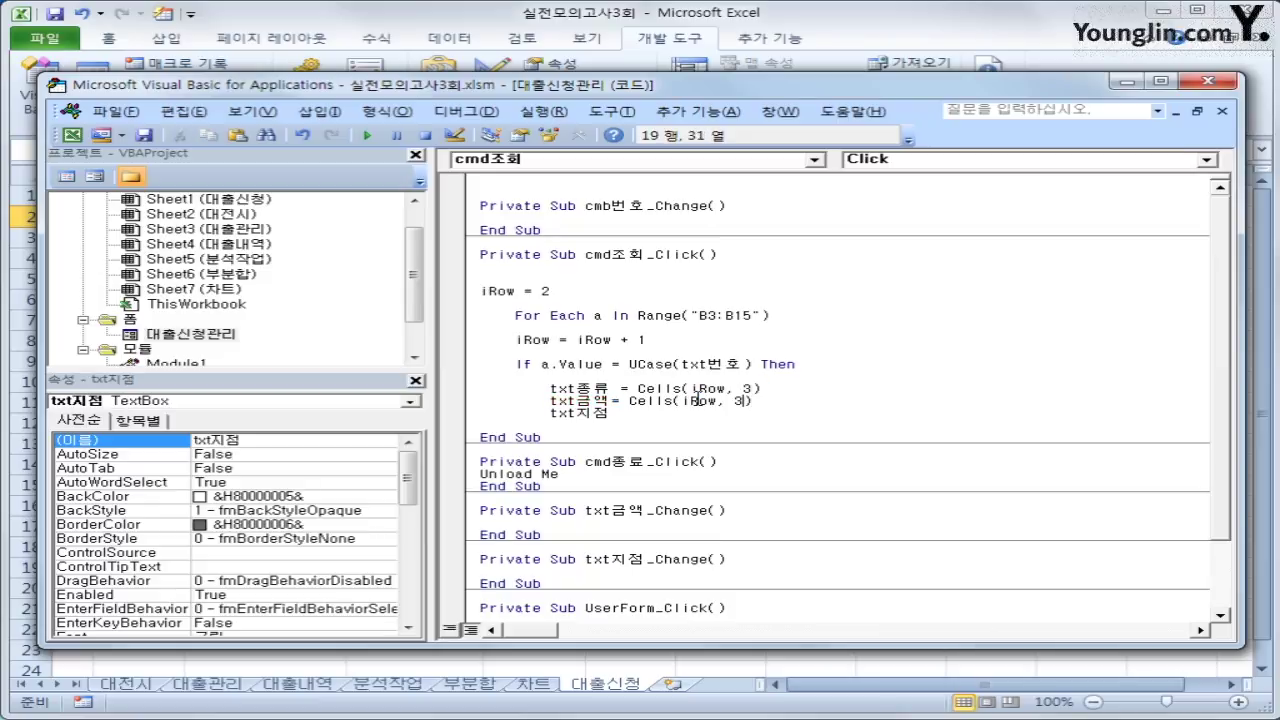
pyautogui.press('BackSpace')
pyautogui.write('4')
pyautogui.press('Down')
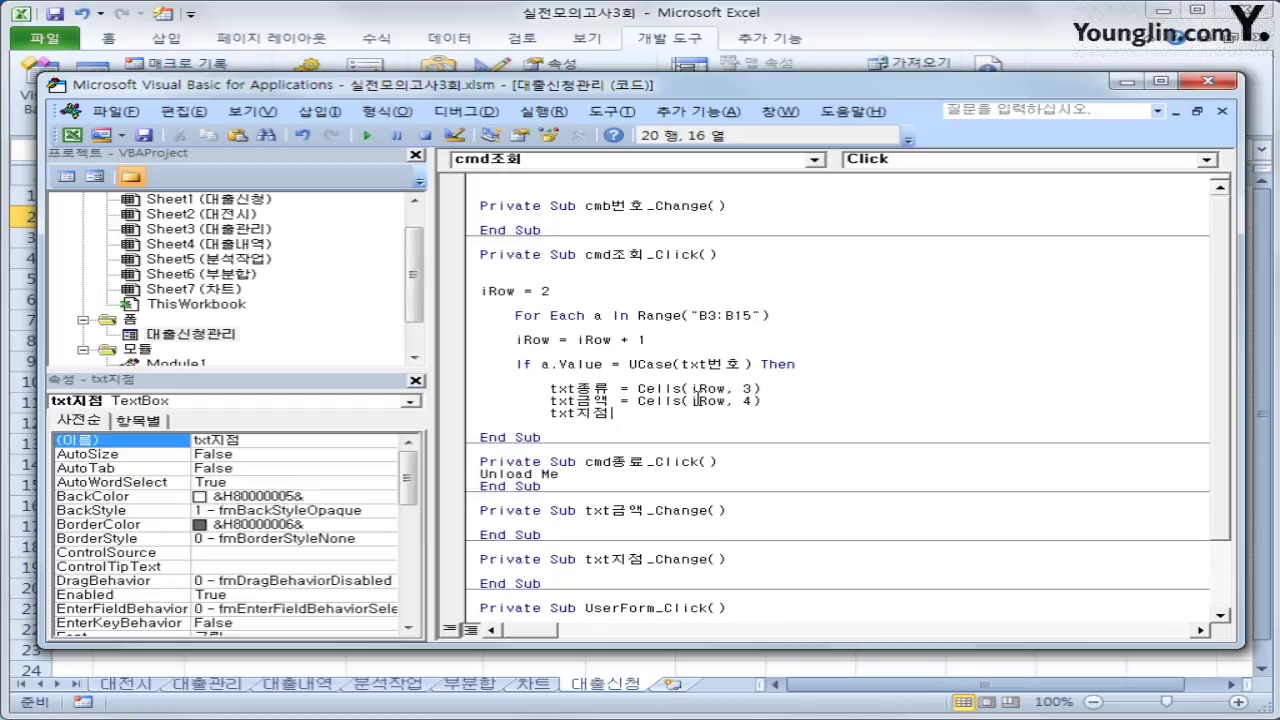
# Complete the txt지점 assignment as txt지점 = Cells(iRow, 5) and start a new line below it
pyautogui.hotkey('ctrl', 'v')
pyautogui.press('Left')
pyautogui.press('Left')
pyautogui.press('Delete')
pyautogui.write('5')
pyautogui.press('End')
pyautogui.press('Return')
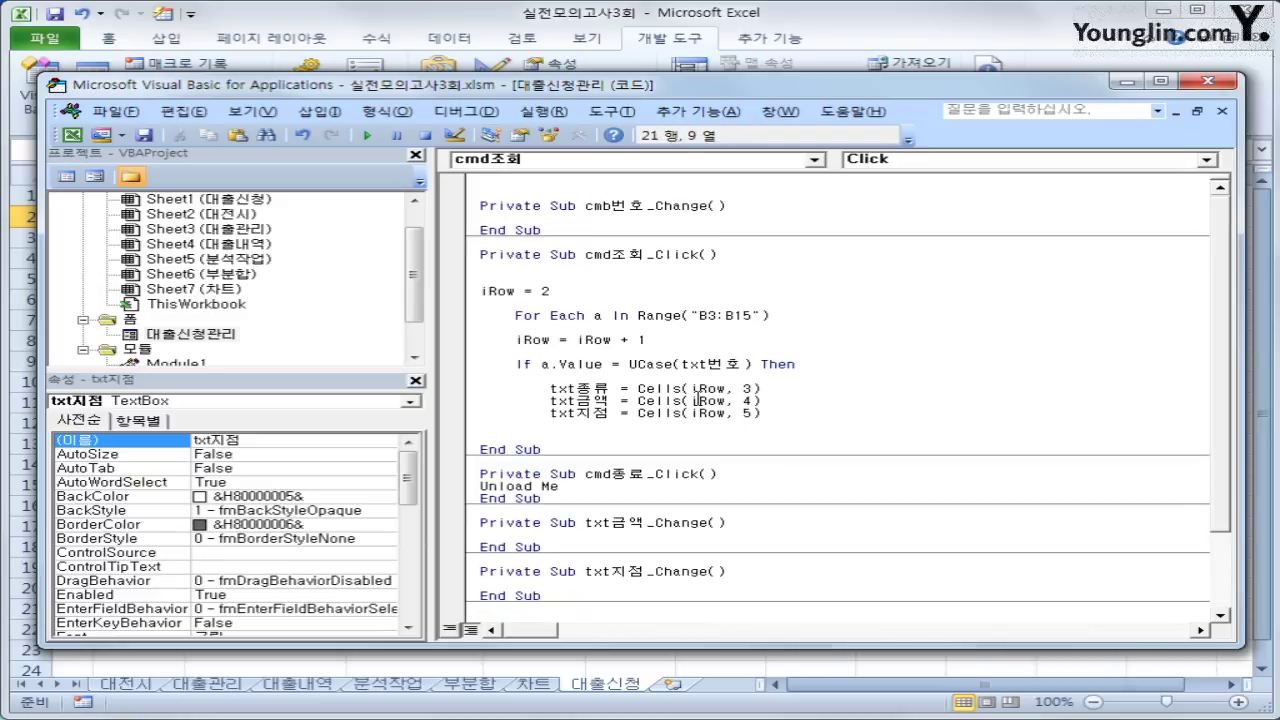
# Add Exit For below the three text box assignments and close the condition with End If
pyautogui.press('BackSpace')
pyautogui.write('ext')
pyautogui.press('BackSpace')
pyautogui.press('BackSpace')
pyautogui.write('x')
pyautogui.press('BackSpace')
pyautogui.write('xit for')
pyautogui.press('Return')
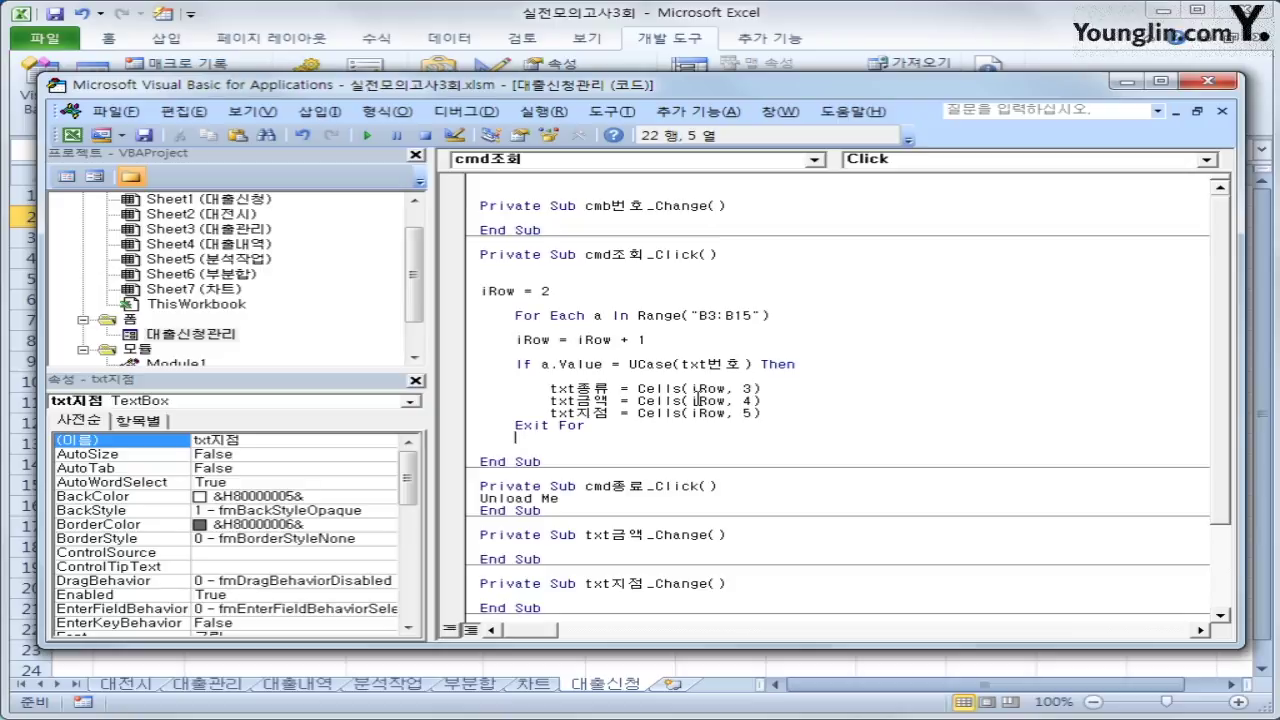
pyautogui.write('End If')
pyautogui.press('Return')
# Close the For Each loop by adding an indented Next on a new line below End If
pyautogui.press('Up')
pyautogui.press('Up')
pyautogui.press('Up')
pyautogui.press('Up')
pyautogui.press('Up')
pyautogui.press('Up')
pyautogui.press('Up')
pyautogui.press('Up')
pyautogui.press('Up')
pyautogui.press('Up')
pyautogui.press('Up')
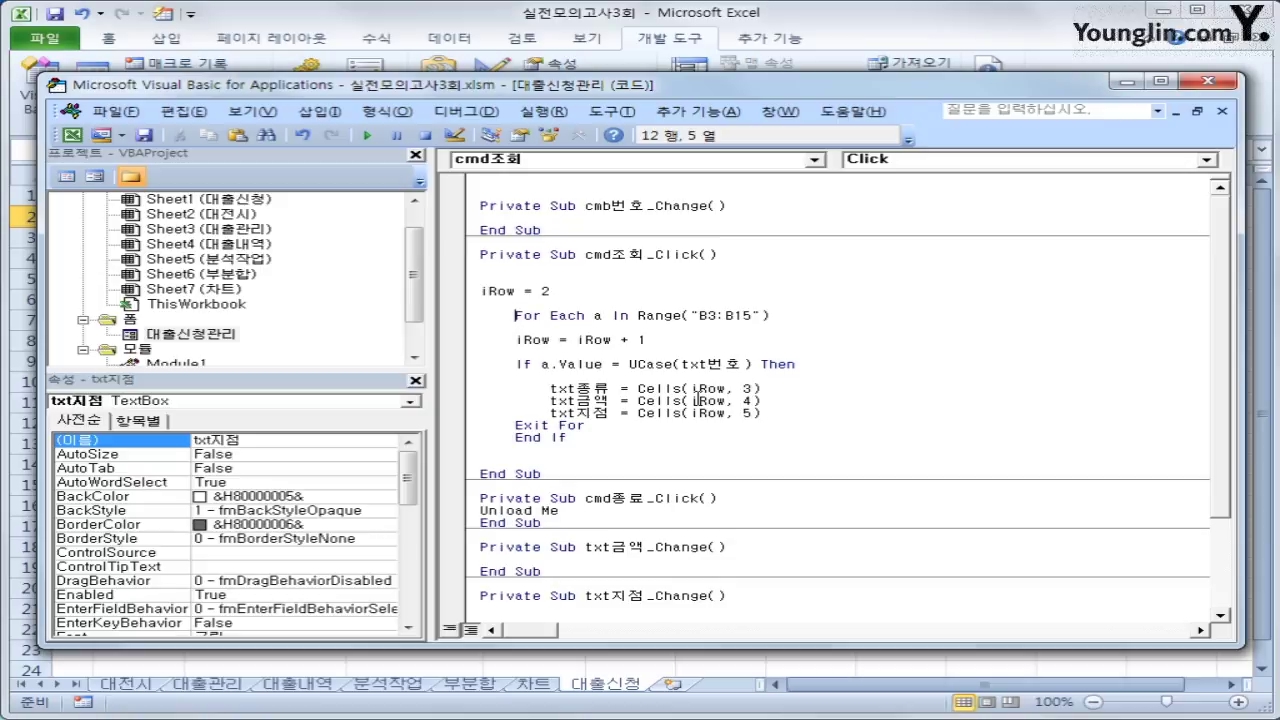
pyautogui.press('Down')
pyautogui.press('Down')
pyautogui.press('Down')
pyautogui.press('Down')
pyautogui.press('Down')
pyautogui.press('Down')
pyautogui.press('Down')
pyautogui.press('Down')
pyautogui.press('Down')
pyautogui.press('Down')
pyautogui.press('End')
pyautogui.press('Return')
pyautogui.press('BackSpace')
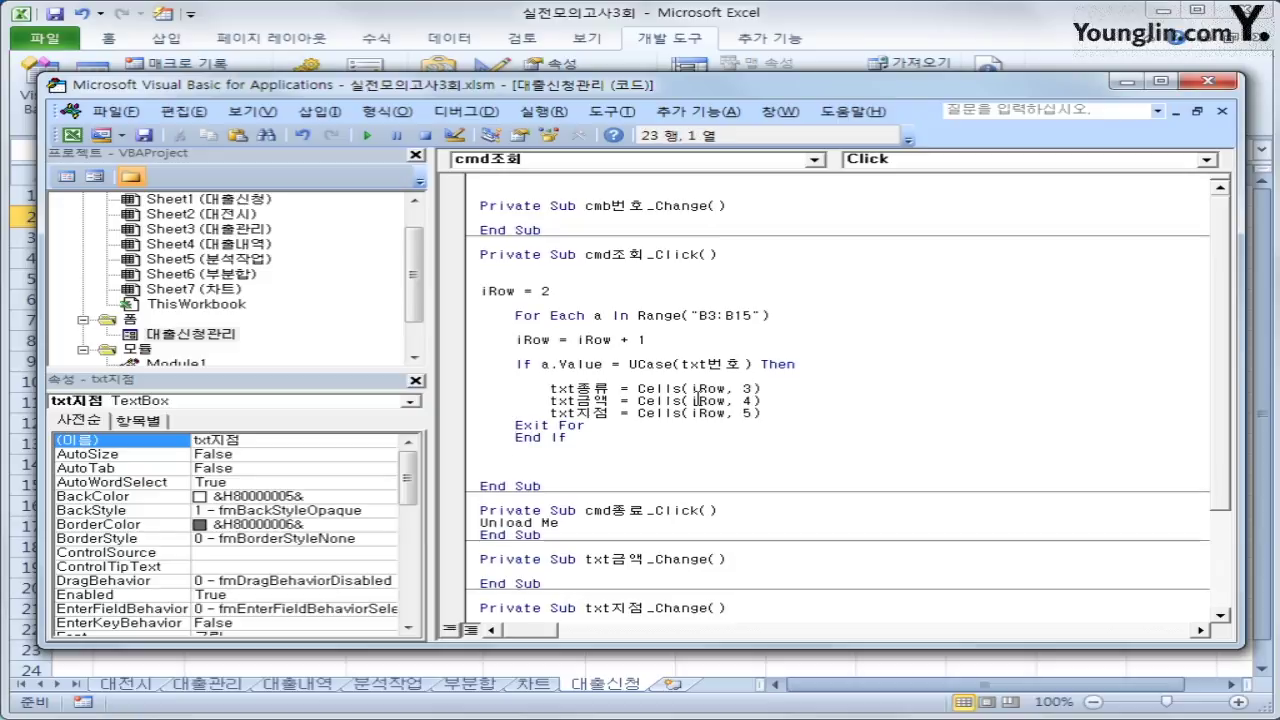
pyautogui.press('Tab')
pyautogui.write('Next')
# Insert blank lines before and after End If to separate it from Exit For and Next
pyautogui.press('Up')
pyautogui.press('Up')
pyautogui.press('End')
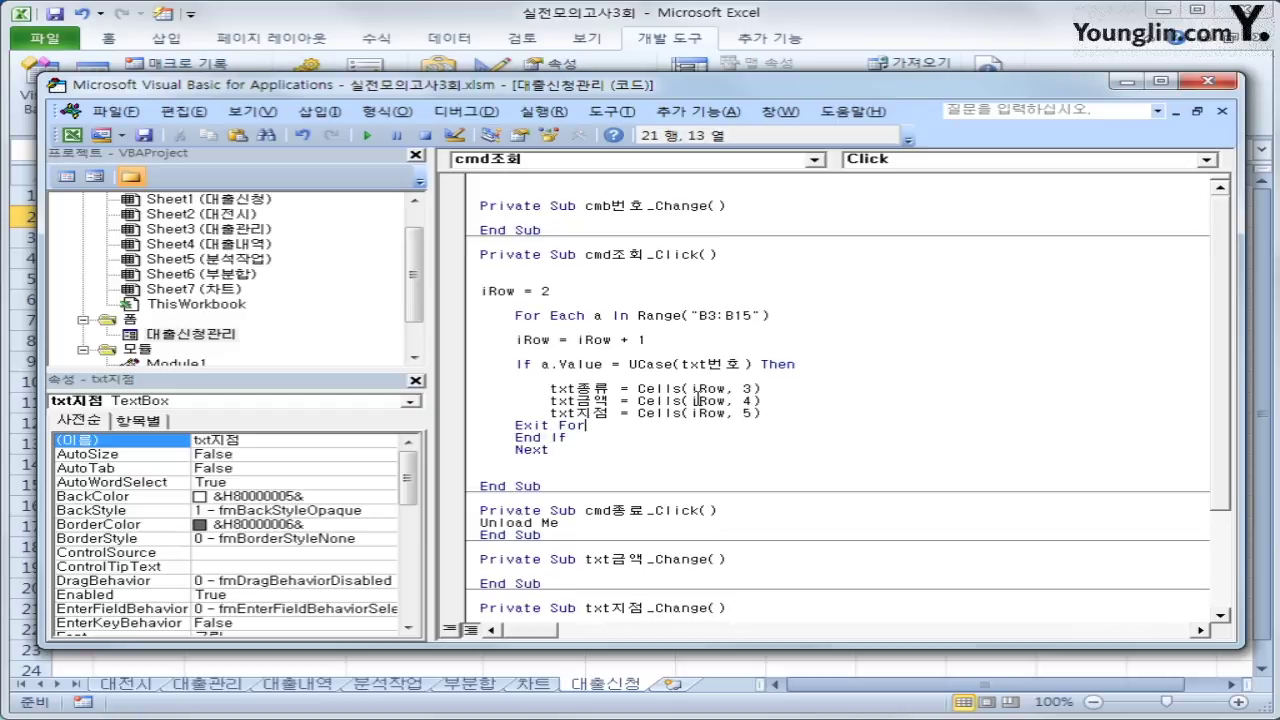
pyautogui.press('Return')
pyautogui.press('Down')
pyautogui.press('End')
pyautogui.press('Return')
pyautogui.press('Down')
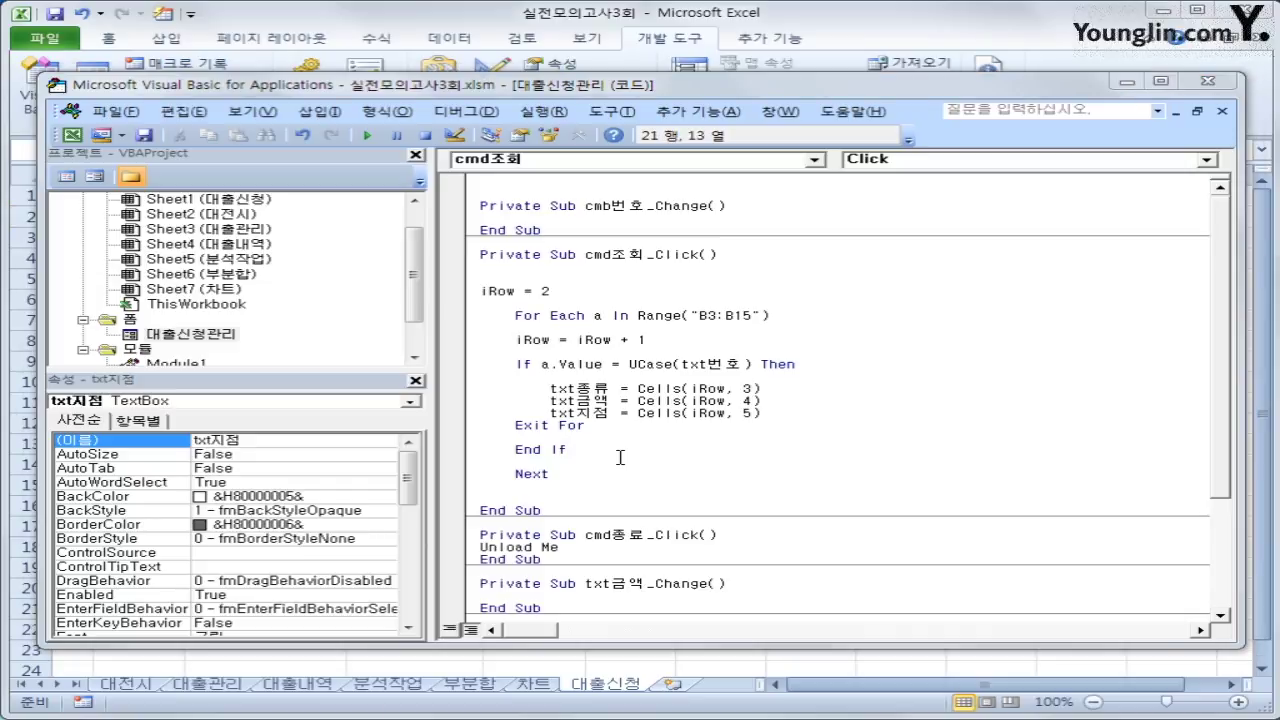
pyautogui.click(620, 451)
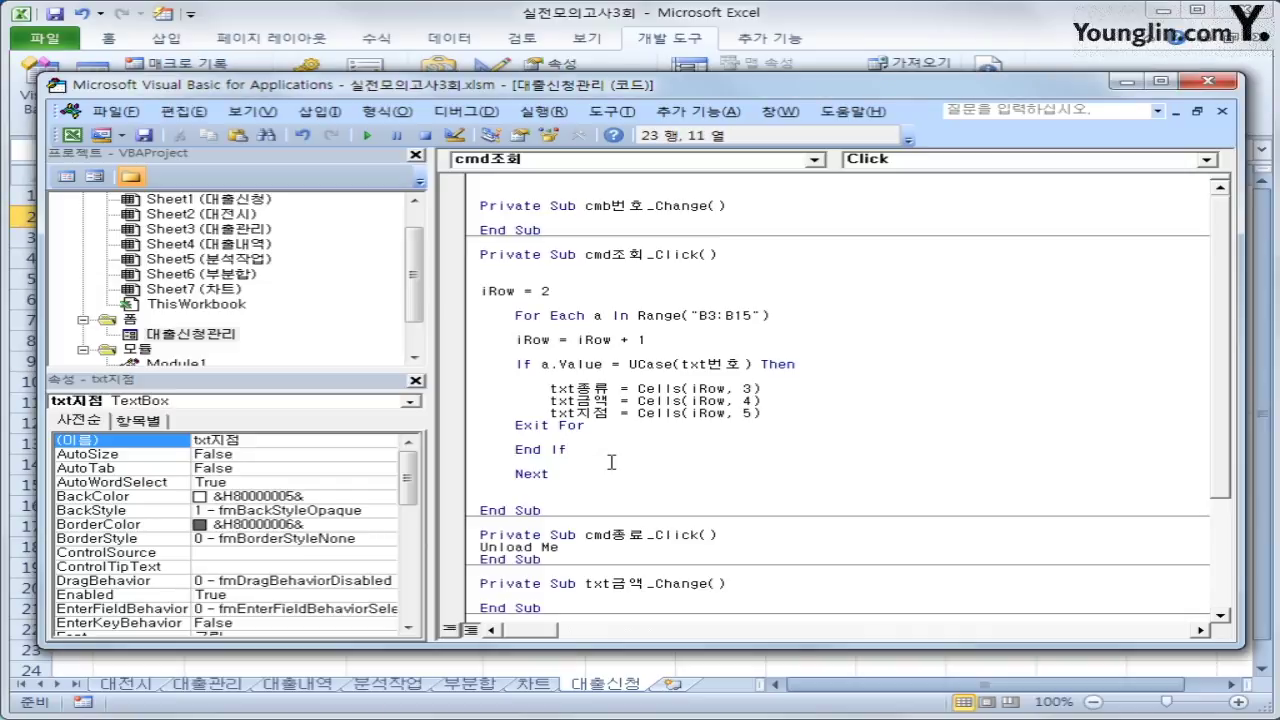
pyautogui.click(586, 474)
# Return to the worksheet, open the loan form with 대출신청, and look up the first loan number in the table
pyautogui.click(1208, 81)
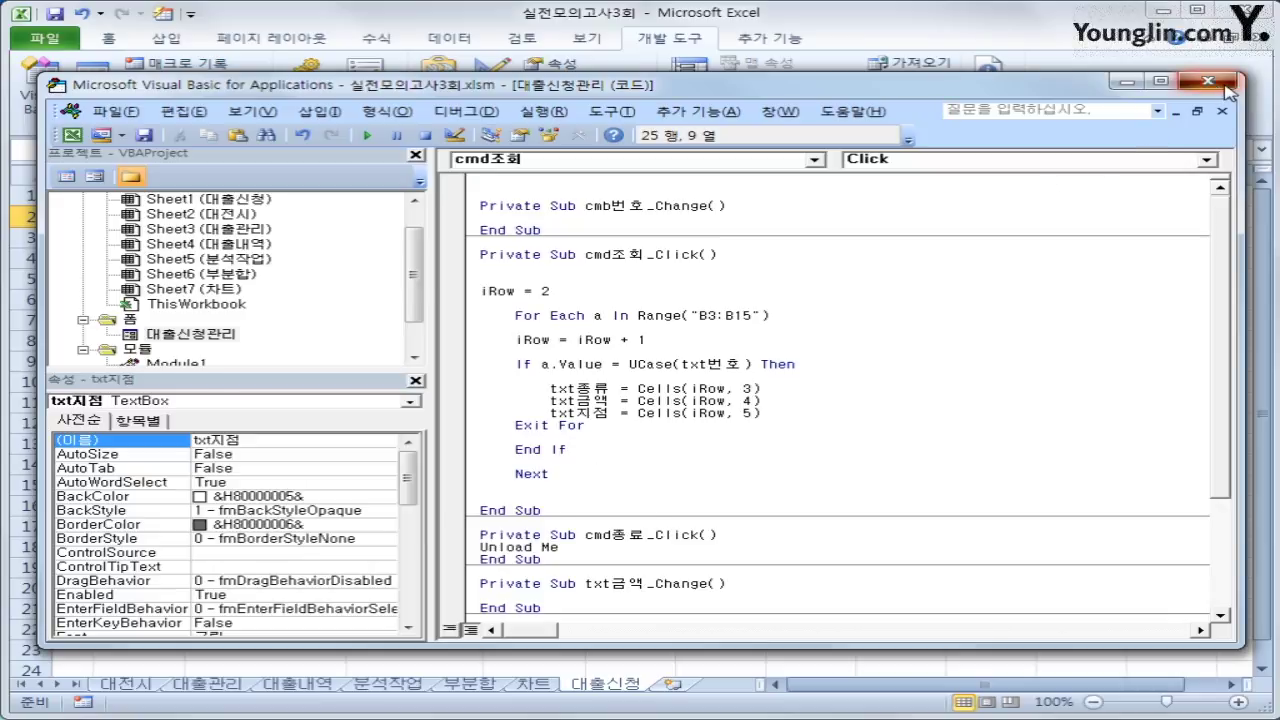
pyautogui.click(783, 384)
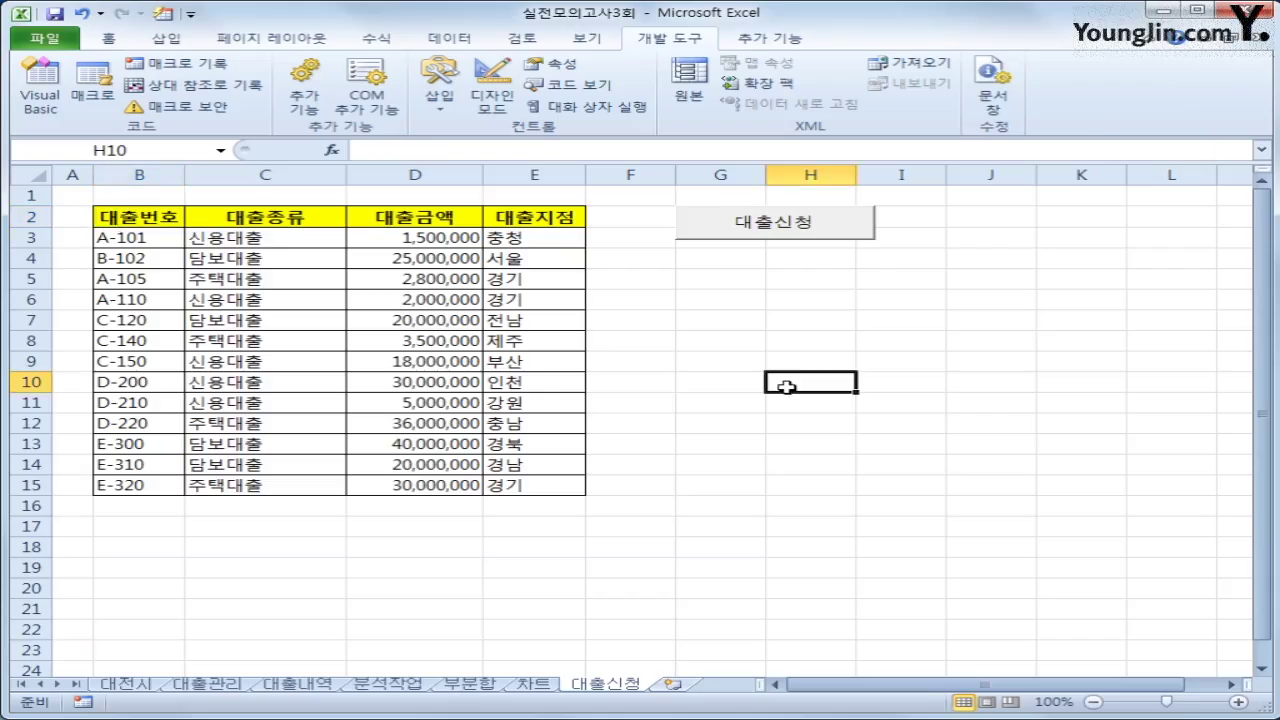
pyautogui.click(817, 232)
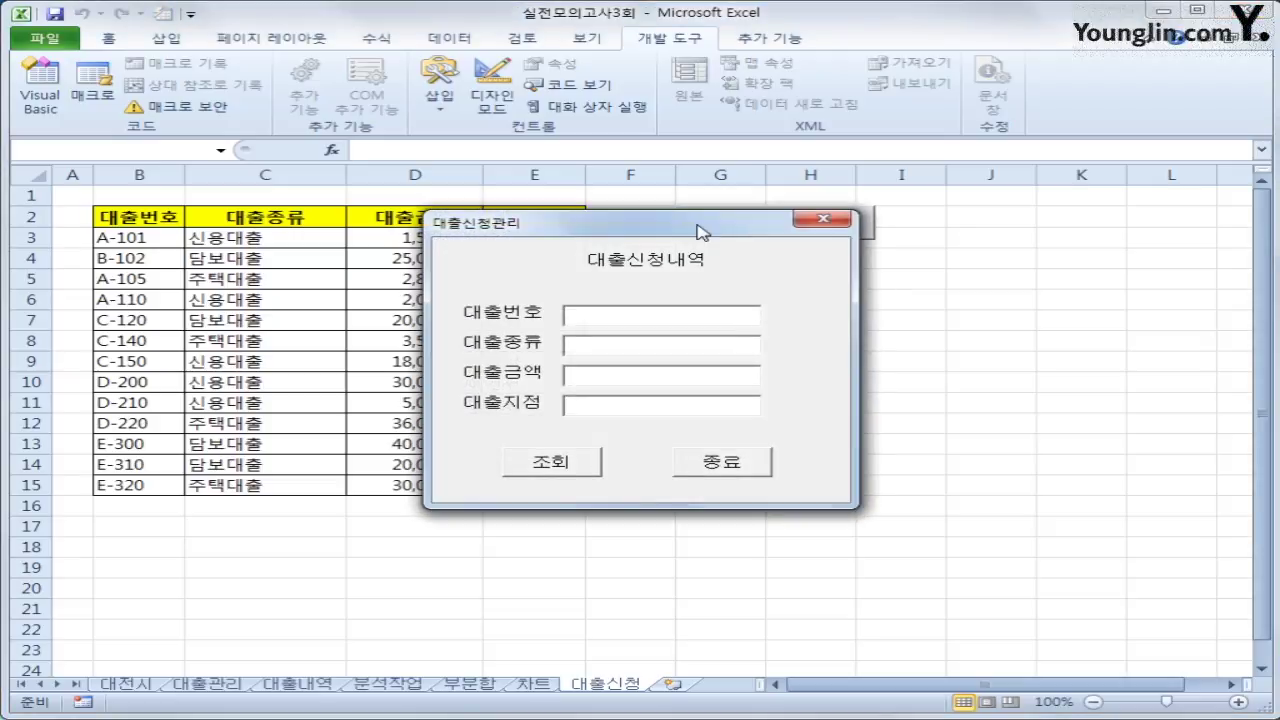
pyautogui.moveTo(694, 229); pyautogui.dragTo(872, 303)
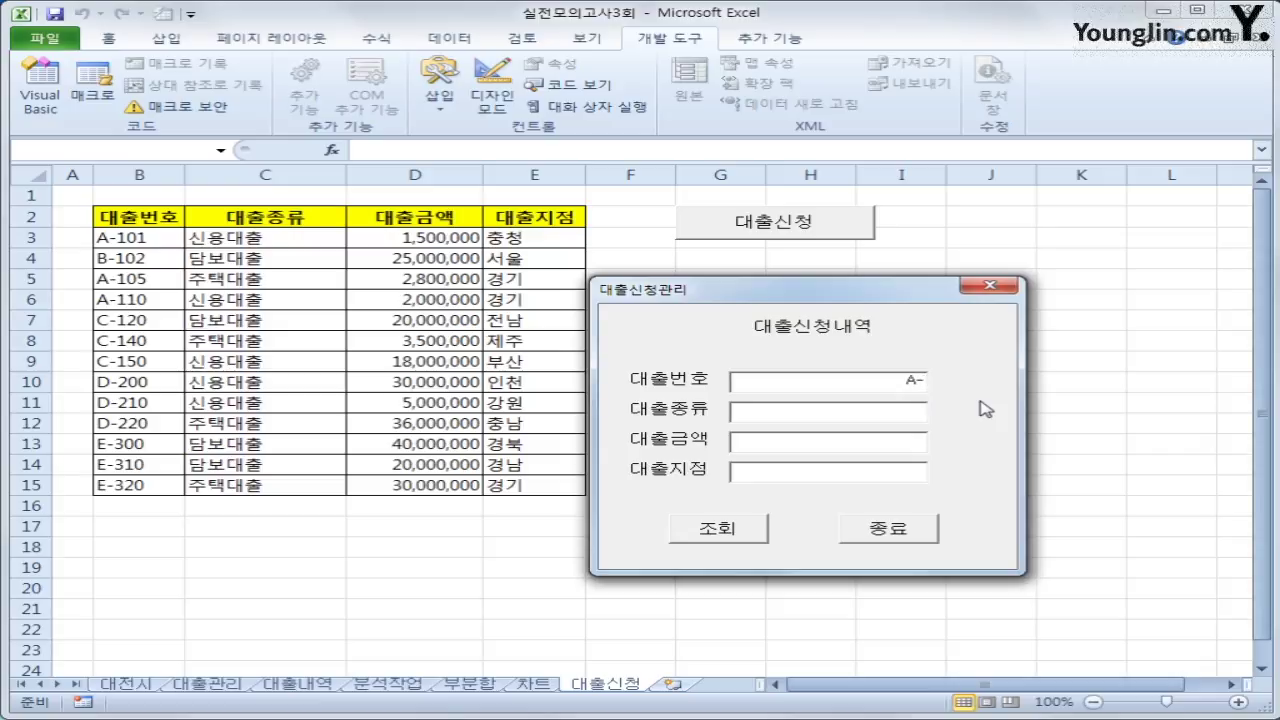
pyautogui.write('a-101')
pyautogui.click(735, 533)
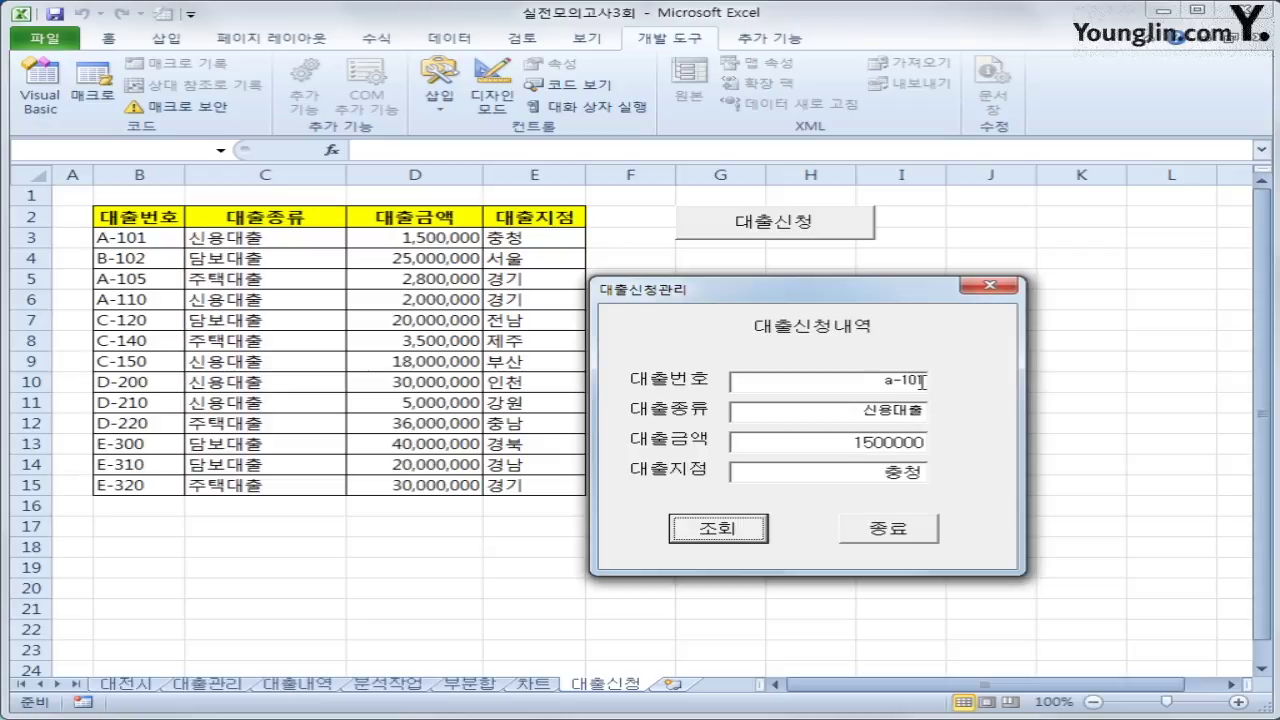
# Close and reopen the loan form, look up a loan number missing from the table, and exit the form
pyautogui.click(922, 381)
pyautogui.press('BackSpace')
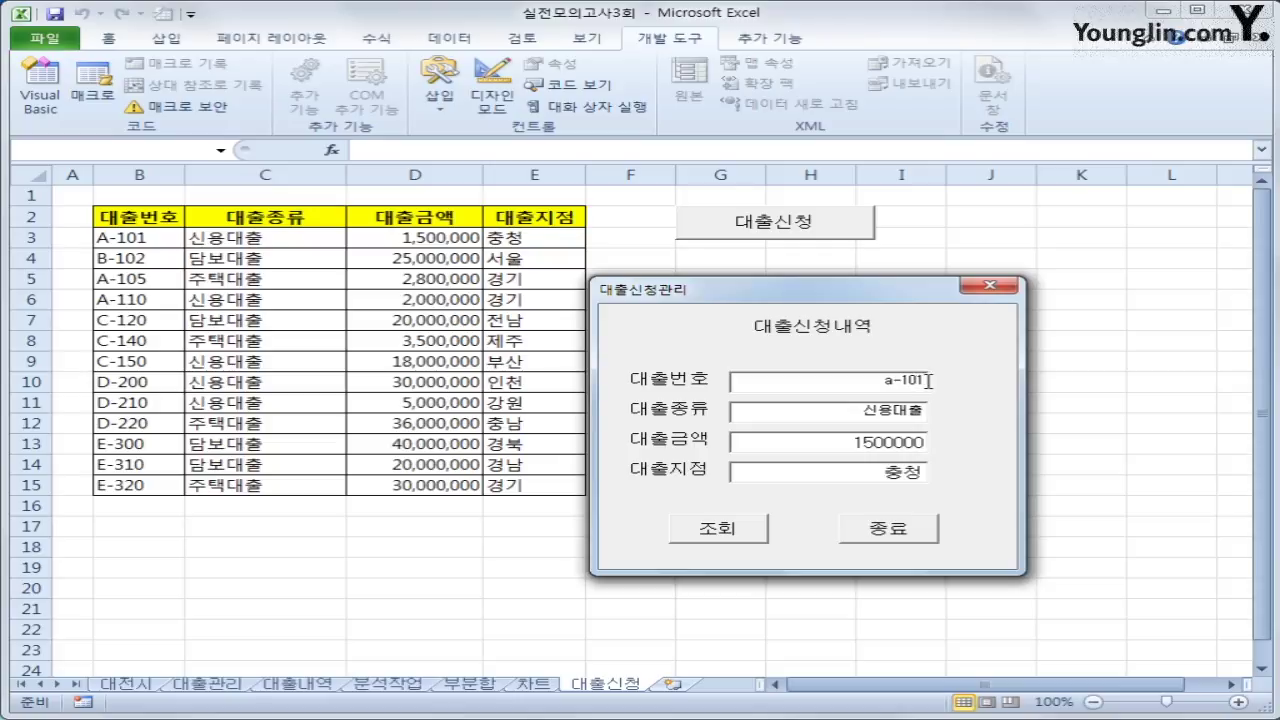
pyautogui.write('2')
pyautogui.click(905, 528)
pyautogui.click(795, 231)
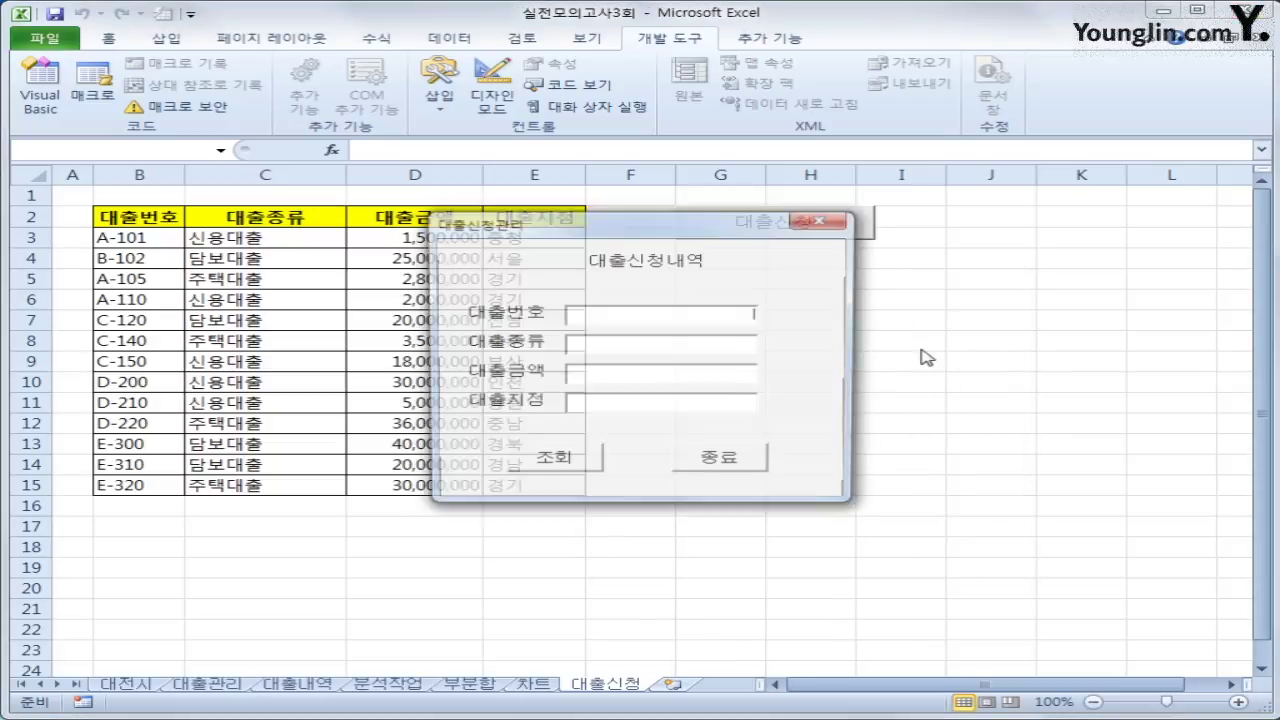
pyautogui.write('a-102')
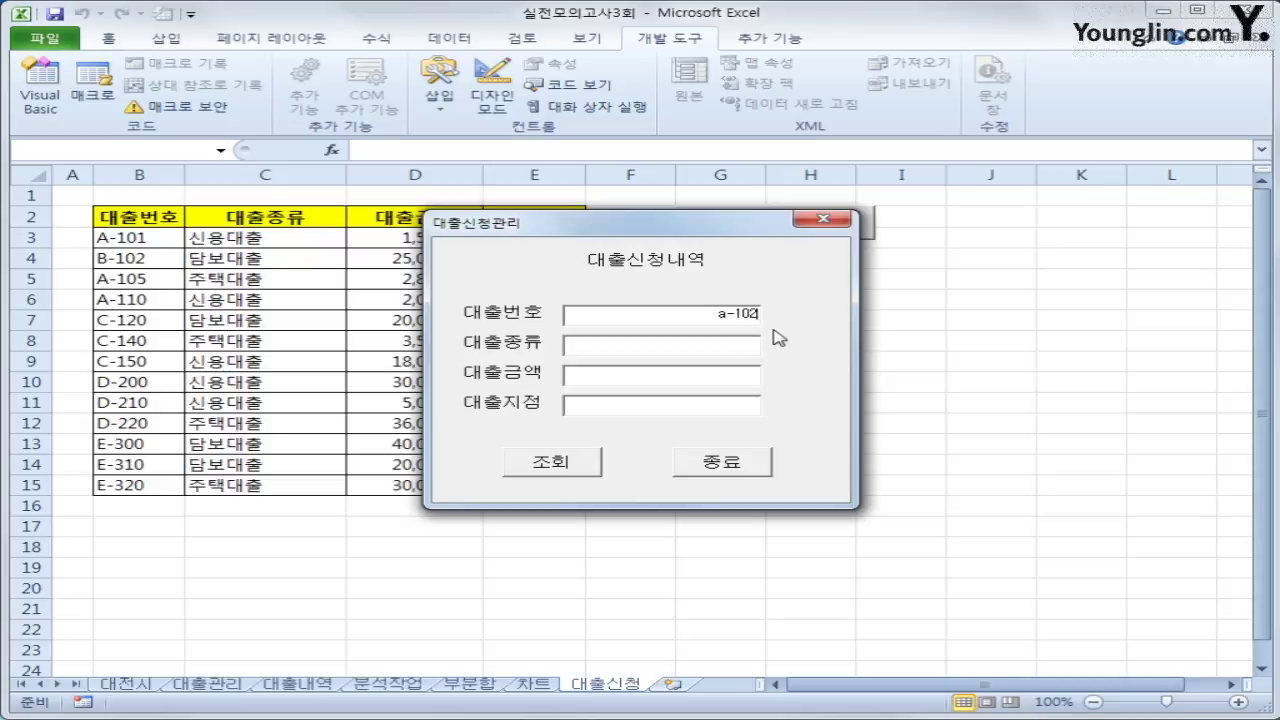
pyautogui.click(548, 467)
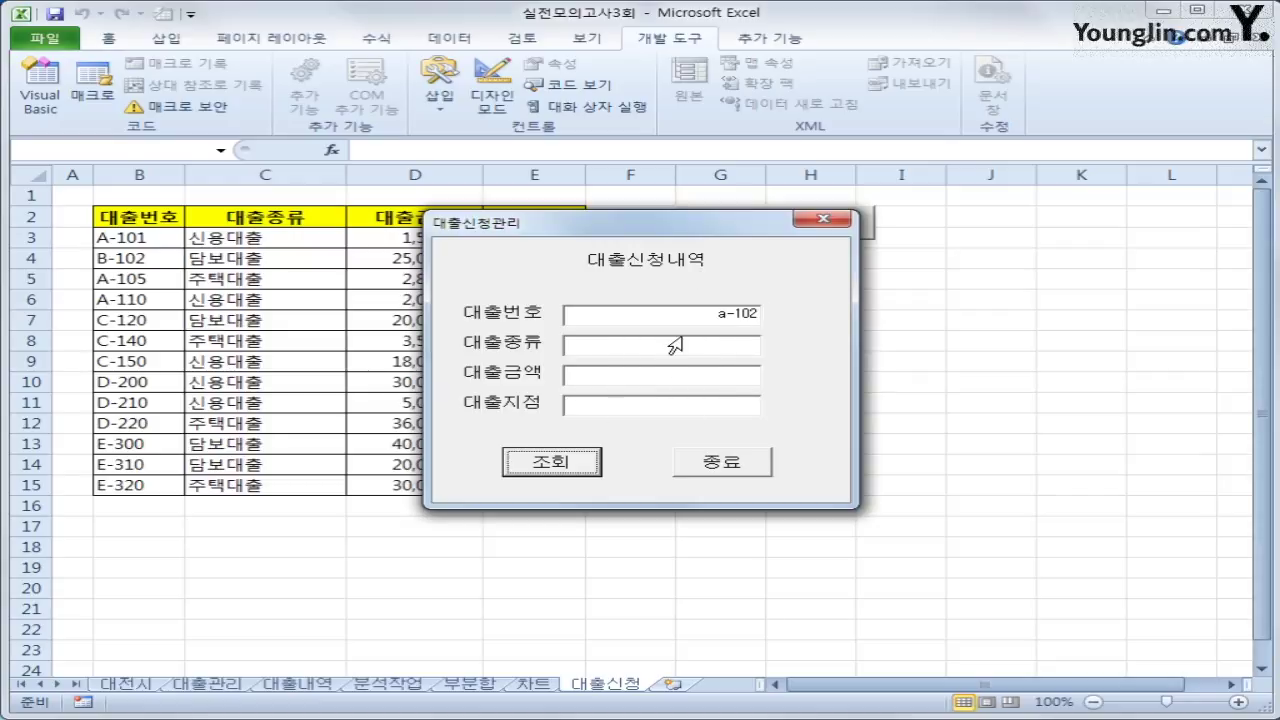
pyautogui.click(724, 465)
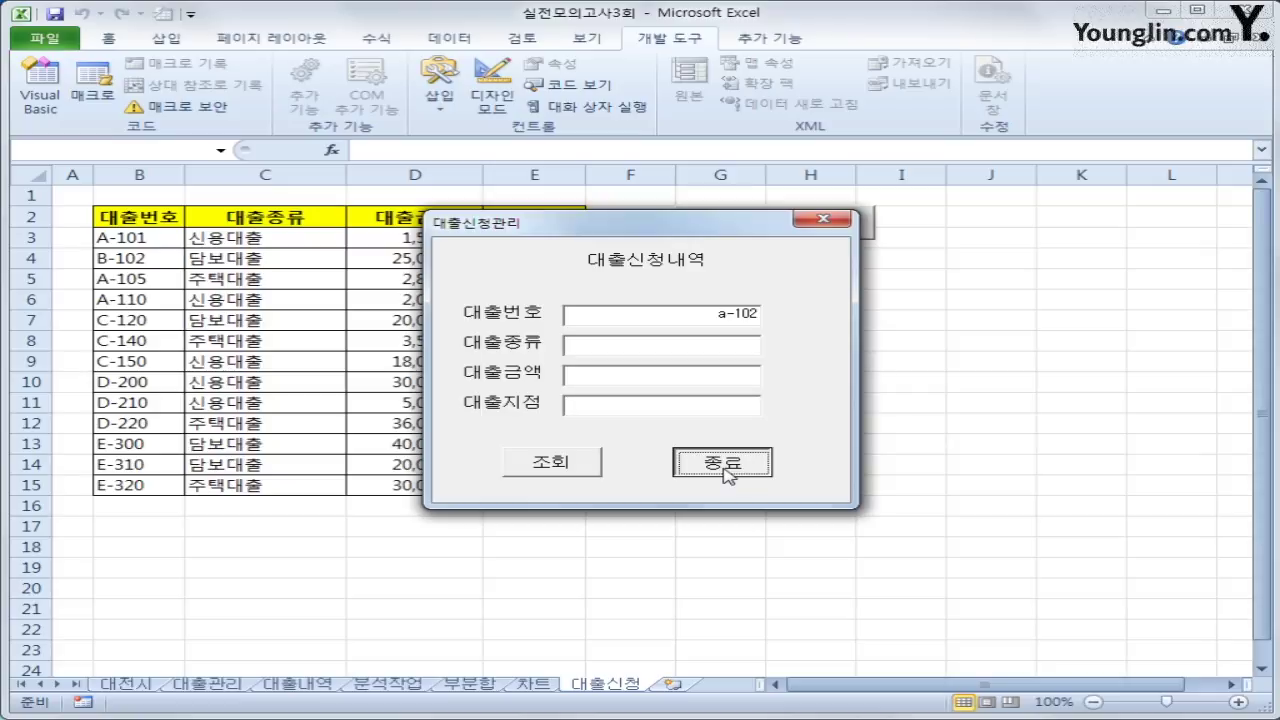
pyautogui.click(724, 465)
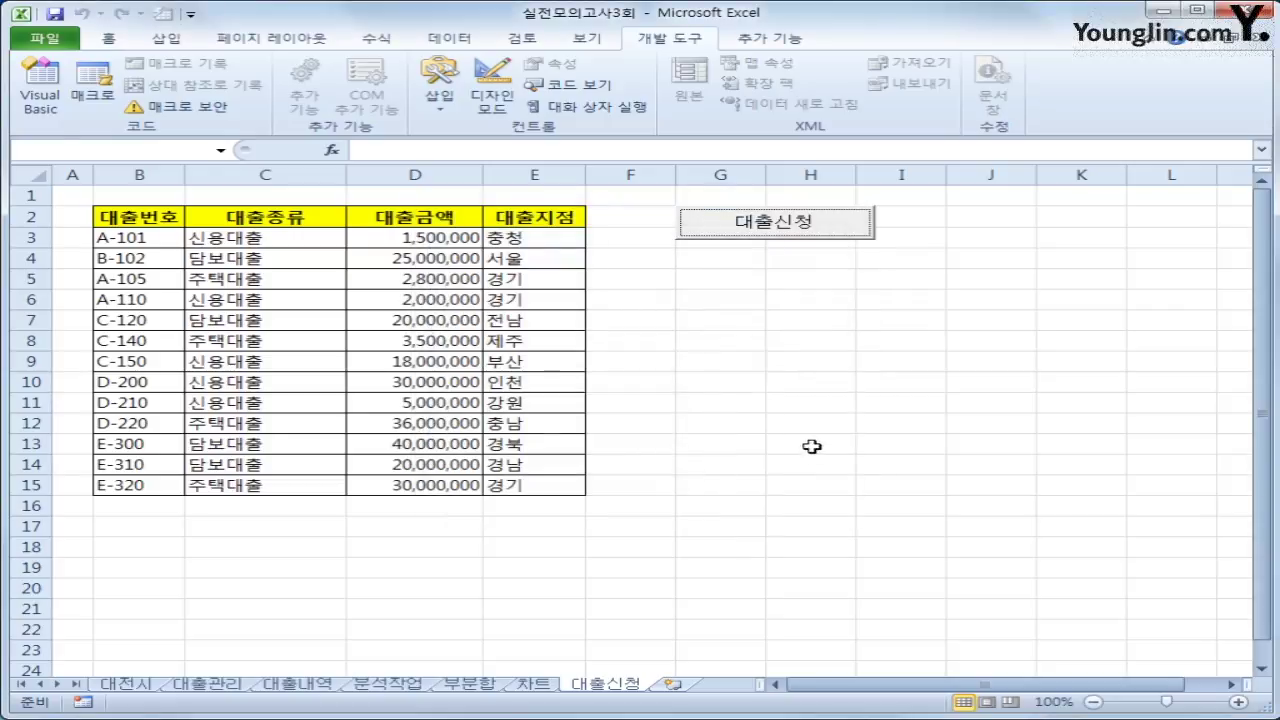
# Reopen the form's code in Visual Basic and add Isdata = 0 above iRow = 2 in cmd조회_Click
pyautogui.click(40, 98)
pyautogui.click(932, 452)
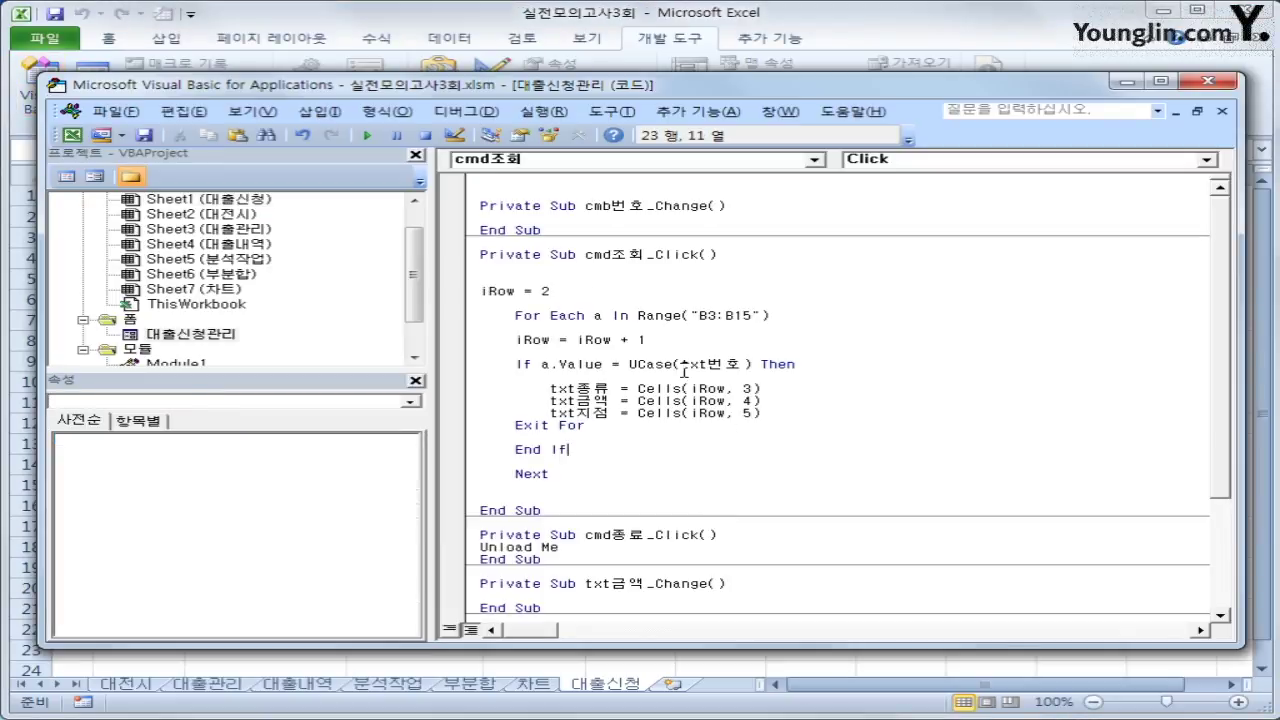
pyautogui.click(585, 279)
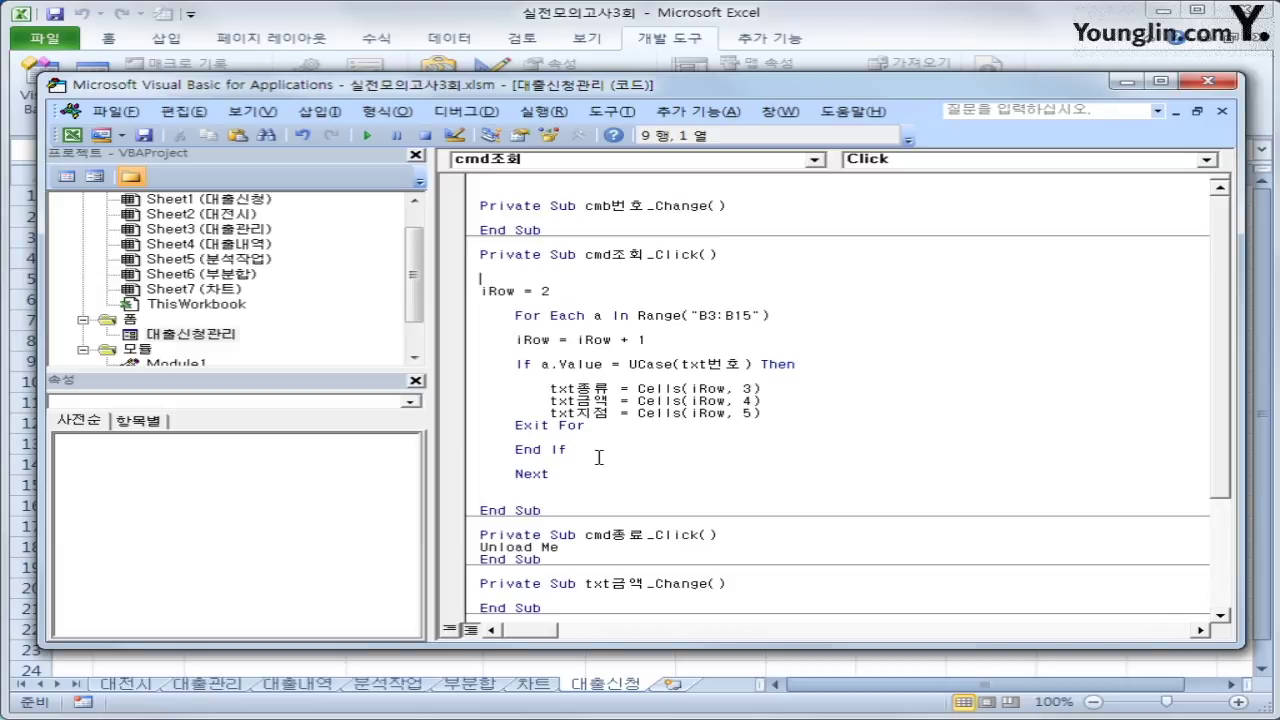
pyautogui.write('isdata = 0')
pyautogui.press('Home')
pyautogui.hotkey('shift', 'Right')
pyautogui.write('I')
# Add the condition If Isdata = 0 Then below the loop's Next line
pyautogui.press('Down')
pyautogui.press('Down')
pyautogui.press('Down')
pyautogui.press('Down')
pyautogui.press('Down')
pyautogui.press('Down')
pyautogui.press('Down')
pyautogui.press('Down')
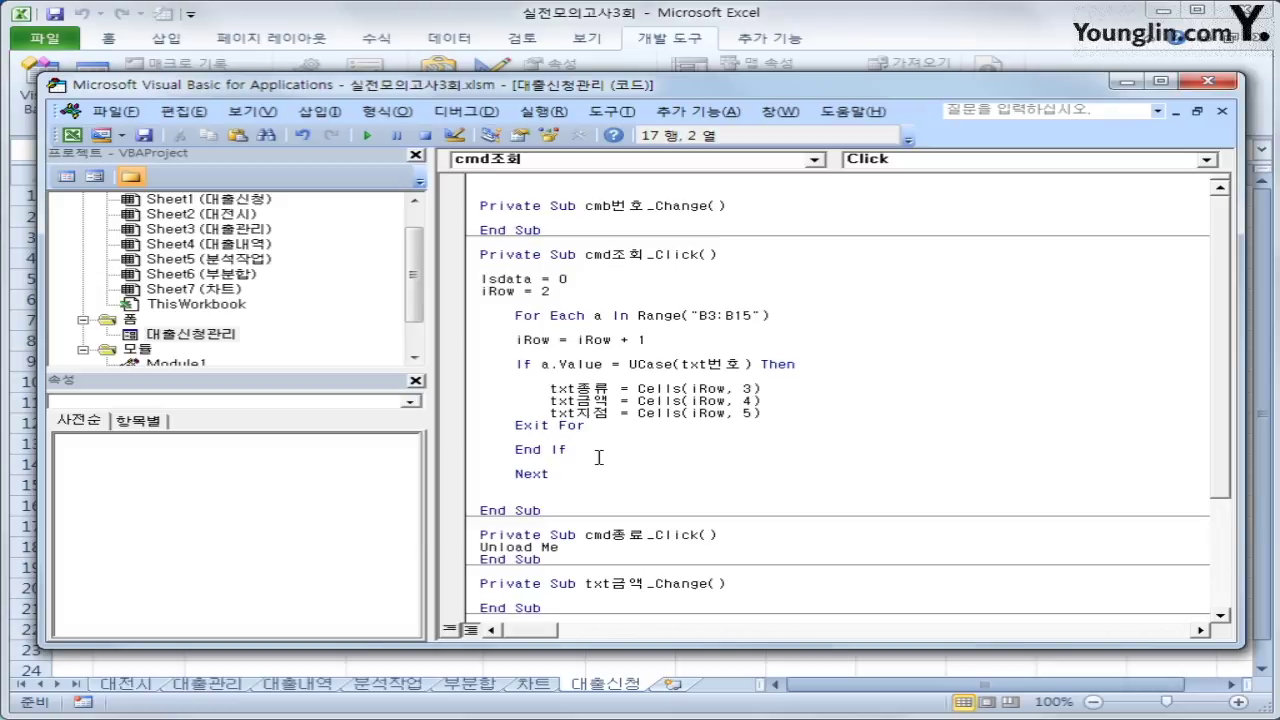
pyautogui.press('Down')
pyautogui.press('Down')
pyautogui.press('Down')
pyautogui.press('Down')
pyautogui.press('Down')
pyautogui.press('Down')
pyautogui.press('Down')
pyautogui.press('Down')
pyautogui.press('Down')
pyautogui.press('Down')
pyautogui.write('if Isdata = 0 then')
pyautogui.press('Return')
# Inside the Isdata condition, add an indented MsgBox "조건에 일치하는 자료가 없습니다." statement
pyautogui.press('Tab')
pyautogui.write('ms')
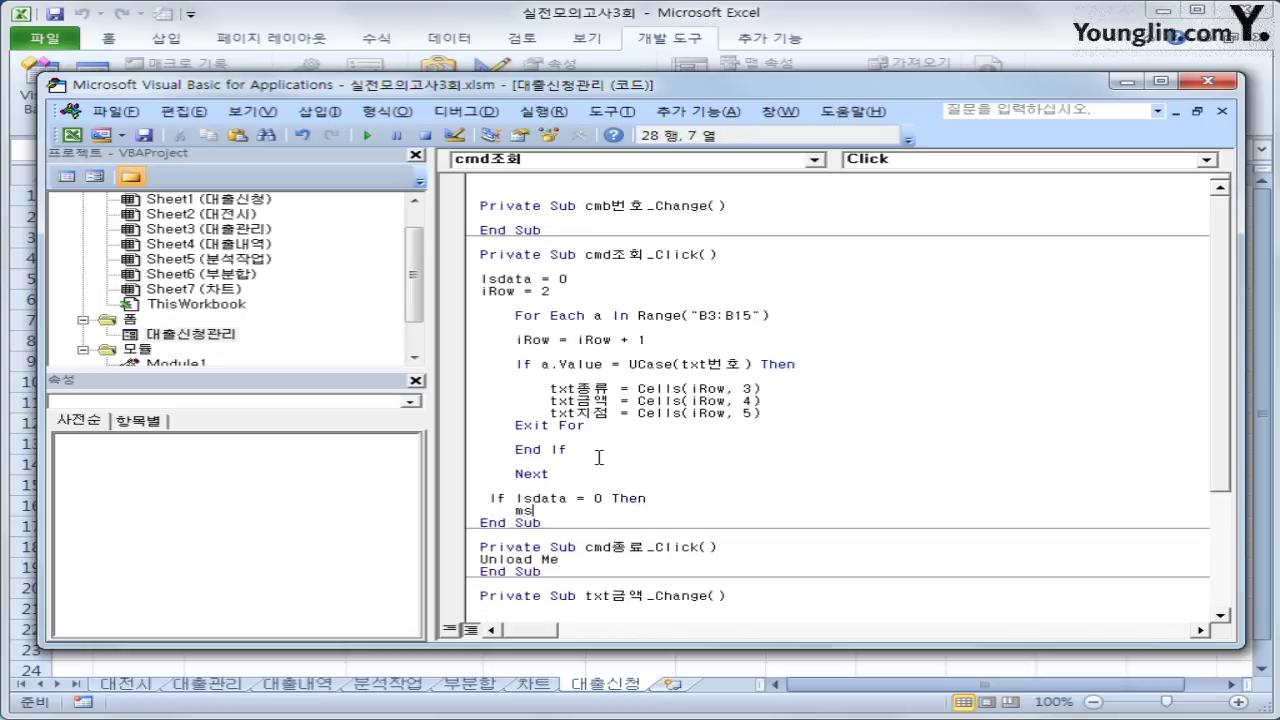
pyautogui.write('gbox ')
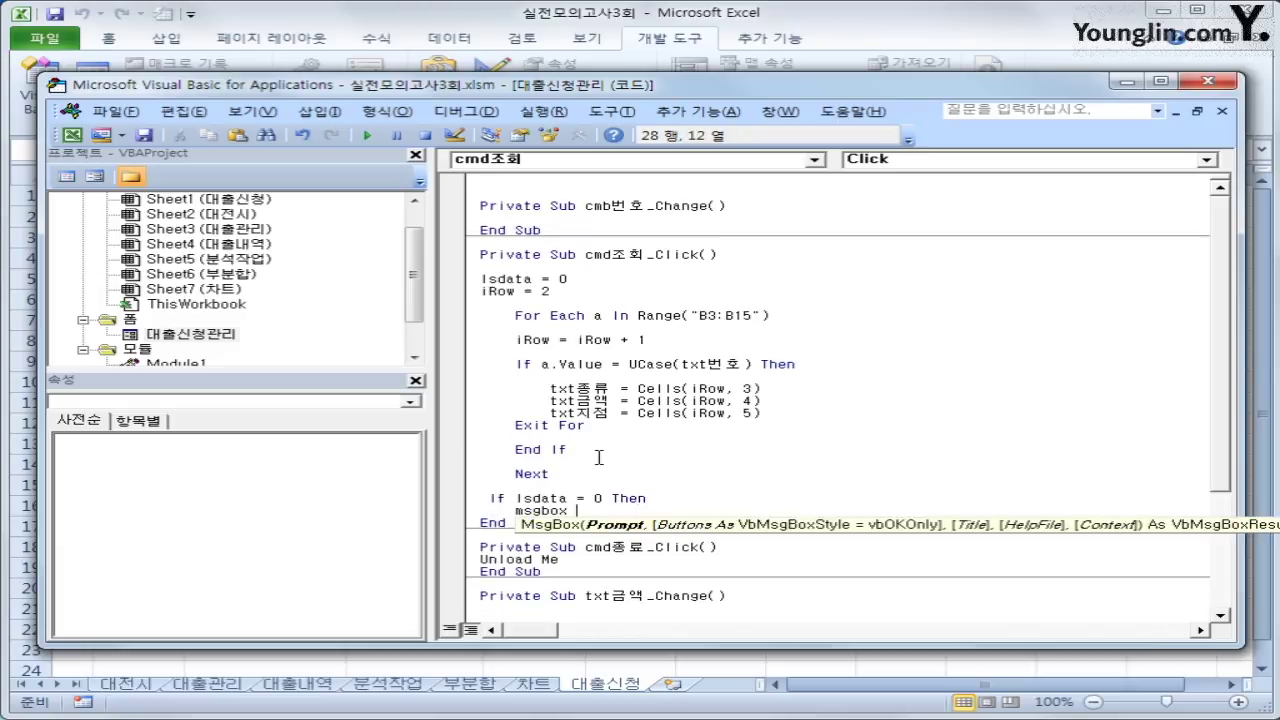
pyautogui.write('"wkfy')
pyautogui.press('BackSpace')
pyautogui.press('BackSpace')
pyautogui.press('BackSpace')
pyautogui.press('BackSpace')
pyautogui.write('ㅈ조건에 일치하느ㄴ ')
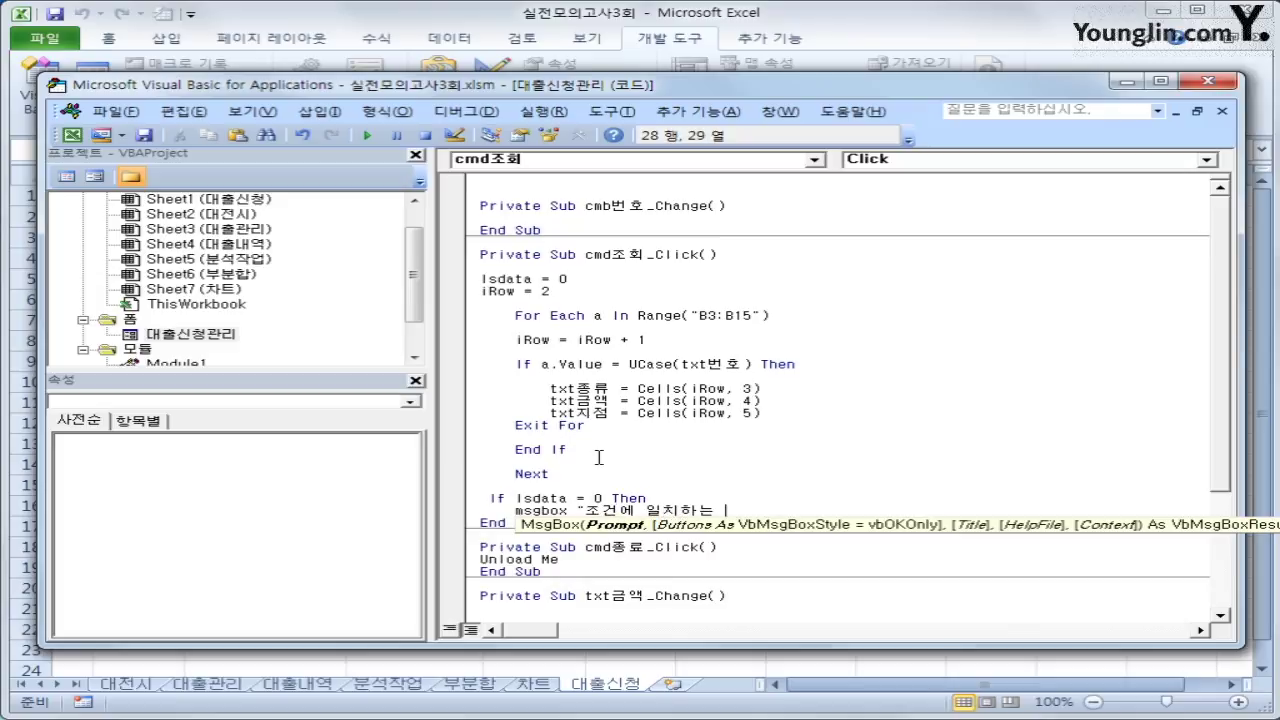
pyautogui.write('자료가 없습니다.')
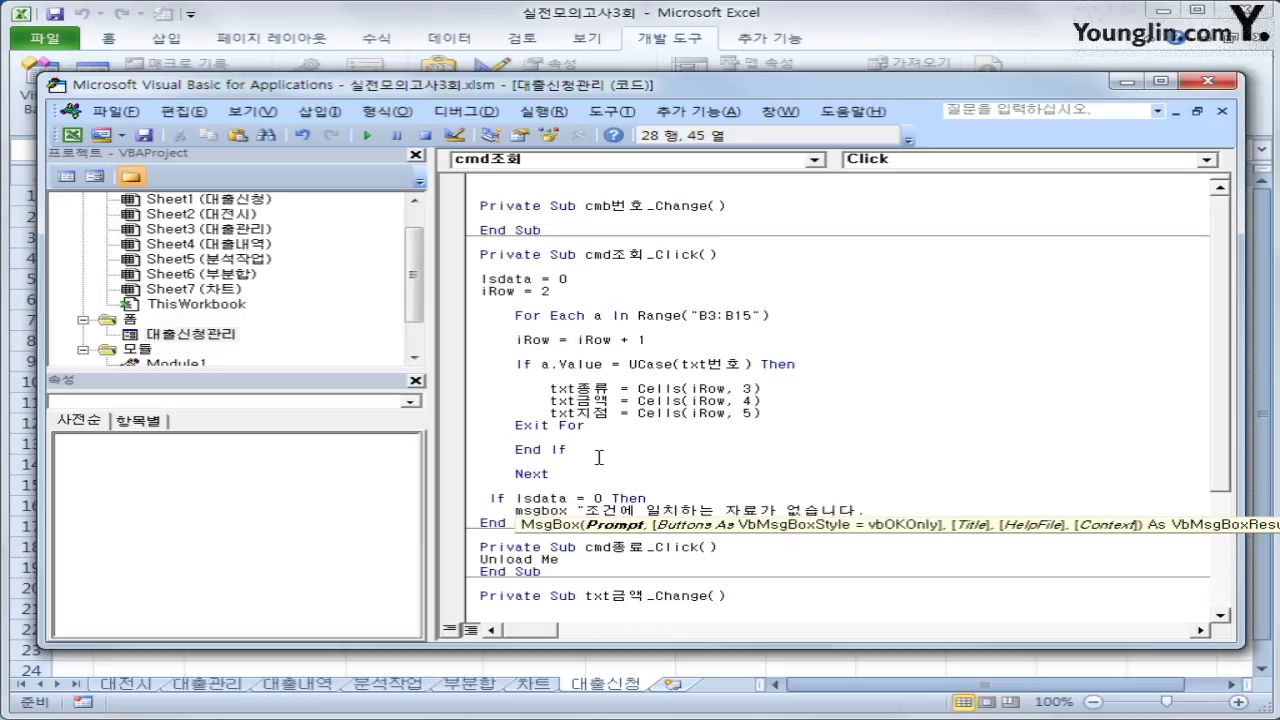
pyautogui.write('"')
pyautogui.press('Return')
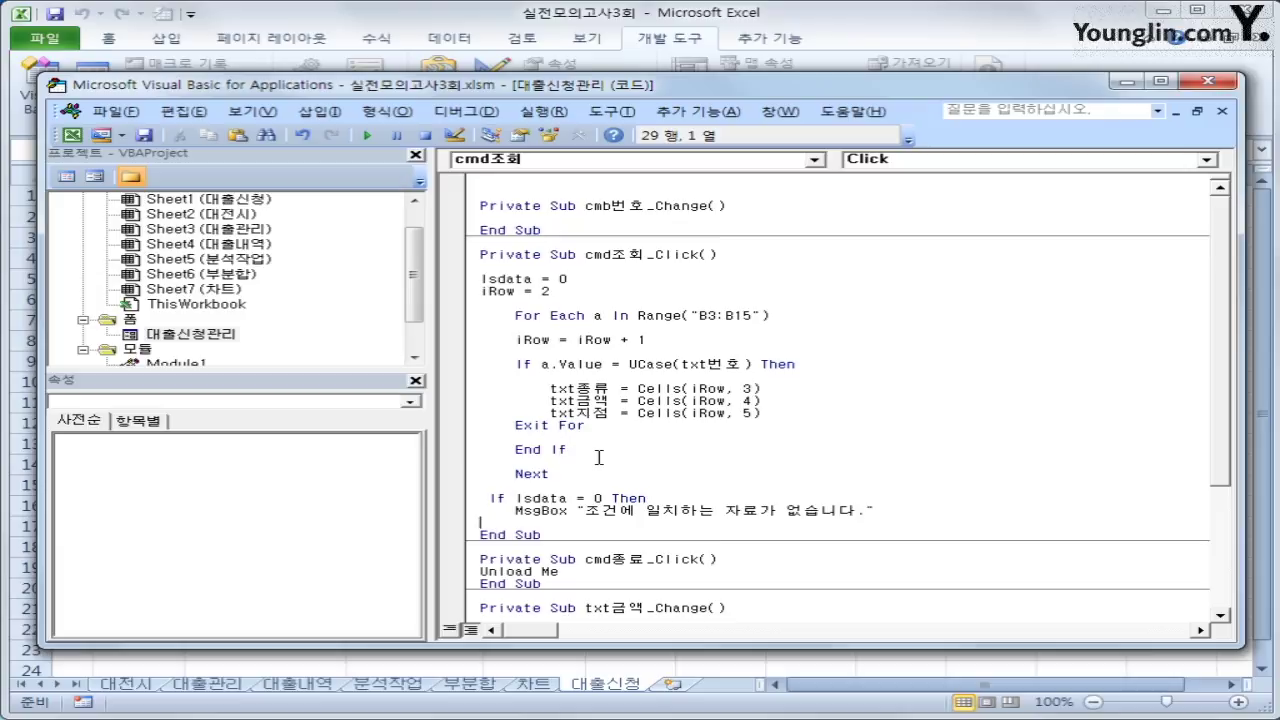
# Close the Isdata condition with End If and review the Isdata lines of the procedure
pyautogui.write('end if')
pyautogui.press('Return')
pyautogui.press('Up')
pyautogui.press('Up')
pyautogui.press('Up')
pyautogui.press('Up')
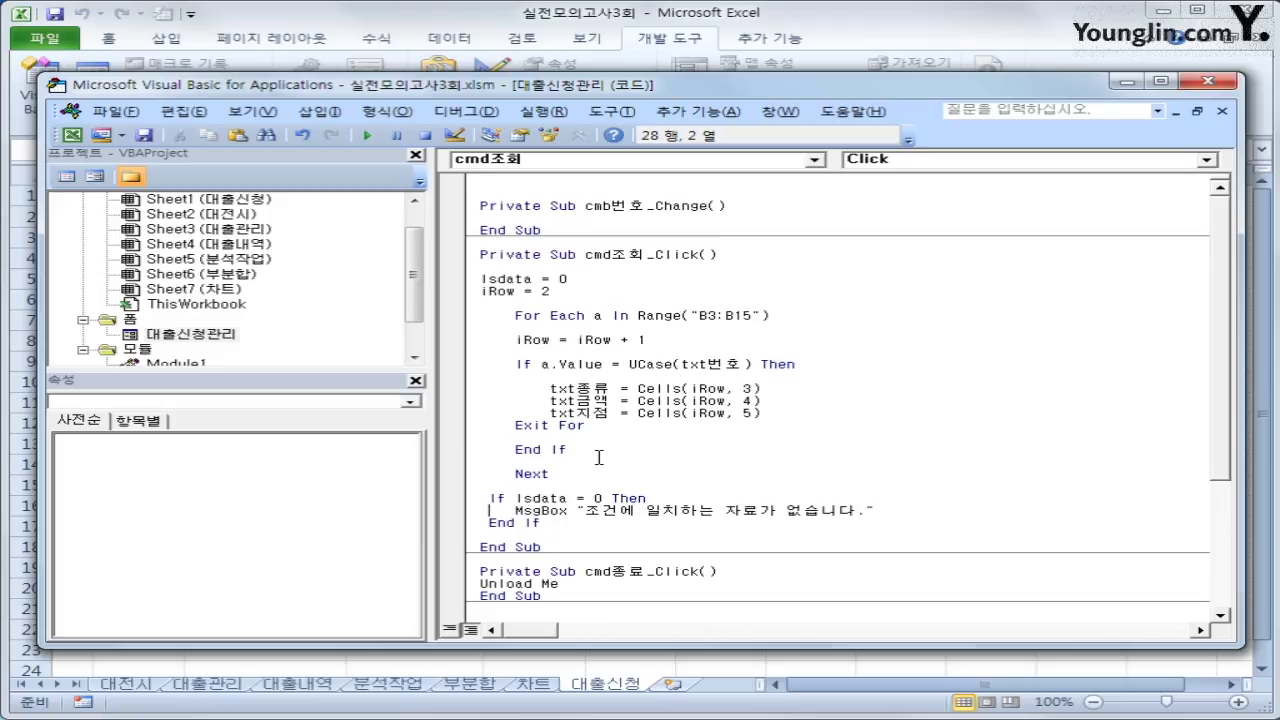
pyautogui.click(595, 279)
pyautogui.click(944, 526)
# Return to the worksheet, reopen the loan form, look up the table's first loan number, and move the message aside
pyautogui.click(1208, 80)
pyautogui.click(780, 225)
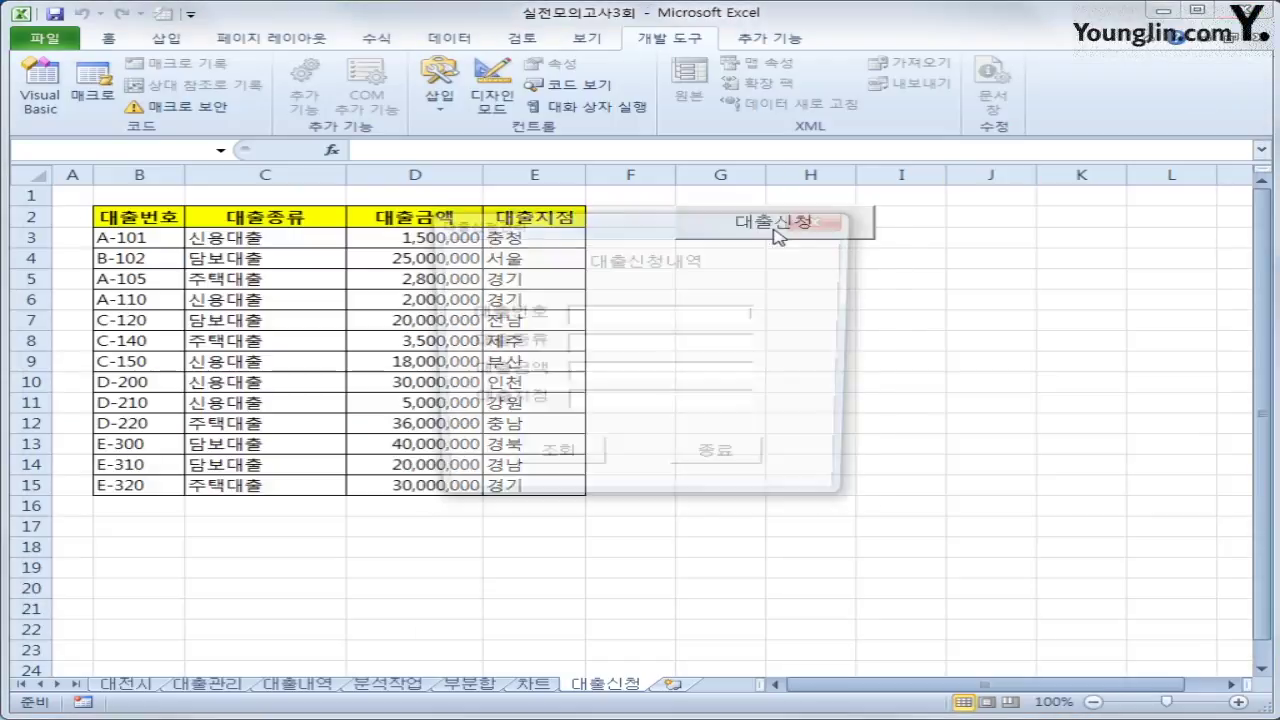
pyautogui.moveTo(684, 224); pyautogui.dragTo(926, 263)
pyautogui.write('a-101')
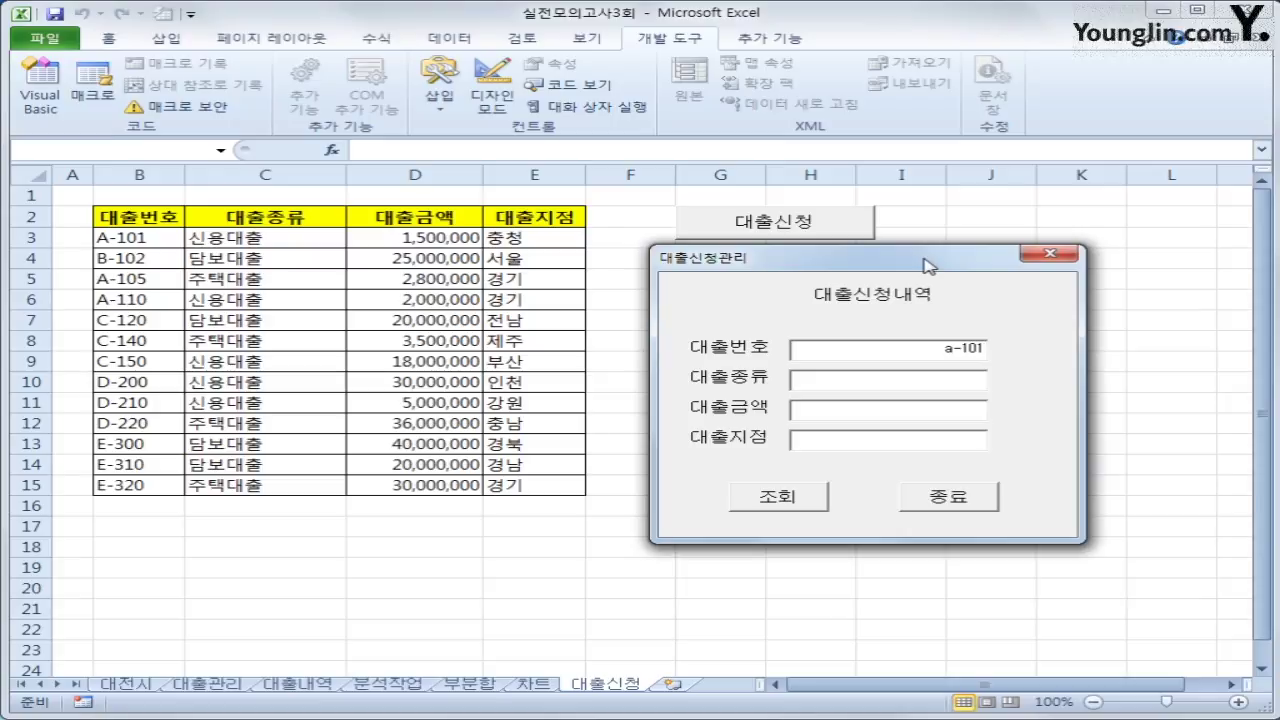
pyautogui.click(796, 500)
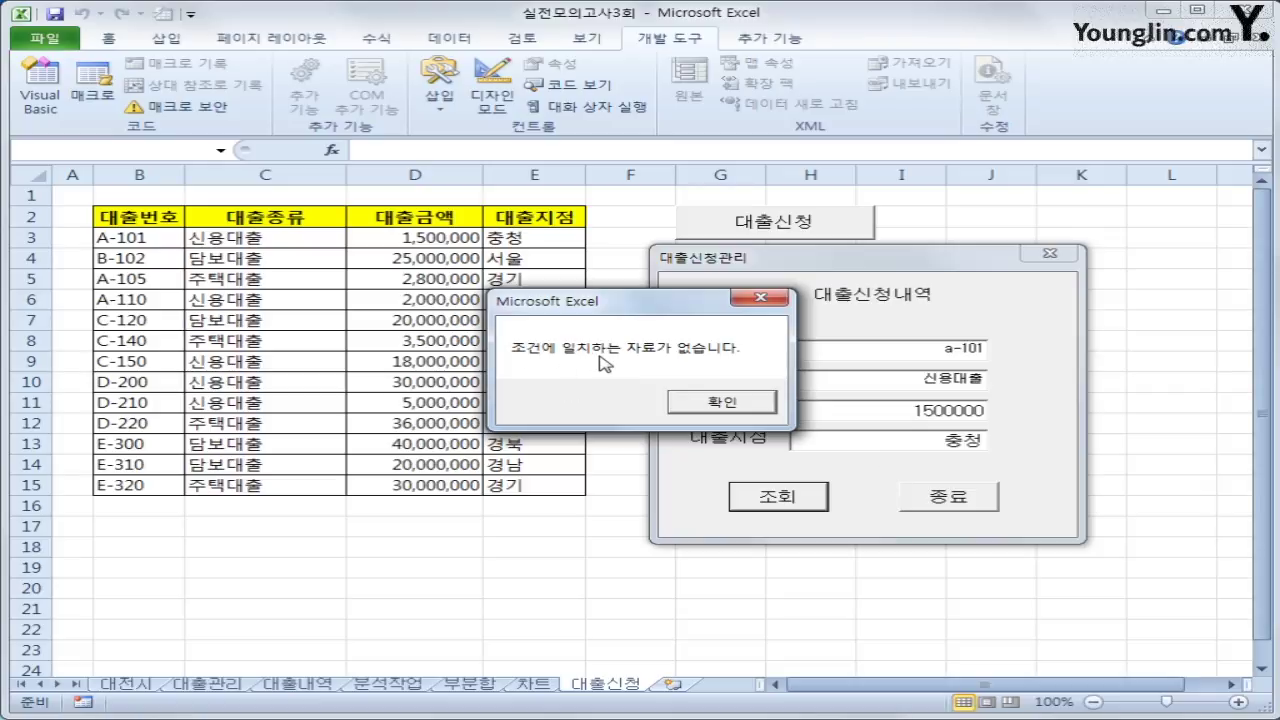
pyautogui.moveTo(663, 307); pyautogui.dragTo(565, 340)
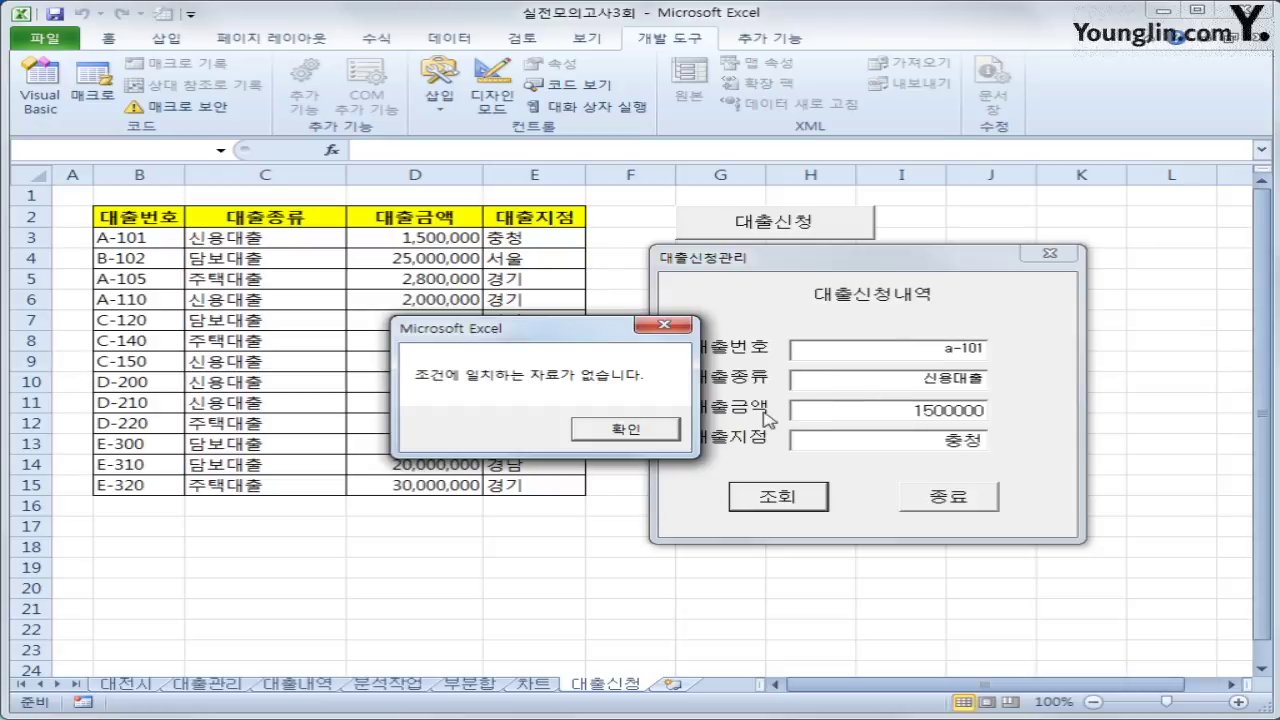
# Dismiss the no-match message, close the loan form, and return to its code in the Visual Basic editor
pyautogui.click(630, 430)
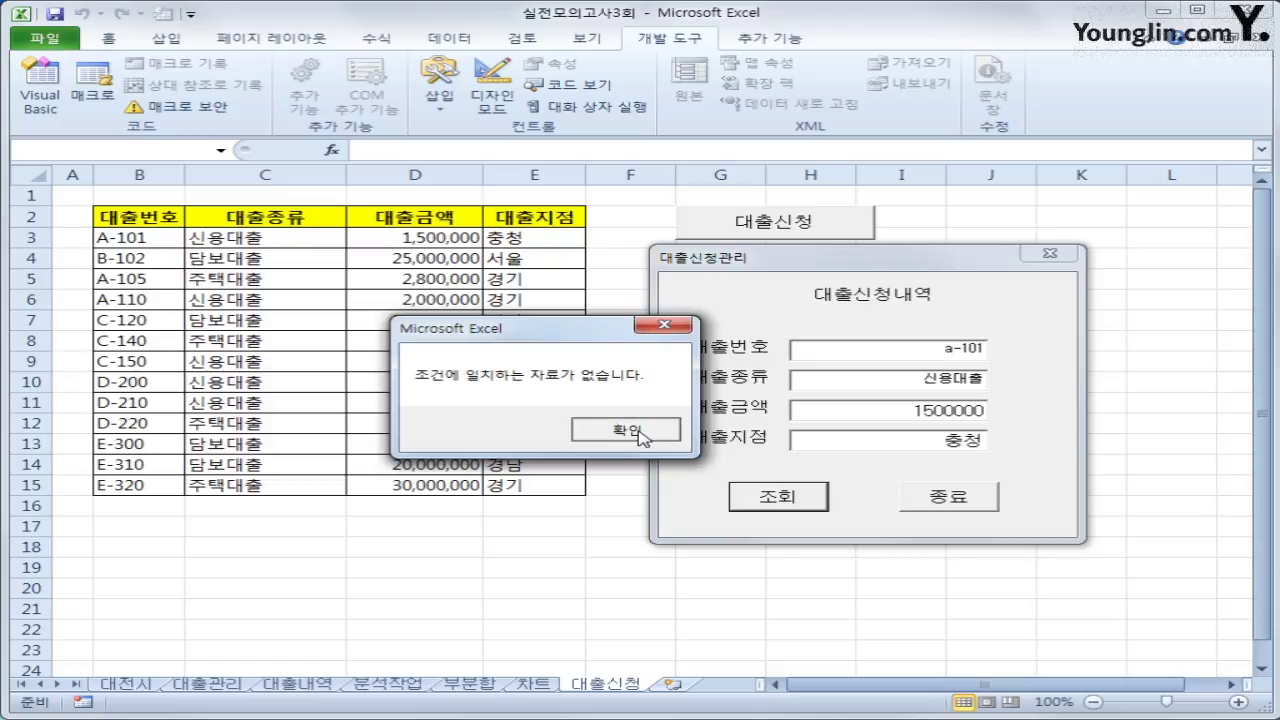
pyautogui.click(953, 500)
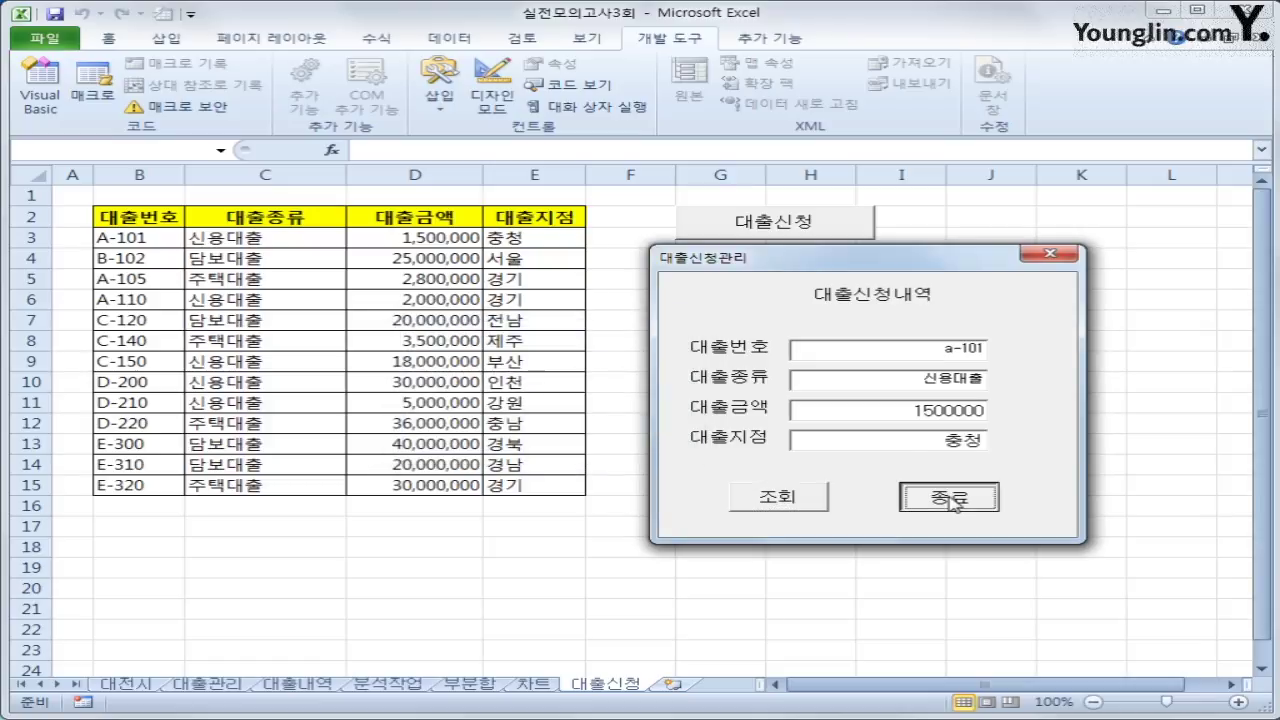
pyautogui.click(42, 104)
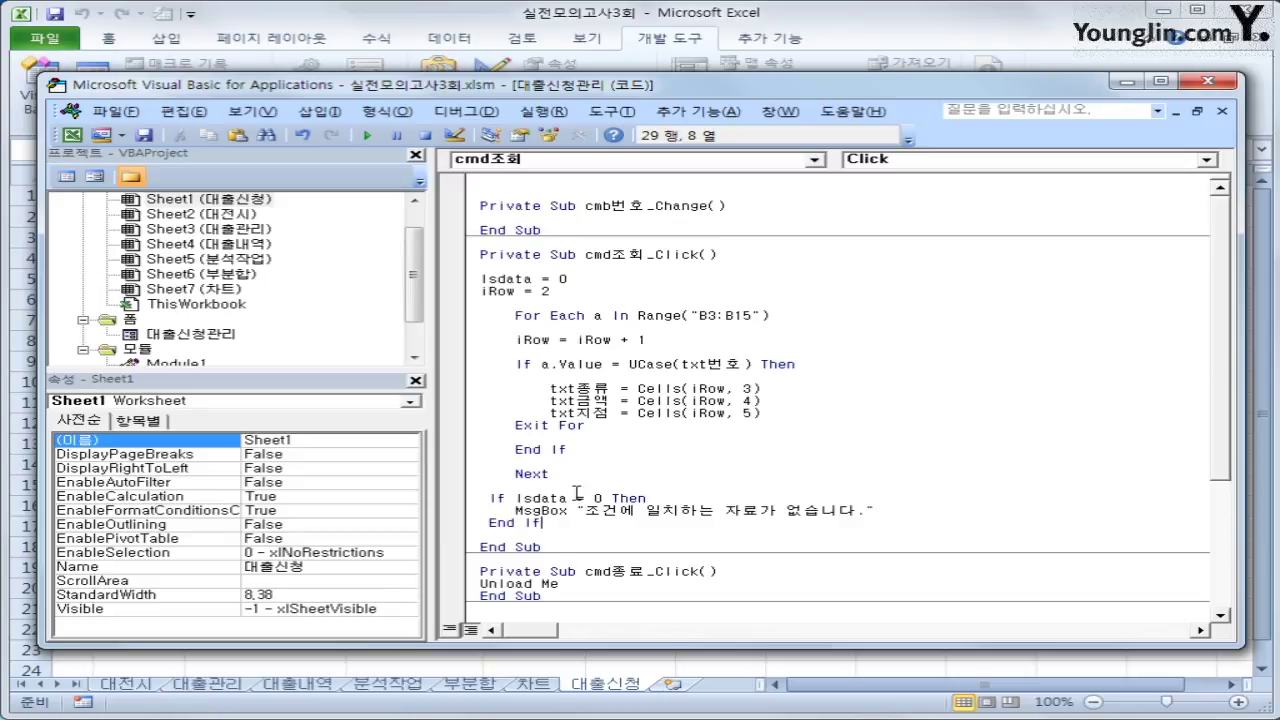
# Insert the statement Isdata = 1 between the txt지점 assignment and Exit For, set off by blank lines
pyautogui.click(619, 449)
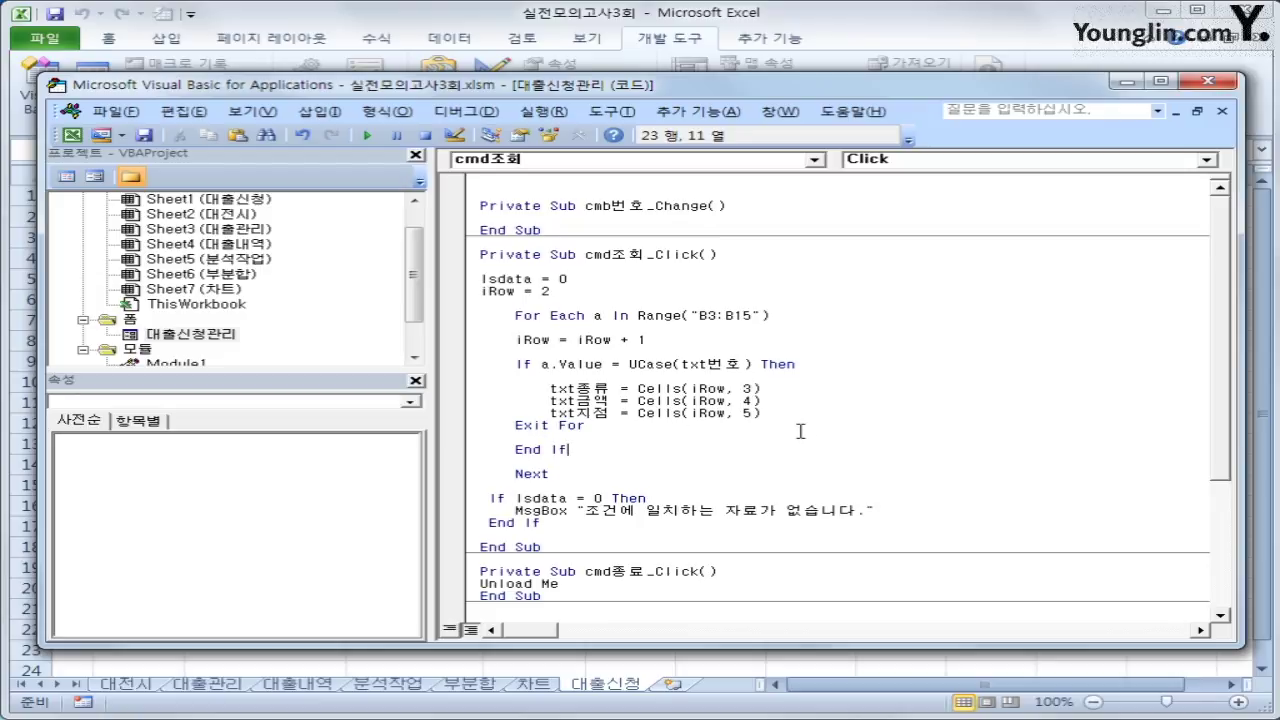
pyautogui.press('Down')
pyautogui.press('Up')
pyautogui.press('Up')
pyautogui.press('Up')
pyautogui.press('Return')
pyautogui.press('Return')
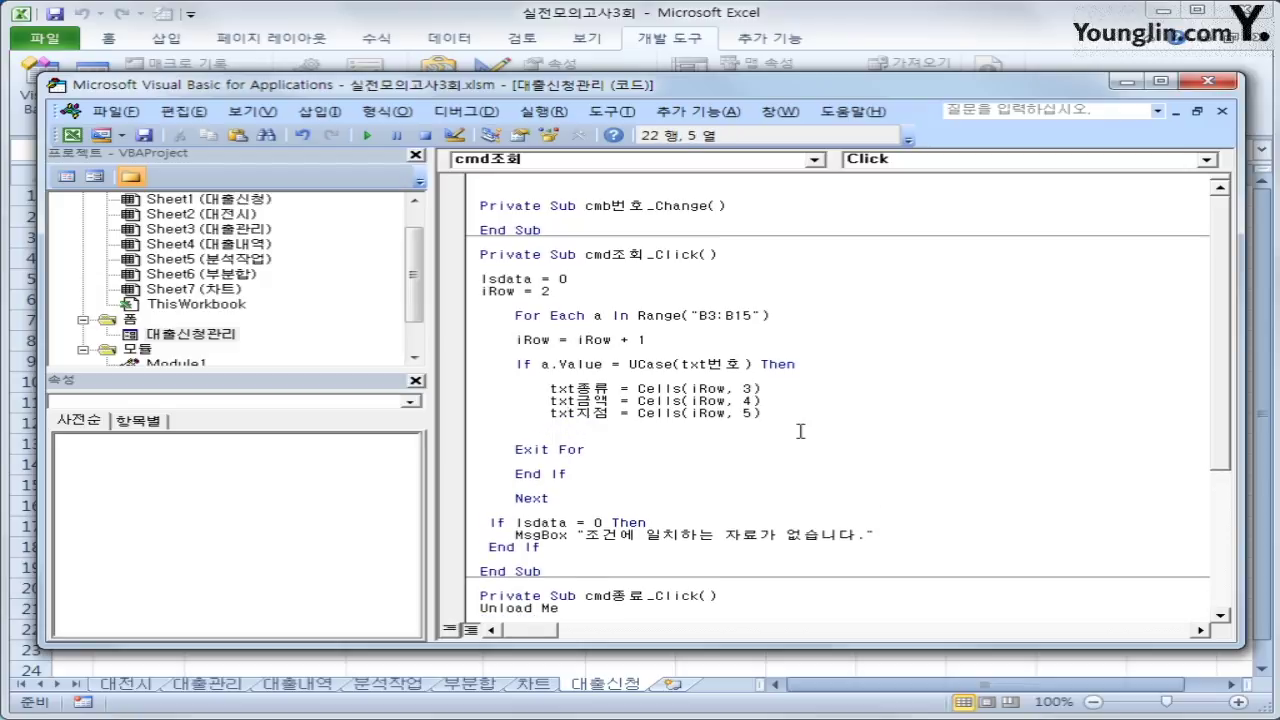
pyautogui.press('Return')
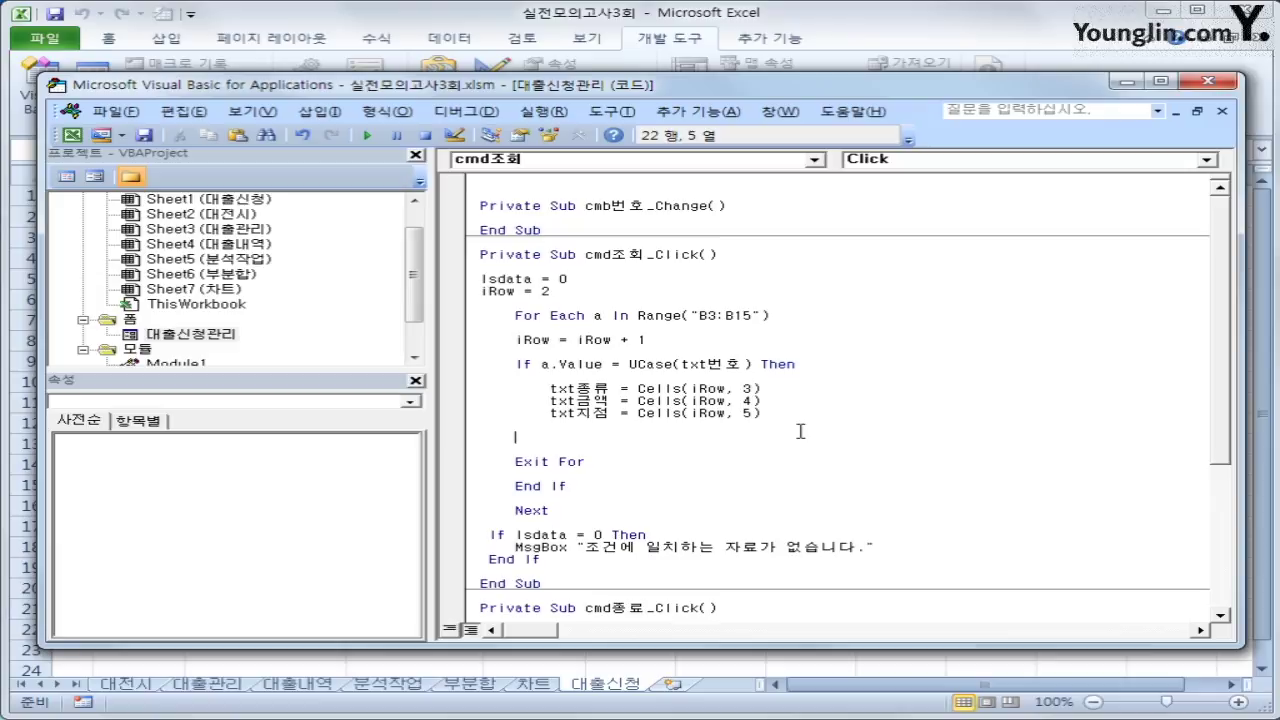
pyautogui.write('Isat')
pyautogui.write('at')
pyautogui.write('a =1')
pyautogui.press('Down')
pyautogui.press('Up')
# Review the loop range, variable a, the Cells(iRow, …) assignments and the Isdata lines of the cmd조회 procedure
pyautogui.moveTo(715, 317); pyautogui.dragTo(707, 316)
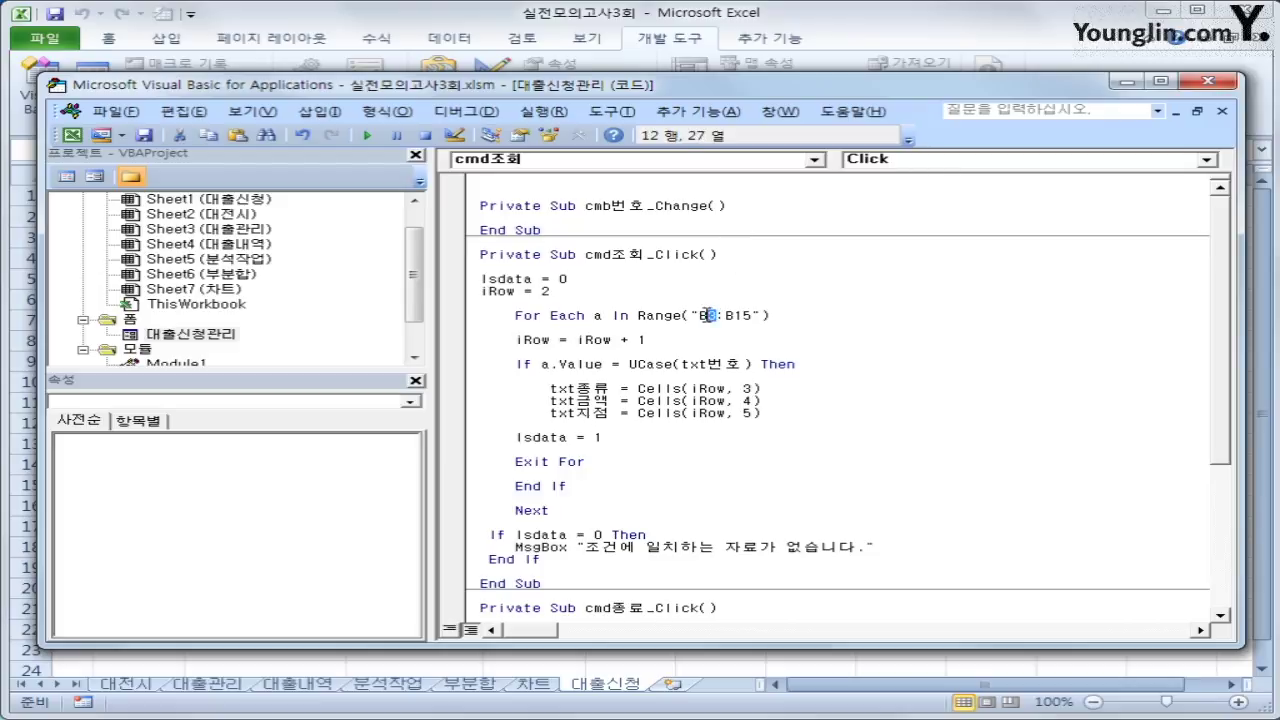
pyautogui.write('3')
pyautogui.click(601, 318)
pyautogui.doubleClick(599, 317)
pyautogui.doubleClick(546, 364)
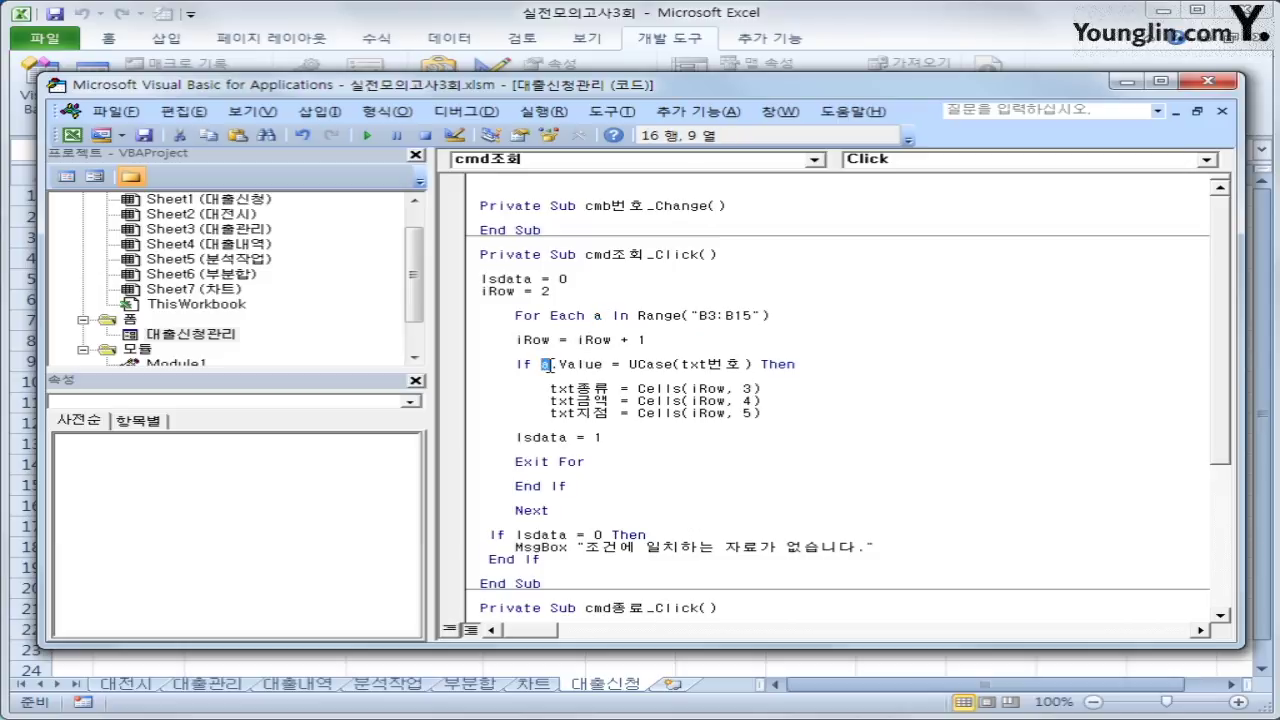
pyautogui.moveTo(482, 364); pyautogui.dragTo(766, 390)
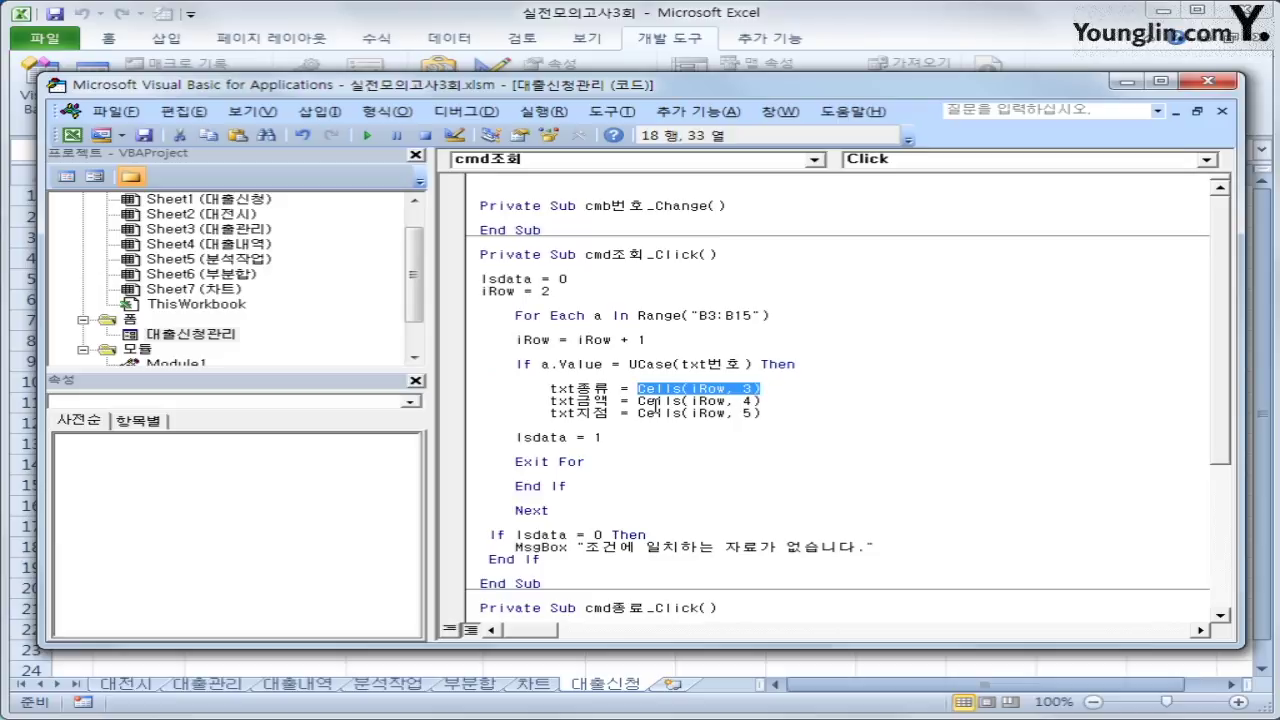
pyautogui.moveTo(638, 401); pyautogui.dragTo(783, 402)
pyautogui.moveTo(640, 413); pyautogui.dragTo(762, 415)
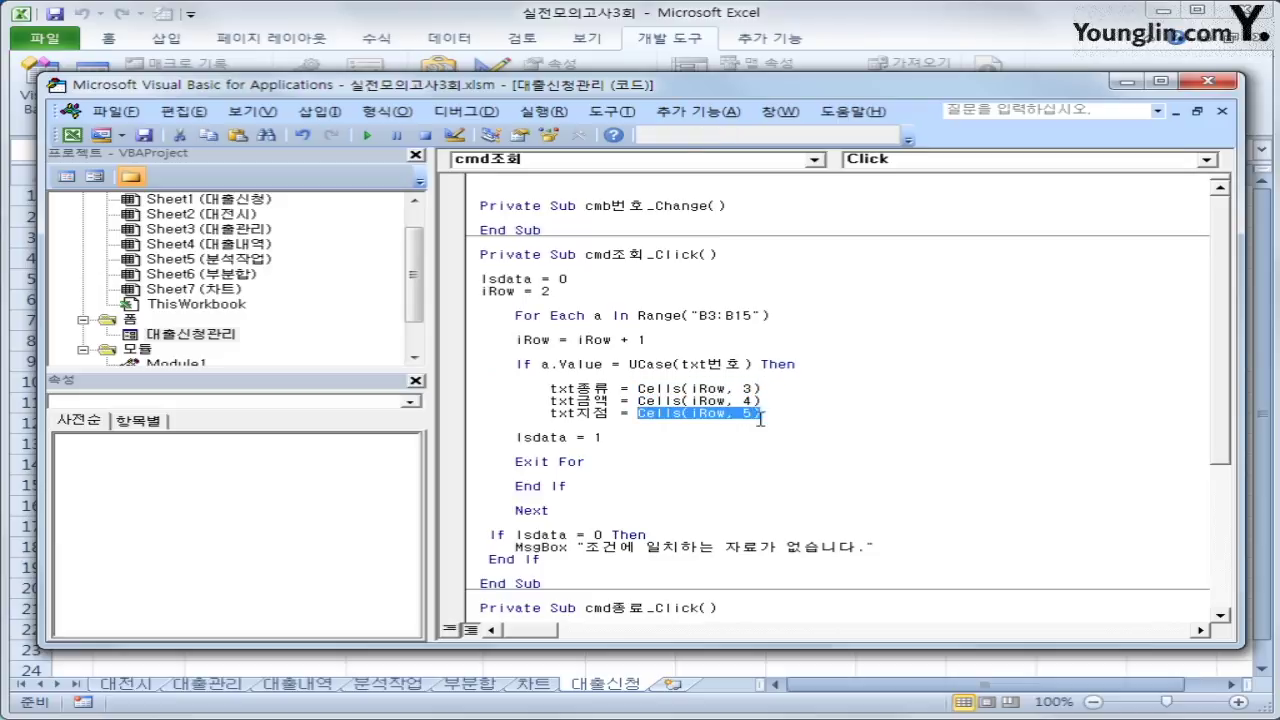
pyautogui.click(605, 438)
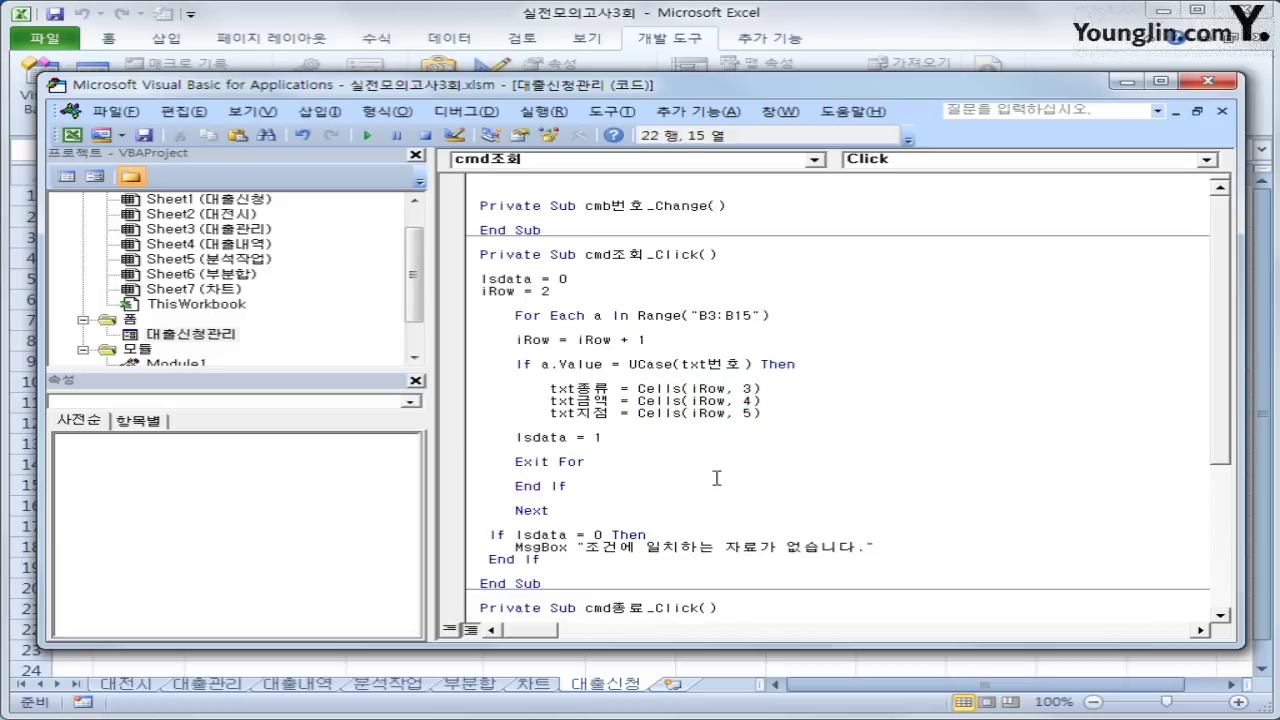
pyautogui.moveTo(611, 436); pyautogui.dragTo(516, 440)
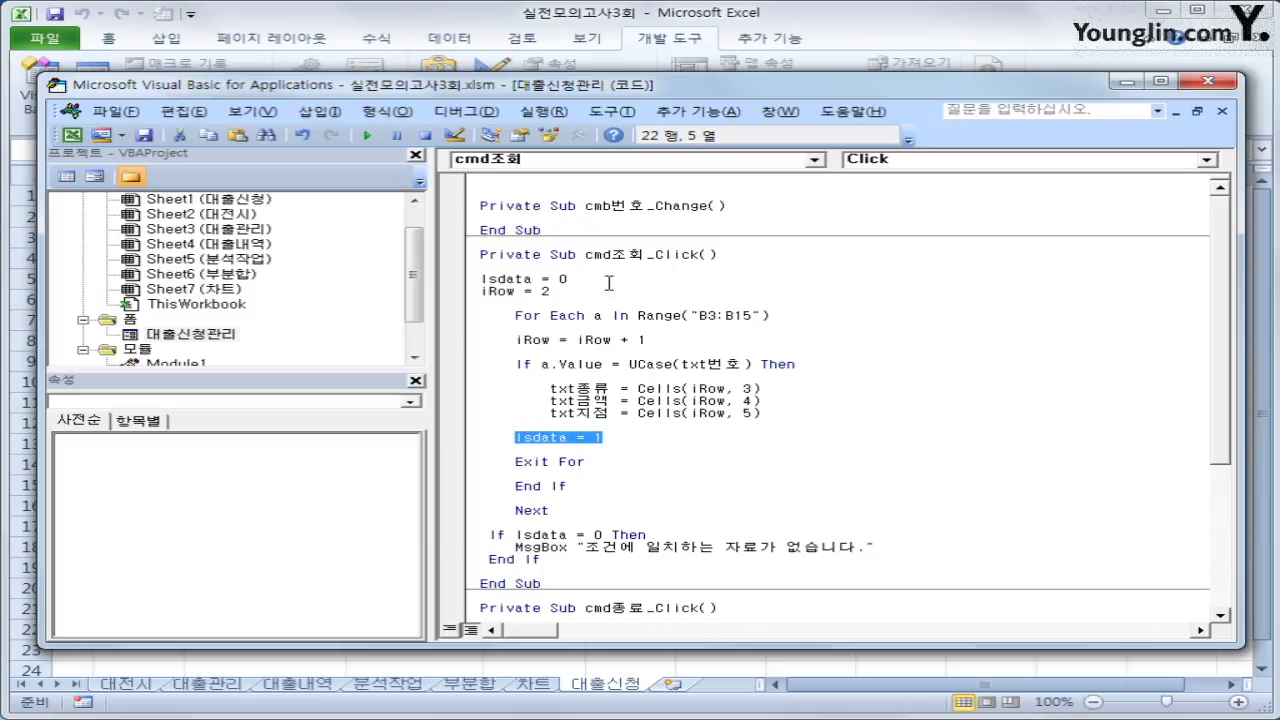
pyautogui.click(608, 284)
pyautogui.click(619, 437)
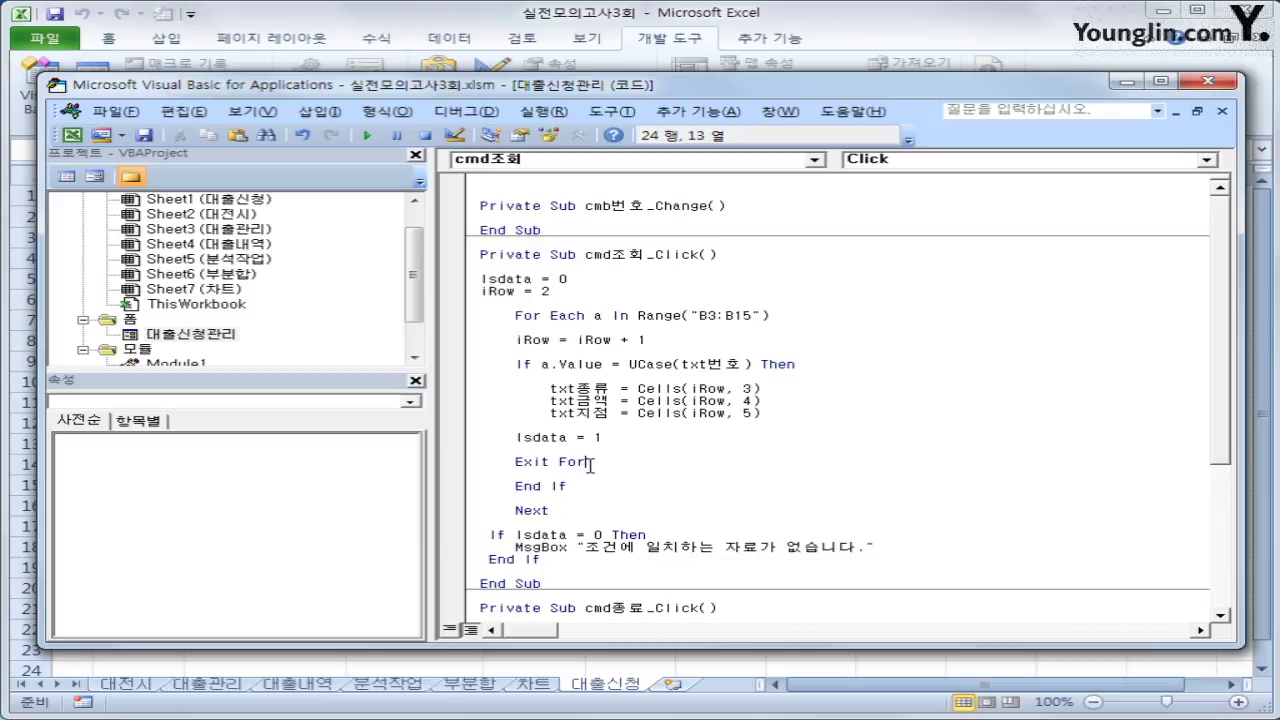
pyautogui.click(587, 509)
pyautogui.click(634, 438)
# Return to the worksheet, test the loan form with the table's first loan number, and close the form
pyautogui.click(1210, 81)
pyautogui.click(724, 400)
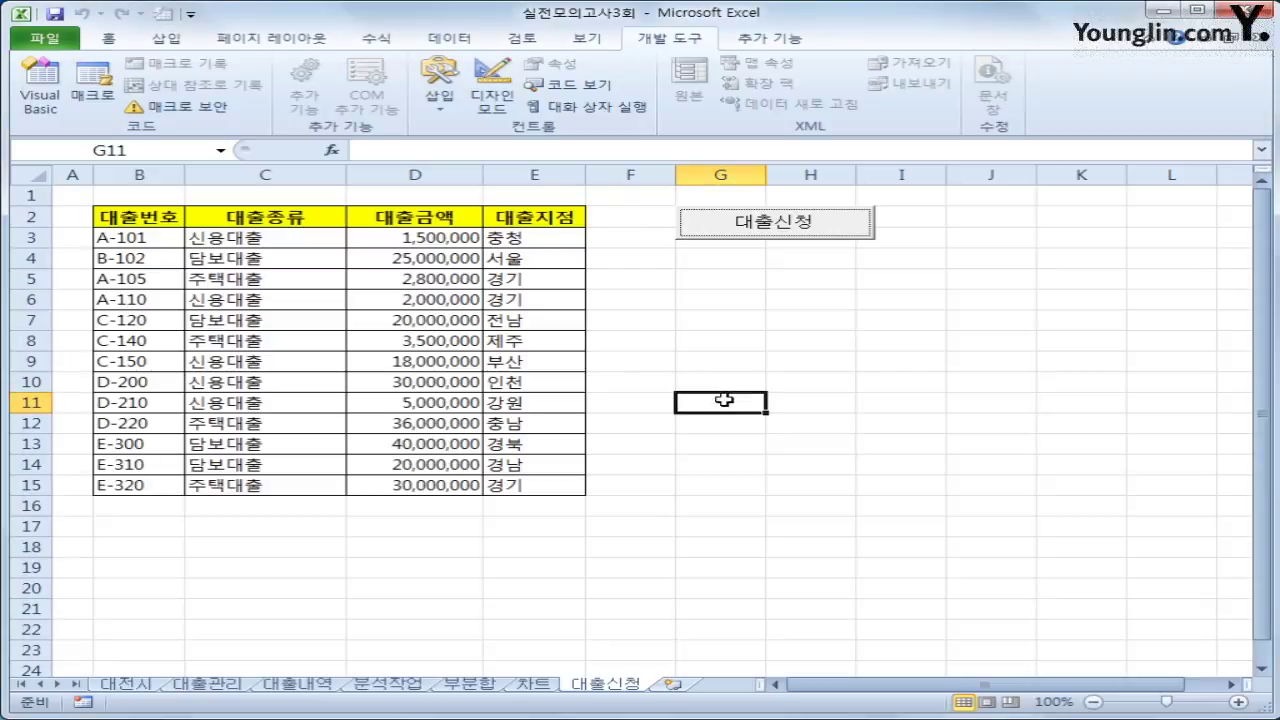
pyautogui.click(781, 230)
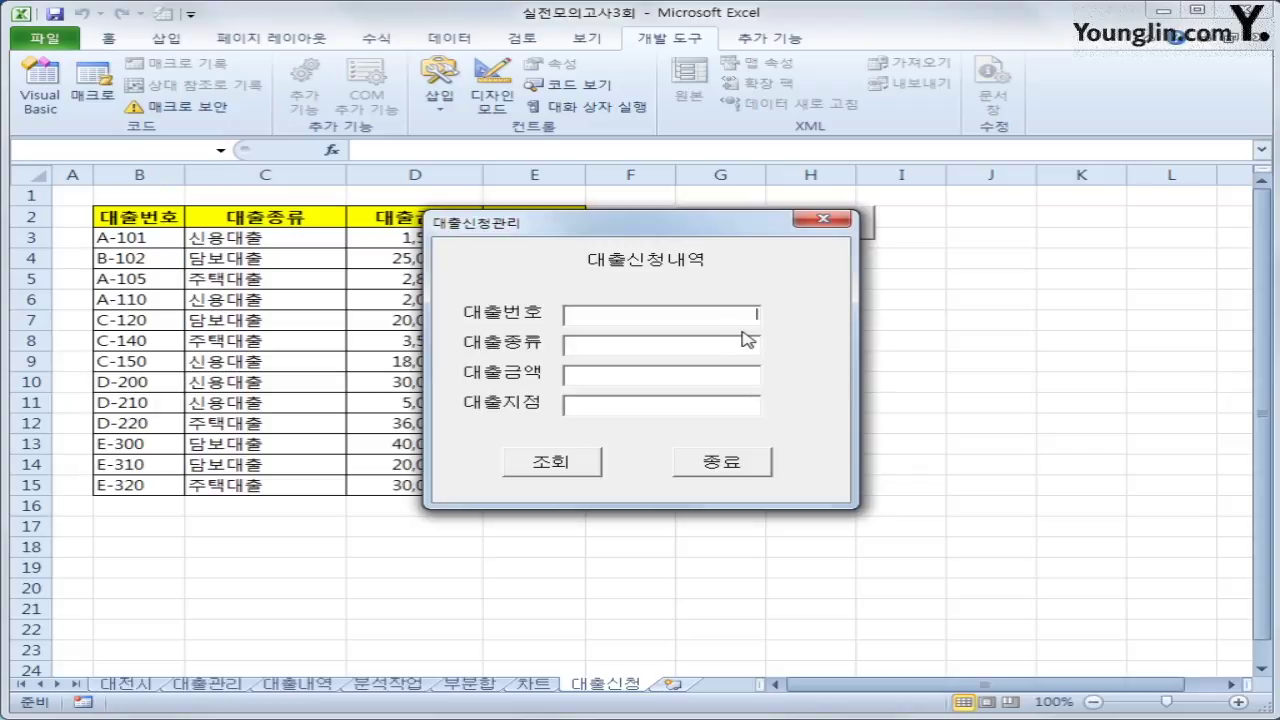
pyautogui.write('a-101')
pyautogui.click(530, 475)
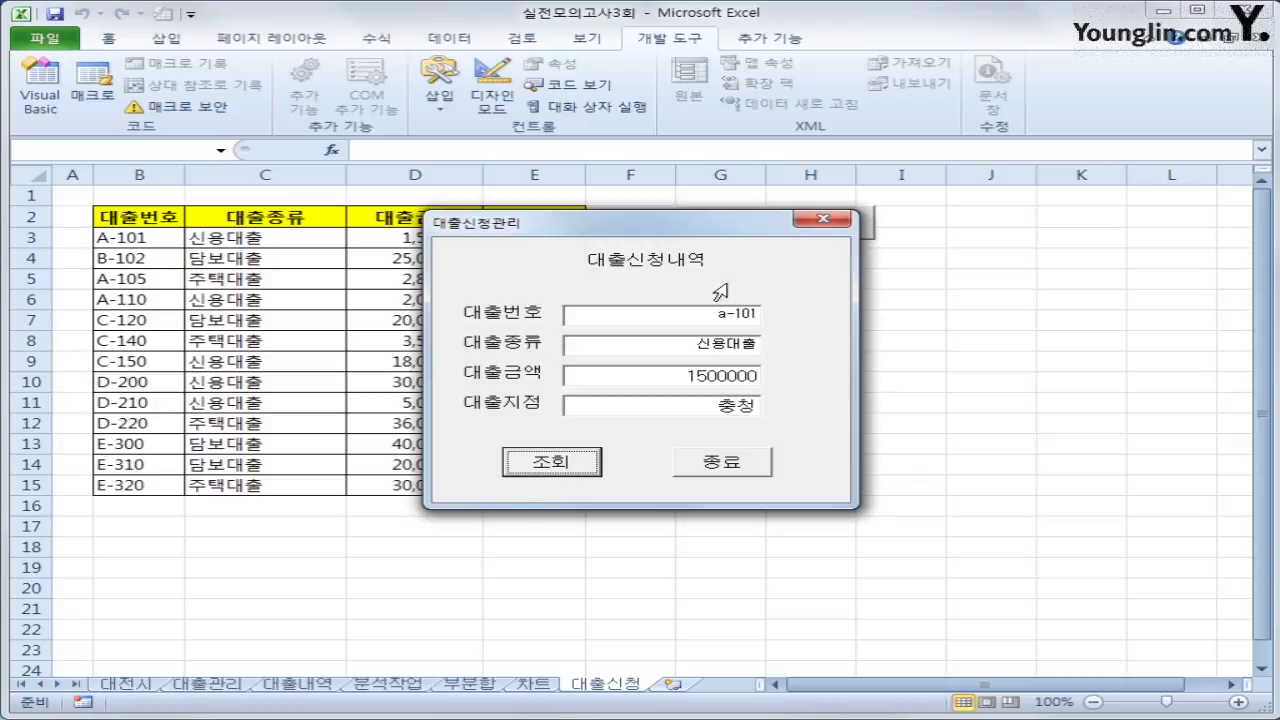
pyautogui.click(714, 462)
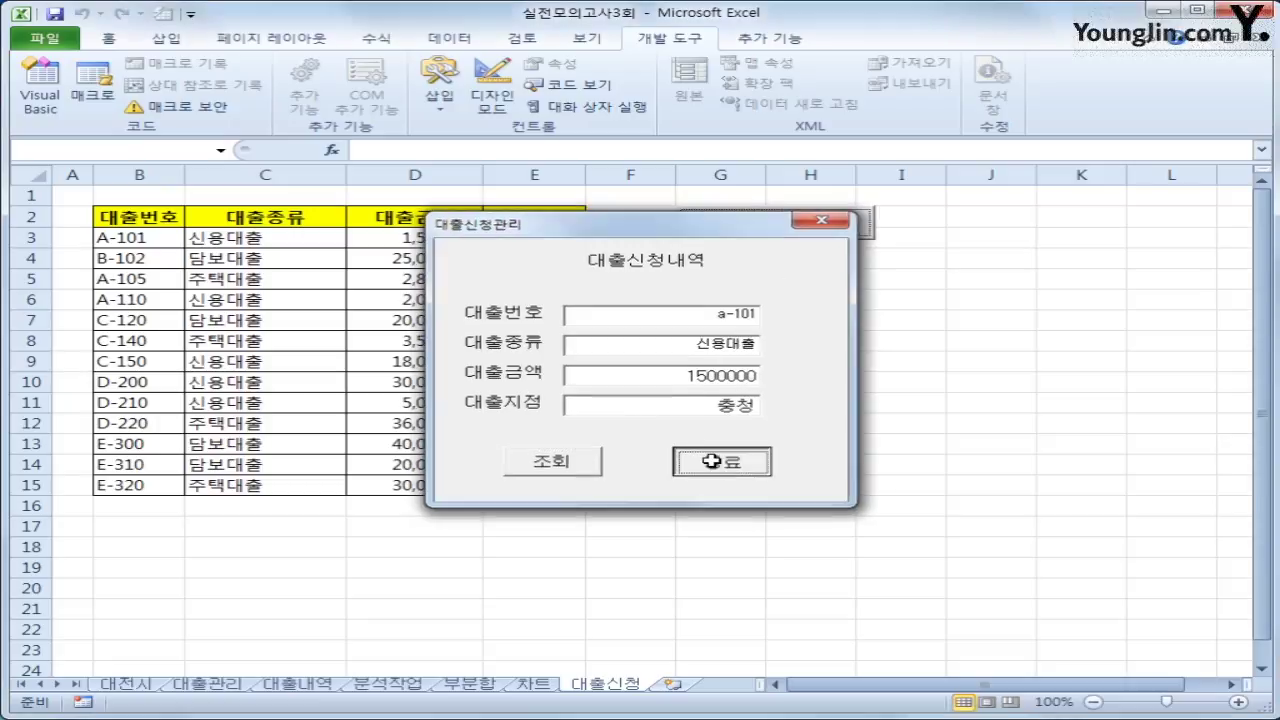
# Reopen the loan form, look up a loan number missing from the table, dismiss the message, and close the form
pyautogui.click(760, 224)
pyautogui.write('a')
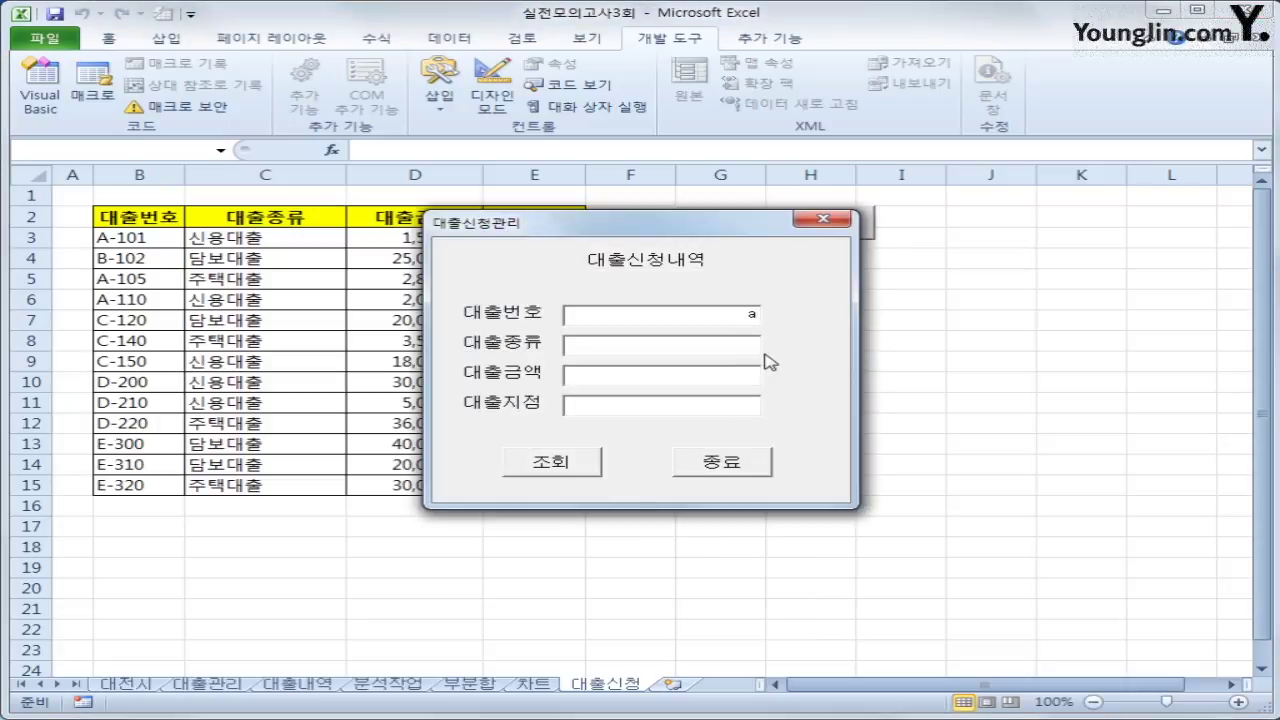
pyautogui.write('-12')
pyautogui.write('02')
pyautogui.click(560, 463)
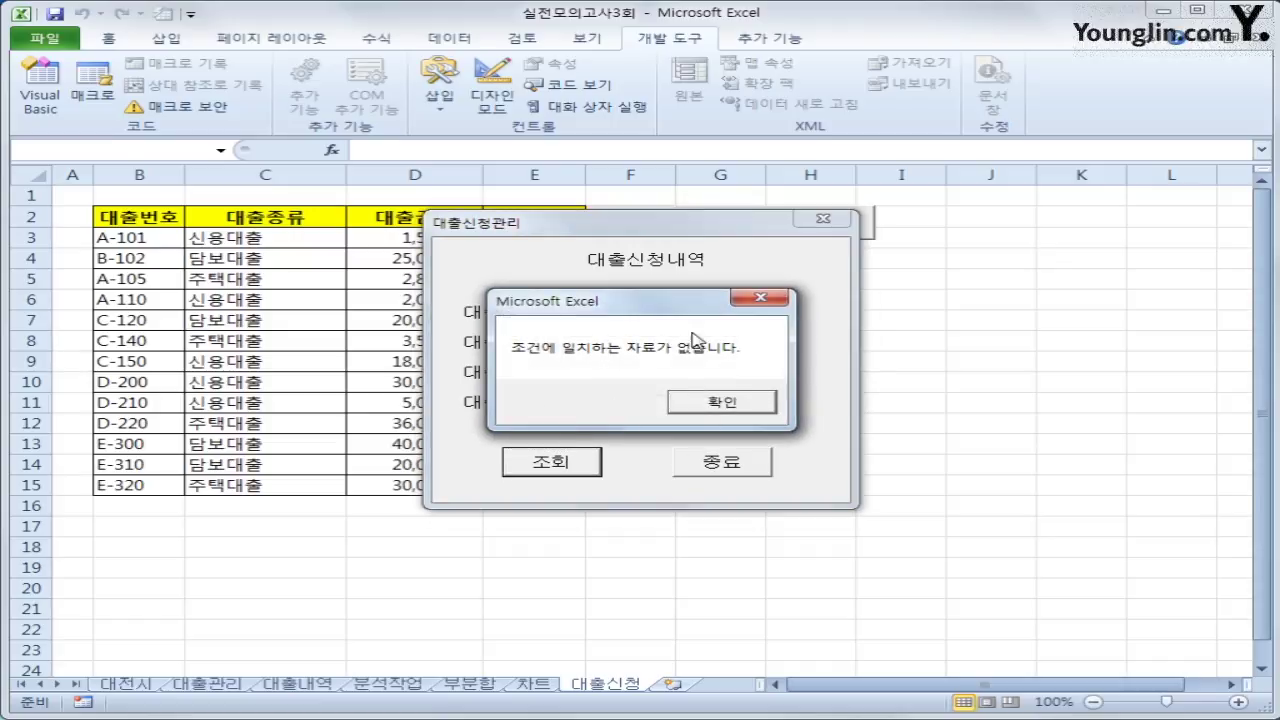
pyautogui.click(740, 402)
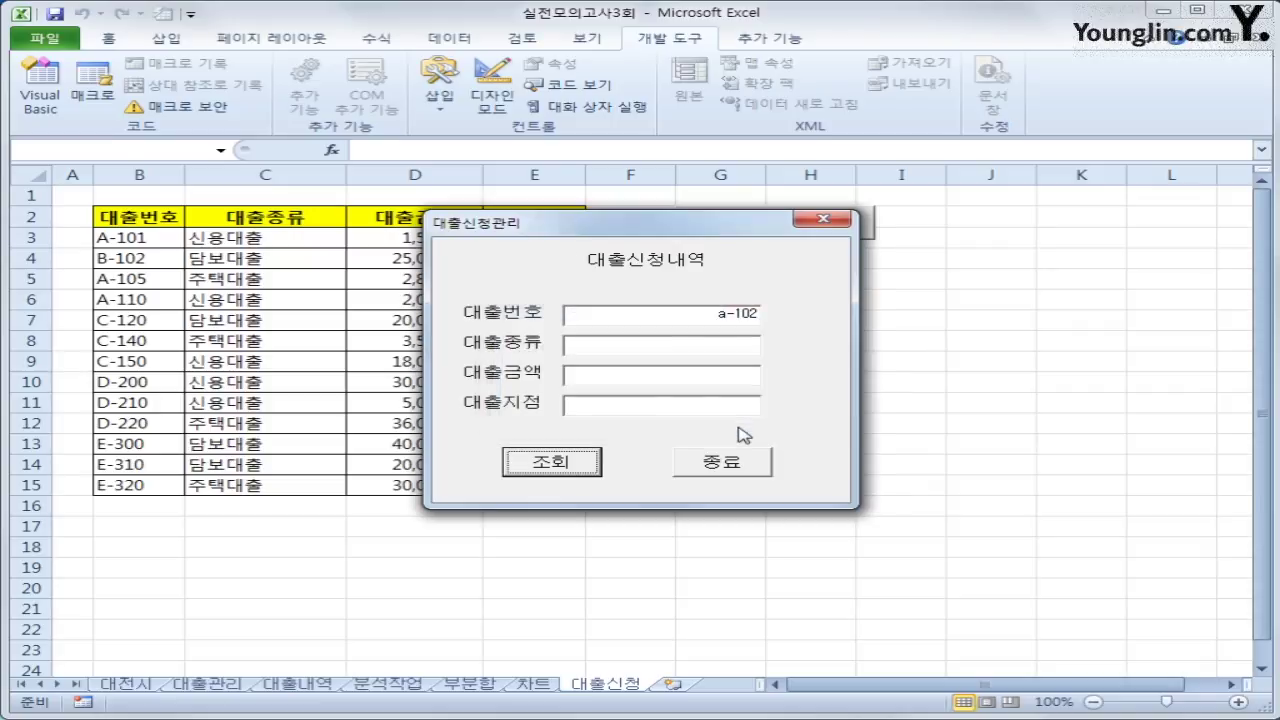
pyautogui.click(822, 220)
# Reopen the loan form, look up the table's second loan number, and close the form
pyautogui.click(809, 234)
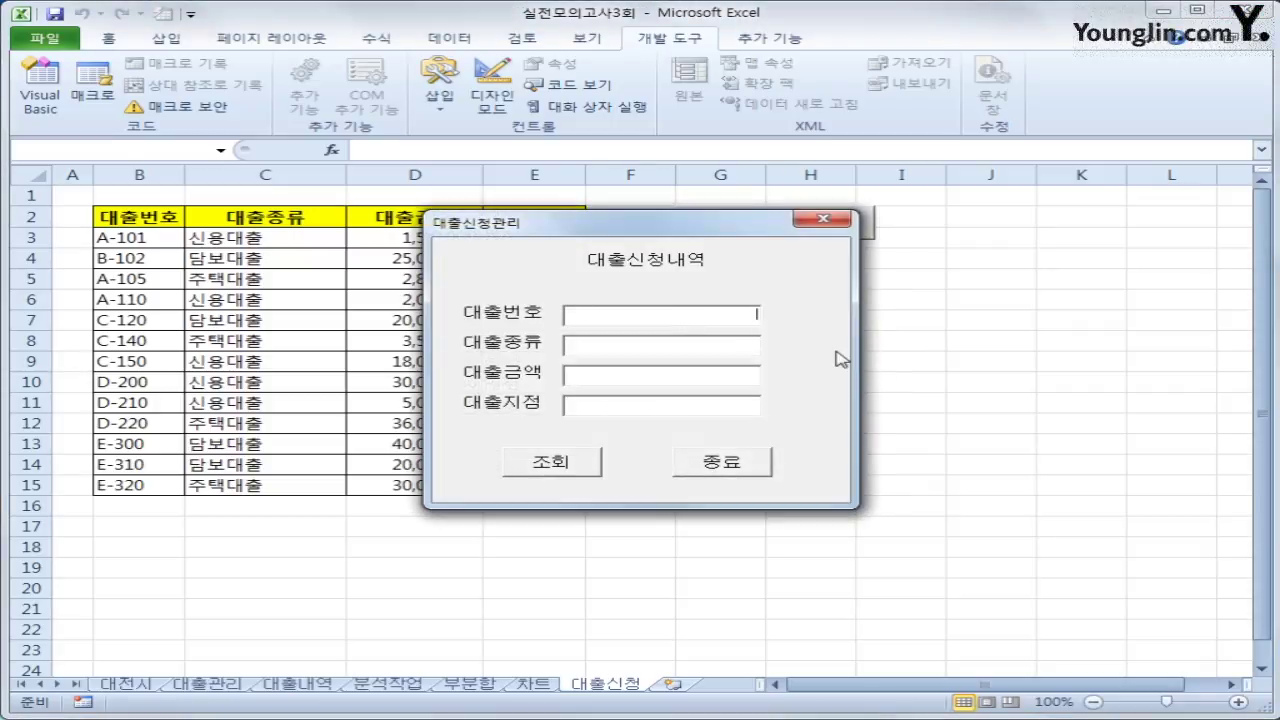
pyautogui.write('b-102')
pyautogui.click(556, 464)
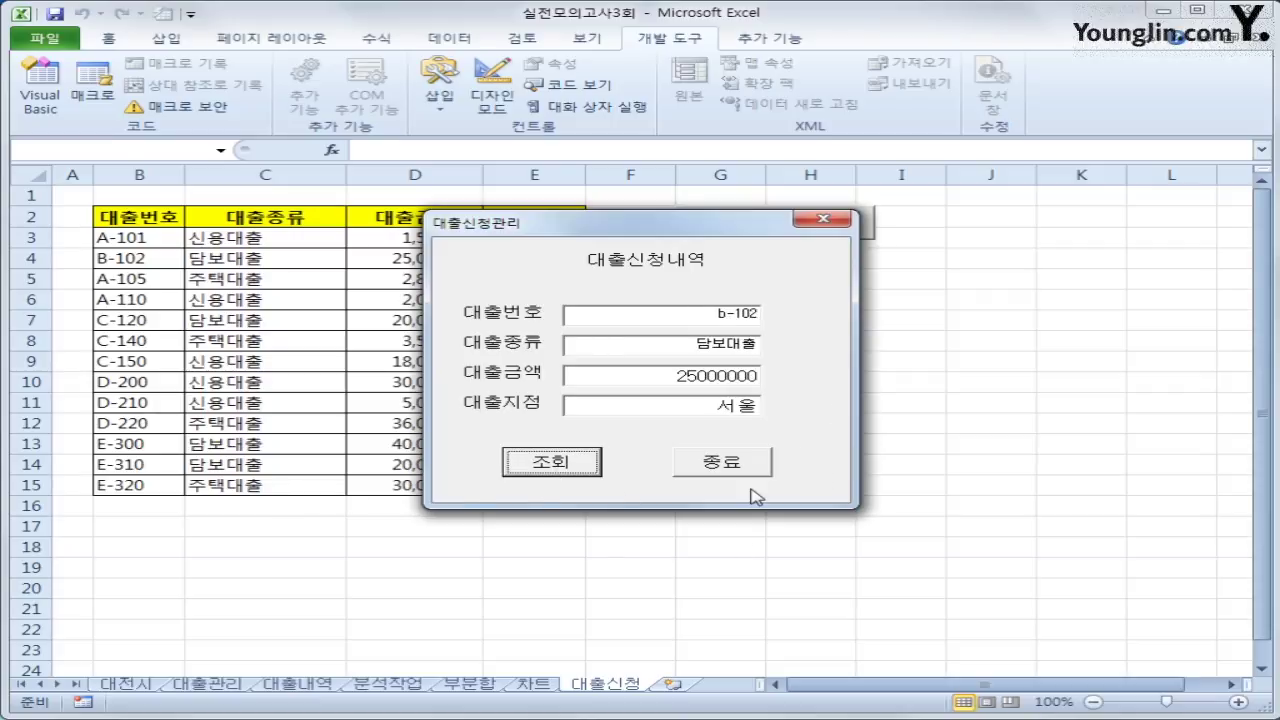
pyautogui.click(720, 463)
# Reopen the loan form, look up the table's third loan number, and close the form
pyautogui.click(758, 228)
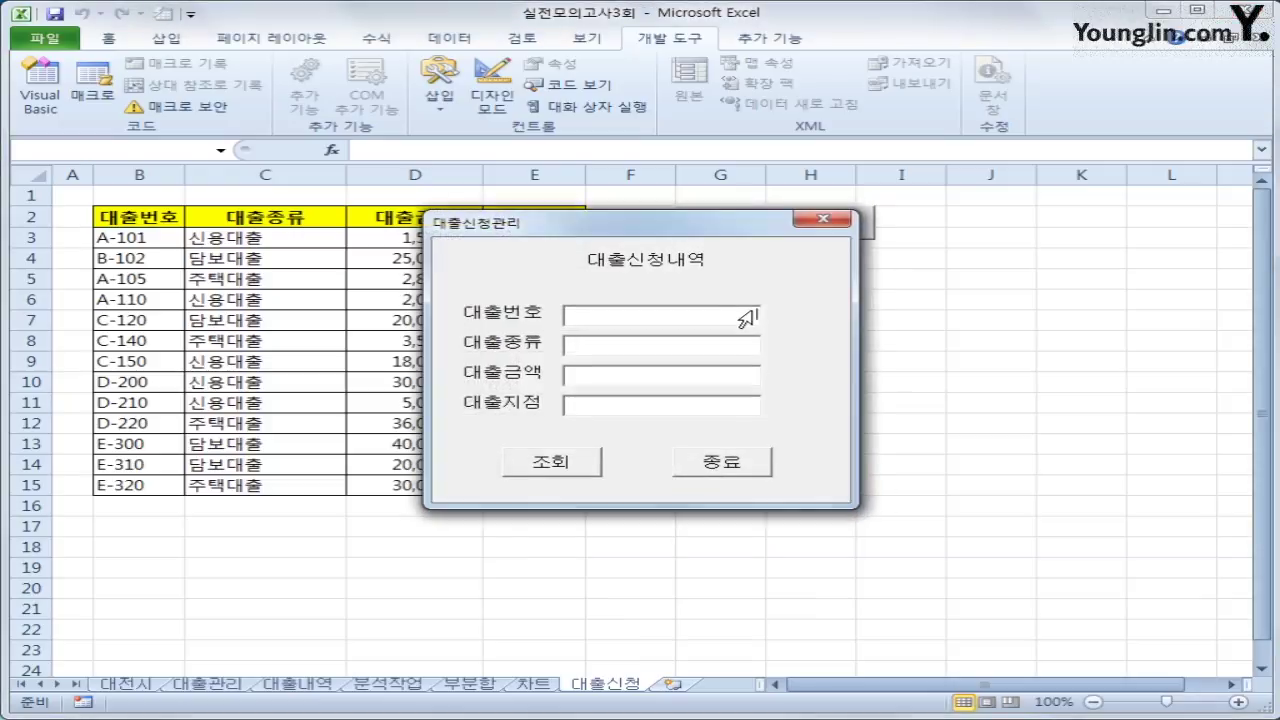
pyautogui.write('a-0')
pyautogui.write('05')
pyautogui.click(577, 458)
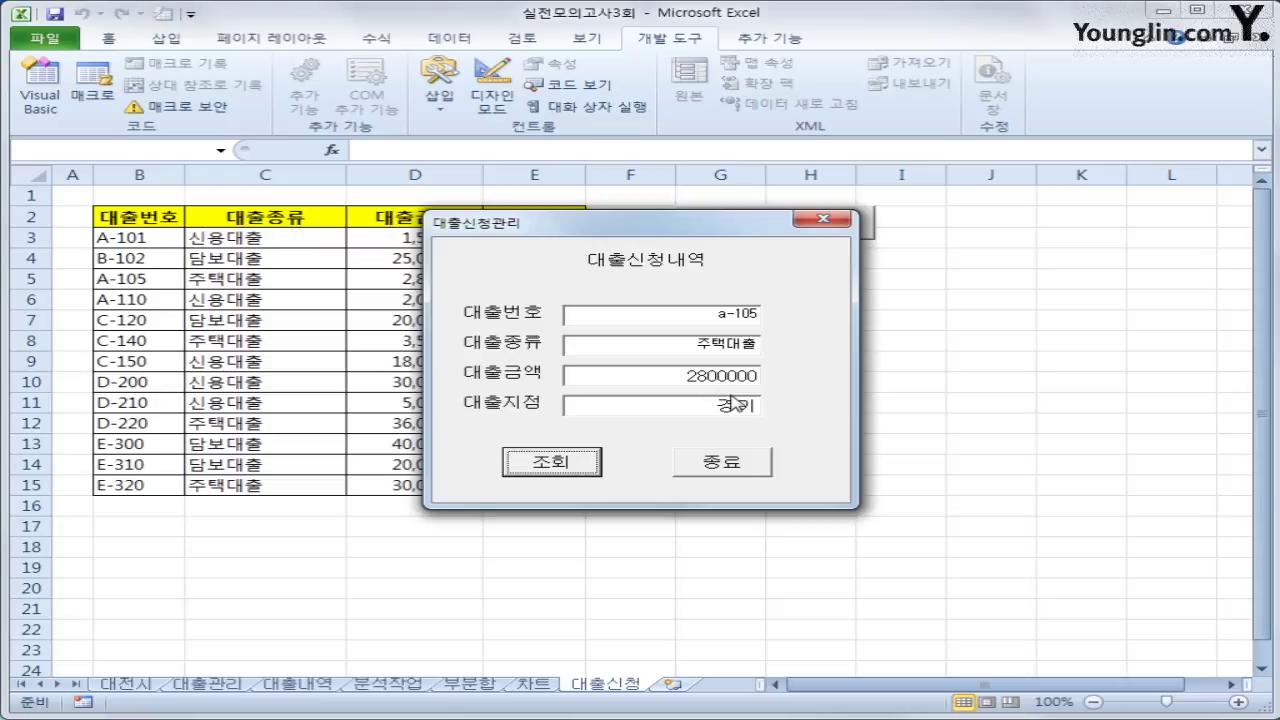
pyautogui.click(717, 476)
# Reopen the form's code and examine the initial Isdata and iRow values, the For Each loop, and how iRow feeds the Cells references
pyautogui.click(61, 104)
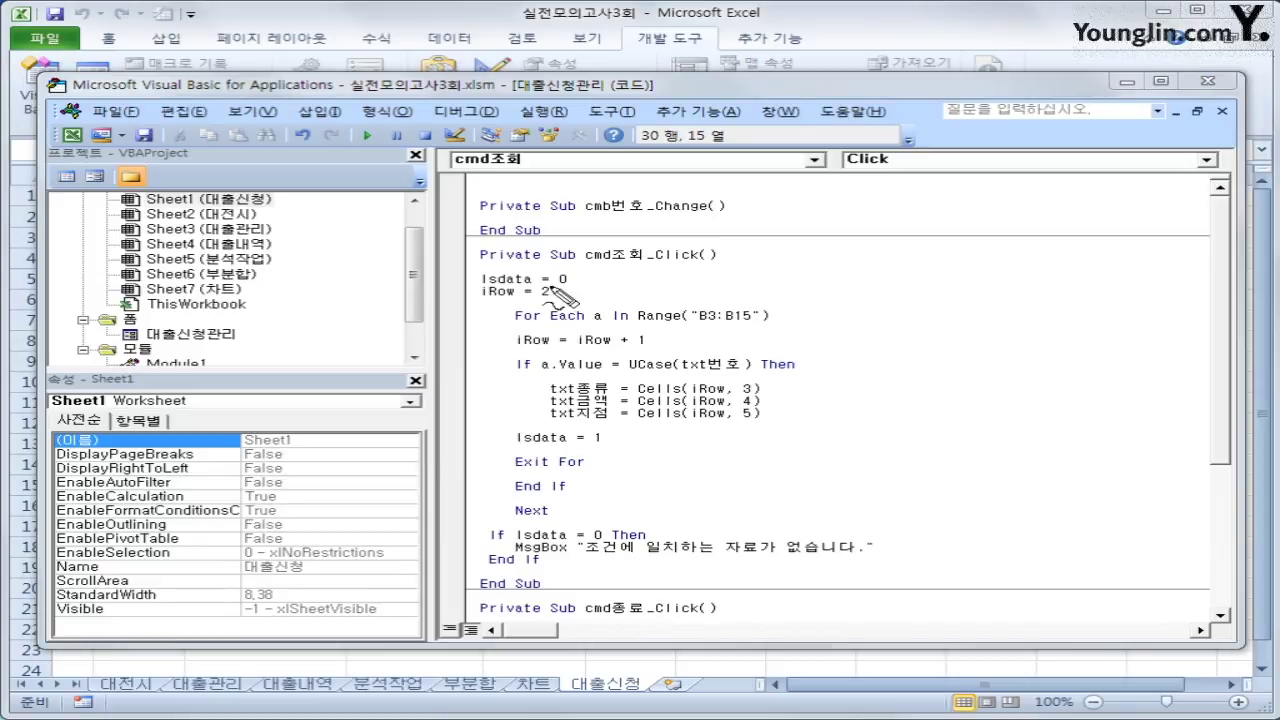
pyautogui.moveTo(482, 287)
pyautogui.mouseDown()
pyautogui.moveTo(582, 288)
pyautogui.moveTo(568, 272)
pyautogui.moveTo(472, 272)
pyautogui.moveTo(468, 288)
pyautogui.moveTo(488, 288)
pyautogui.mouseUp()
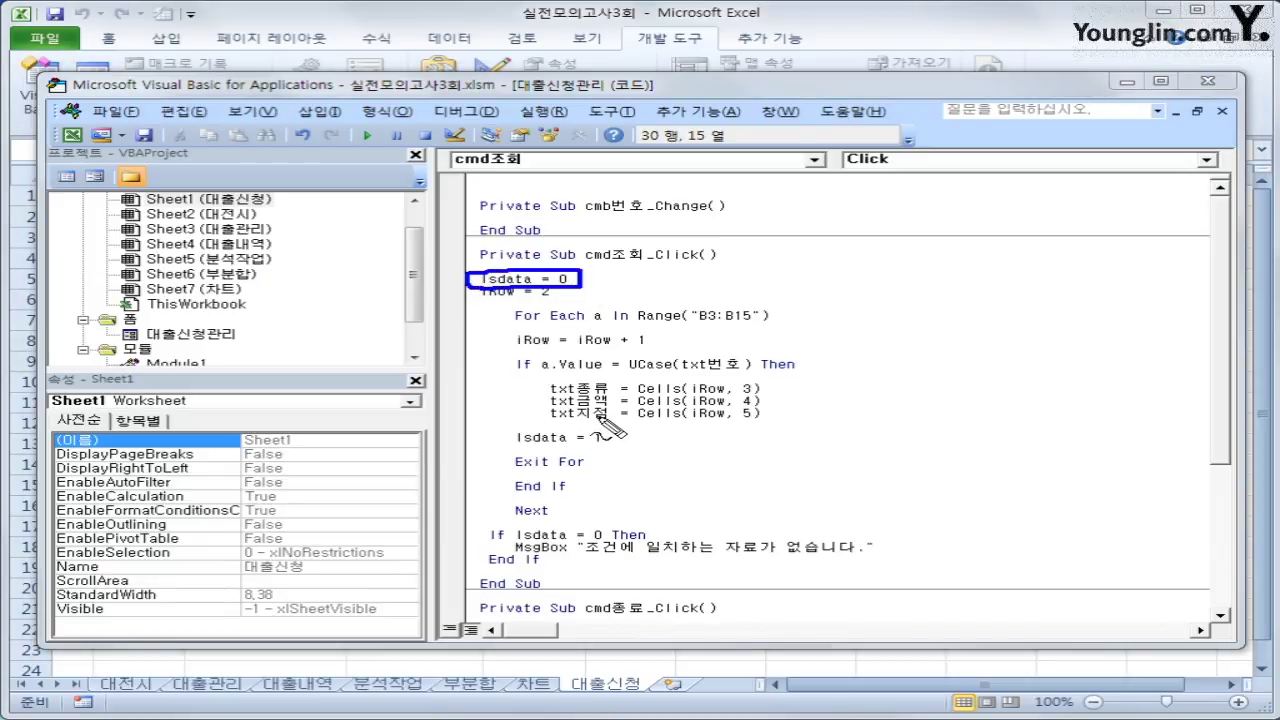
pyautogui.moveTo(517, 540)
pyautogui.mouseDown()
pyautogui.moveTo(600, 539)
pyautogui.moveTo(620, 558)
pyautogui.moveTo(864, 562)
pyautogui.mouseUp()
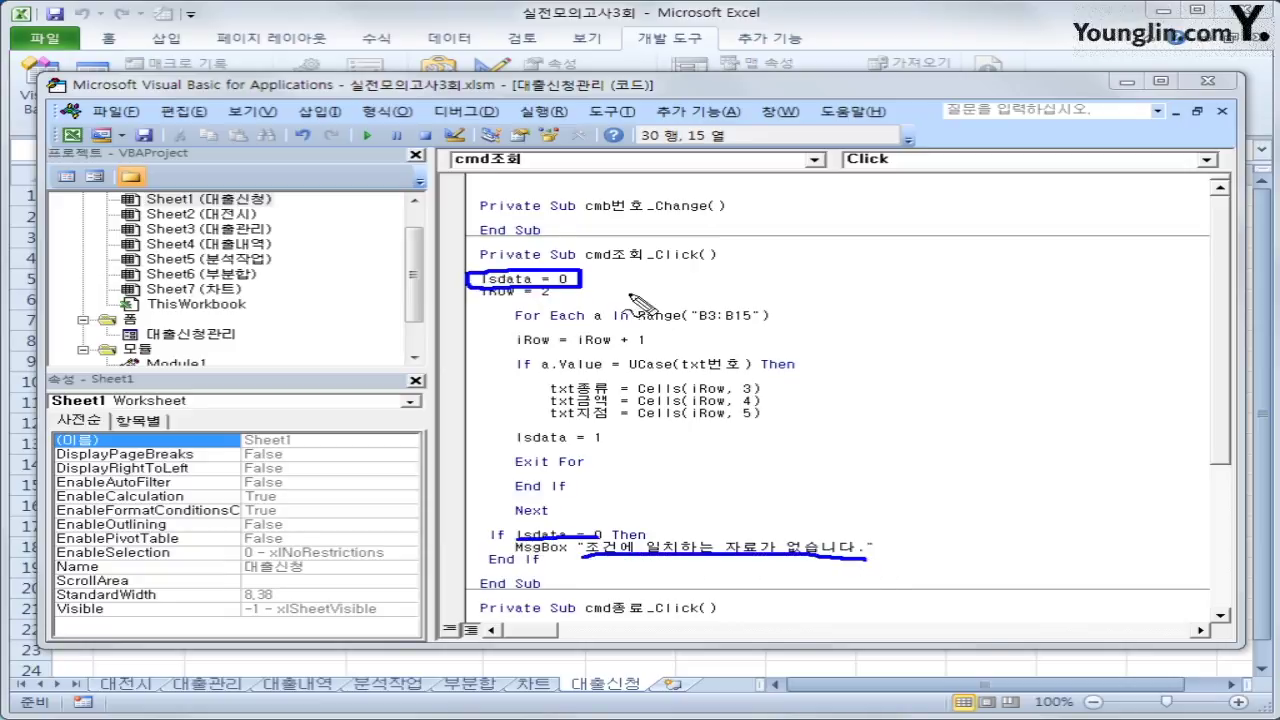
pyautogui.moveTo(609, 268); pyautogui.dragTo(631, 268)
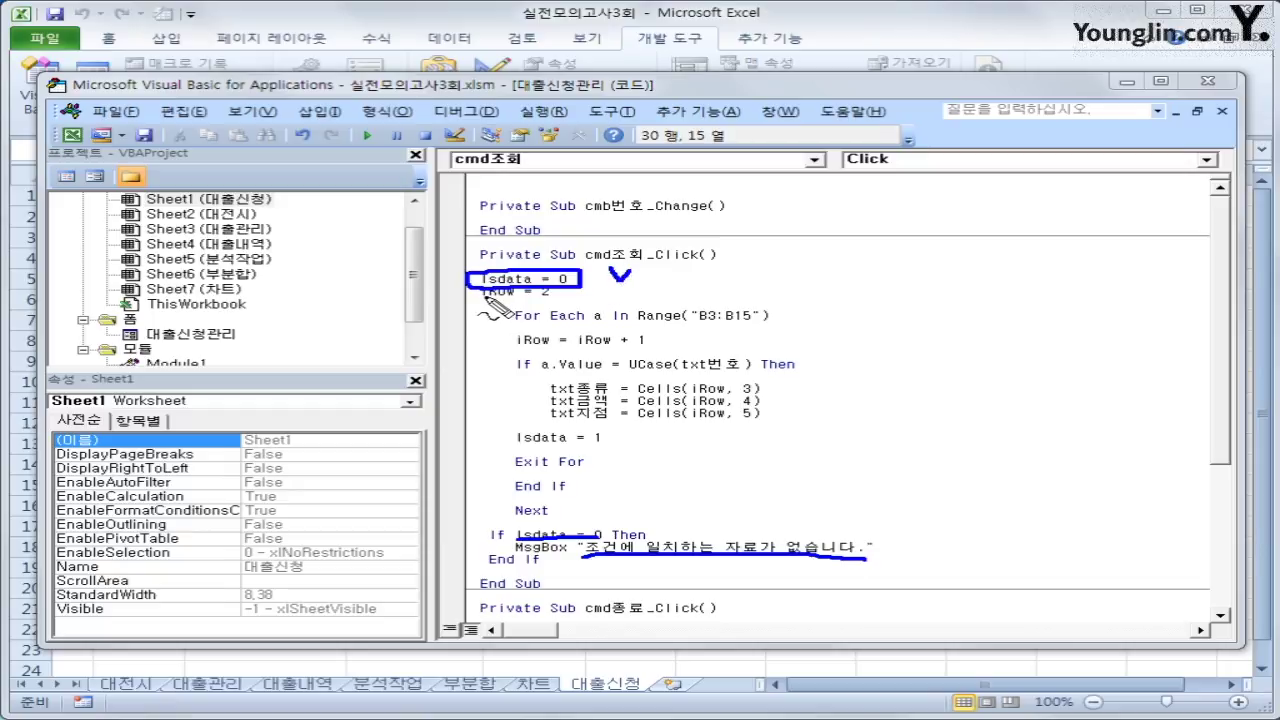
pyautogui.press('Escape')
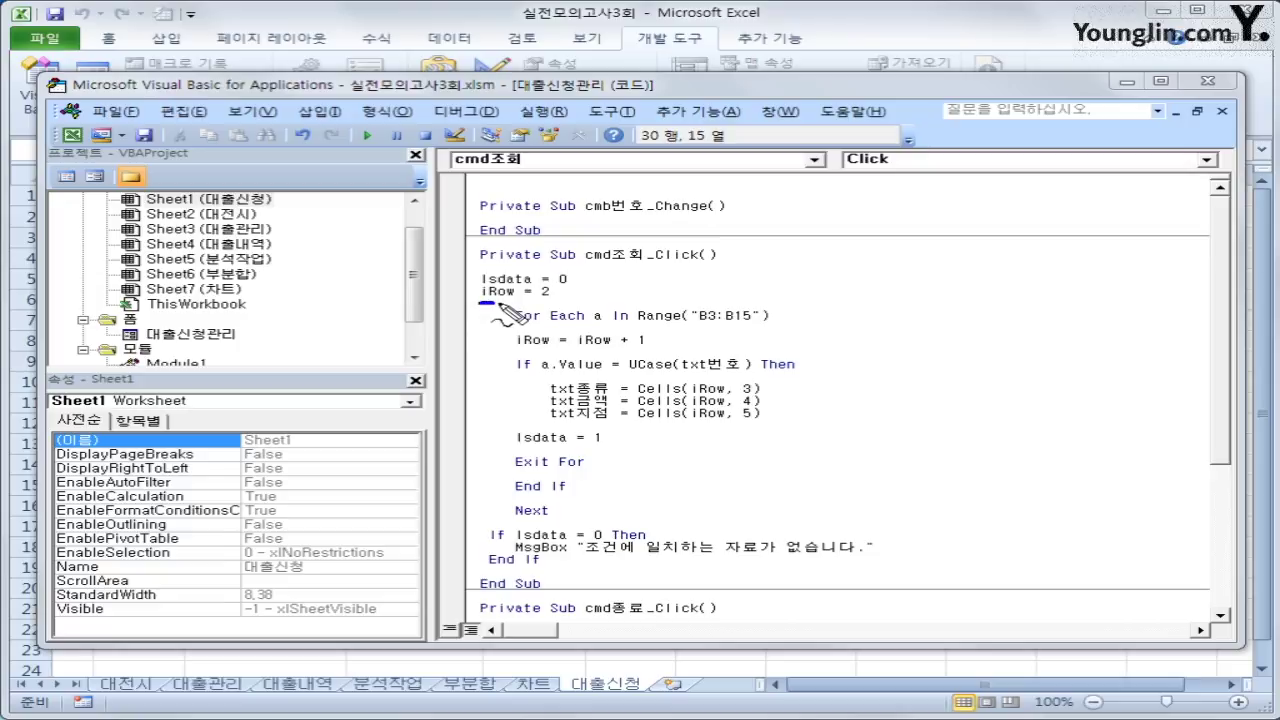
pyautogui.moveTo(481, 298); pyautogui.dragTo(660, 293)
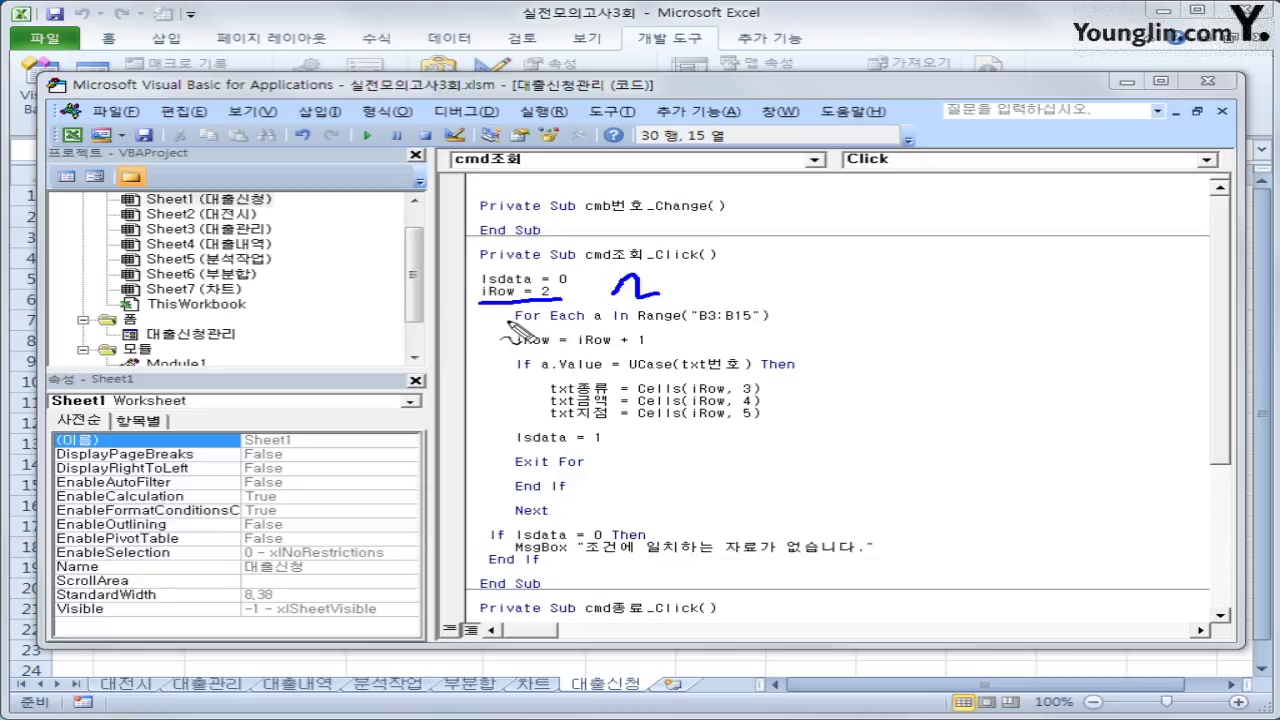
pyautogui.moveTo(510, 323)
pyautogui.mouseDown()
pyautogui.moveTo(482, 455)
pyautogui.moveTo(512, 510)
pyautogui.mouseUp()
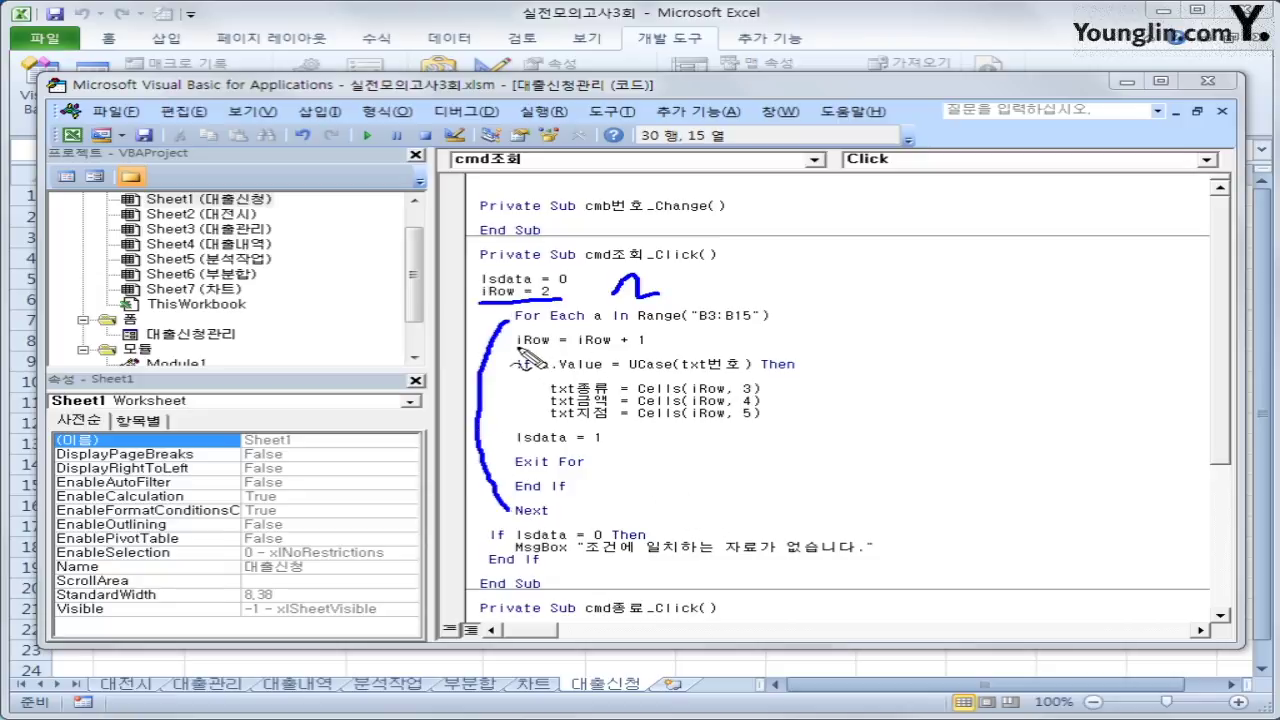
pyautogui.moveTo(517, 350); pyautogui.dragTo(663, 351)
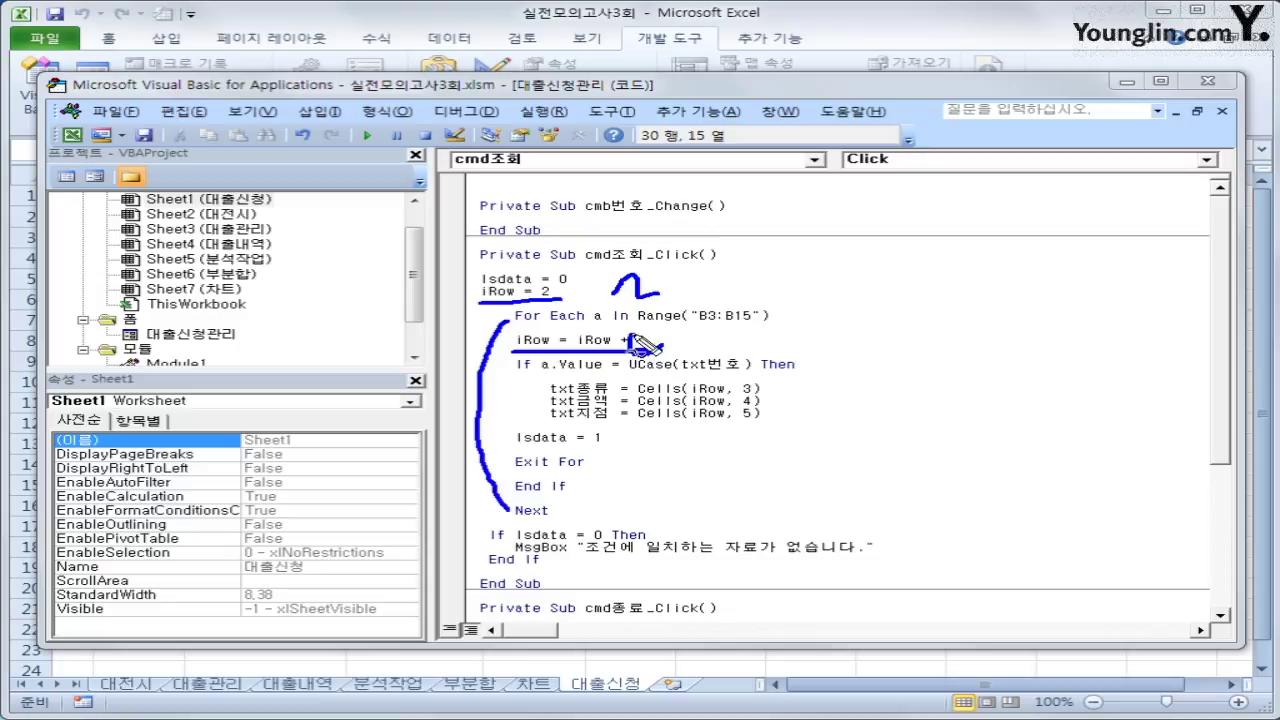
pyautogui.moveTo(640, 345)
pyautogui.mouseDown()
pyautogui.moveTo(655, 355)
pyautogui.moveTo(645, 338)
pyautogui.mouseUp()
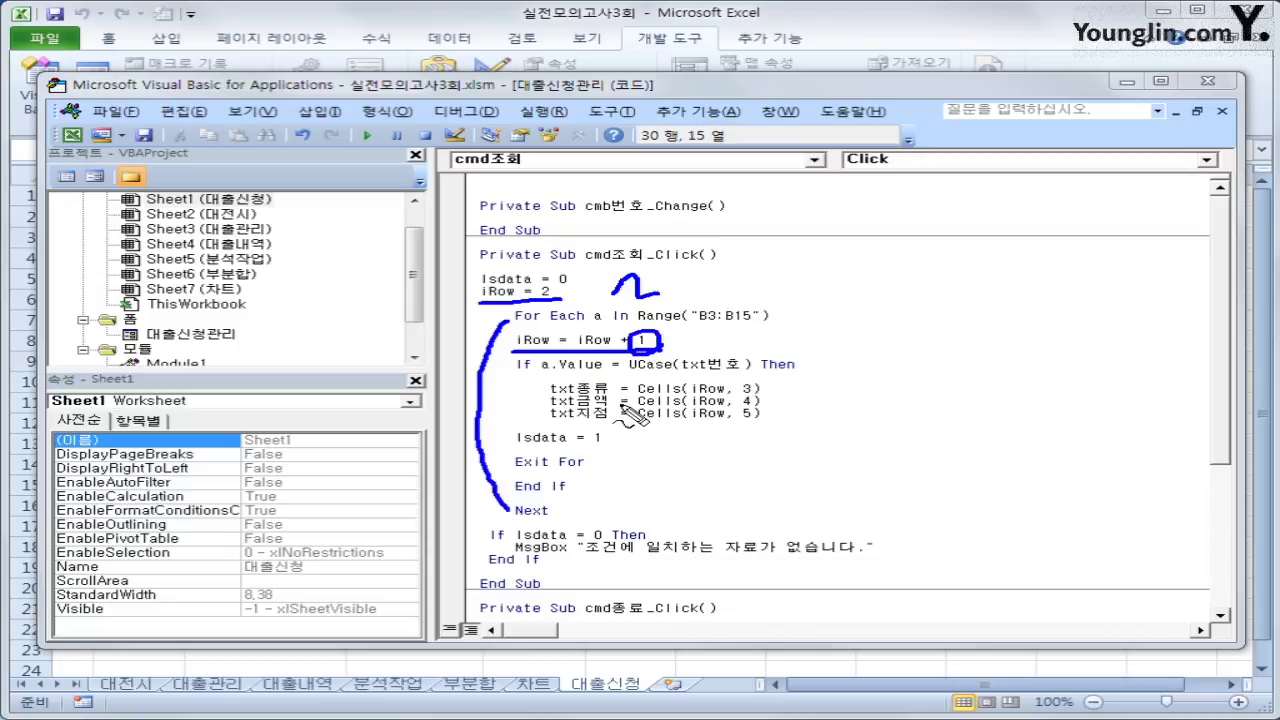
pyautogui.moveTo(506, 378); pyautogui.dragTo(800, 380)
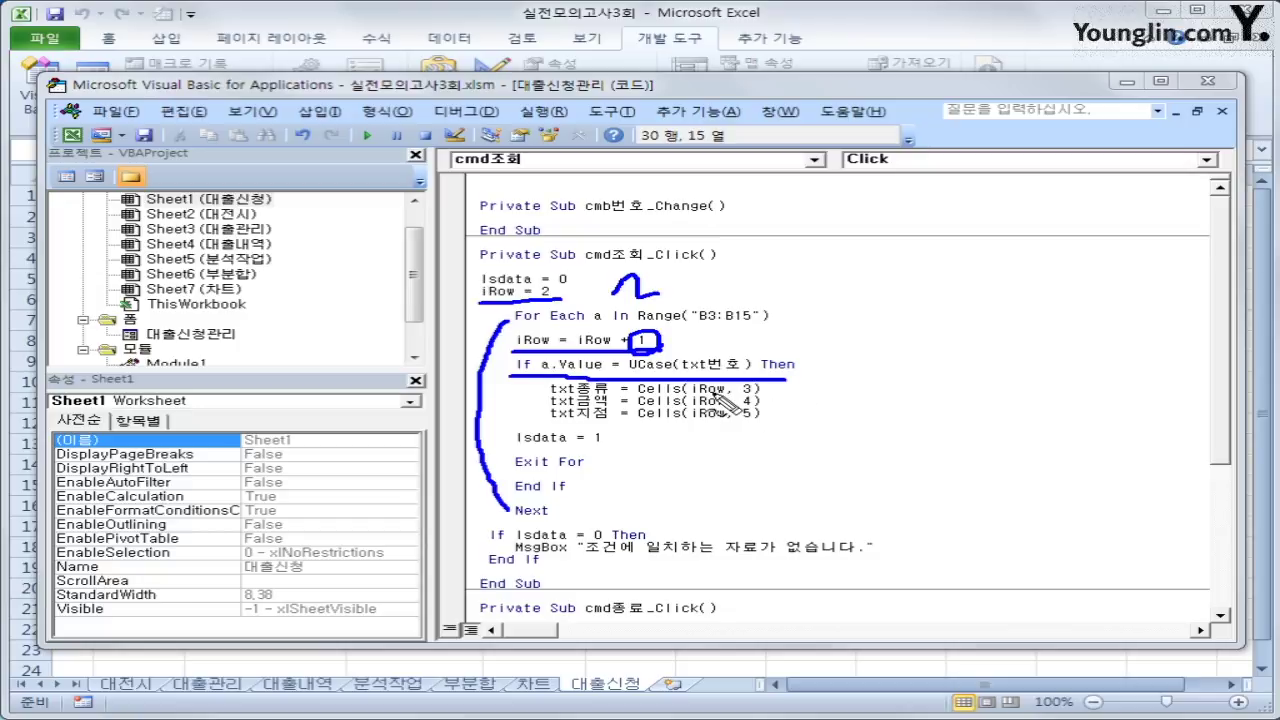
pyautogui.moveTo(705, 389)
pyautogui.mouseDown()
pyautogui.moveTo(785, 386)
pyautogui.moveTo(848, 434)
pyautogui.moveTo(806, 436)
pyautogui.mouseUp()
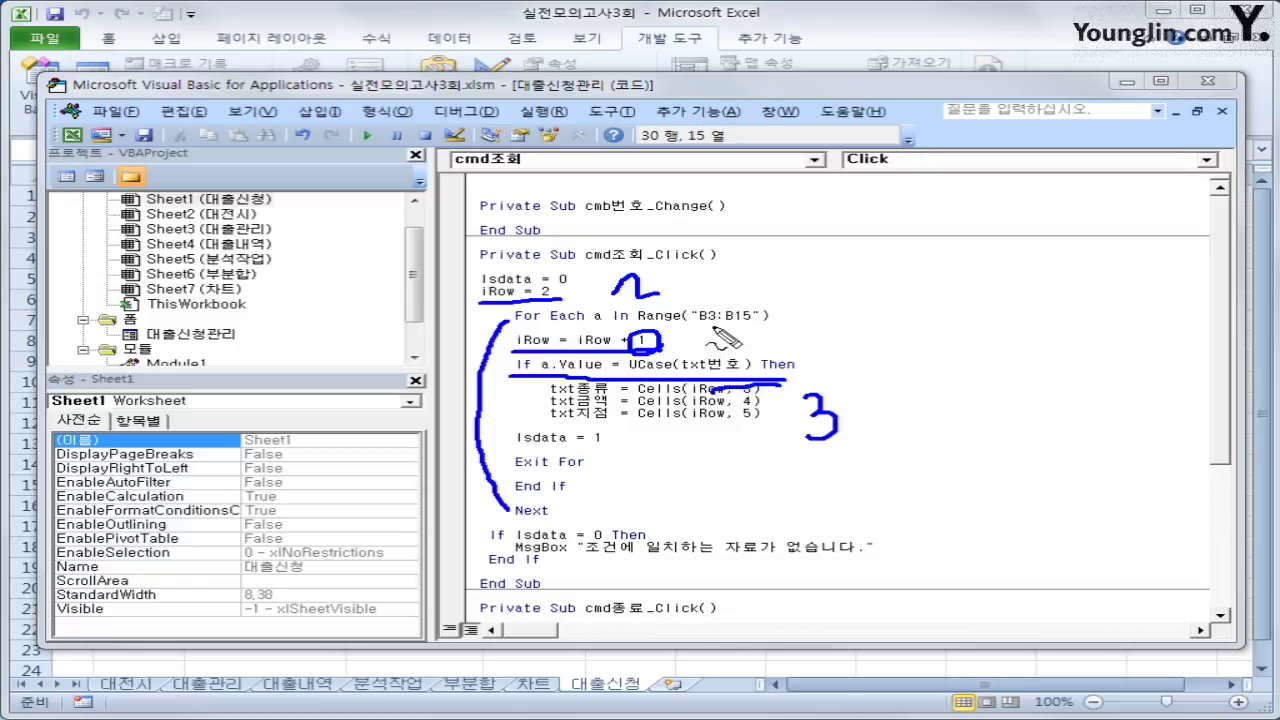
pyautogui.moveTo(712, 340)
pyautogui.mouseDown()
pyautogui.moveTo(765, 338)
pyautogui.moveTo(742, 320)
pyautogui.moveTo(737, 360)
pyautogui.mouseUp()
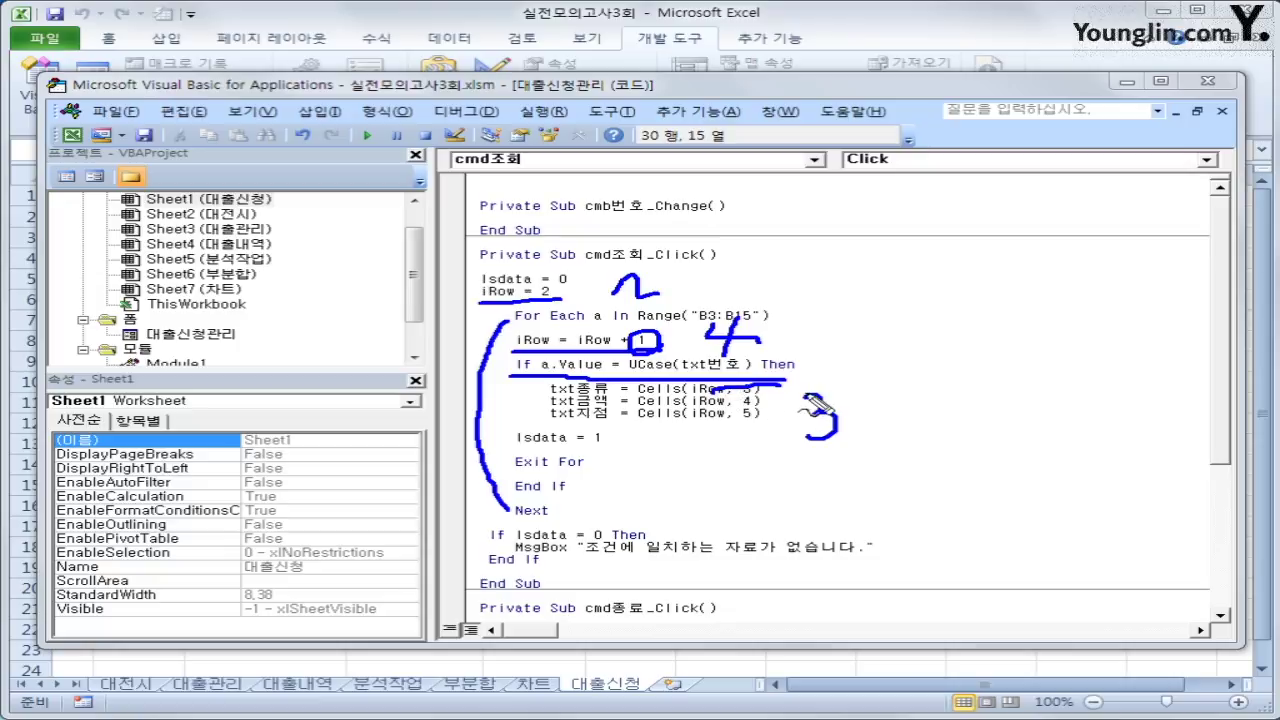
pyautogui.moveTo(808, 394)
pyautogui.mouseDown()
pyautogui.moveTo(840, 430)
pyautogui.moveTo(864, 430)
pyautogui.moveTo(822, 458)
pyautogui.mouseUp()
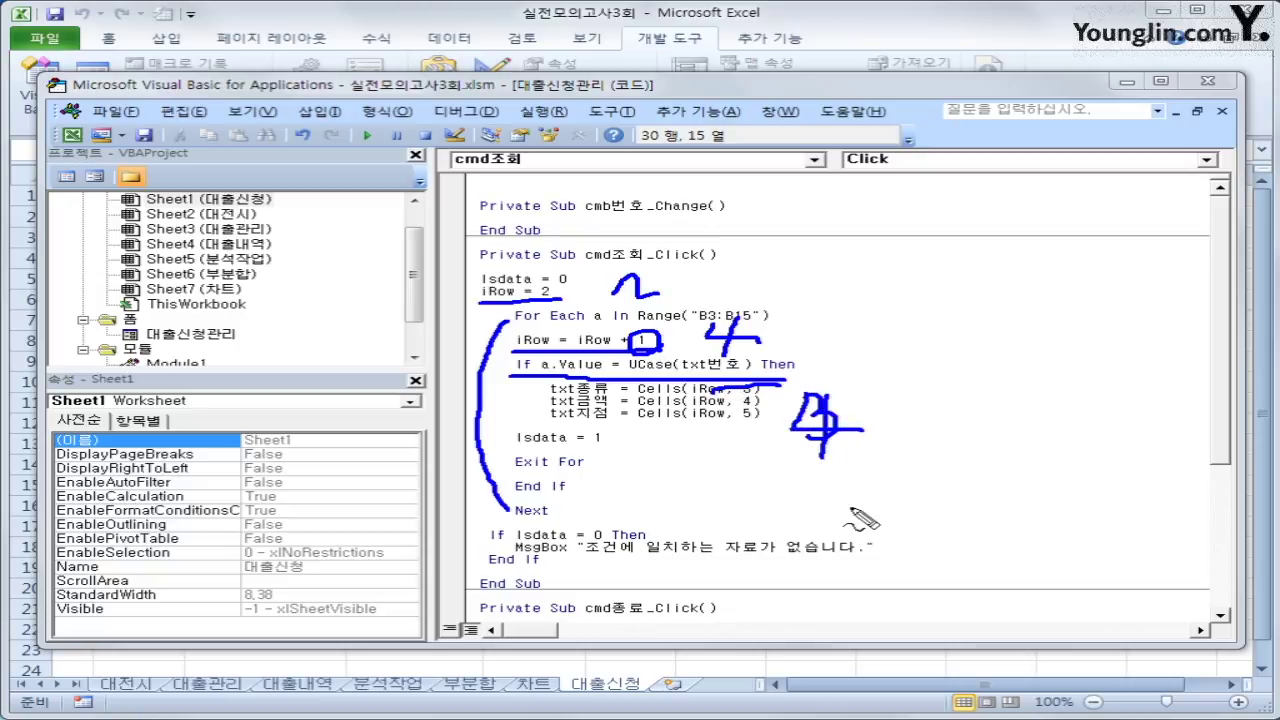